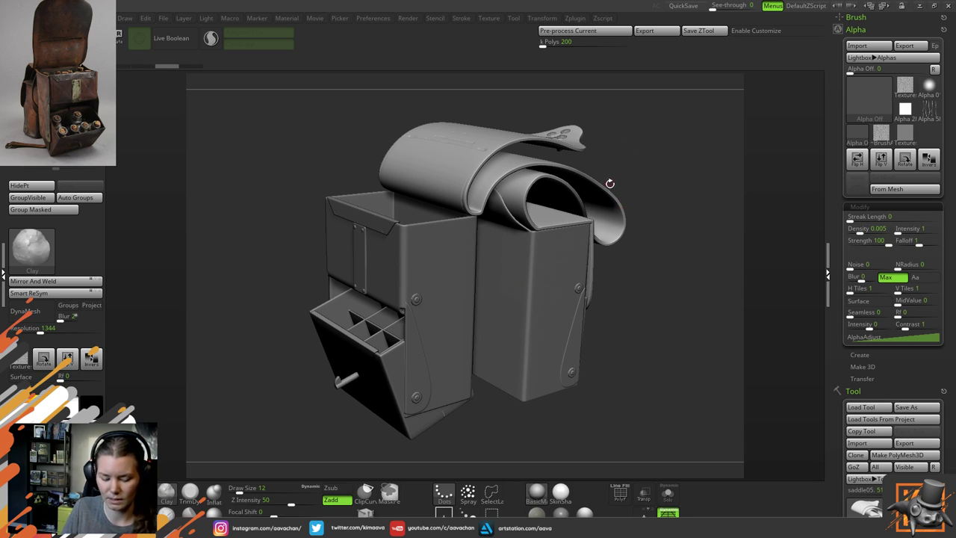
Collapse the Alpha palette so the Tool palette's sections are accessible, and view the saddlebag model at a slight angle
alt+drag(647, 175, 622, 184)
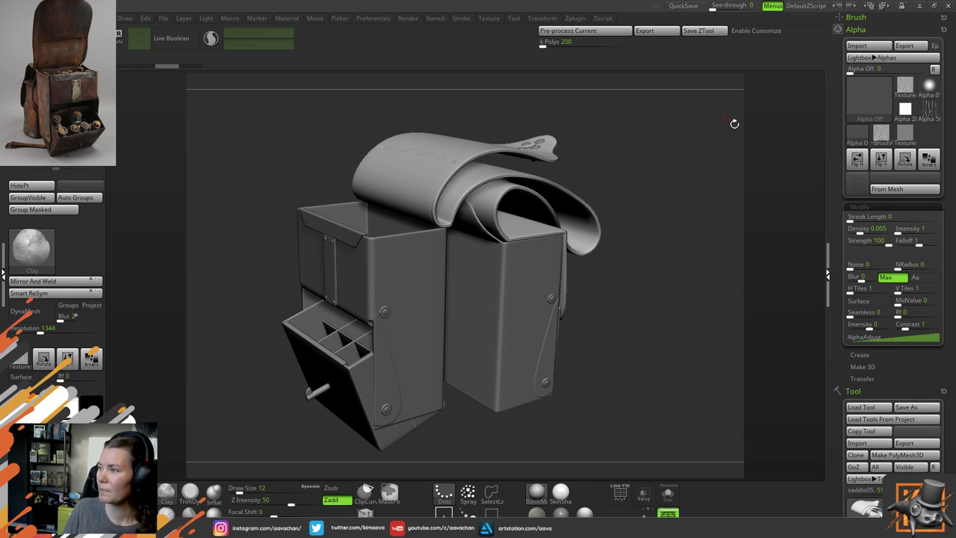
click(856, 29)
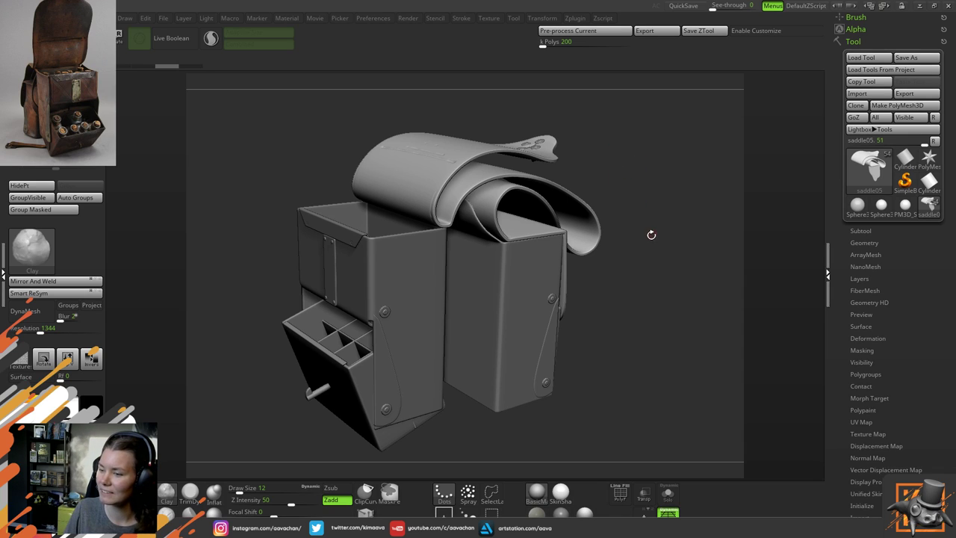
mouse_move(663, 207)
mouse_down()
mouse_move(642, 210)
mouse_move(657, 216)
mouse_up()
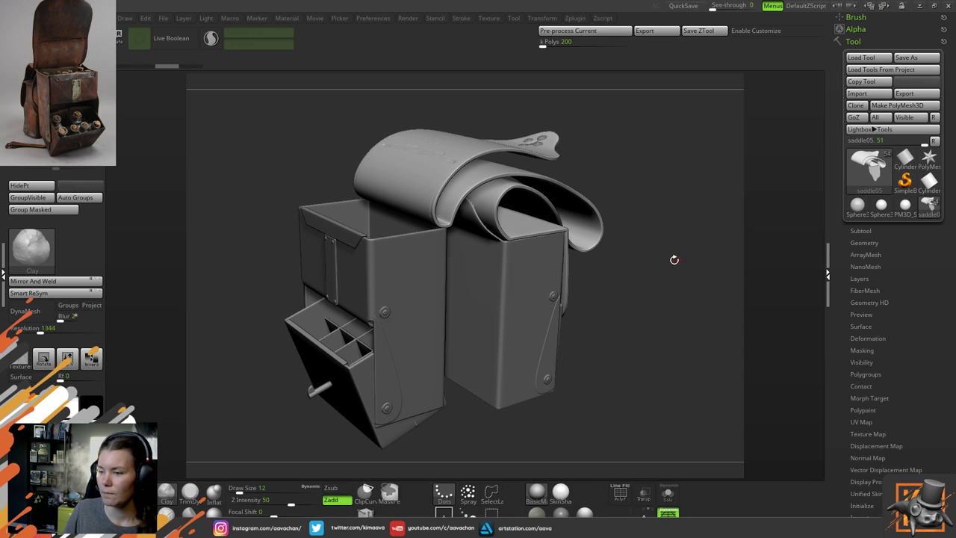
drag(674, 259, 652, 255)
drag(646, 260, 675, 281)
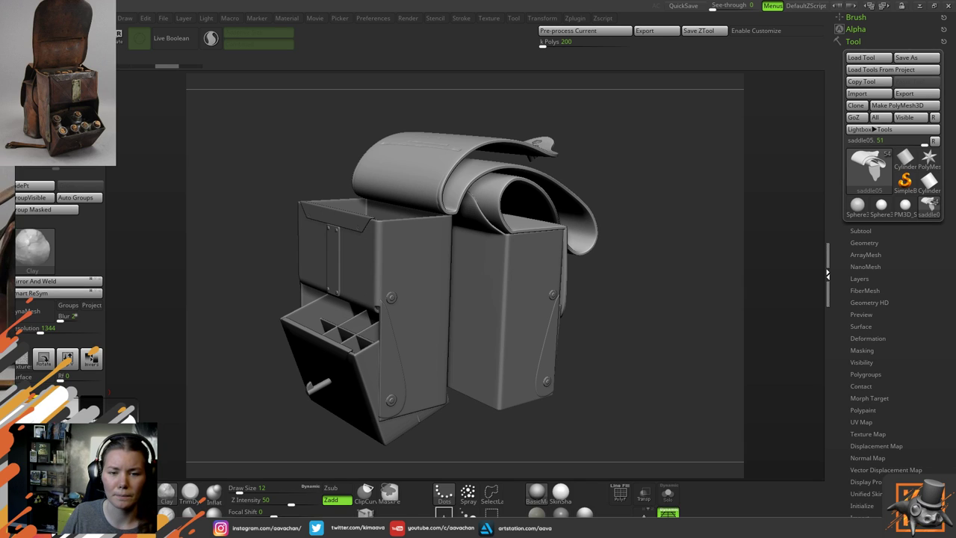
Bring up the reference board and examine the saddlebag's shape, rolled flap and the embossed logo above the lock
right_drag(0, 332, 264, 289)
drag(263, 292, 233, 288)
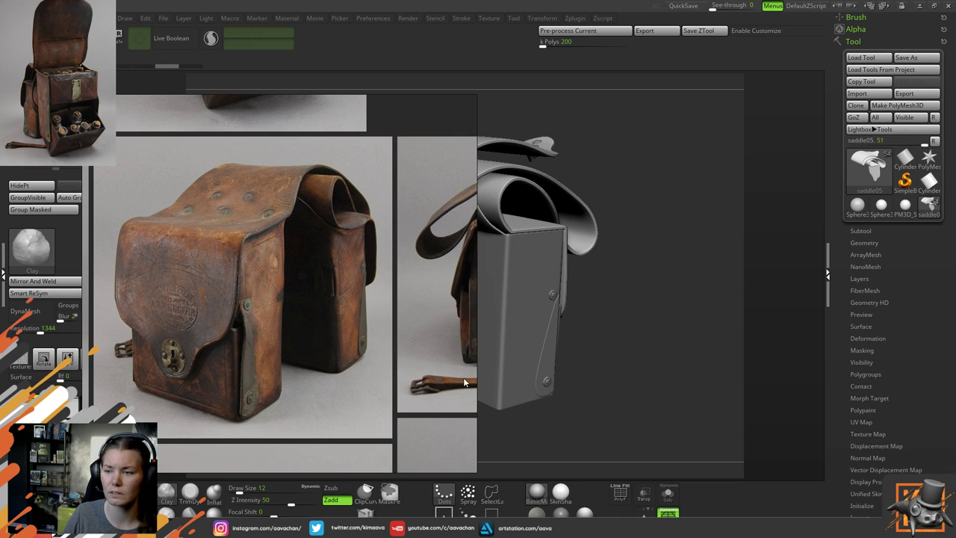
middle_drag(457, 369, 365, 182)
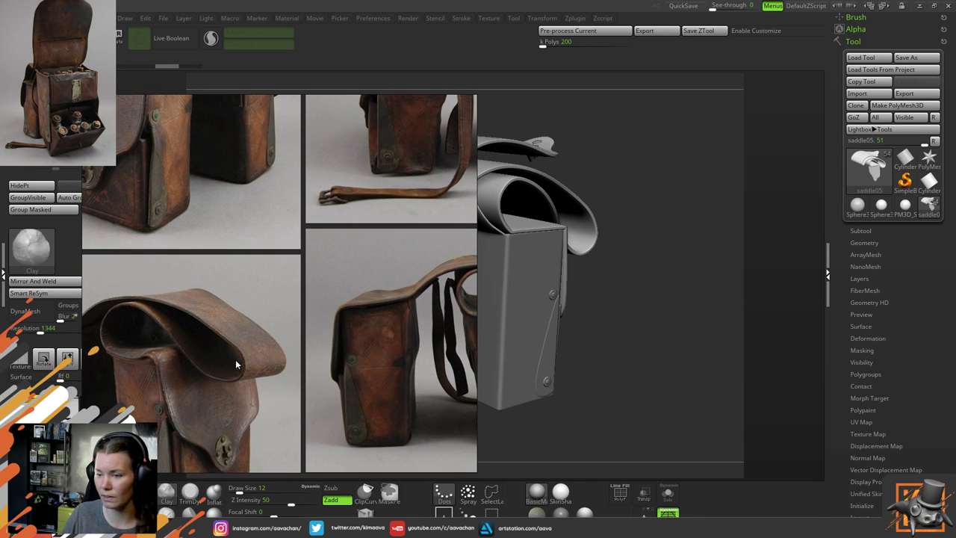
middle_drag(277, 378, 228, 170)
middle_drag(340, 316, 232, 331)
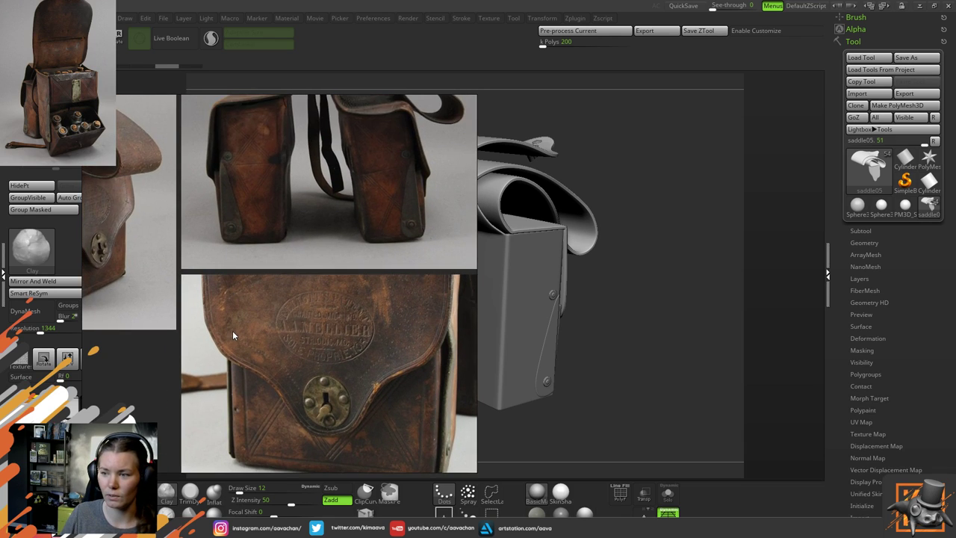
scroll(232, 331, up, 3)
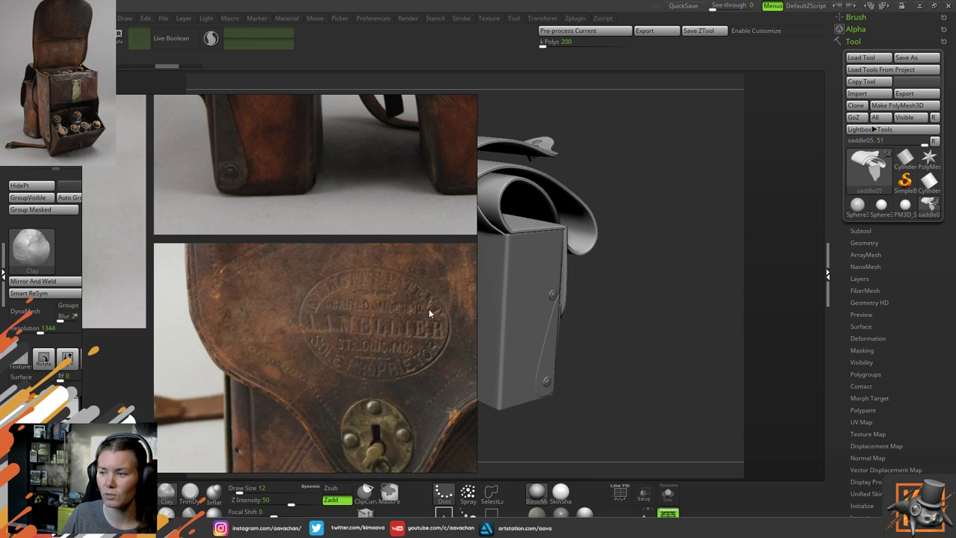
middle_drag(429, 308, 313, 348)
scroll(360, 367, down, 5)
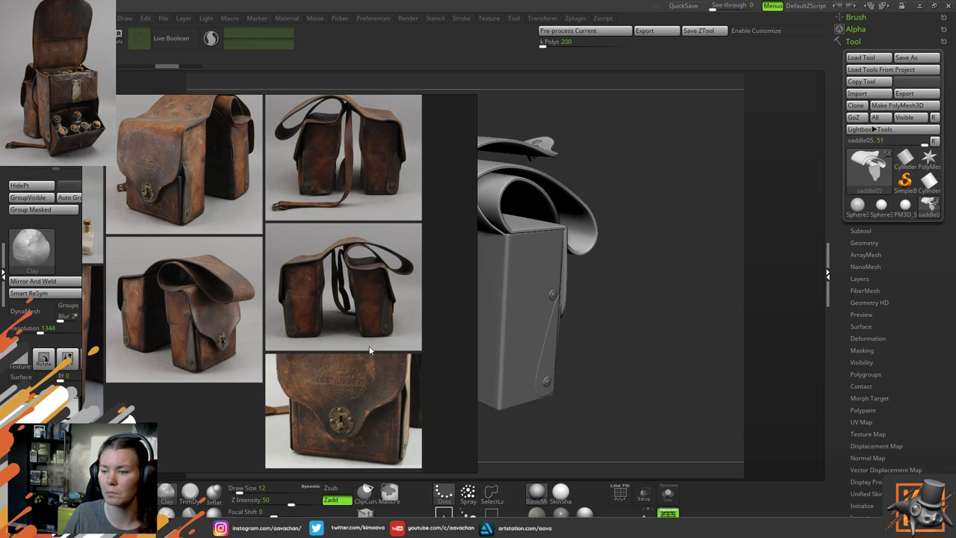
Examine the closed-bag reference photos for the tooled side panel, rivets and front flap, and hide the reference board
middle_drag(254, 216, 381, 369)
scroll(301, 335, up, 4)
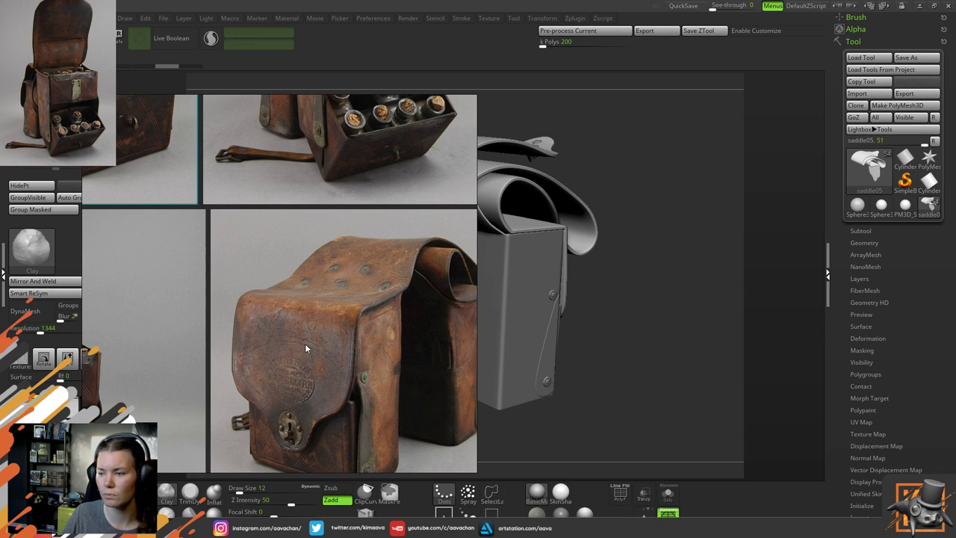
scroll(305, 343, down, 5)
middle_drag(293, 357, 325, 220)
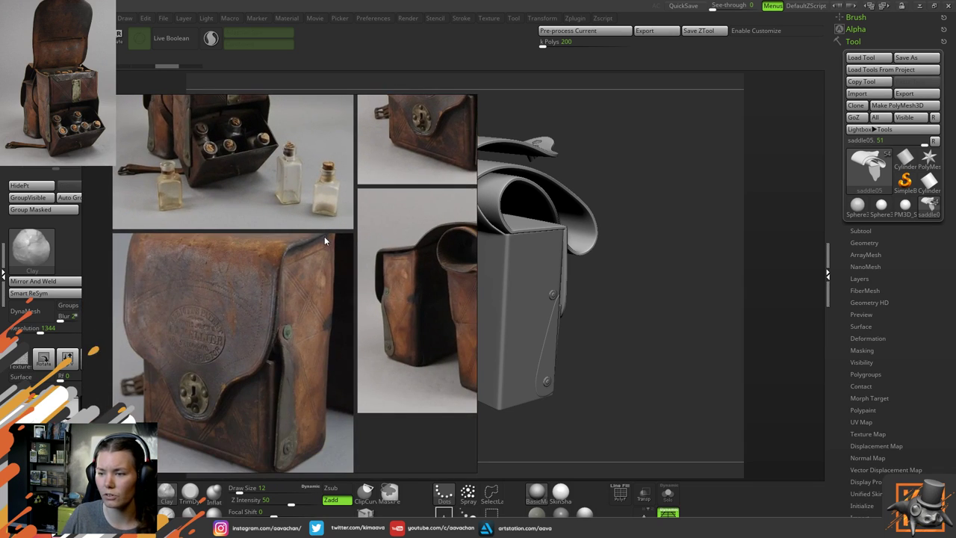
scroll(296, 395, up, 3)
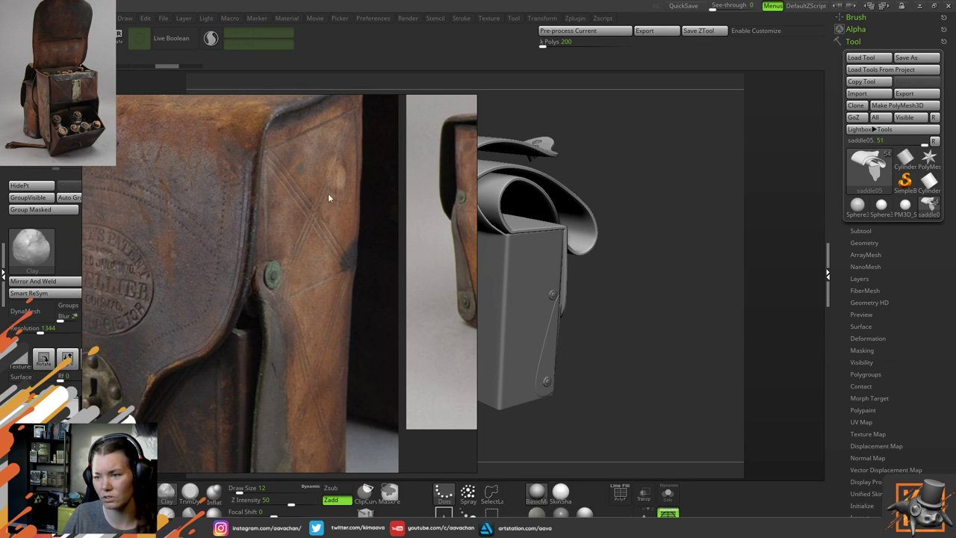
scroll(274, 326, down, 2)
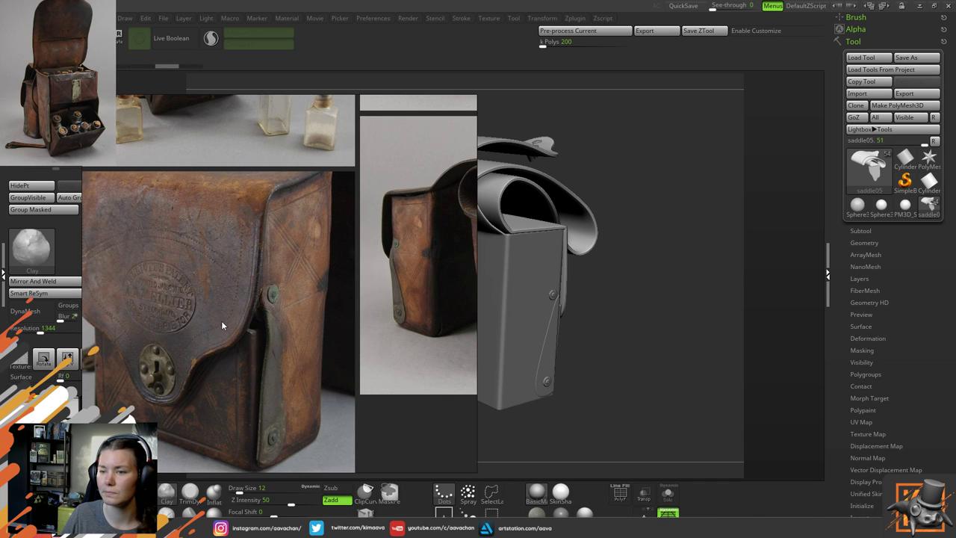
middle_drag(209, 307, 197, 382)
middle_drag(333, 308, 223, 428)
middle_drag(332, 366, 503, 245)
right_drag(454, 238, 432, 251)
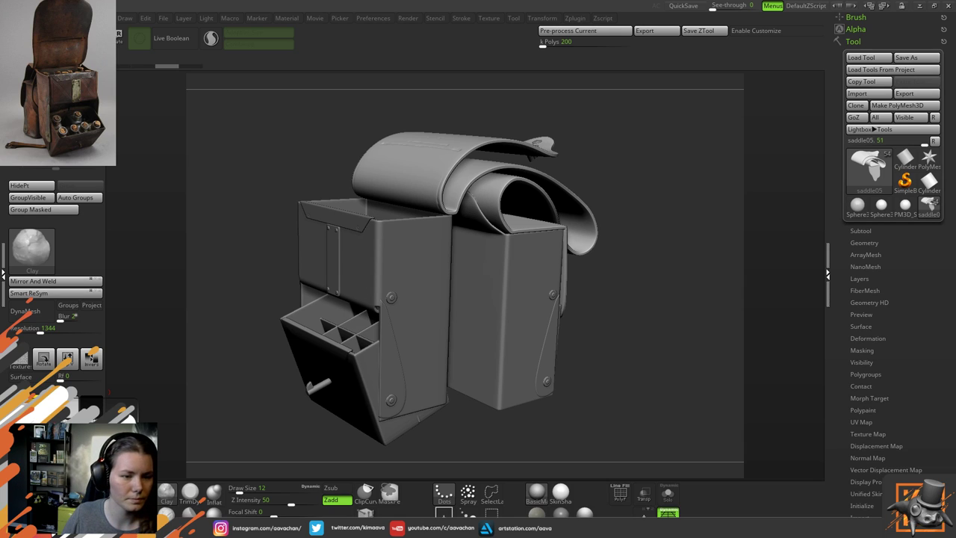
Redo the last undone change after looking over the saddlebag model from the open-drawer side
drag(274, 208, 265, 210)
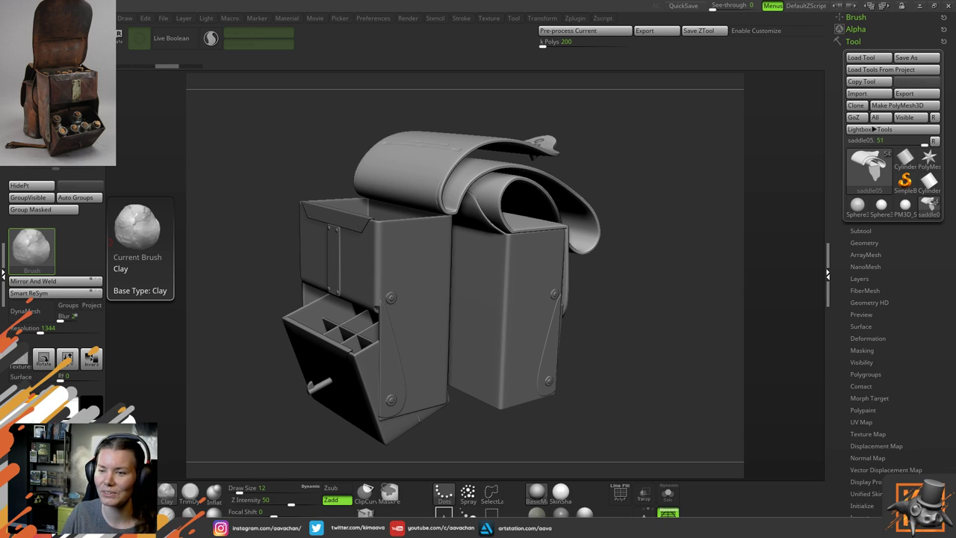
drag(266, 142, 263, 140)
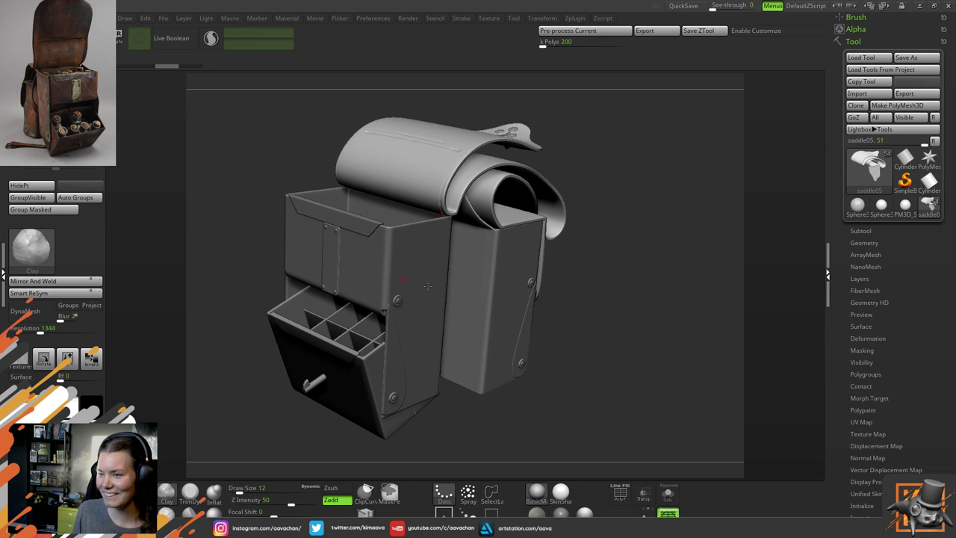
ctrl+right_drag(423, 229, 429, 279)
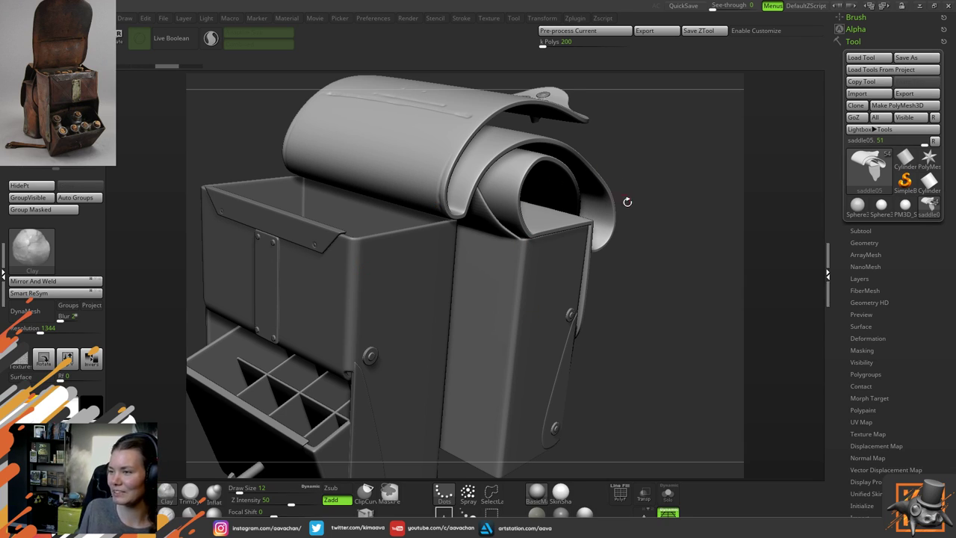
drag(636, 229, 635, 261)
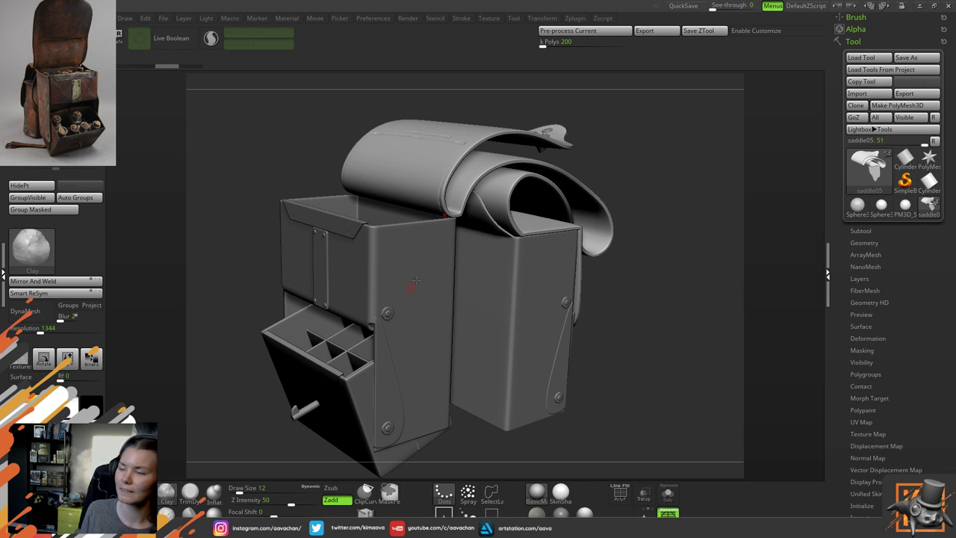
mouse_move(643, 306)
mouse_down()
mouse_move(669, 288)
mouse_move(640, 331)
mouse_up()
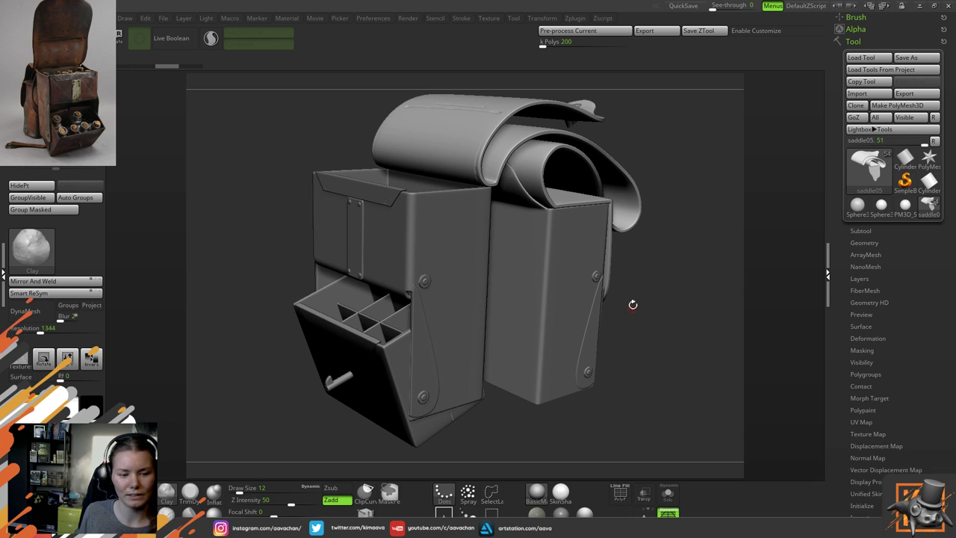
key(ctrl+shift+z)
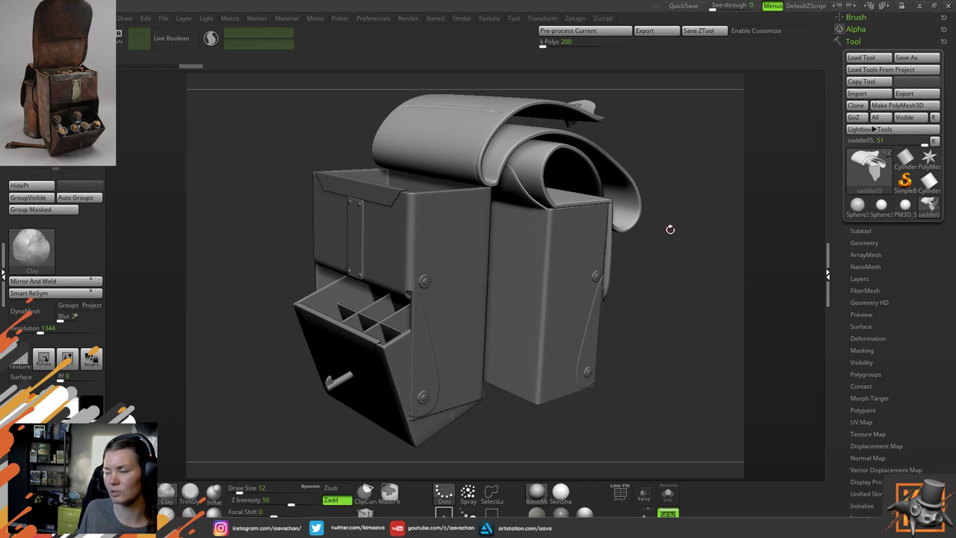
Examine the saddlebag model all around: the rolled flap's creases, the open drawer front and the closed bag's back
mouse_move(673, 199)
mouse_down()
mouse_move(681, 179)
mouse_move(663, 254)
mouse_move(655, 182)
mouse_move(659, 218)
mouse_move(628, 190)
mouse_up()
mouse_move(635, 223)
alt+mouse_down()
mouse_move(643, 275)
mouse_move(651, 213)
alt+mouse_up()
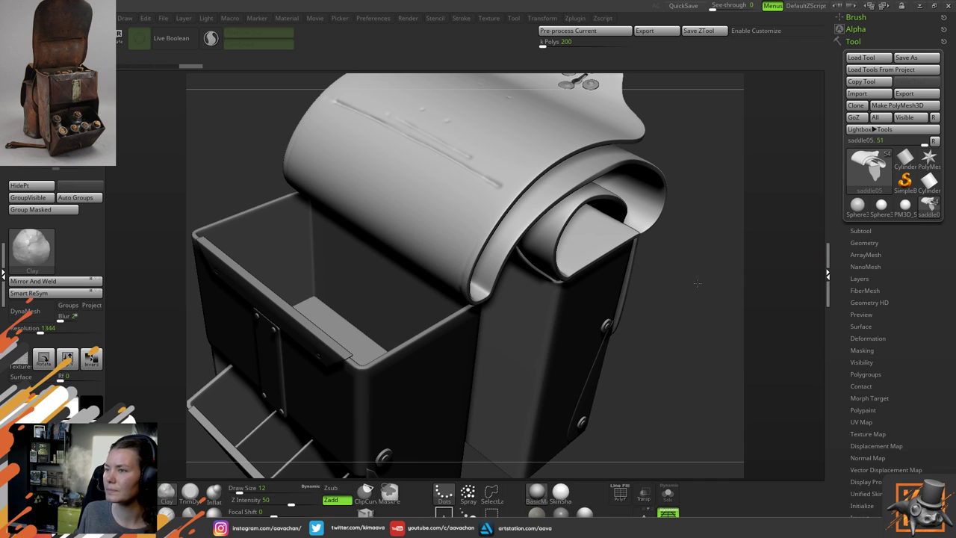
mouse_move(696, 270)
mouse_down()
mouse_move(679, 354)
mouse_move(702, 336)
mouse_move(705, 297)
mouse_move(555, 248)
mouse_up()
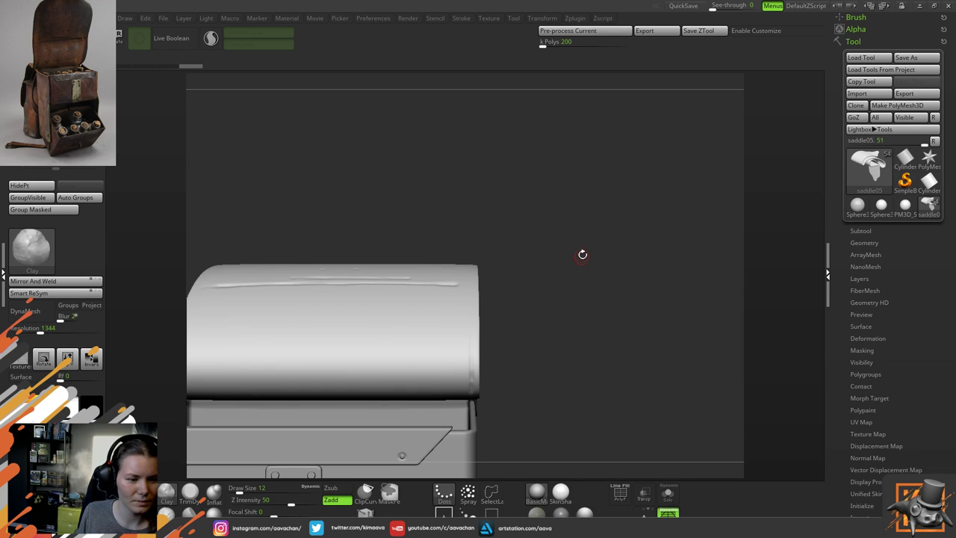
mouse_move(580, 254)
mouse_down()
mouse_move(586, 282)
mouse_move(570, 277)
mouse_move(649, 281)
mouse_move(643, 259)
mouse_move(625, 283)
mouse_up()
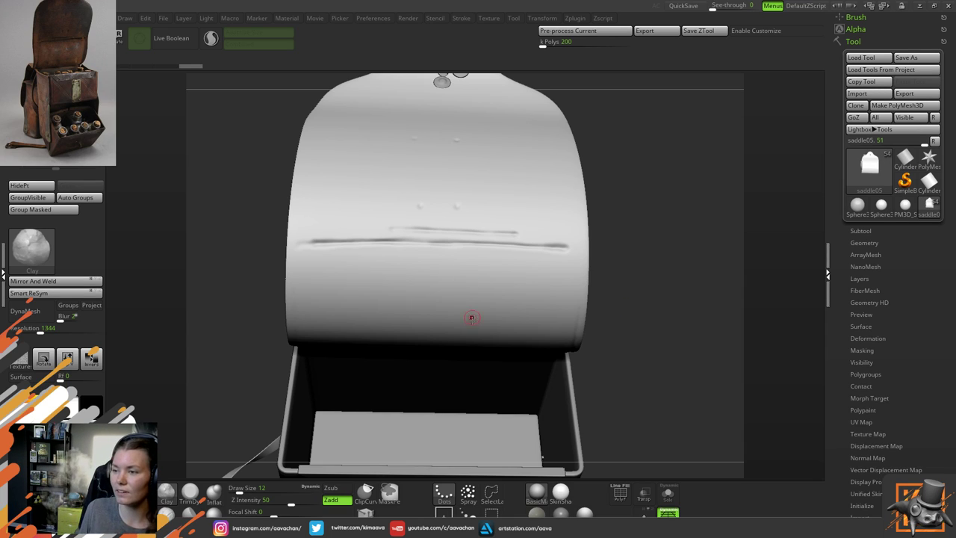
alt+drag(634, 383, 606, 112)
mouse_move(602, 363)
mouse_down()
mouse_move(604, 302)
mouse_move(591, 274)
mouse_up()
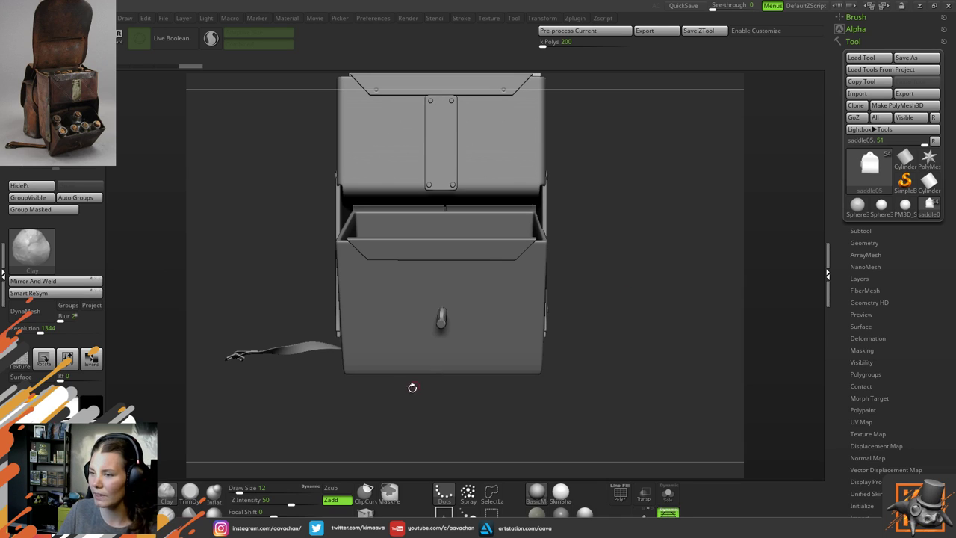
drag(592, 290, 579, 253)
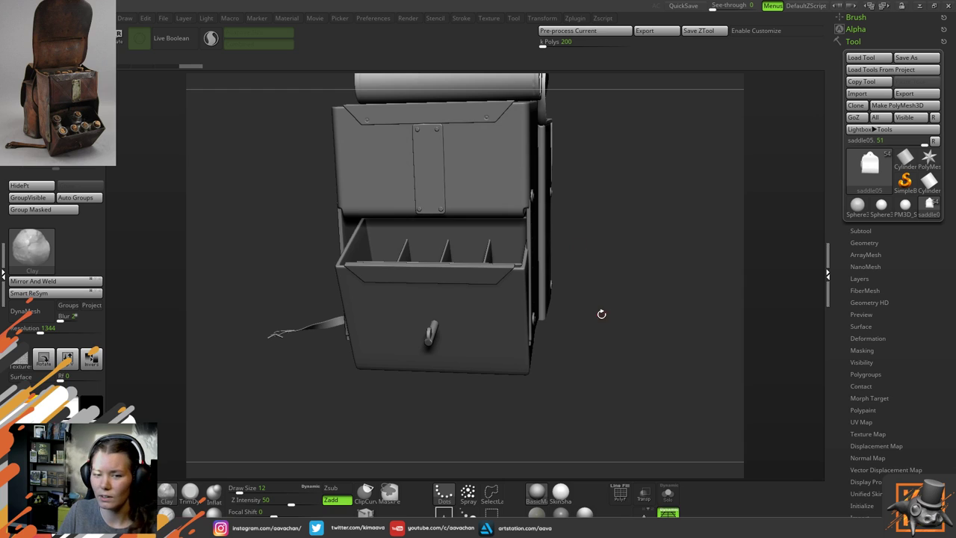
drag(602, 313, 495, 339)
drag(703, 192, 585, 288)
alt+drag(640, 409, 482, 444)
drag(643, 250, 594, 238)
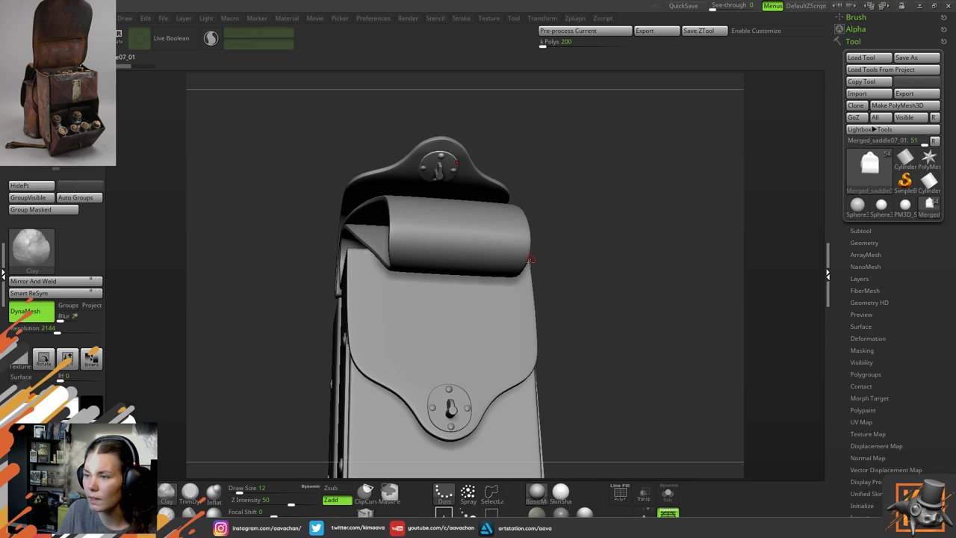
Select the lock plate on the closed bag's flap and inspect its wireframe, polygroups and side profile
key(f)
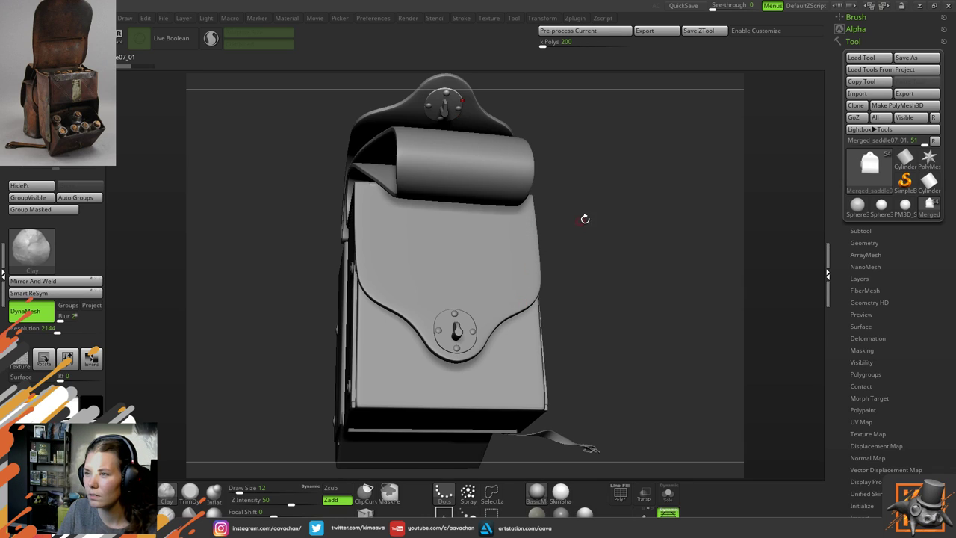
drag(583, 217, 560, 271)
alt+click(455, 340)
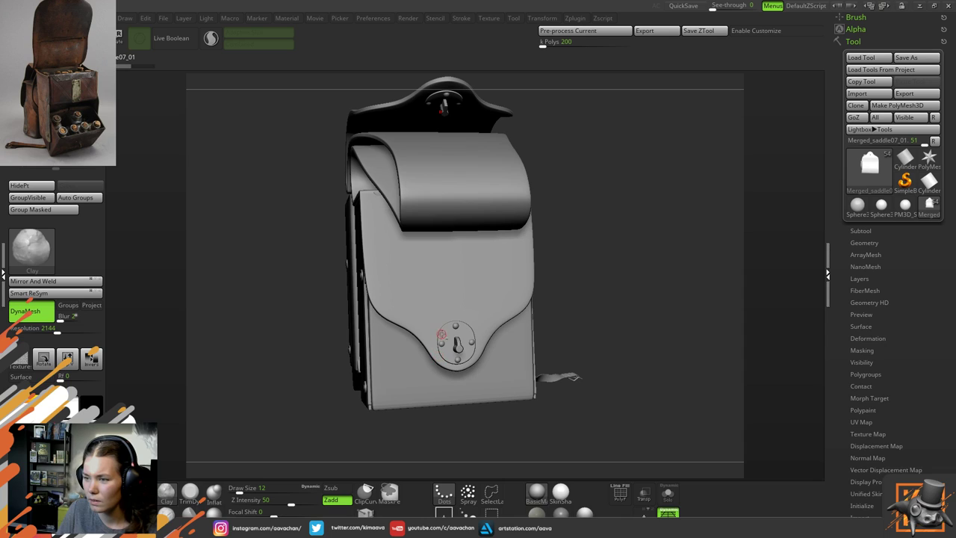
key(f)
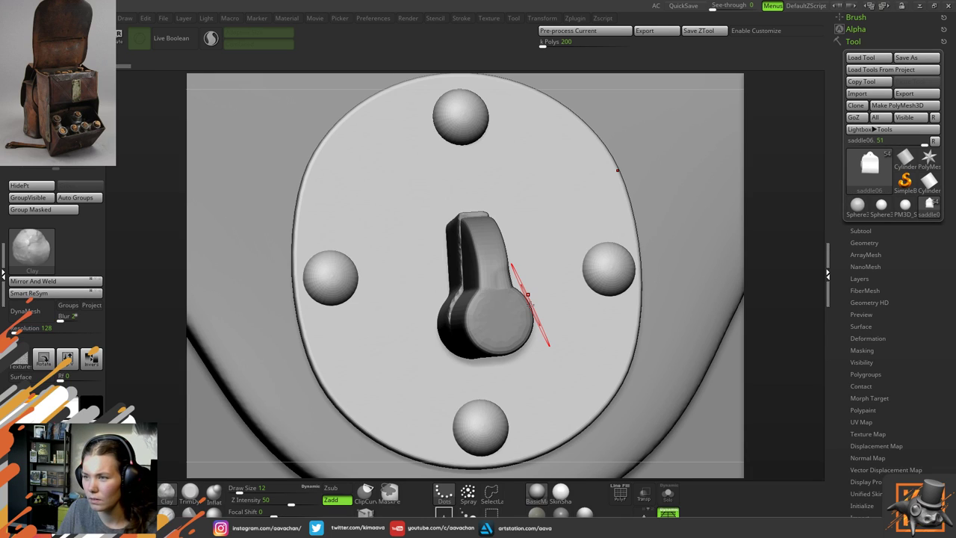
click(621, 494)
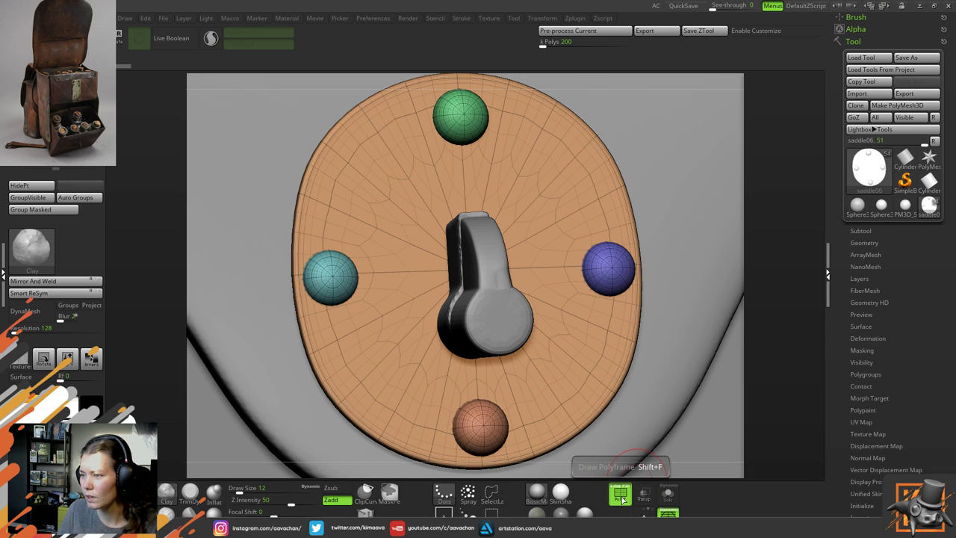
click(620, 494)
ctrl+right_drag(693, 378, 578, 263)
drag(269, 370, 264, 348)
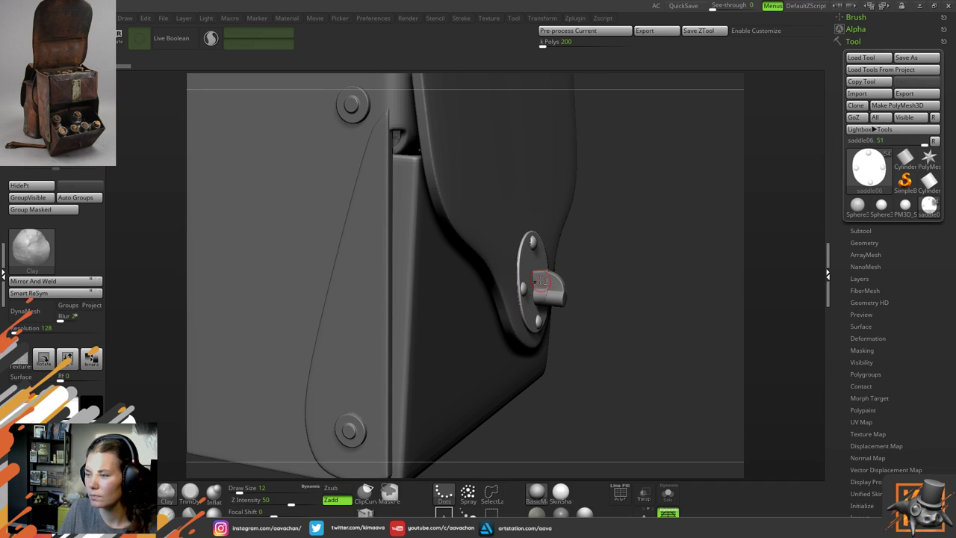
Collapse the keyhole folder in the subtool list and make UMesh_saddle02 the active subtool
alt+click(540, 281)
click(858, 231)
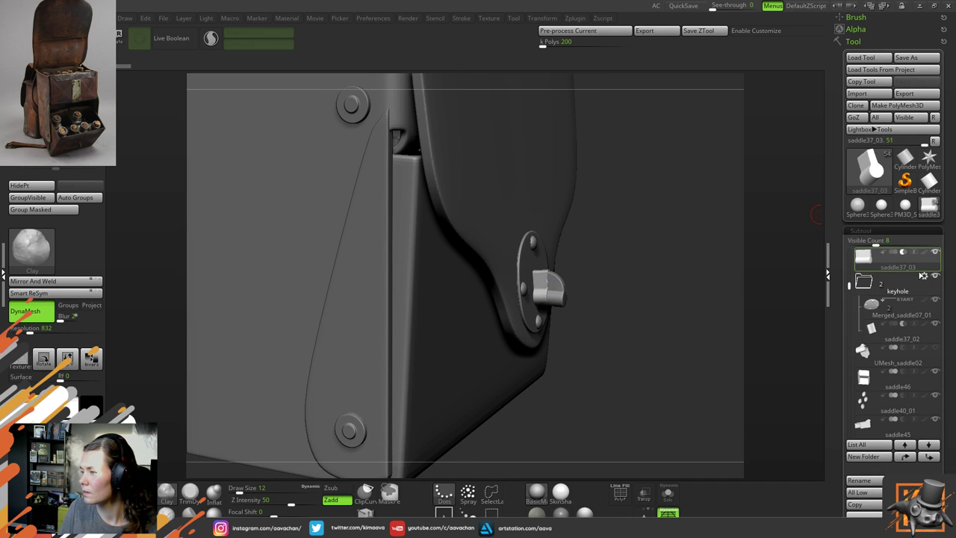
click(863, 281)
click(865, 328)
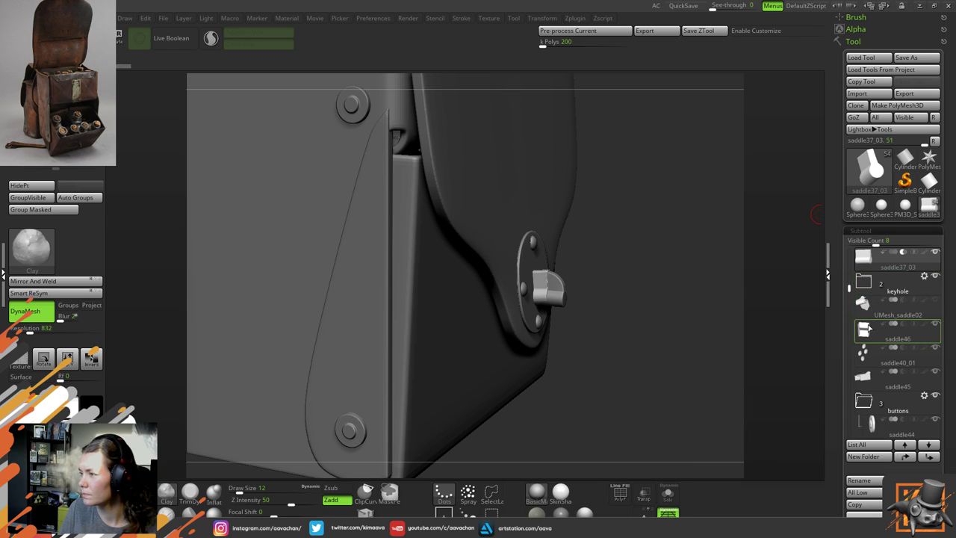
click(870, 304)
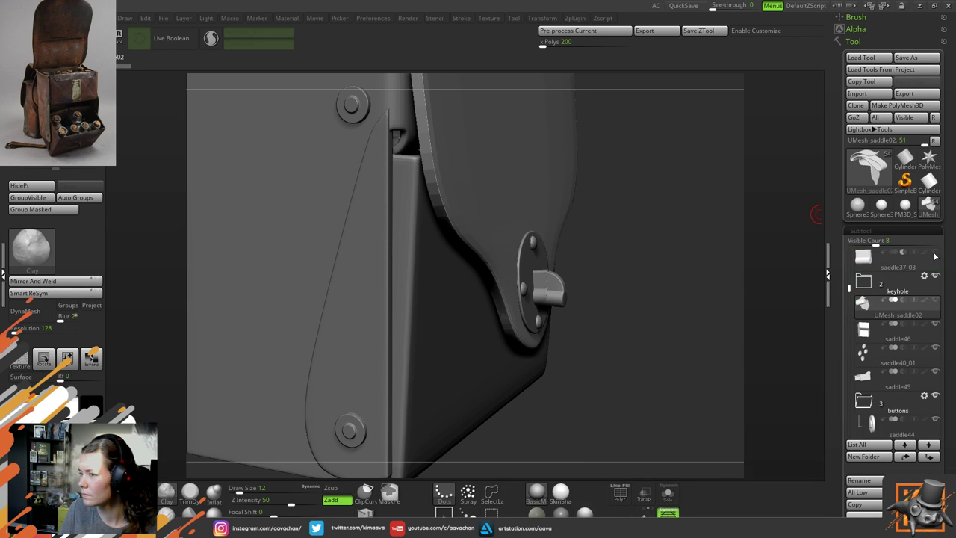
mouse_move(863, 281)
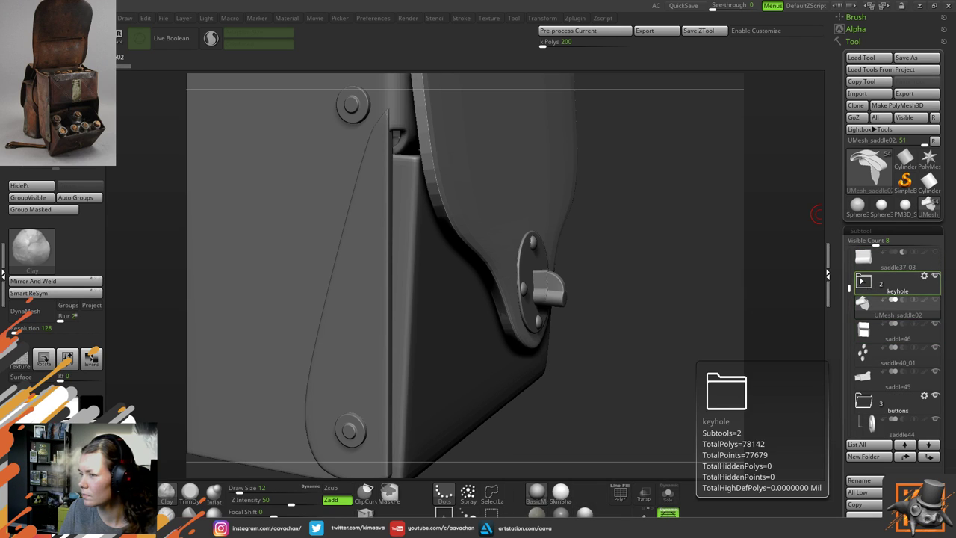
Select the lock plate saddle06 in the Lock folder and isolate it in a front view
alt+click(543, 284)
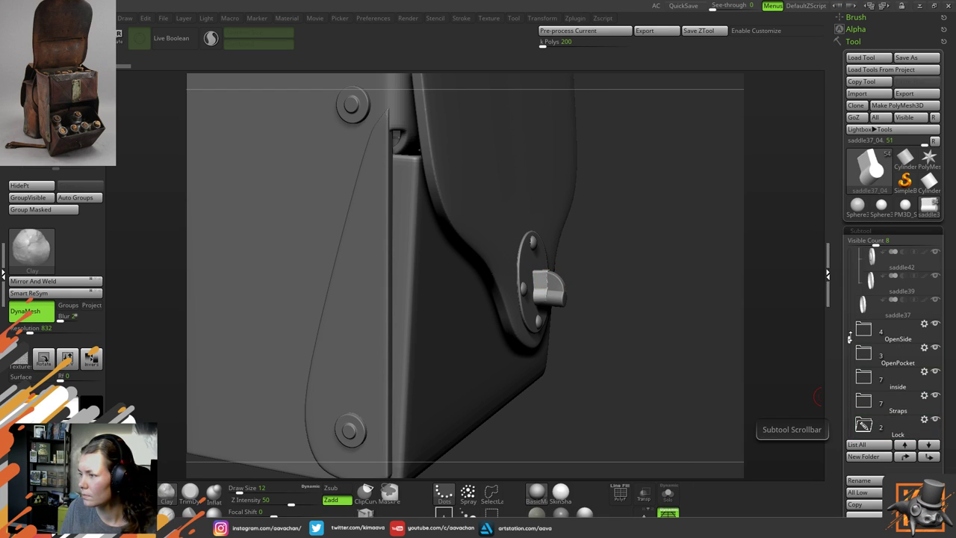
drag(849, 338, 849, 366)
mouse_move(939, 375)
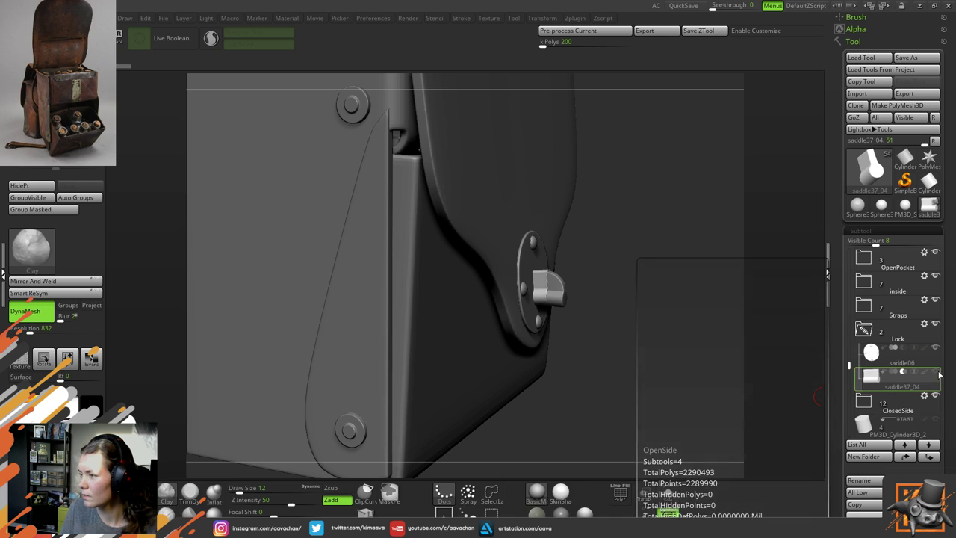
click(872, 355)
drag(644, 309, 427, 286)
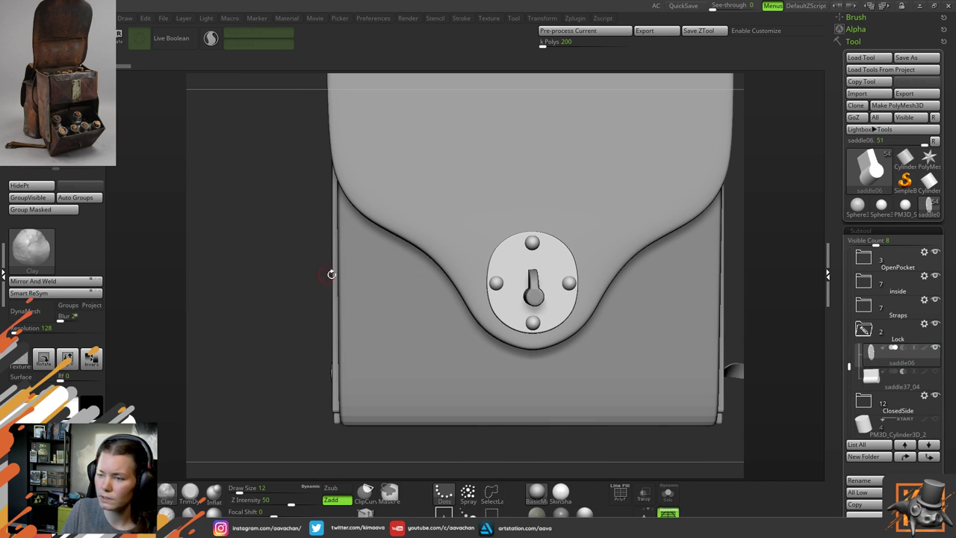
alt+right_drag(408, 295, 424, 321)
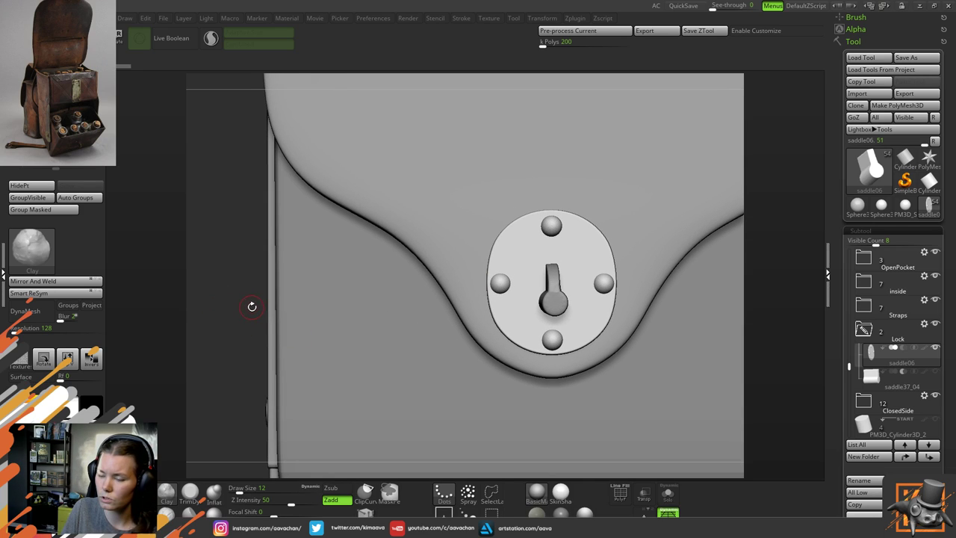
click(668, 493)
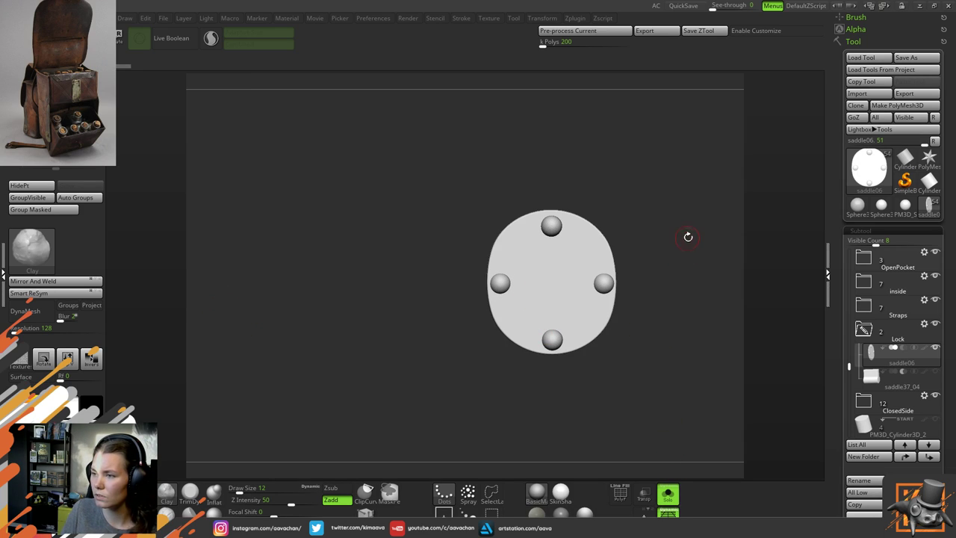
alt+right_drag(688, 237, 590, 291)
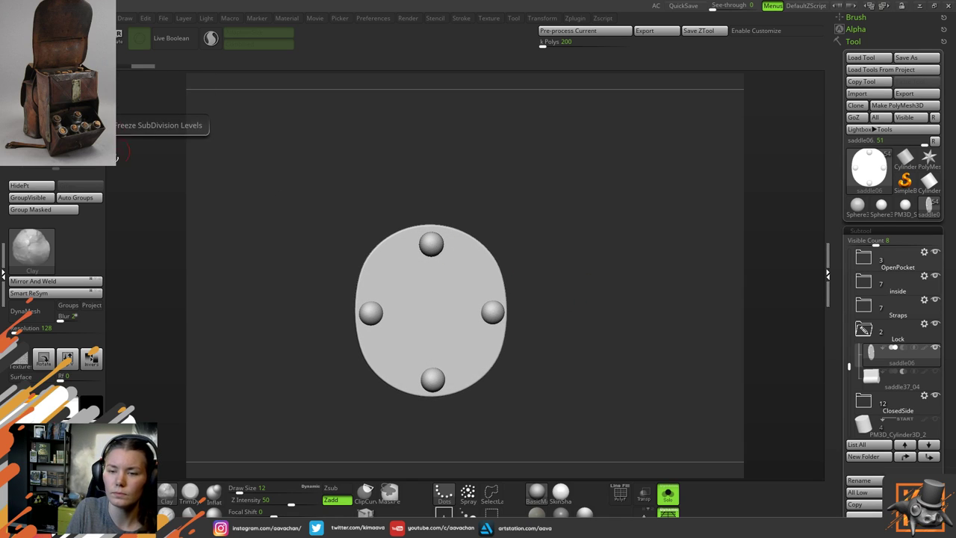
Mirror and weld the isolated lock plate
key(ctrl)
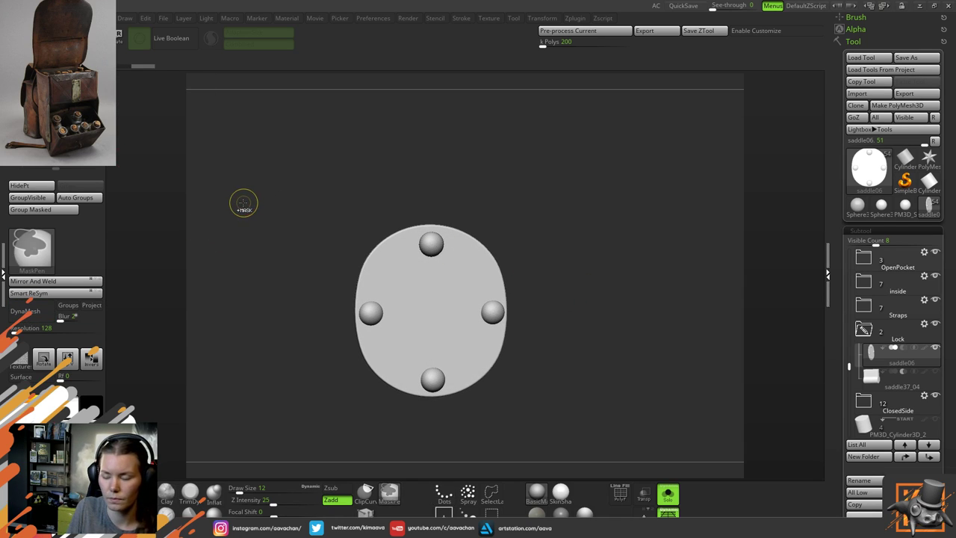
key(ctrl+w)
click(33, 282)
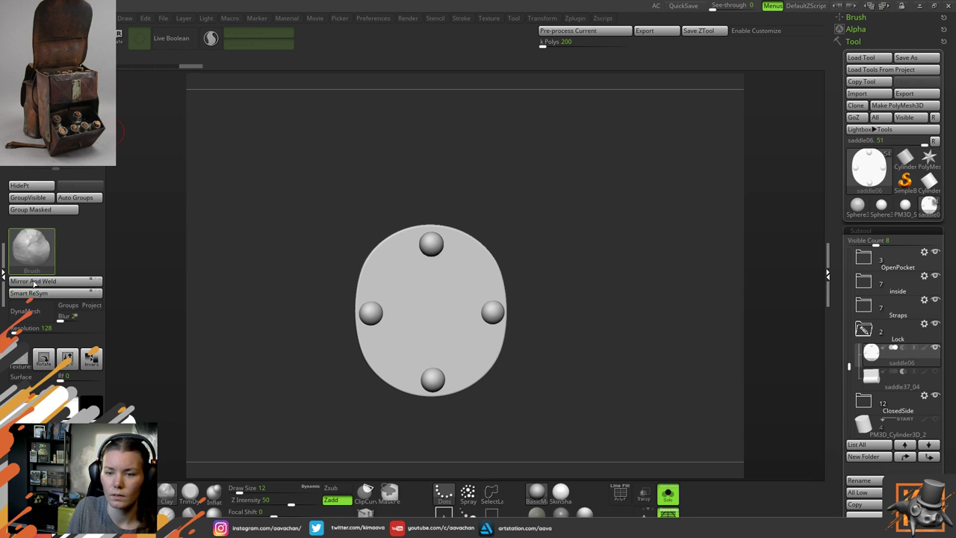
Try DynaMesh on the lock plate at resolutions 1656 and 2120, checking how the rivets merge with the plate
drag(32, 328, 27, 329)
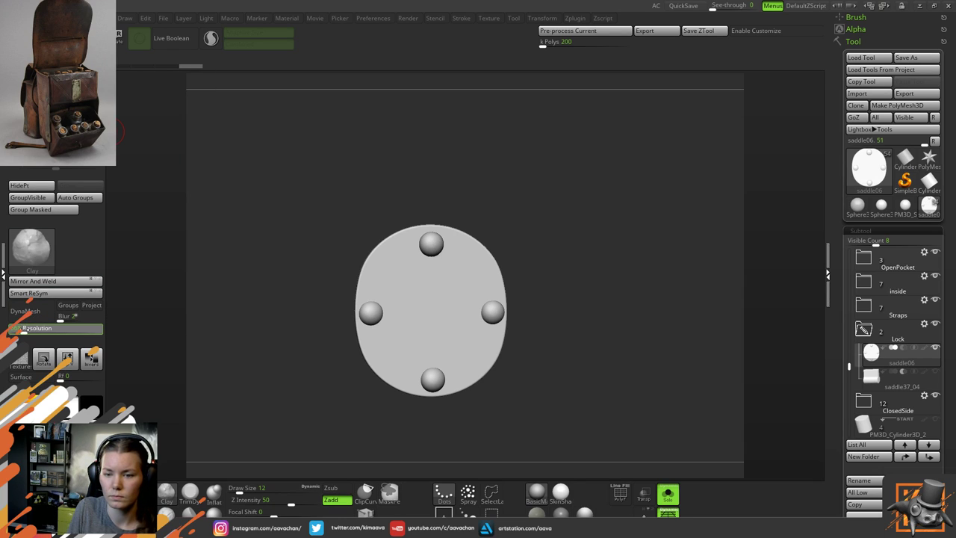
click(37, 311)
key(ctrl+z)
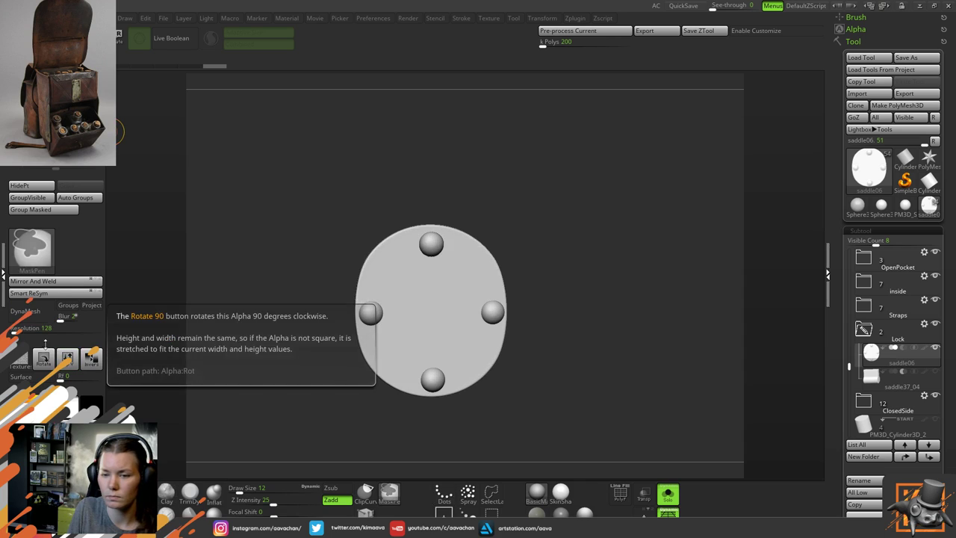
click(47, 329)
click(30, 313)
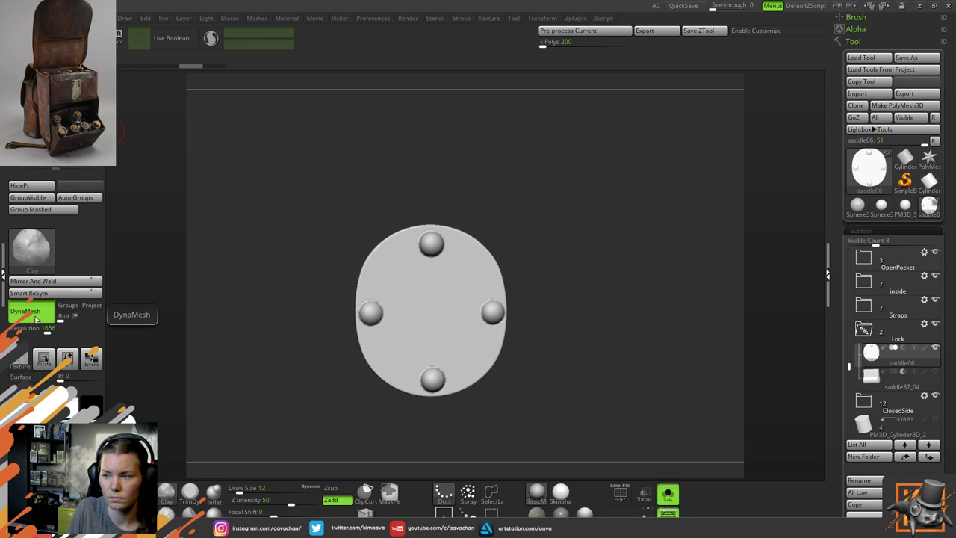
mouse_move(46, 330)
mouse_down()
mouse_move(62, 329)
mouse_move(50, 328)
mouse_up()
click(32, 314)
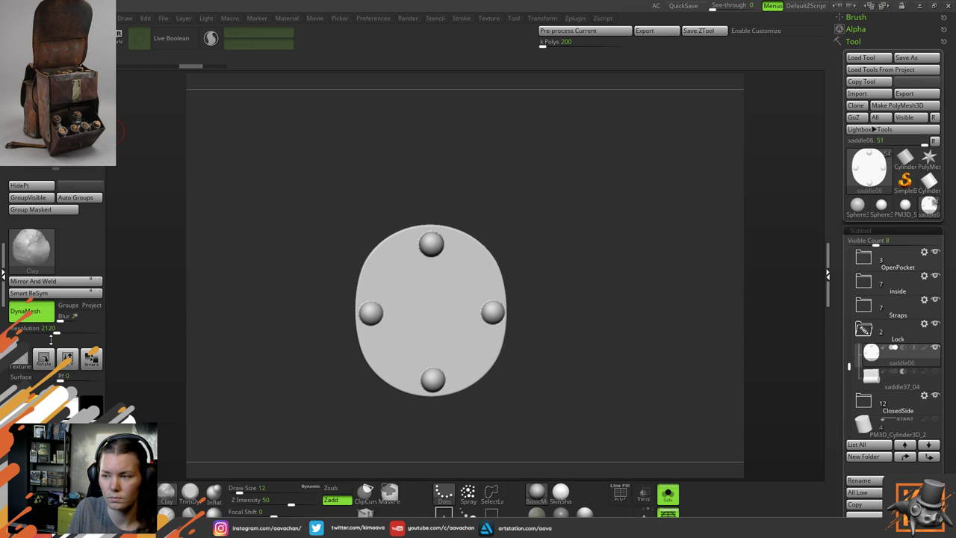
alt+drag(336, 268, 371, 320)
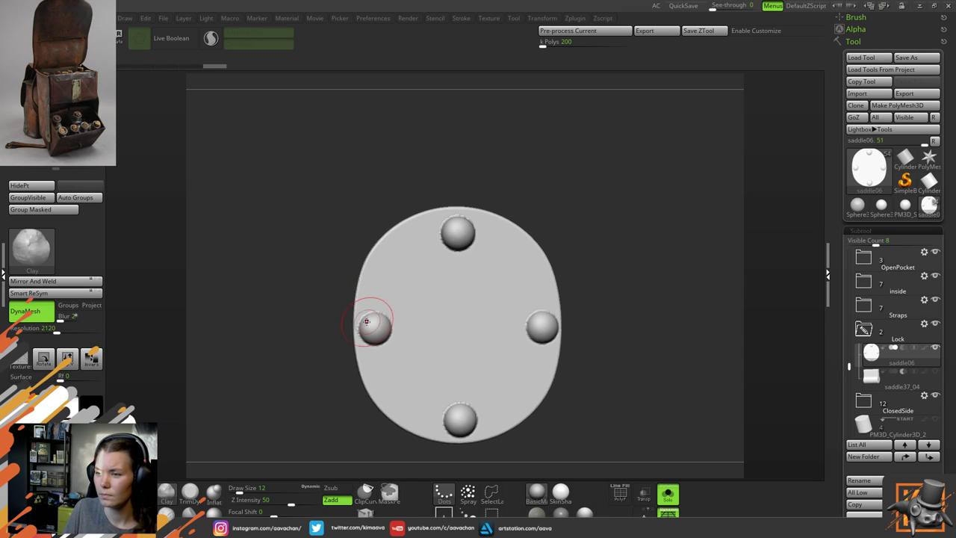
mouse_move(309, 327)
mouse_down()
mouse_move(322, 331)
mouse_move(313, 328)
mouse_up()
key(space)
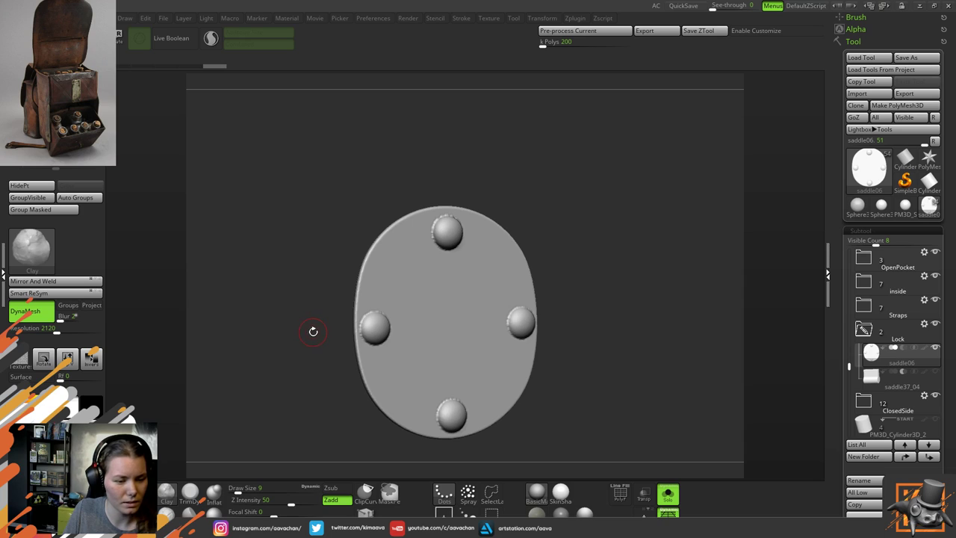
Revert the previous remesh and DynaMesh the lock plate at resolution 2192
drag(295, 313, 277, 307)
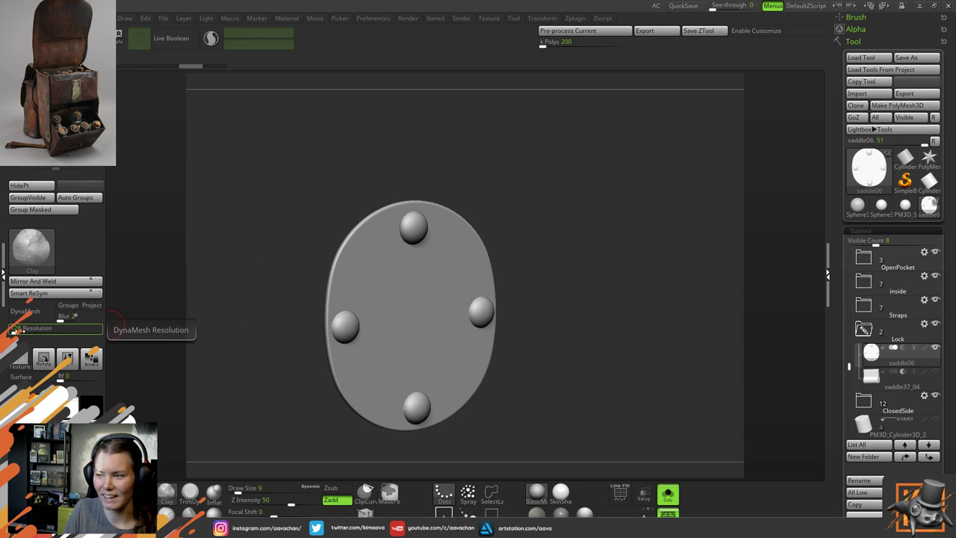
mouse_move(283, 266)
mouse_down()
mouse_move(298, 270)
mouse_move(278, 264)
mouse_up()
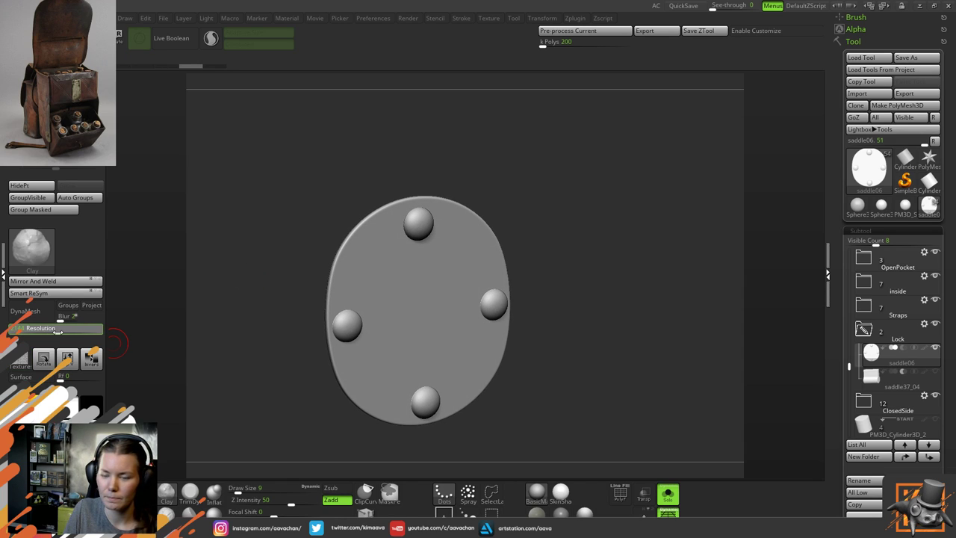
click(41, 317)
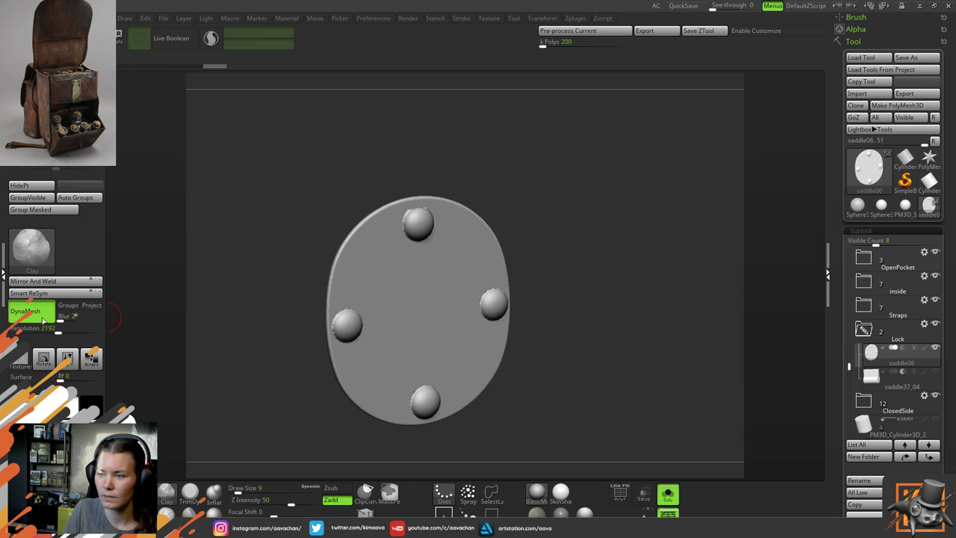
Reduce the Smooth brush's draw size to 7, soften the top rivet's jagged seam and check the plate's polyframe
mouse_move(234, 273)
mouse_down()
mouse_move(256, 309)
mouse_move(243, 274)
mouse_up()
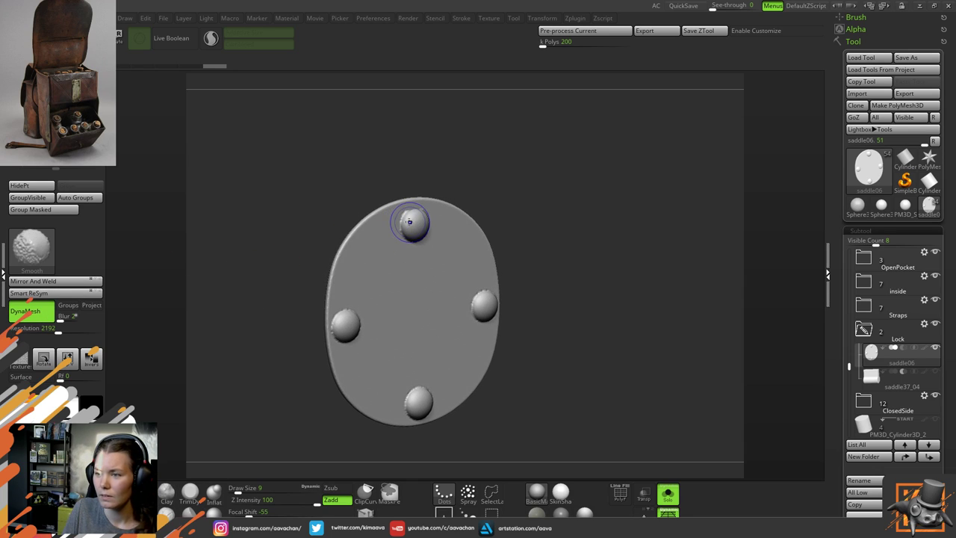
key(space)
drag(414, 227, 414, 231)
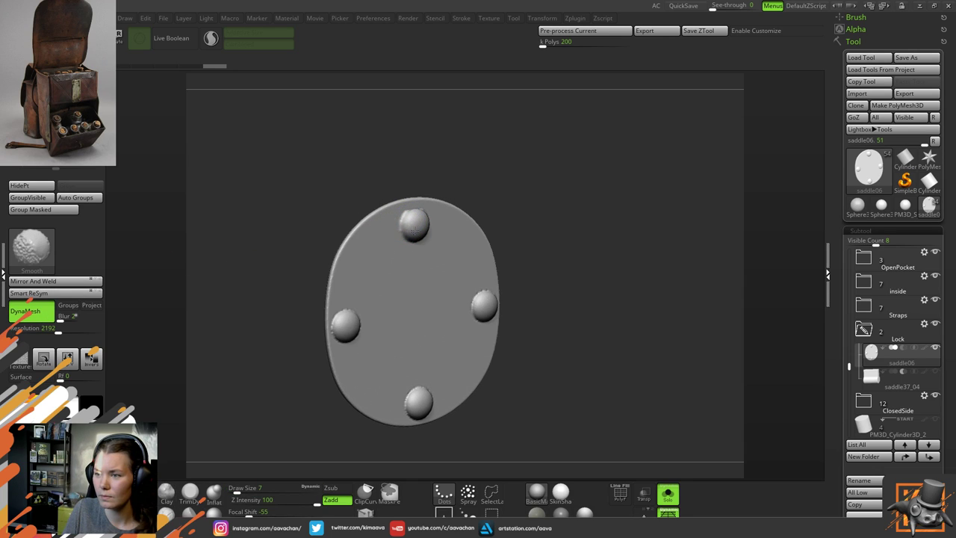
click(622, 494)
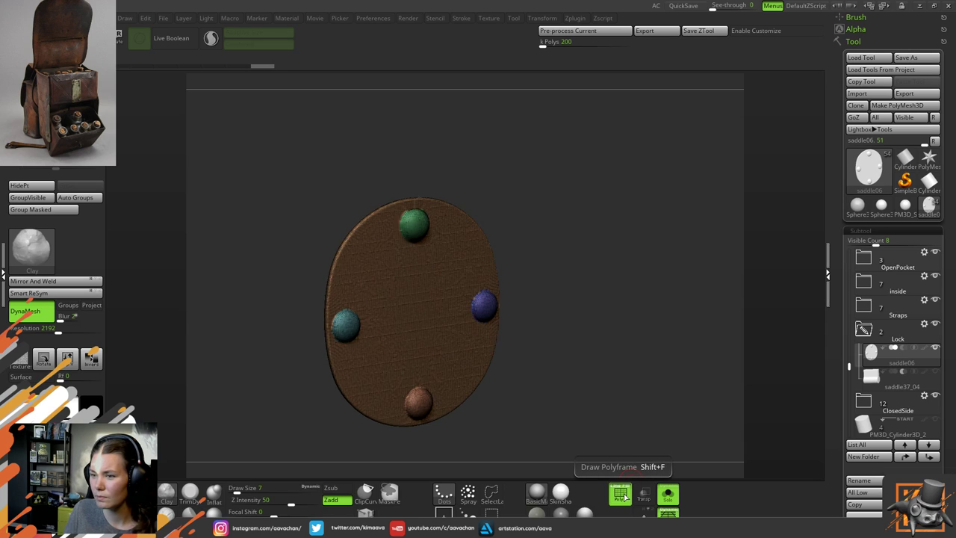
click(622, 494)
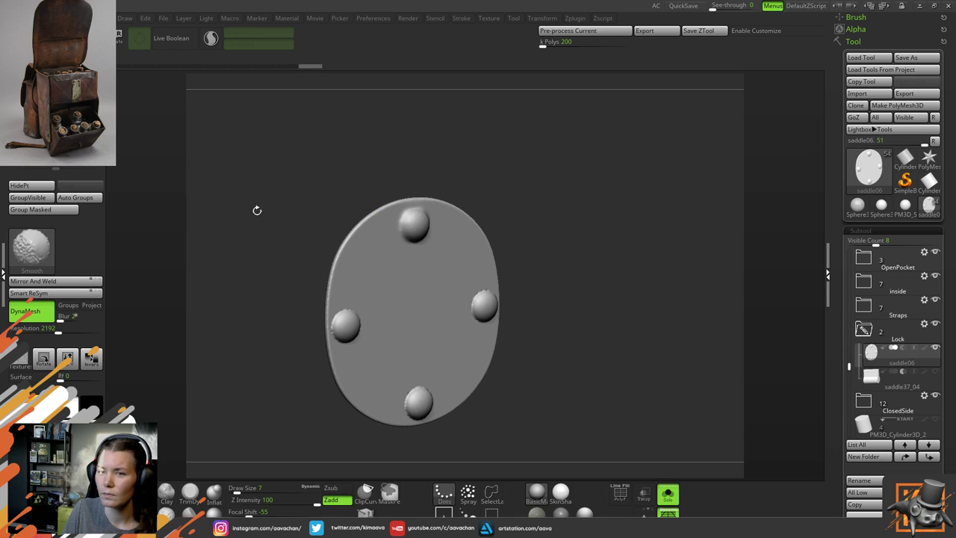
Smooth the seams around the lock plate's rivets from several angles so they blend into the plate
drag(532, 248, 444, 301)
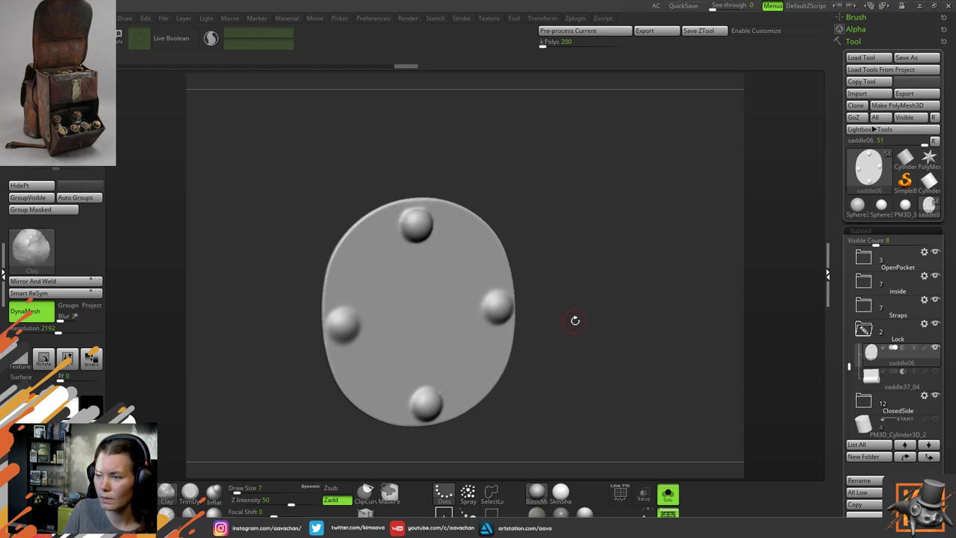
drag(574, 320, 465, 397)
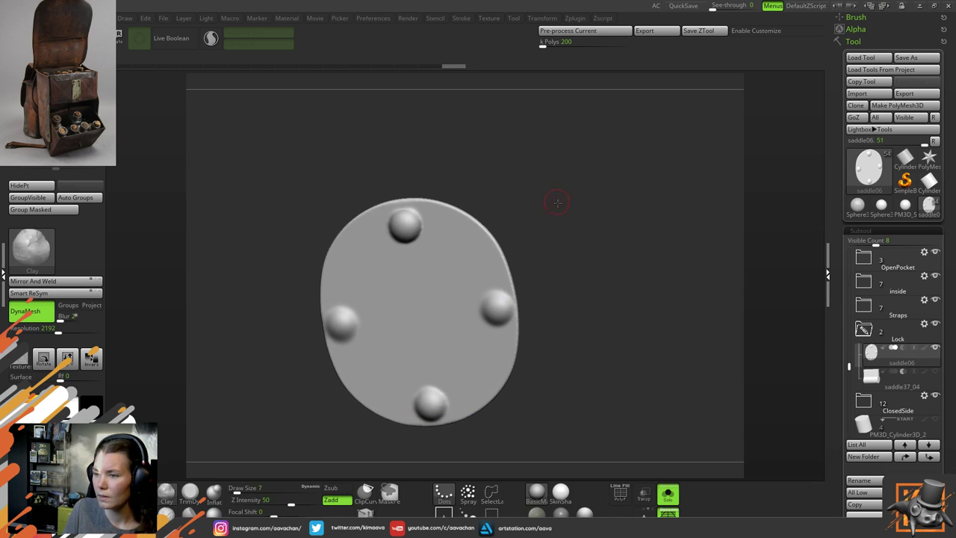
drag(559, 197, 418, 222)
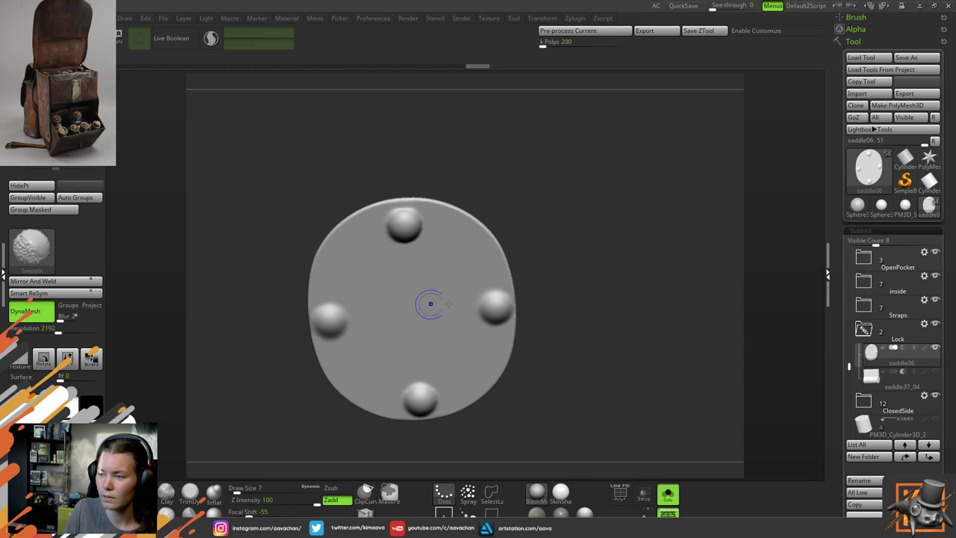
shift+drag(431, 304, 499, 305)
drag(593, 288, 612, 269)
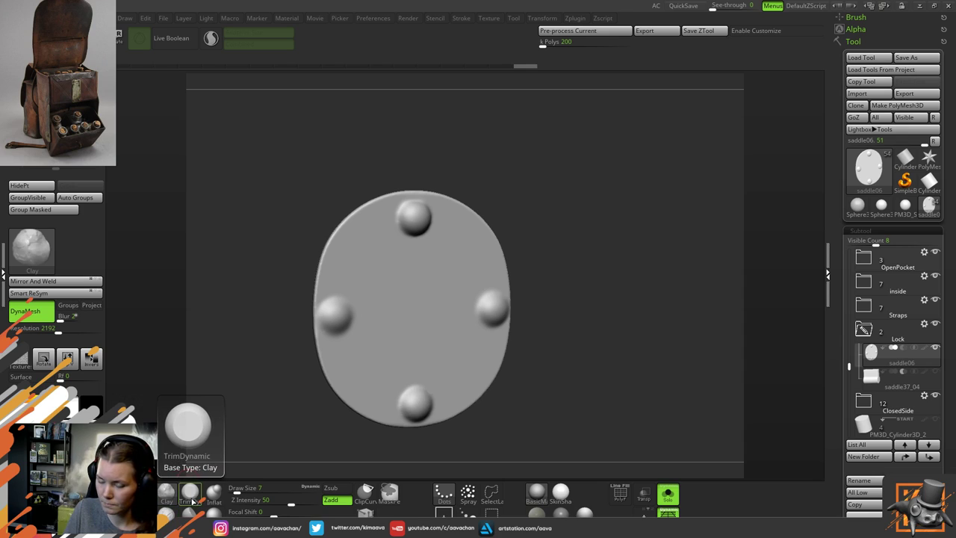
Flatten parts of the top rivet's dome with the TrimDynamic brush, undoing the first strokes and redoing them
click(190, 490)
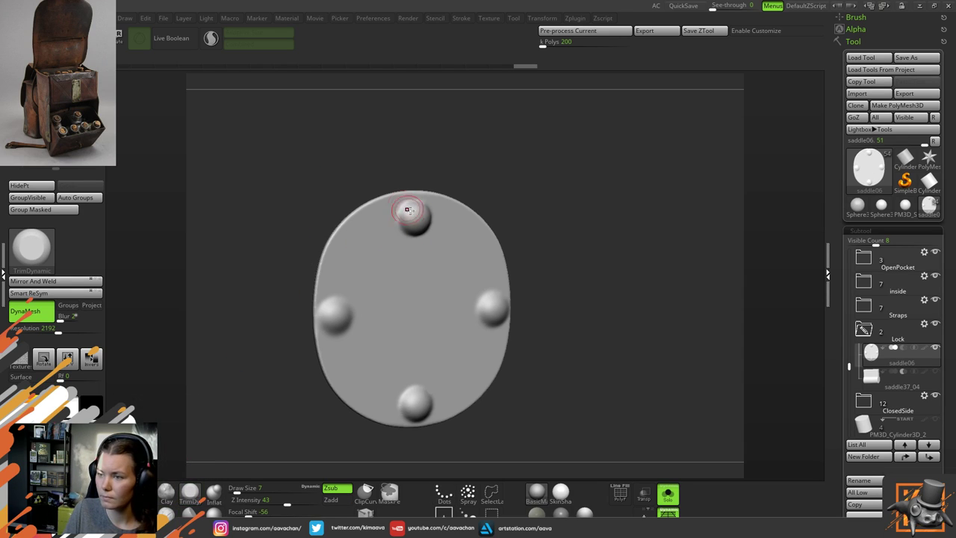
drag(412, 217, 413, 223)
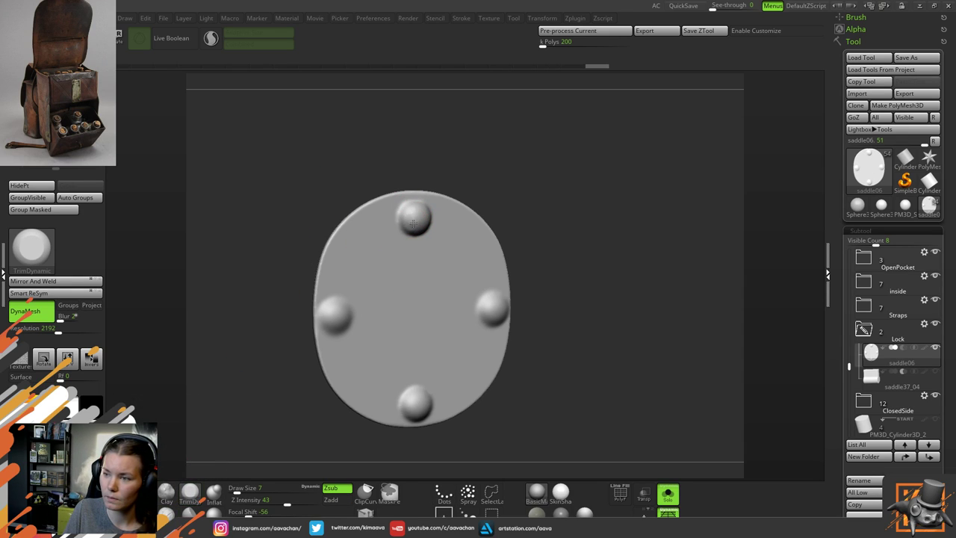
key(ctrl+z)
key(ctrl+z)
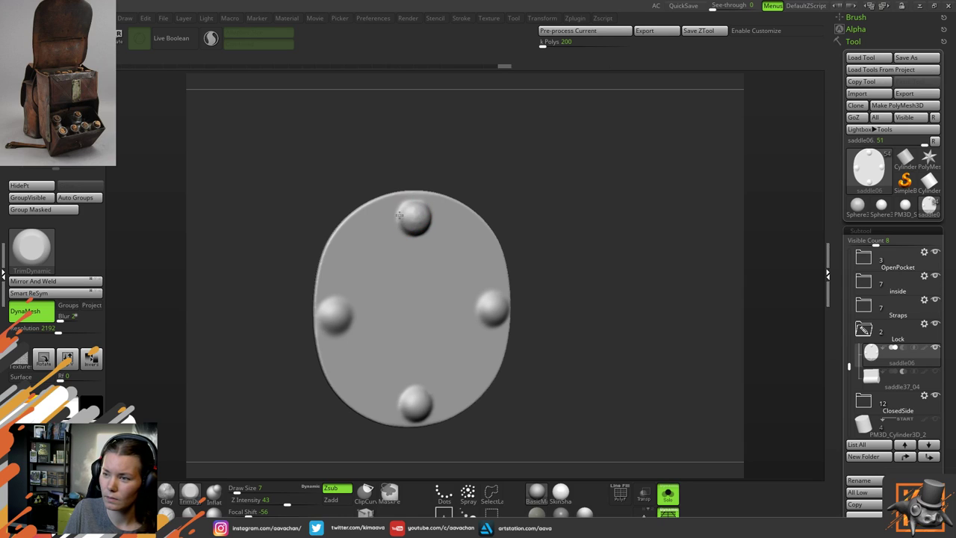
drag(399, 215, 426, 212)
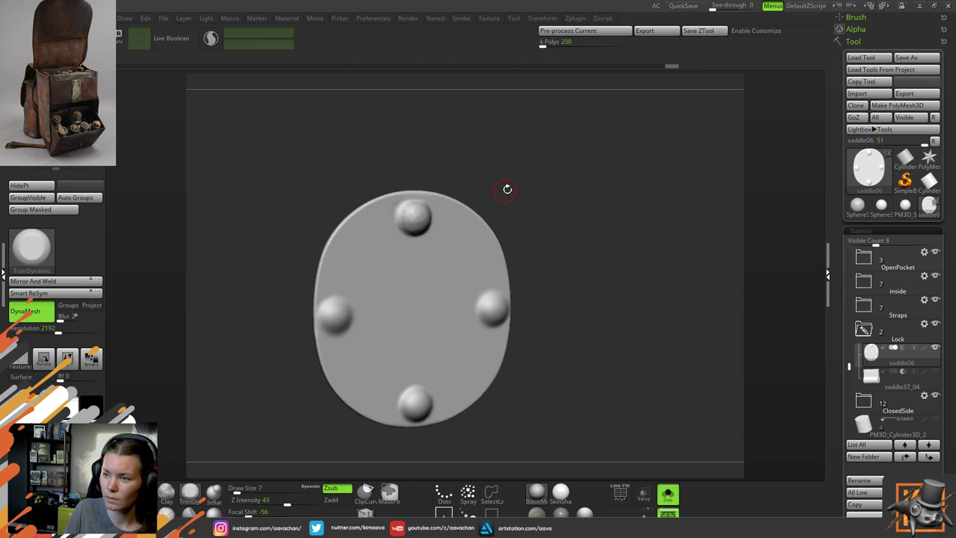
alt+drag(497, 164, 498, 190)
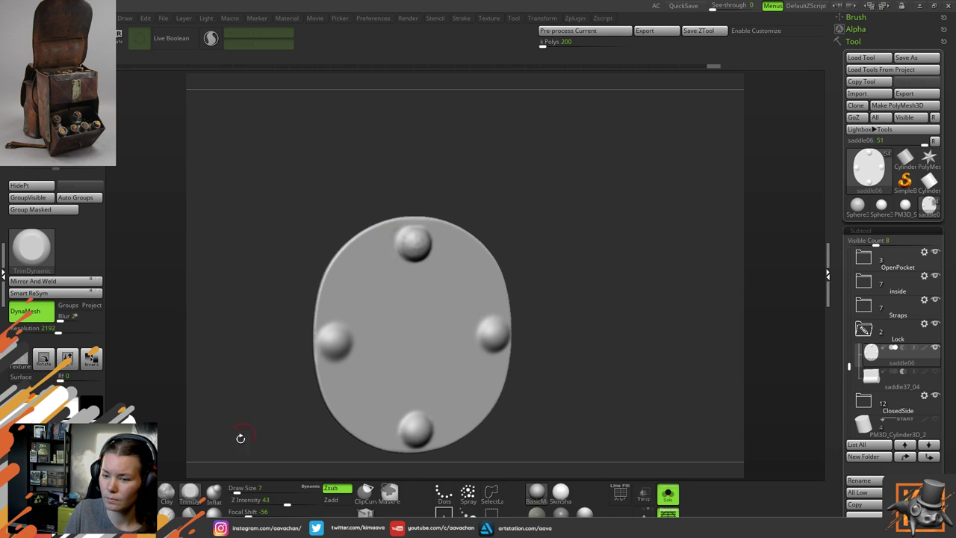
Raise the lock plate's upper-left rim with the Inflat brush at intensity 10, smooth it and undo the last stroke
click(215, 492)
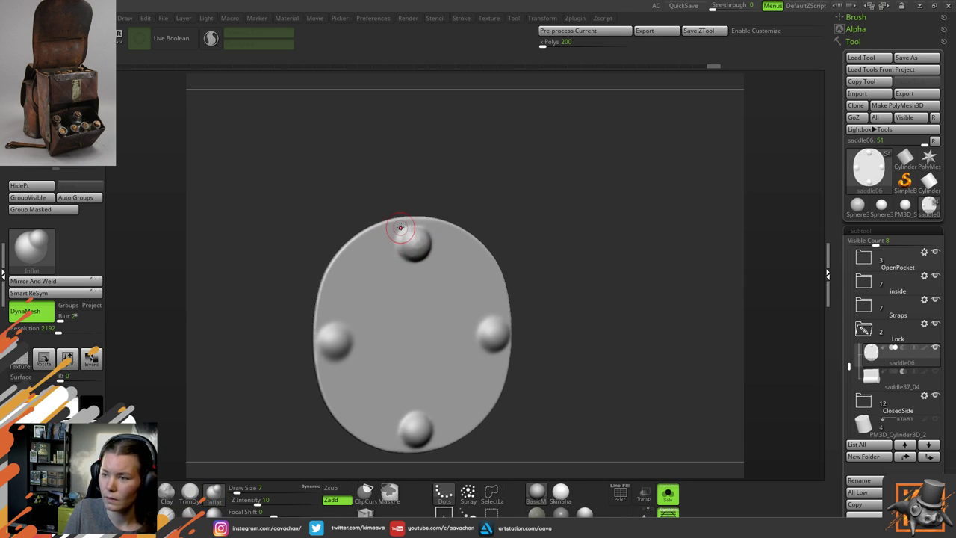
drag(352, 245, 384, 225)
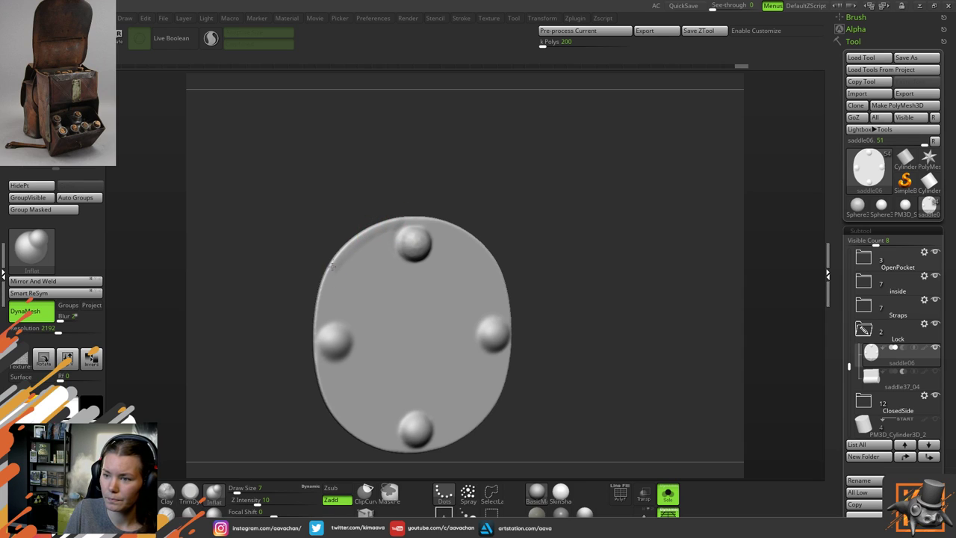
drag(332, 266, 321, 312)
key(shift)
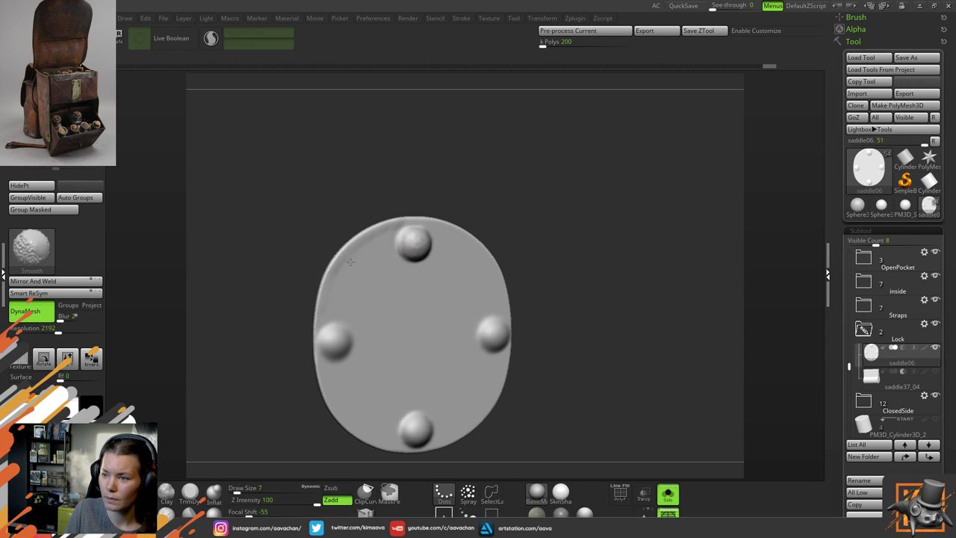
shift+drag(336, 280, 323, 309)
drag(371, 197, 415, 191)
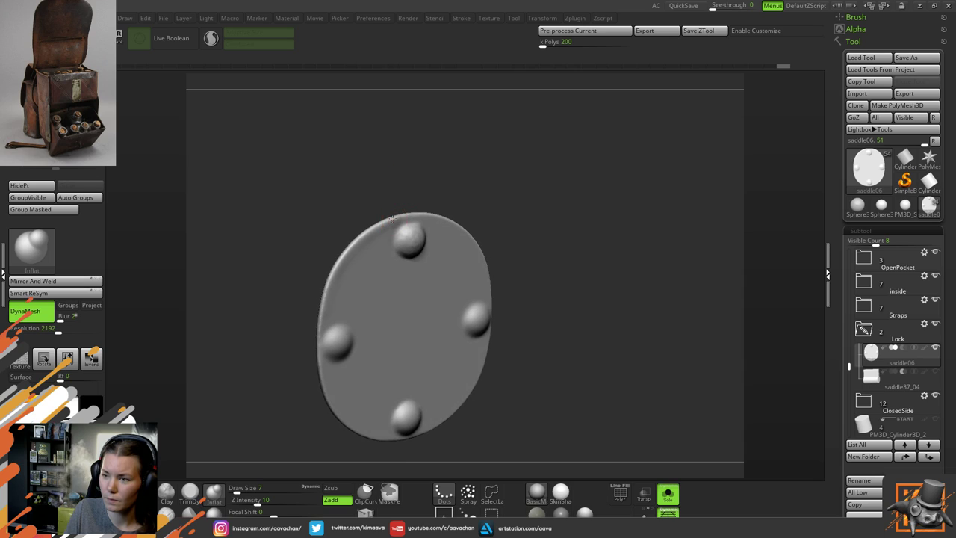
key(ctrl+z)
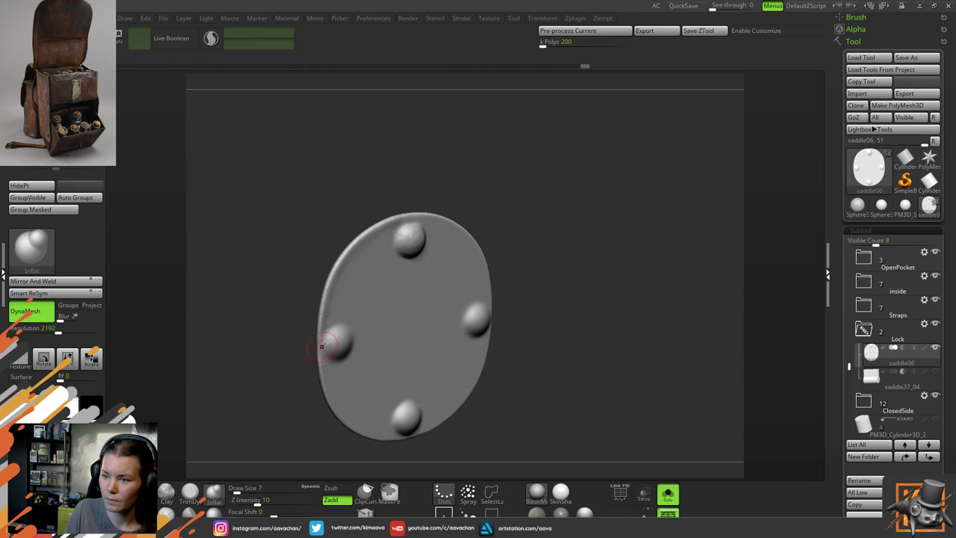
Raise the lock plate's lower-left rim with the Inflat brush, from below the left rivet towards the bottom rivet
drag(322, 347, 321, 356)
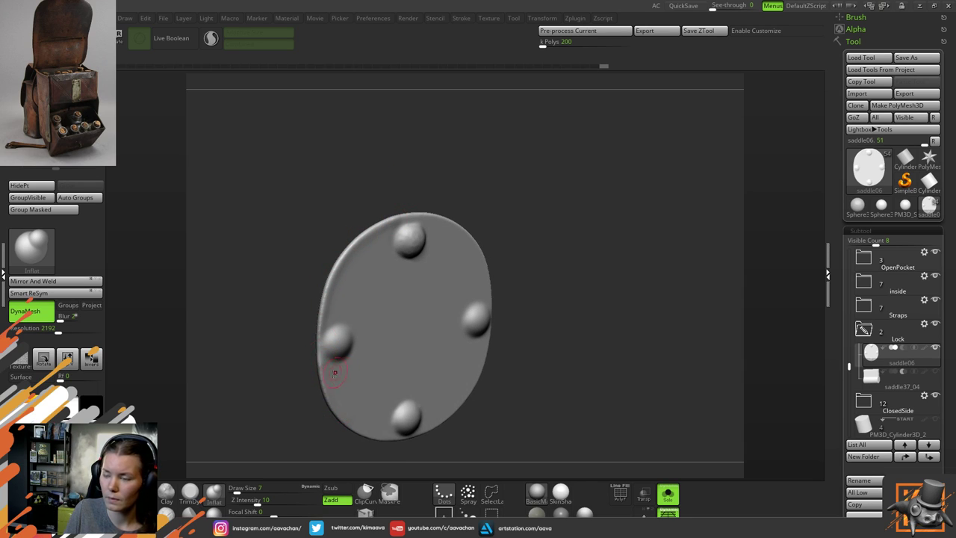
mouse_move(280, 397)
mouse_down()
mouse_move(266, 336)
mouse_move(301, 284)
mouse_move(317, 332)
mouse_up()
mouse_move(289, 285)
mouse_down()
mouse_move(300, 305)
mouse_move(371, 352)
mouse_up()
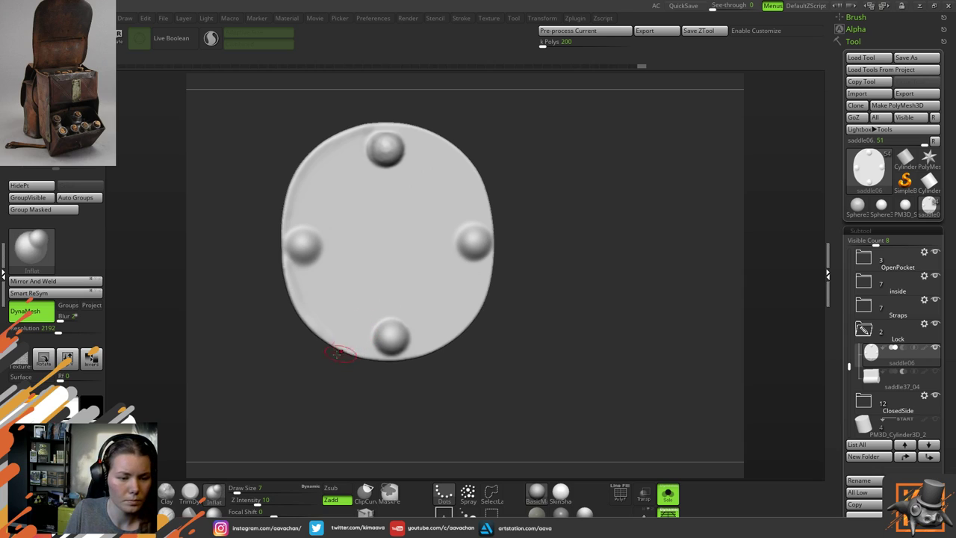
drag(338, 352, 310, 311)
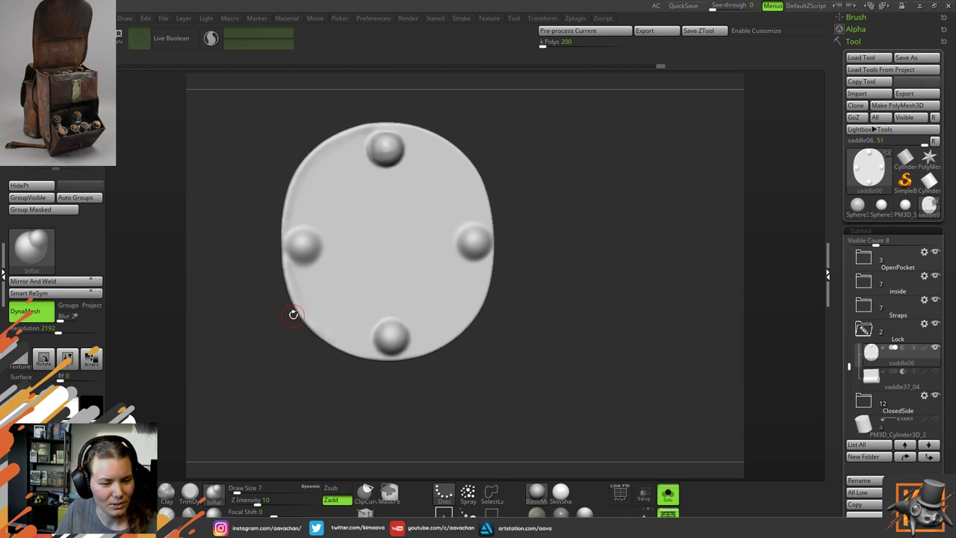
Raise the lock plate's top and upper-right rim with the Inflat brush and smooth the new ridge
alt+drag(540, 137, 543, 160)
drag(378, 143, 387, 142)
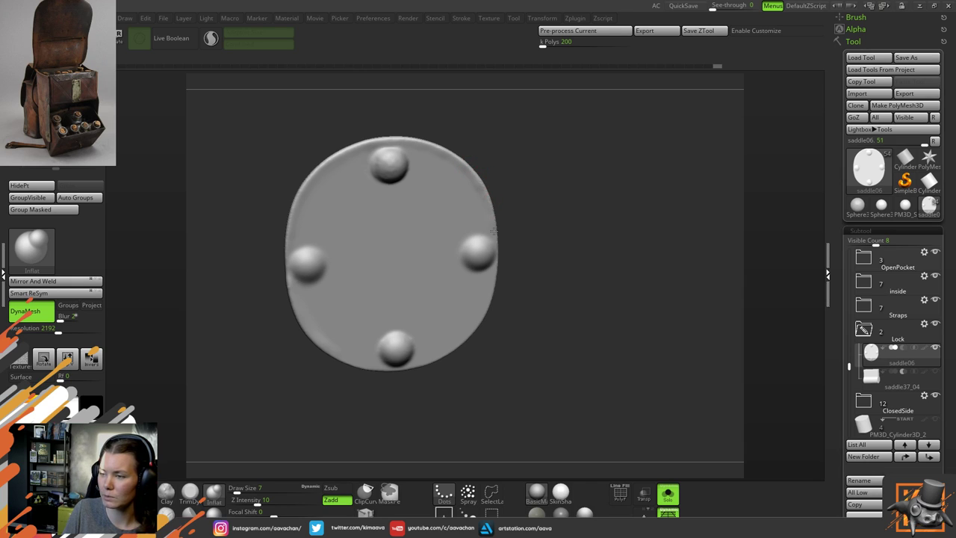
drag(549, 255, 552, 305)
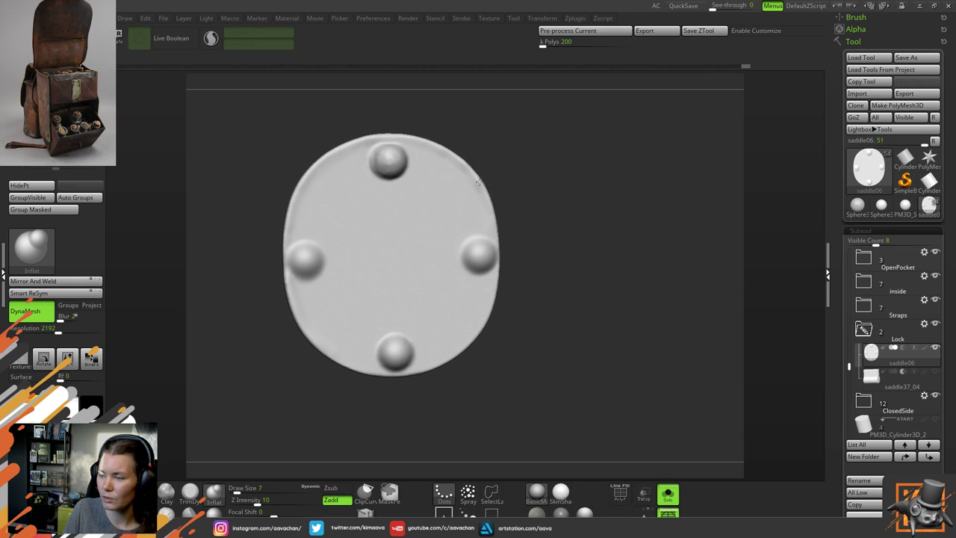
drag(479, 181, 495, 224)
drag(543, 200, 536, 209)
shift+drag(410, 149, 465, 177)
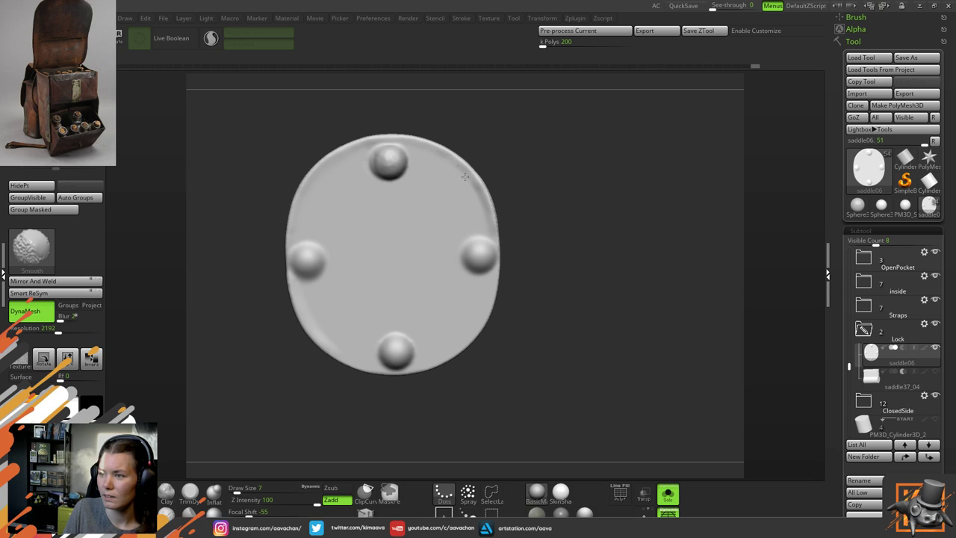
mouse_move(486, 209)
shift+mouse_down()
mouse_move(421, 148)
mouse_move(359, 148)
shift+mouse_up()
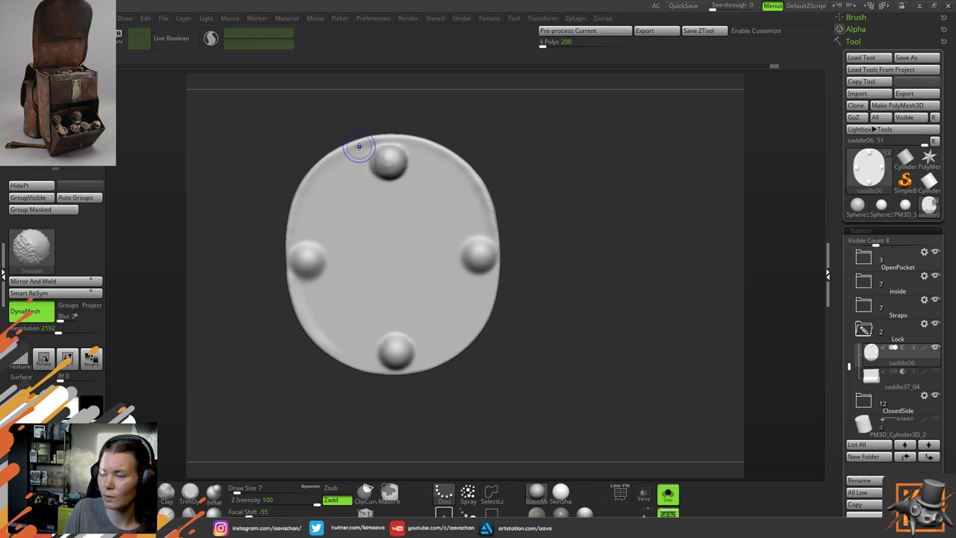
Raise the rim between the bottom and right rivets with the Inflat brush, then smooth the plate's lower rim
mouse_move(560, 297)
alt+mouse_down()
mouse_move(554, 256)
mouse_move(563, 271)
mouse_move(431, 319)
mouse_move(484, 287)
alt+mouse_up()
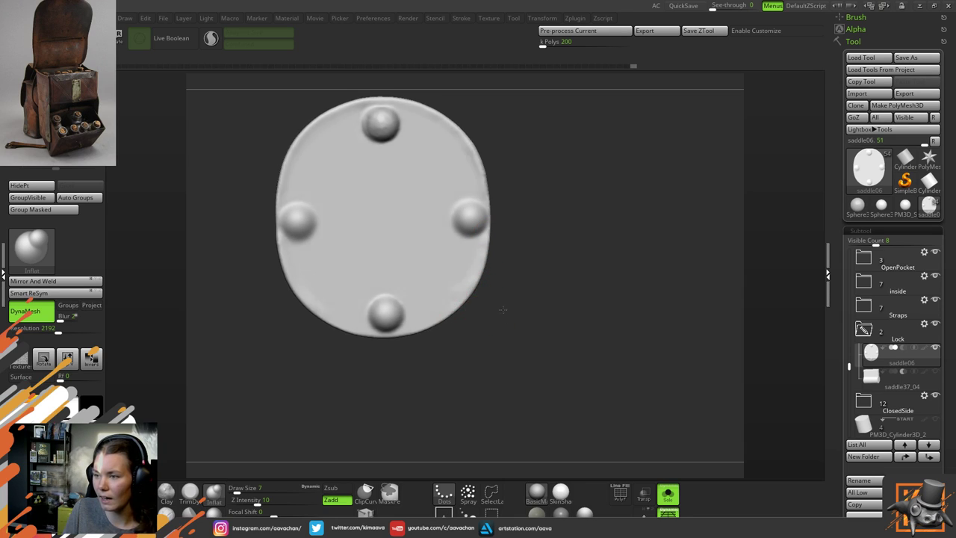
drag(457, 300, 480, 225)
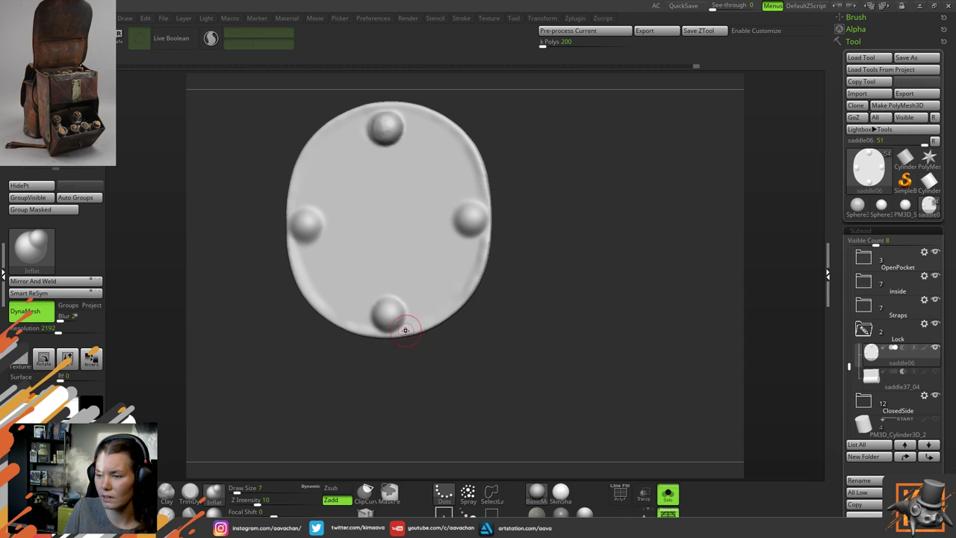
drag(521, 259, 476, 272)
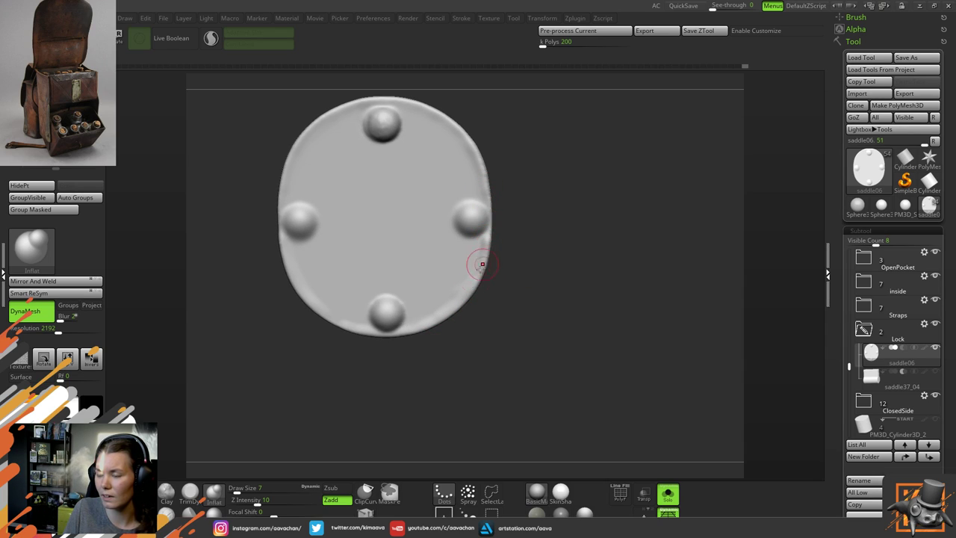
key(shift)
mouse_move(404, 324)
shift+mouse_down()
mouse_move(373, 309)
mouse_move(326, 307)
mouse_move(306, 291)
mouse_move(285, 296)
shift+mouse_up()
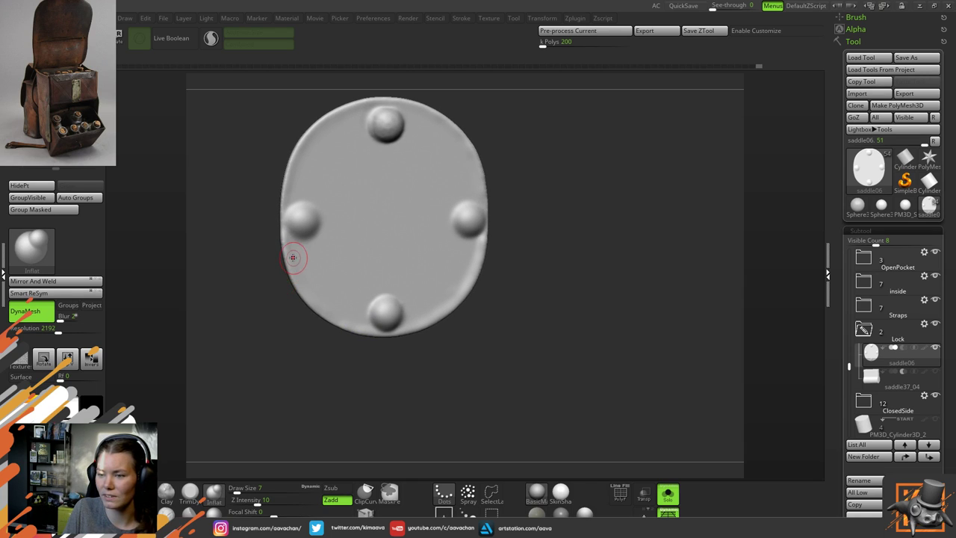
Show the whole bag again, set the draw size to 12 and smooth the lock plate's rim all the way round
click(668, 493)
right_drag(555, 246, 466, 137)
right_drag(509, 180, 493, 224)
key(space)
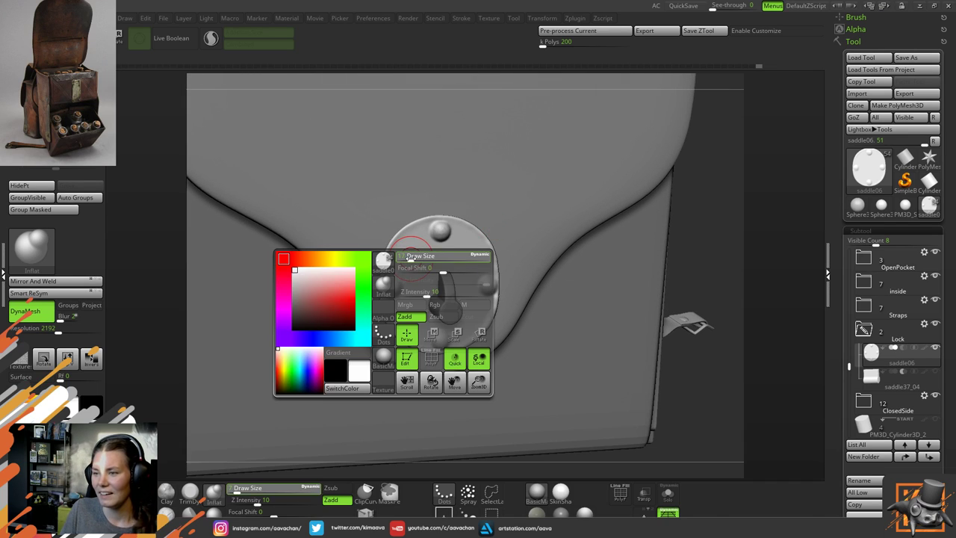
drag(408, 257, 413, 256)
mouse_move(425, 222)
shift+mouse_down()
mouse_move(404, 236)
mouse_move(385, 275)
shift+mouse_up()
shift+drag(406, 326, 420, 347)
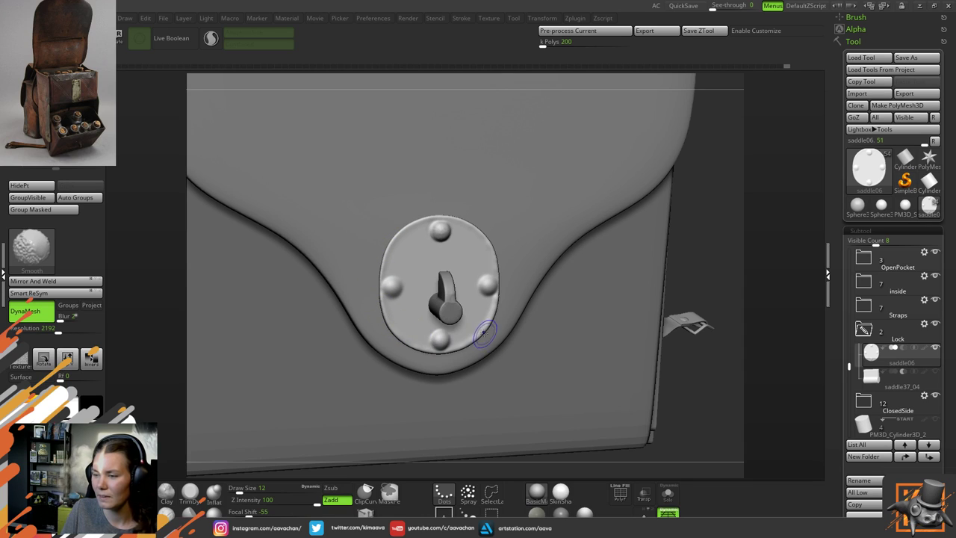
shift+drag(483, 333, 492, 256)
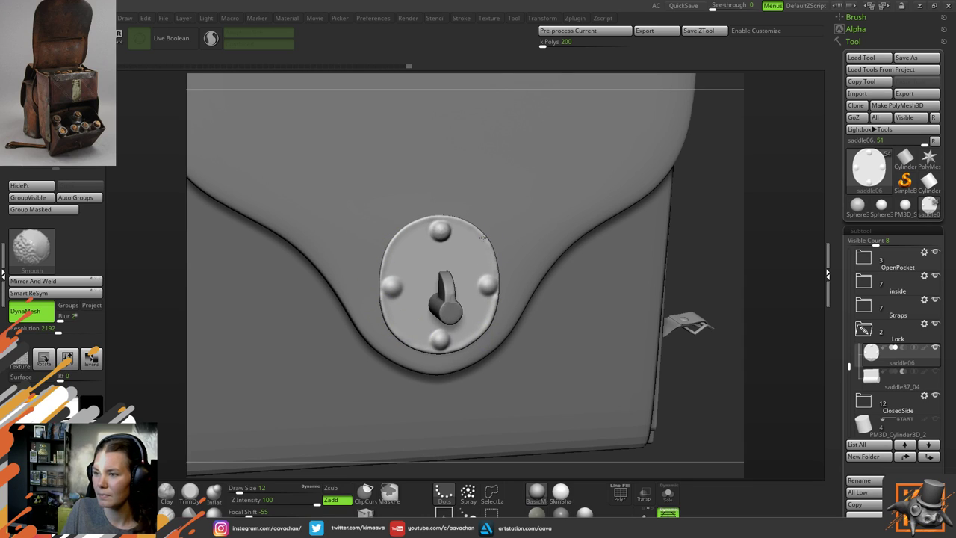
shift+drag(469, 219, 426, 216)
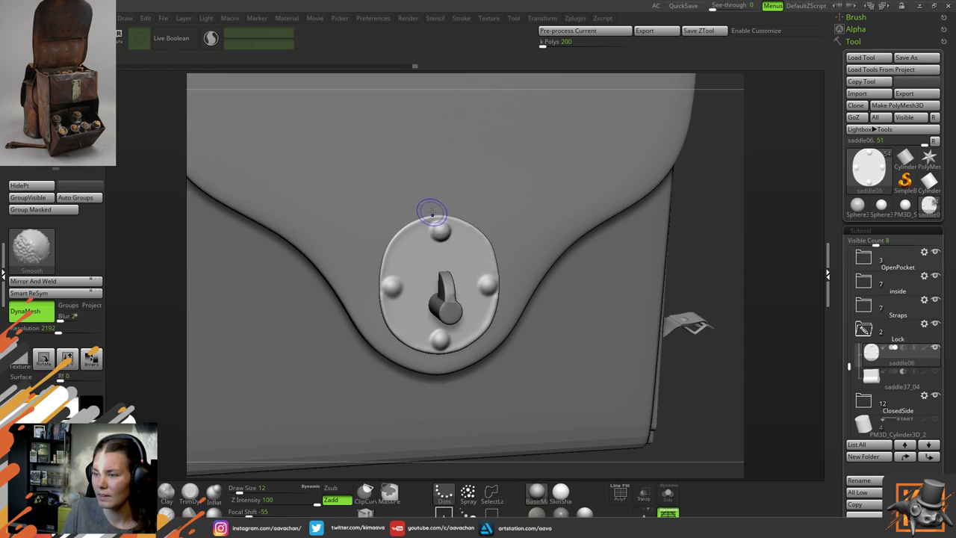
Isolate the lock plate, reduce the draw size to 6 and flatten parts of the left rivet's dome with TrimDynamic
click(668, 494)
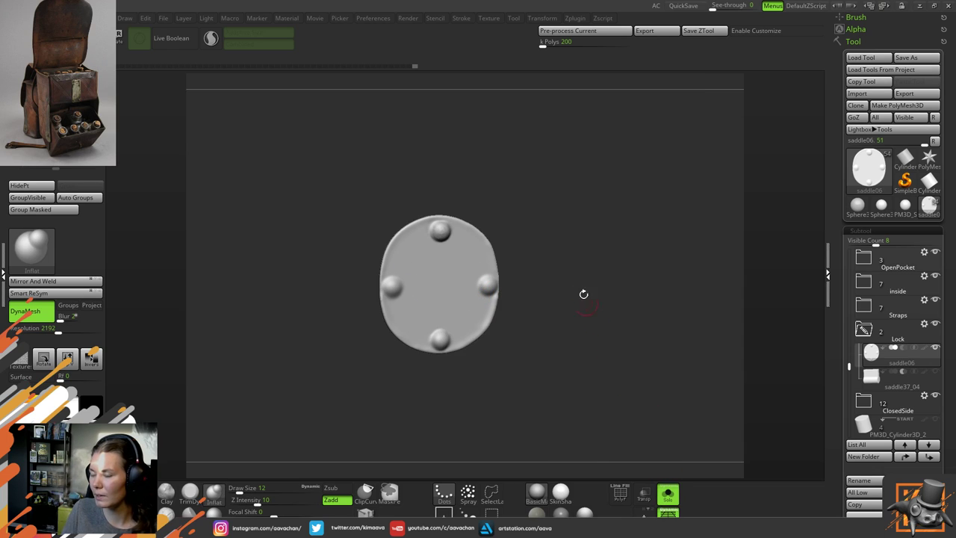
key(space)
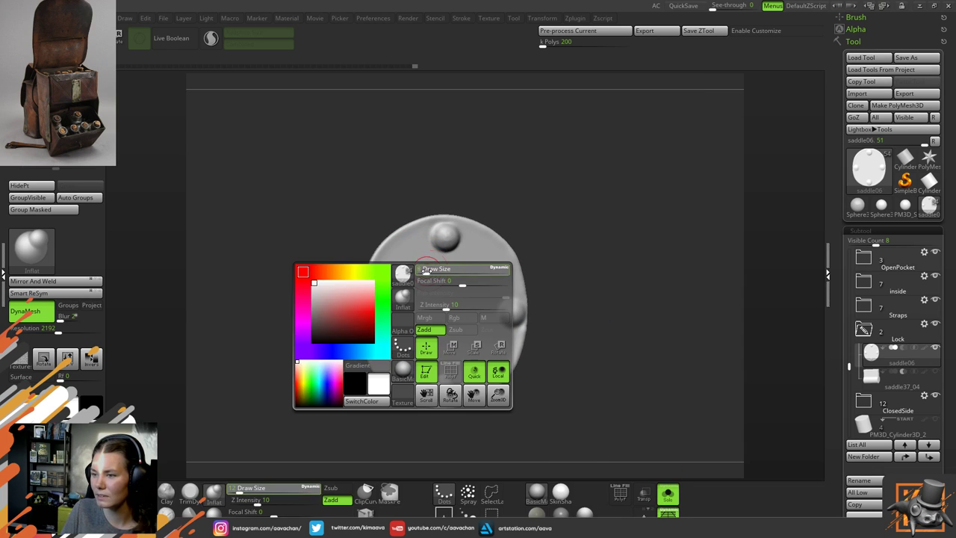
drag(426, 270, 423, 271)
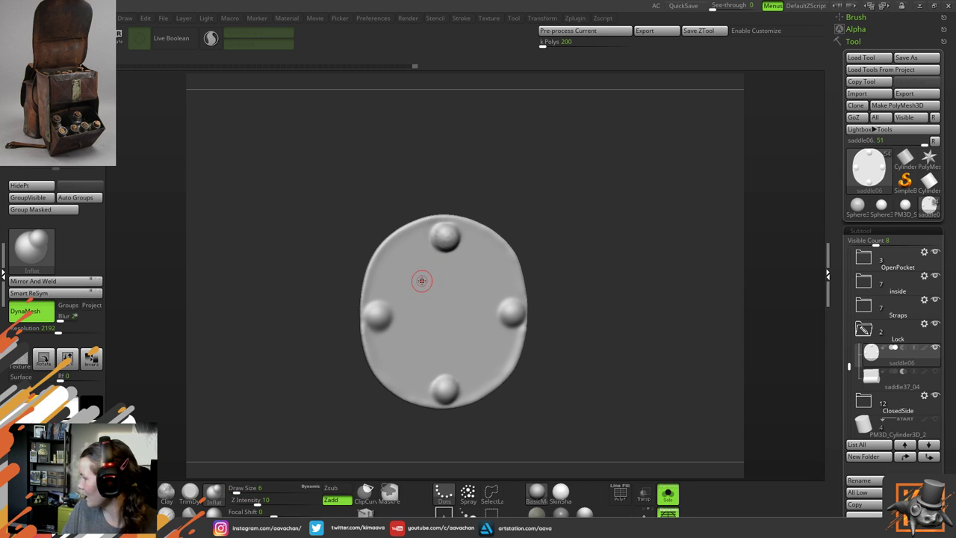
alt+drag(521, 224, 514, 261)
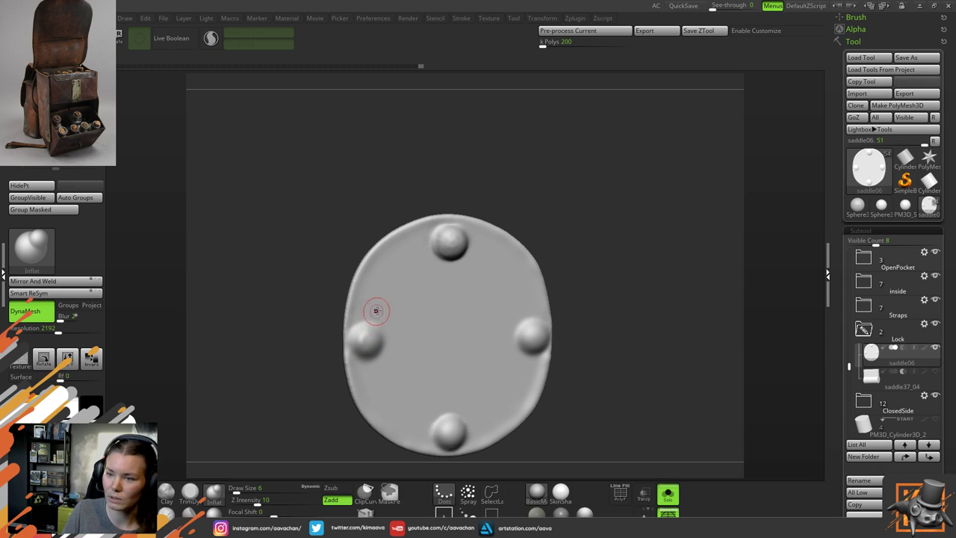
key(ctrl)
click(190, 491)
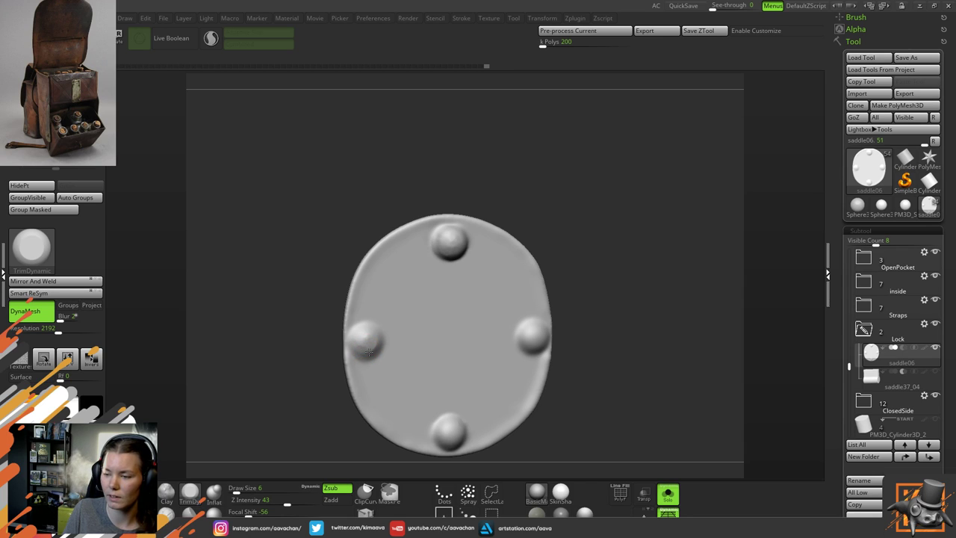
mouse_move(369, 352)
mouse_down()
mouse_move(360, 339)
mouse_move(356, 354)
mouse_up()
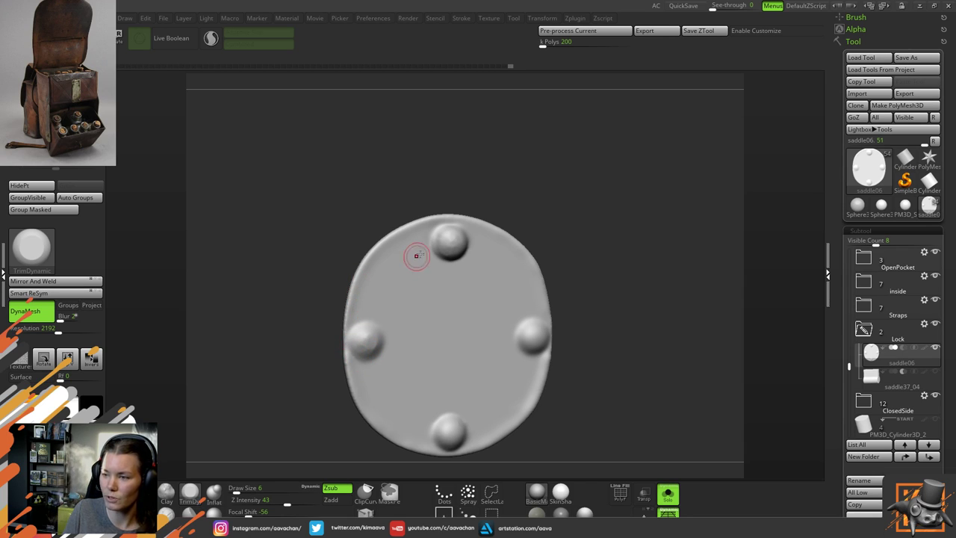
Flatten facets into the right rivet's dome with the TrimDynamic brush from several angles
drag(610, 286, 579, 276)
drag(513, 329, 506, 333)
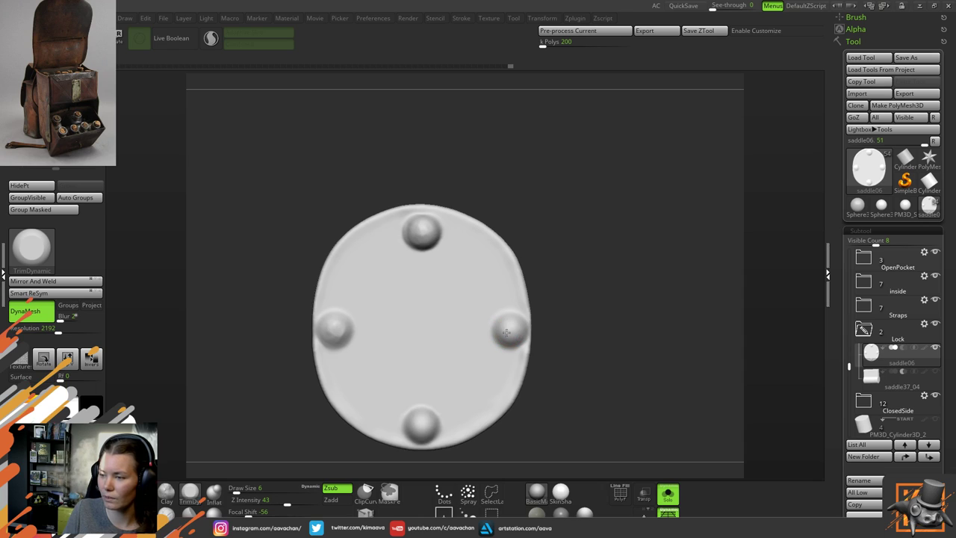
drag(587, 306, 560, 314)
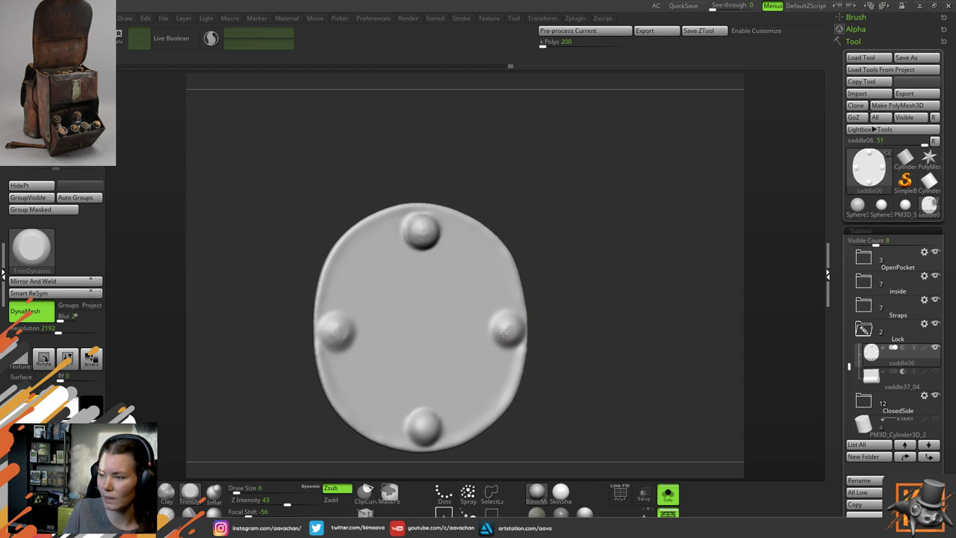
right_drag(516, 326, 528, 323)
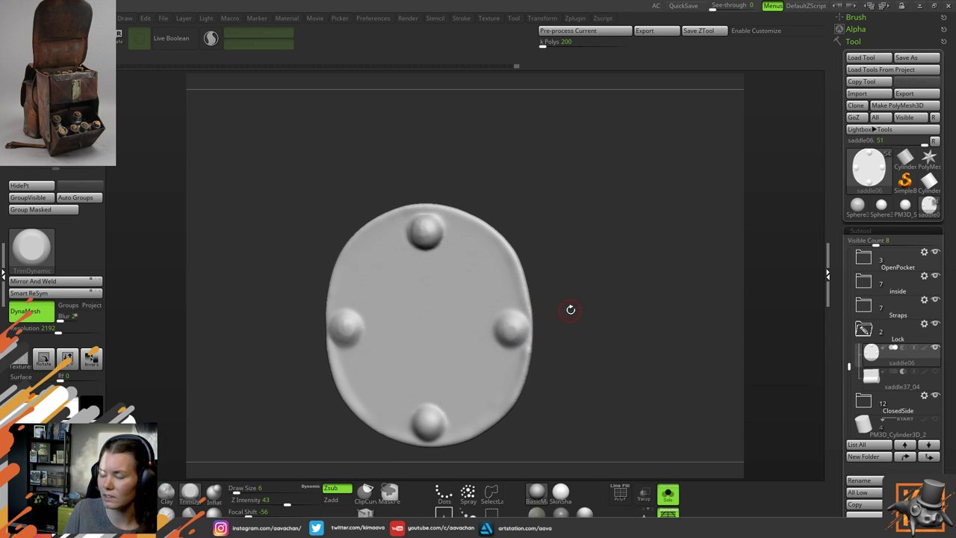
drag(570, 308, 507, 347)
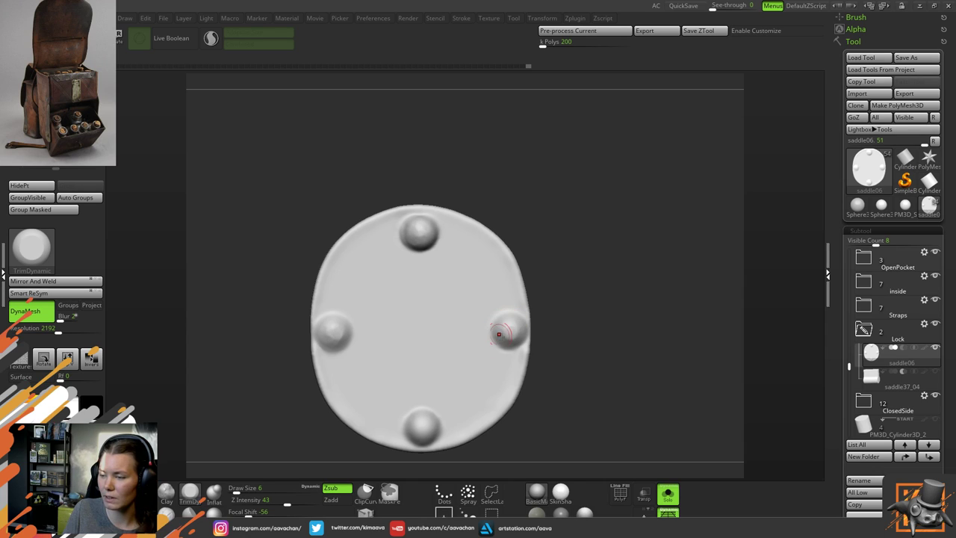
drag(515, 323, 497, 335)
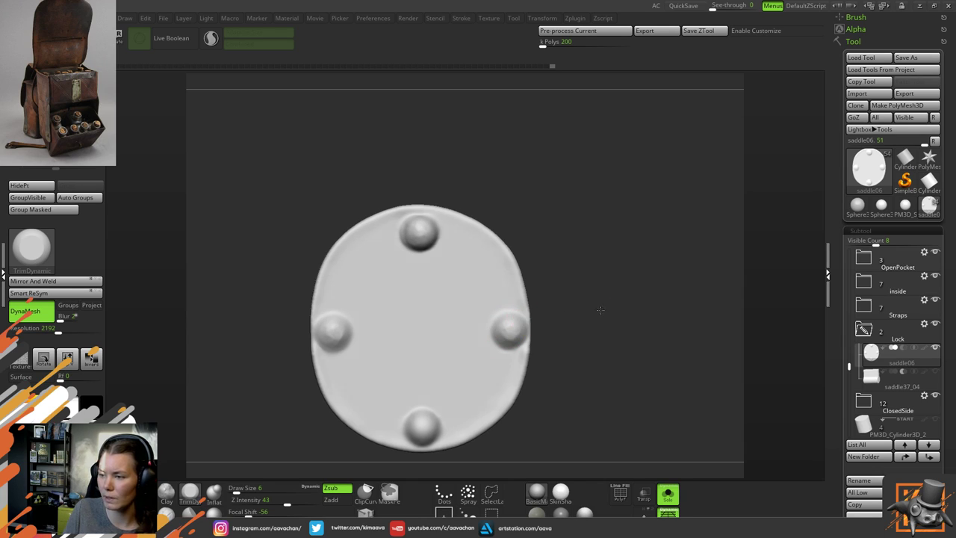
drag(601, 309, 508, 321)
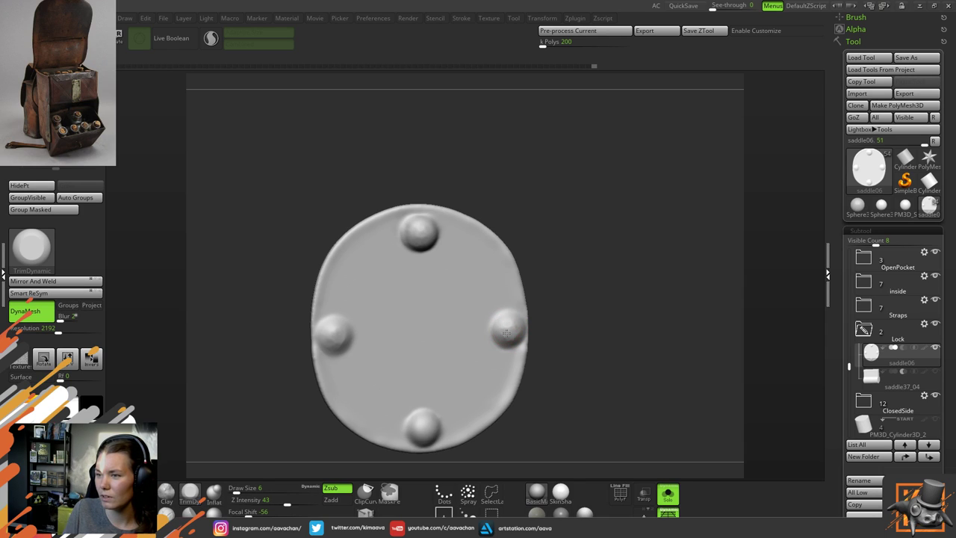
Trim flat facets into the bottom rivet's dome with the TrimDynamic brush, working around its sides
right_drag(576, 380, 575, 339)
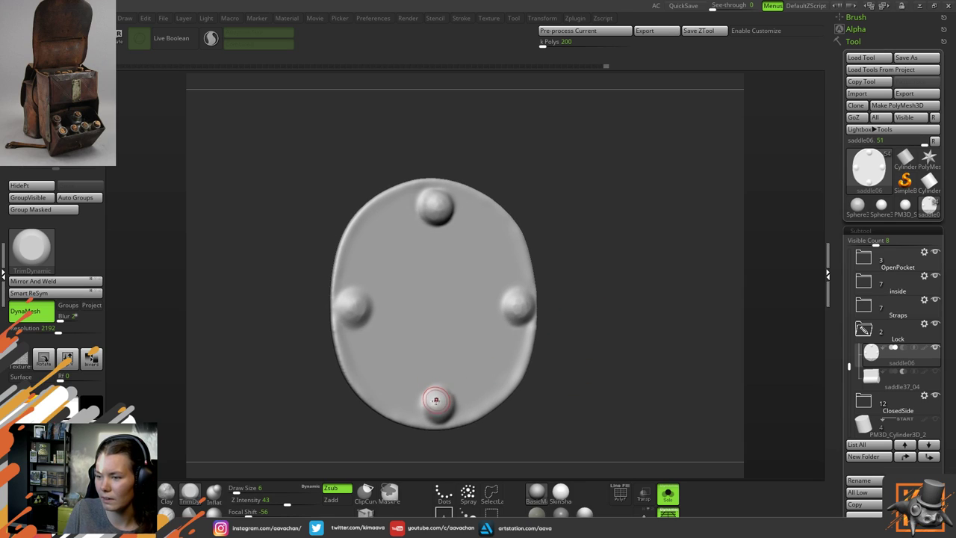
drag(433, 402, 444, 403)
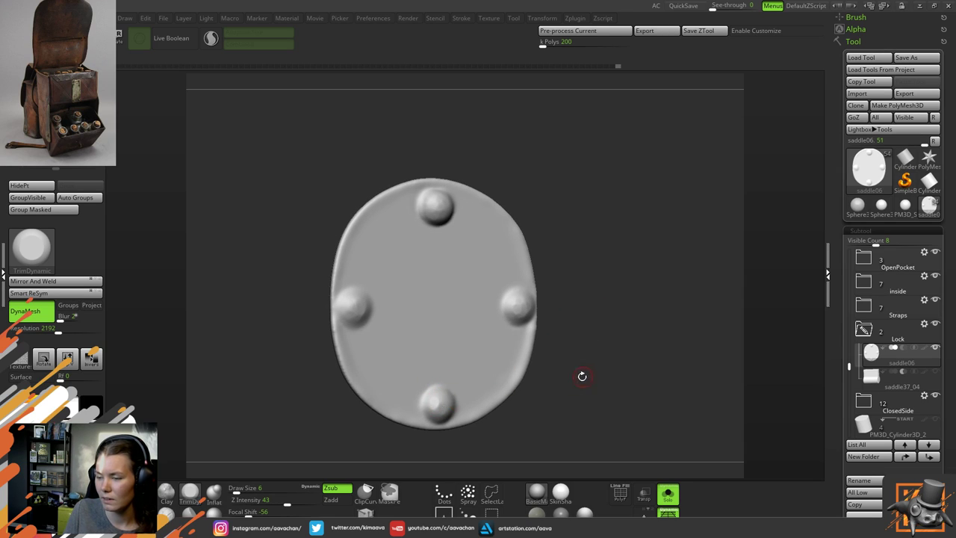
drag(582, 377, 594, 376)
mouse_move(454, 399)
mouse_down()
mouse_move(453, 411)
mouse_move(430, 411)
mouse_move(444, 398)
mouse_up()
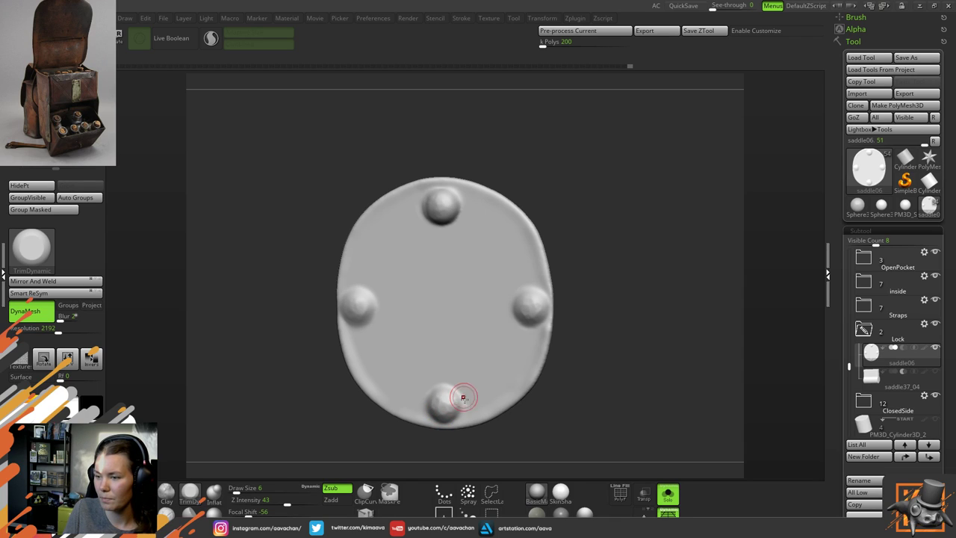
drag(455, 388, 446, 399)
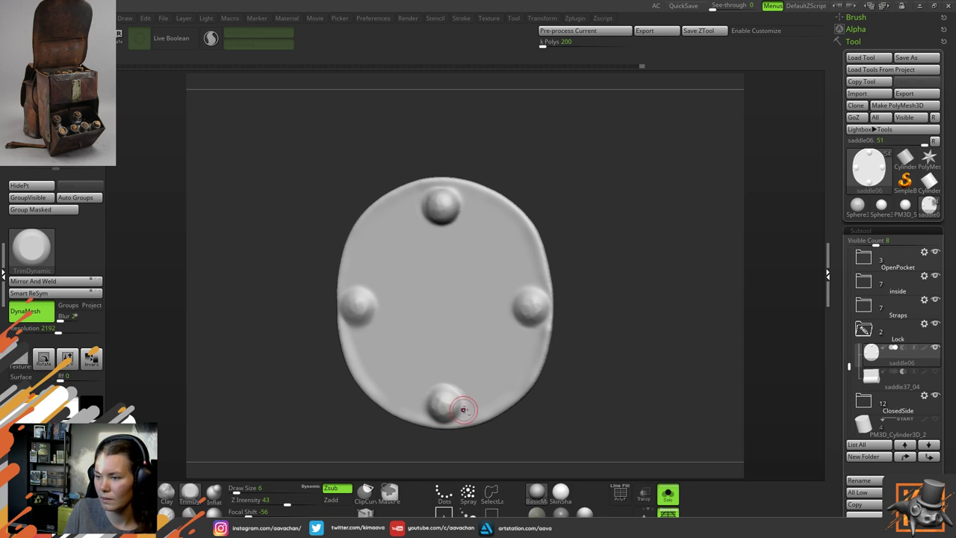
drag(583, 392, 550, 375)
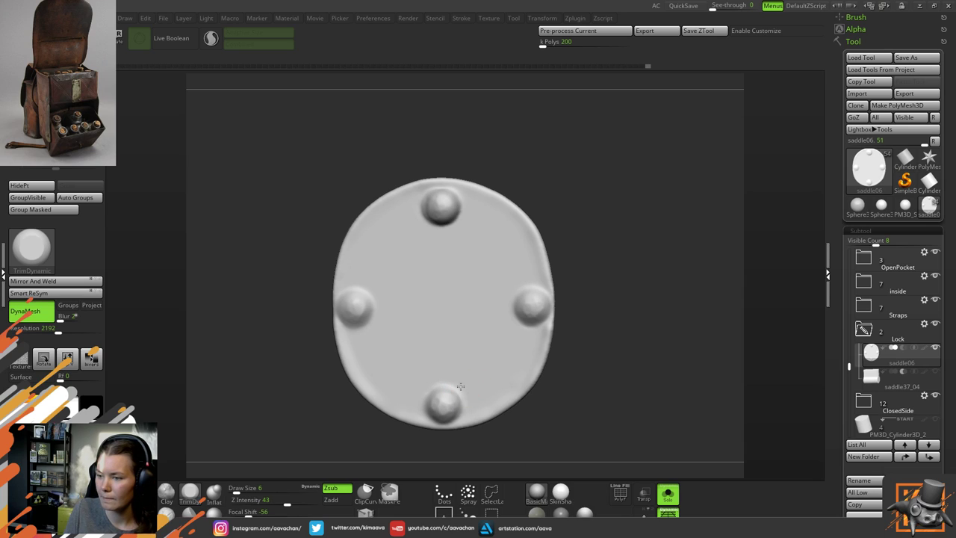
drag(461, 386, 468, 407)
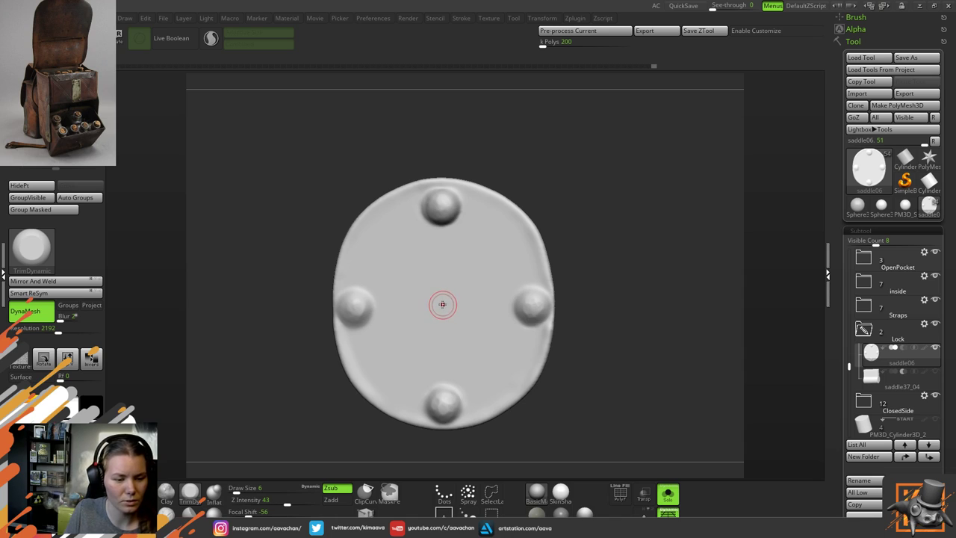
Trim the upper right, upper left and left stretches of the lock plate's raised rim with the TrimDynamic brush
drag(611, 375, 619, 389)
mouse_move(537, 243)
mouse_down()
mouse_move(534, 230)
mouse_move(545, 268)
mouse_move(523, 214)
mouse_move(534, 230)
mouse_move(508, 207)
mouse_up()
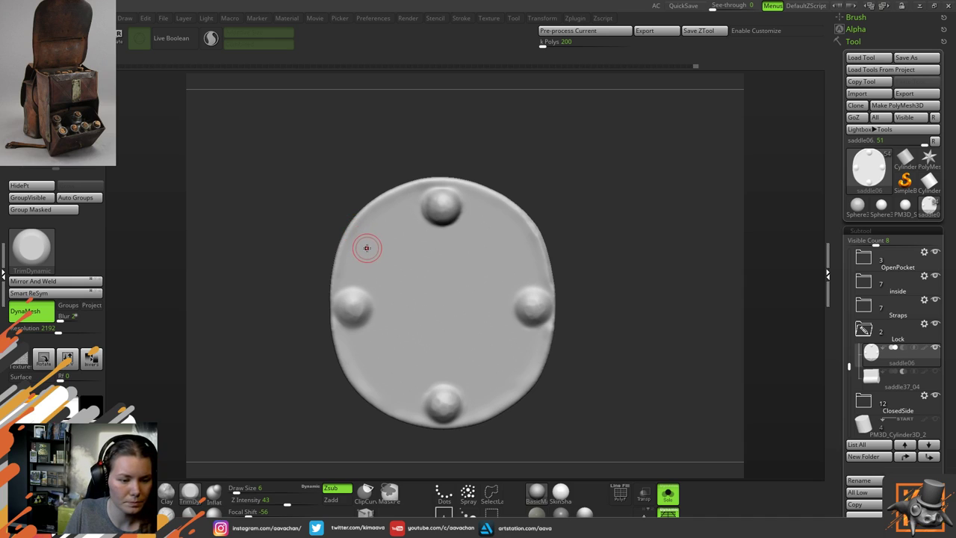
drag(303, 239, 363, 249)
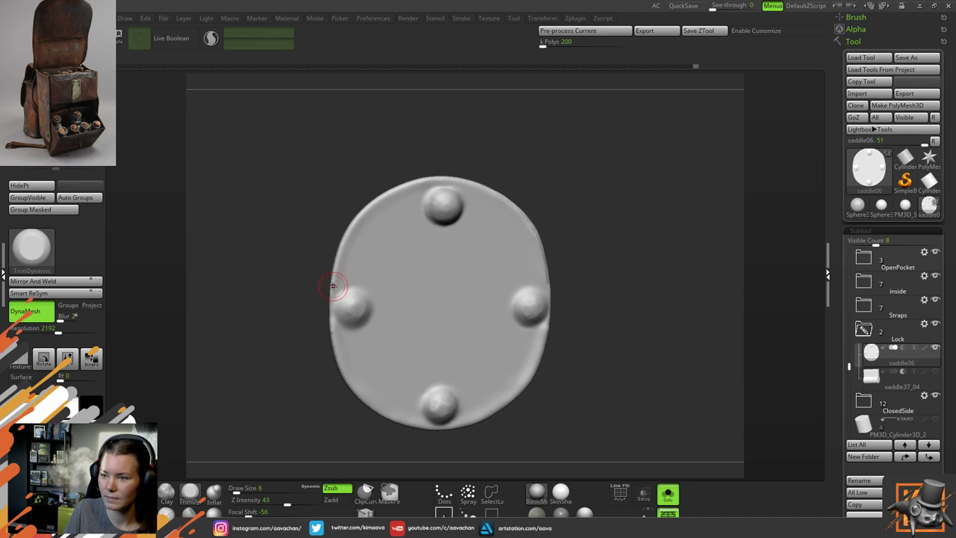
mouse_move(333, 286)
mouse_down()
mouse_move(333, 297)
mouse_move(348, 227)
mouse_move(379, 197)
mouse_move(448, 179)
mouse_up()
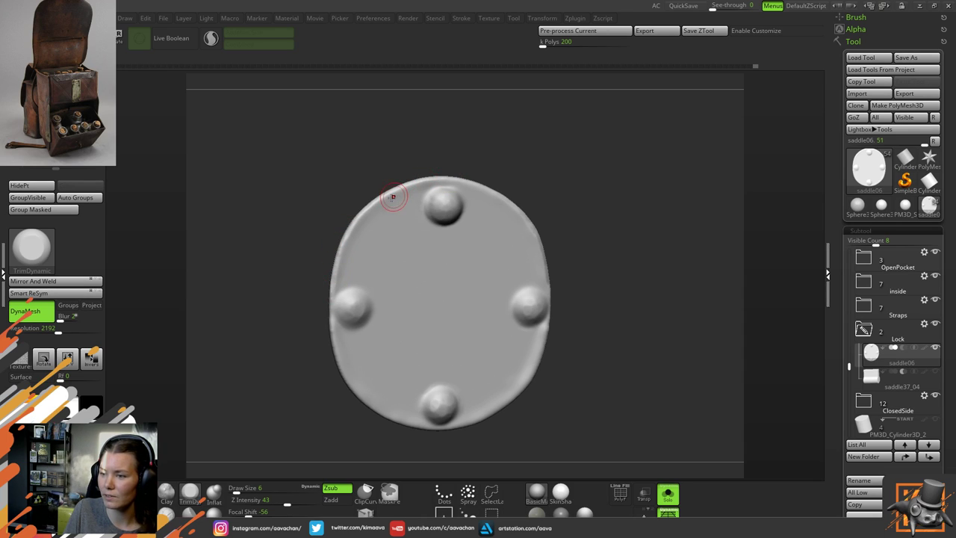
mouse_move(333, 334)
mouse_down()
mouse_move(332, 323)
mouse_move(333, 335)
mouse_up()
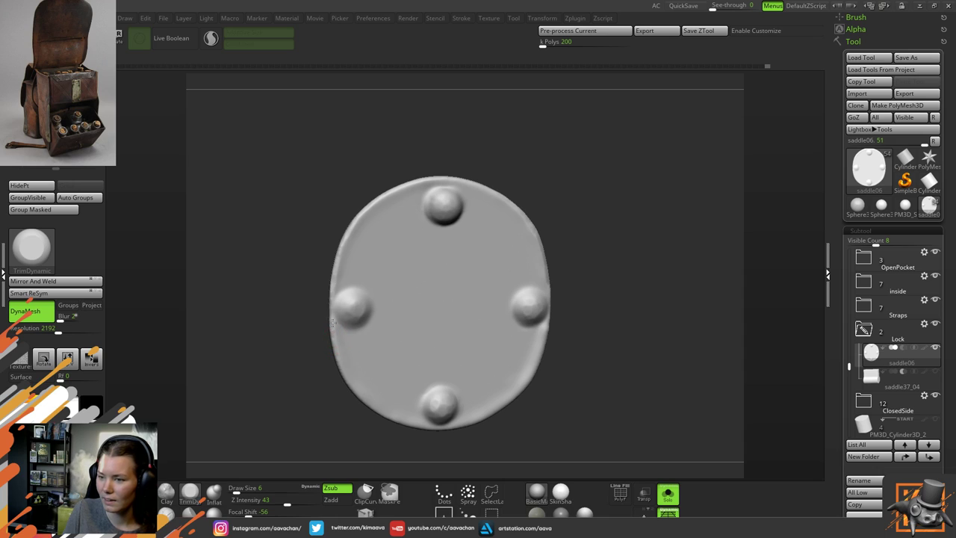
Trim the lower right and lower left stretches of the lock plate's raised rim with TrimDynamic
drag(327, 425, 297, 291)
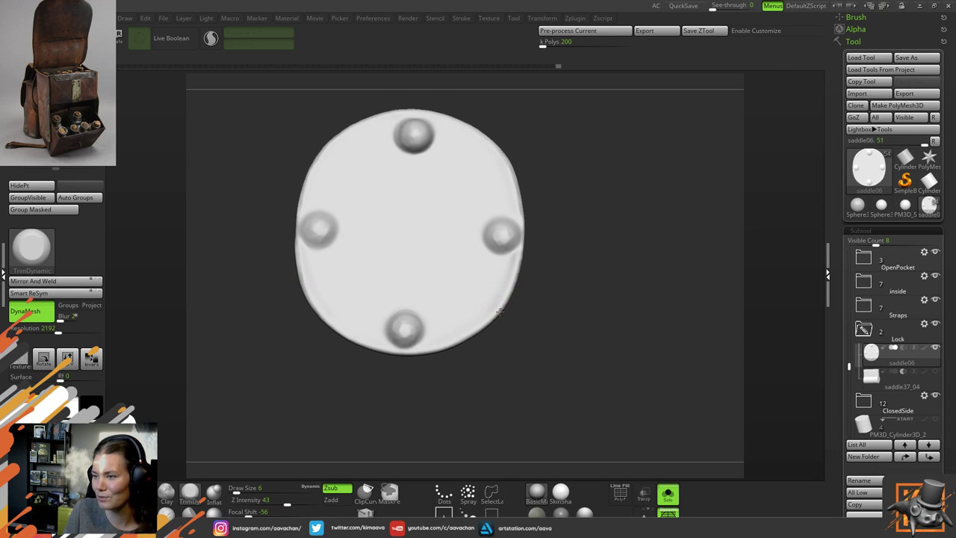
mouse_move(518, 264)
mouse_down()
mouse_move(491, 320)
mouse_move(446, 347)
mouse_move(466, 335)
mouse_move(406, 356)
mouse_up()
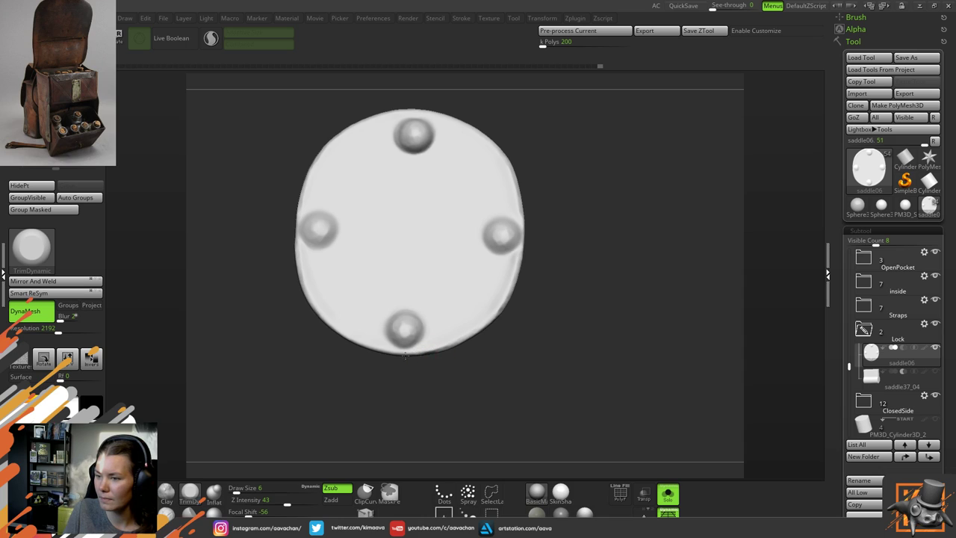
mouse_move(331, 328)
mouse_down()
mouse_move(438, 342)
mouse_move(359, 341)
mouse_move(381, 352)
mouse_up()
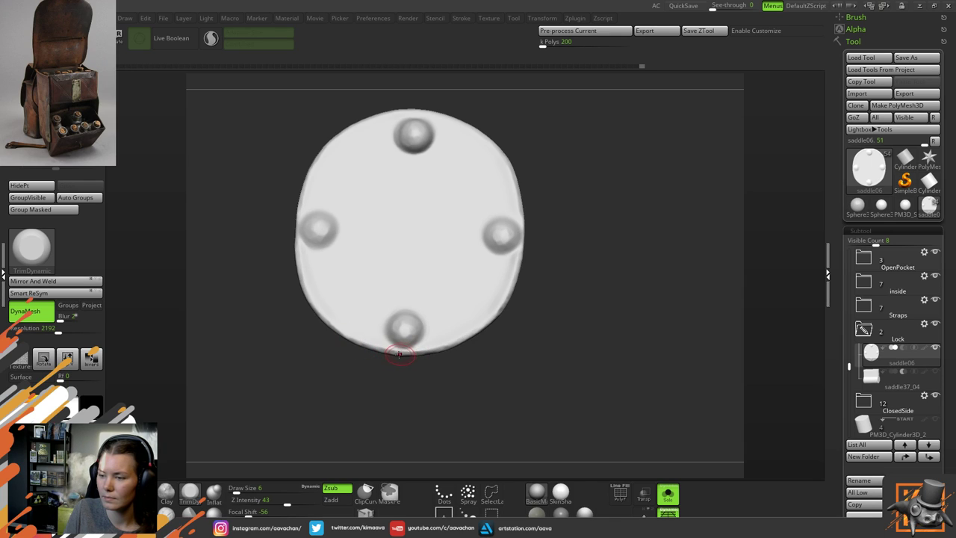
drag(568, 189, 584, 215)
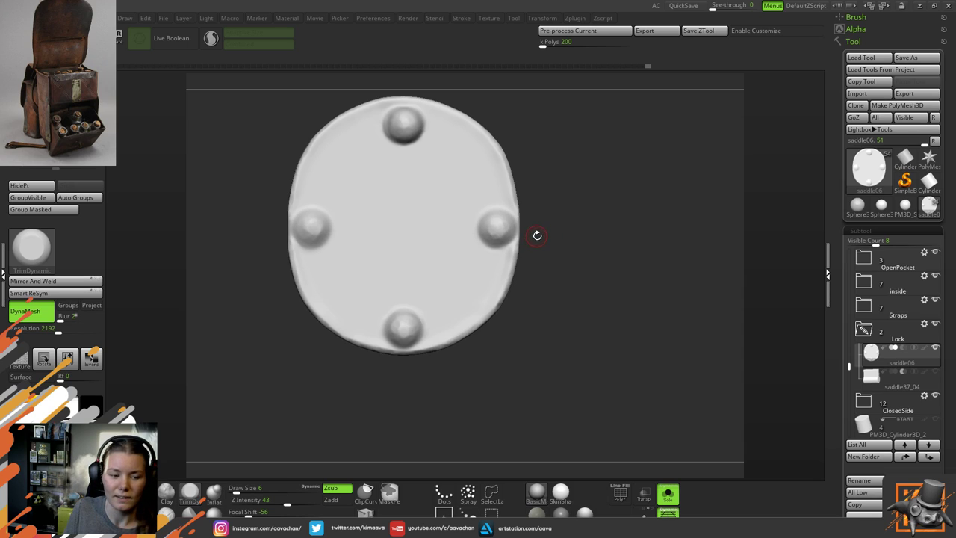
alt+drag(565, 203, 576, 242)
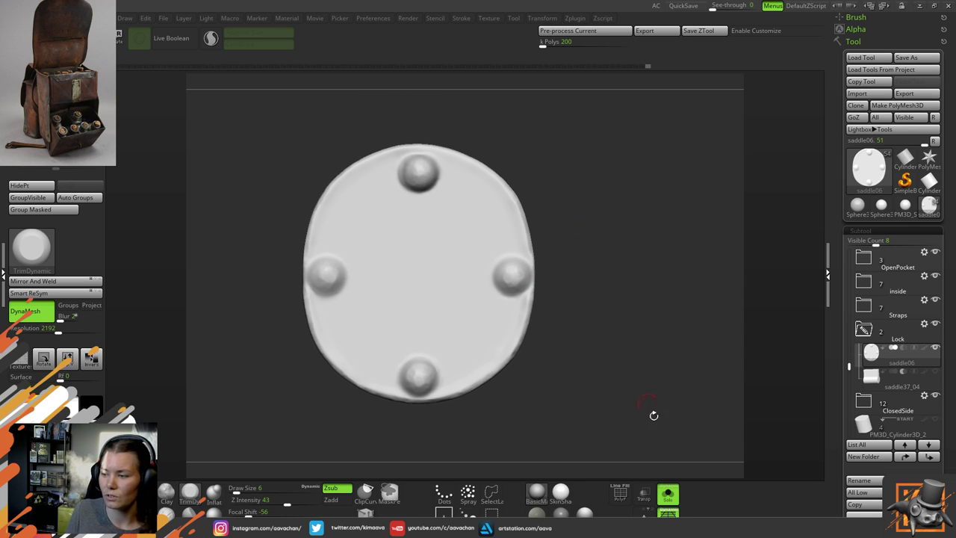
Show the whole bag again and examine the front lock and the curled flaps from several angles
click(669, 493)
ctrl+right_drag(519, 201, 465, 166)
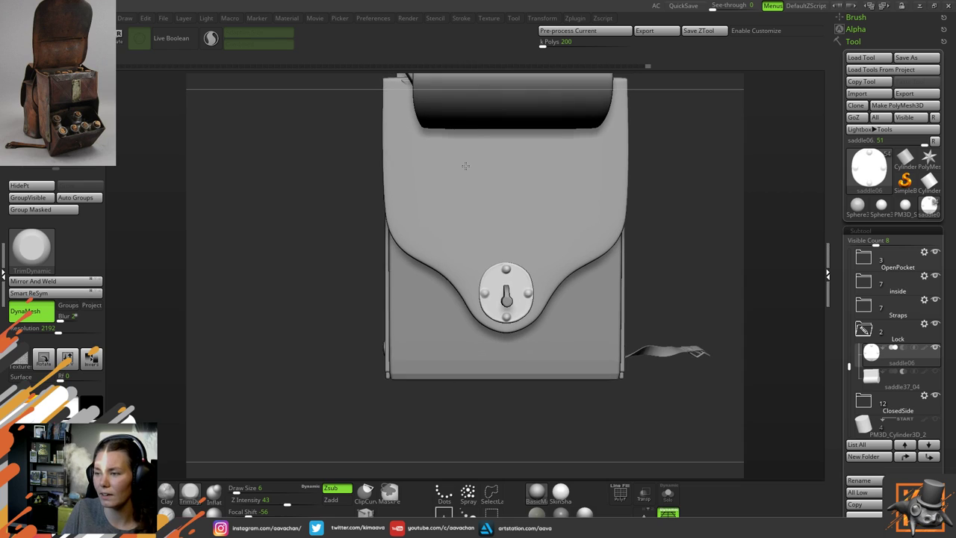
alt+right_drag(687, 210, 649, 224)
drag(667, 226, 681, 232)
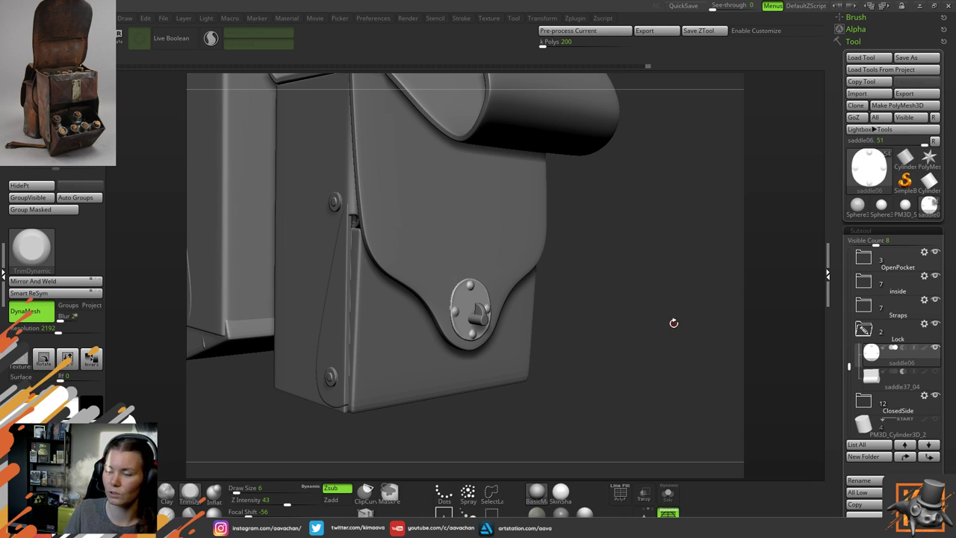
alt+drag(649, 281, 664, 348)
right_drag(672, 275, 660, 292)
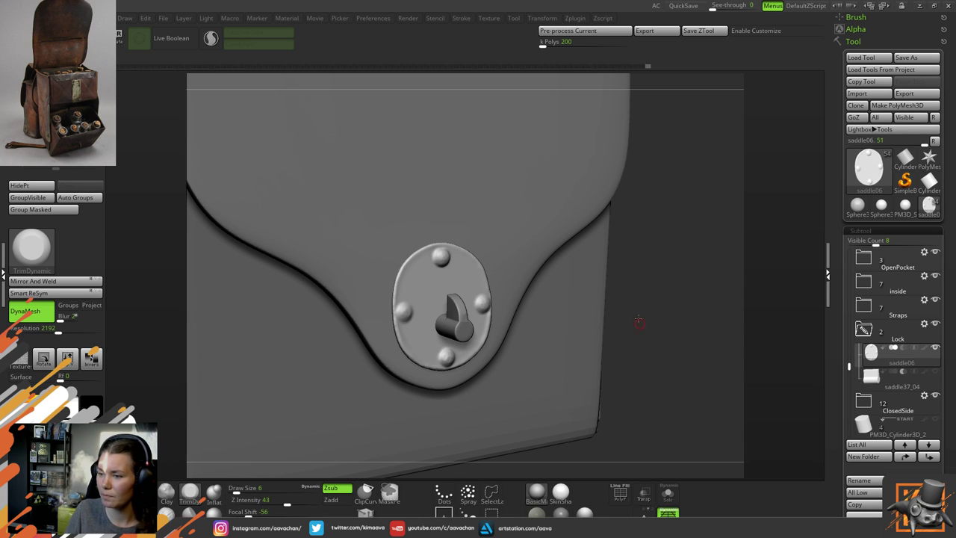
right_drag(638, 321, 654, 359)
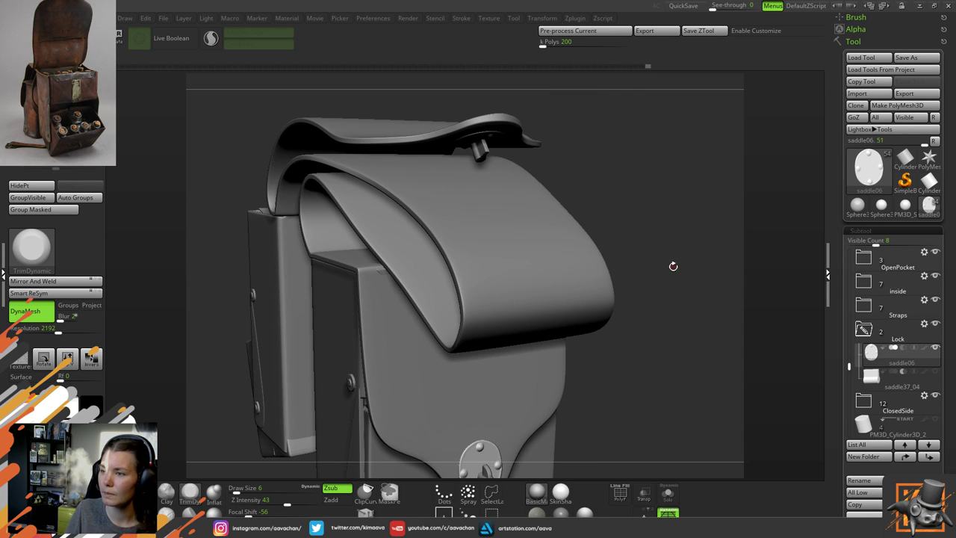
right_drag(673, 266, 658, 240)
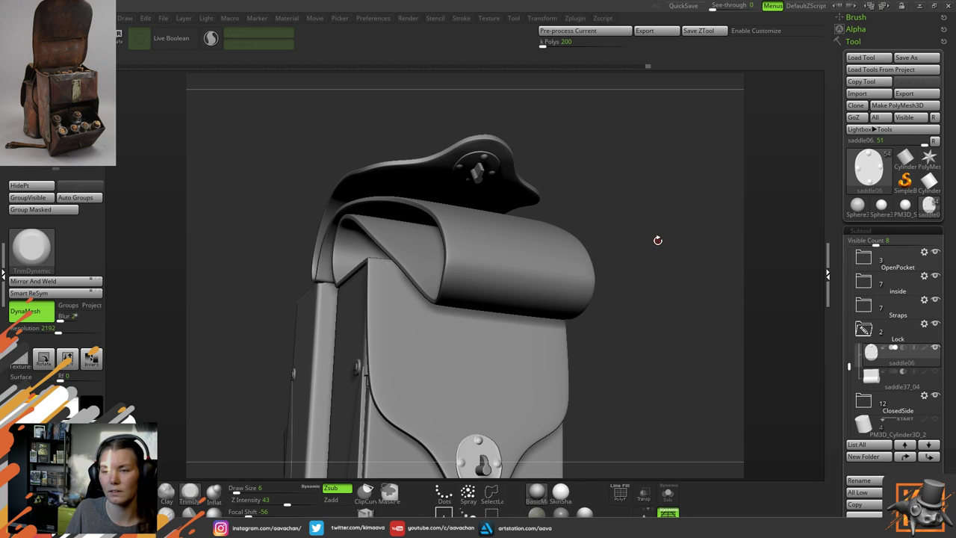
Select the riveted plate on the underside of the raised top flap and isolate it for a close, front-facing view
alt+click(474, 160)
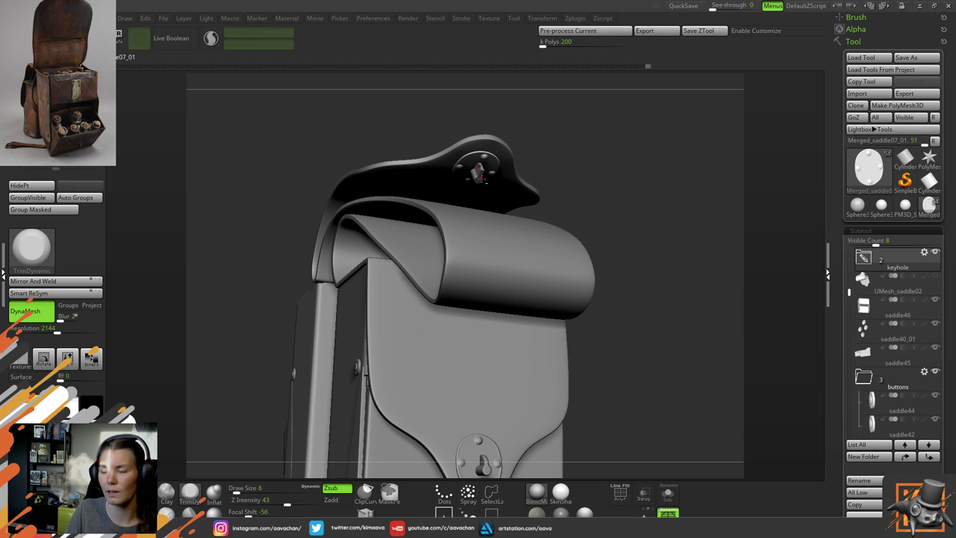
click(668, 493)
right_drag(546, 203, 570, 324)
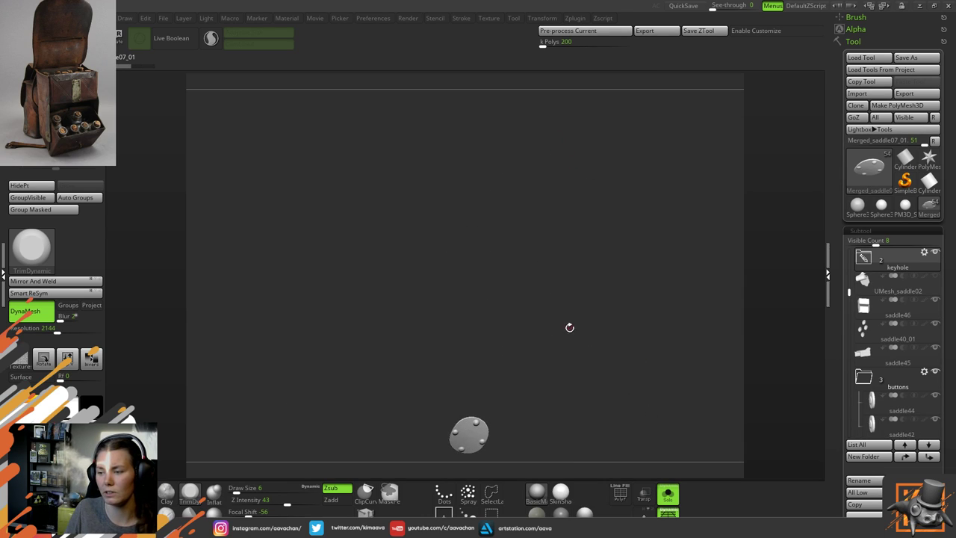
right_drag(569, 404, 559, 300)
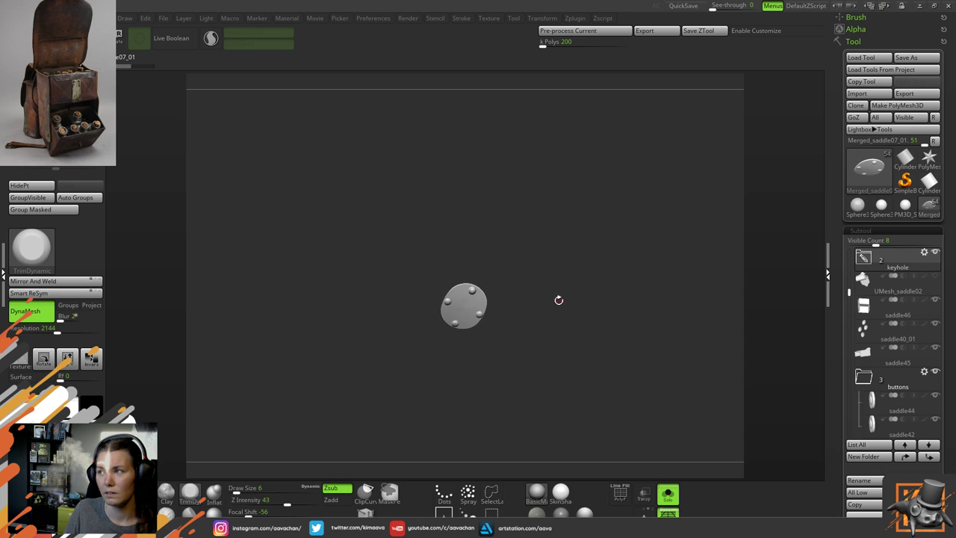
right_drag(564, 362, 546, 386)
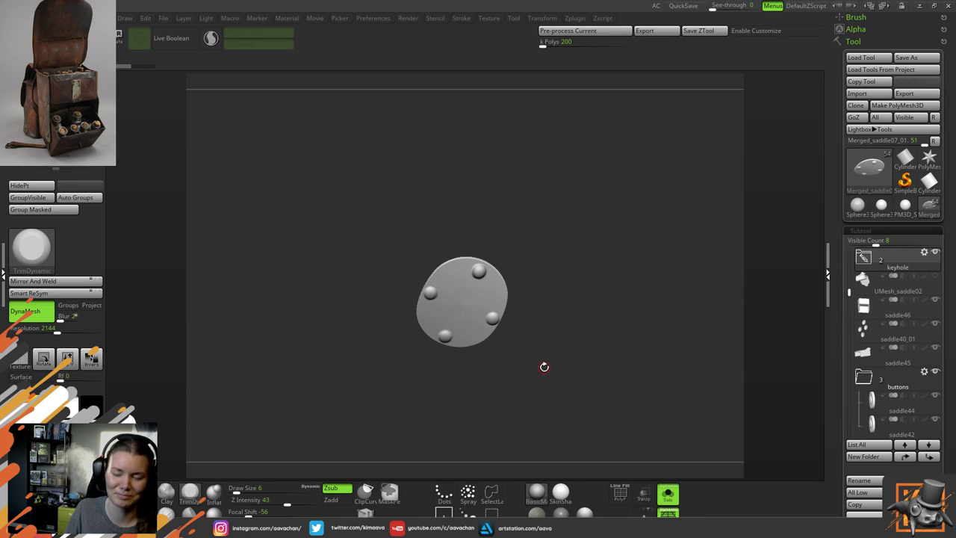
right_drag(516, 279, 580, 312)
alt+right_drag(586, 230, 609, 281)
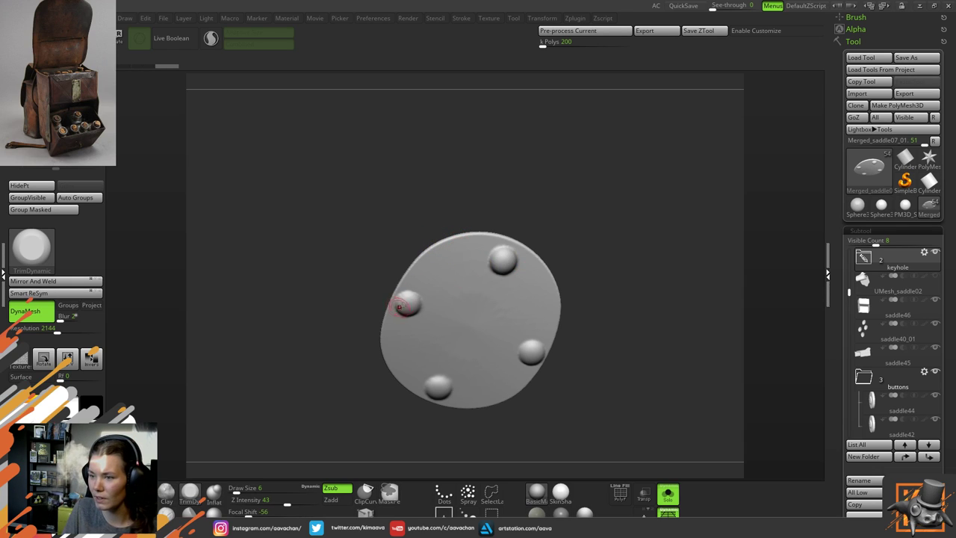
Smooth the domes of the flap plate's left and upper rivets
key(shift)
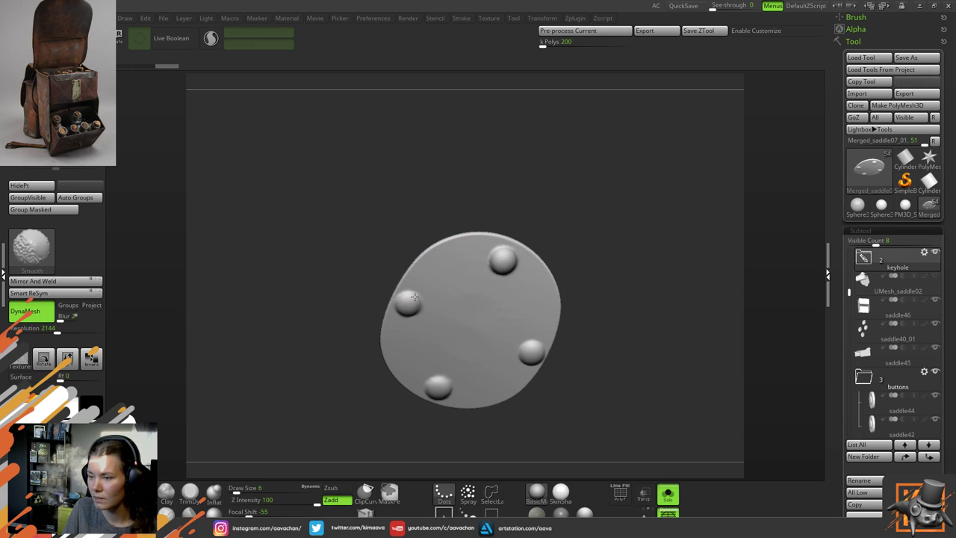
shift+drag(415, 297, 418, 296)
mouse_move(506, 250)
shift+mouse_down()
mouse_move(494, 275)
mouse_move(502, 256)
mouse_move(513, 262)
mouse_move(486, 258)
mouse_move(503, 271)
shift+mouse_up()
Trim small flat facets into the flap plate's upper rivet with TrimDynamic, mainly around its lower side
click(498, 267)
mouse_move(610, 269)
mouse_down()
mouse_move(612, 242)
mouse_move(600, 243)
mouse_up()
click(511, 243)
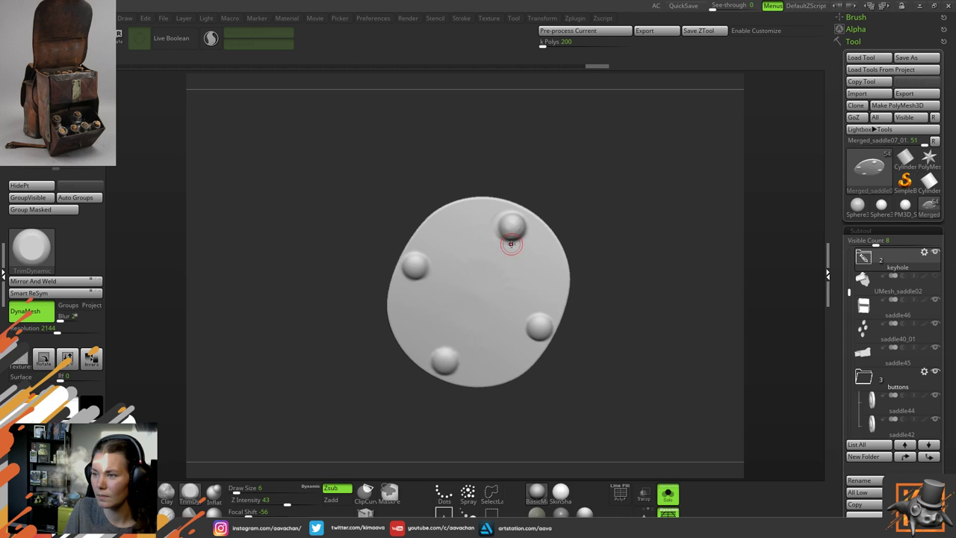
click(499, 237)
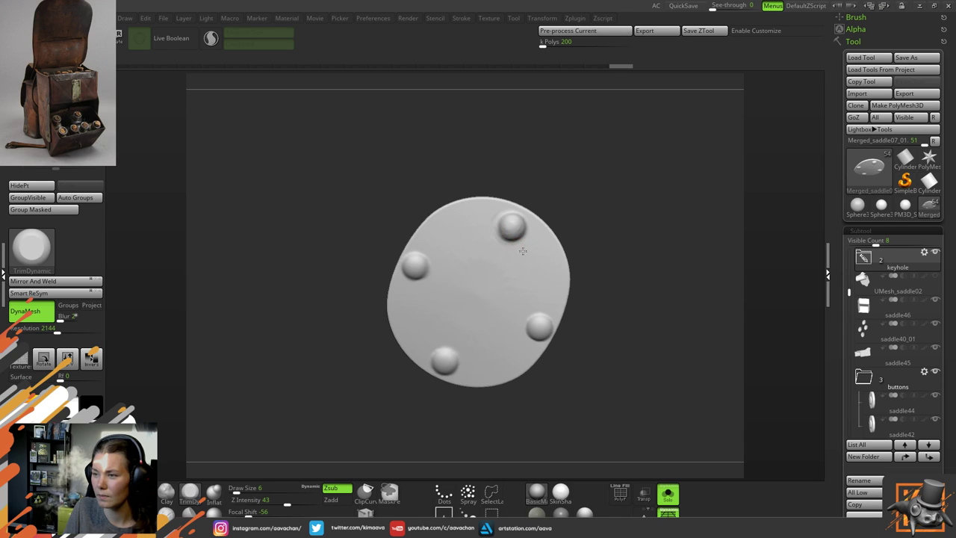
key(ctrl+z)
key(ctrl+shift+z)
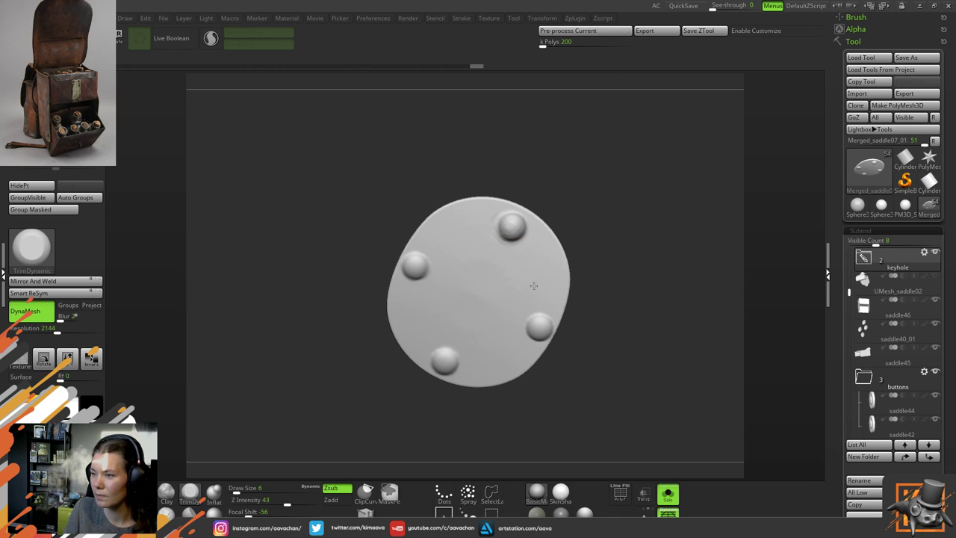
Flatten facets into the dome of the flap plate's right rivet with the TrimDynamic brush
mouse_move(599, 260)
mouse_down()
mouse_move(640, 235)
mouse_move(605, 232)
mouse_move(613, 241)
mouse_move(597, 247)
mouse_up()
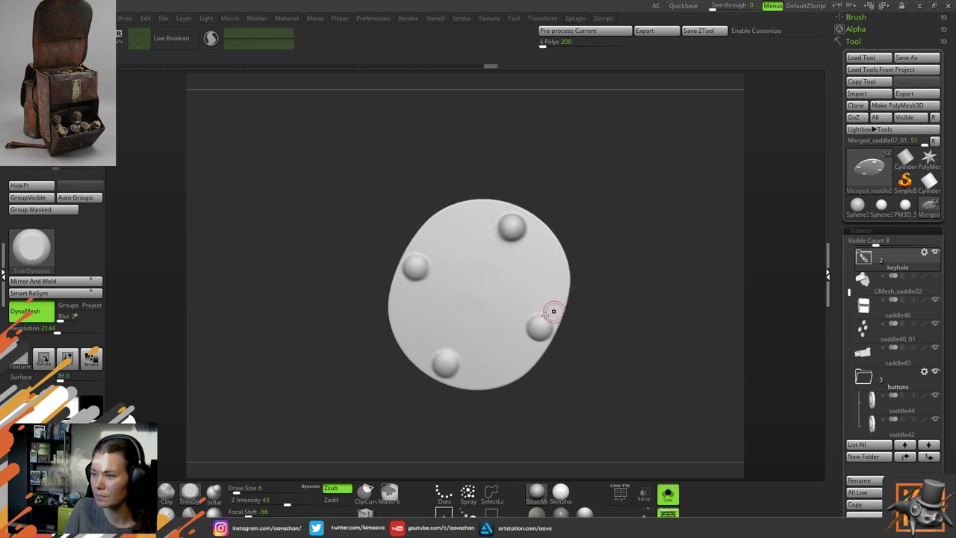
drag(544, 314, 529, 329)
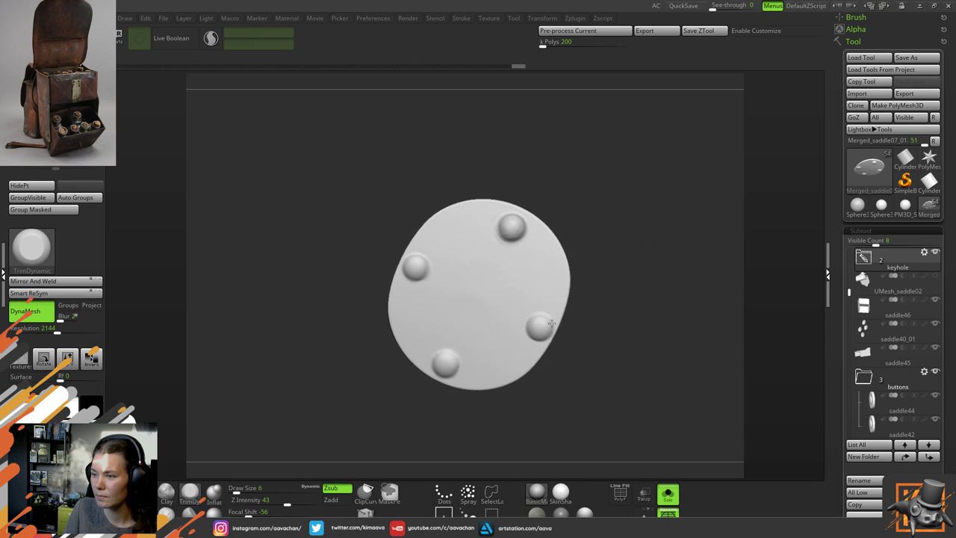
click(539, 327)
click(533, 329)
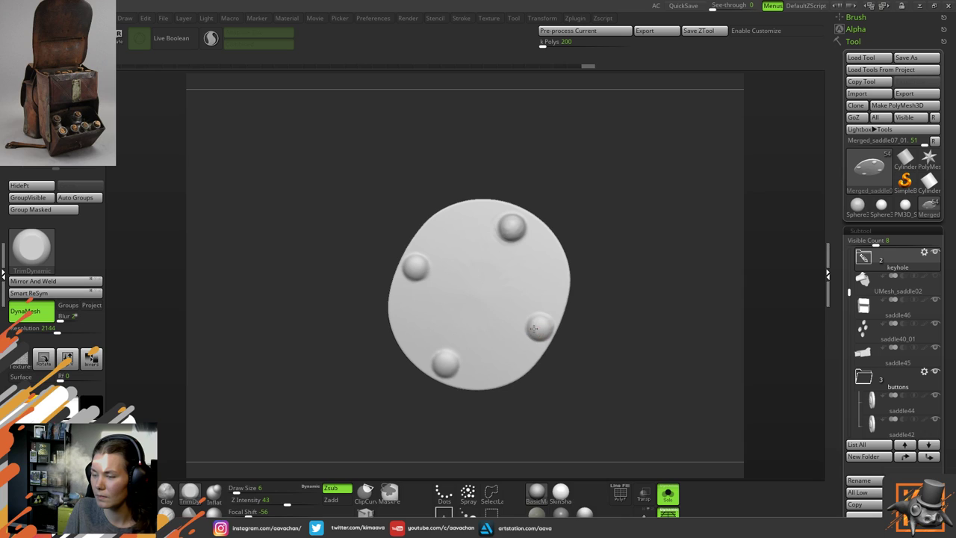
click(546, 322)
click(545, 321)
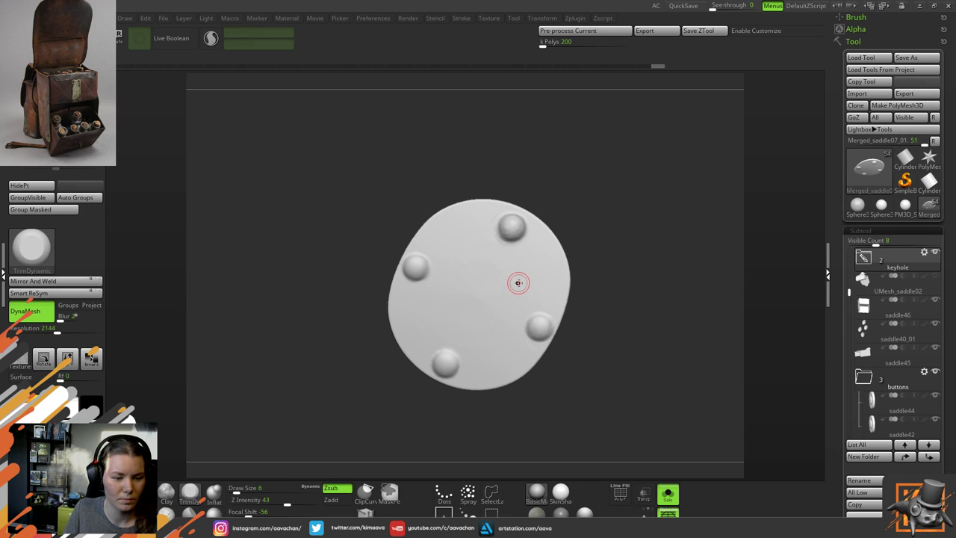
Flatten facets across the dome and sides of the flap plate's bottom rivet with TrimDynamic
mouse_move(614, 298)
alt+mouse_down()
mouse_move(580, 292)
mouse_move(584, 300)
alt+mouse_up()
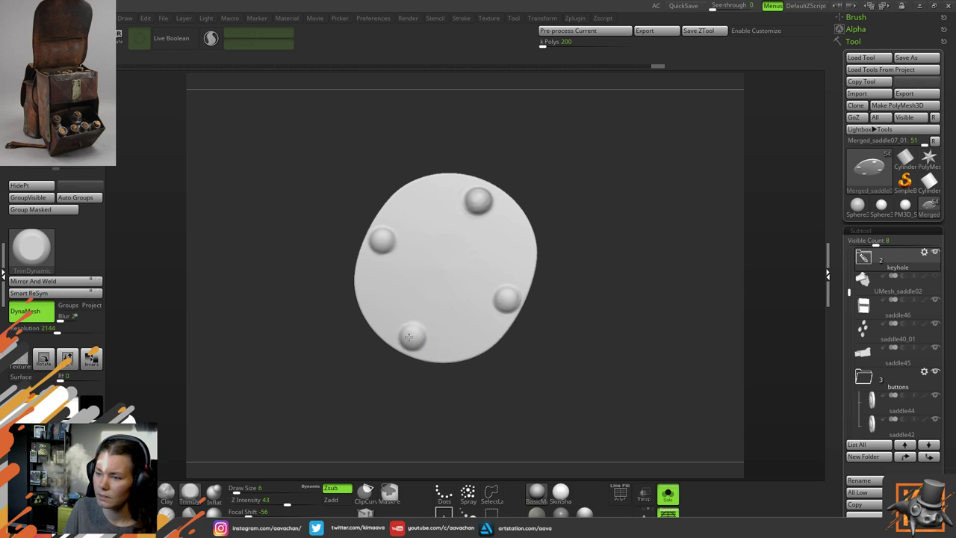
click(413, 335)
click(405, 330)
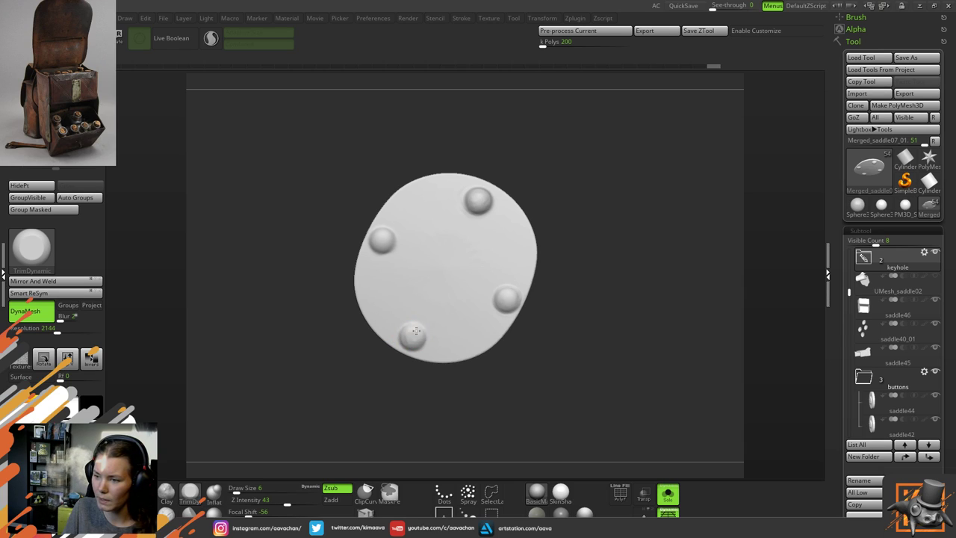
click(424, 340)
mouse_move(423, 348)
mouse_down()
mouse_move(398, 344)
mouse_move(401, 327)
mouse_up()
mouse_move(401, 328)
mouse_down()
mouse_move(438, 341)
mouse_move(426, 343)
mouse_move(418, 329)
mouse_up()
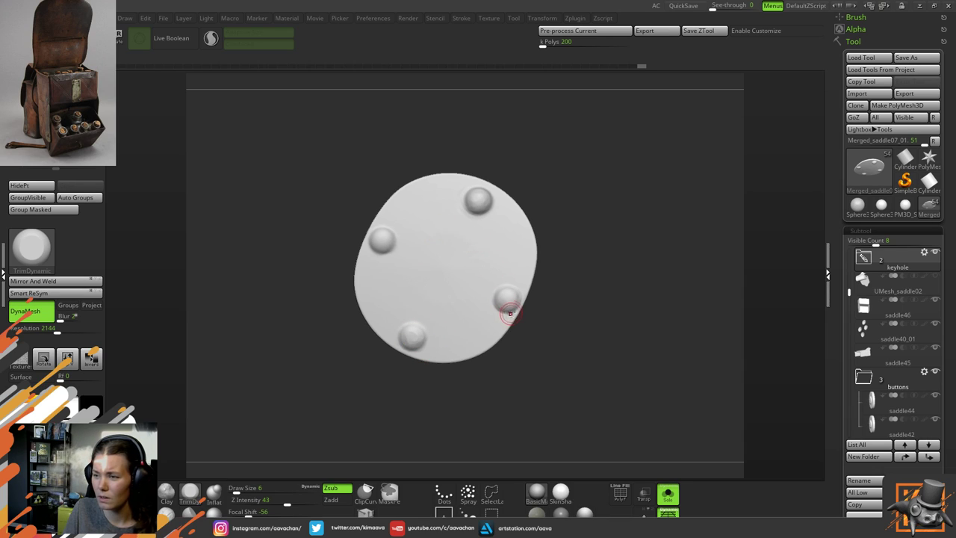
Trim facets into the flap plate's left rivet with TrimDynamic, stepping back and forth through the recent strokes
key(ctrl+shift+z)
key(ctrl+shift+z)
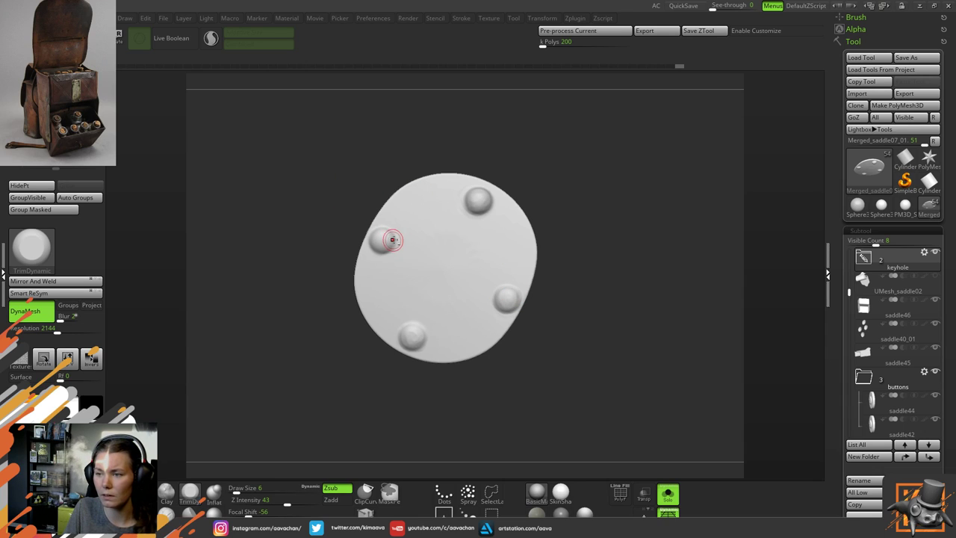
key(ctrl+shift+z)
key(ctrl+shift+z)
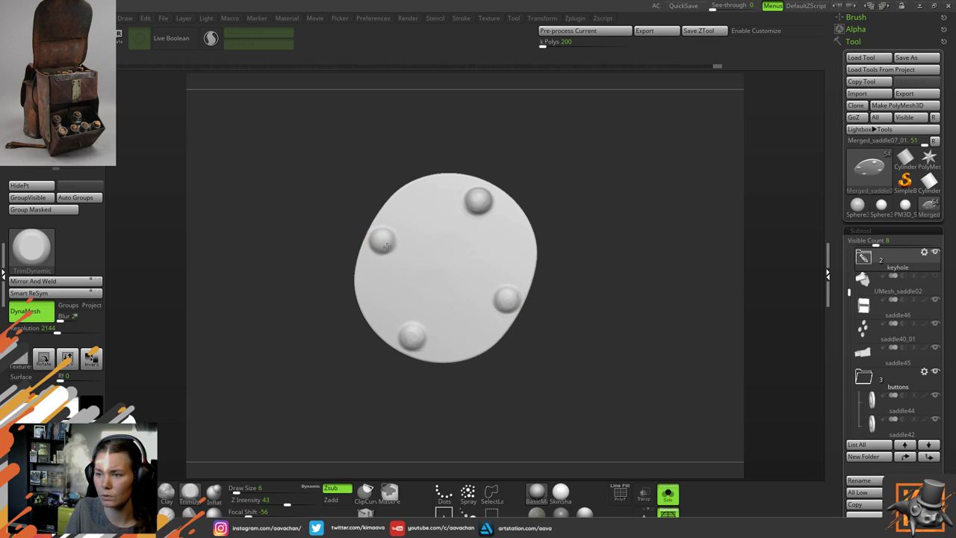
key(ctrl+shift+z)
key(ctrl+shift+z)
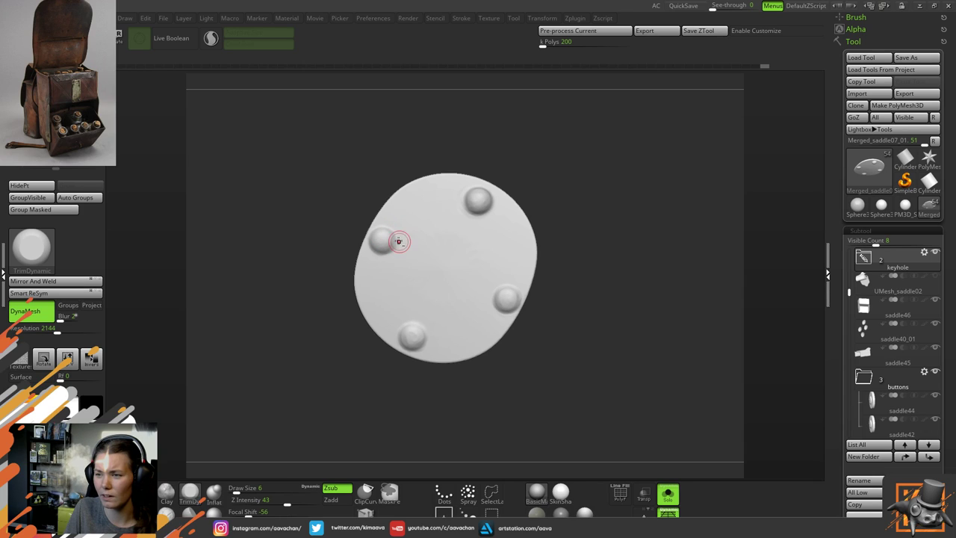
key(ctrl+shift+z)
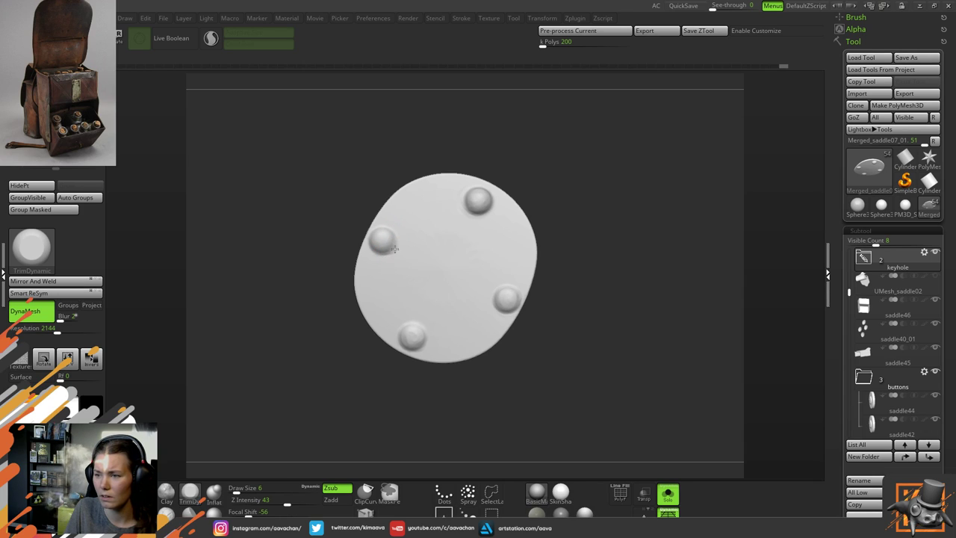
key(ctrl+z)
key(ctrl+z)
key(ctrl+z)
key(ctrl+z)
key(ctrl+z)
key(ctrl+z)
key(ctrl+z)
key(ctrl+z)
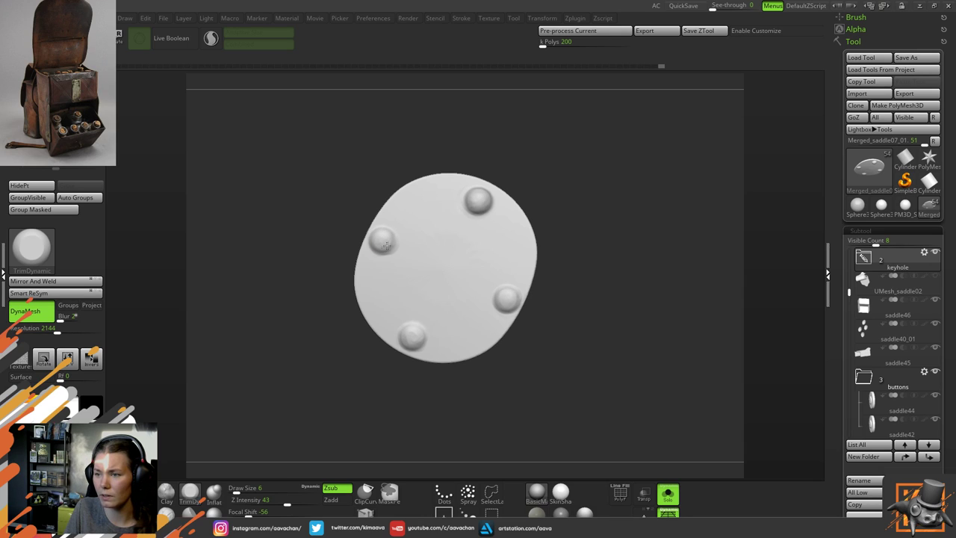
Redo the trim strokes on the flap plate's left rivet and trim small nicks into the plate's left and right edges
key(ctrl+shift+z)
key(ctrl+shift+z)
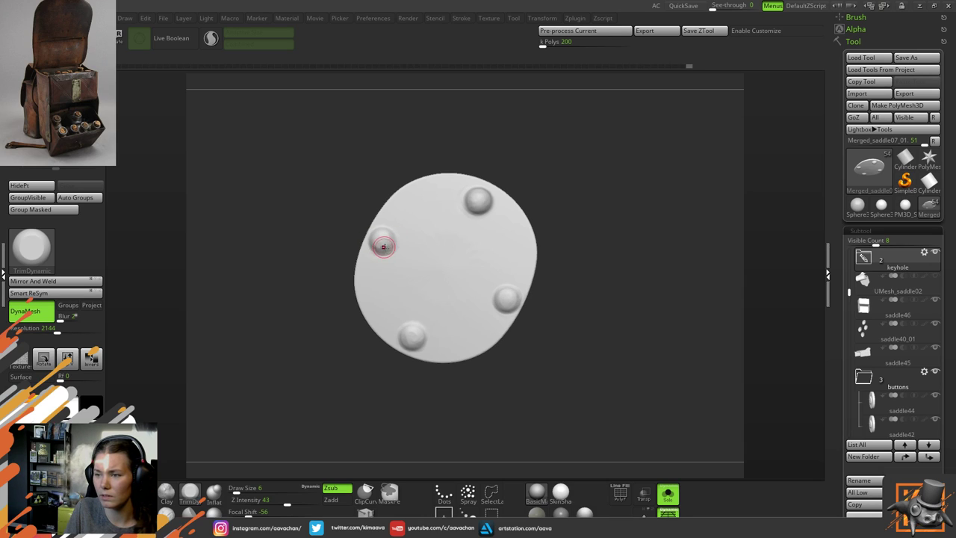
key(ctrl+shift+z)
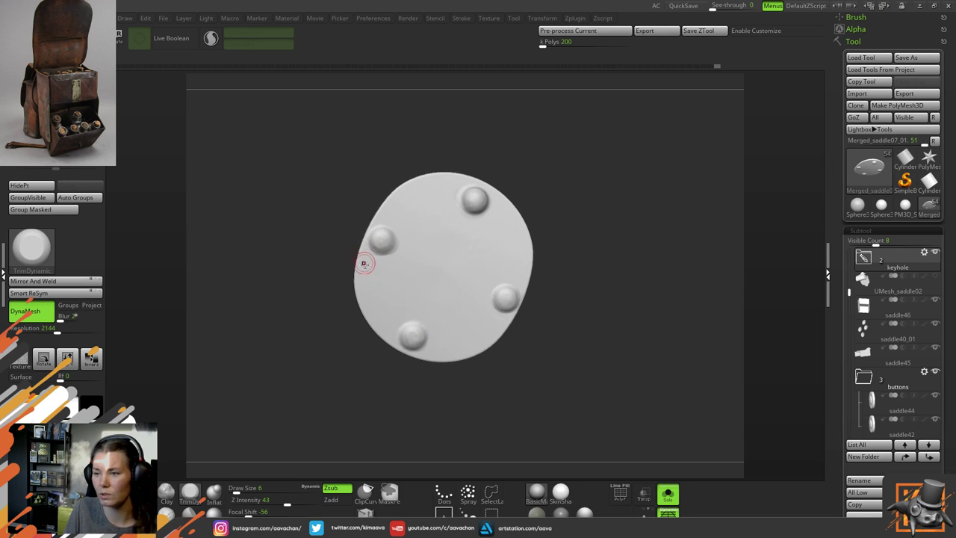
key(ctrl+shift+z)
key(ctrl+shift+z)
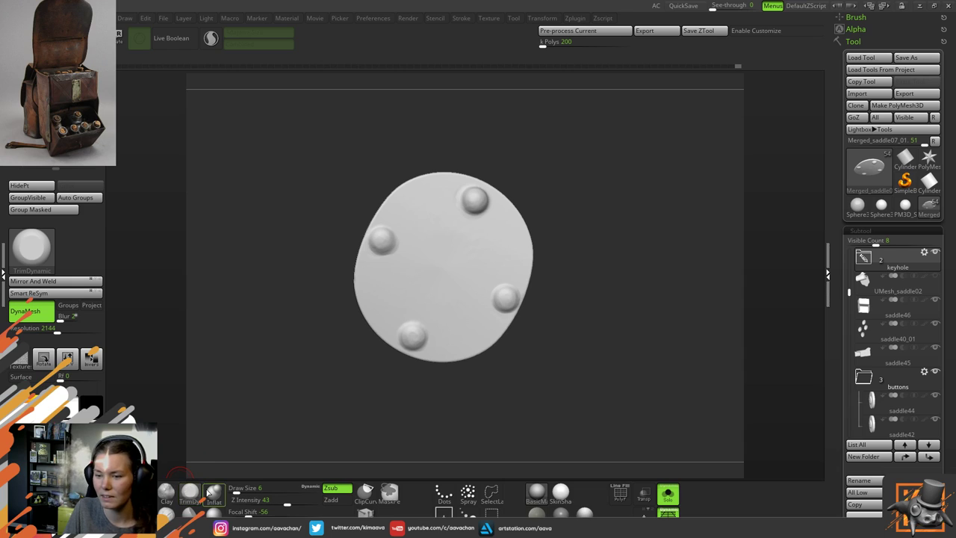
drag(328, 309, 359, 273)
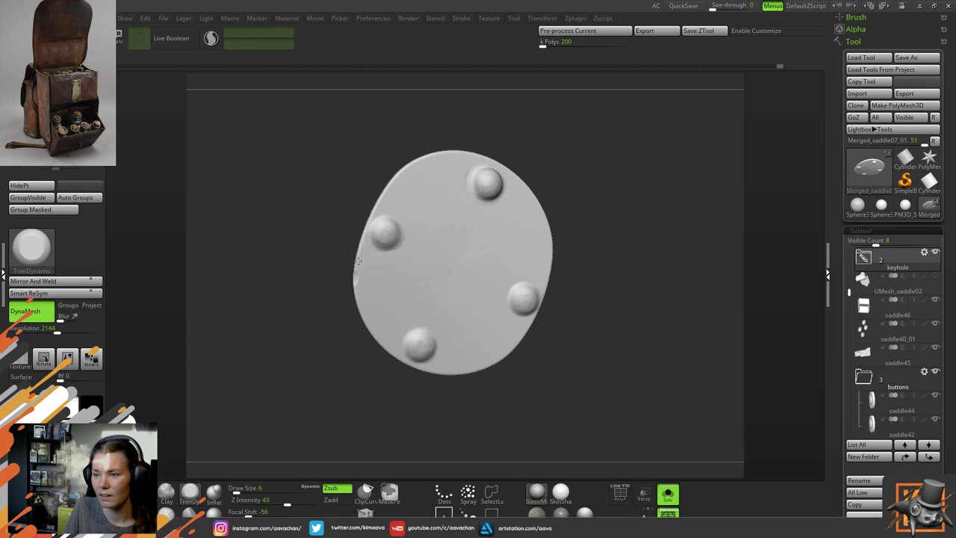
drag(350, 342, 344, 352)
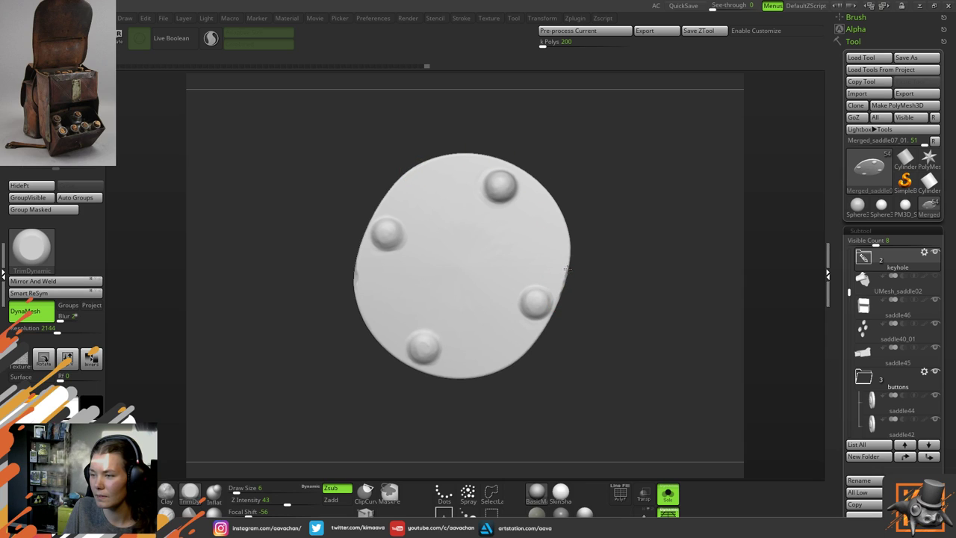
Raise an uneven rim along the plate's left, upper and right edges with the Inflat brush, smoothing the right side
click(214, 493)
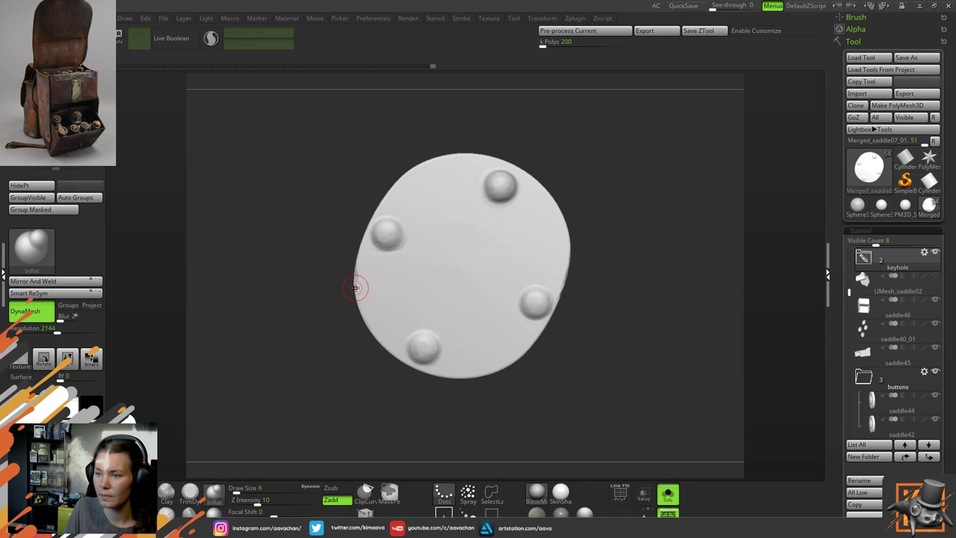
drag(356, 287, 377, 338)
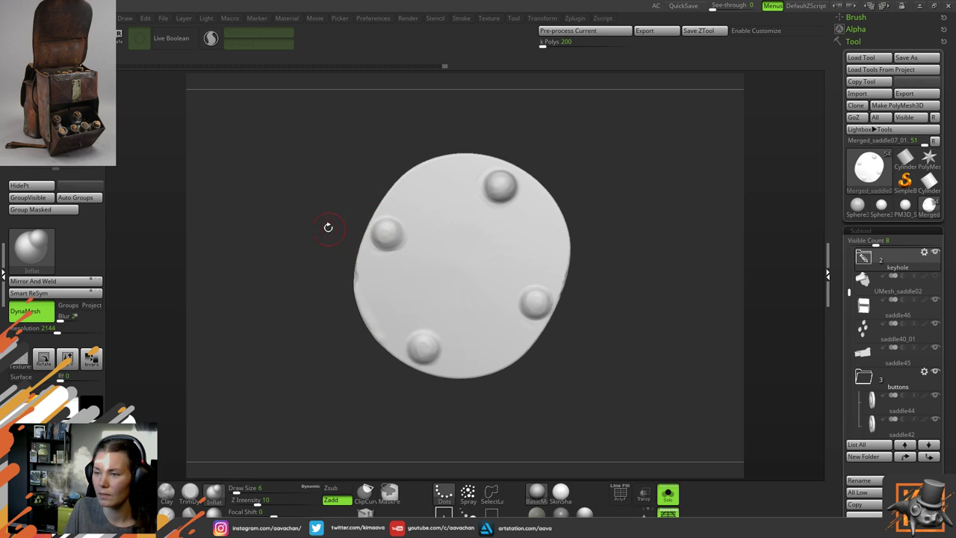
drag(327, 227, 390, 175)
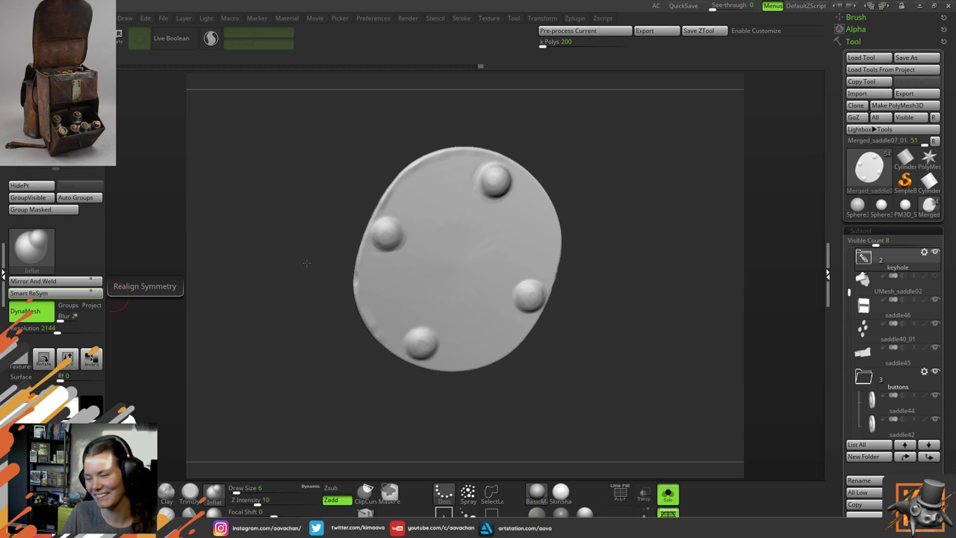
drag(306, 263, 298, 253)
alt+drag(297, 219, 296, 248)
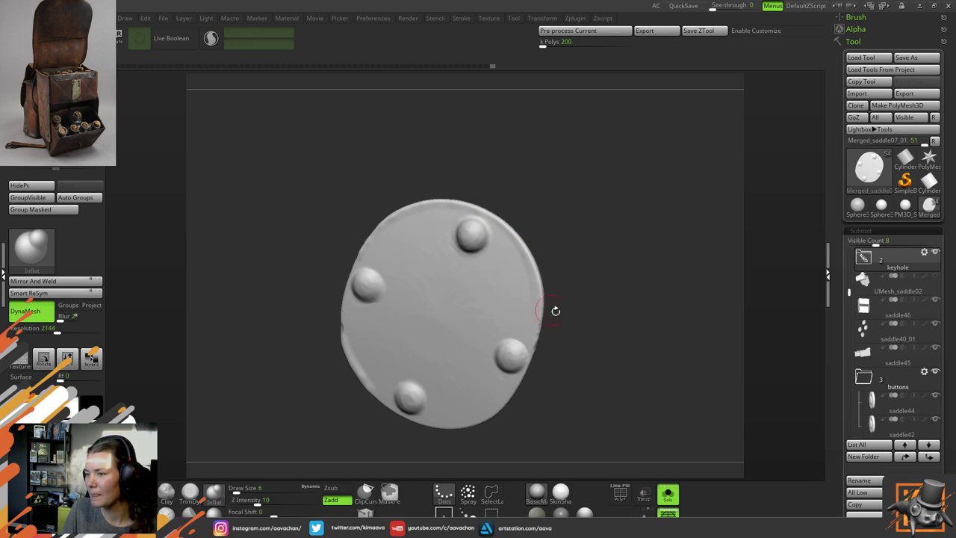
drag(619, 330, 601, 302)
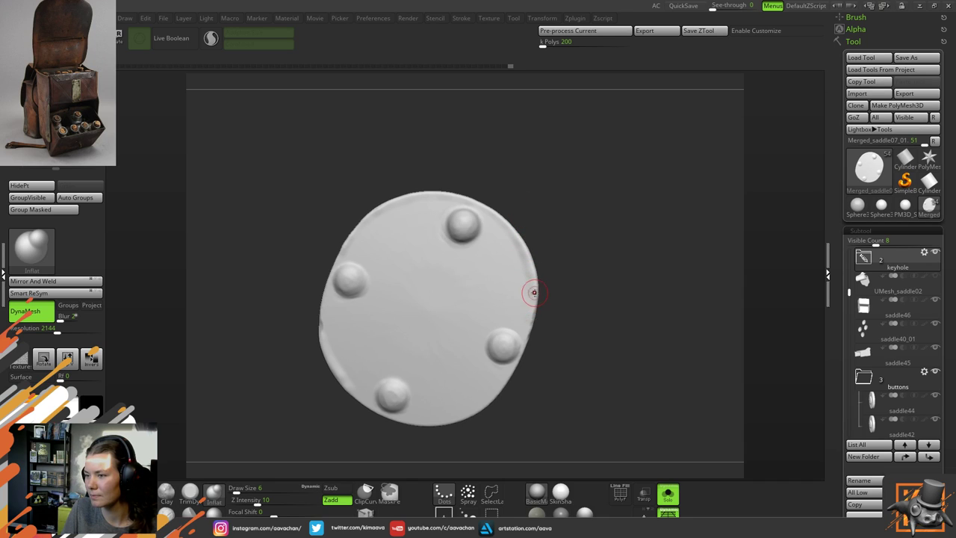
key(shift)
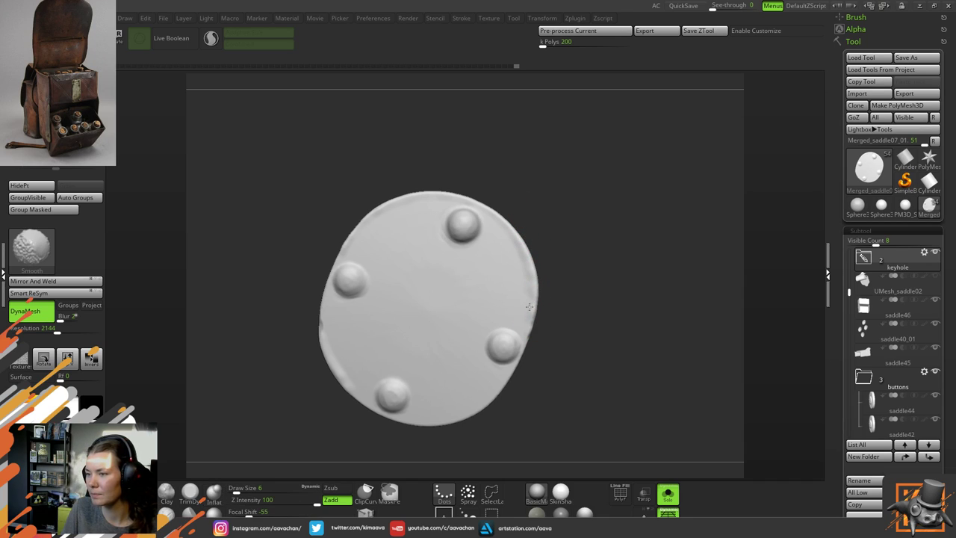
shift+drag(529, 317, 533, 298)
Continue inflating the uneven rim around the plate's lower-right, bottom and lower-left edges
alt+drag(580, 362, 587, 322)
drag(584, 321, 586, 299)
drag(490, 357, 492, 356)
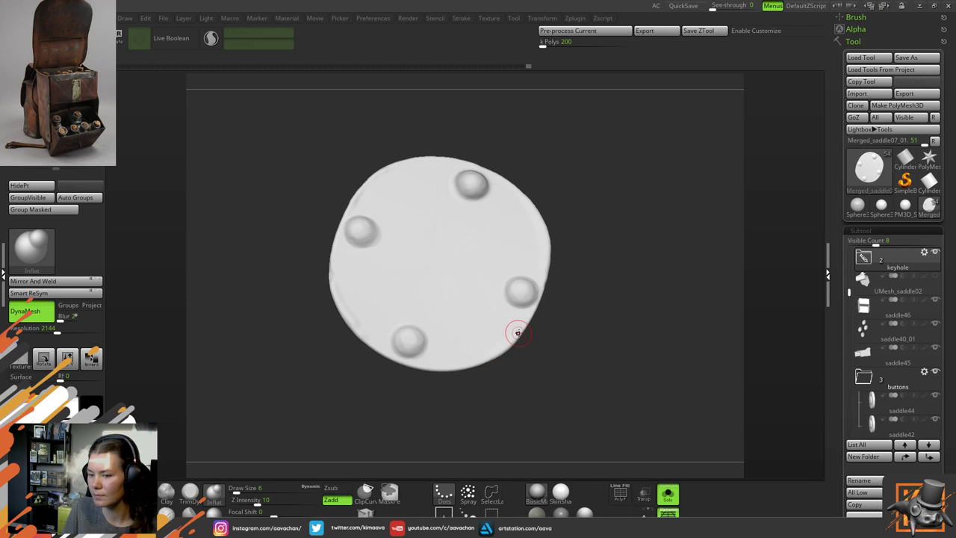
drag(567, 354, 519, 336)
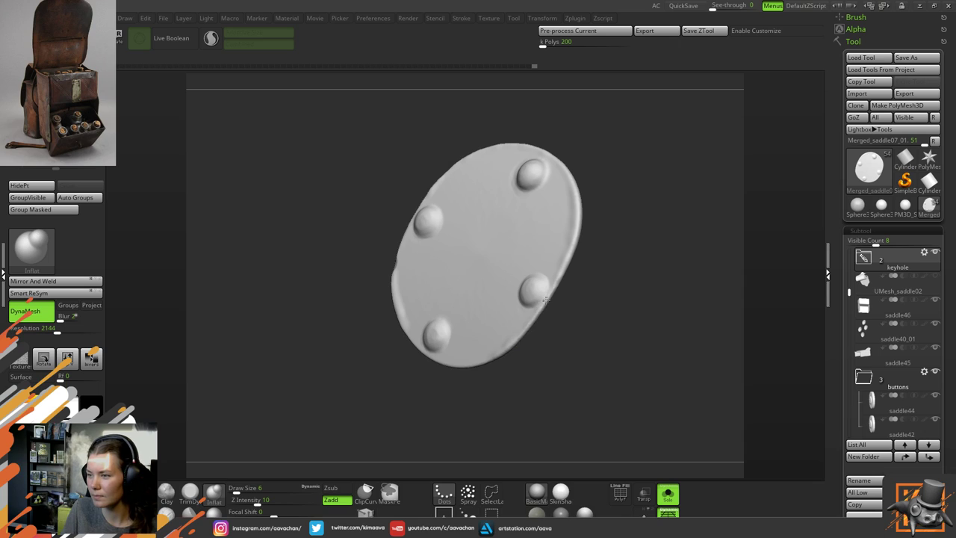
drag(461, 360, 455, 359)
drag(412, 369, 463, 363)
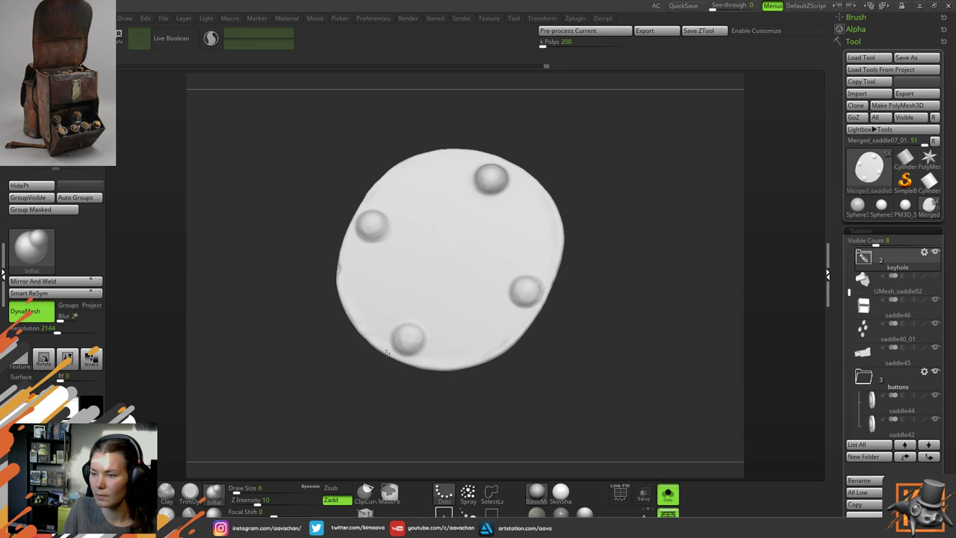
drag(372, 344, 349, 317)
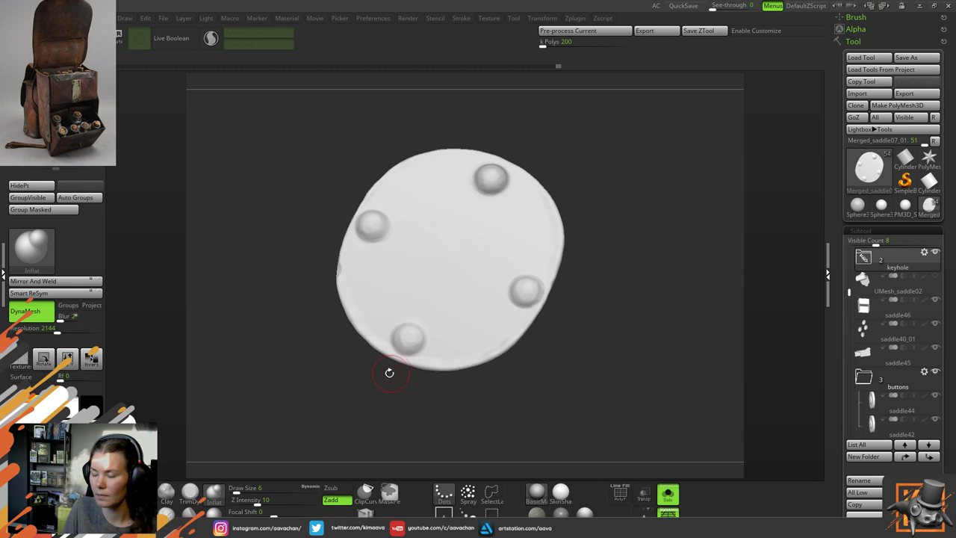
drag(388, 371, 390, 352)
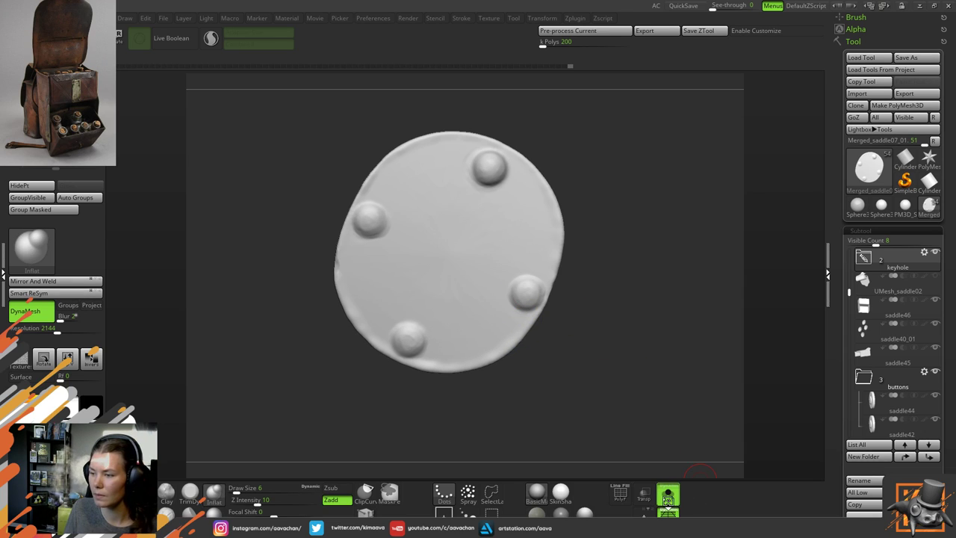
Leave Solo mode to show the whole bag, then select the front flap's lock plate and isolate it
click(668, 496)
ctrl+right_drag(619, 346, 565, 294)
mouse_move(565, 294)
mouse_down()
mouse_move(609, 394)
mouse_move(590, 259)
mouse_move(633, 263)
mouse_move(567, 277)
mouse_up()
drag(600, 341, 463, 355)
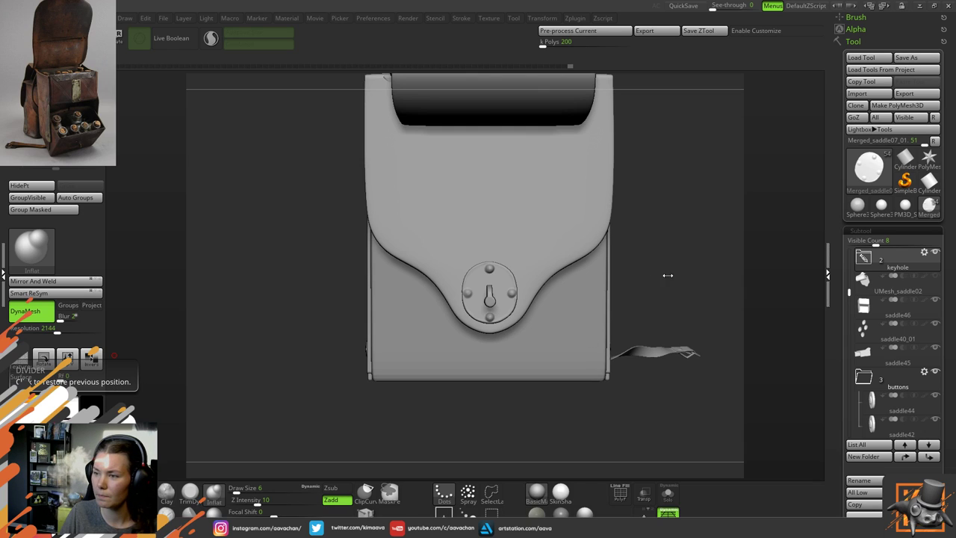
alt+drag(325, 266, 336, 292)
mouse_move(272, 298)
alt+mouse_down()
mouse_move(260, 284)
mouse_move(284, 291)
alt+mouse_up()
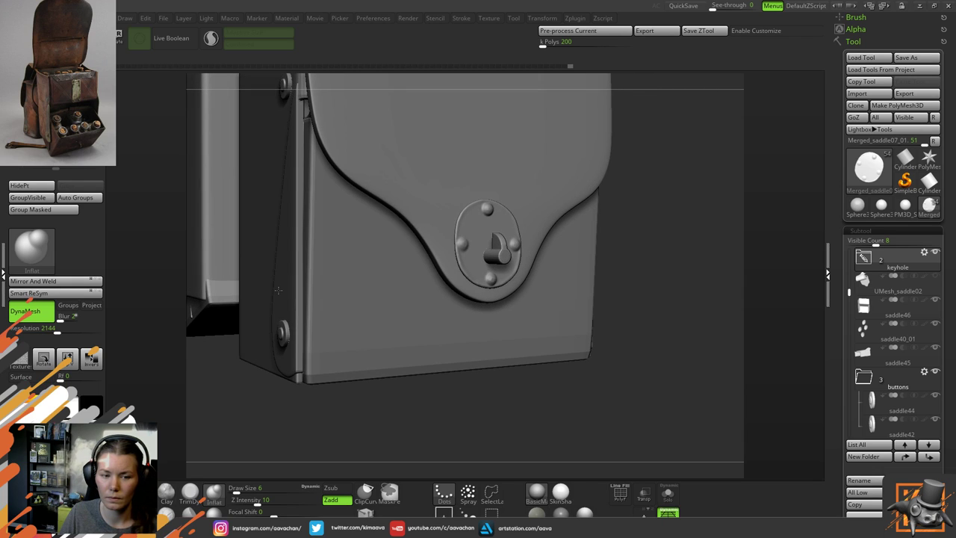
alt+drag(655, 238, 542, 371)
alt+click(449, 425)
click(668, 493)
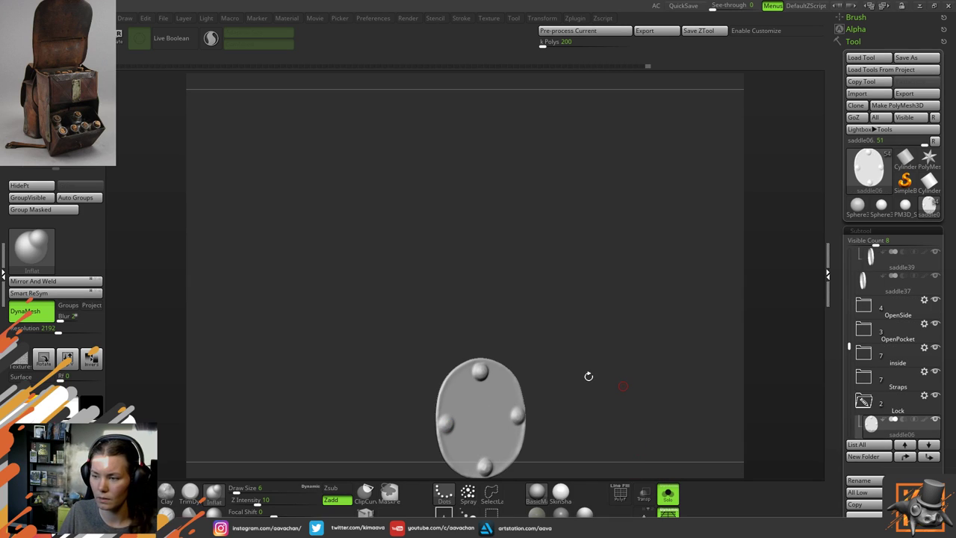
key(f)
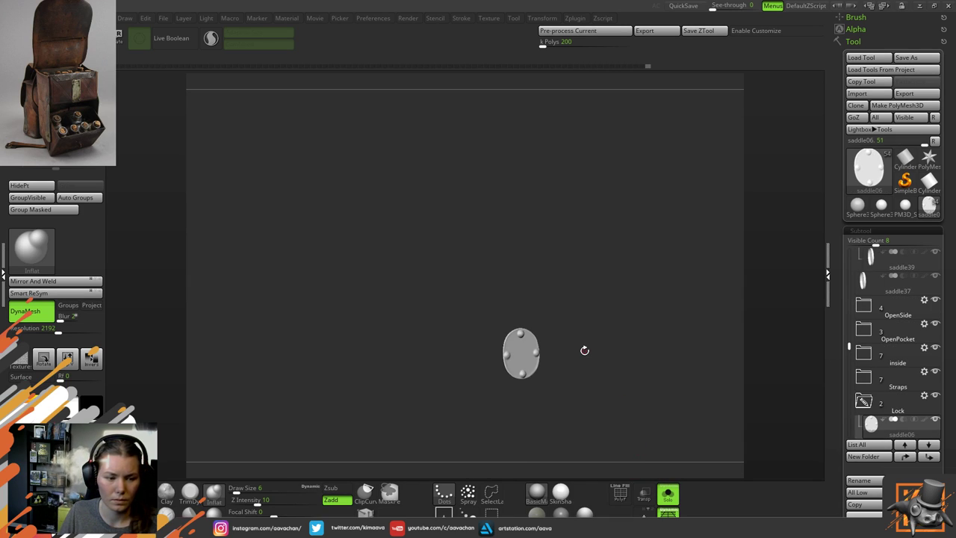
key(f)
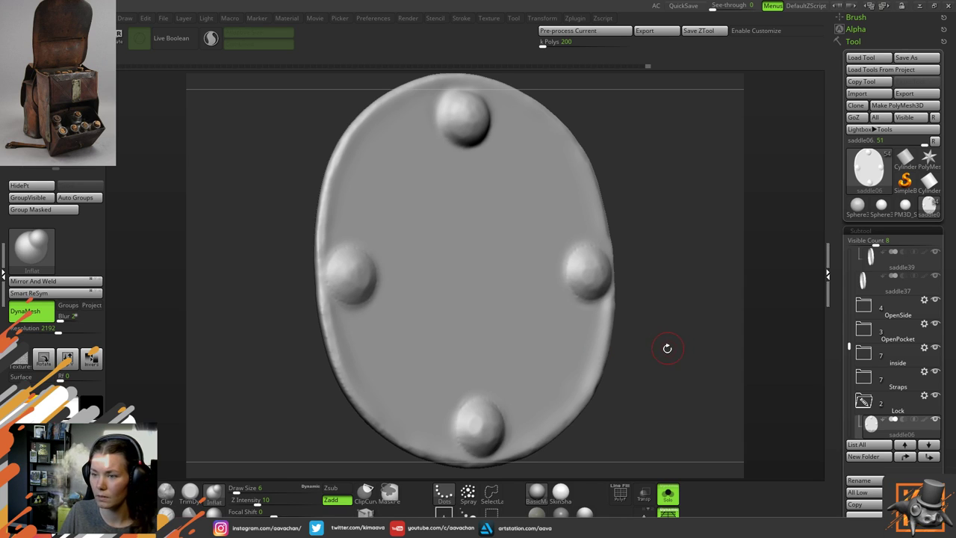
ctrl+right_drag(668, 347, 660, 345)
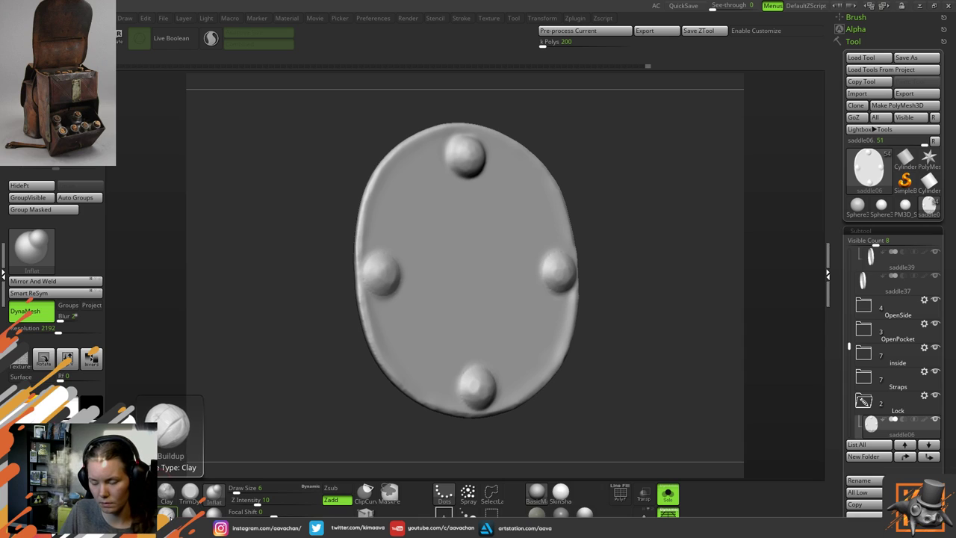
Carve a thin crease around the base of the lock plate's left rivet with the DamStandard brush, smoothing the stroke
key(b)
click(564, 328)
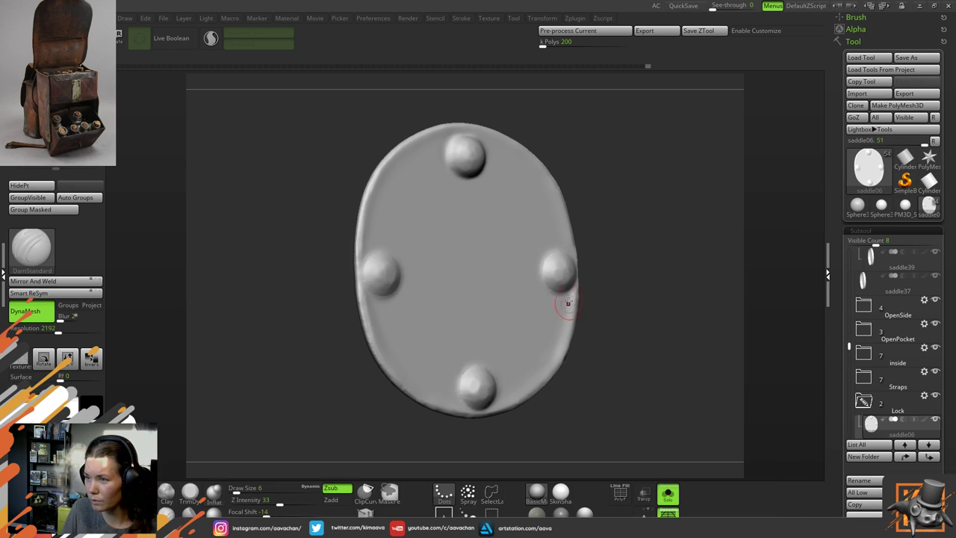
drag(632, 189, 421, 252)
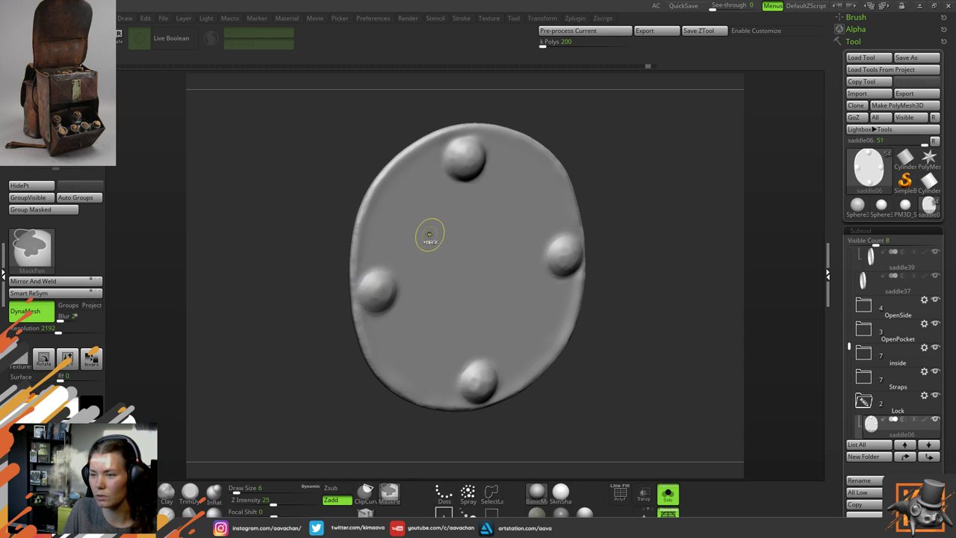
key(shift)
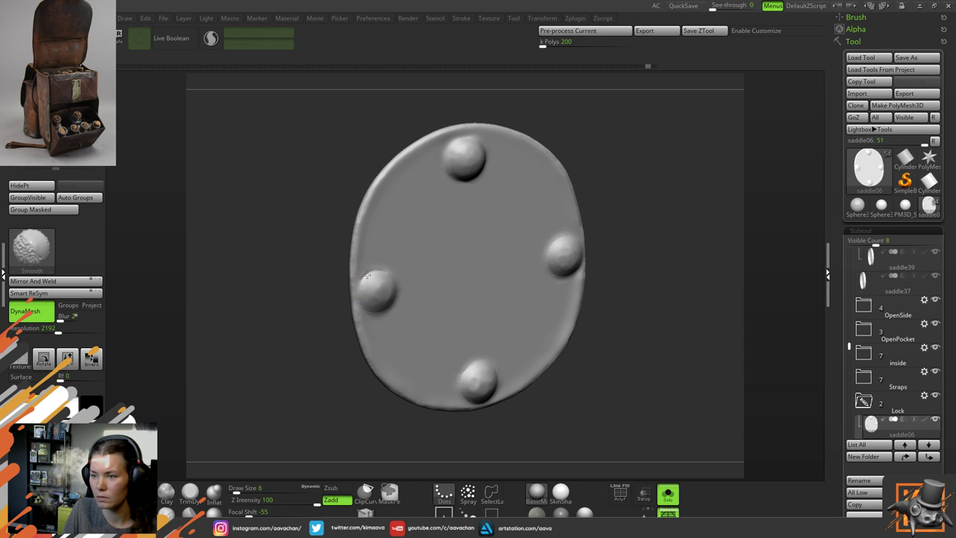
shift+drag(318, 387, 380, 277)
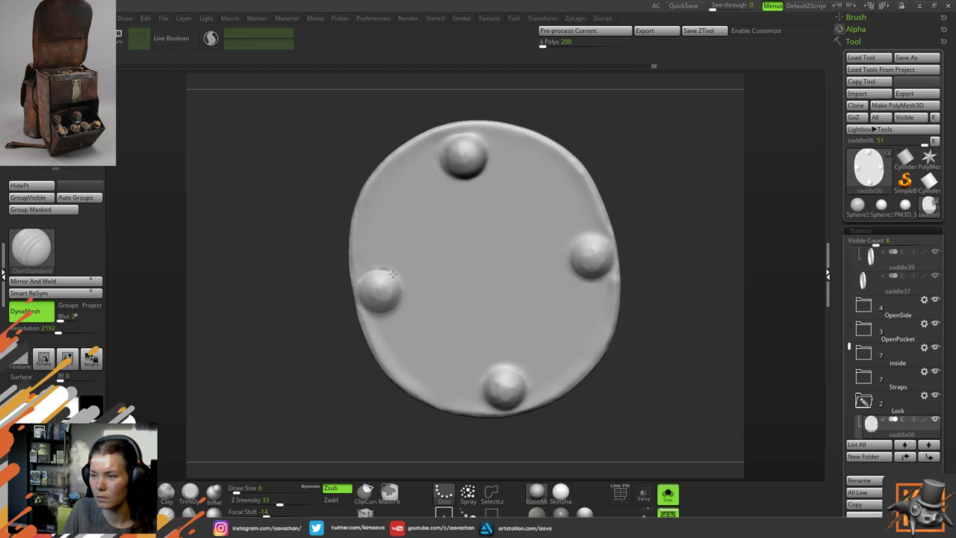
key(ctrl+z)
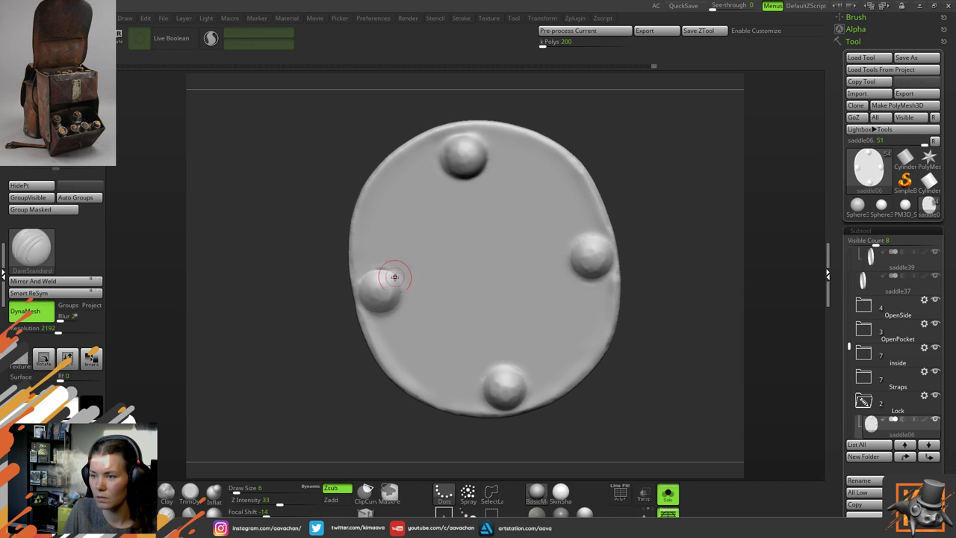
drag(378, 269, 398, 277)
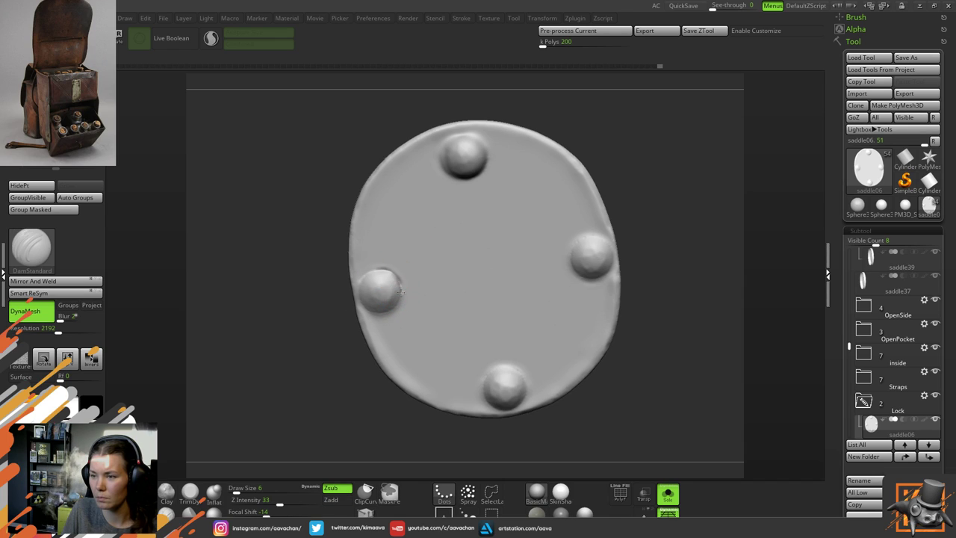
key(shift)
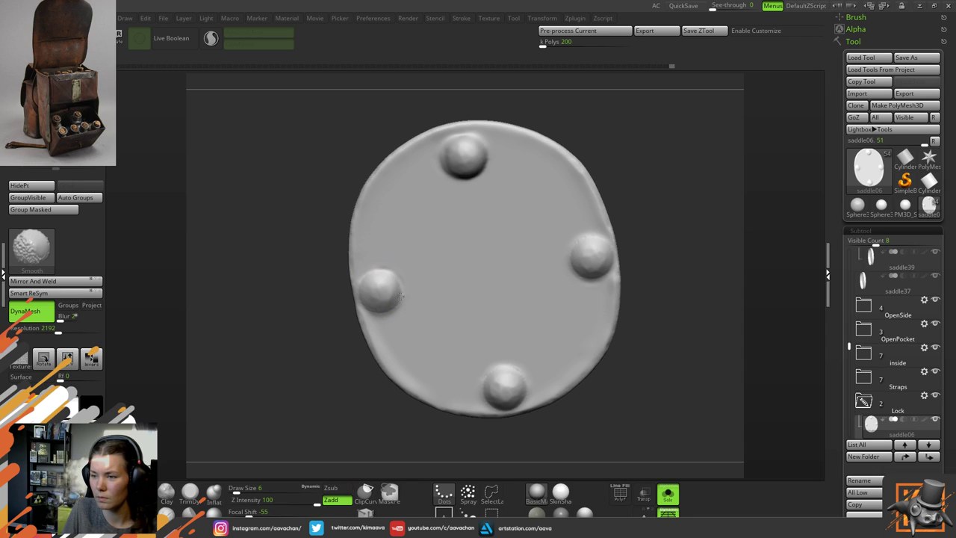
Carve and smooth a crease around the lock plate's top rivet with DamStandard, and show the rest of the bag again
ctrl+right_drag(478, 298, 456, 222)
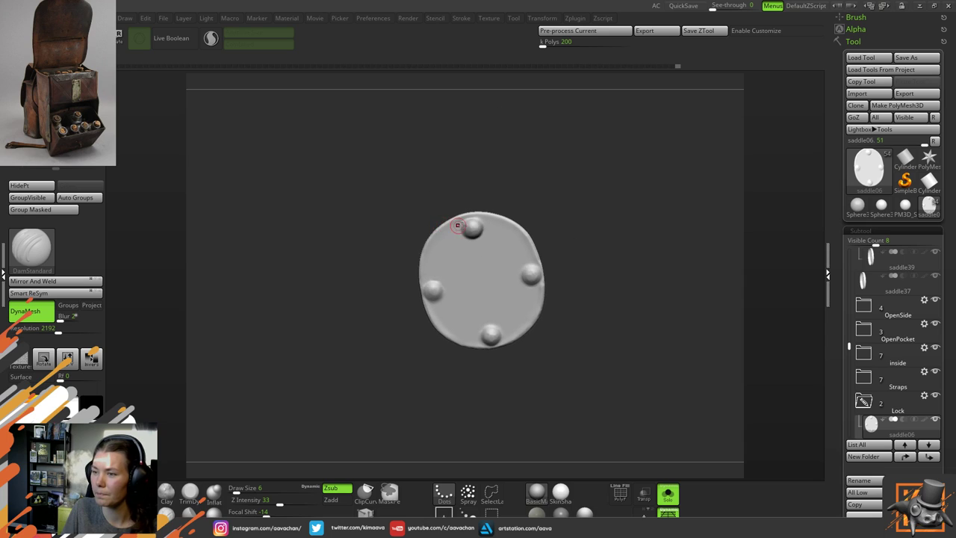
mouse_move(618, 229)
mouse_down()
mouse_move(634, 238)
mouse_move(635, 224)
mouse_up()
ctrl+right_drag(595, 221, 572, 282)
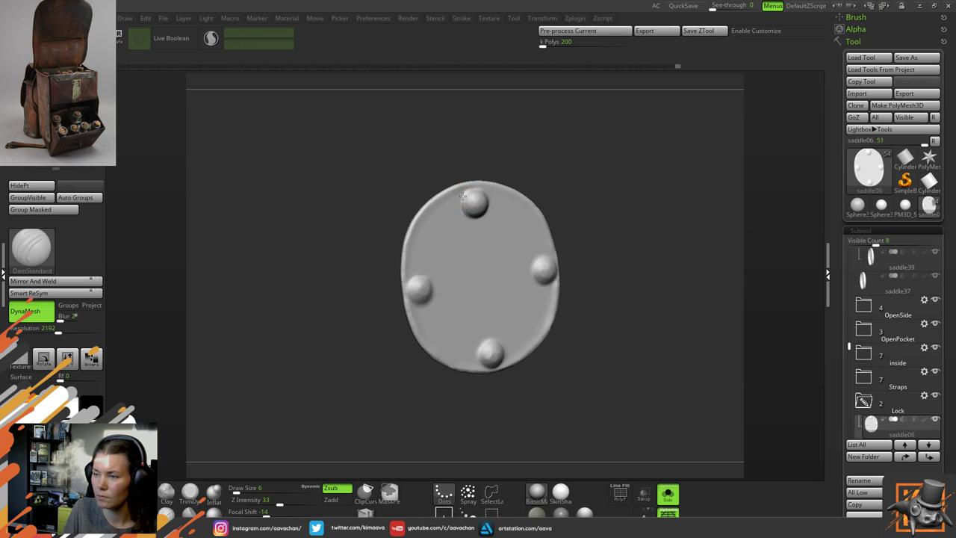
key(shift)
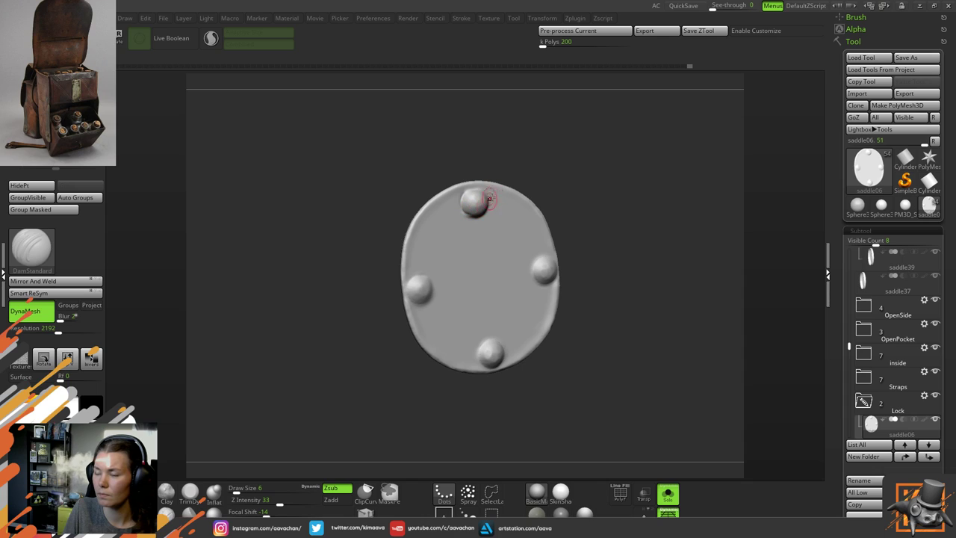
drag(535, 180, 518, 188)
key(shift)
mouse_move(464, 213)
shift+mouse_down()
mouse_move(462, 195)
mouse_move(486, 200)
mouse_move(495, 166)
shift+mouse_up()
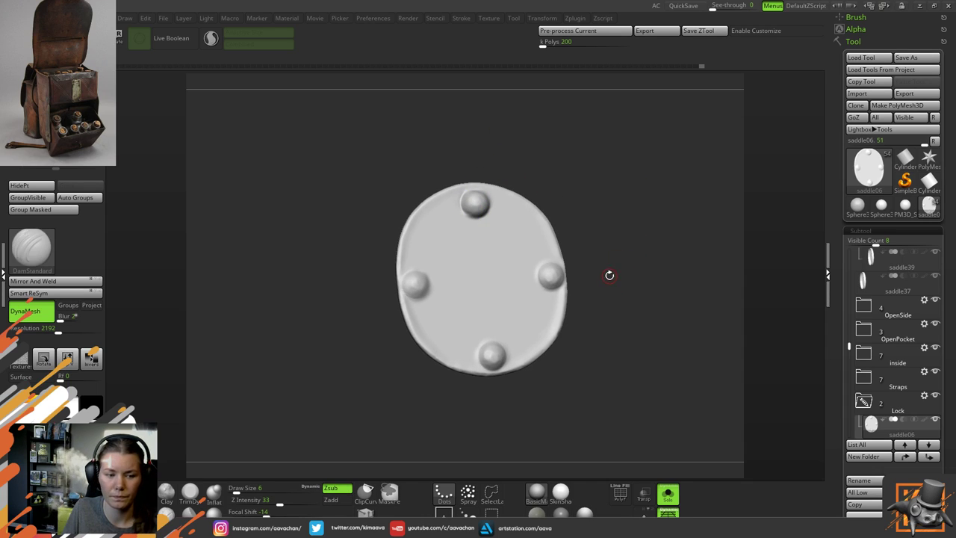
drag(596, 276, 577, 269)
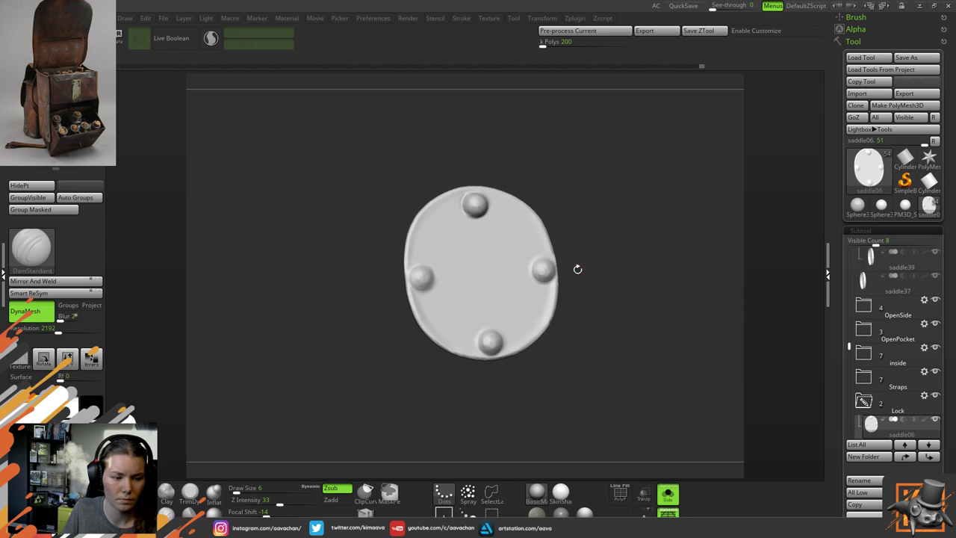
click(667, 495)
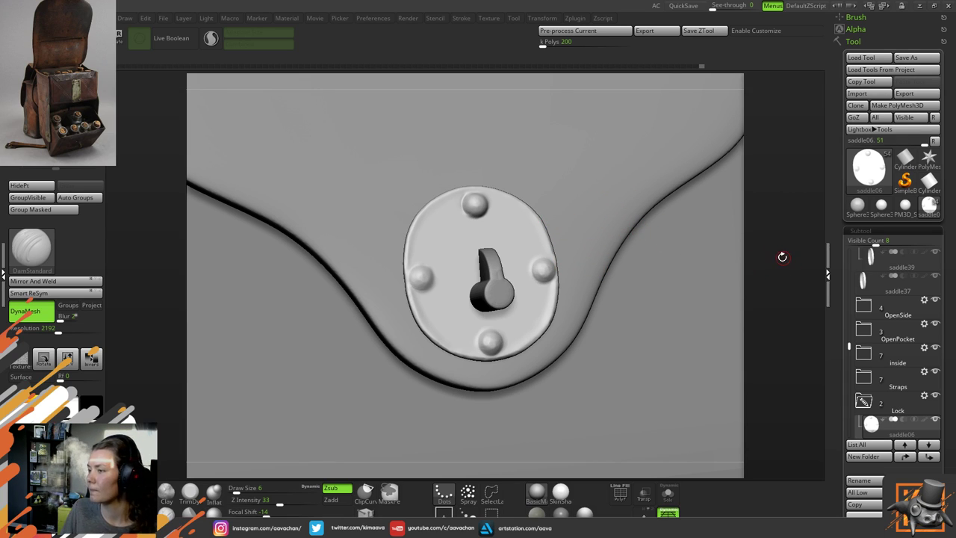
Switch to the Inflat brush and examine the bag's front flap, lock plate and side profile
drag(784, 244, 766, 274)
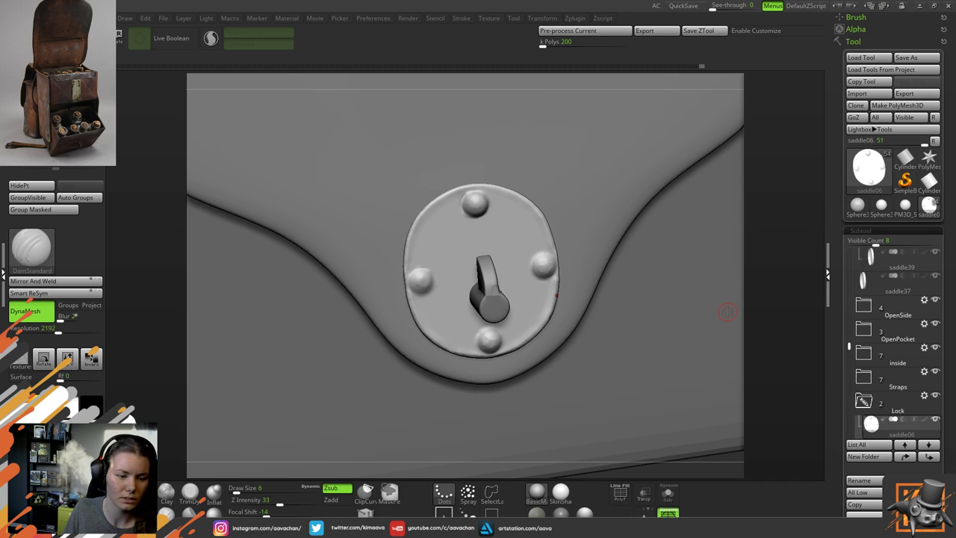
click(166, 492)
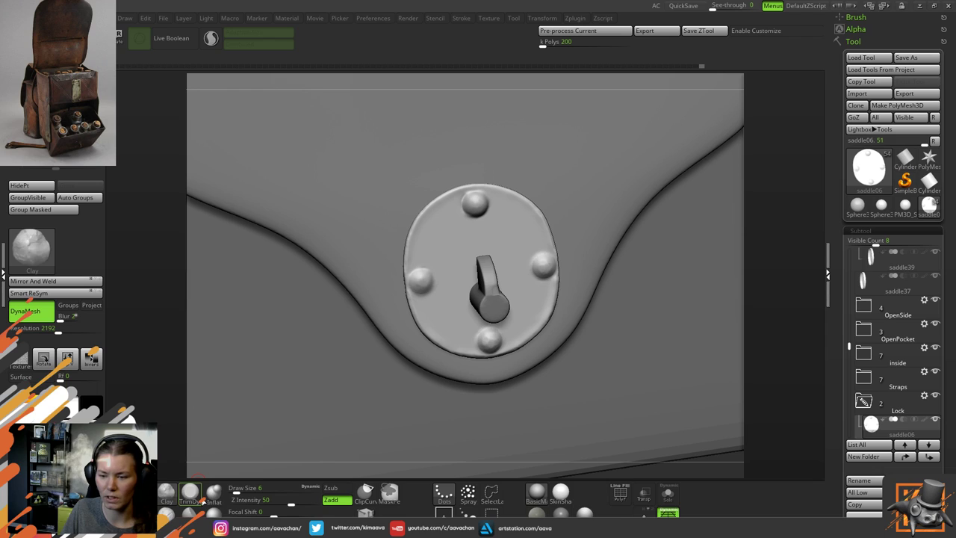
click(215, 494)
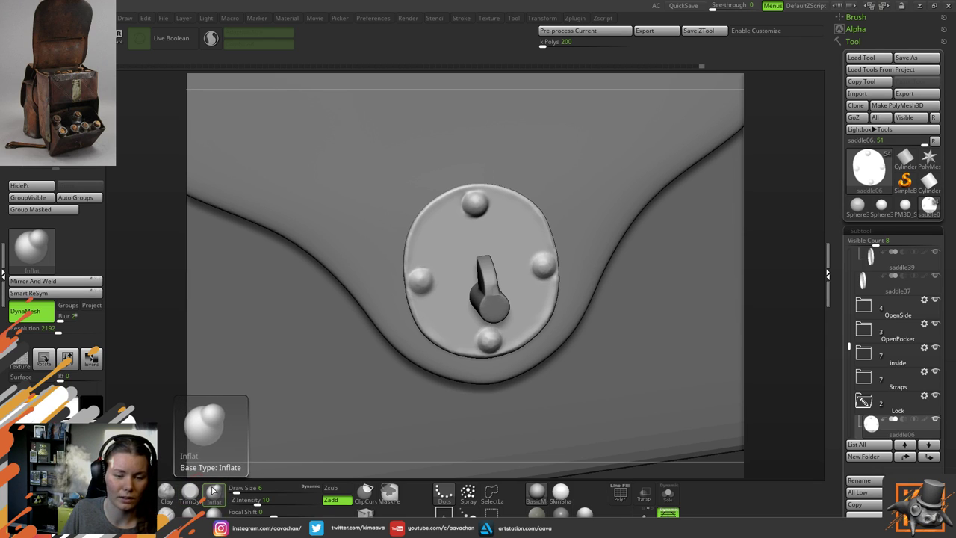
mouse_move(610, 276)
ctrl+right_down()
mouse_move(575, 260)
mouse_move(618, 288)
mouse_move(598, 266)
ctrl+right_up()
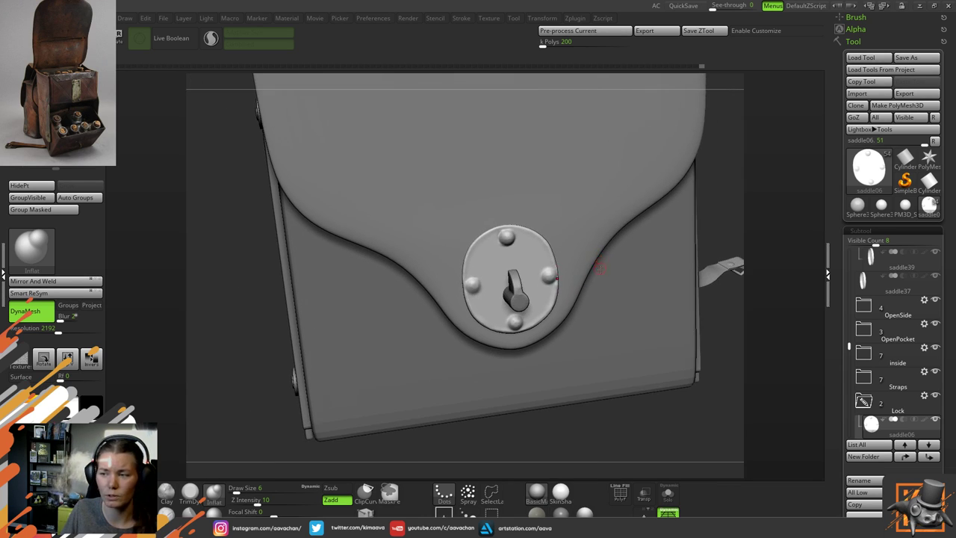
right_drag(595, 303, 637, 189)
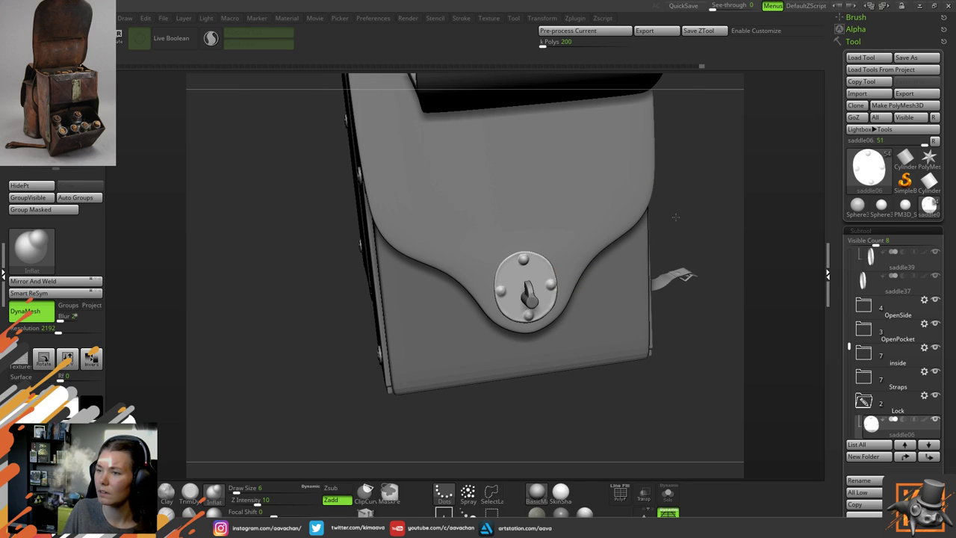
right_drag(675, 216, 690, 234)
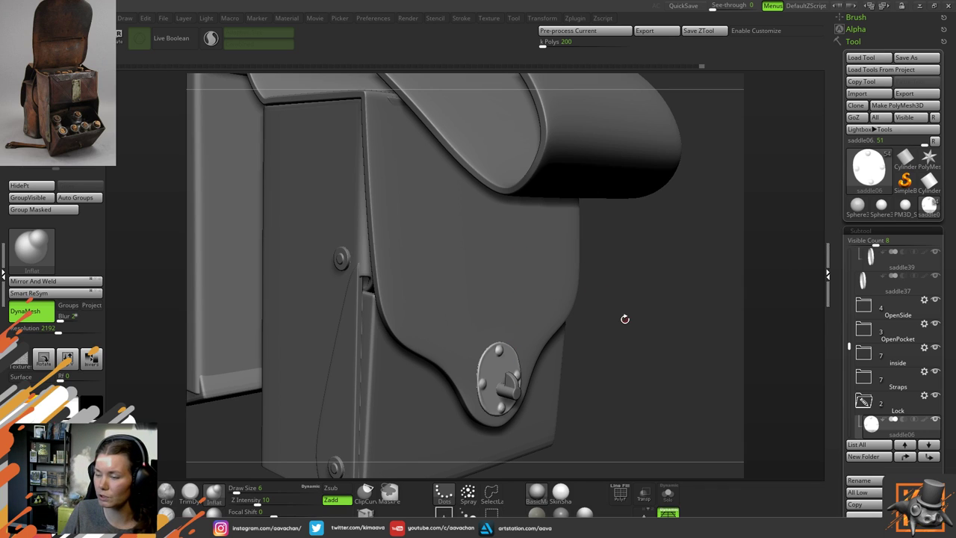
mouse_move(623, 323)
mouse_down()
mouse_move(649, 321)
mouse_move(615, 323)
mouse_up()
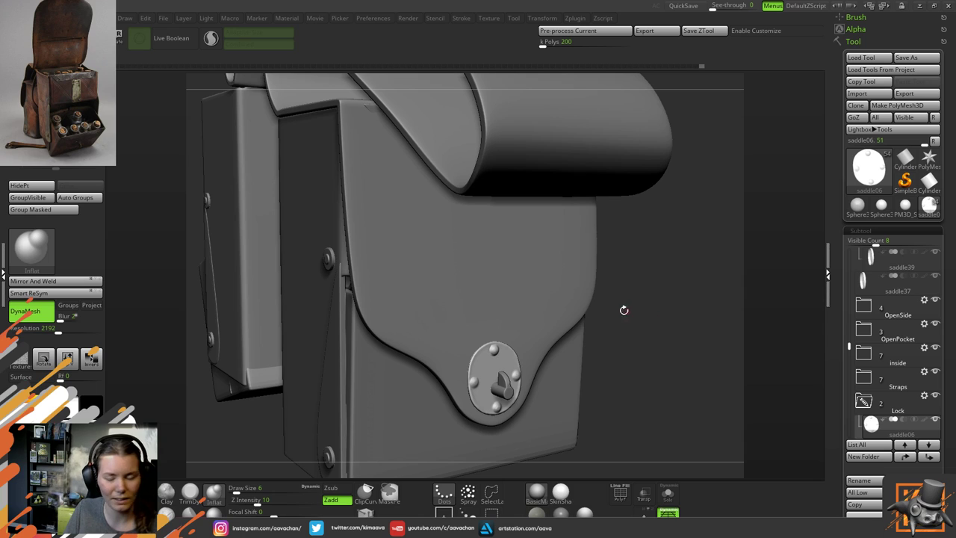
drag(648, 313, 613, 297)
alt+drag(545, 377, 575, 314)
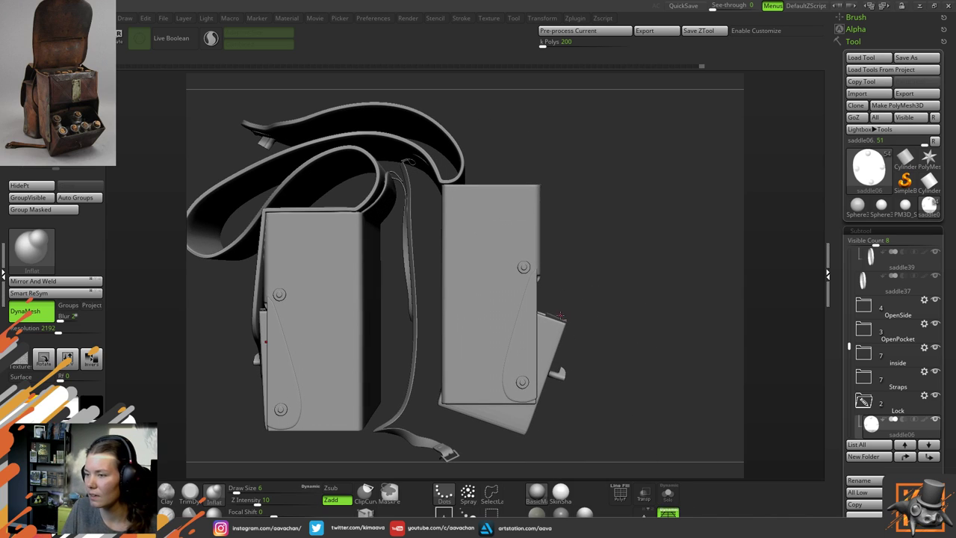
Select the open front pocket body and toggle the OpenPocket folder's visibility to identify its parts
alt+click(546, 337)
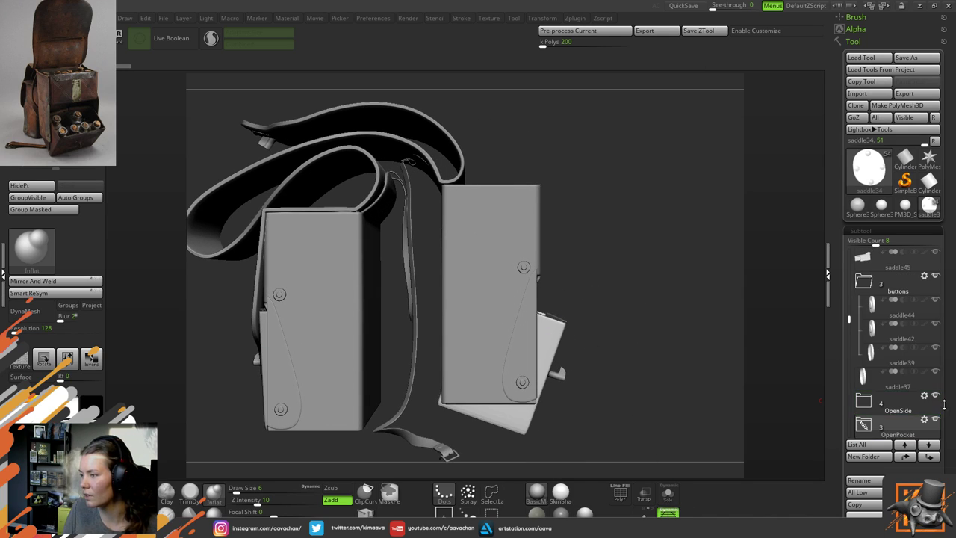
drag(618, 325, 614, 336)
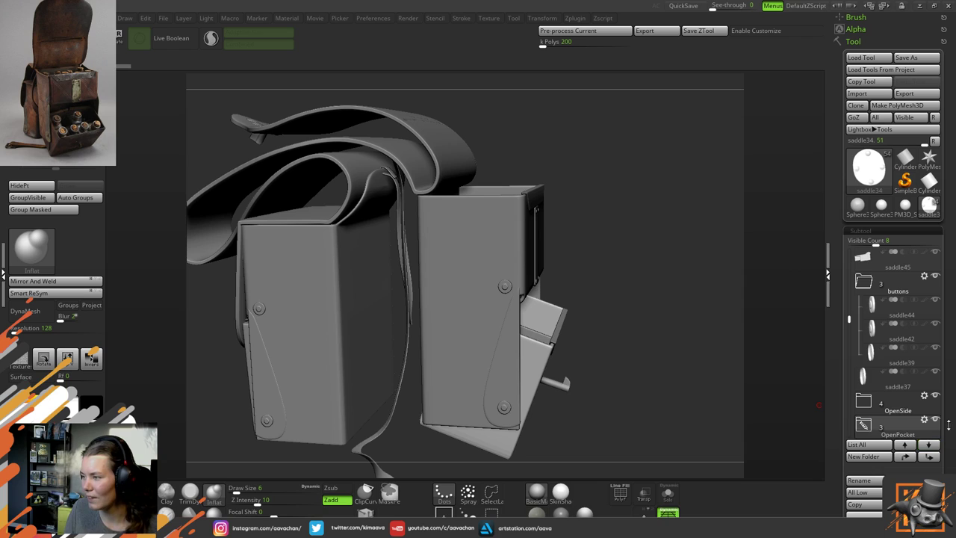
click(942, 423)
click(936, 421)
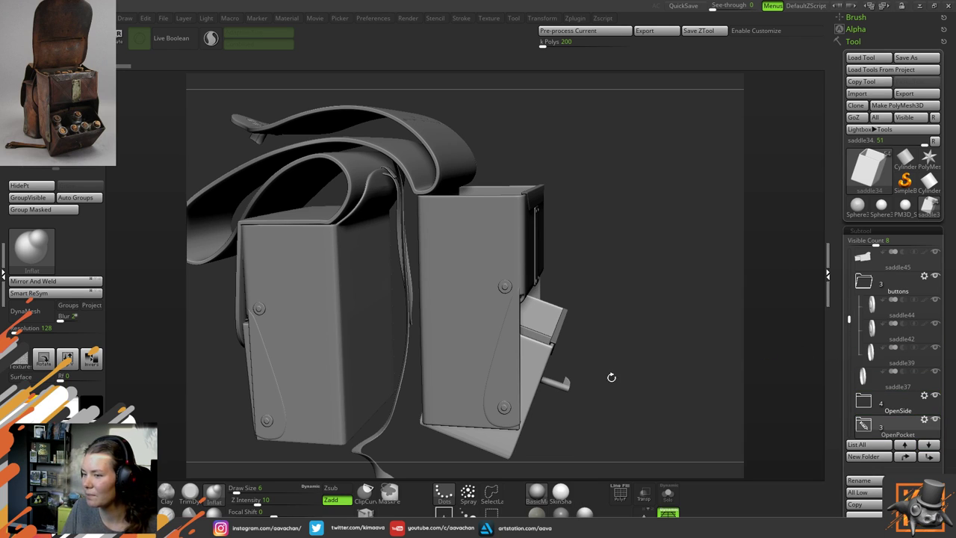
drag(619, 345, 760, 401)
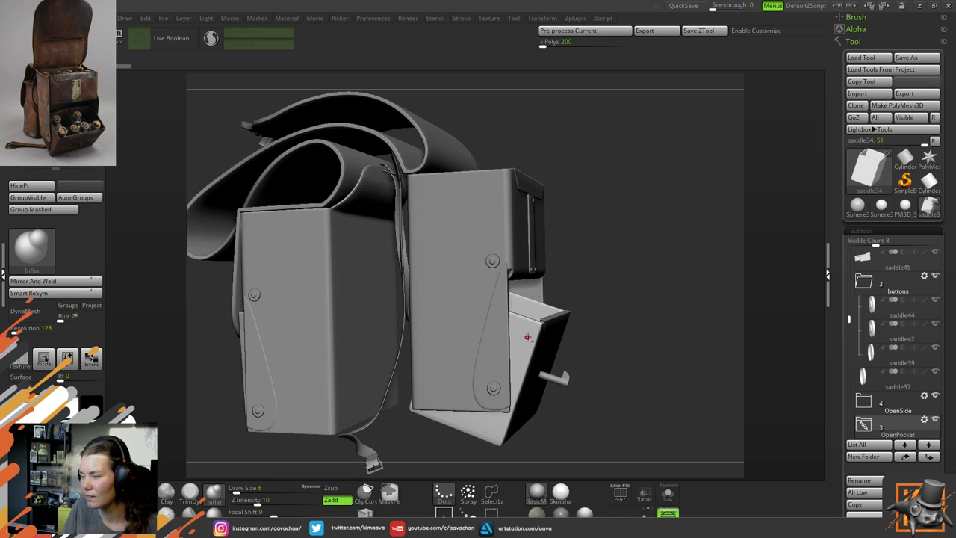
Expand the OpenSide and OpenPocket folders to inspect their parts, selecting the side piece saddle38
scroll(927, 390, down, 2)
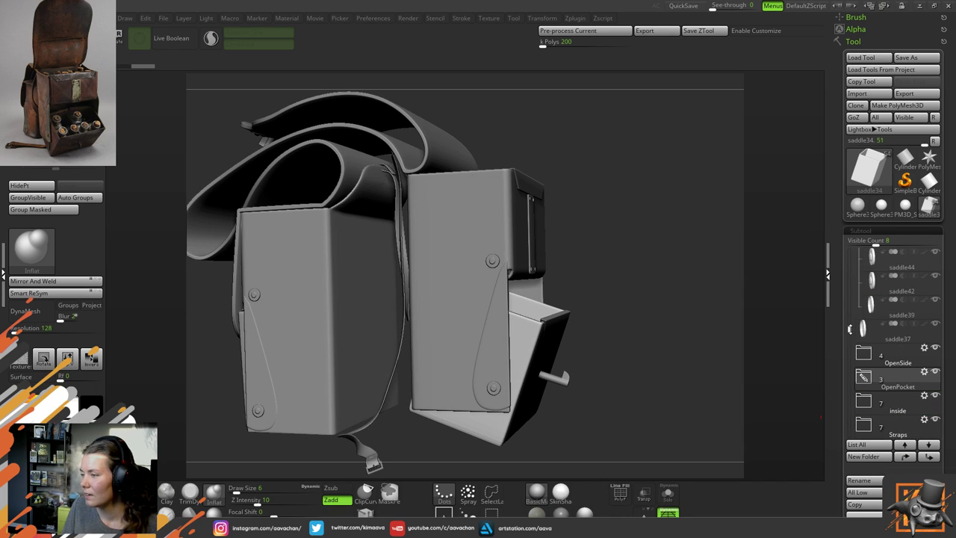
click(881, 362)
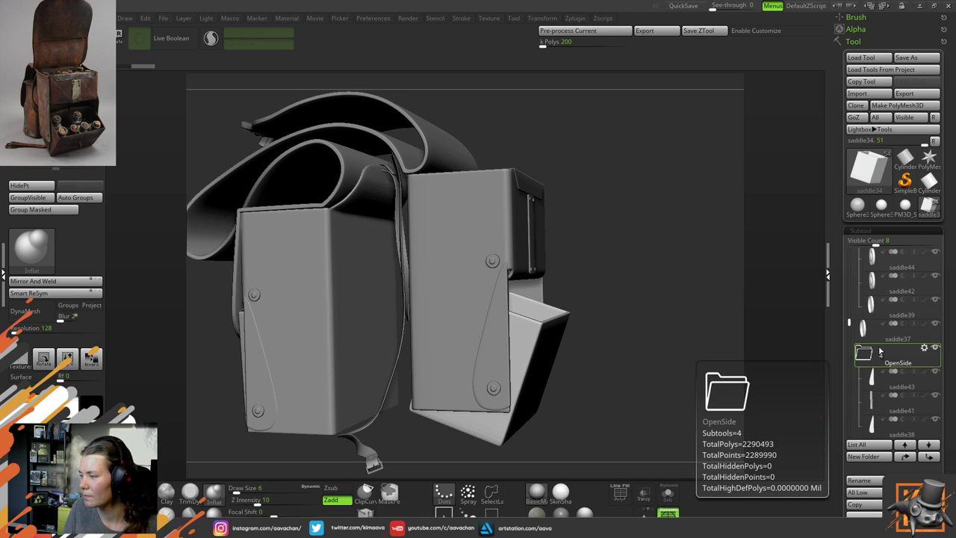
scroll(878, 358, down, 4)
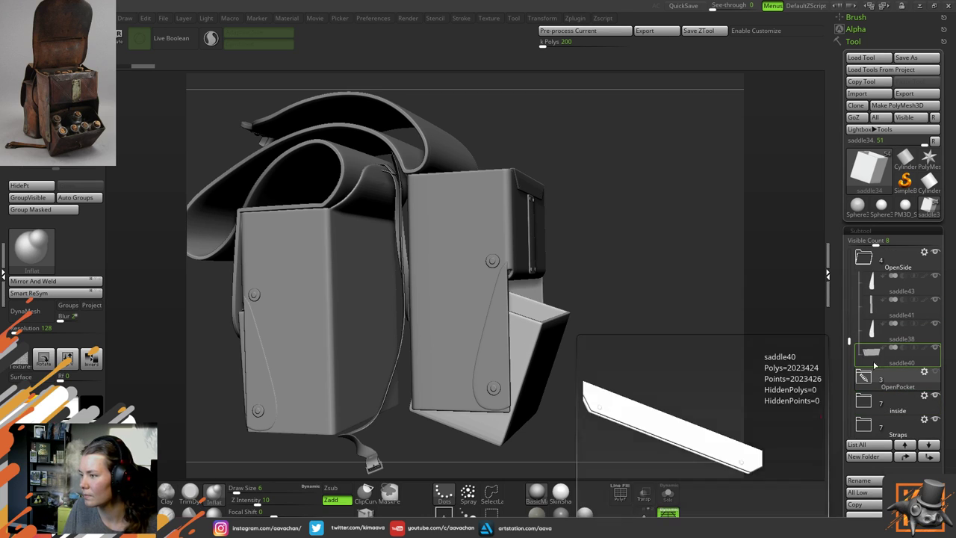
click(866, 379)
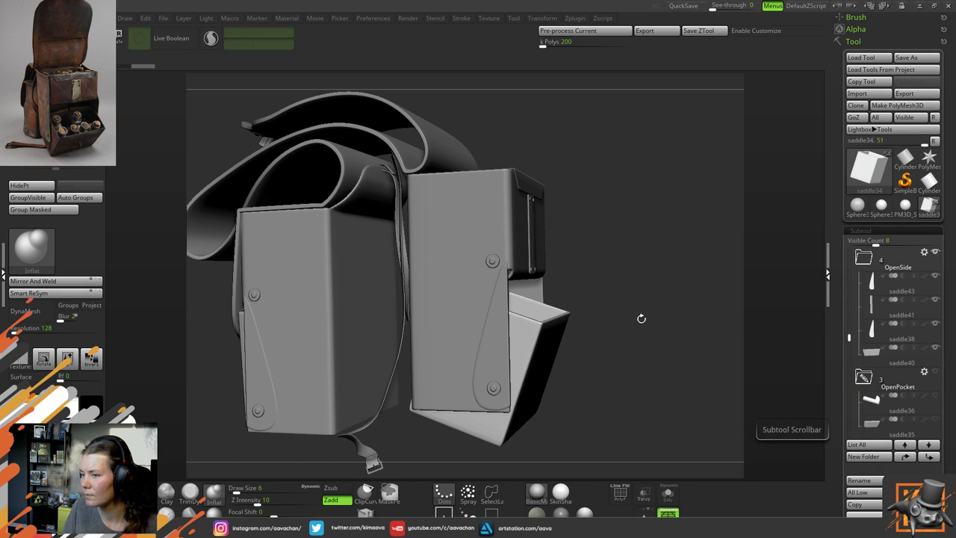
click(881, 336)
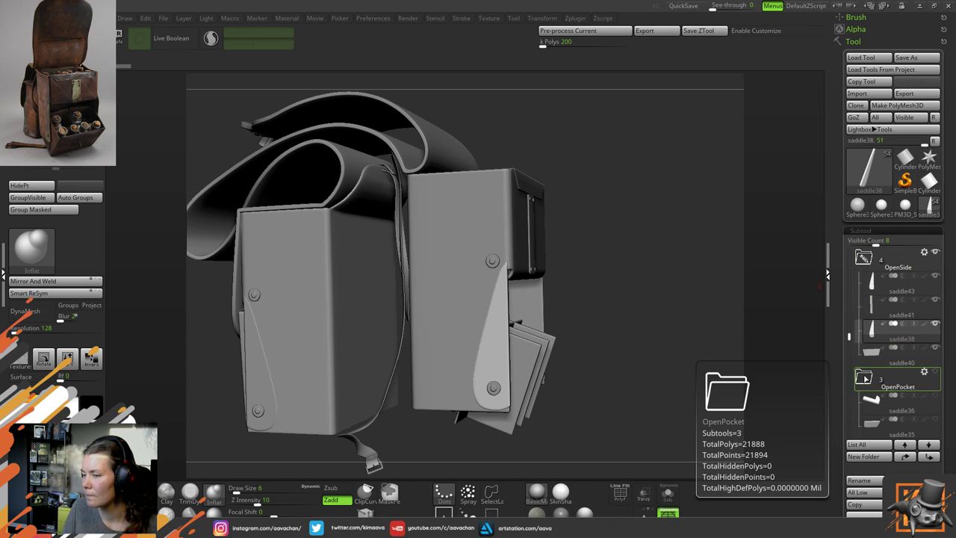
Check the contents of the inside folder, and merge its pocket dividers into a single subtool
drag(849, 339, 849, 367)
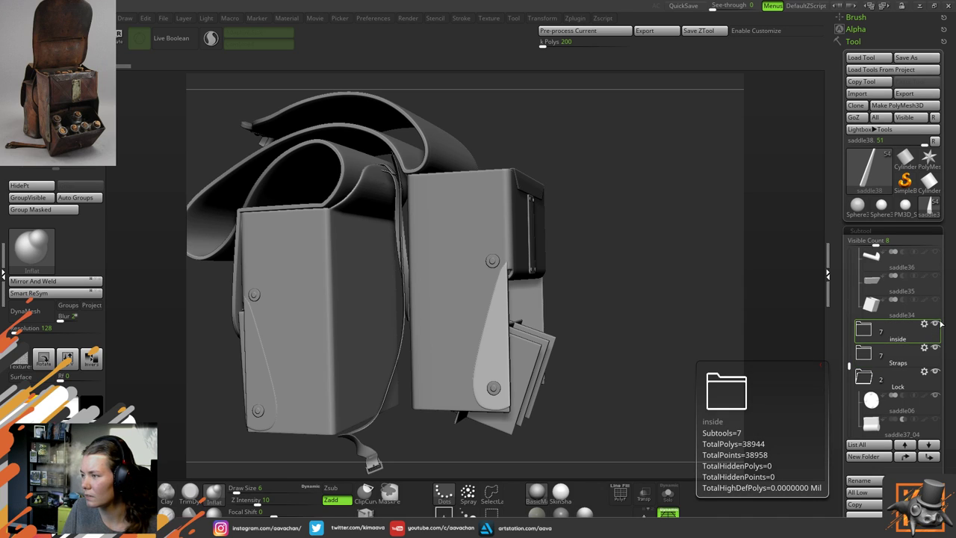
click(937, 324)
click(937, 324)
drag(758, 347, 680, 363)
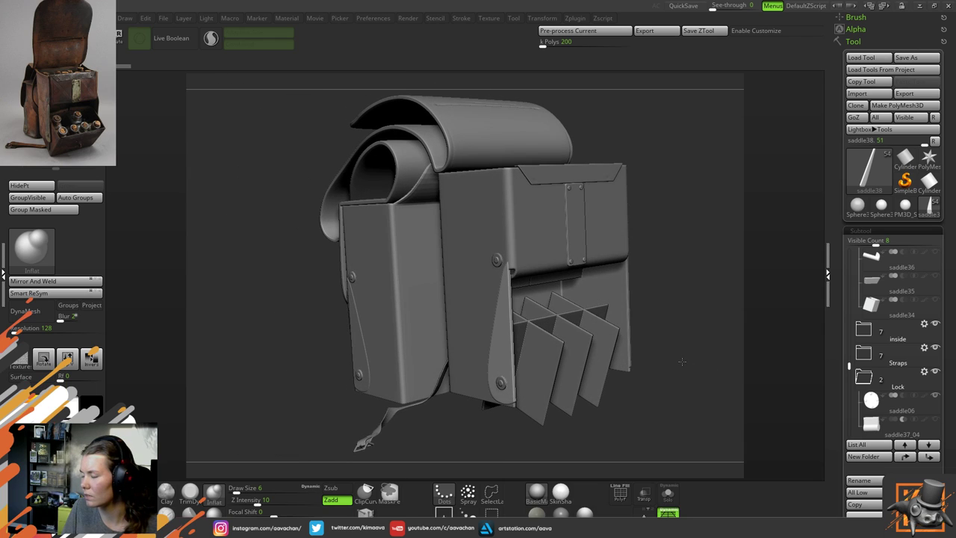
click(868, 335)
click(874, 360)
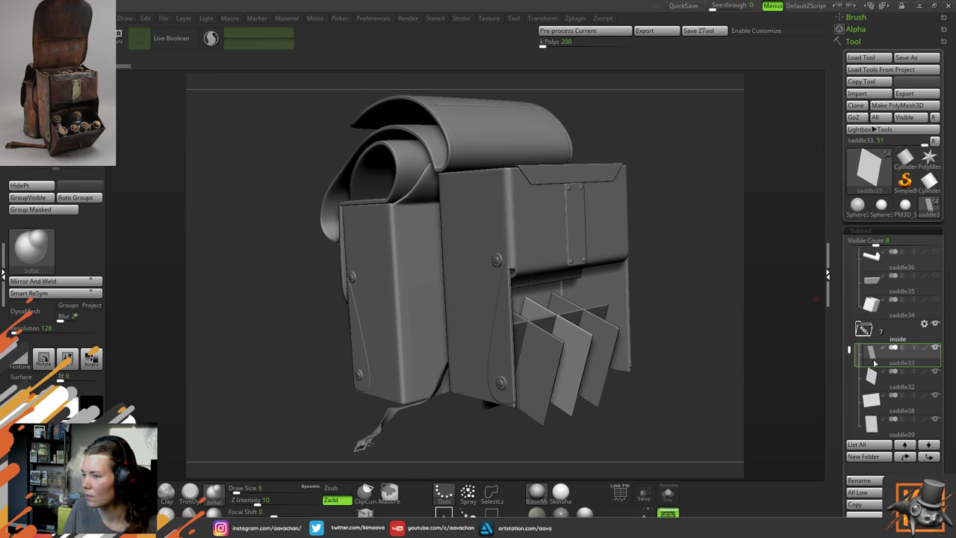
click(924, 324)
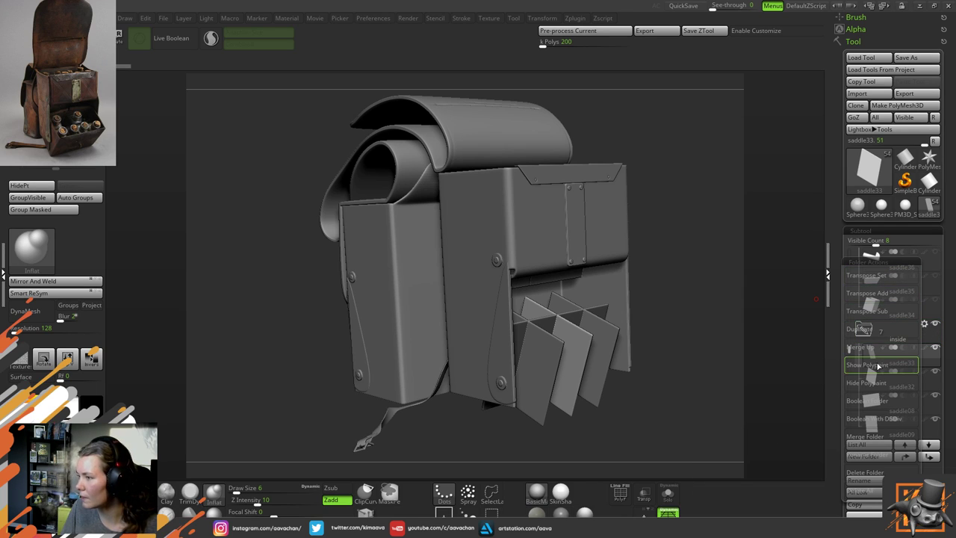
click(884, 438)
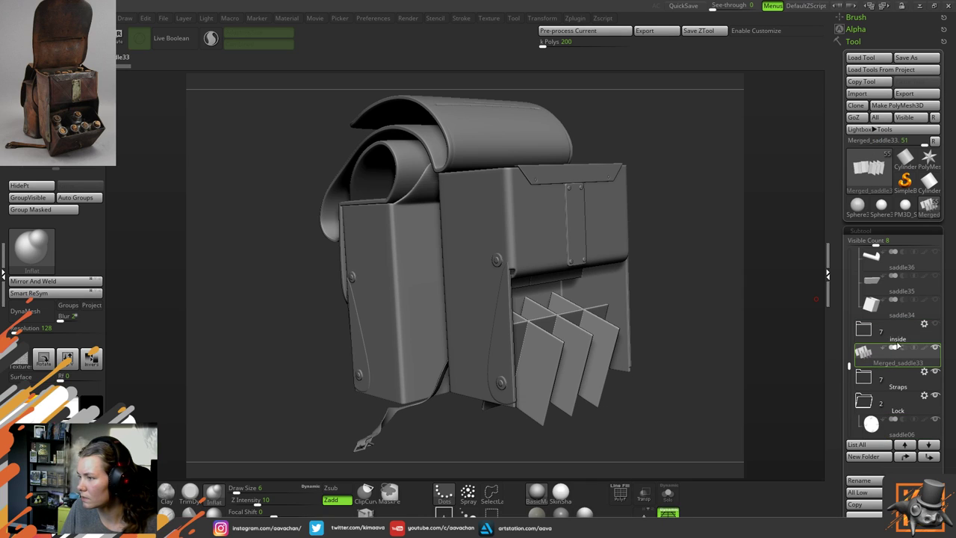
Move the merged dividers up into the OpenPocket folder and show that folder
click(907, 457)
click(910, 457)
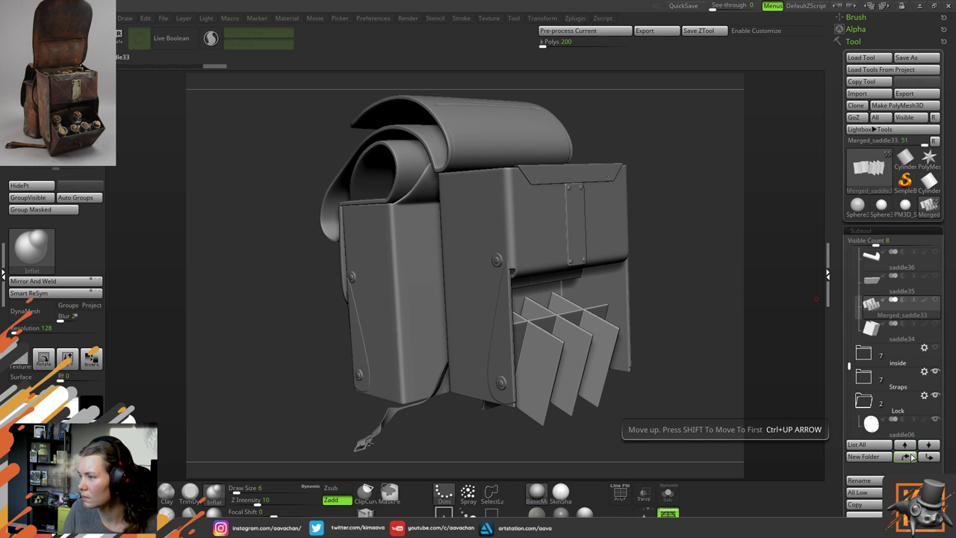
scroll(849, 362, up, 2)
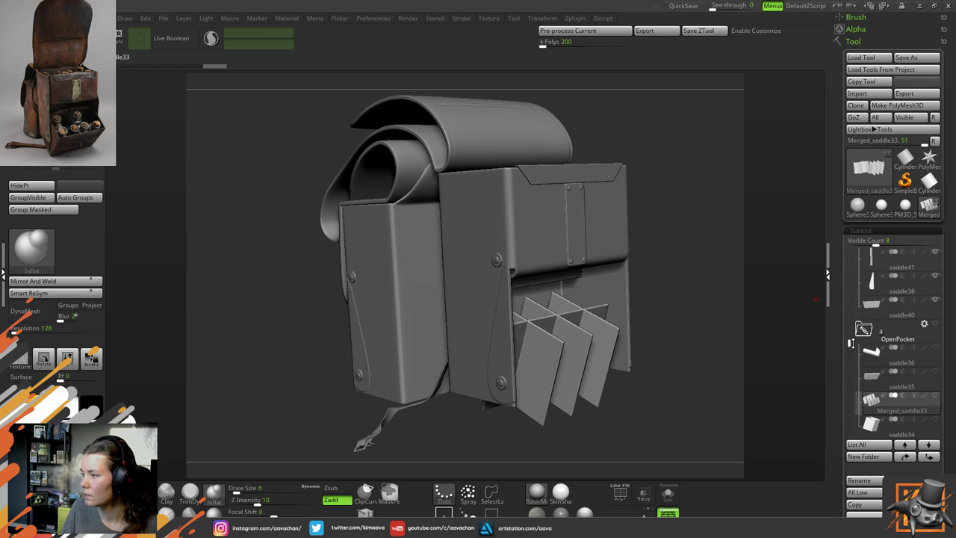
click(936, 301)
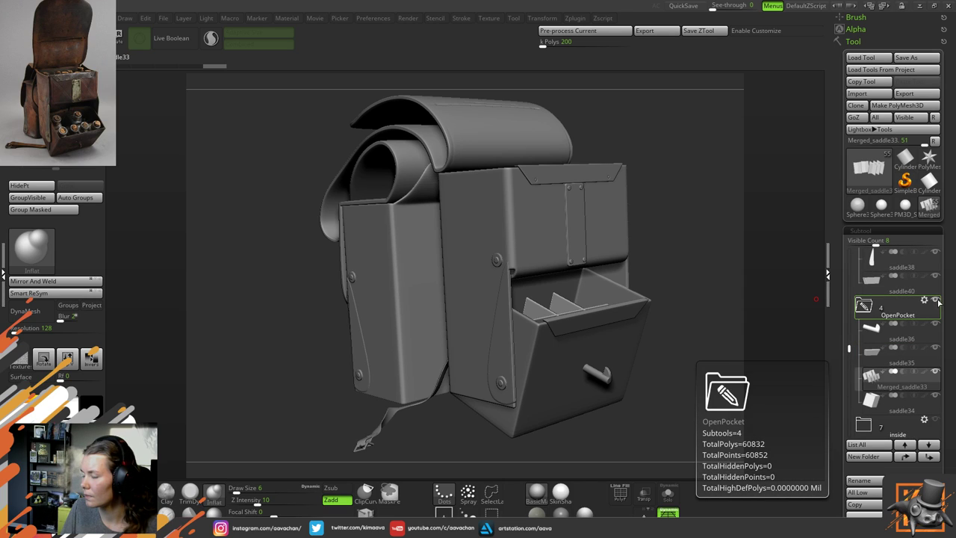
Collapse the OpenPocket folder, toggle its visibility to check its contents, and make it the active folder in full view
click(866, 306)
click(936, 300)
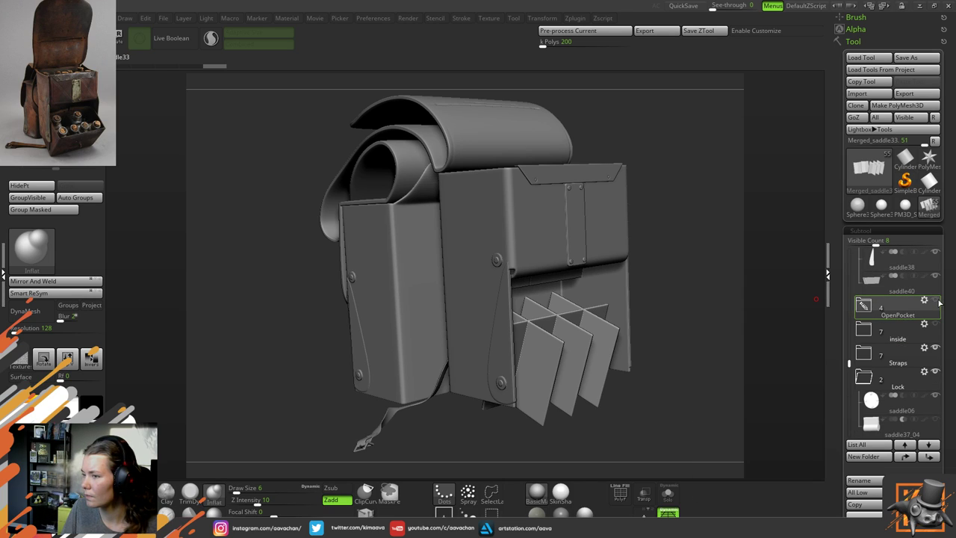
click(902, 284)
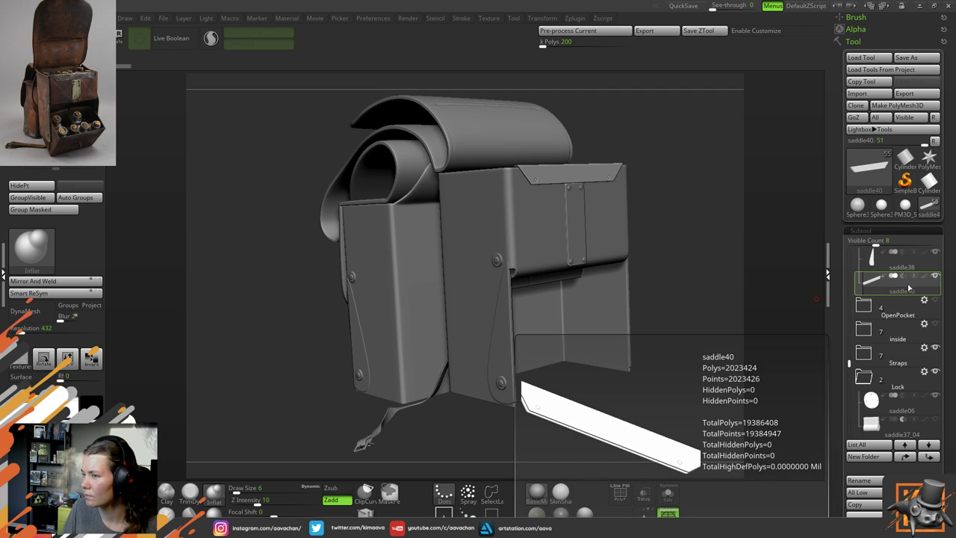
click(936, 301)
click(901, 312)
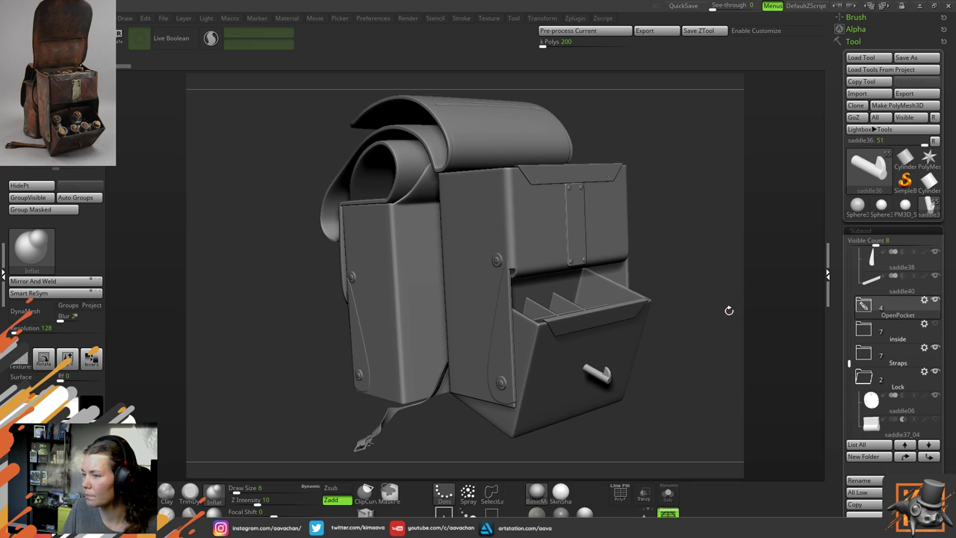
Turn off perspective in a straight side view and apply Transpose Set to the OpenPocket folder
drag(728, 310, 810, 303)
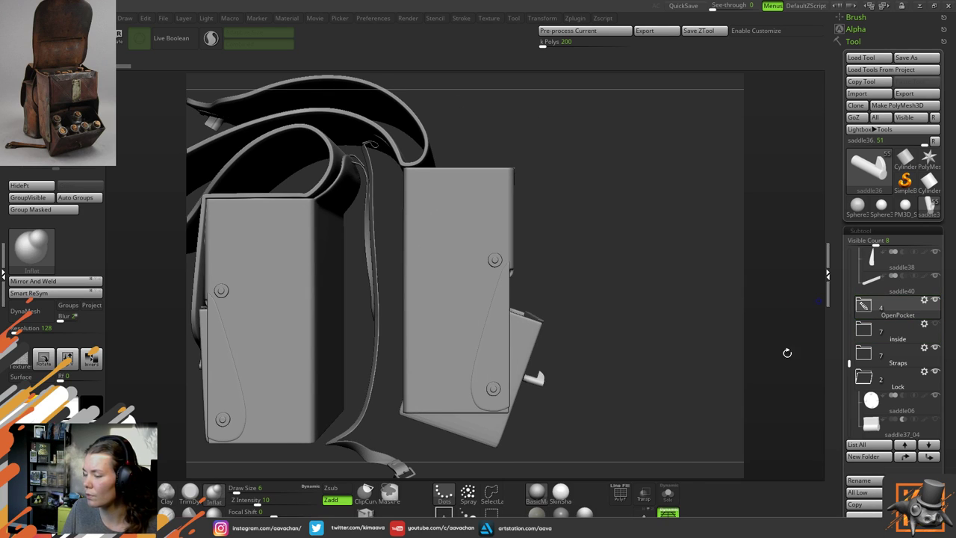
click(667, 512)
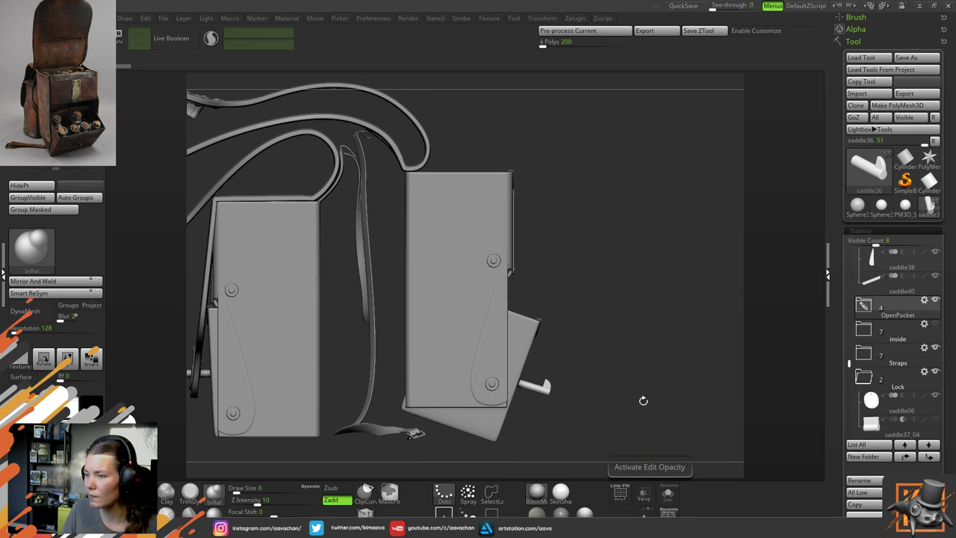
click(925, 300)
click(882, 278)
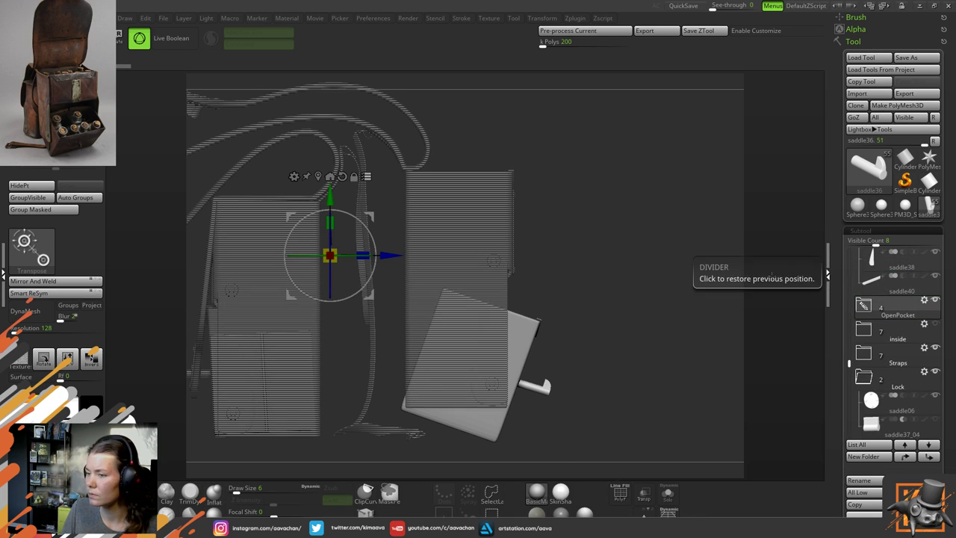
Try to shift the whole open pocket assembly slightly outward along the Z axis
mouse_move(394, 256)
mouse_down()
mouse_move(409, 255)
mouse_move(396, 256)
mouse_up()
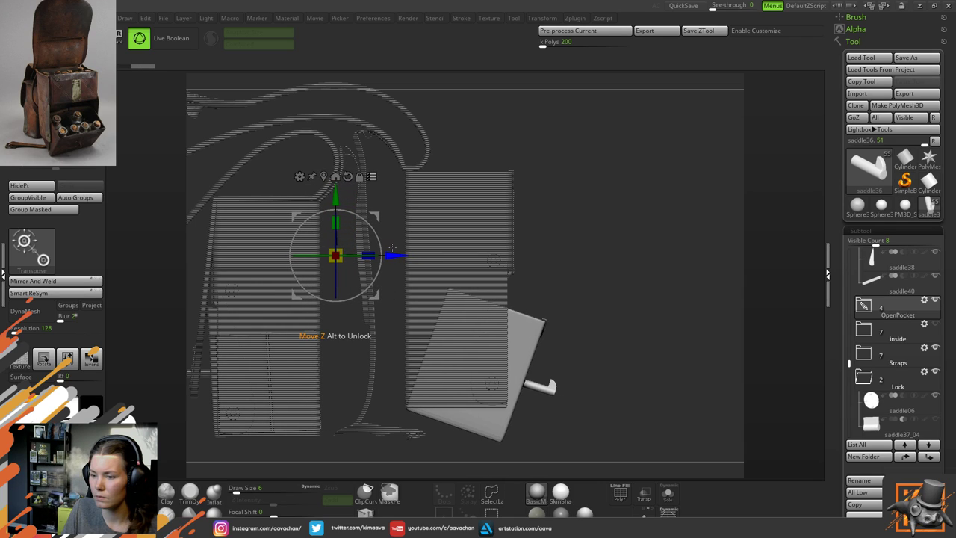
mouse_move(563, 268)
mouse_down()
mouse_move(482, 269)
mouse_move(577, 266)
mouse_up()
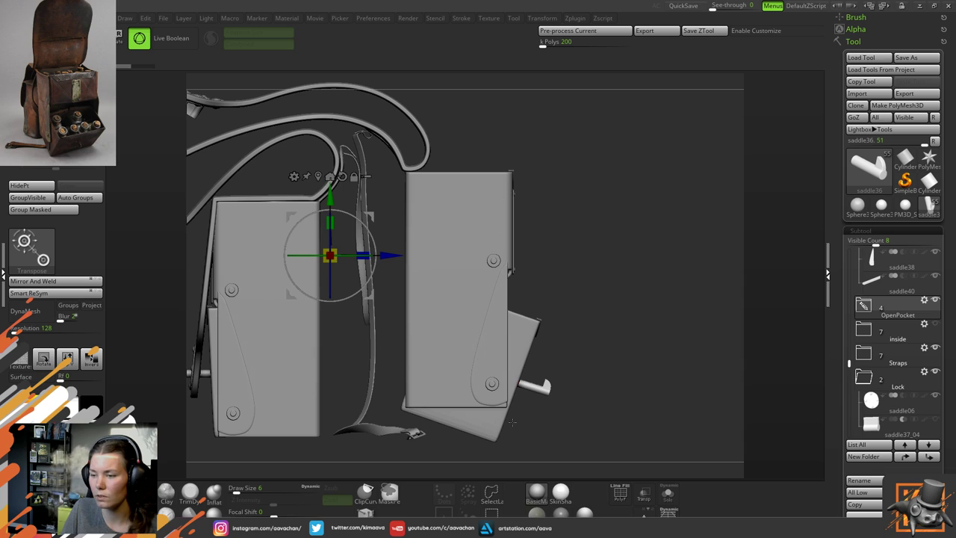
mouse_move(601, 282)
mouse_down()
mouse_move(626, 327)
mouse_move(617, 328)
mouse_move(615, 290)
mouse_up()
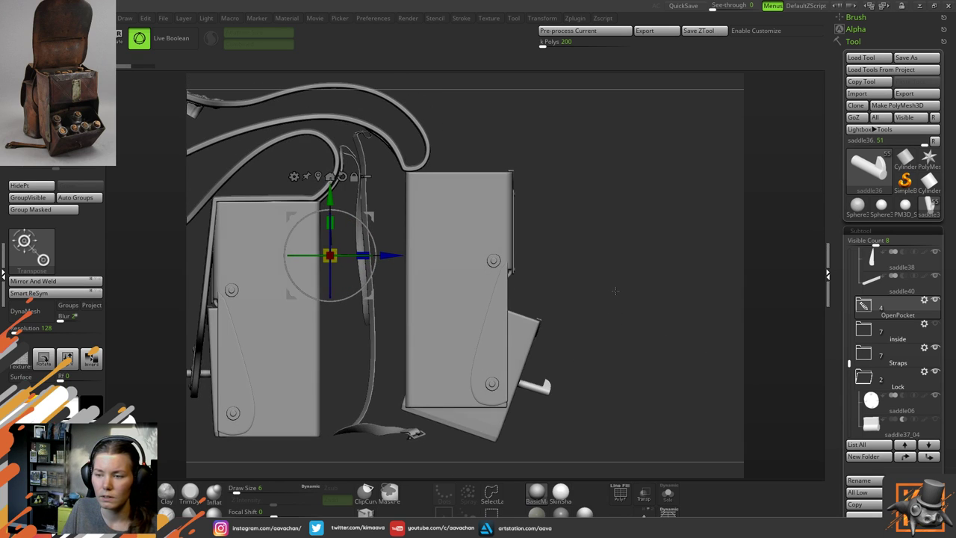
Expand the OpenPocket folder, select the Merged_saddle33 dividers, and examine both bags from several angles with perspective on
click(865, 306)
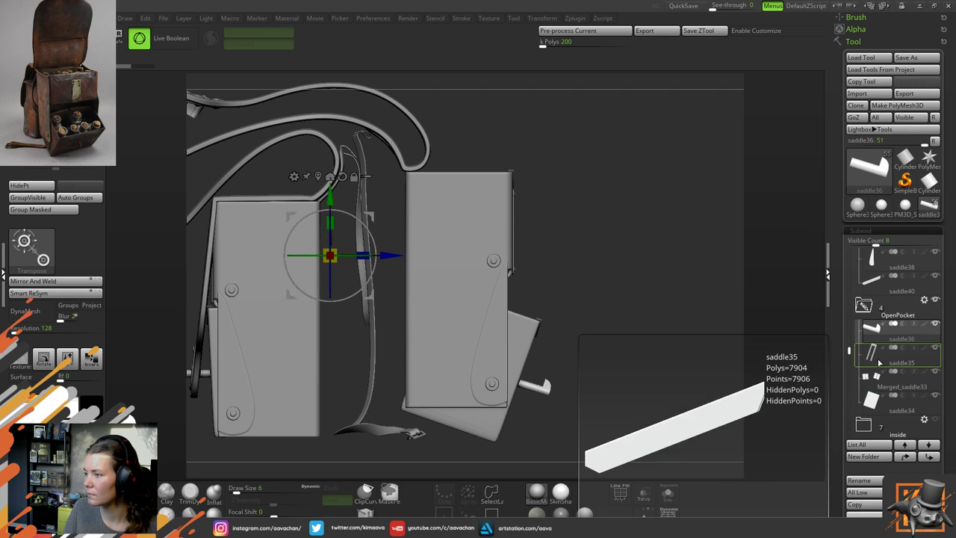
click(875, 383)
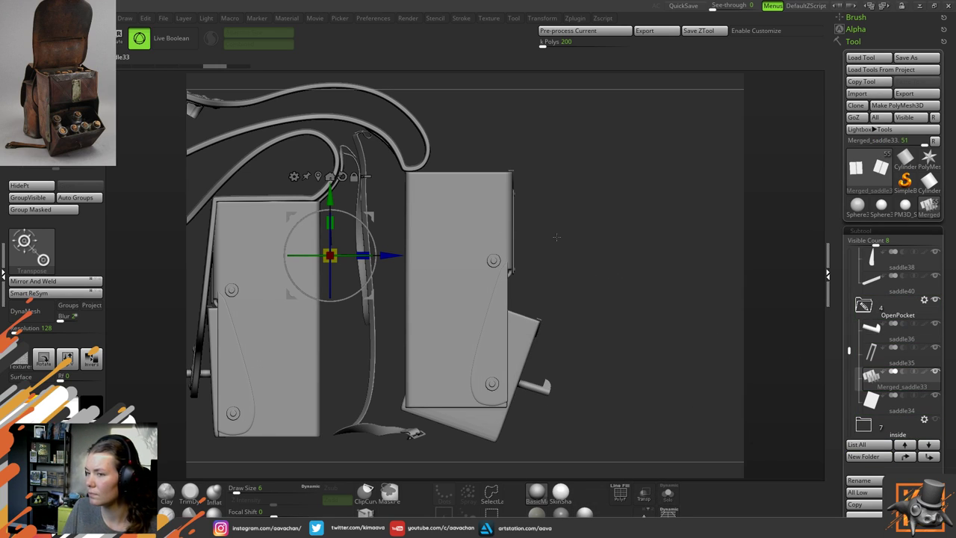
alt+drag(678, 268, 728, 257)
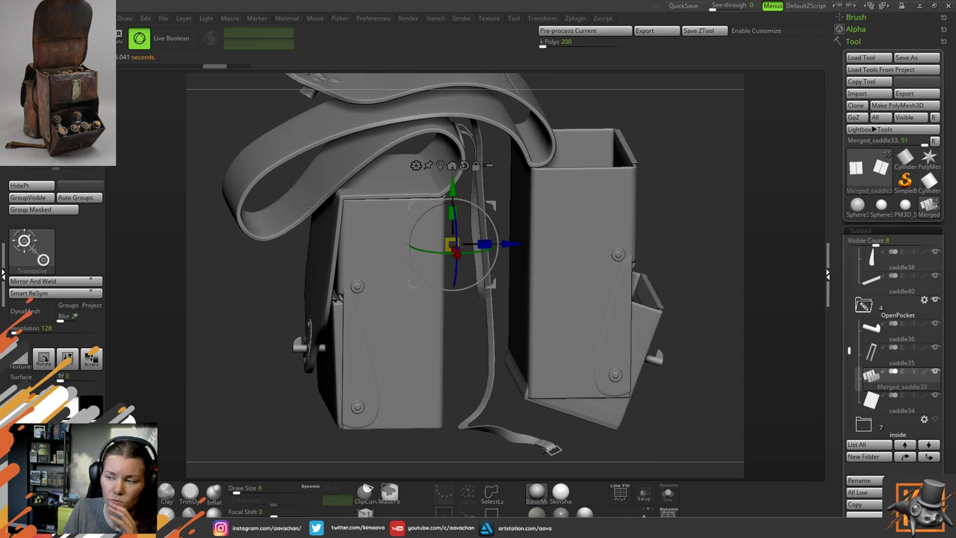
mouse_move(310, 202)
right_down()
mouse_move(314, 191)
mouse_move(306, 213)
right_up()
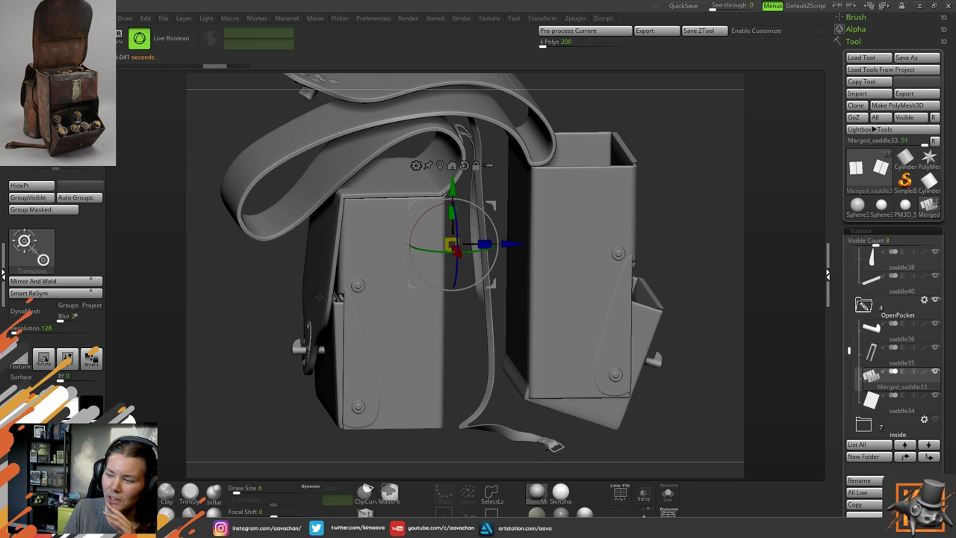
click(667, 513)
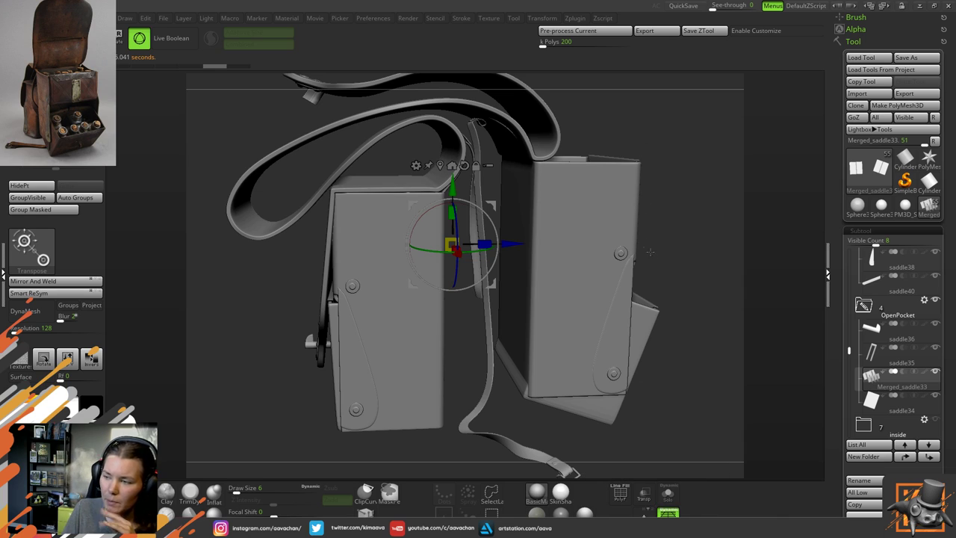
key(q)
key(w)
right_drag(676, 270, 667, 268)
drag(665, 267, 292, 148)
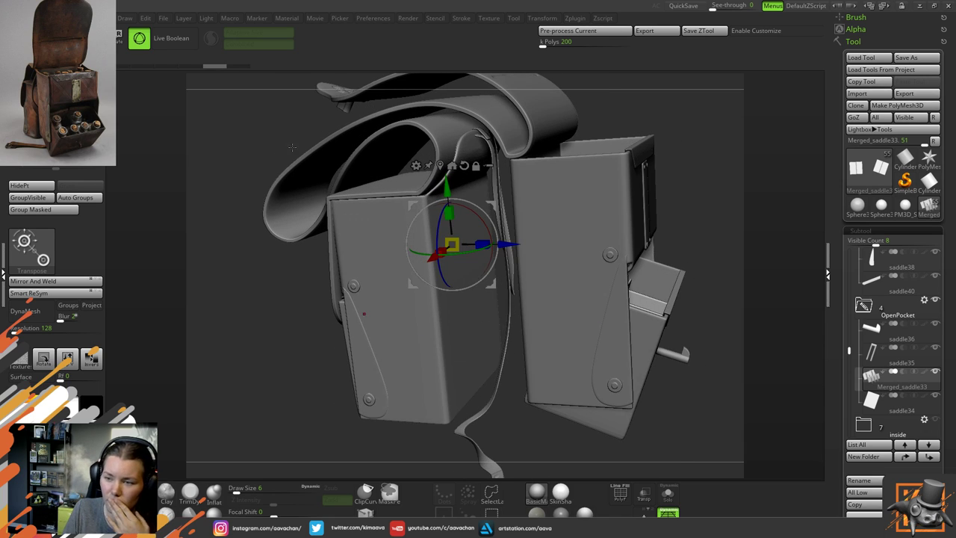
Select the rolled flap saddle05 and saddle37_03, examine both bags with the flap hidden, and show the flap again
alt+click(348, 173)
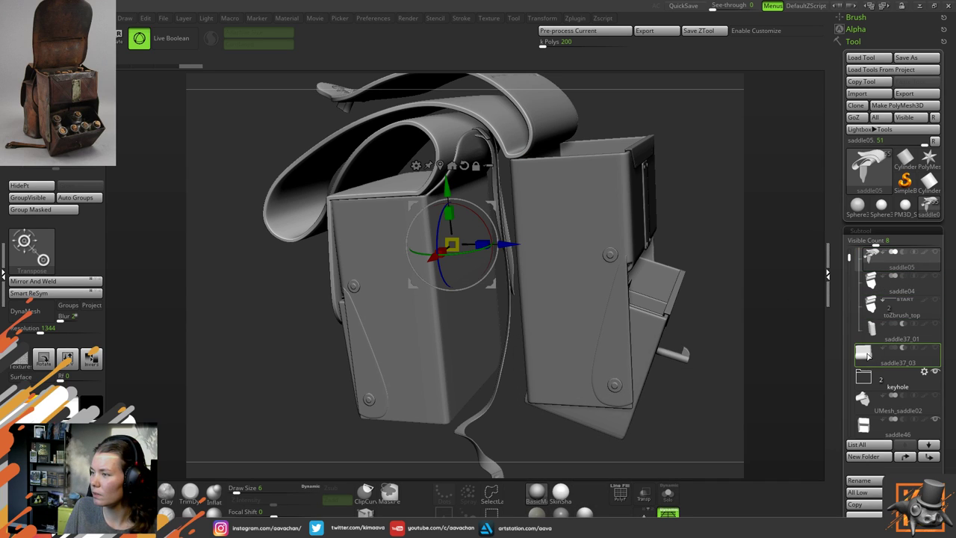
click(869, 354)
drag(612, 81, 685, 135)
right_drag(651, 209, 663, 191)
drag(663, 190, 485, 230)
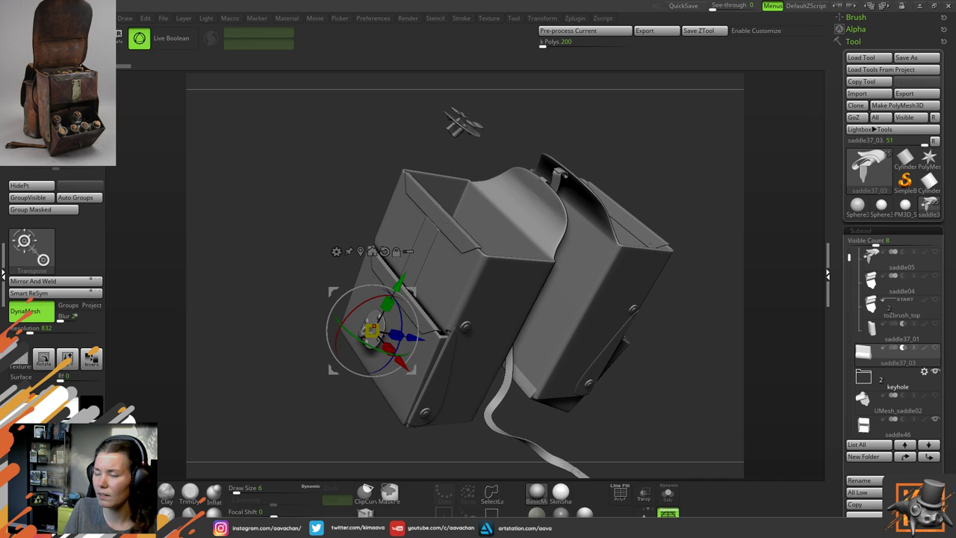
mouse_move(678, 173)
mouse_down()
mouse_move(630, 150)
mouse_move(644, 155)
mouse_move(711, 135)
mouse_up()
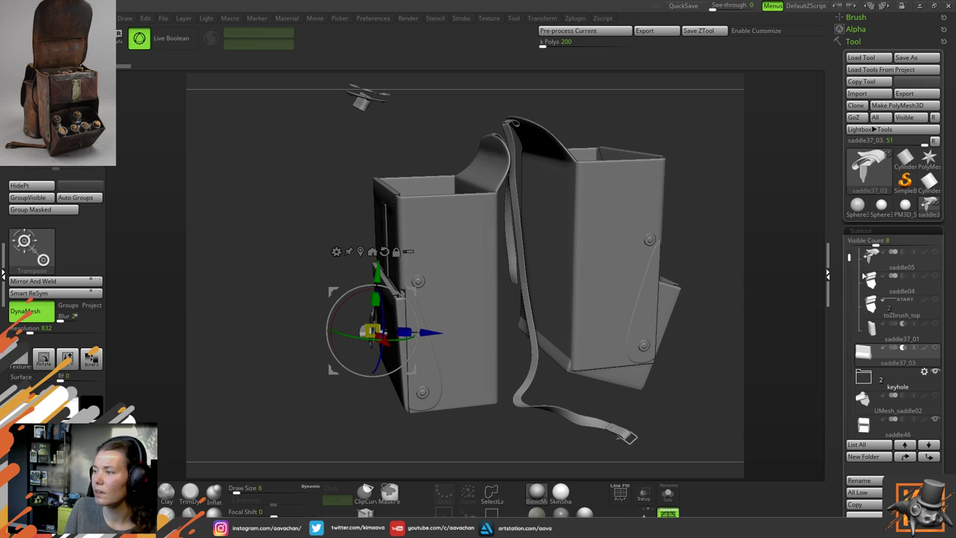
mouse_move(882, 348)
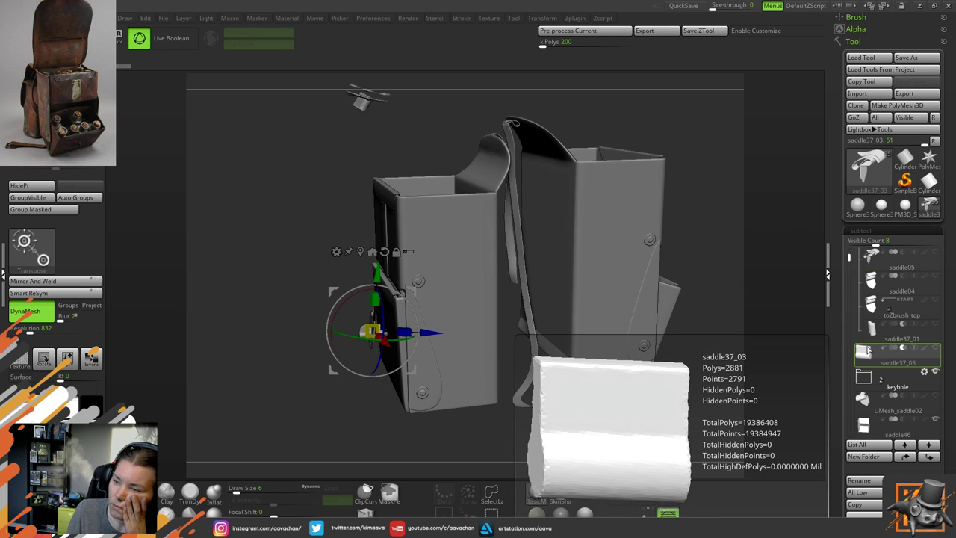
drag(702, 202, 699, 234)
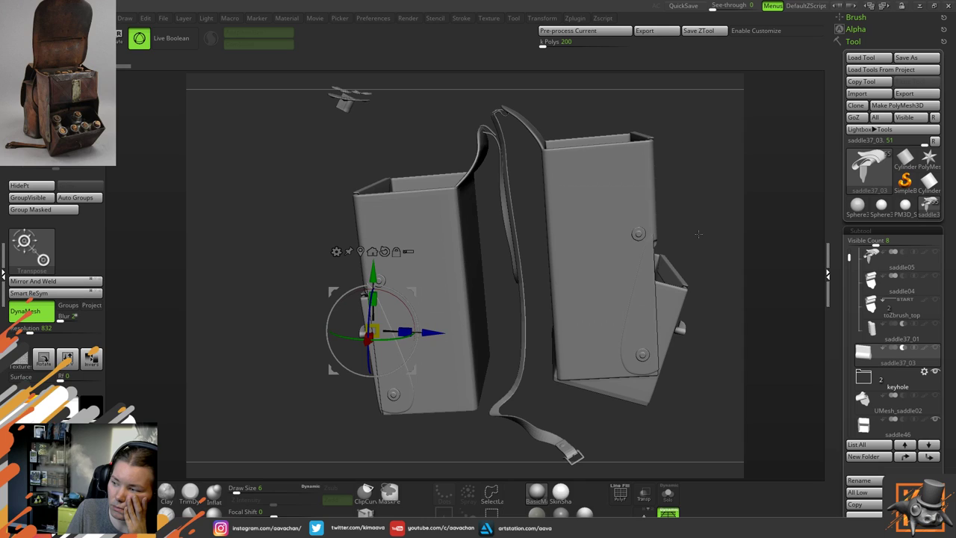
click(934, 252)
Select the Merged_saddle33 dividers inside the OpenPocket folder and delete that subtool
drag(850, 258, 848, 351)
click(866, 259)
click(905, 330)
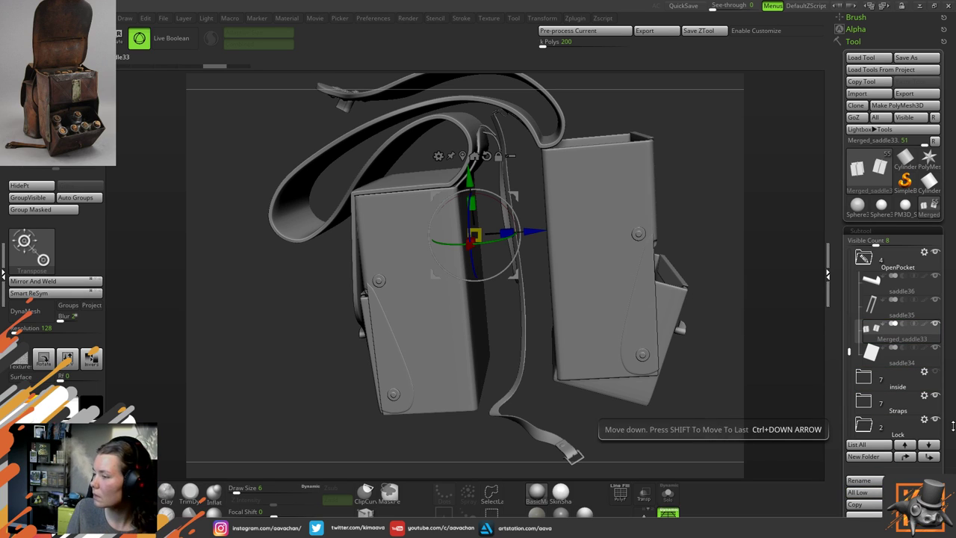
drag(953, 438, 954, 398)
scroll(954, 397, down, 1)
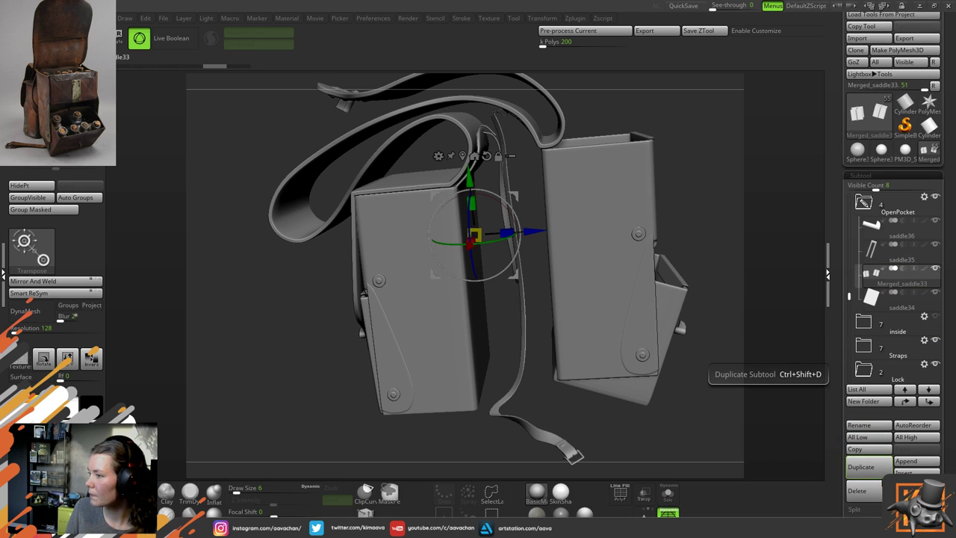
click(864, 494)
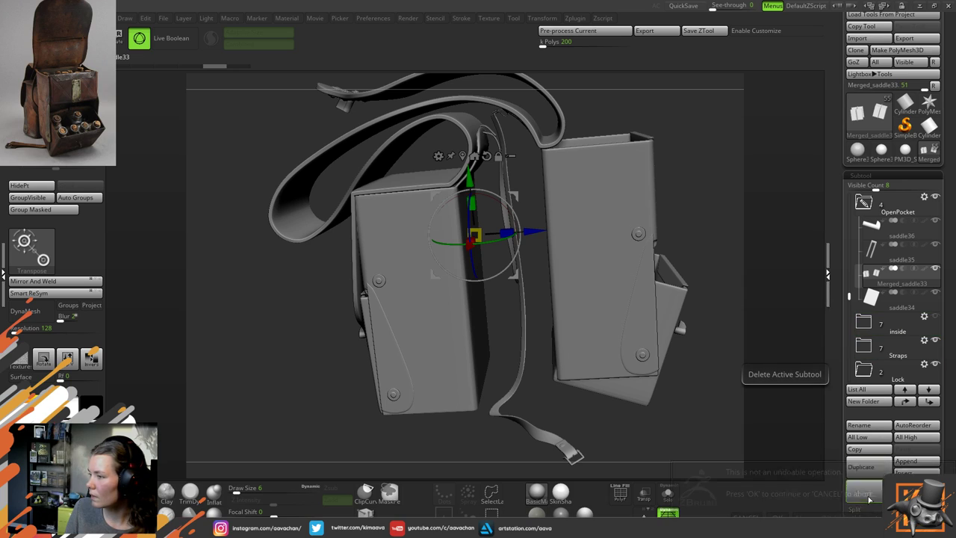
click(777, 517)
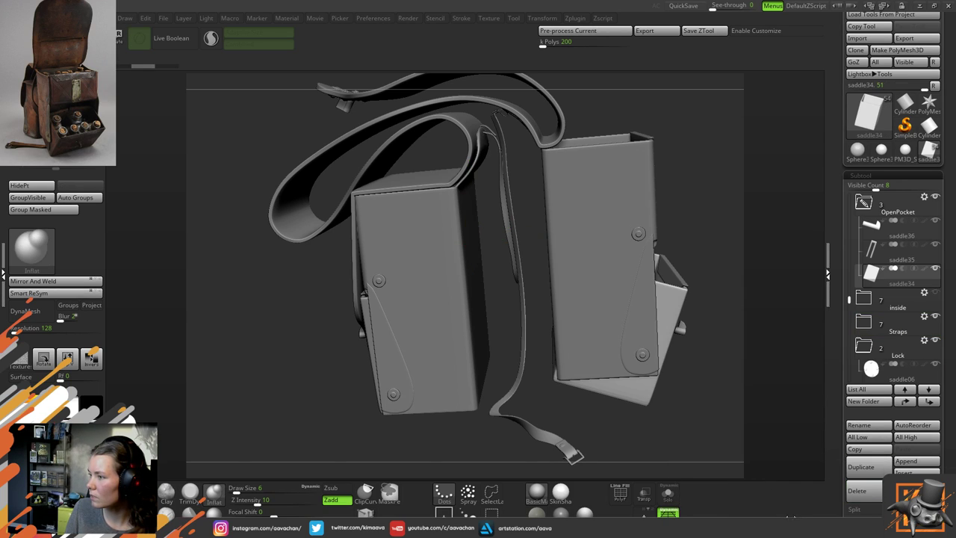
Show the inside folder with its parts, check the dividers within the open pocket, and collapse the folder
click(863, 299)
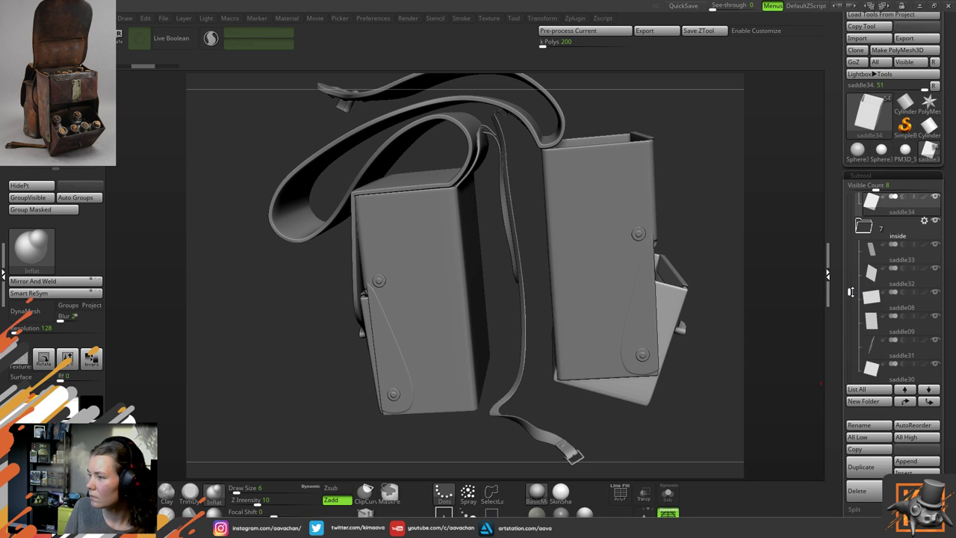
drag(850, 292, 849, 280)
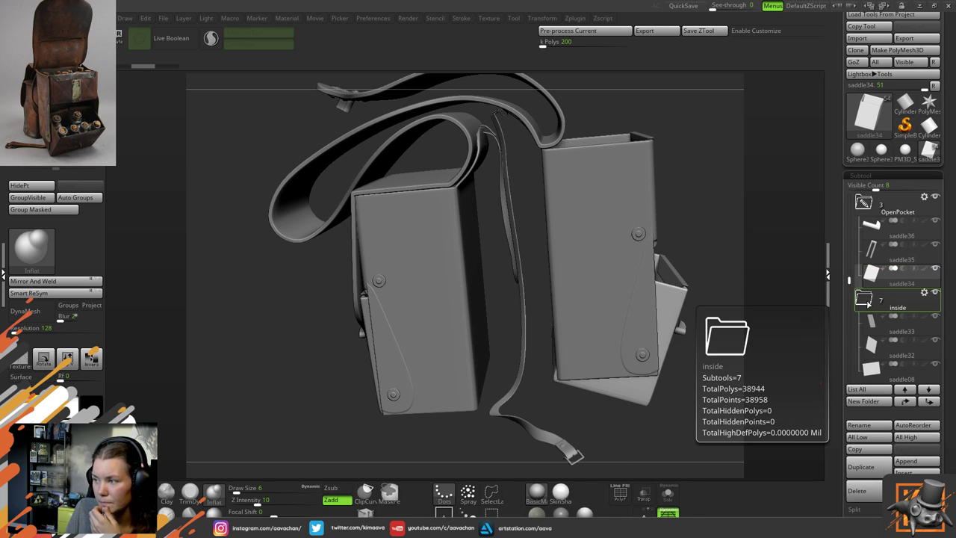
drag(692, 255, 588, 348)
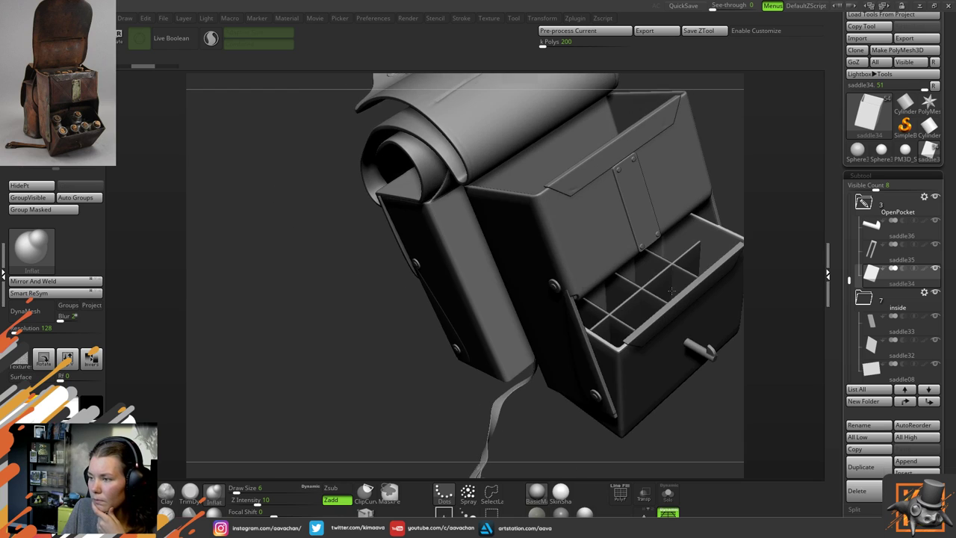
drag(672, 290, 589, 380)
click(863, 298)
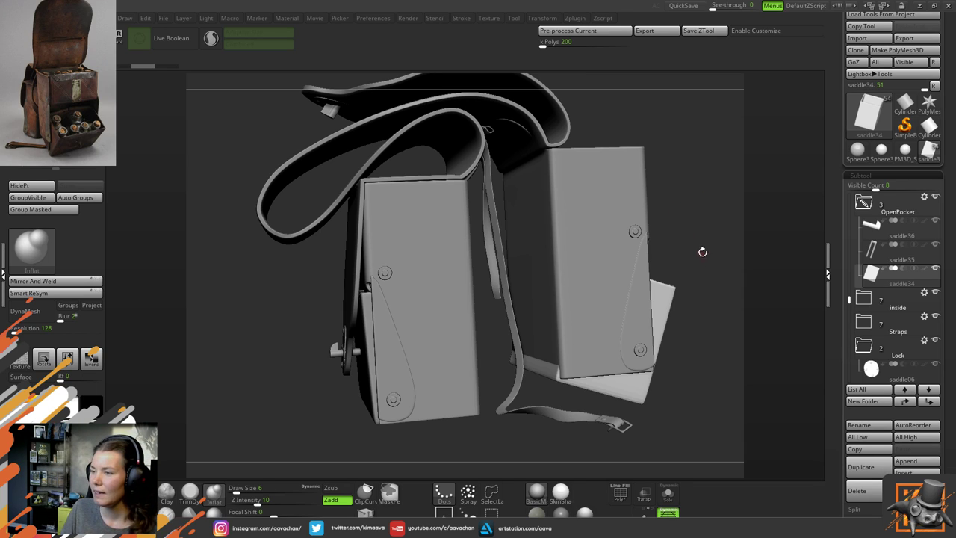
Examine the open bag from the side and front, and select its main body saddle45 in the subtool list
drag(702, 251, 694, 274)
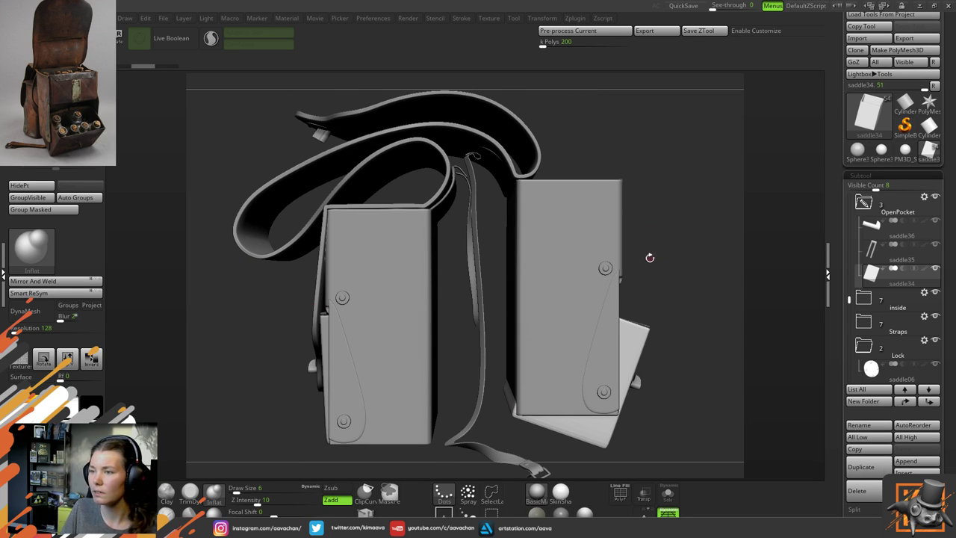
drag(650, 258, 625, 239)
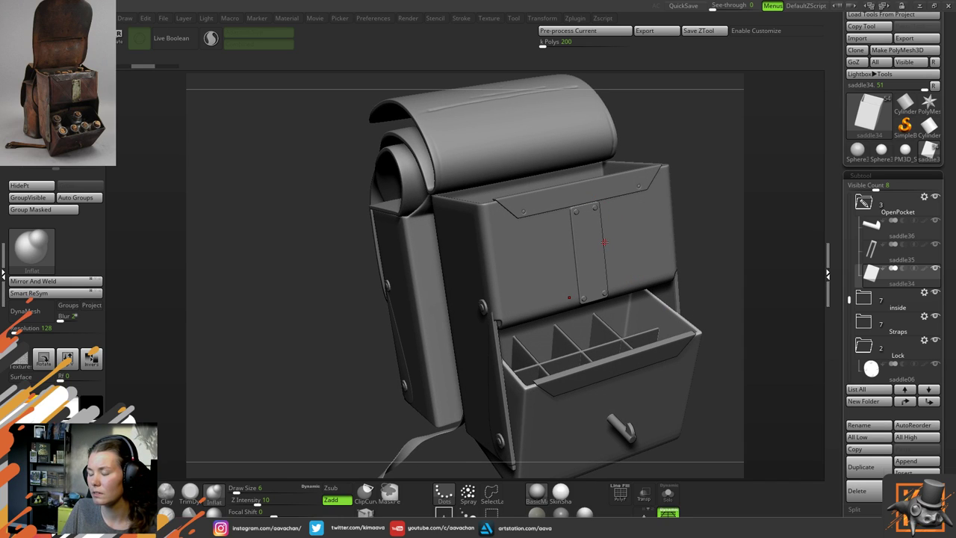
drag(355, 338, 537, 215)
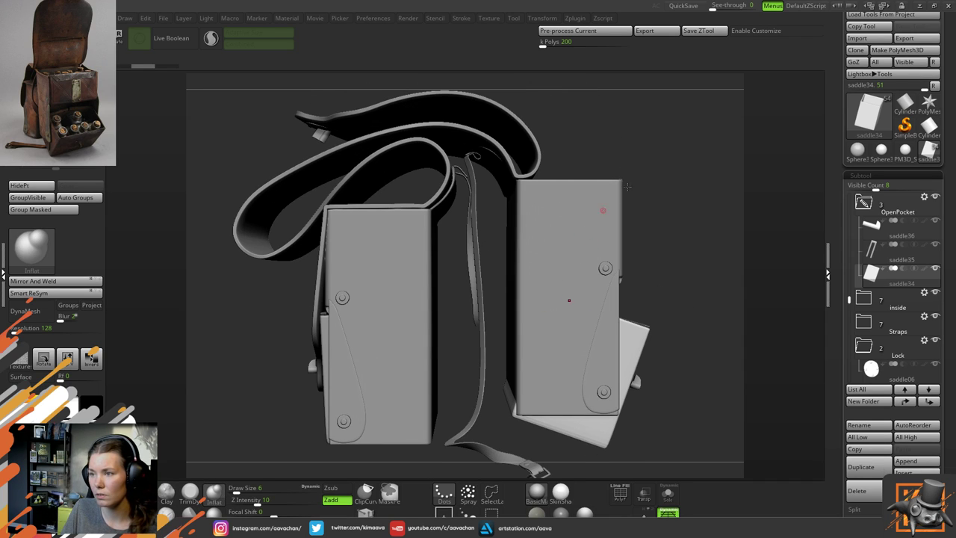
mouse_move(670, 162)
mouse_down()
mouse_move(670, 182)
mouse_move(678, 167)
mouse_move(664, 171)
mouse_up()
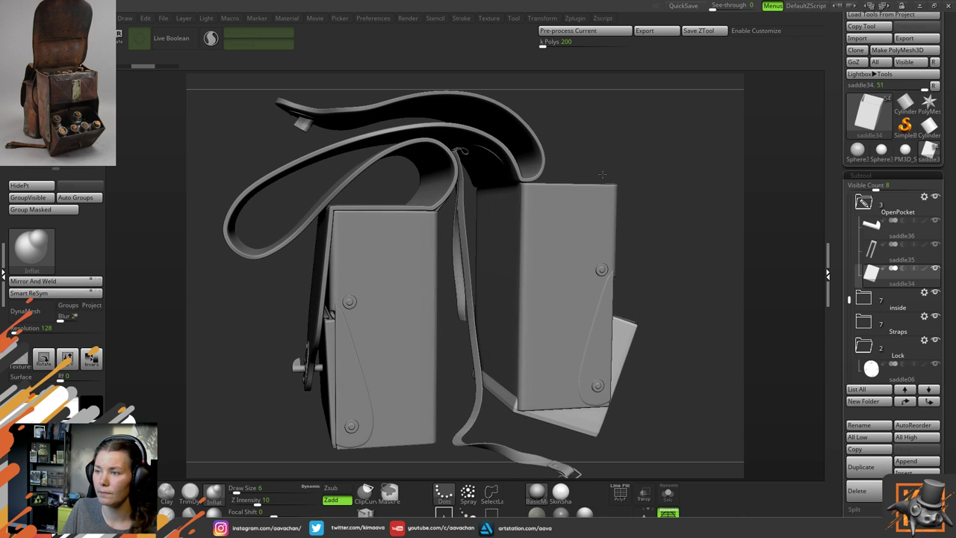
alt+drag(592, 133, 590, 182)
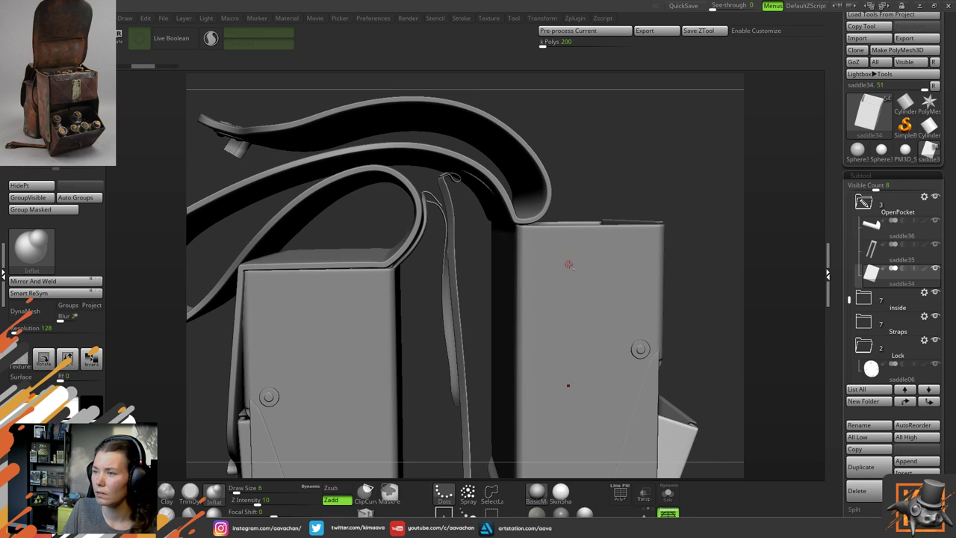
alt+click(569, 265)
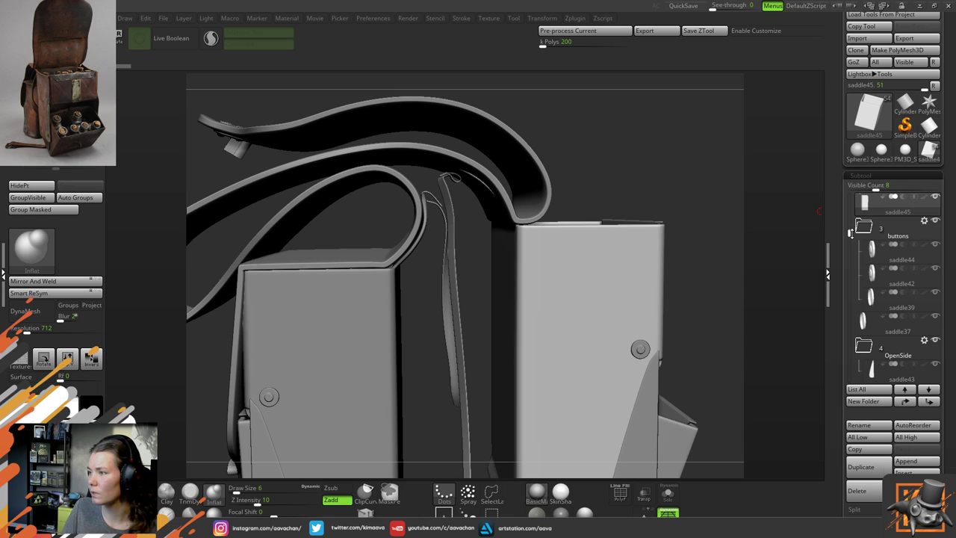
drag(850, 233, 849, 203)
mouse_move(863, 300)
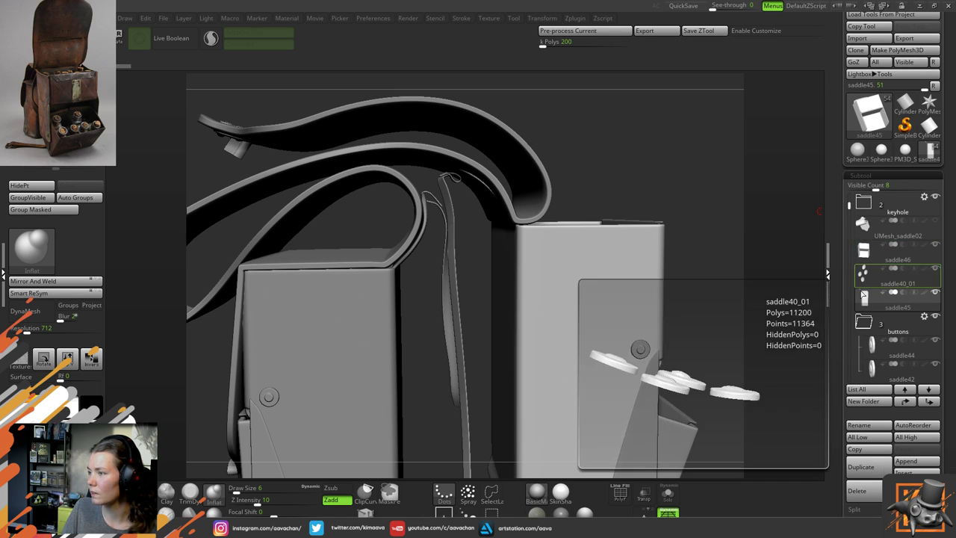
Check the neighbouring subtools saddle46 and saddle40_01, reselect the bag body saddle45, and collapse the buttons folder
drag(695, 285, 651, 308)
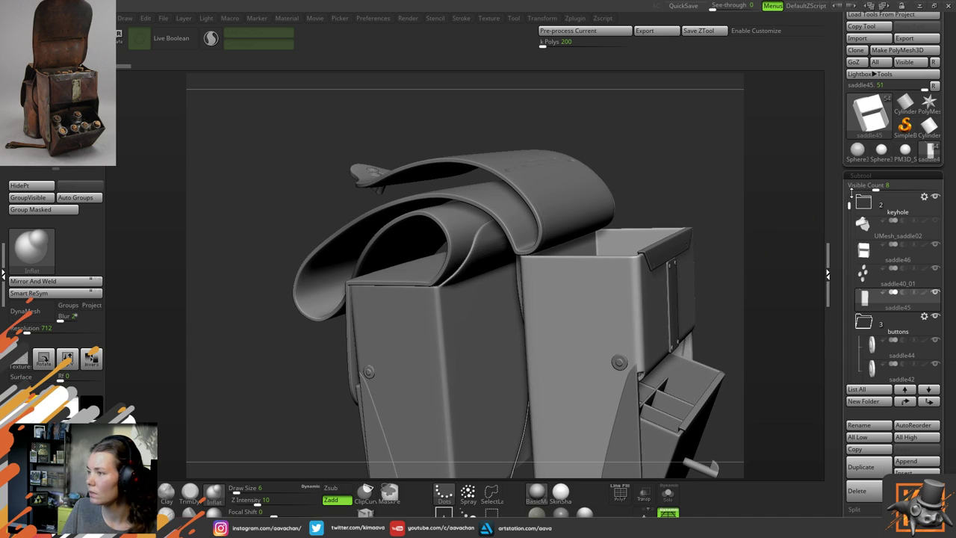
click(865, 252)
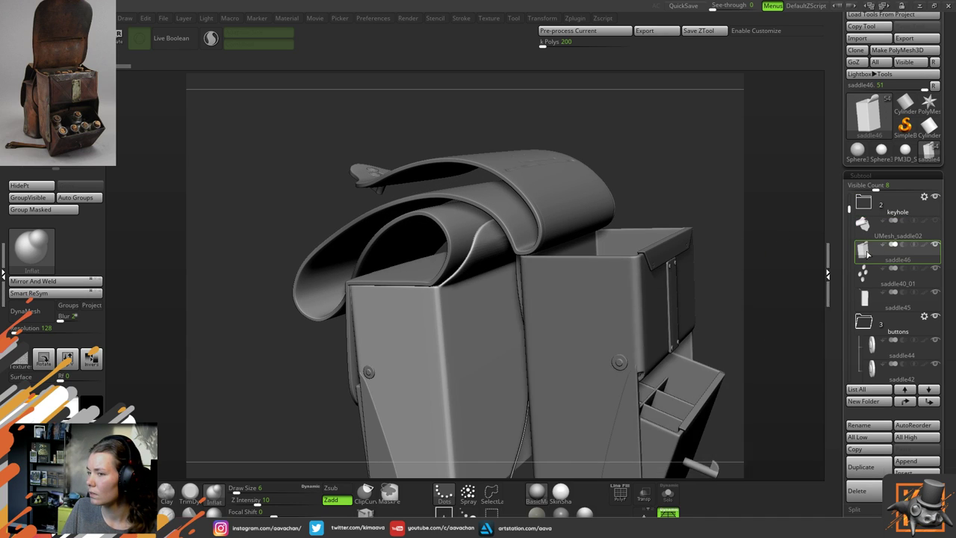
mouse_move(862, 274)
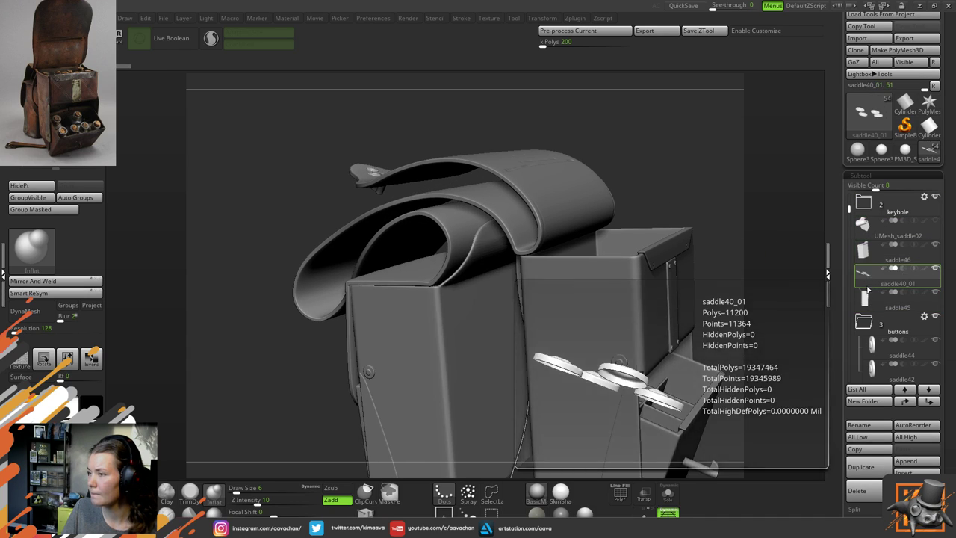
click(864, 297)
alt+drag(703, 217, 692, 112)
click(863, 323)
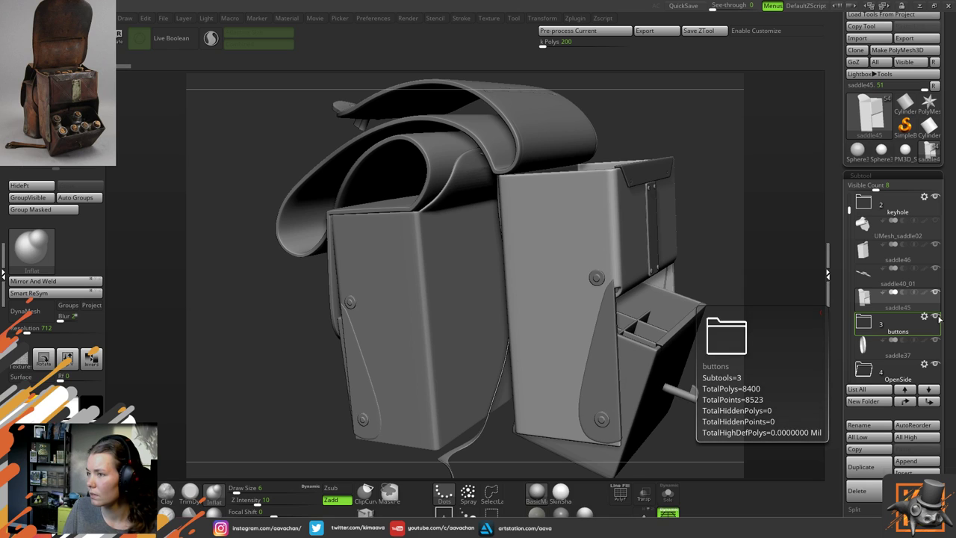
Shift the open bag's body saddle45 slightly inward along the Z axis in a straight side view without perspective
shift+drag(722, 166, 687, 193)
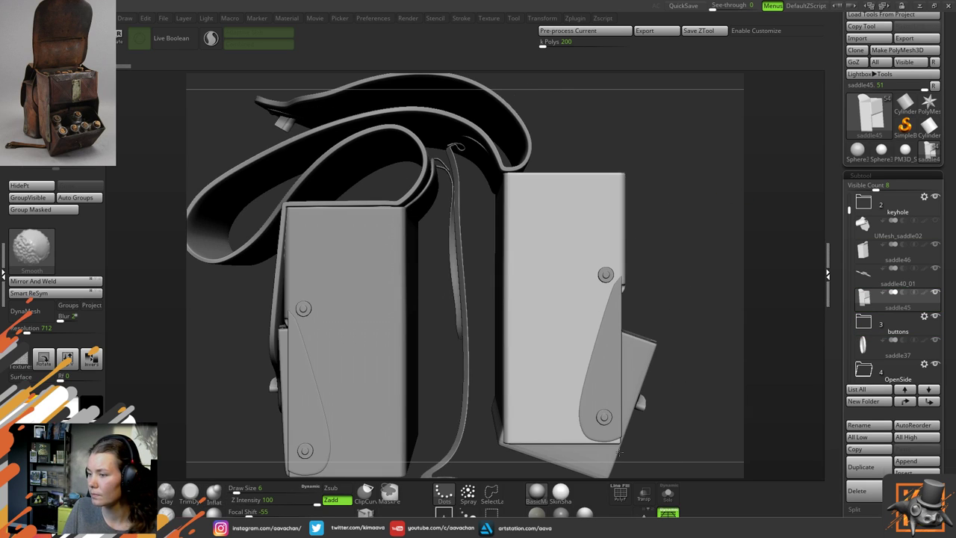
click(668, 510)
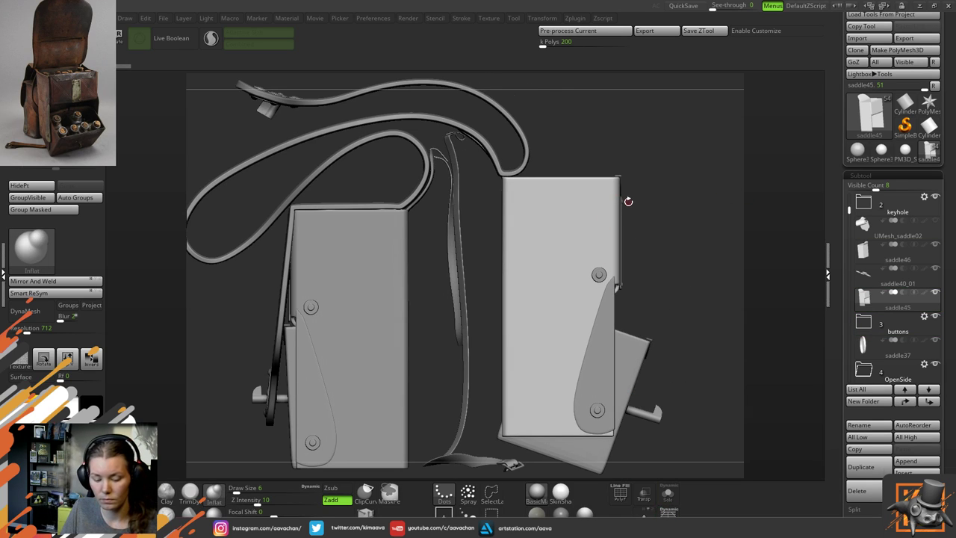
key(w)
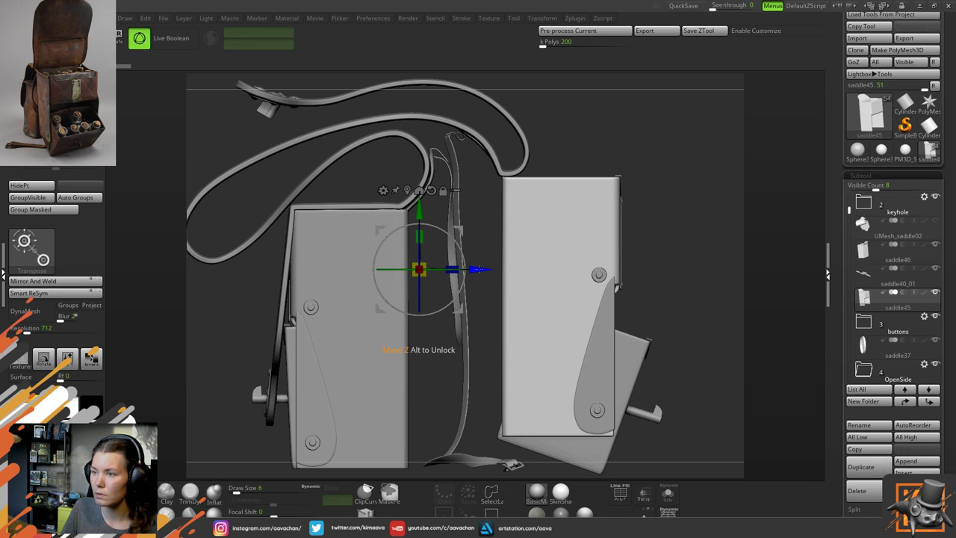
drag(479, 269, 473, 269)
Shift the upper front trim saddle40 and the front strip saddle41 inward along the Z axis to meet the moved body
alt+click(616, 180)
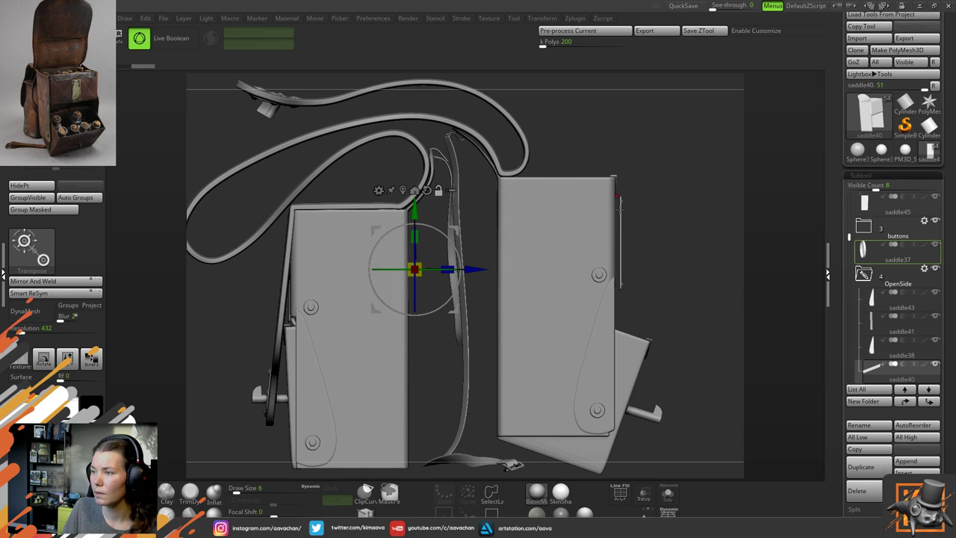
alt+click(619, 210)
drag(482, 269, 475, 269)
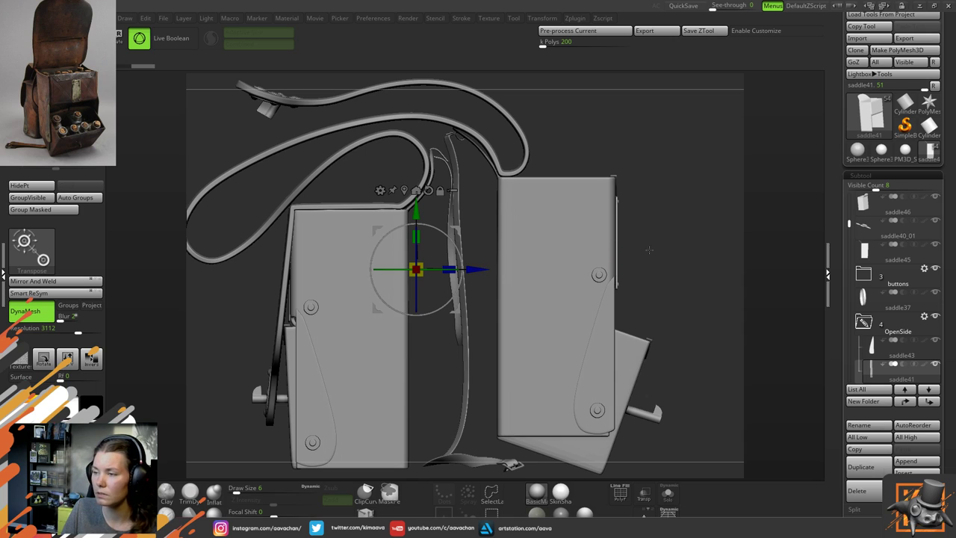
Center the transform gizmo on the open bag's front strip saddle41 and nudge the strip slightly along the Z axis
drag(648, 249, 557, 224)
click(439, 190)
click(404, 190)
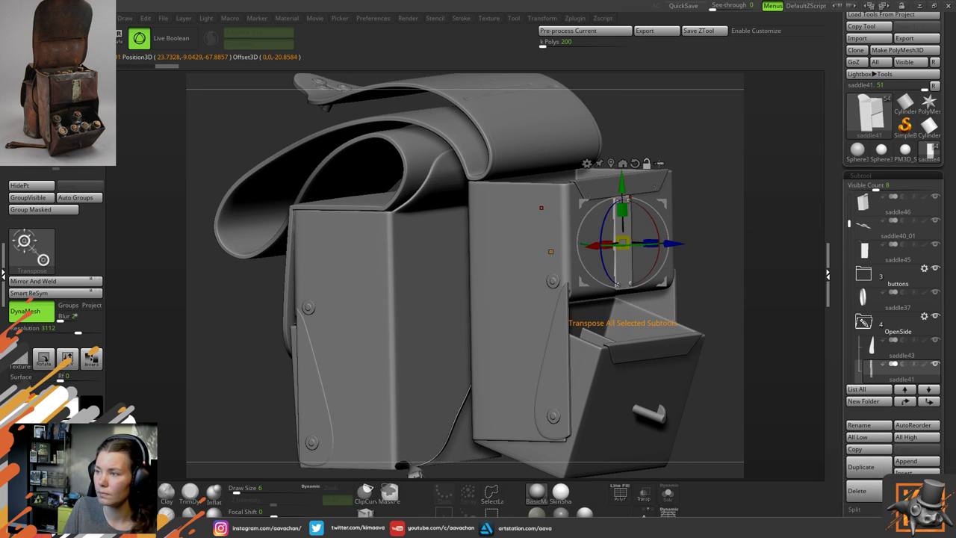
click(647, 163)
ctrl+right_drag(629, 198, 712, 198)
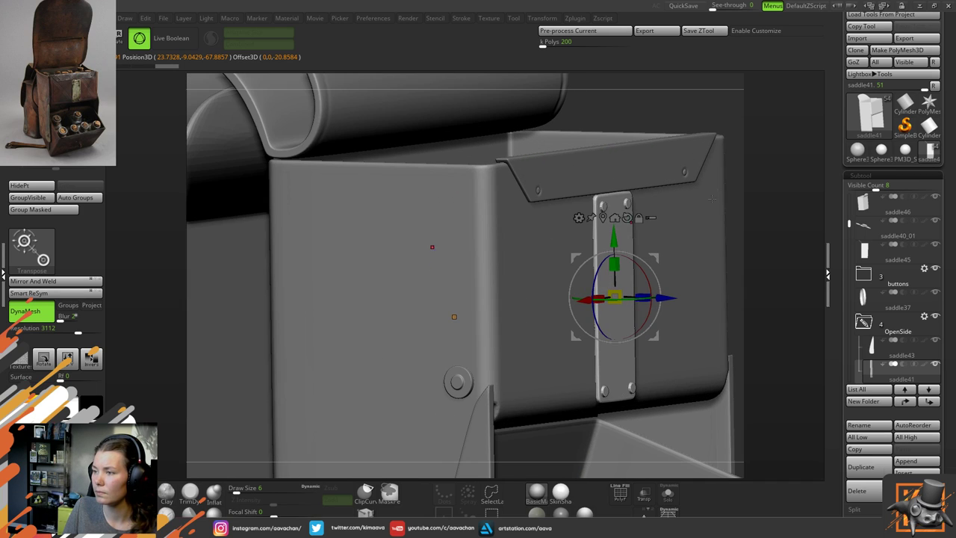
drag(742, 193, 683, 288)
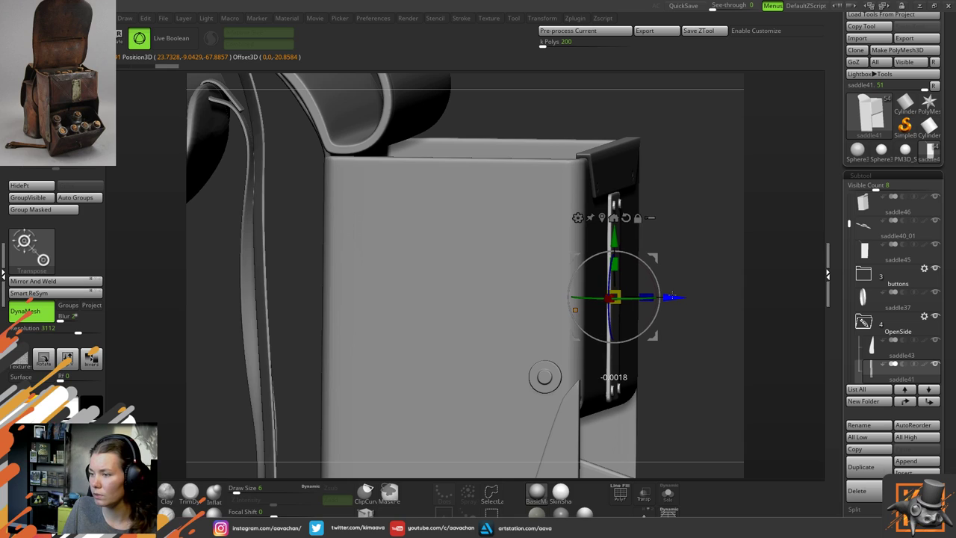
Select the upper front trim saddle40, save the project, and check the trim's fit from the side
alt+click(622, 170)
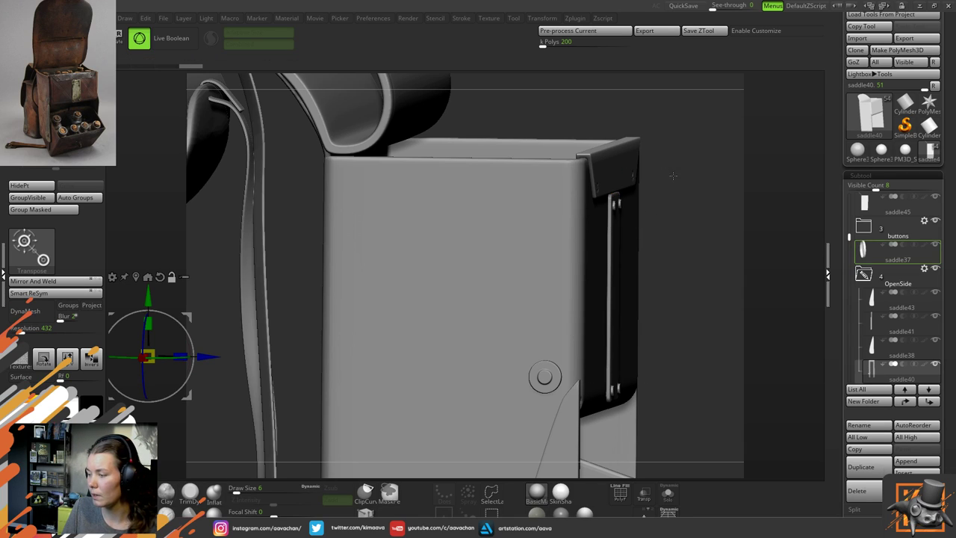
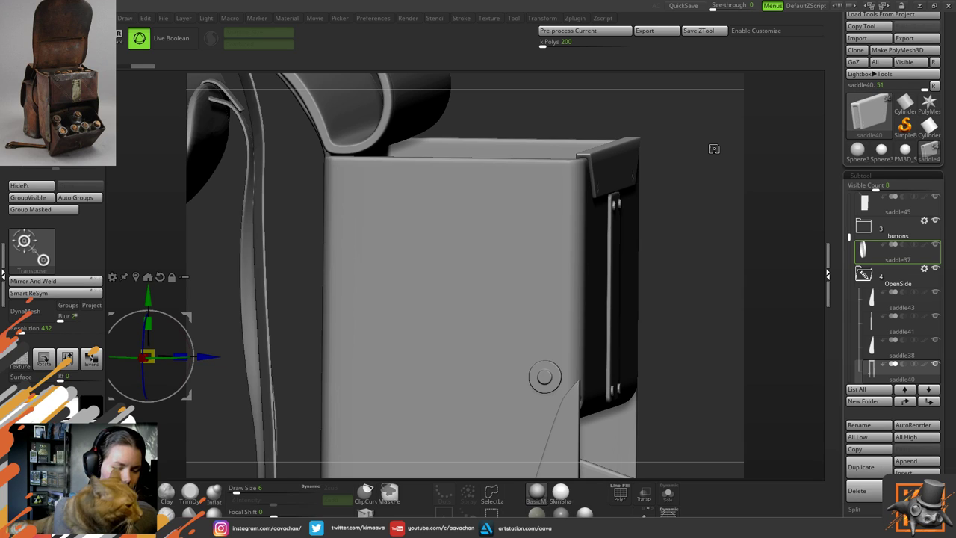
key(ctrl+s)
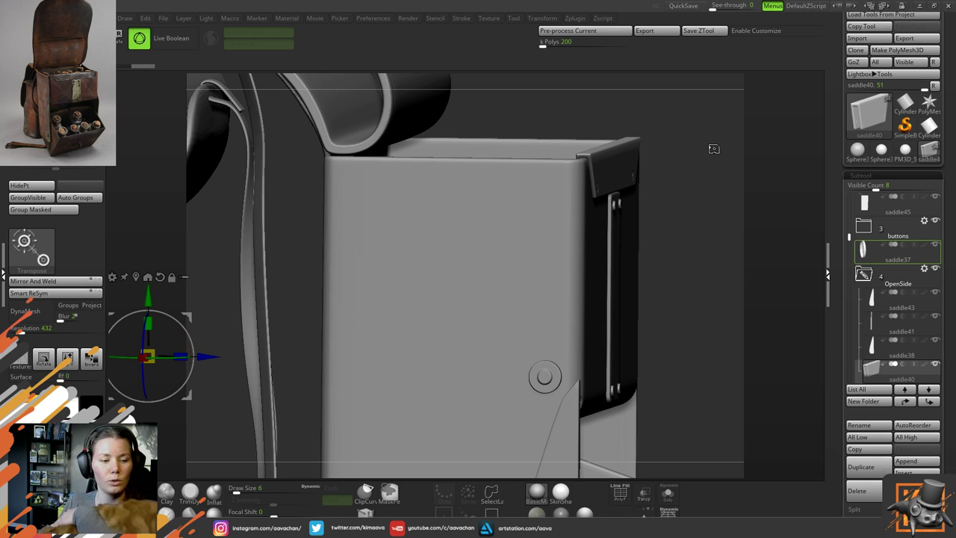
ctrl+right_drag(713, 149, 713, 164)
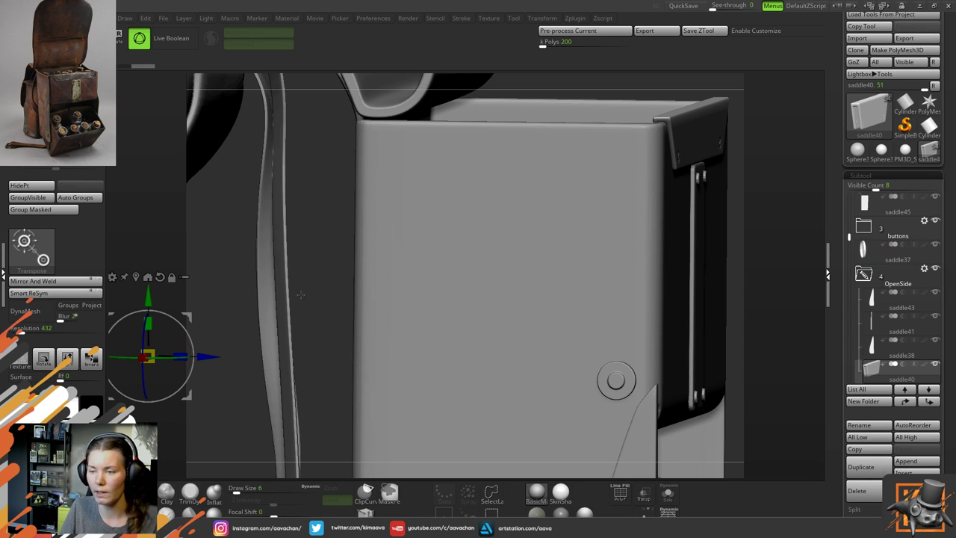
right_drag(300, 294, 266, 189)
alt+right_drag(449, 224, 624, 170)
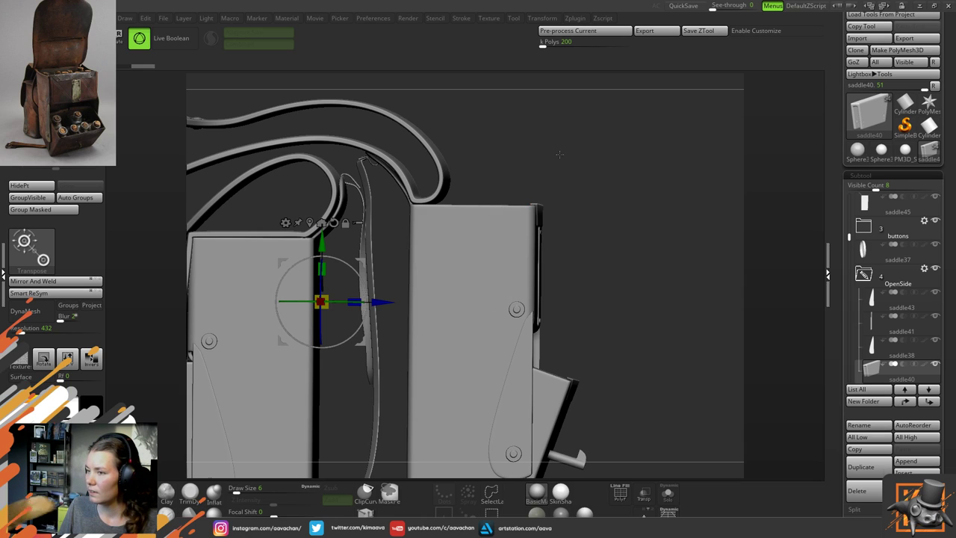
right_drag(559, 156, 567, 156)
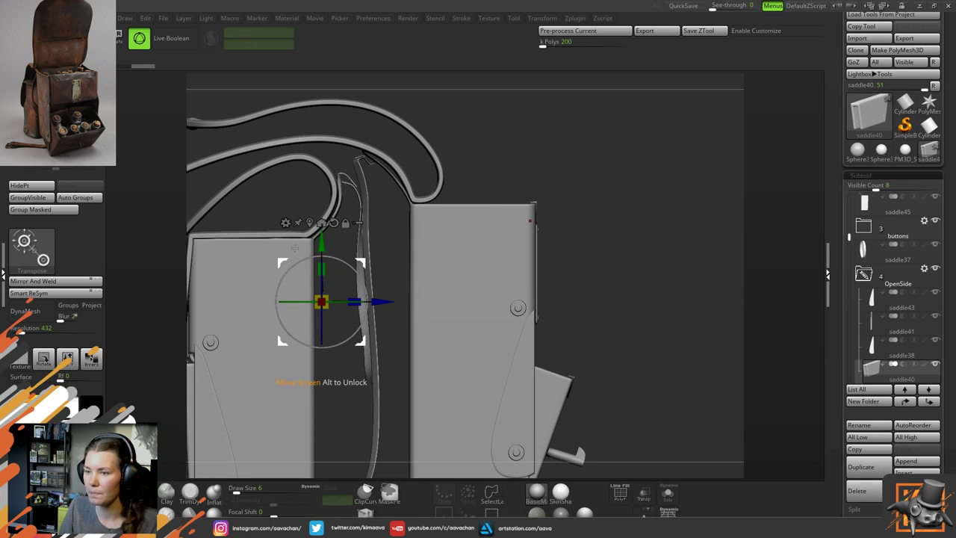
drag(515, 197, 584, 243)
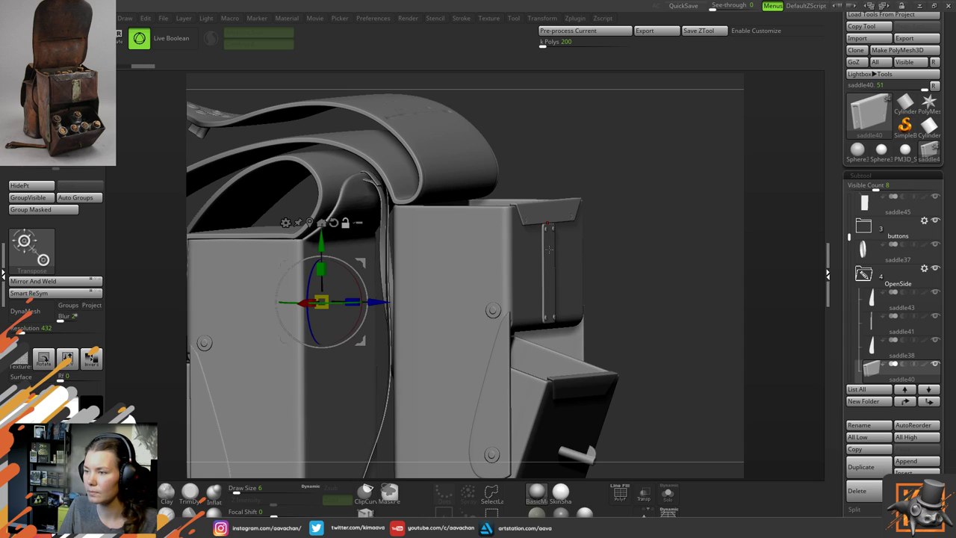
Reselect the front strip saddle41 and fine-tune its Z position against the open bag's front face
alt+click(546, 258)
mouse_move(651, 214)
shift+mouse_down()
mouse_move(660, 203)
mouse_move(646, 242)
shift+mouse_up()
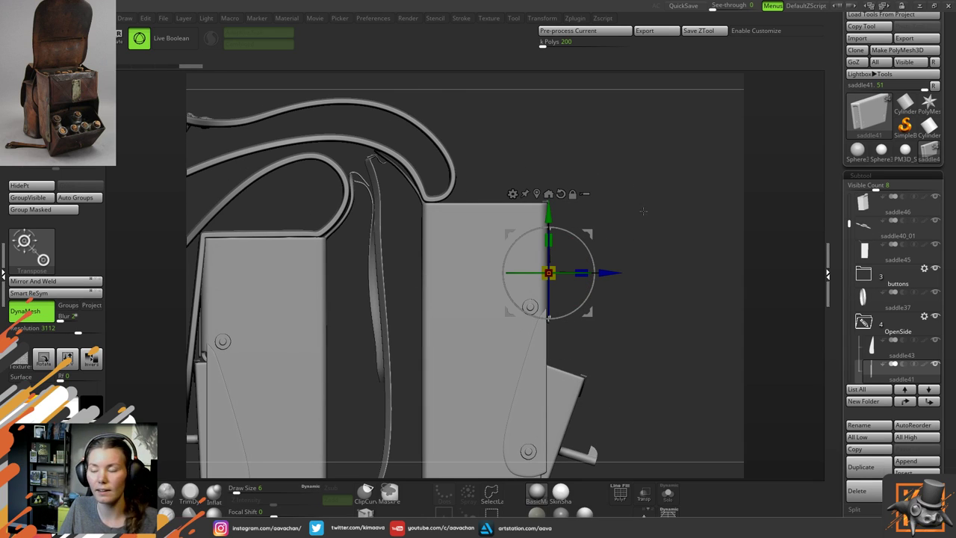
mouse_move(636, 214)
mouse_down()
mouse_move(651, 237)
mouse_move(721, 196)
mouse_up()
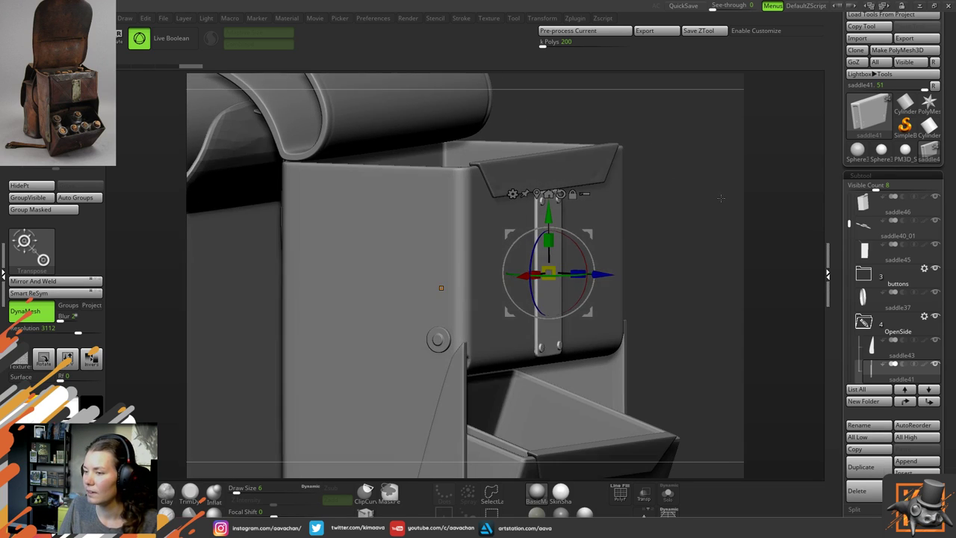
drag(578, 275, 623, 274)
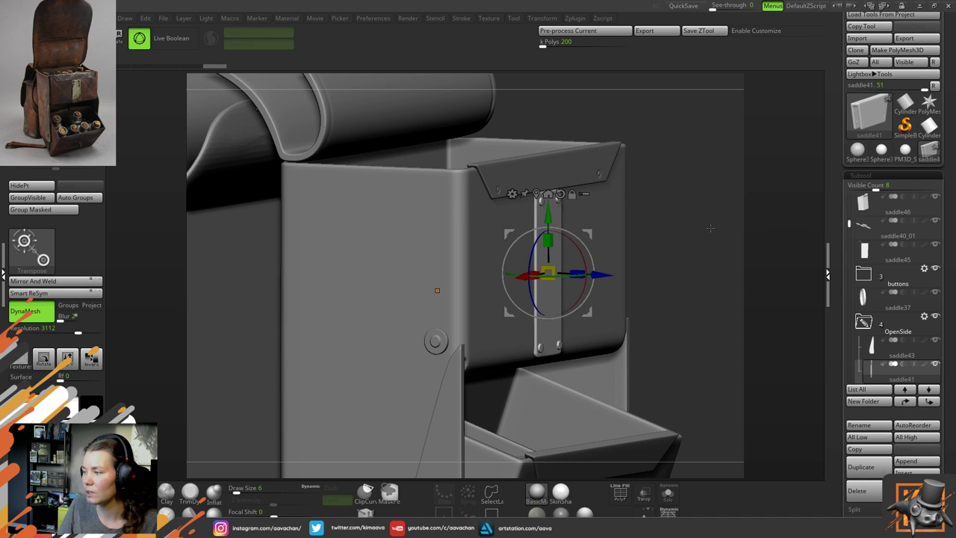
drag(713, 228, 746, 218)
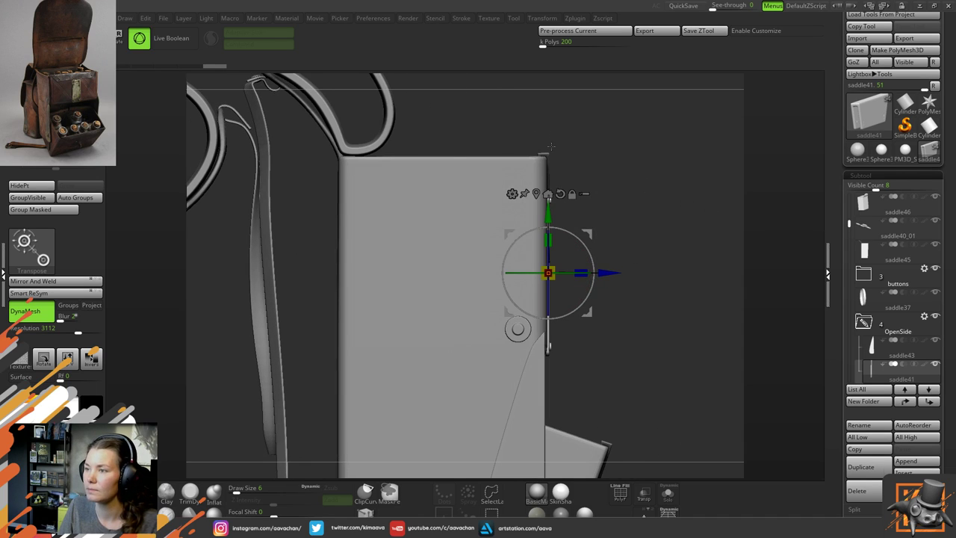
Center the gizmo on the upper front trim saddle40, check its alignment in side view, and return to Draw mode
alt+click(539, 179)
drag(281, 270, 230, 284)
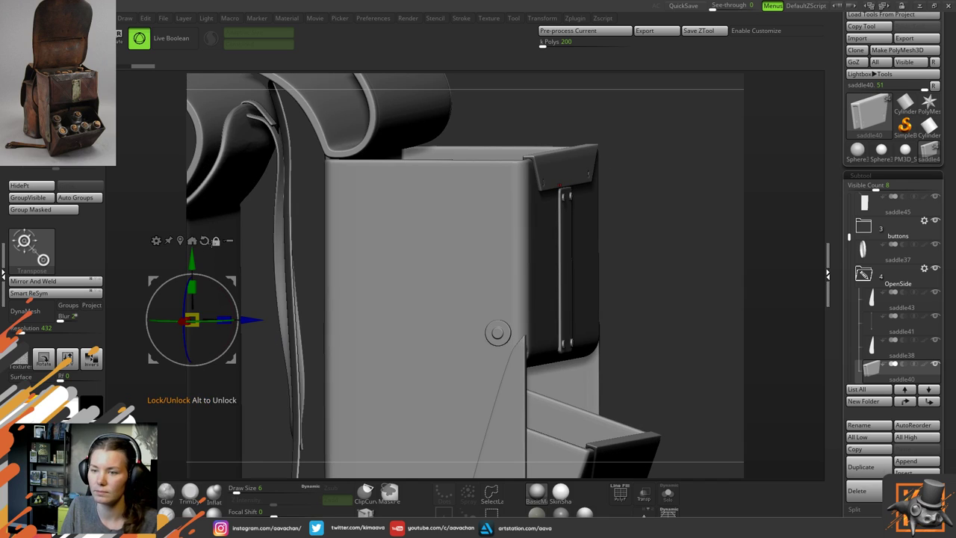
click(216, 241)
click(180, 240)
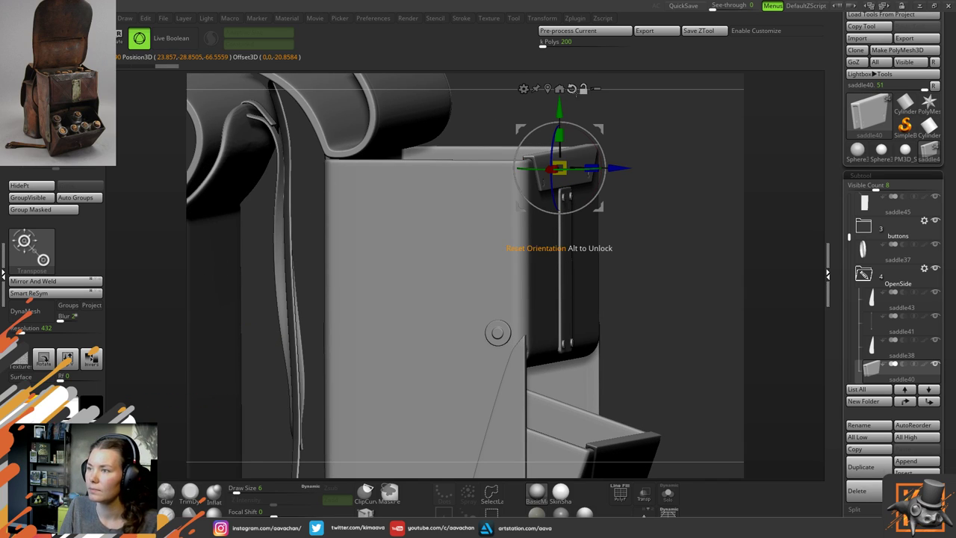
alt+drag(690, 155, 666, 198)
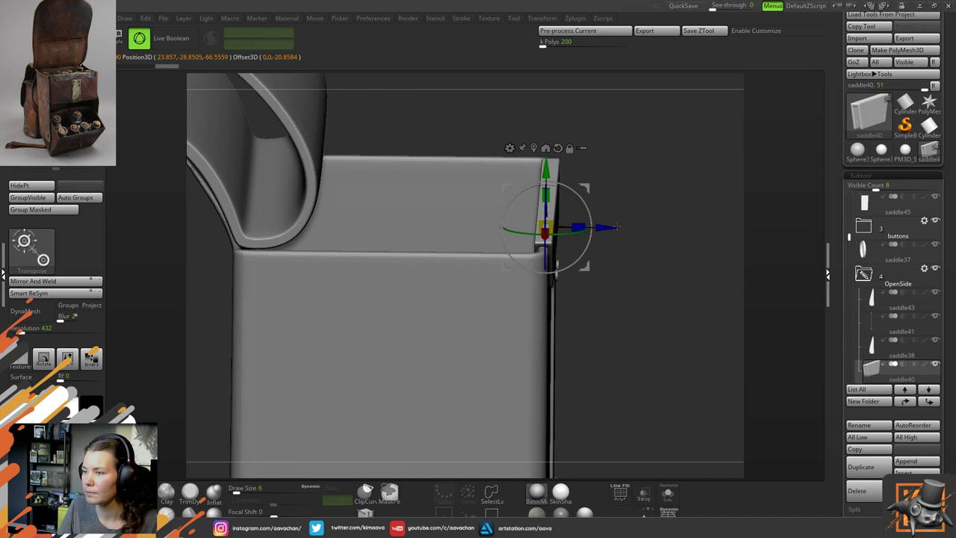
mouse_move(627, 274)
alt+mouse_down()
mouse_move(627, 262)
mouse_move(630, 303)
alt+mouse_up()
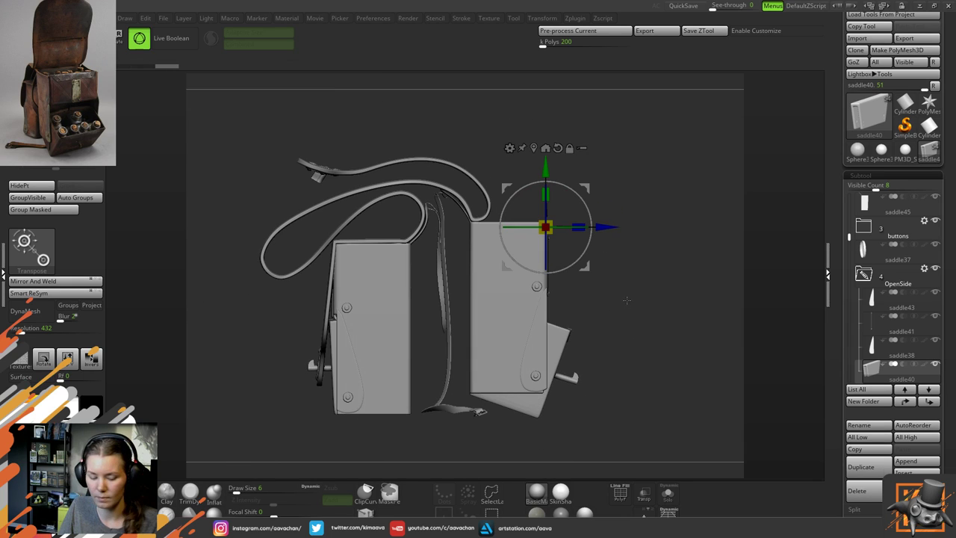
key(q)
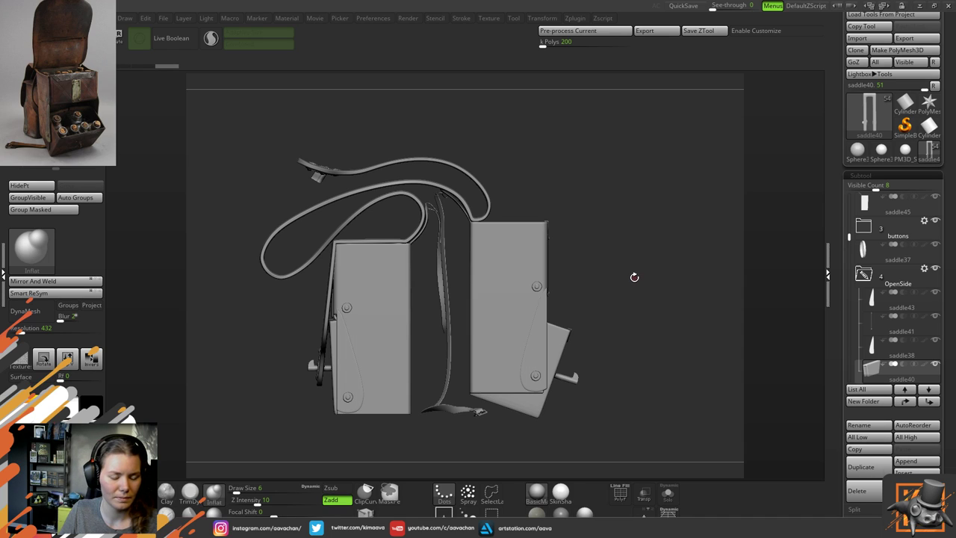
Turn perspective back on and select the closed bag's side gusset saddle15, framing it up close
alt+drag(608, 257, 590, 189)
drag(630, 264, 526, 320)
click(667, 513)
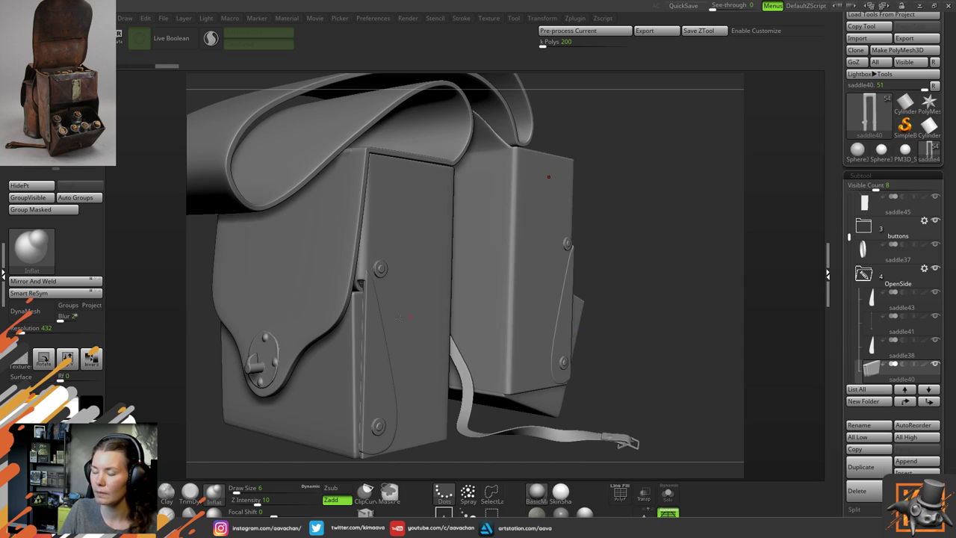
alt+click(380, 336)
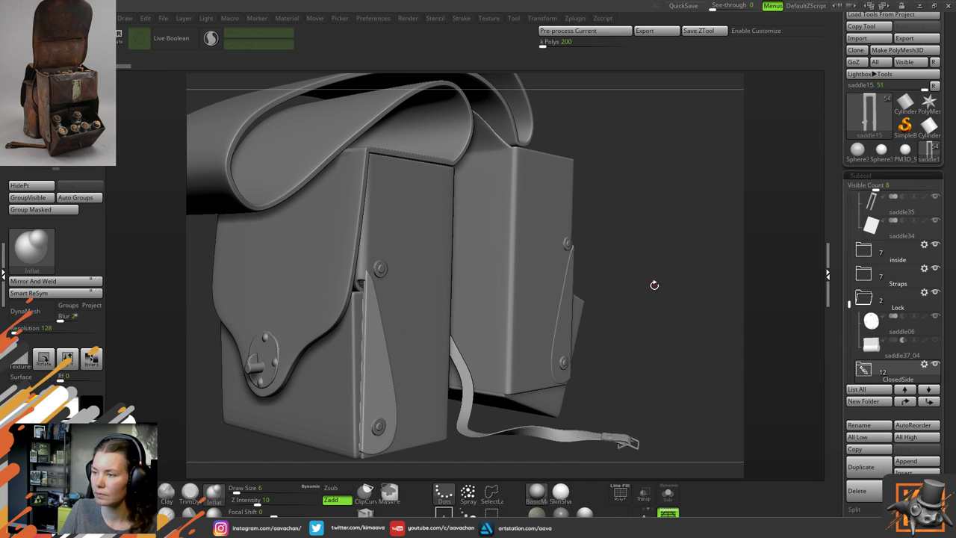
alt+drag(655, 284, 717, 207)
ctrl+right_drag(435, 277, 447, 300)
drag(447, 300, 433, 273)
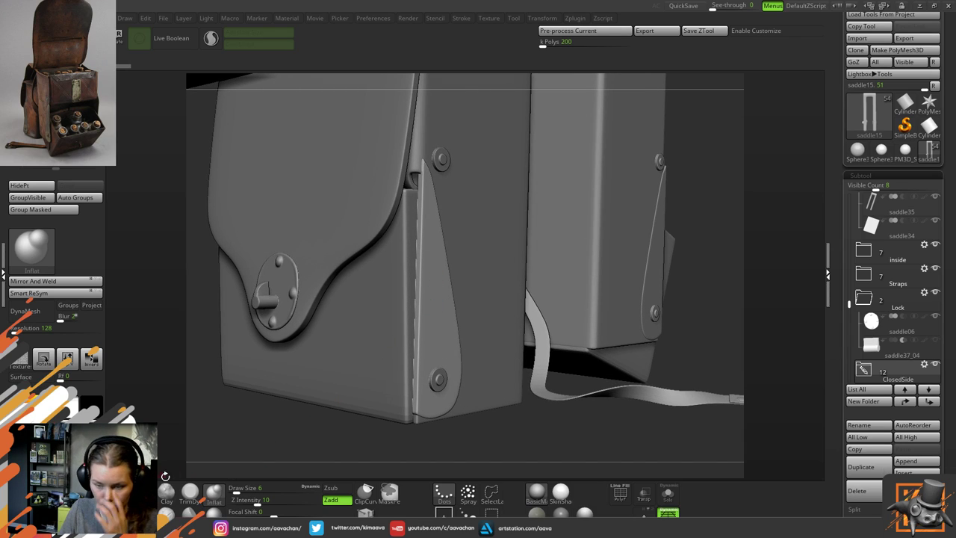
Reshape the upper front edge of side gusset saddle15 using the Move brush with a draw size of 51
key(b)
key(m)
key(v)
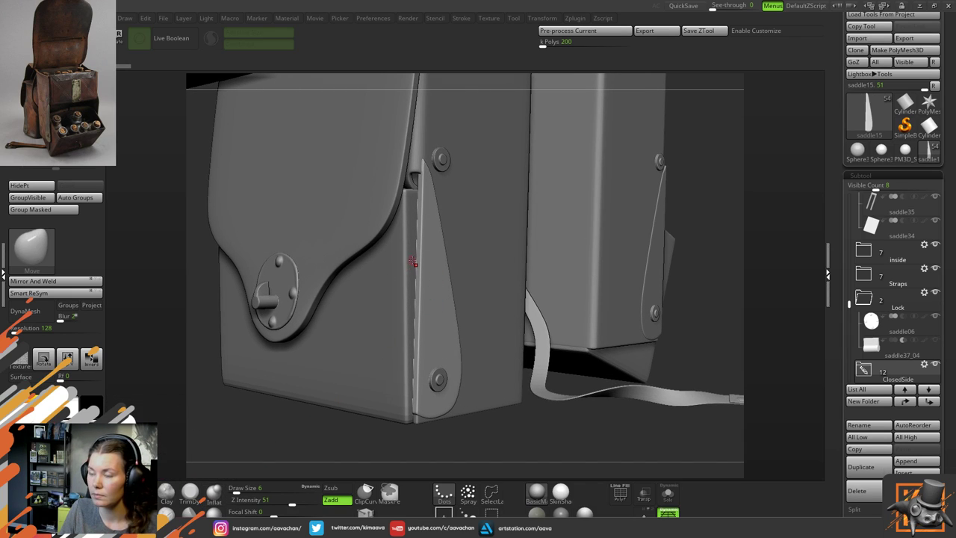
key(space)
drag(417, 261, 431, 260)
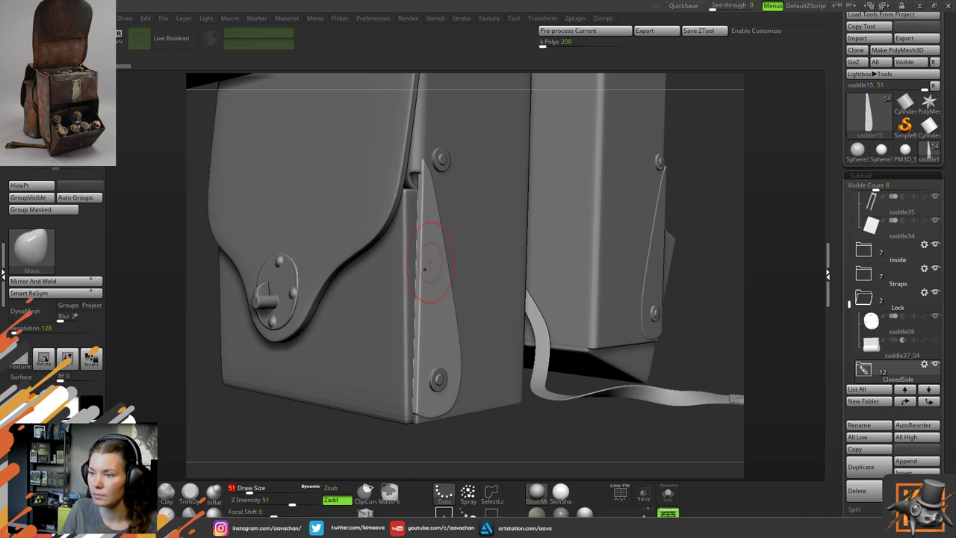
drag(540, 418, 539, 428)
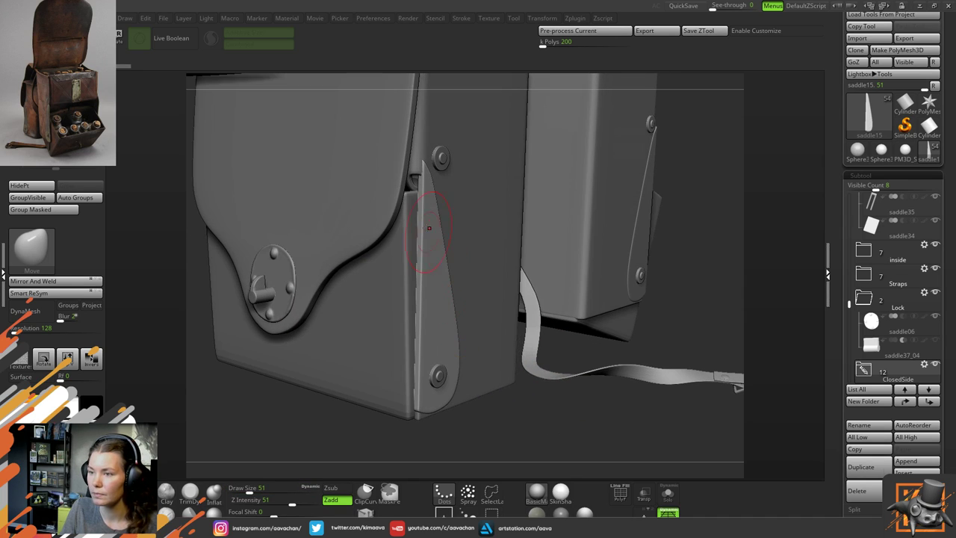
mouse_move(423, 244)
mouse_down()
mouse_move(433, 244)
mouse_move(423, 262)
mouse_up()
Make sure saddle15 is the active subtool and bend its upper front edge further with the Move brush
alt+click(420, 206)
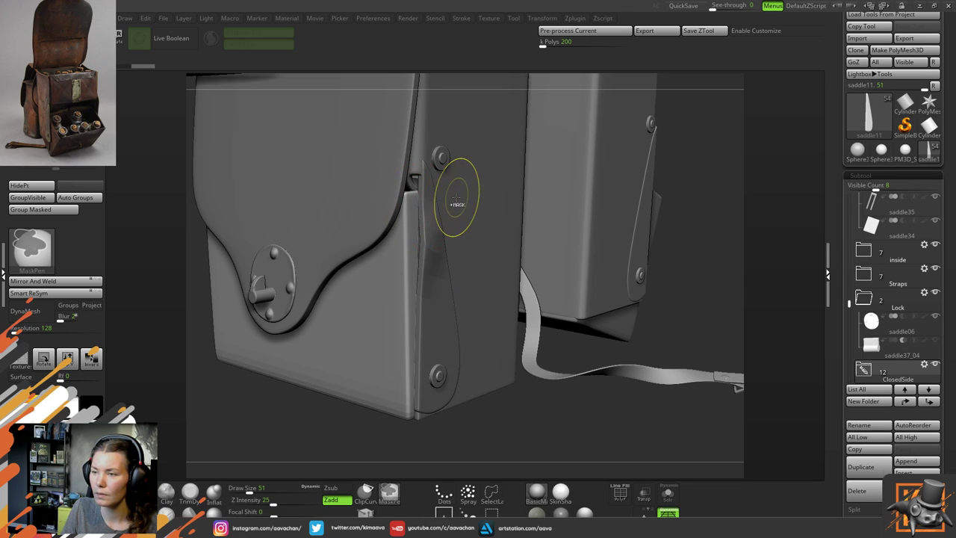
alt+click(427, 209)
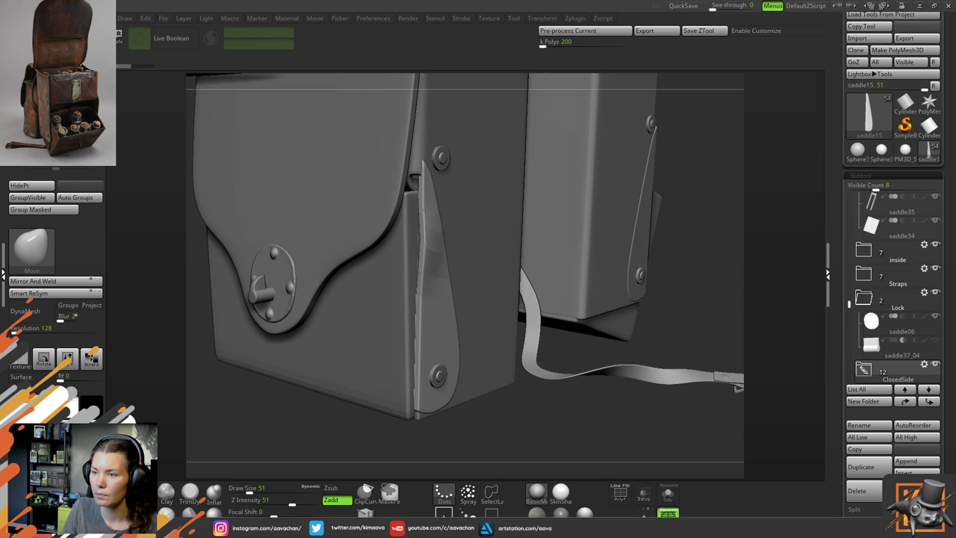
drag(424, 210, 417, 212)
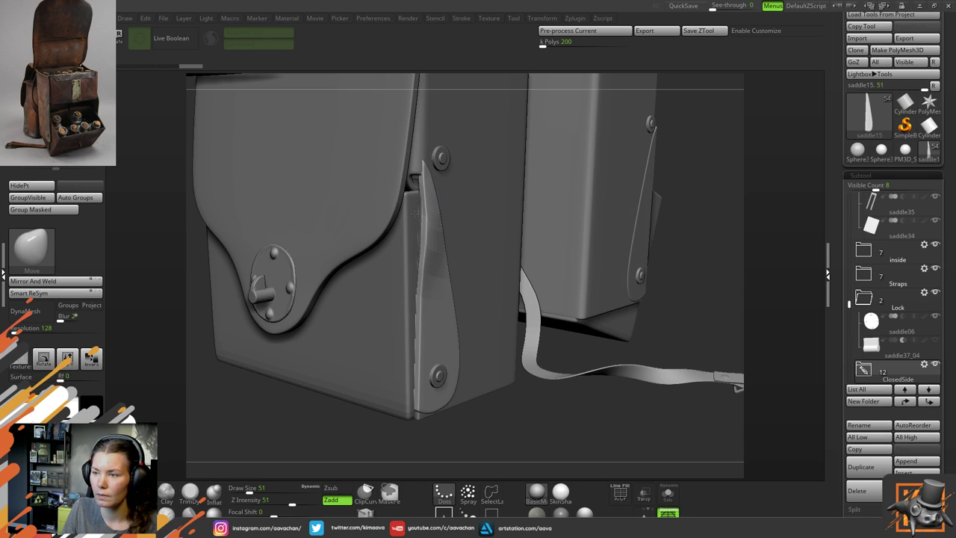
drag(413, 213, 430, 211)
Select saddle46 and adjust its edge beside the side gusset with the Move brush in a straight front view
alt+click(439, 209)
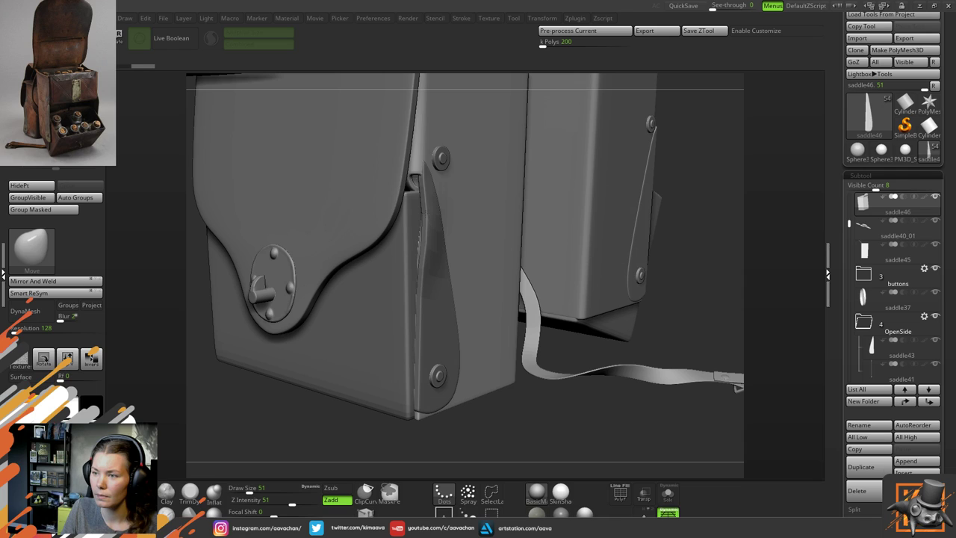
shift+drag(674, 292, 559, 231)
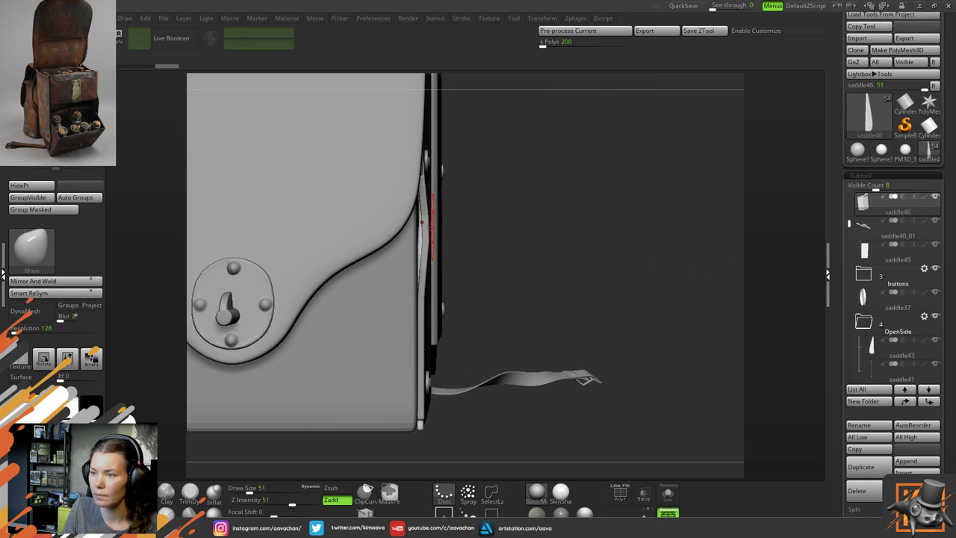
drag(423, 224, 421, 273)
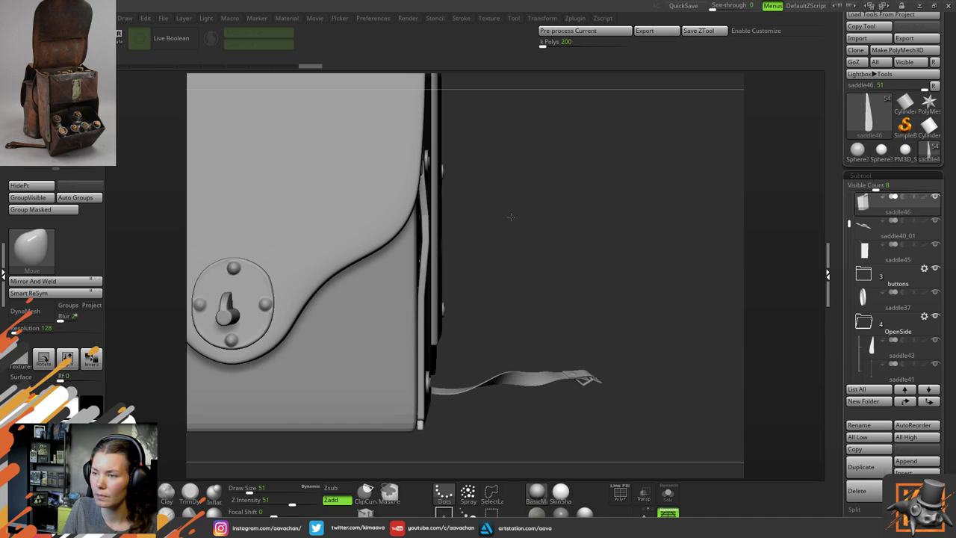
drag(510, 216, 437, 275)
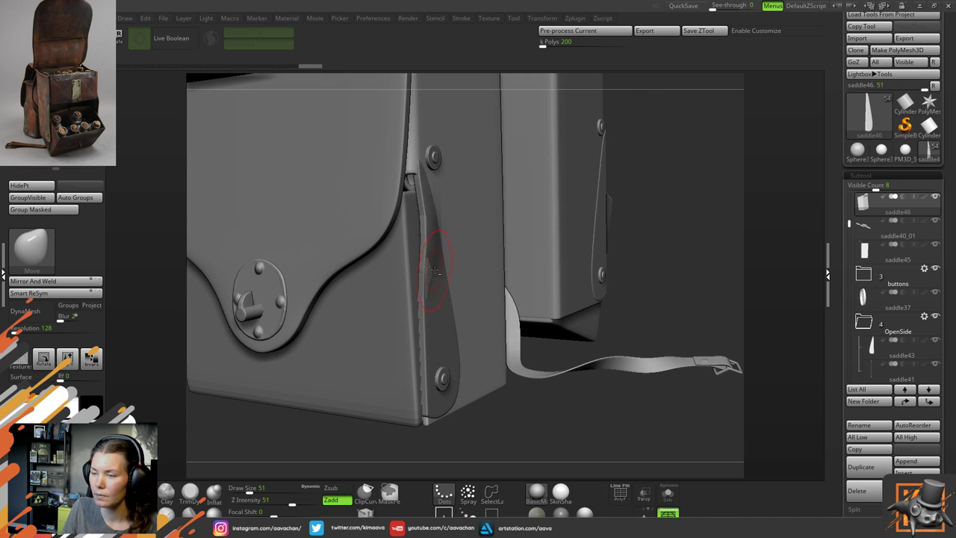
Reselect side gusset saddle15, pull its middle section slightly outward with the Move brush, and check the bend on the whole bag
alt+click(429, 278)
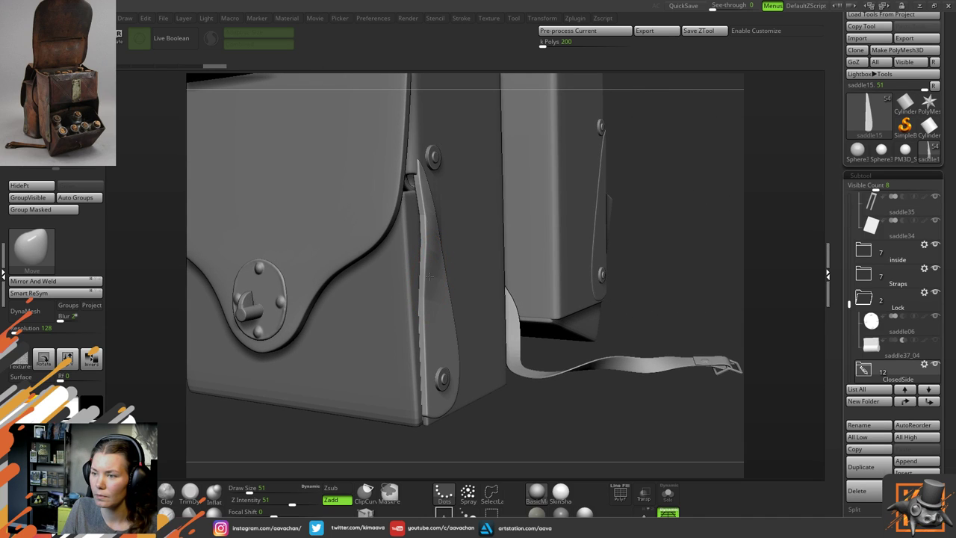
drag(429, 276, 433, 275)
mouse_move(629, 220)
mouse_down()
mouse_move(661, 215)
mouse_move(478, 214)
mouse_move(576, 215)
mouse_up()
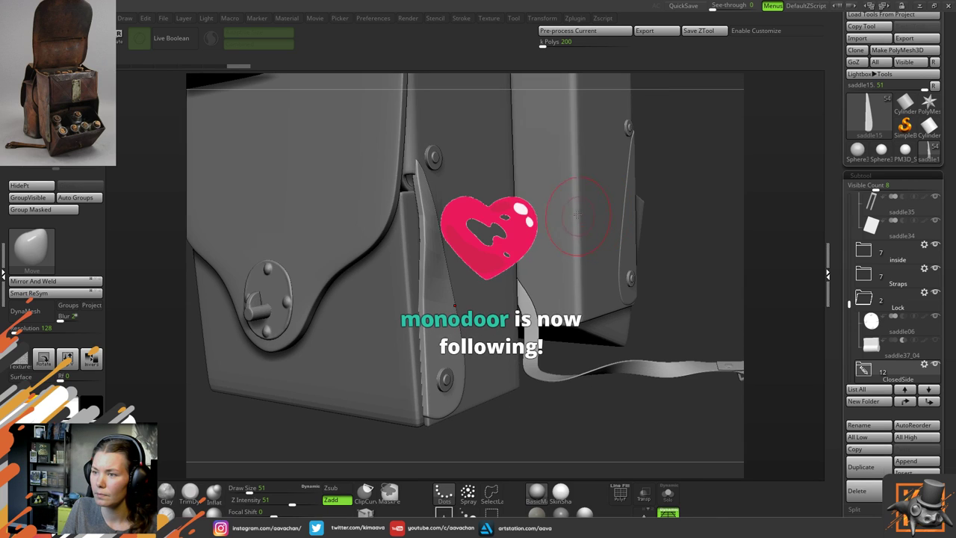
ctrl+right_drag(576, 215, 545, 124)
drag(665, 165, 673, 163)
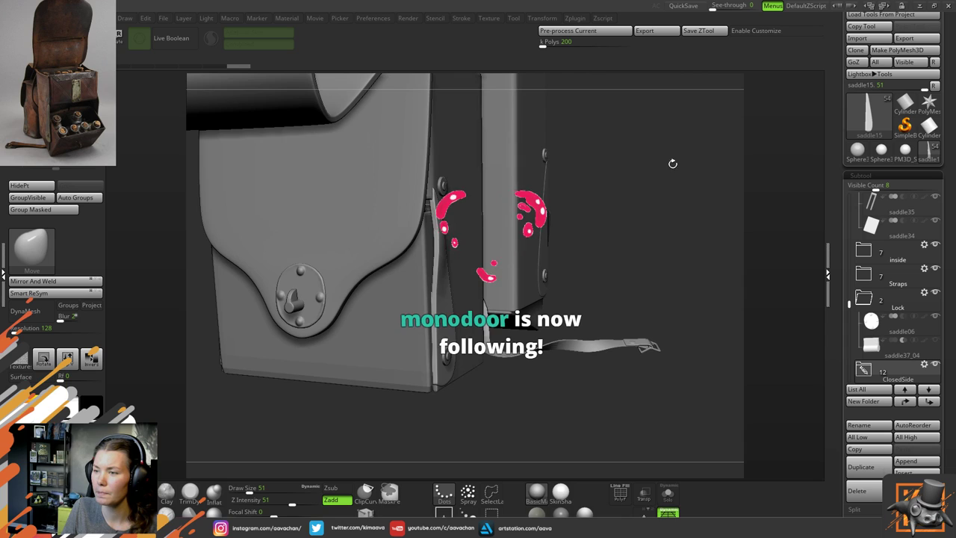
right_drag(672, 163, 623, 210)
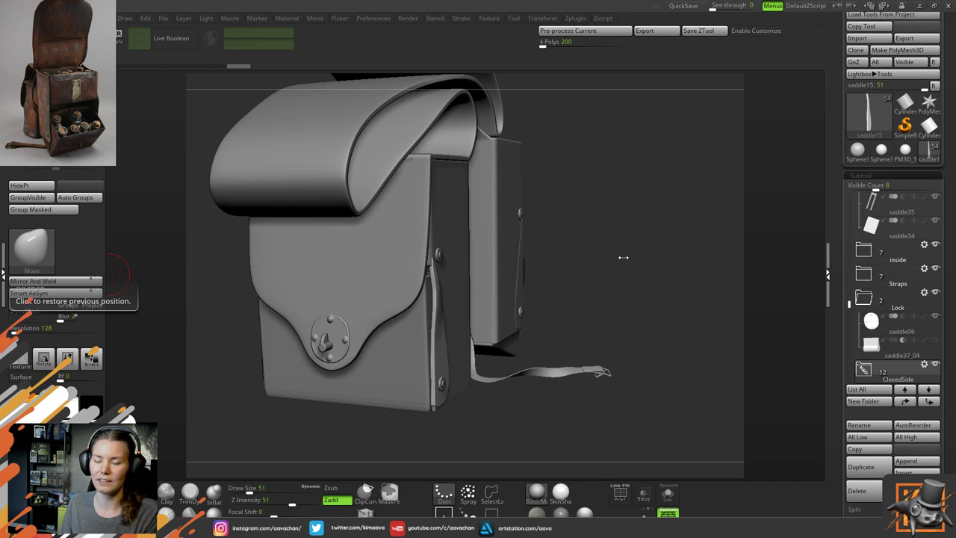
Save the project, look over the closed bag at an angle, and open the quick brush settings
key(ctrl+s)
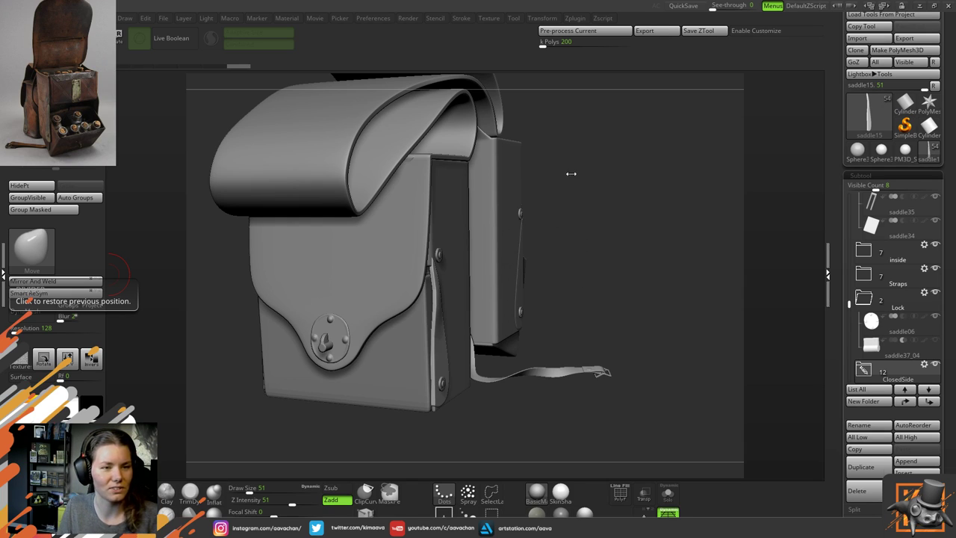
drag(591, 207, 596, 255)
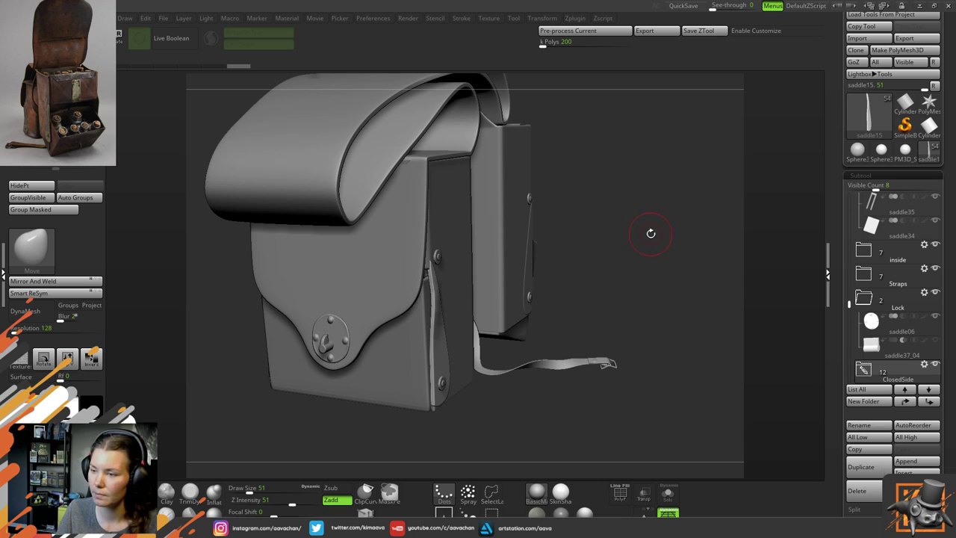
mouse_move(650, 233)
mouse_down()
mouse_move(639, 236)
mouse_move(643, 271)
mouse_move(650, 235)
mouse_move(638, 226)
mouse_up()
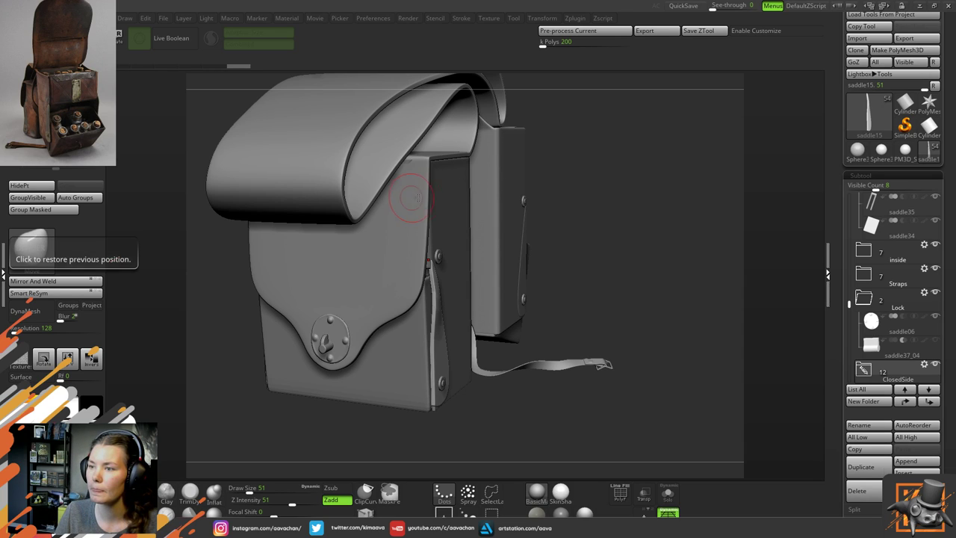
right_click(618, 184)
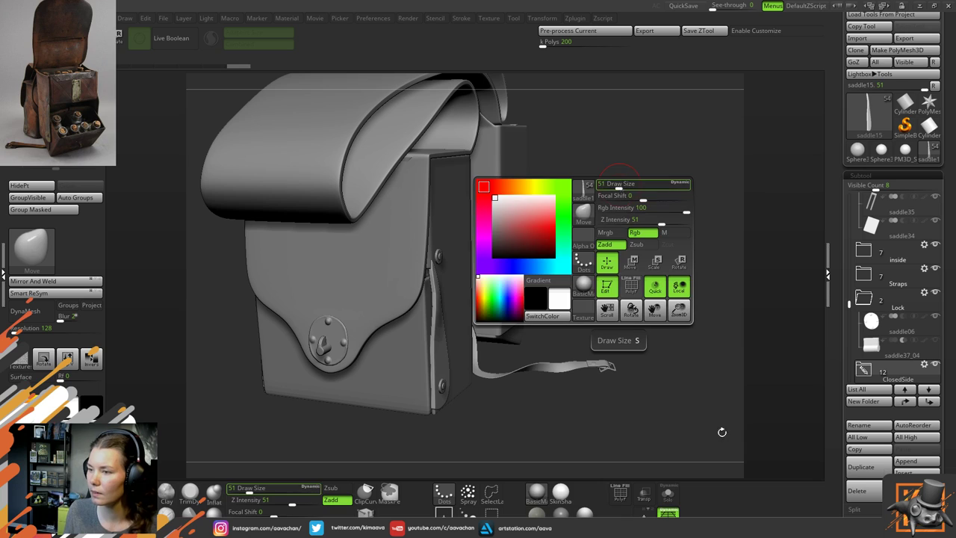
Select the folded leather flap (saddle05) and activate the Move Topological brush
alt+drag(617, 219, 312, 270)
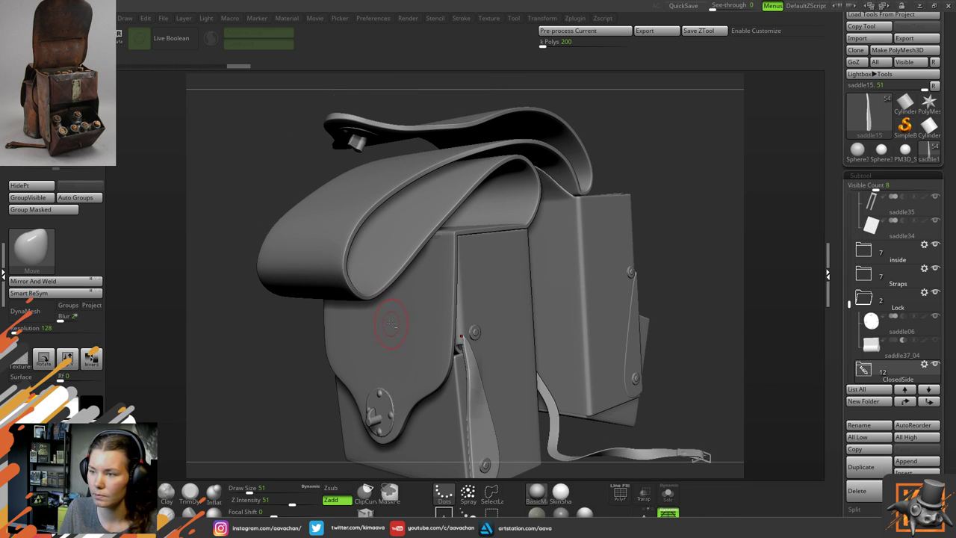
alt+click(415, 314)
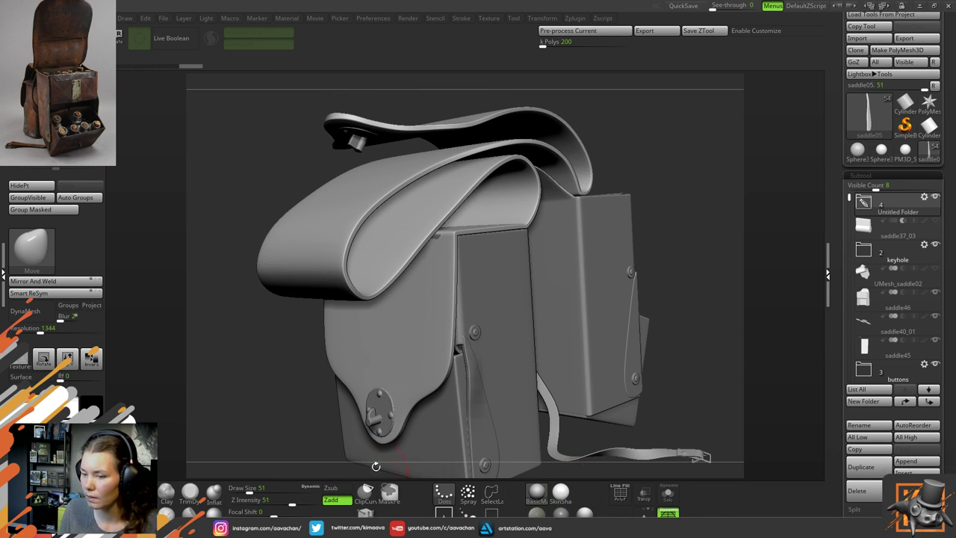
key(b)
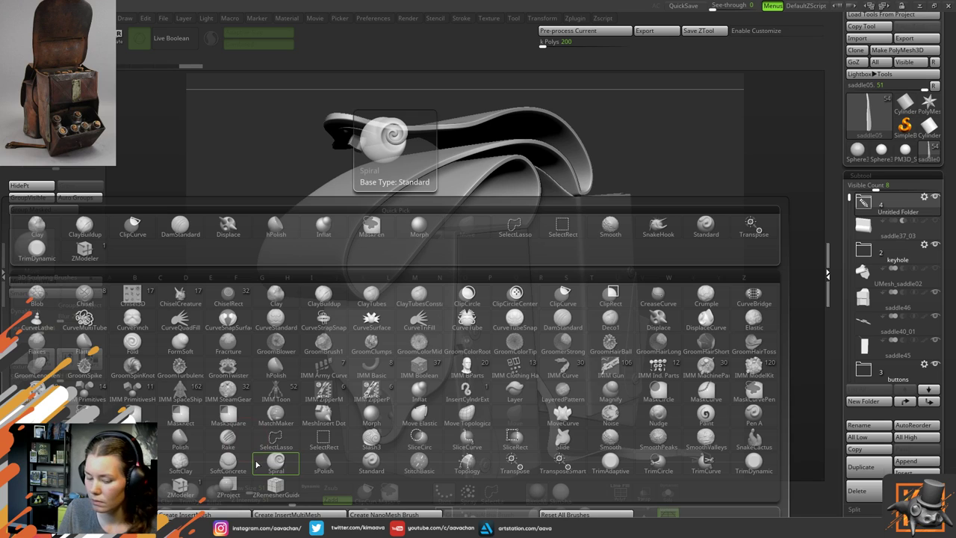
key(m)
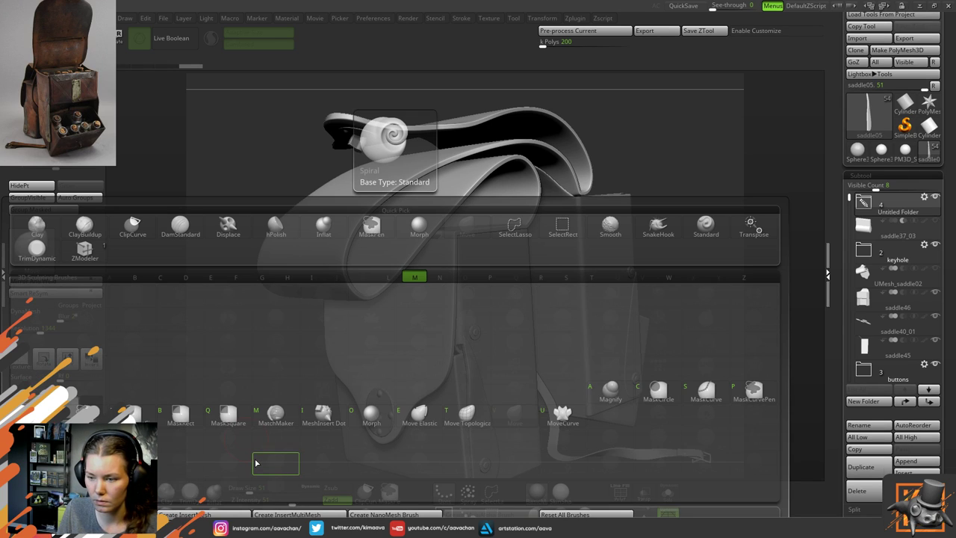
key(t)
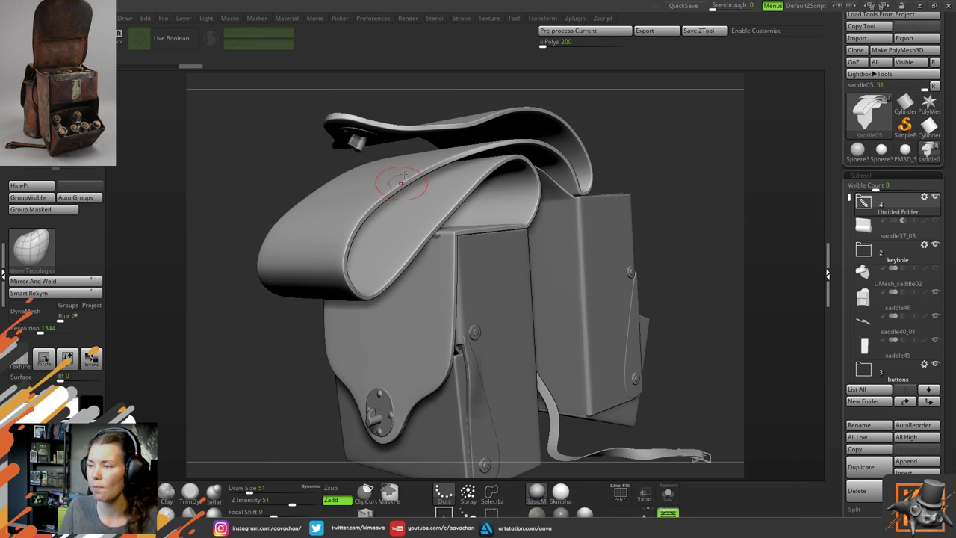
Set the brush Draw Size to 59 and reshape the flap's edge along the top of the front box
mouse_move(245, 337)
alt+mouse_down()
mouse_move(224, 358)
mouse_move(224, 381)
mouse_move(275, 260)
mouse_move(275, 276)
alt+mouse_up()
drag(708, 243, 683, 273)
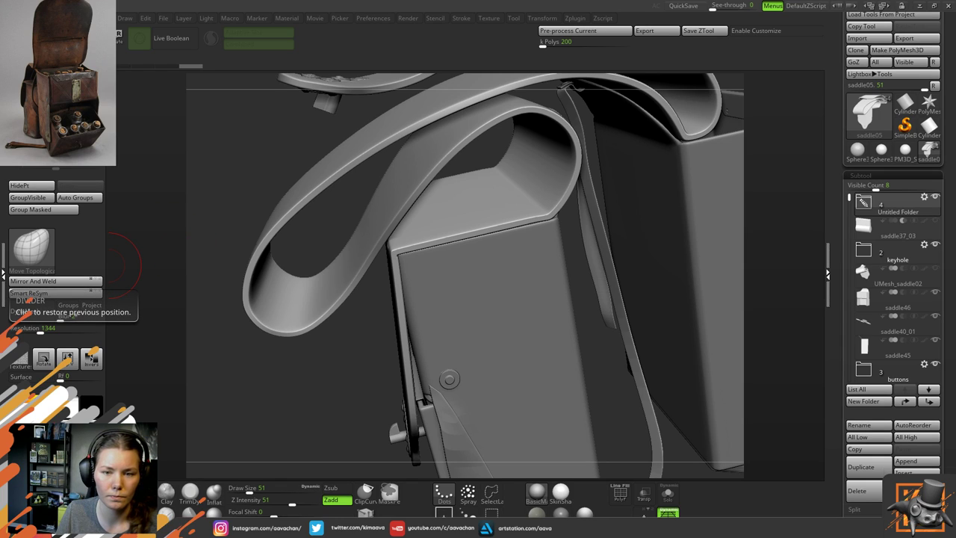
drag(233, 145, 249, 145)
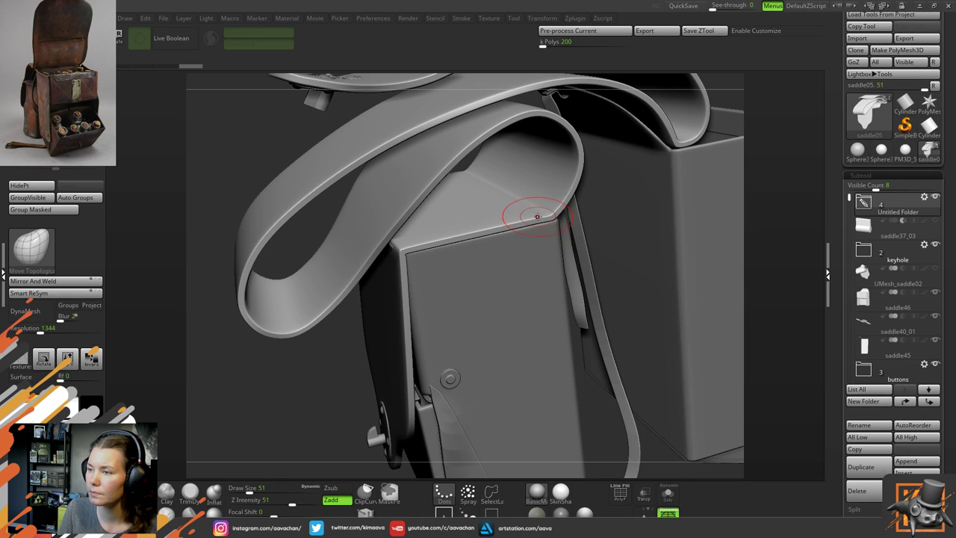
key(space)
drag(540, 222, 530, 222)
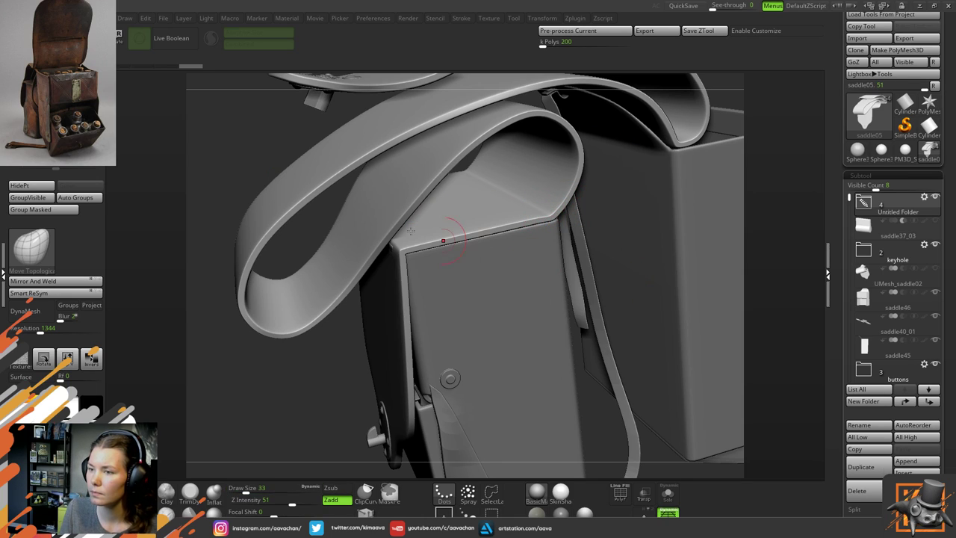
drag(255, 159, 257, 160)
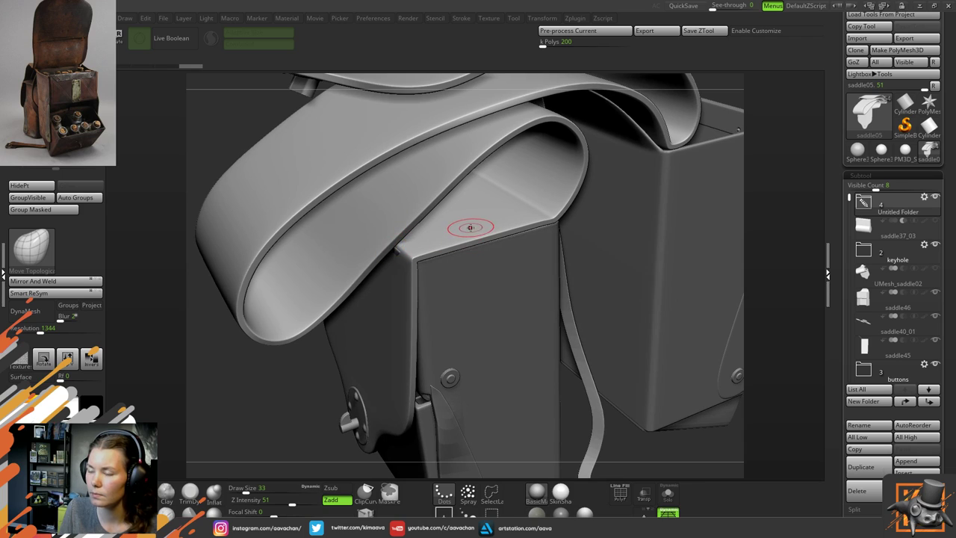
key(space)
drag(470, 227, 477, 229)
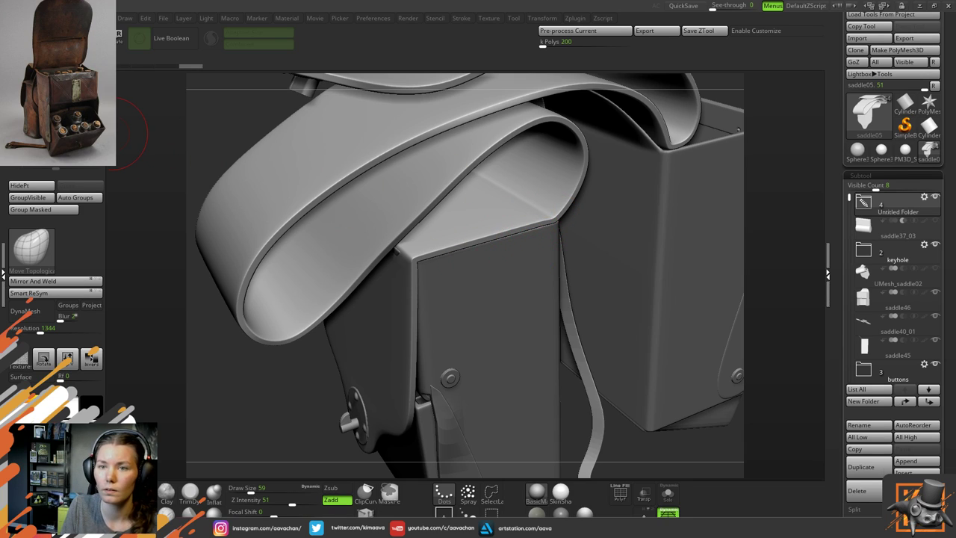
drag(538, 228, 547, 236)
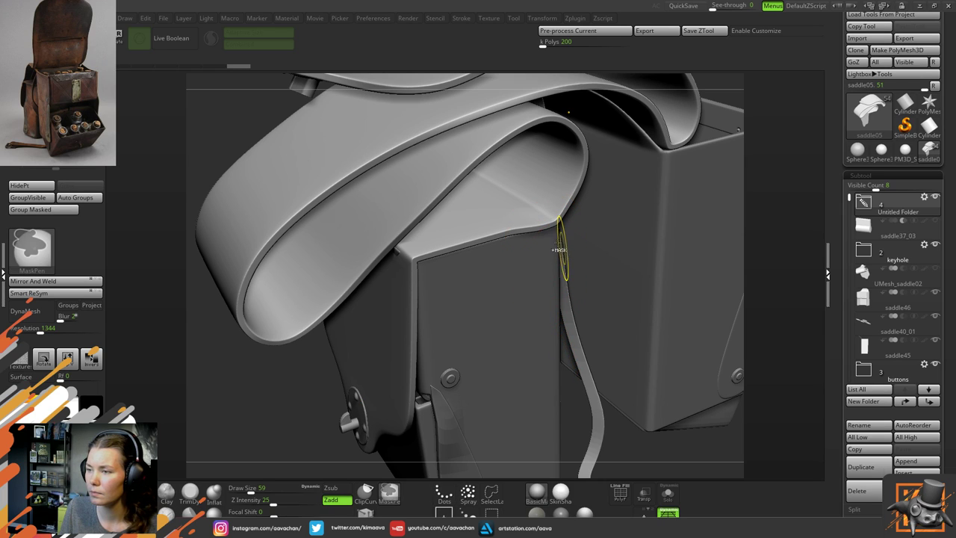
Isolate the flap, bend its edge between the two box corners, and show the other parts again
click(668, 494)
drag(659, 386, 540, 261)
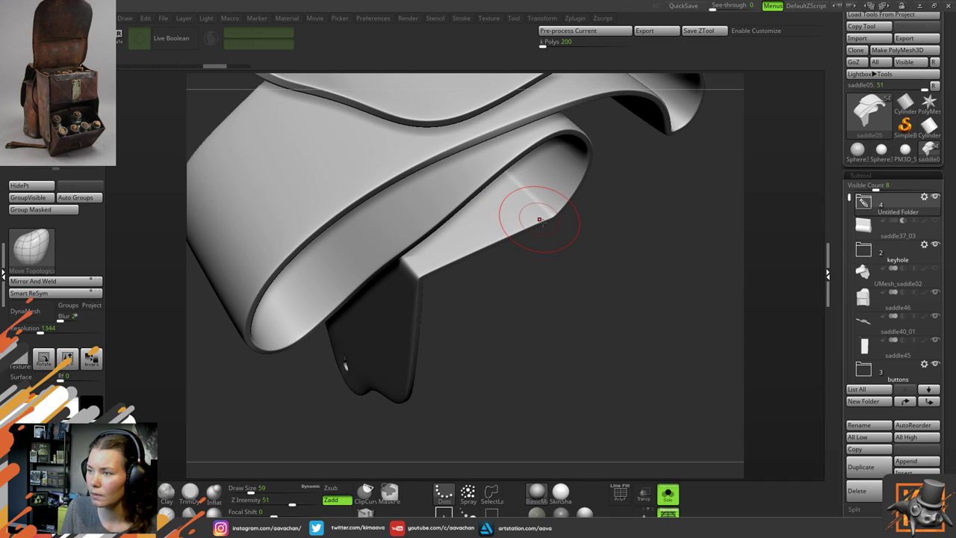
mouse_move(539, 220)
mouse_down()
mouse_move(555, 236)
mouse_move(493, 236)
mouse_move(448, 252)
mouse_move(438, 268)
mouse_up()
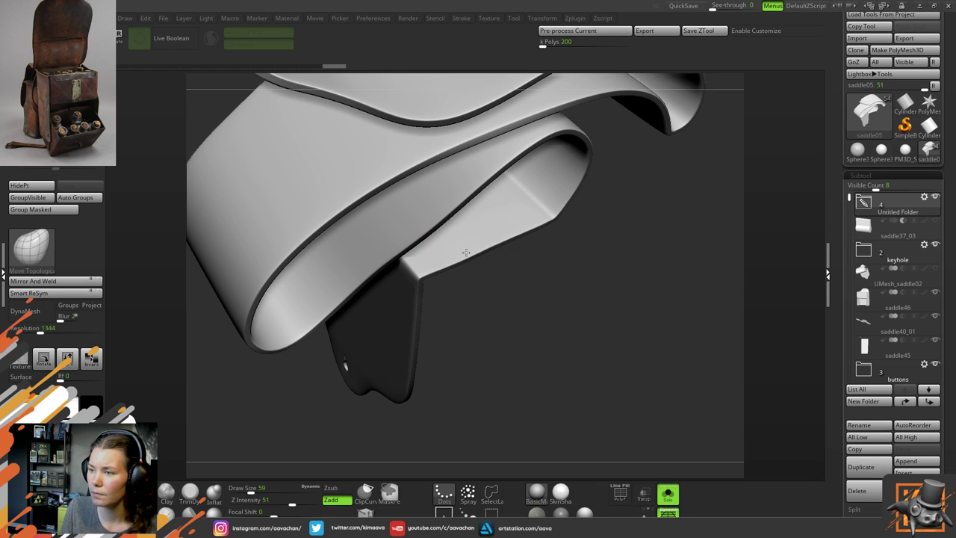
drag(669, 459, 689, 492)
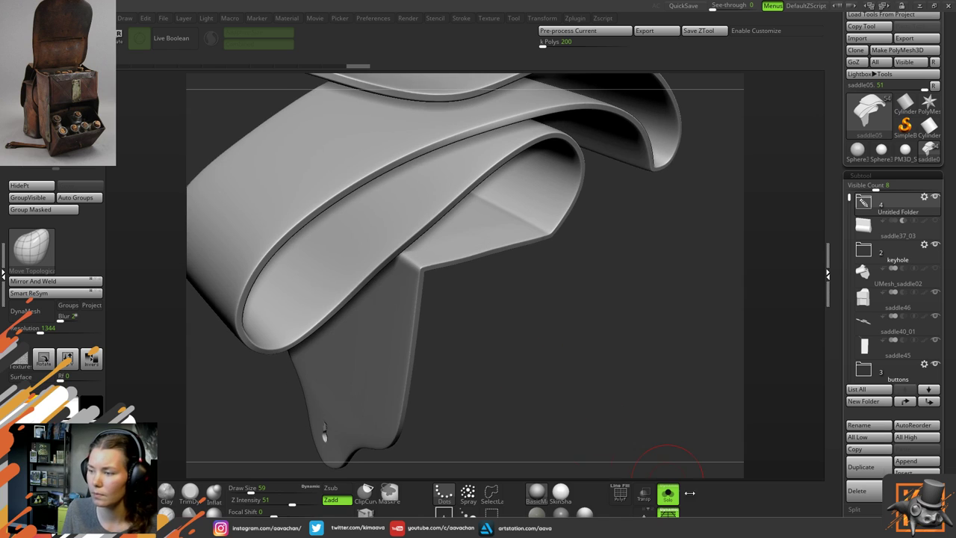
click(670, 495)
Set the Draw Size to 71 and shift the flap's edge along the box top into an uneven line
mouse_move(764, 290)
mouse_down()
mouse_move(731, 246)
mouse_move(756, 301)
mouse_move(749, 303)
mouse_up()
key(space)
drag(492, 226, 493, 226)
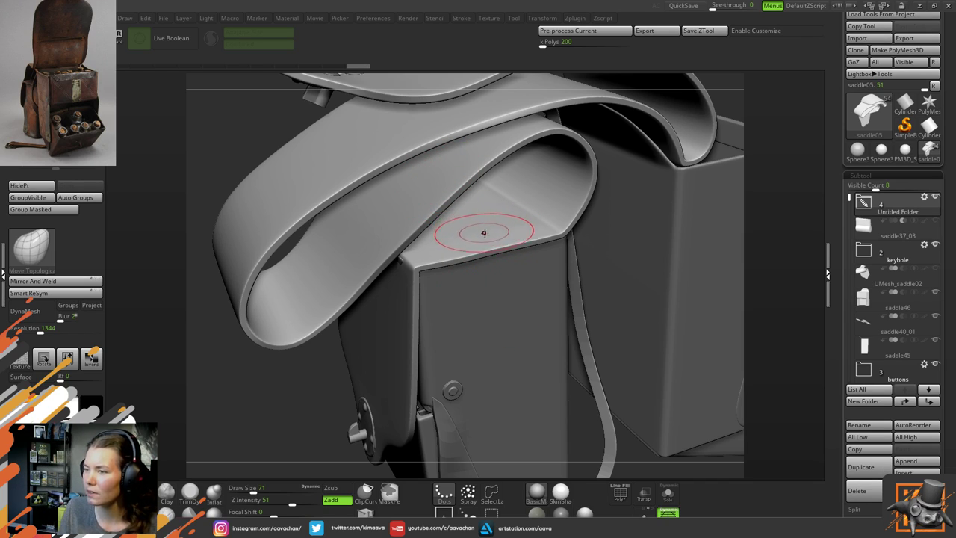
drag(250, 117, 262, 171)
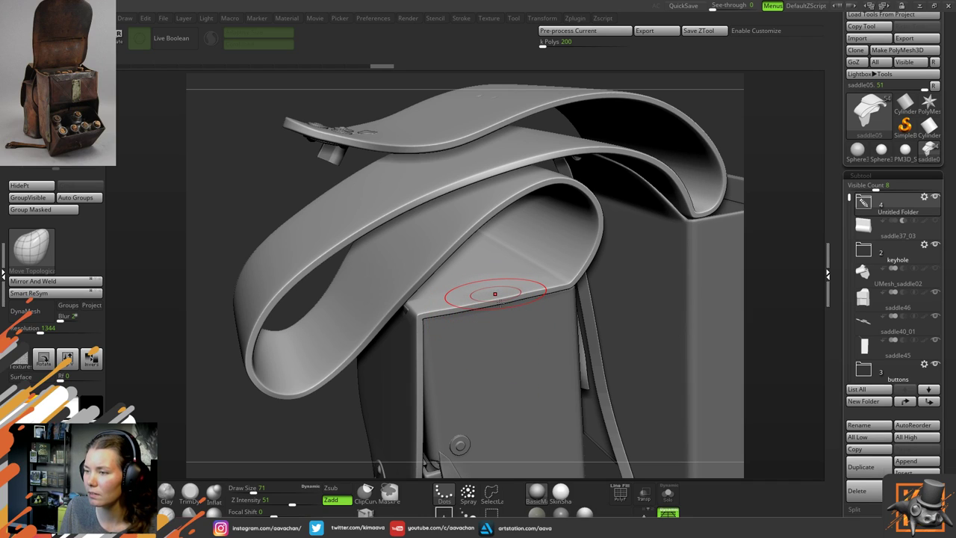
drag(500, 302, 497, 292)
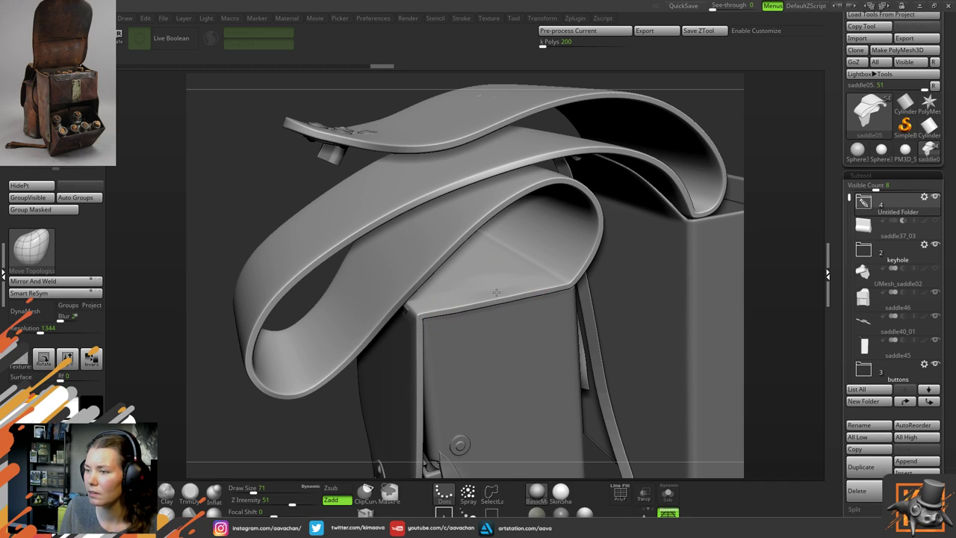
Examine the flap's wireframe and surface up close around the fold and the box's top edge
click(91, 181)
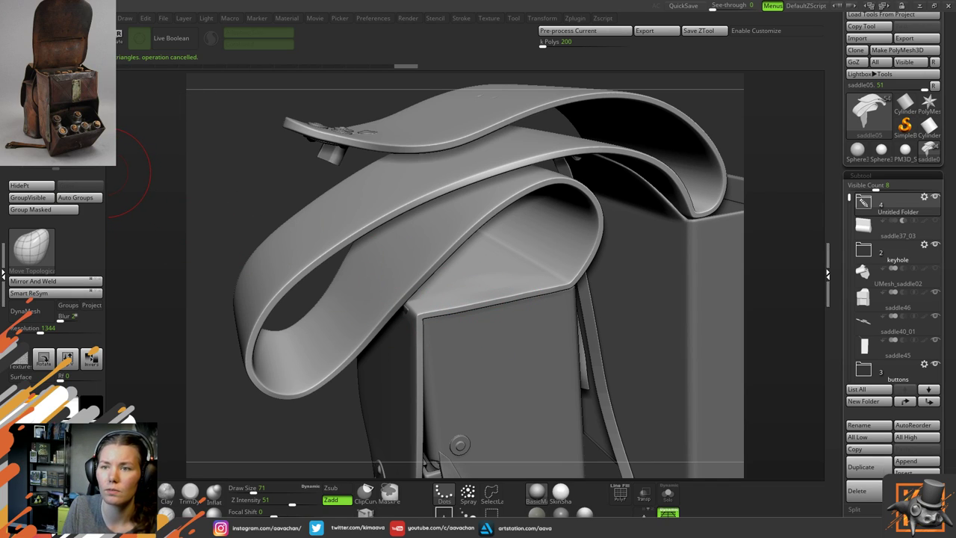
click(620, 493)
ctrl+right_drag(583, 331, 614, 385)
click(621, 499)
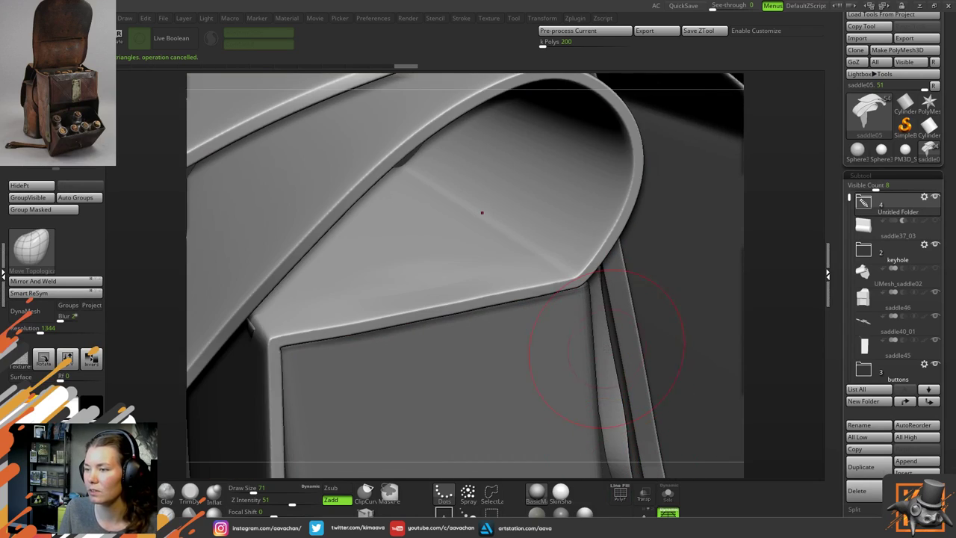
ctrl+right_drag(608, 341, 595, 297)
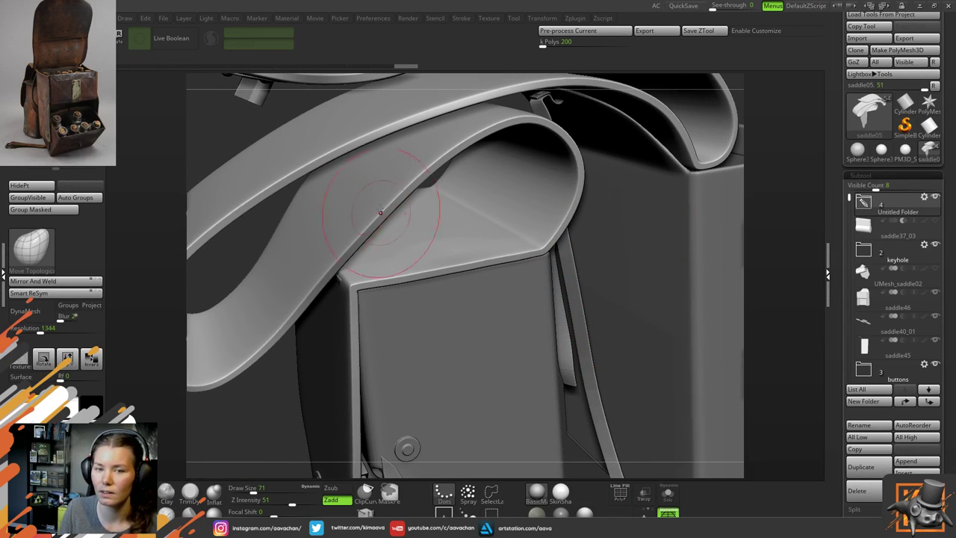
With the Move brush at Draw Size 33, dent the flap's edge above the box side and smooth it
right_drag(250, 128, 248, 143)
key(space)
drag(583, 274, 565, 274)
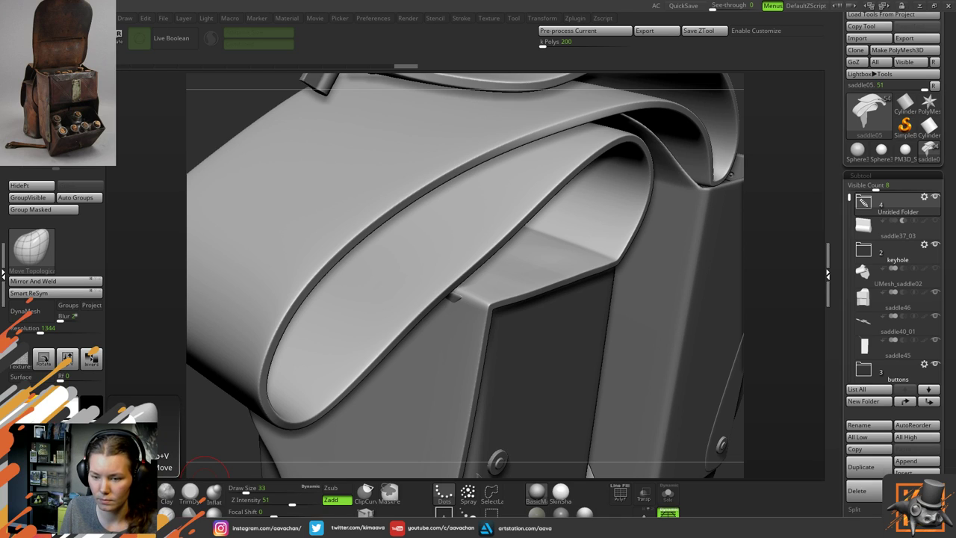
click(143, 491)
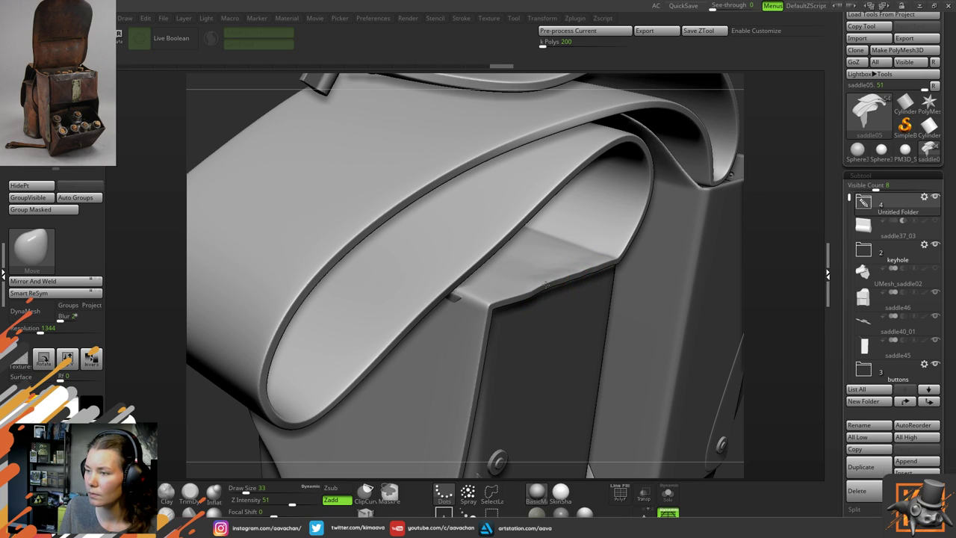
key(shift)
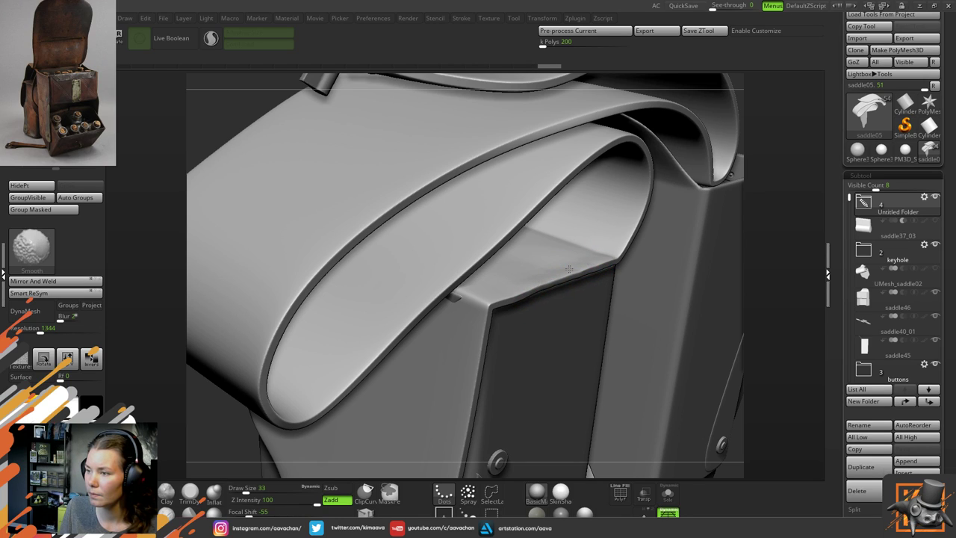
shift+drag(569, 269, 549, 273)
key(ctrl)
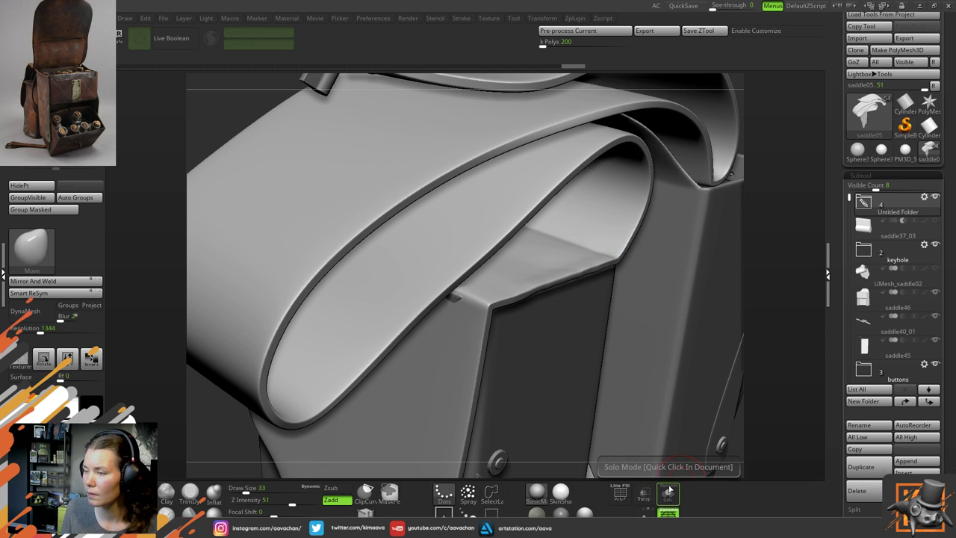
Isolate the flap again and smooth its dented edge near the base of the fold
click(668, 490)
drag(644, 311, 640, 333)
mouse_move(580, 261)
shift+mouse_down()
mouse_move(569, 274)
mouse_move(594, 260)
shift+mouse_up()
drag(598, 311, 578, 239)
right_drag(578, 239, 587, 337)
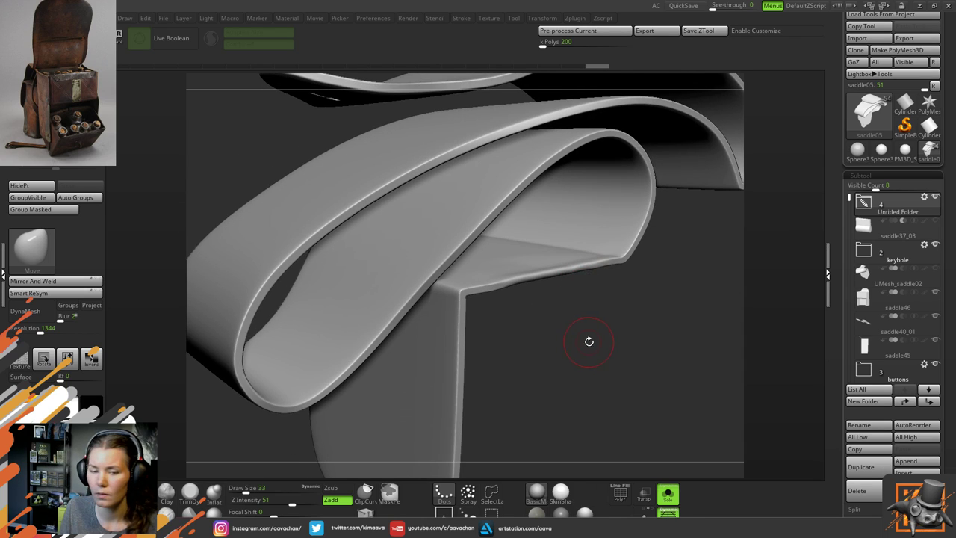
Smooth the flap's front corner, its vertical edge and the rim curving up into the fold
key(ctrl)
key(shift)
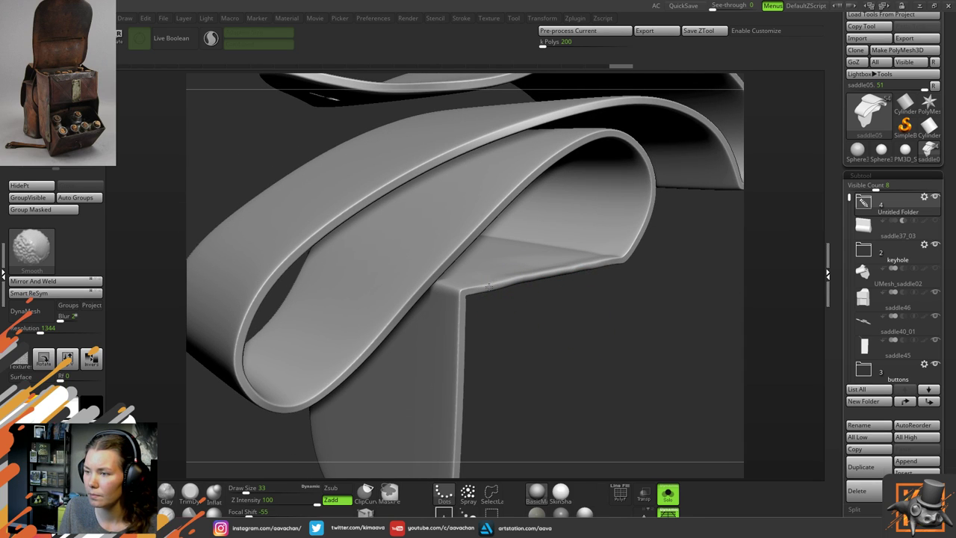
shift+drag(460, 298, 466, 336)
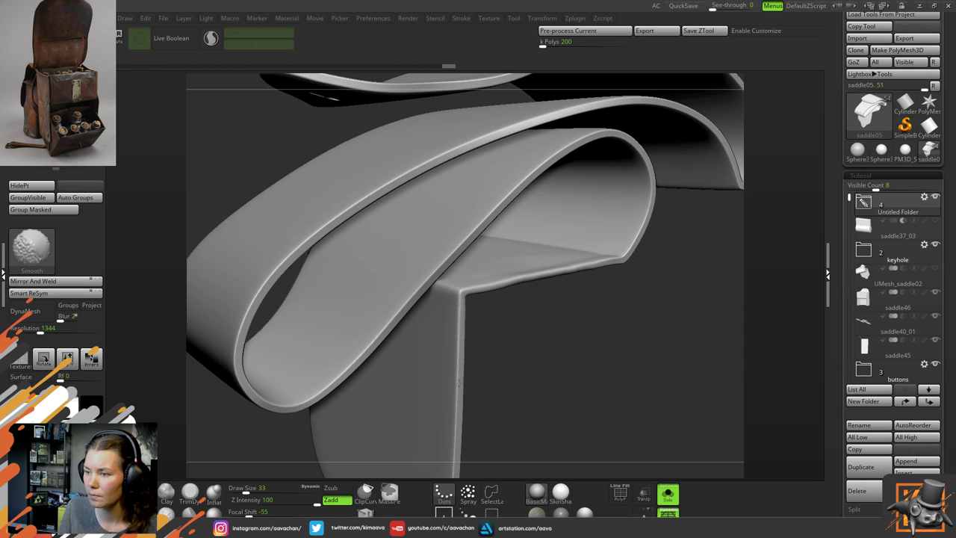
shift+drag(459, 383, 461, 433)
mouse_move(613, 266)
shift+mouse_down()
mouse_move(621, 238)
mouse_move(642, 222)
shift+mouse_up()
Return to the Move brush and adjust the flap's wavy edge between the corner and the fold
key(b)
key(m)
key(v)
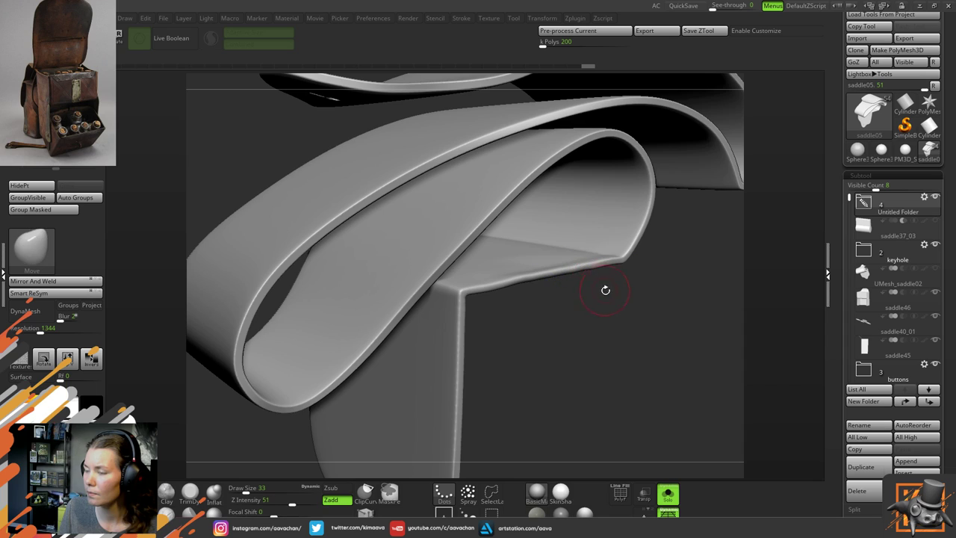
right_drag(608, 288, 577, 275)
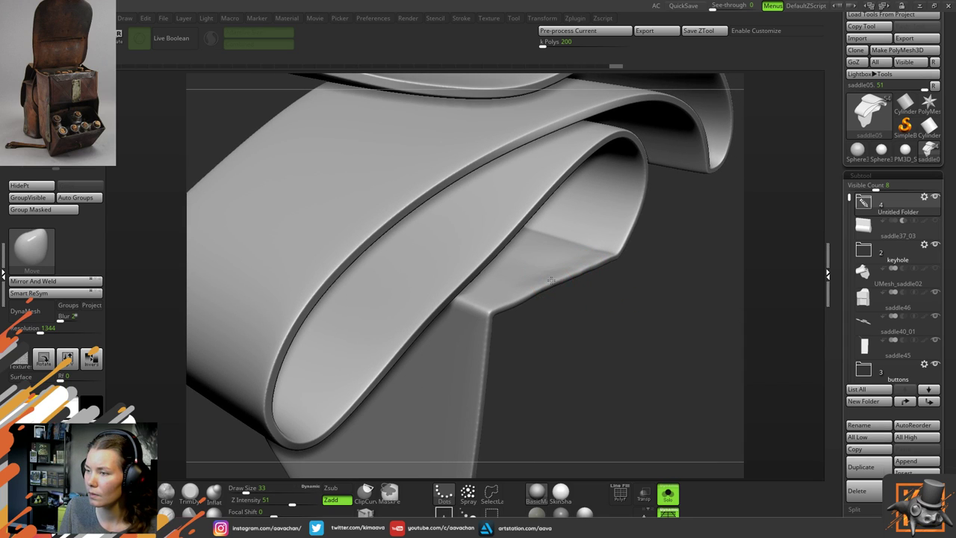
Inflate the flap's edge below the fold with the Inflat brush and smooth the bulges
click(215, 495)
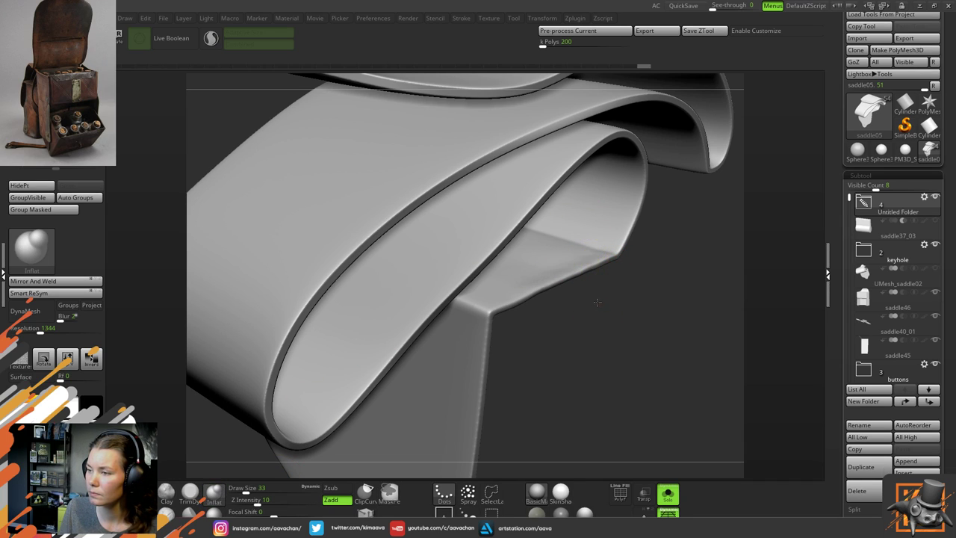
right_drag(586, 257, 589, 276)
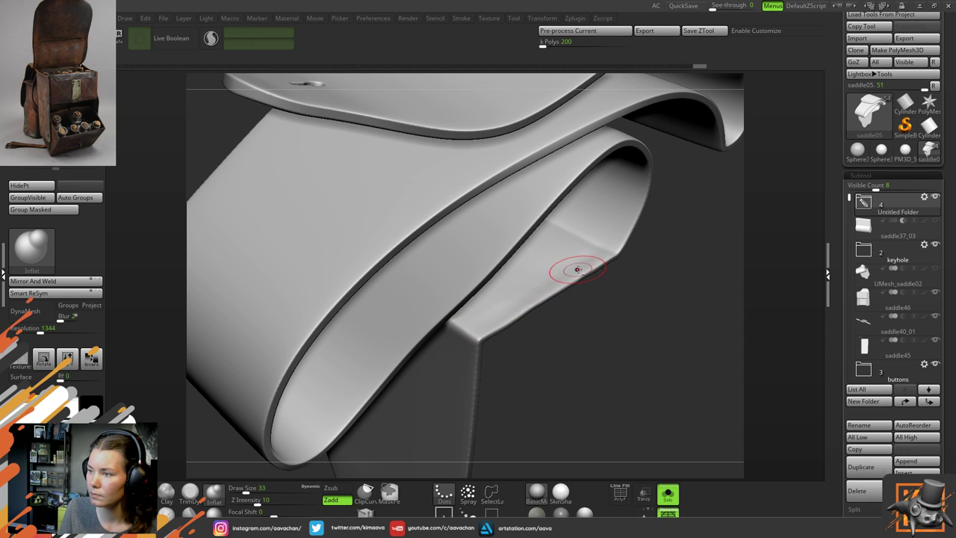
key(shift)
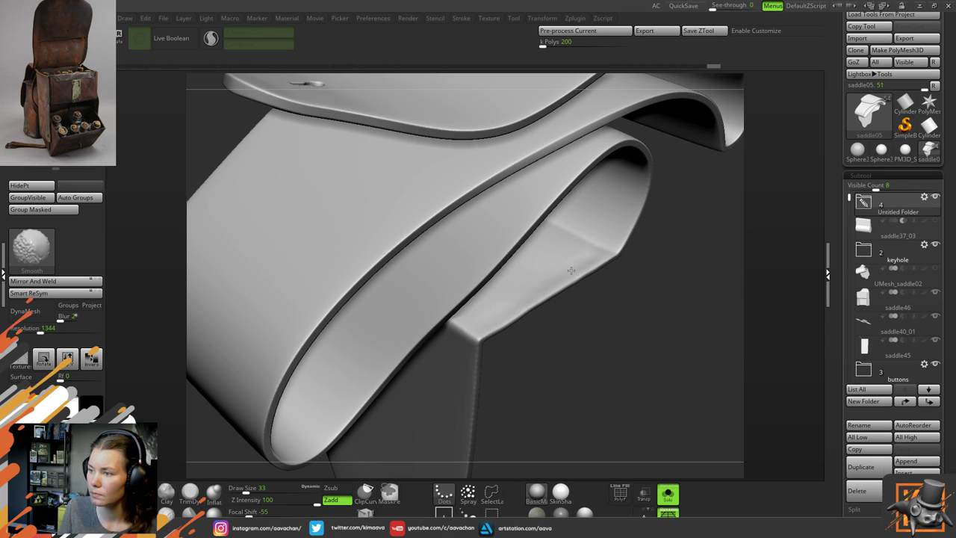
mouse_move(622, 351)
mouse_down()
mouse_move(588, 366)
mouse_move(622, 336)
mouse_move(607, 291)
mouse_up()
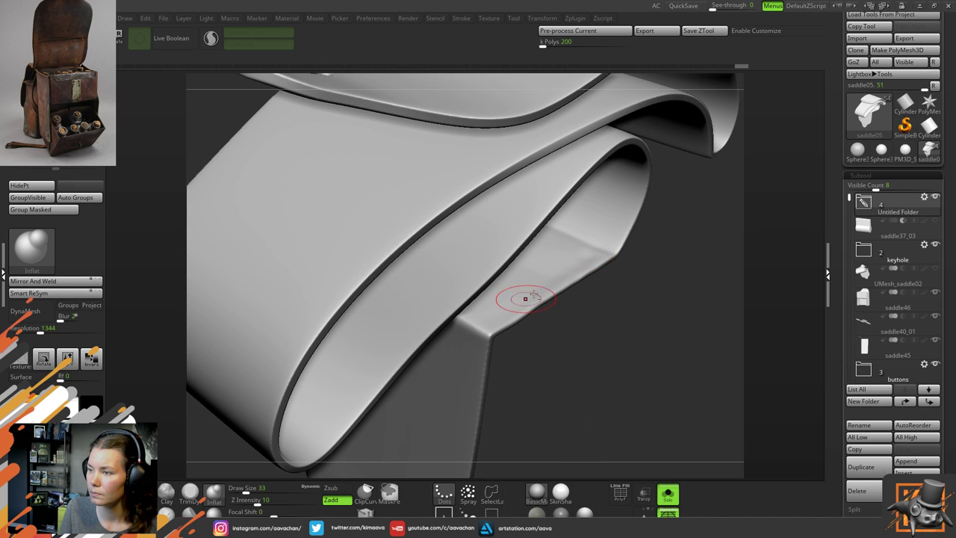
Try to inflate the flap's edge further from the fold toward the front corner, and undo the strokes
drag(603, 254, 556, 284)
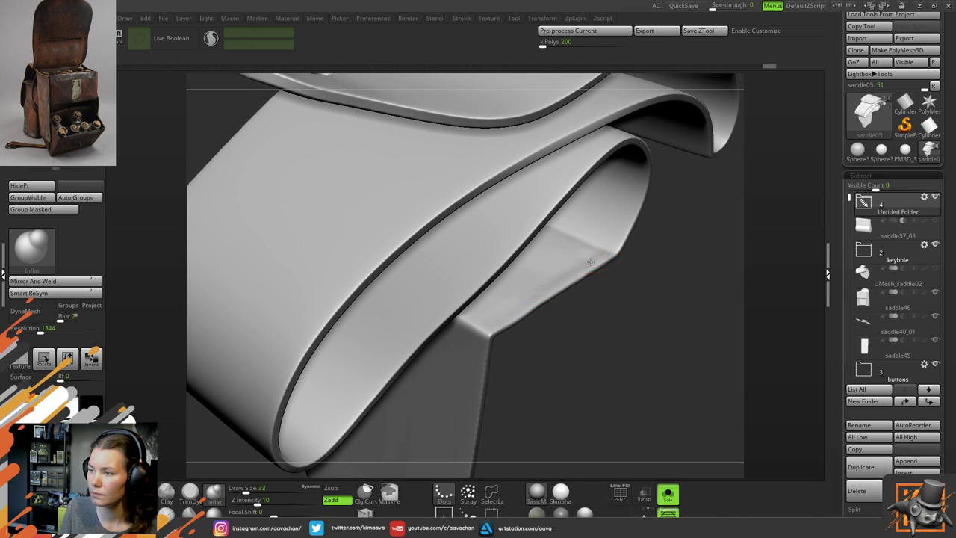
mouse_move(587, 324)
mouse_down()
mouse_move(557, 233)
mouse_move(585, 320)
mouse_up()
key(ctrl+z)
key(ctrl+z)
key(ctrl+z)
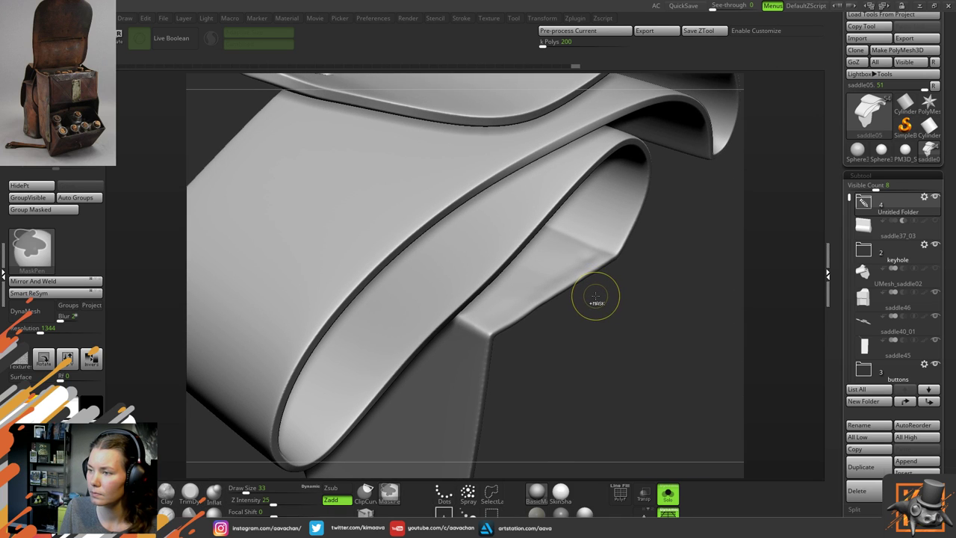
Undo the last Inflat strokes on the flap's edge
key(ctrl+z)
key(ctrl+z)
key(ctrl+z)
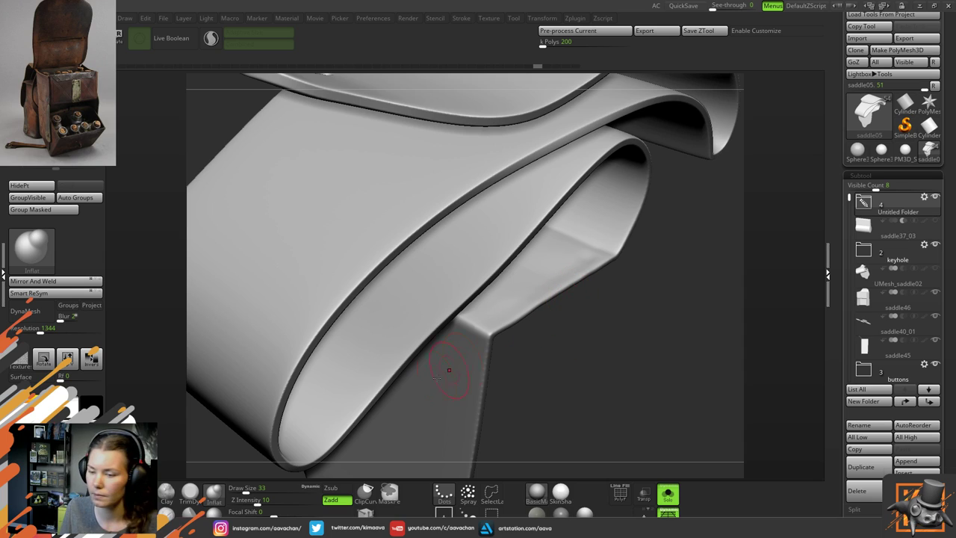
Reshape the flap's edge between the fold and front corner with the Move brush, smooth it near the fold, and show the whole bag again
click(144, 493)
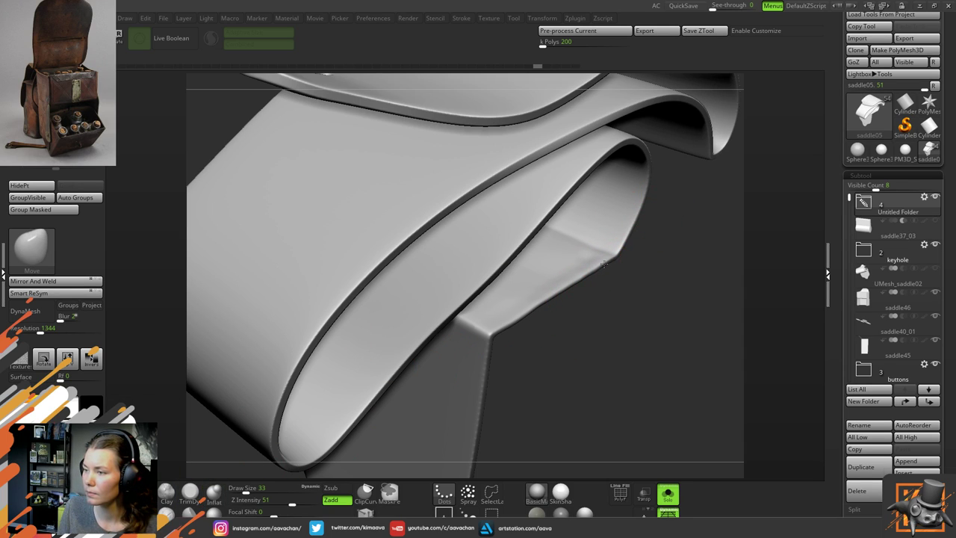
key(space)
drag(601, 271, 551, 298)
mouse_move(546, 303)
mouse_down()
mouse_move(504, 322)
mouse_move(512, 317)
mouse_up()
shift+drag(586, 266, 603, 251)
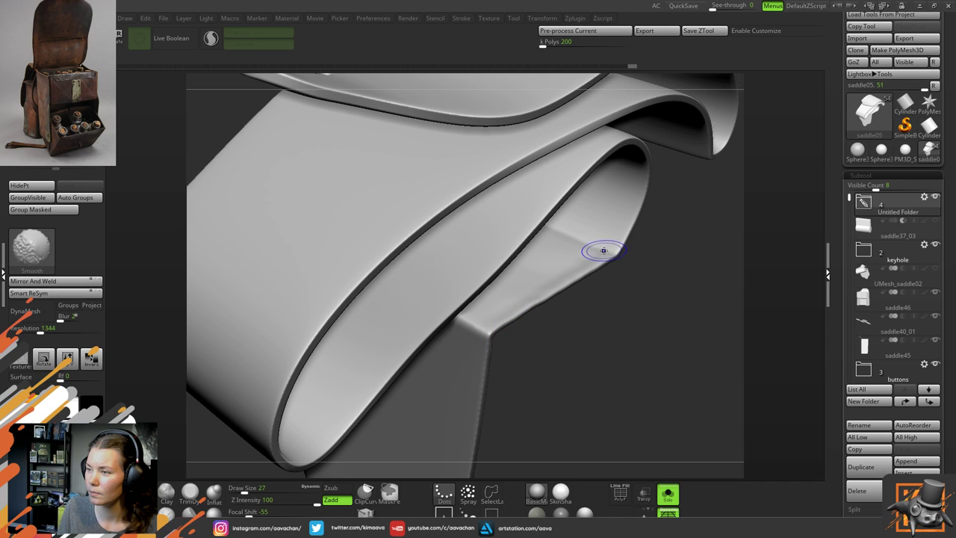
ctrl+right_drag(612, 292, 634, 426)
click(668, 493)
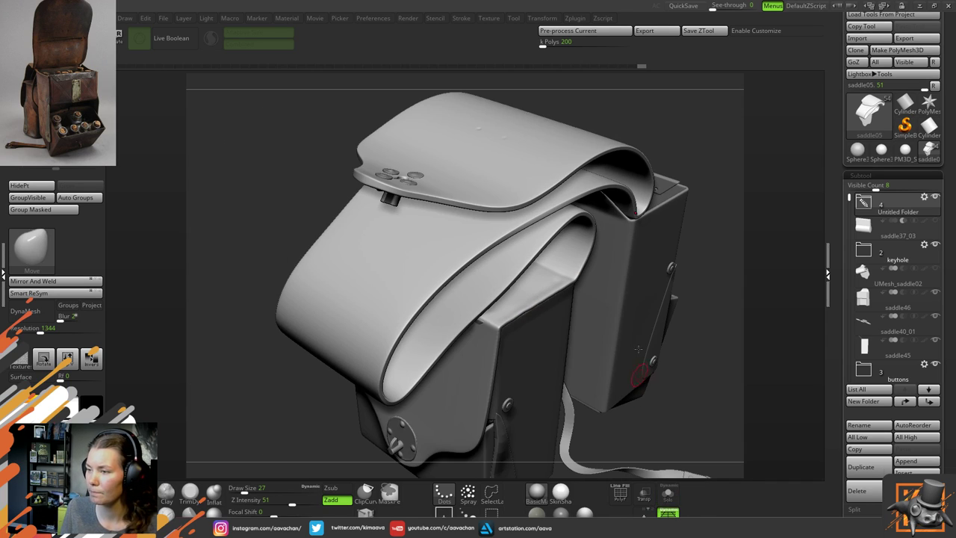
drag(687, 350, 672, 336)
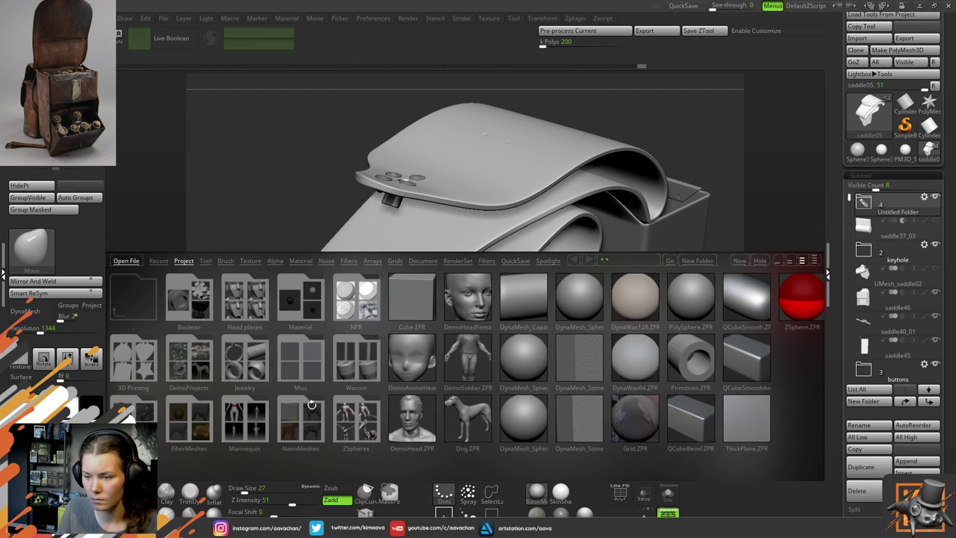
Load the Smooth Stronger brush from the brush library and smooth the flap's edge below the fold
click(226, 261)
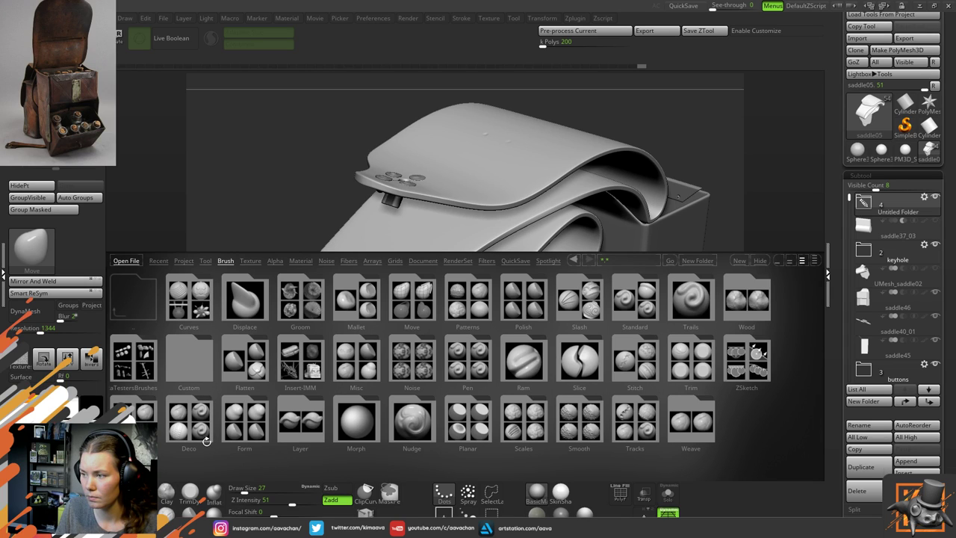
click(579, 423)
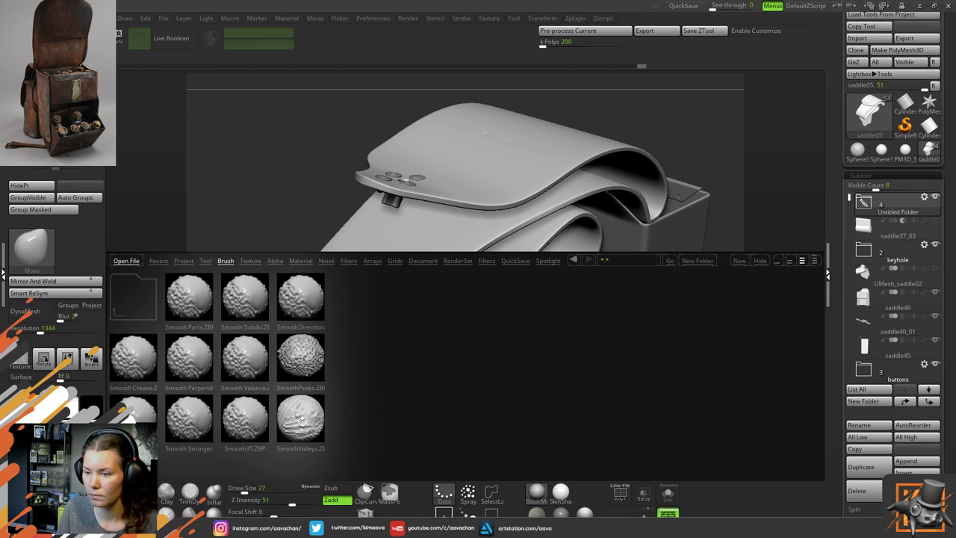
double_click(195, 429)
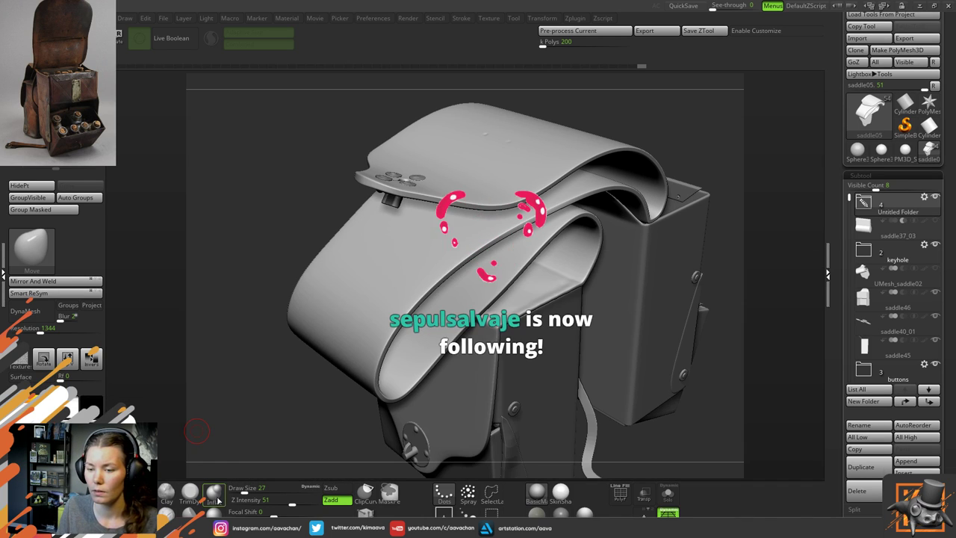
ctrl+right_drag(629, 267, 452, 346)
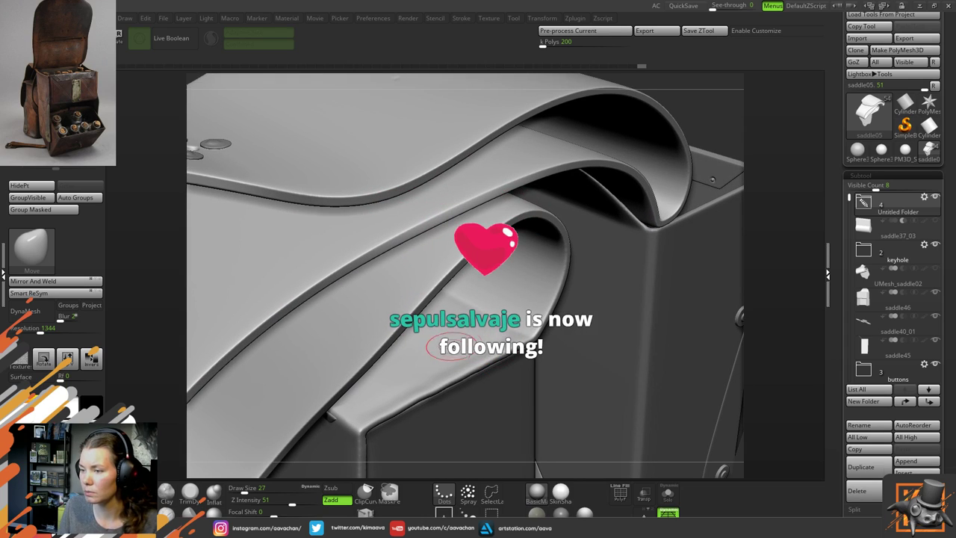
key(shift)
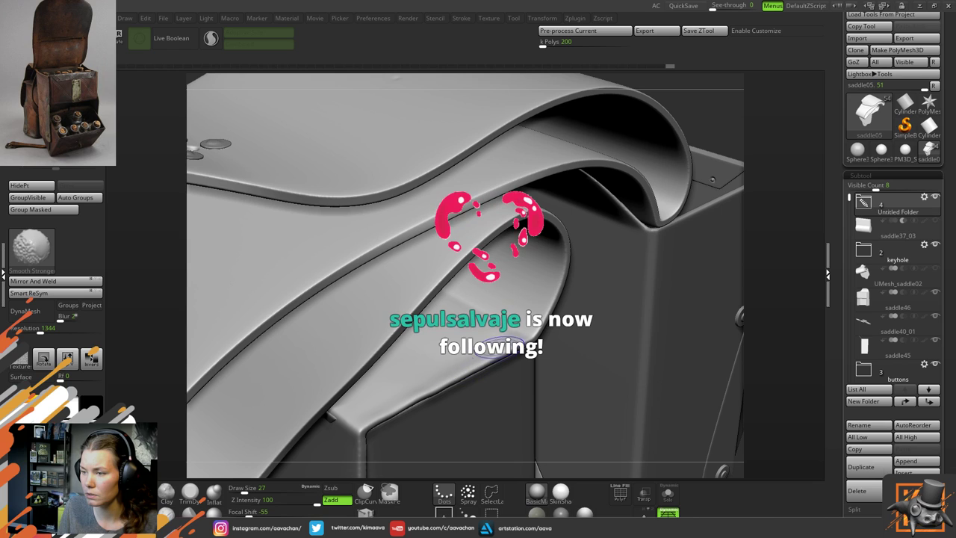
drag(784, 363, 779, 357)
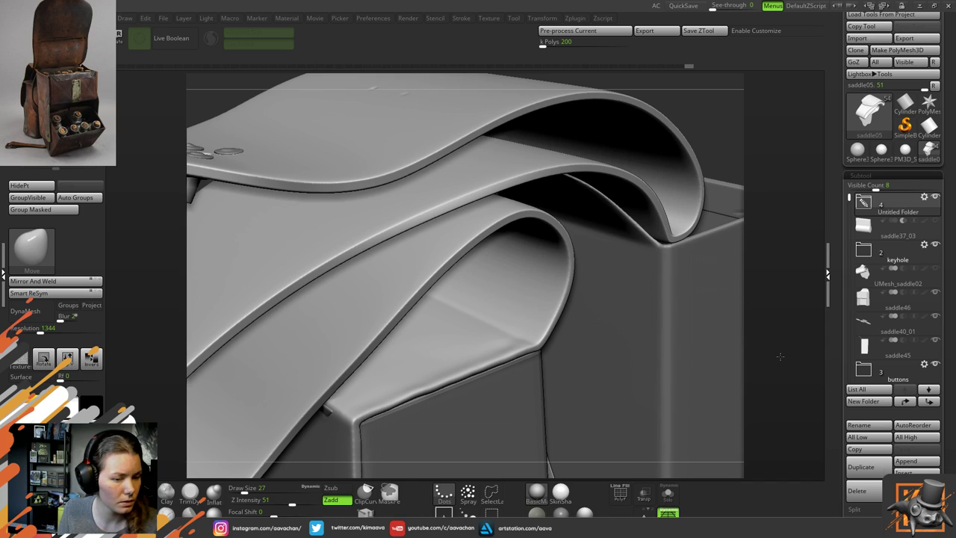
drag(776, 357, 784, 387)
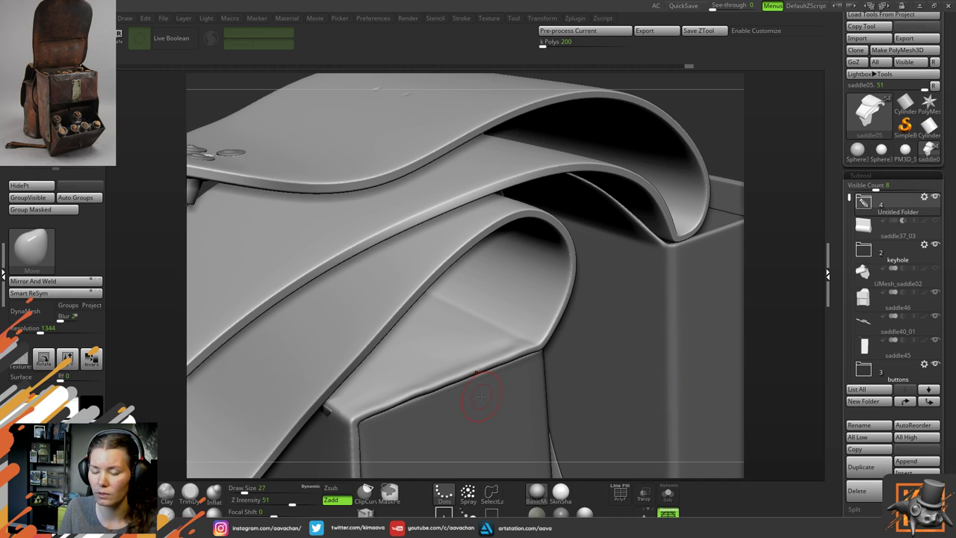
Try to build up the flap's surface along the edge below the fold with the Standard brush, and undo the strokes
click(167, 511)
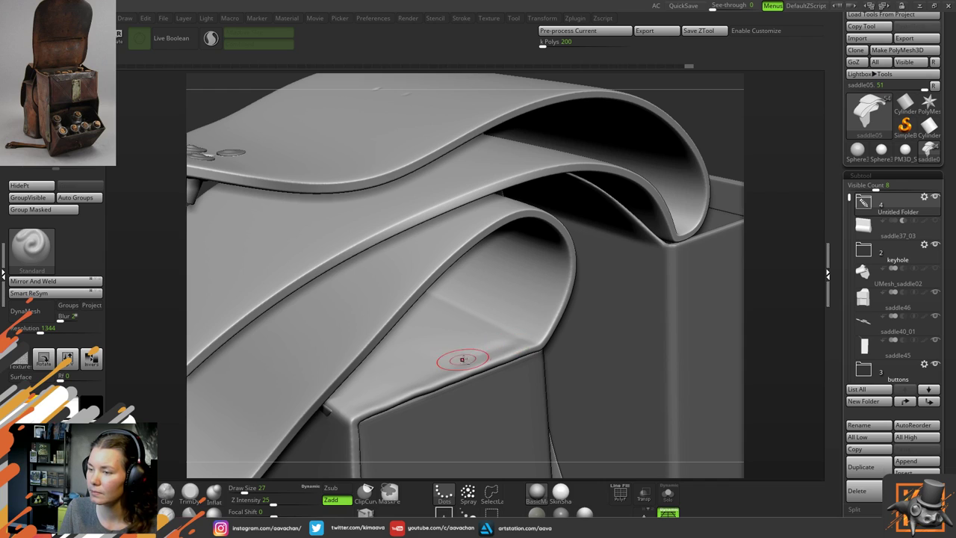
drag(478, 355, 355, 408)
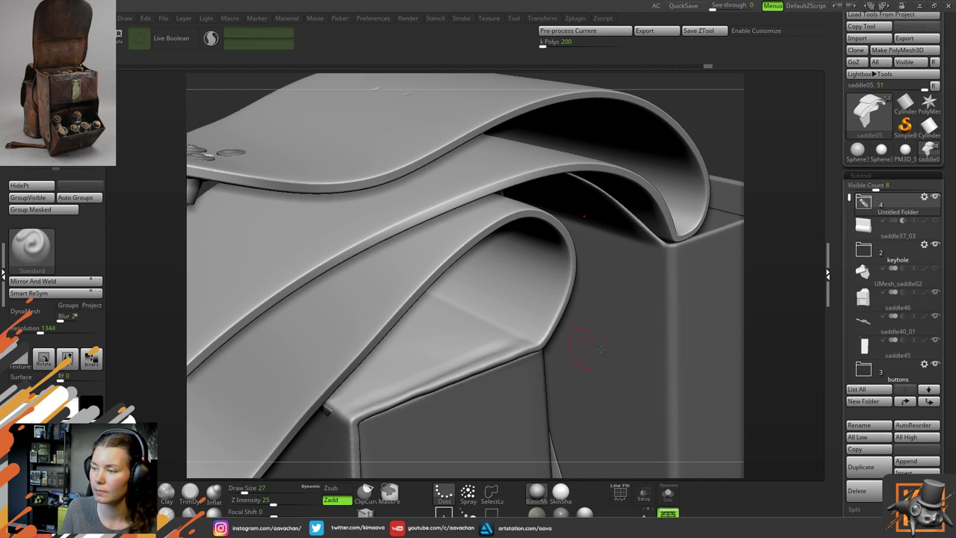
drag(778, 342, 709, 351)
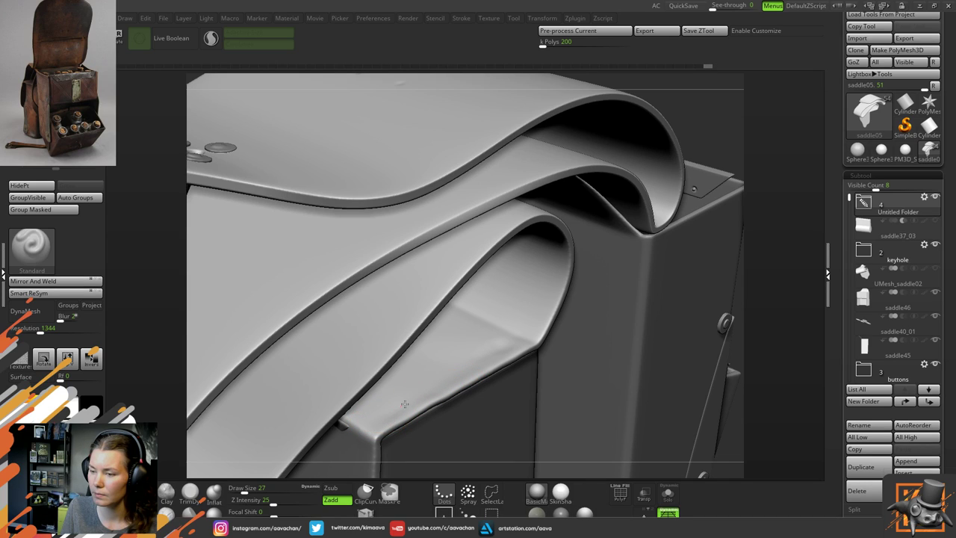
drag(456, 372, 513, 335)
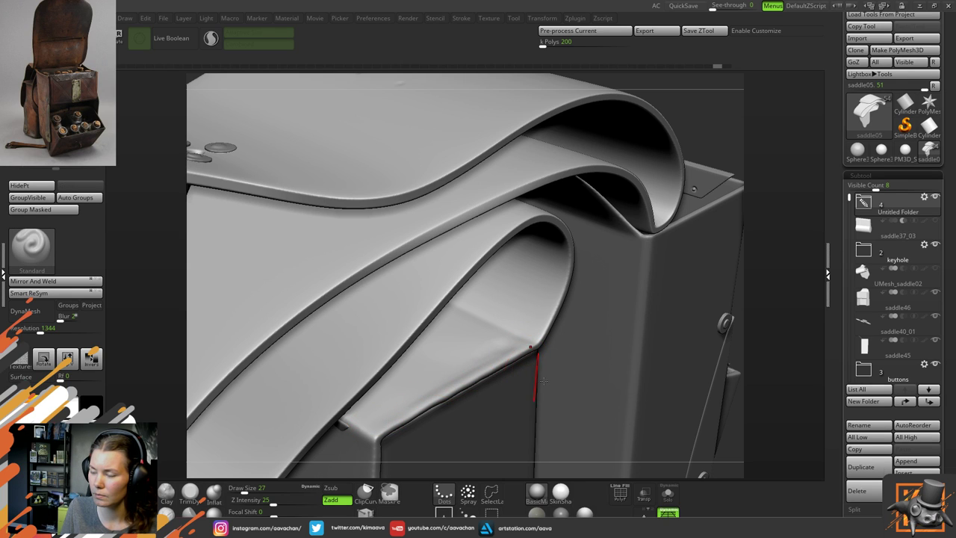
mouse_move(778, 348)
mouse_down()
mouse_move(790, 354)
mouse_move(766, 338)
mouse_up()
key(ctrl+z)
key(ctrl+z)
key(ctrl+z)
key(ctrl+z)
key(ctrl+z)
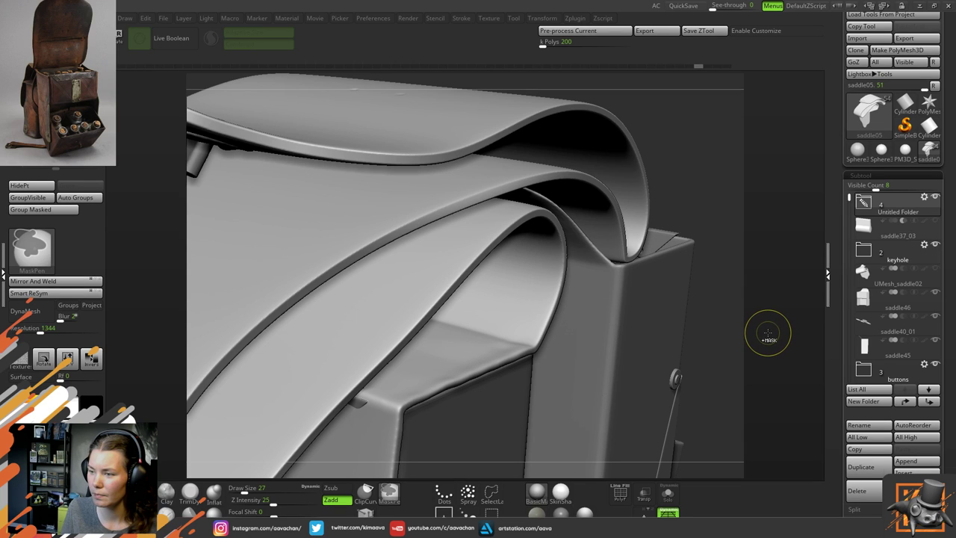
Switch to Maya, select the flap mesh and bring its folded section above the pouch corner into close view
alt+drag(711, 319, 623, 221)
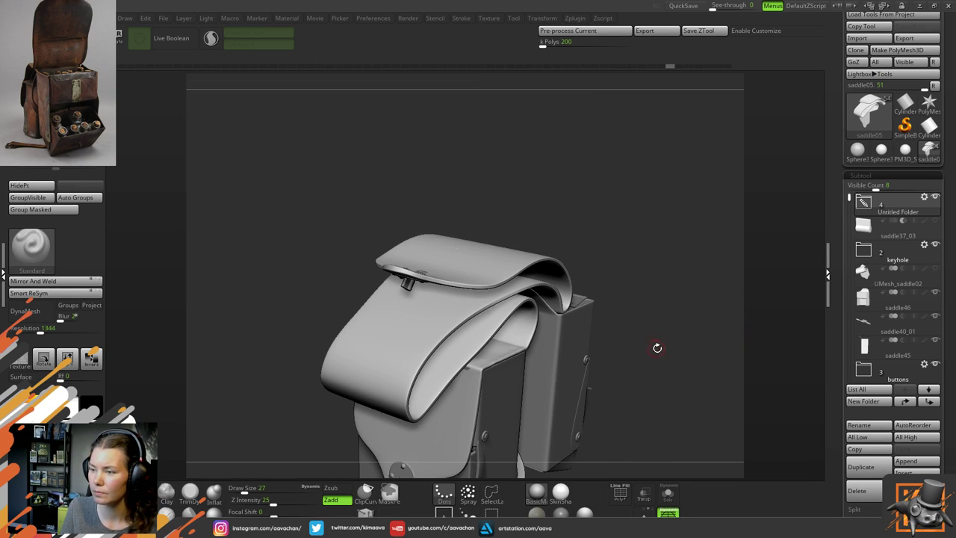
mouse_move(657, 348)
mouse_down()
mouse_move(636, 342)
mouse_move(661, 331)
mouse_up()
click(919, 6)
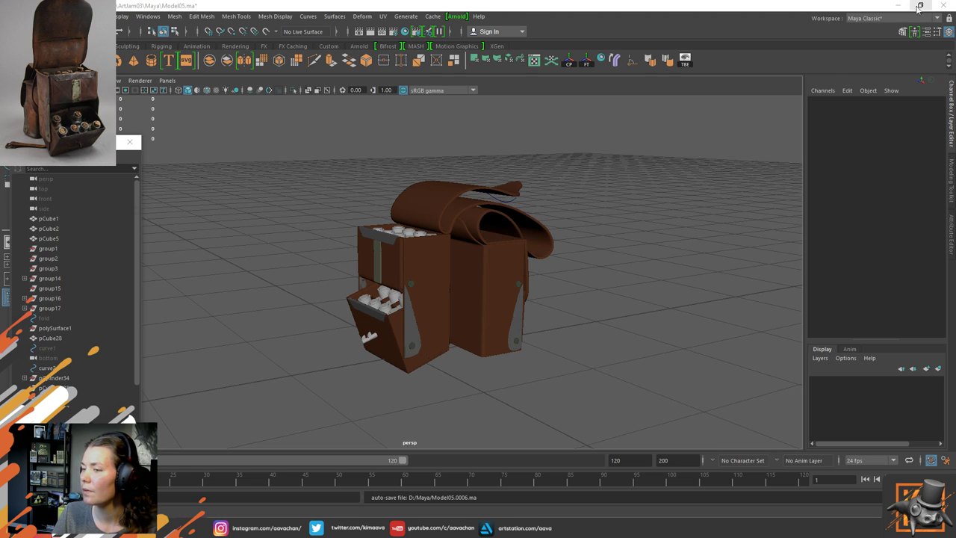
click(487, 219)
click(487, 221)
scroll(539, 249, up, 3)
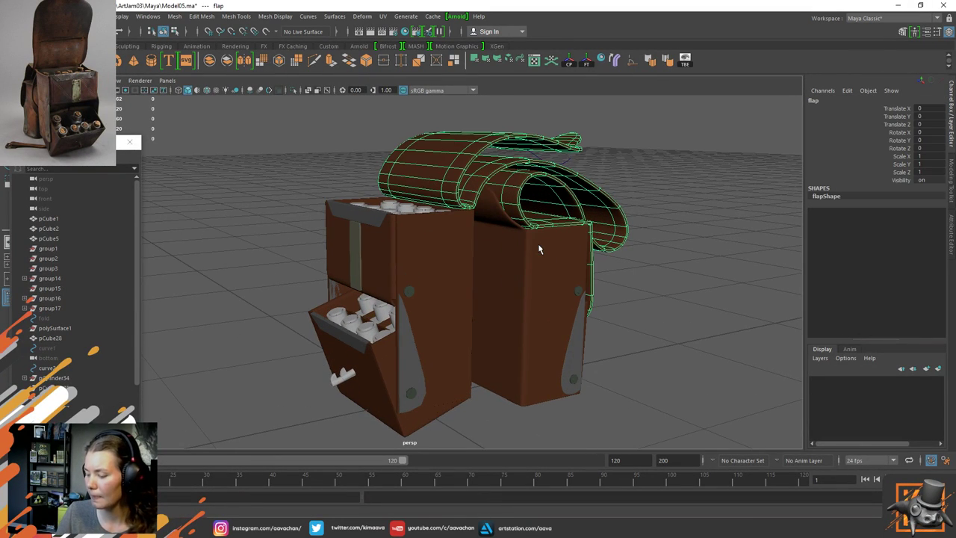
scroll(543, 200, up, 4)
alt+drag(677, 229, 403, 261)
alt+middle_drag(392, 269, 384, 273)
scroll(459, 280, down, 3)
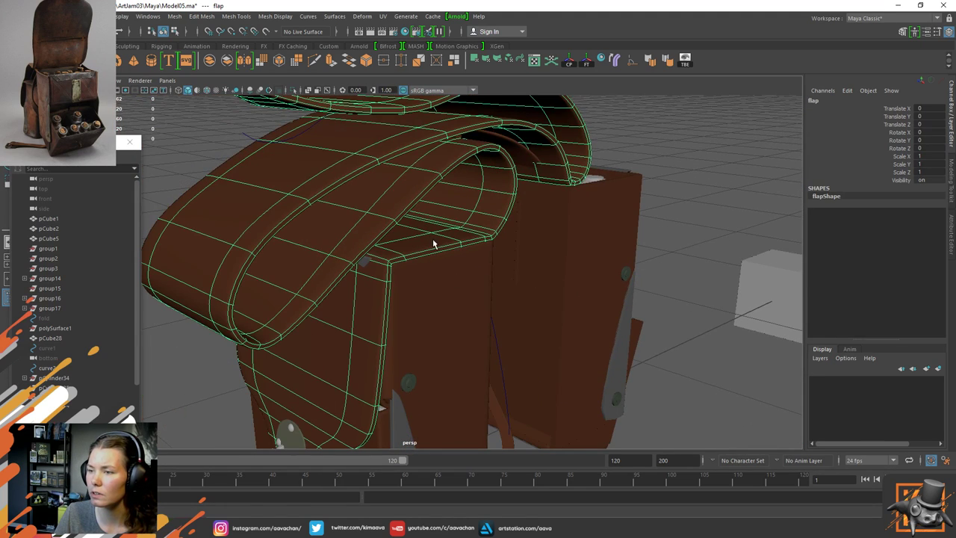
Turn off the flap's smooth preview and split the edge ring running across the flat section below the fold
right_drag(432, 238, 448, 231)
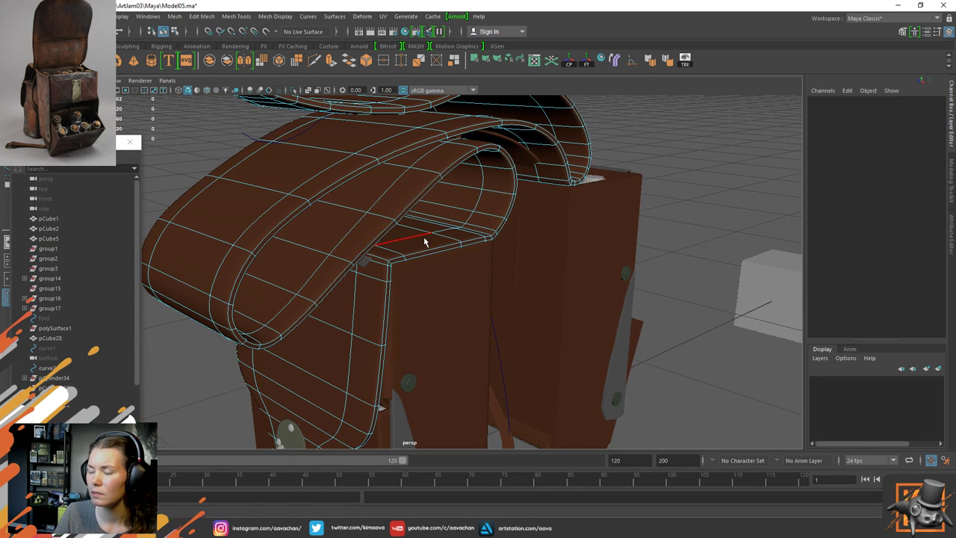
key(1)
scroll(420, 236, up, 2)
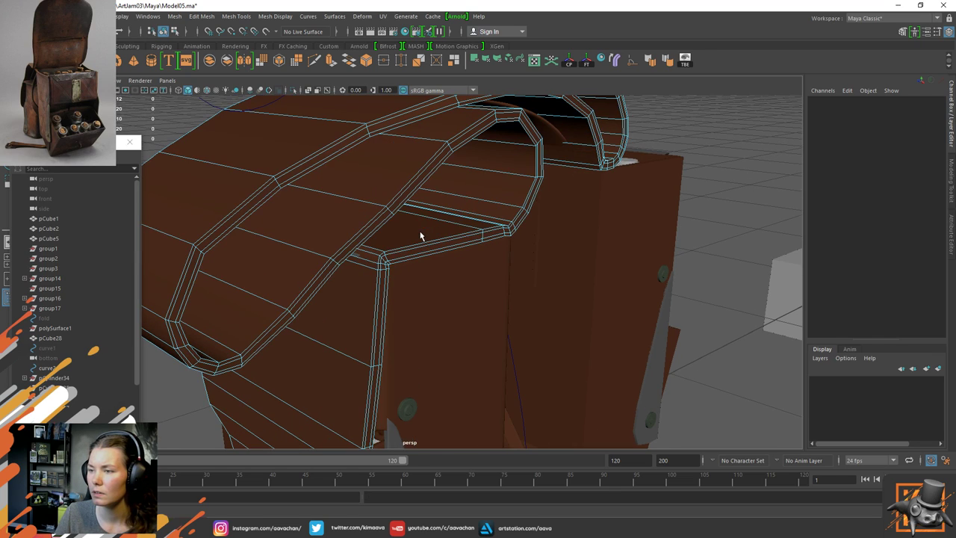
right_drag(420, 235, 452, 182)
scroll(454, 221, up, 2)
click(437, 206)
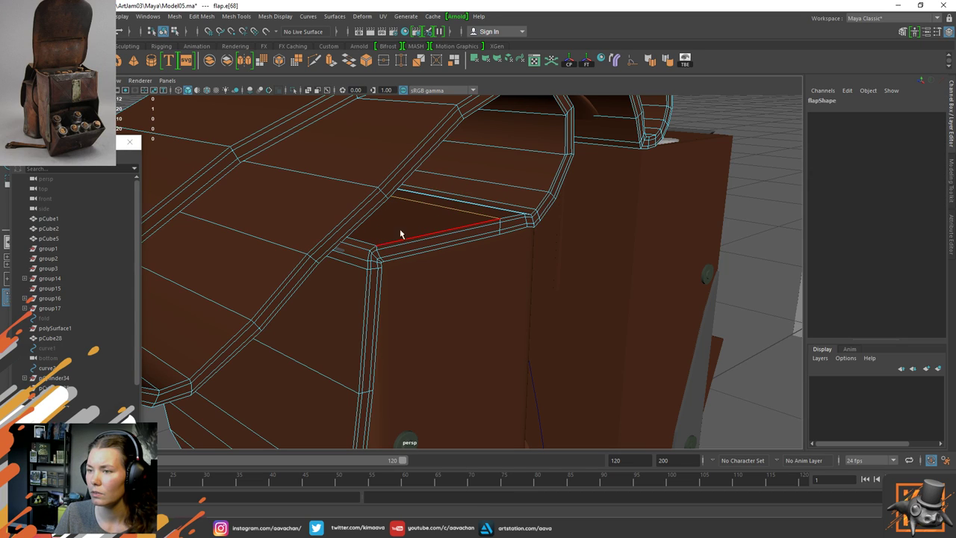
shift+right_drag(397, 224, 401, 268)
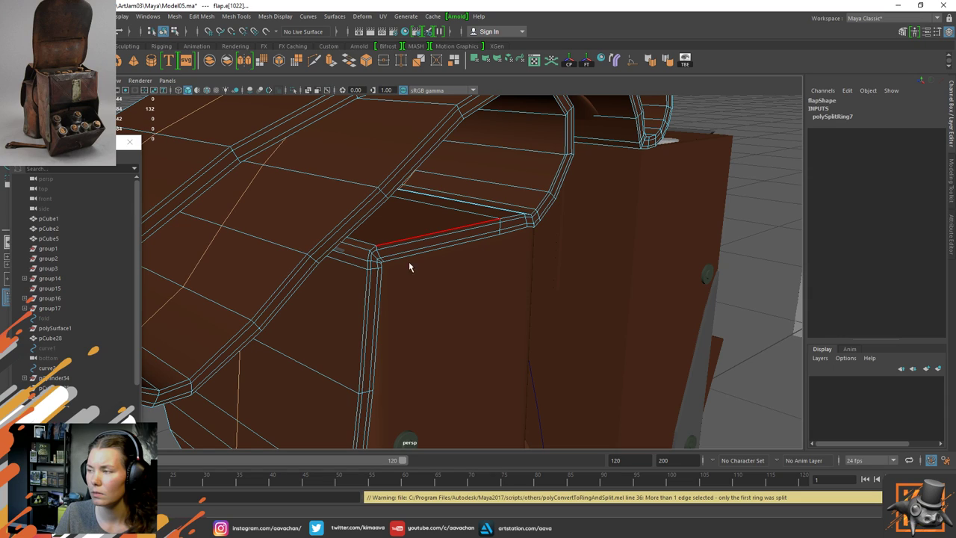
Set the edge ring split to the Multi type with 5 divisions
click(841, 117)
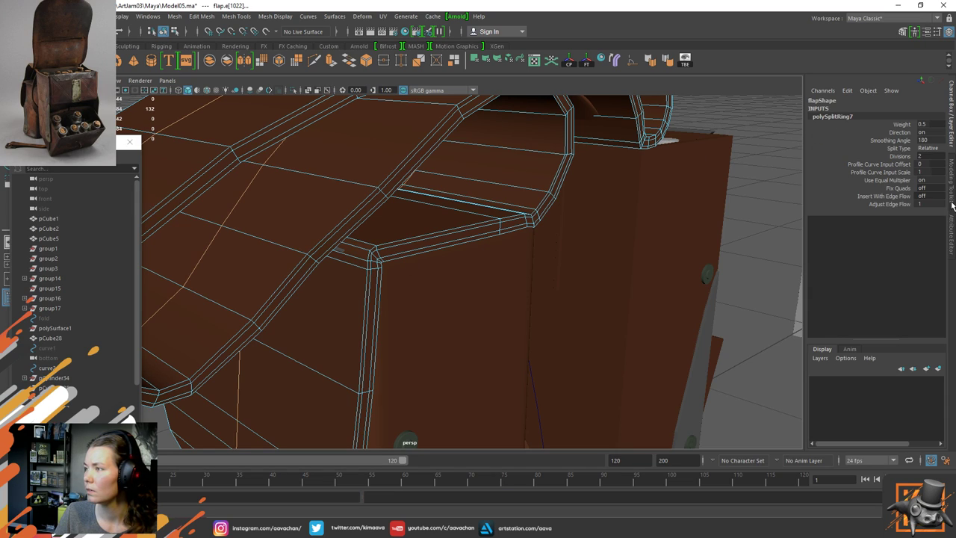
click(929, 148)
click(933, 177)
click(930, 155)
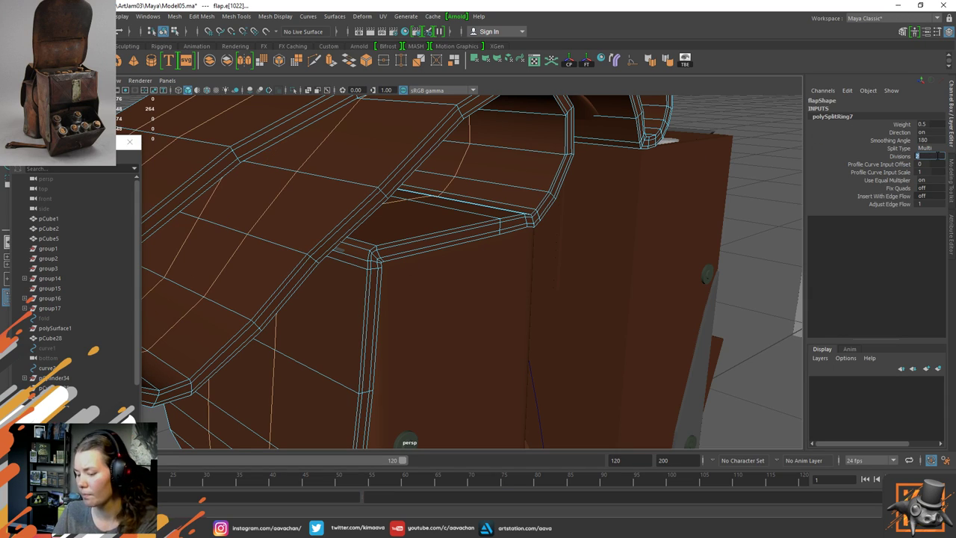
text(5)
key(Return)
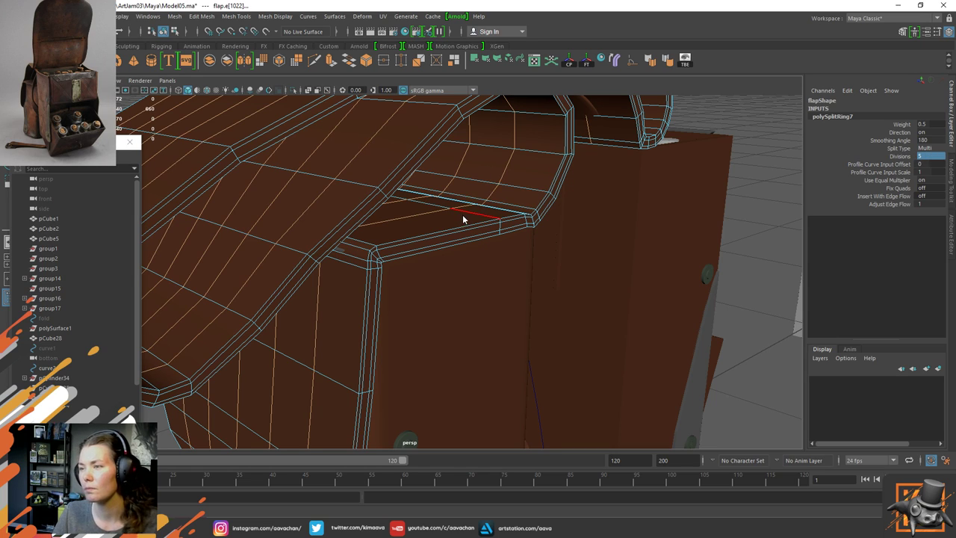
Lower the inserted middle edges on the flap's flat section slightly, and return to object mode with smooth preview on
right_drag(462, 214, 472, 150)
click(398, 224)
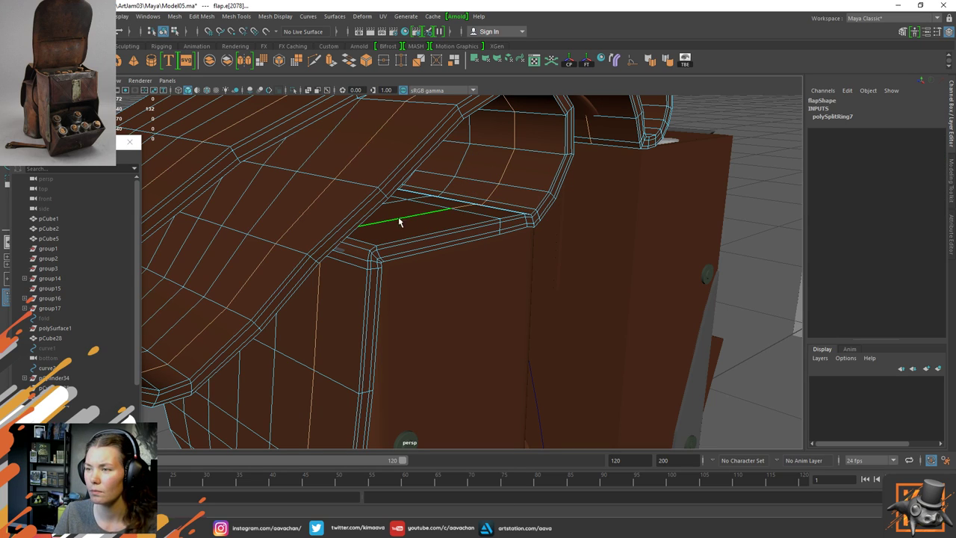
key(w)
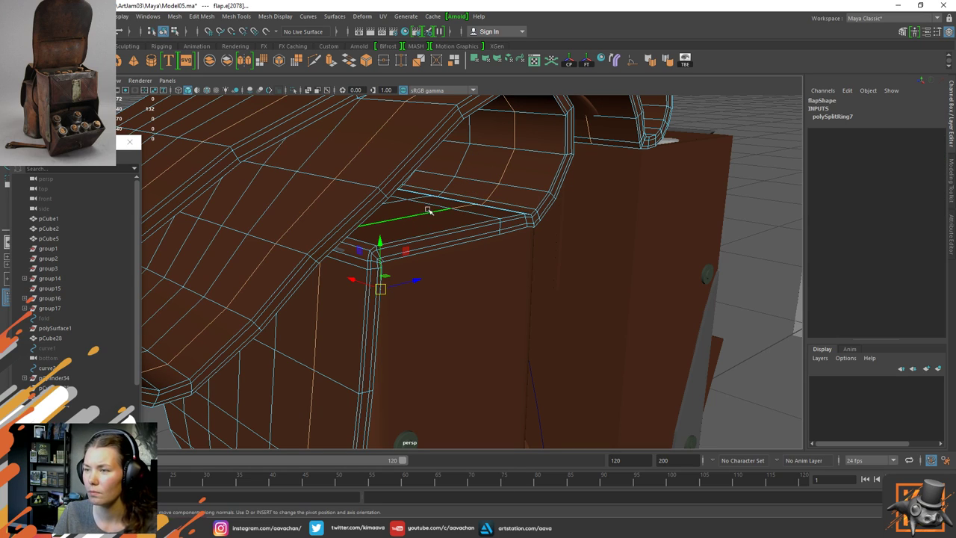
click(483, 203)
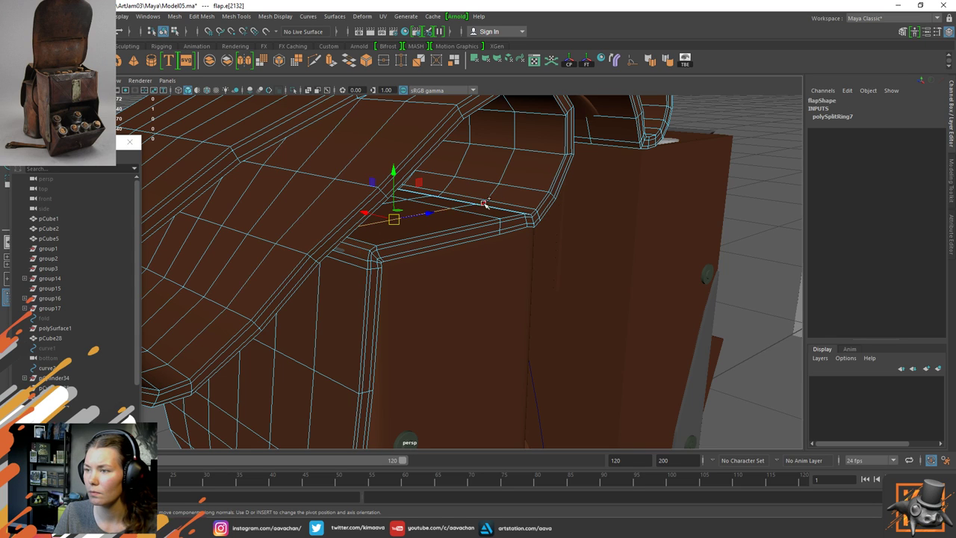
alt+drag(505, 188, 501, 198)
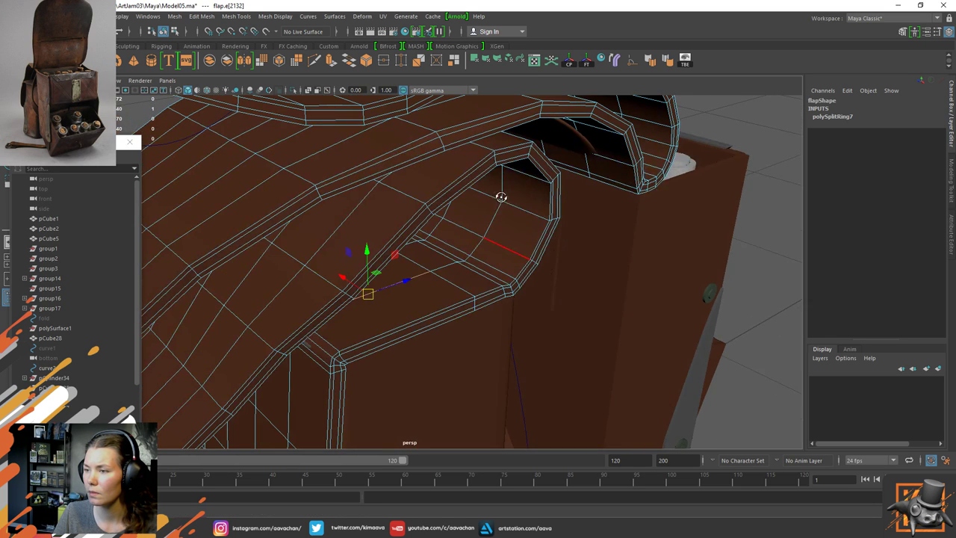
shift+double_click(461, 261)
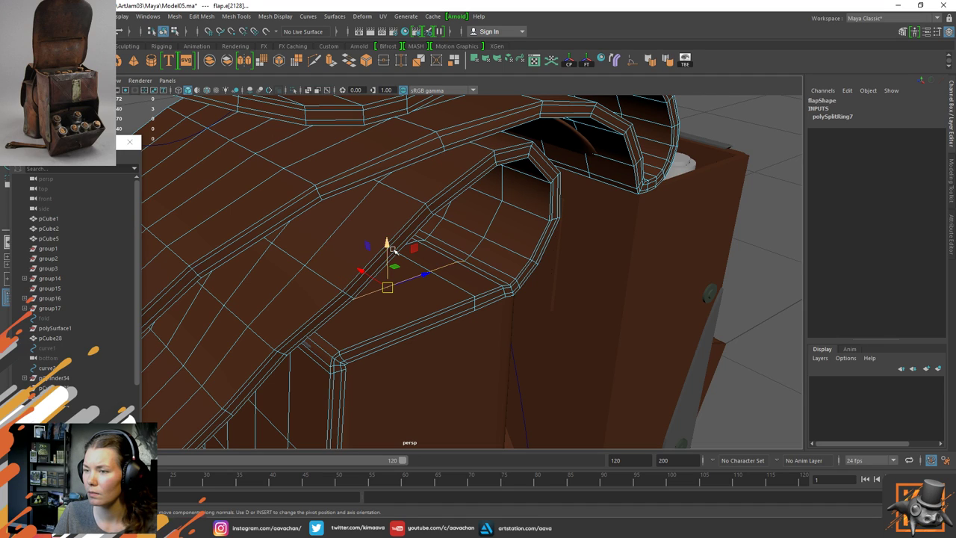
drag(387, 247, 388, 253)
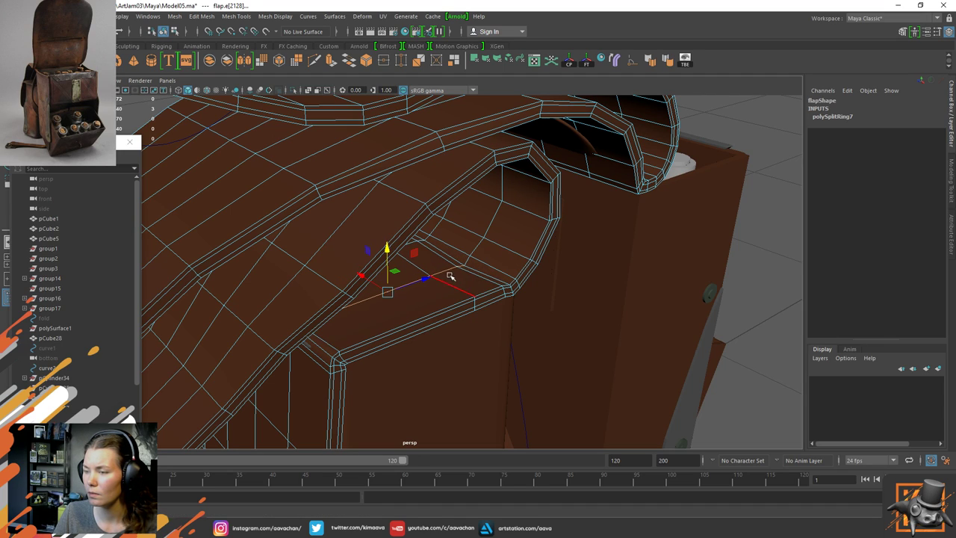
key(3)
right_drag(445, 241, 499, 200)
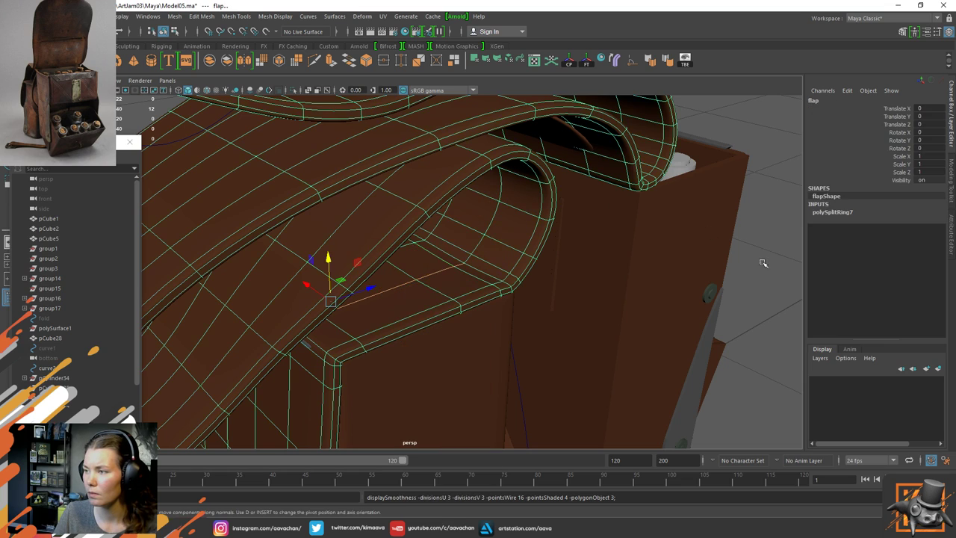
Reselect the flap mesh above the pouch corner and isolate it in the view
click(762, 262)
scroll(491, 297, down, 4)
alt+drag(491, 297, 454, 291)
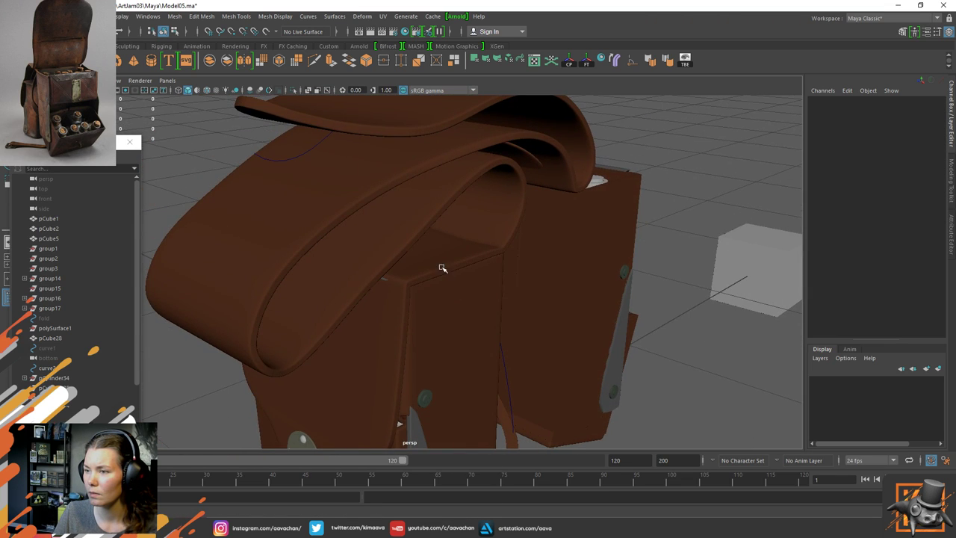
scroll(437, 281, up, 1)
scroll(438, 281, up, 2)
click(451, 269)
right_drag(453, 261, 470, 218)
double_click(475, 254)
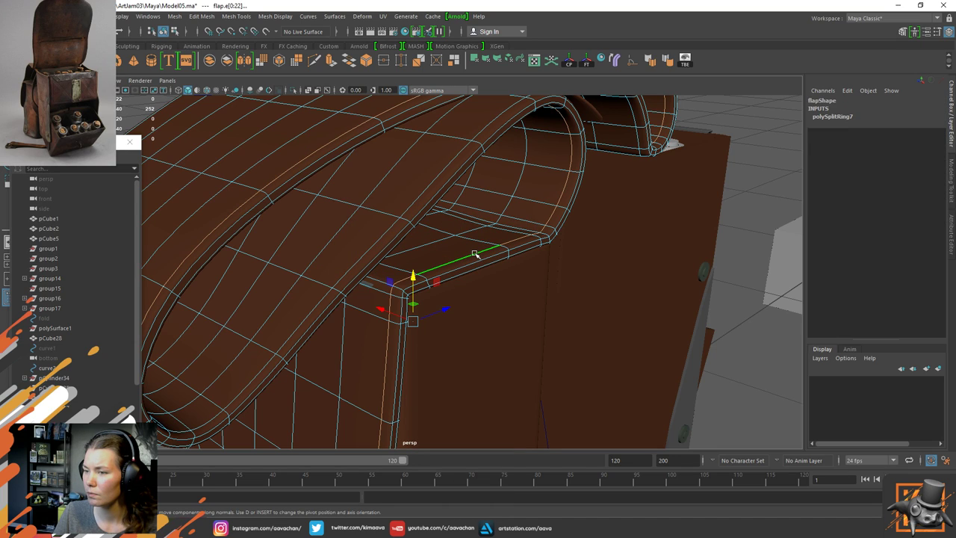
right_drag(475, 254, 576, 181)
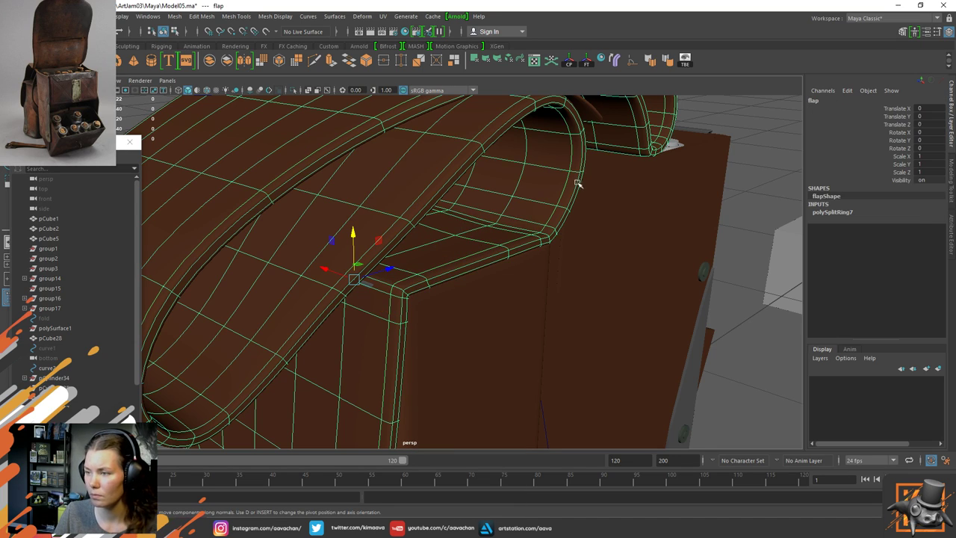
key(ctrl+1)
Select the edges along the side border of the flap's flat section and adjust their height slightly
key(F10)
click(512, 241)
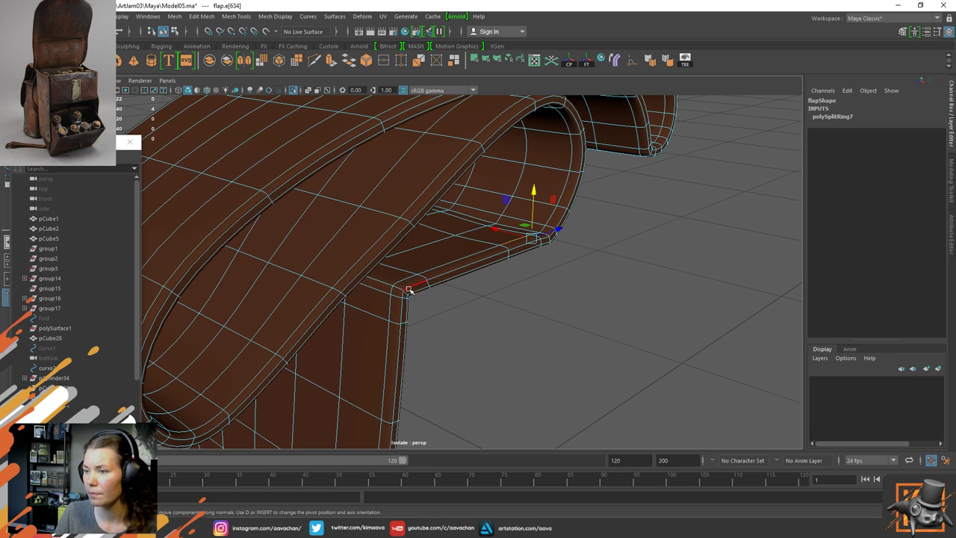
shift+click(400, 277)
alt+drag(517, 311, 482, 241)
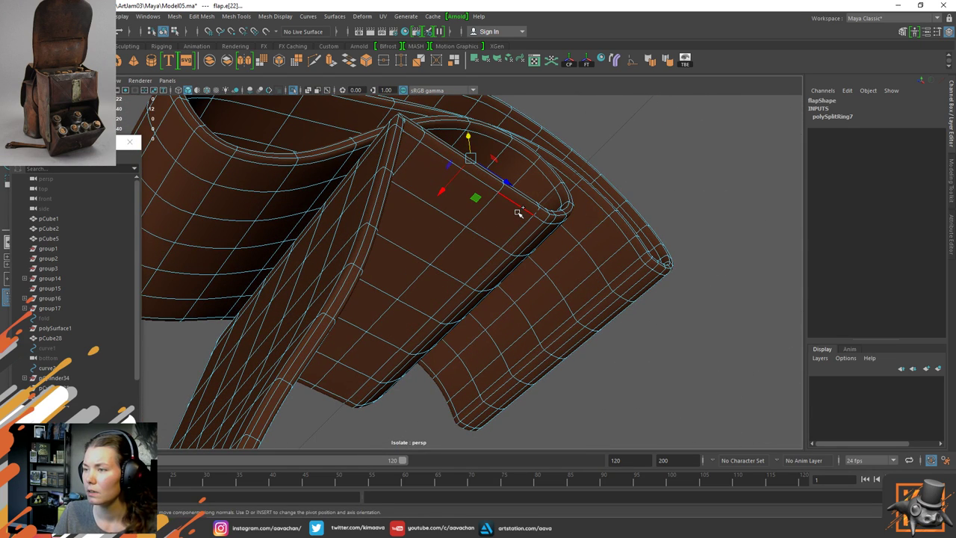
shift+click(543, 221)
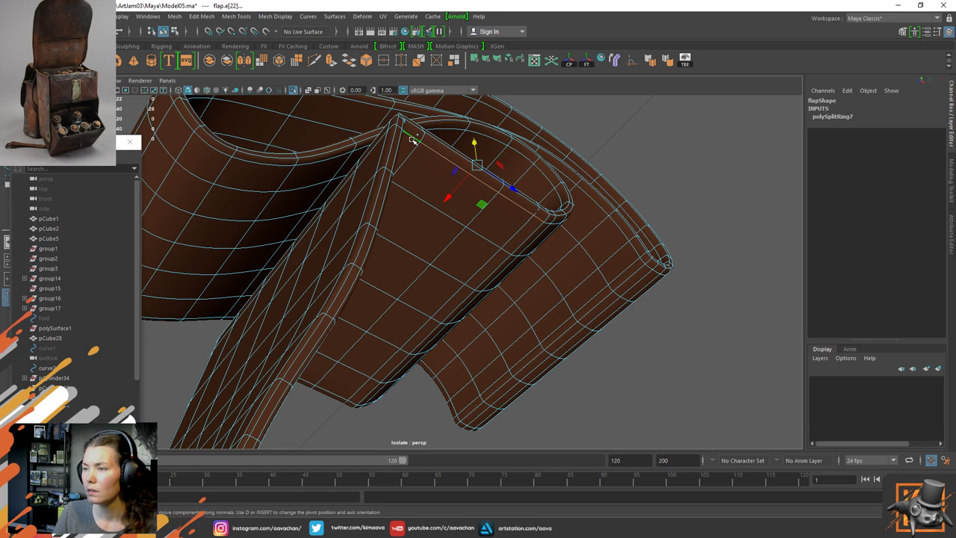
alt+drag(411, 141, 507, 291)
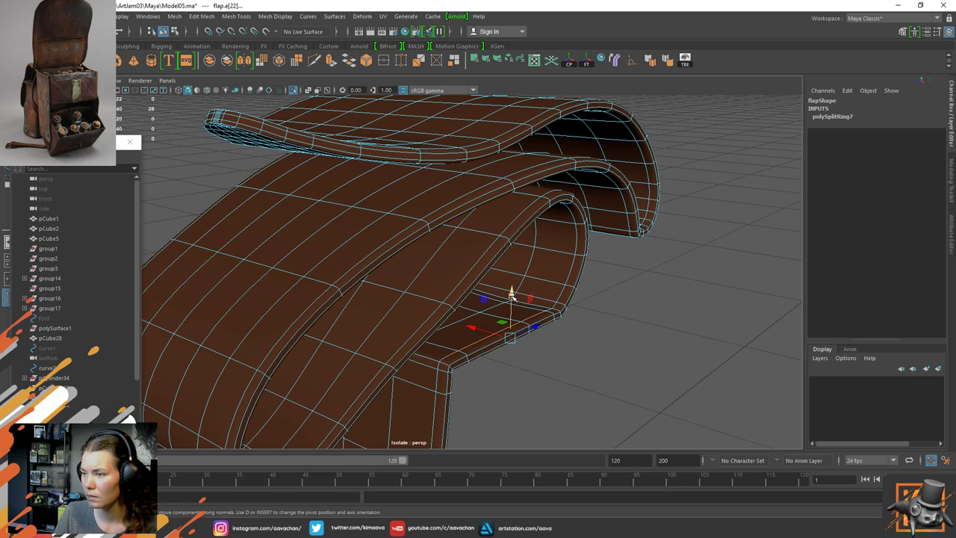
drag(513, 295, 513, 295)
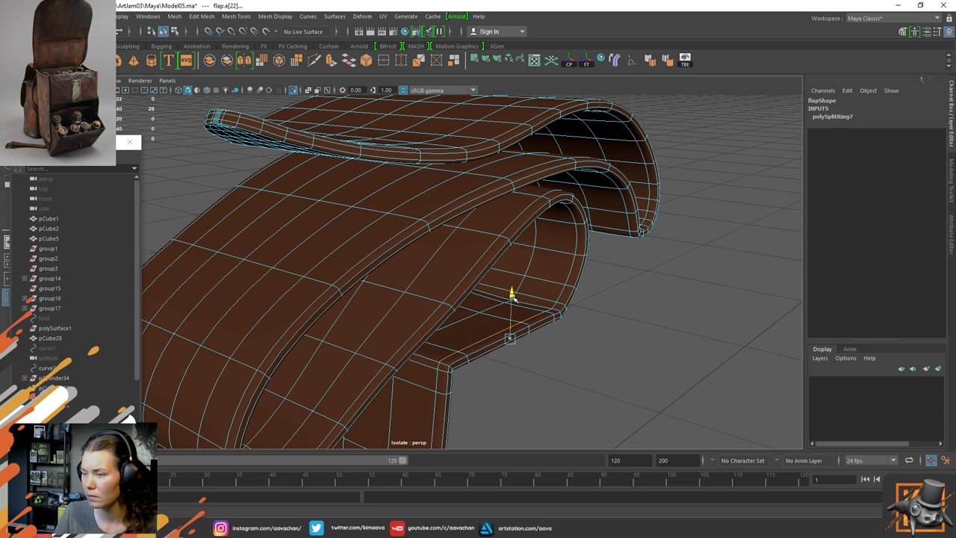
Adjust the height of the flat section's side border faces slightly, and end the isolation so the whole bag shows
mouse_move(545, 318)
right_down()
mouse_move(553, 277)
mouse_move(558, 321)
right_up()
click(556, 317)
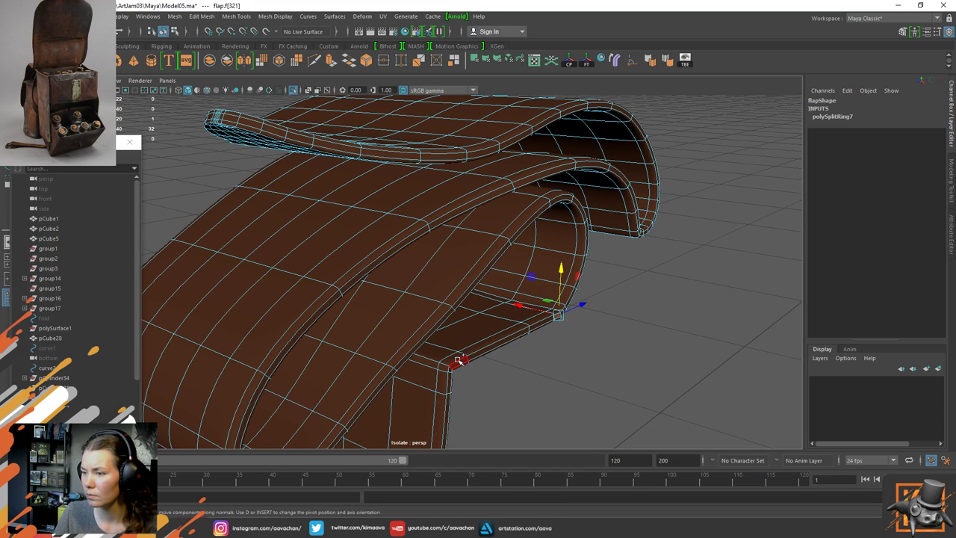
shift+double_click(458, 363)
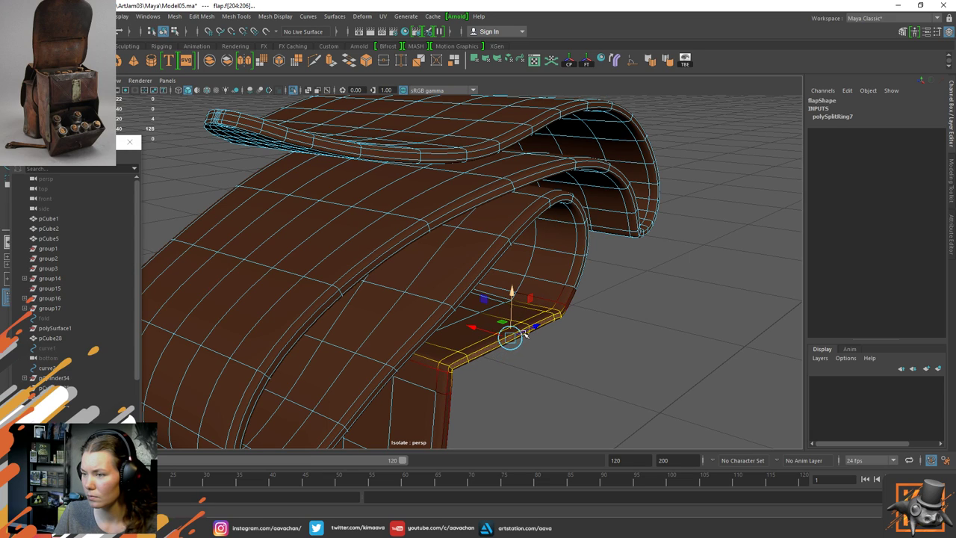
drag(513, 292, 513, 293)
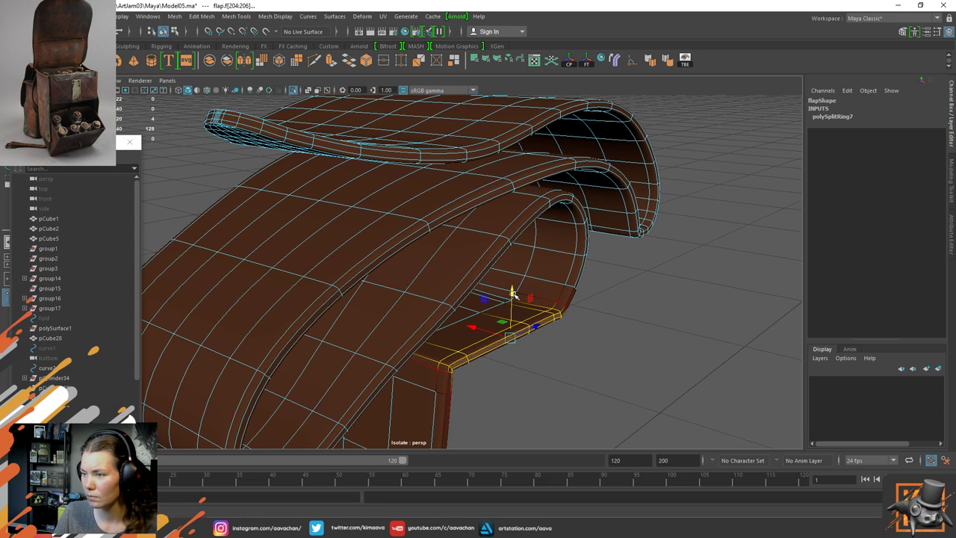
key(e)
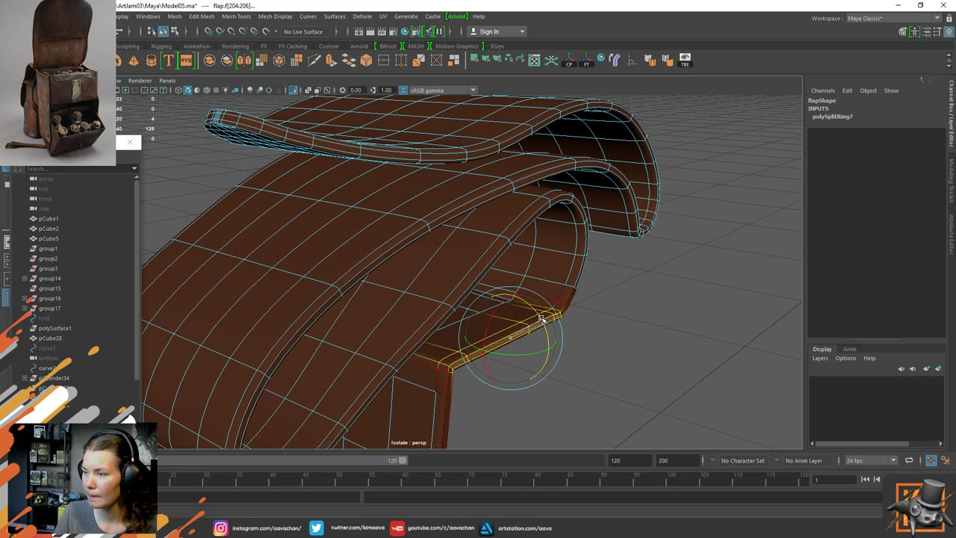
key(w)
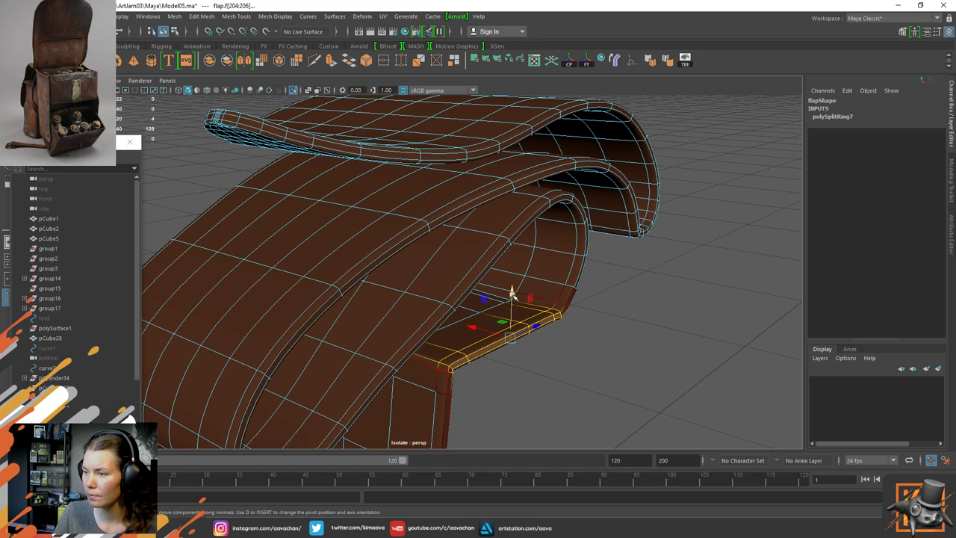
right_drag(541, 241, 603, 193)
click(620, 291)
key(ctrl+1)
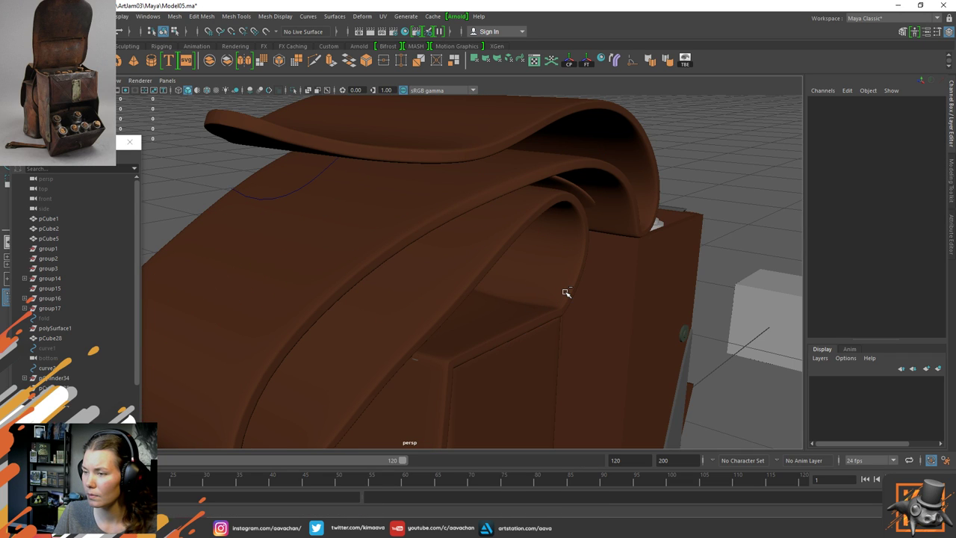
Select the row of edges running across the middle of the flap's flat section beneath the fold
alt+drag(529, 326, 441, 284)
click(526, 312)
right_drag(439, 238, 439, 211)
double_click(465, 298)
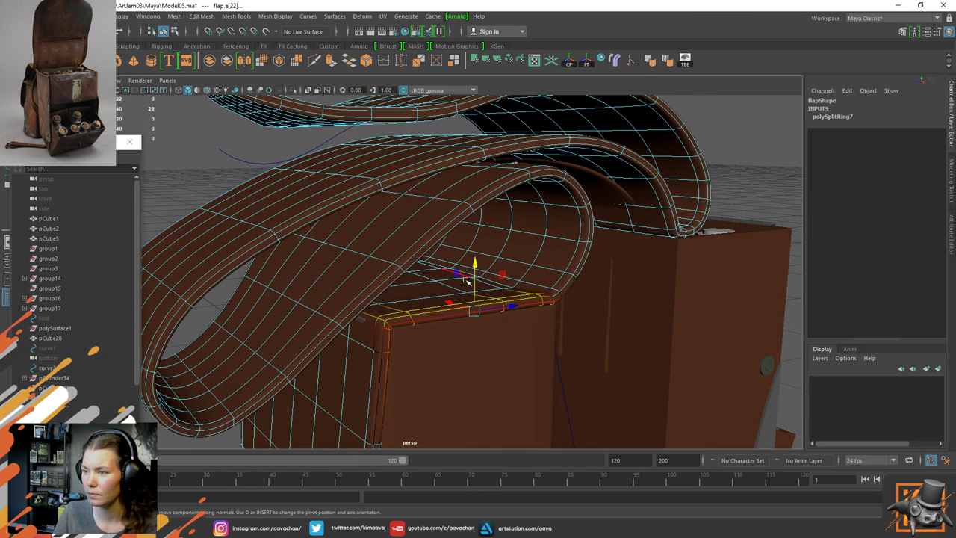
click(479, 277)
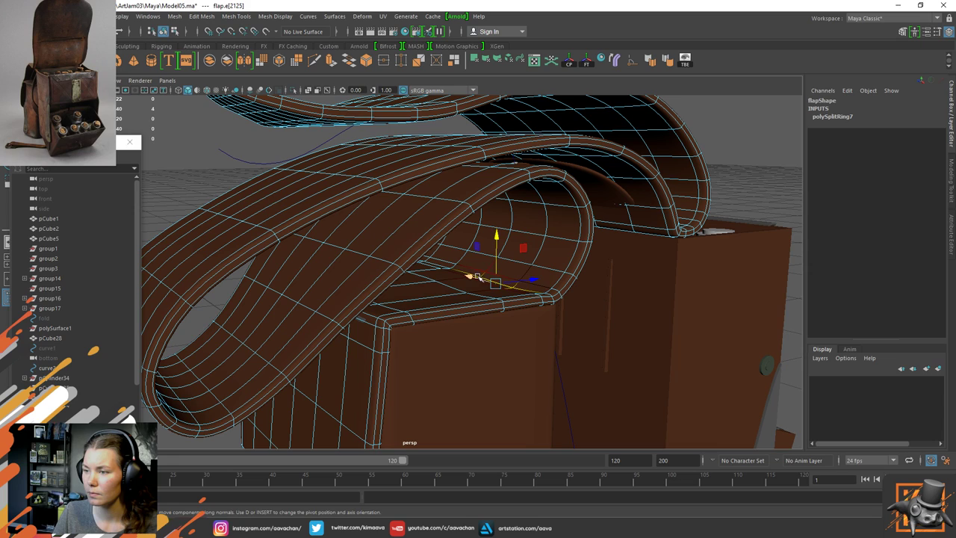
drag(474, 276, 385, 284)
click(467, 269)
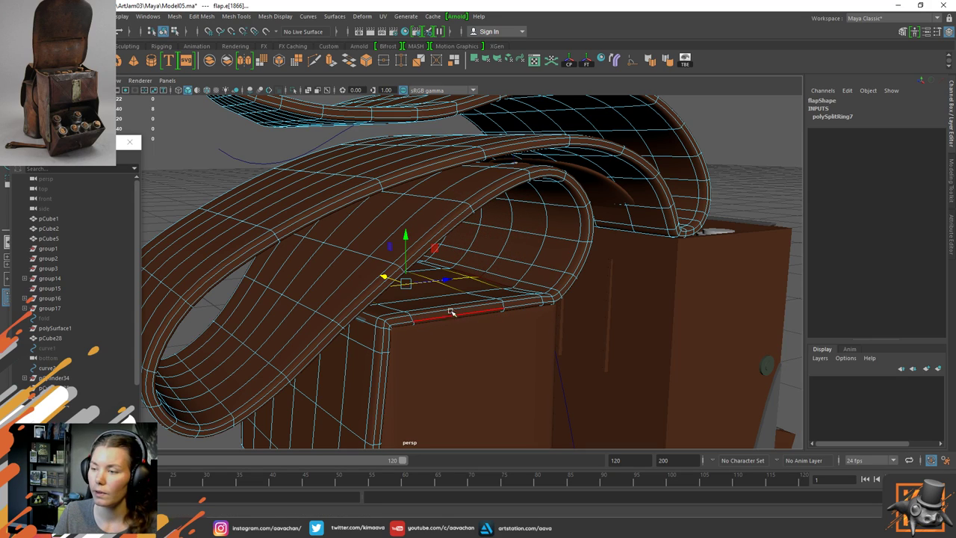
alt+drag(458, 292, 407, 286)
shift+click(305, 281)
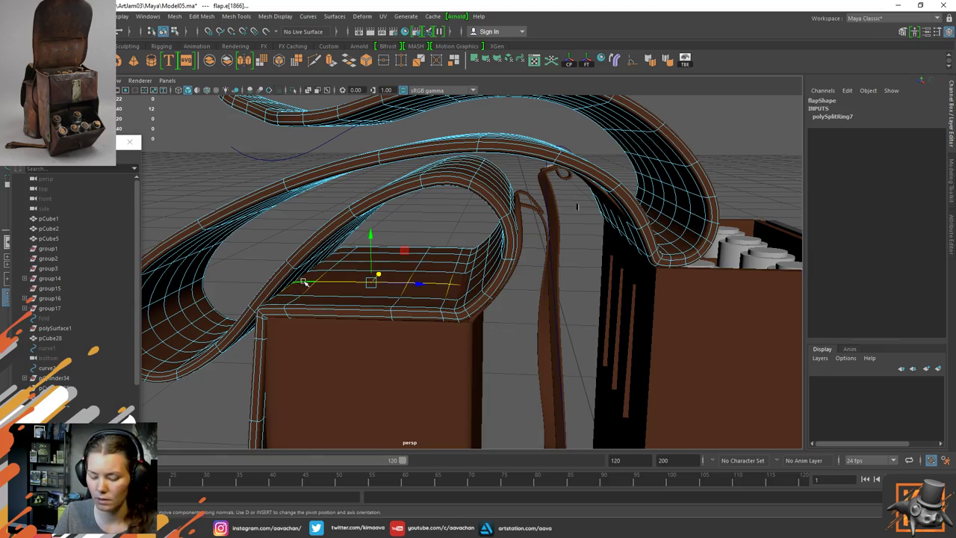
Select another edge row across the flat section, nearer its side border, and lower it slightly
alt+drag(354, 279, 387, 246)
click(454, 270)
alt+drag(372, 277, 354, 273)
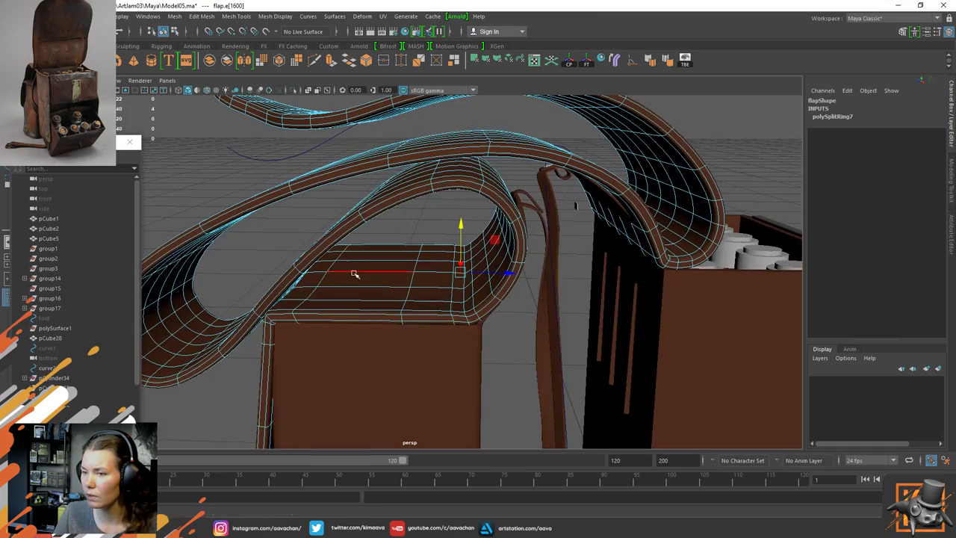
drag(383, 236, 579, 294)
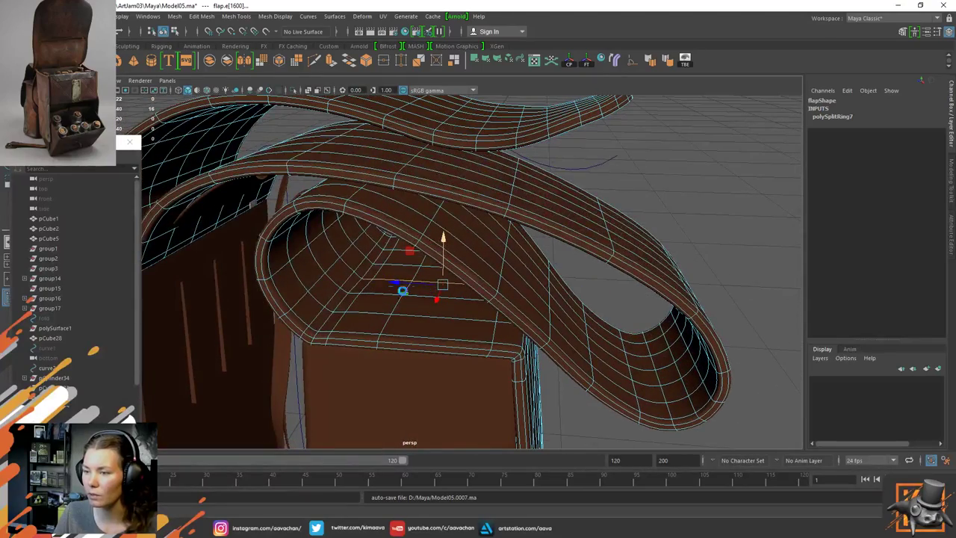
click(353, 292)
alt+drag(440, 314, 497, 316)
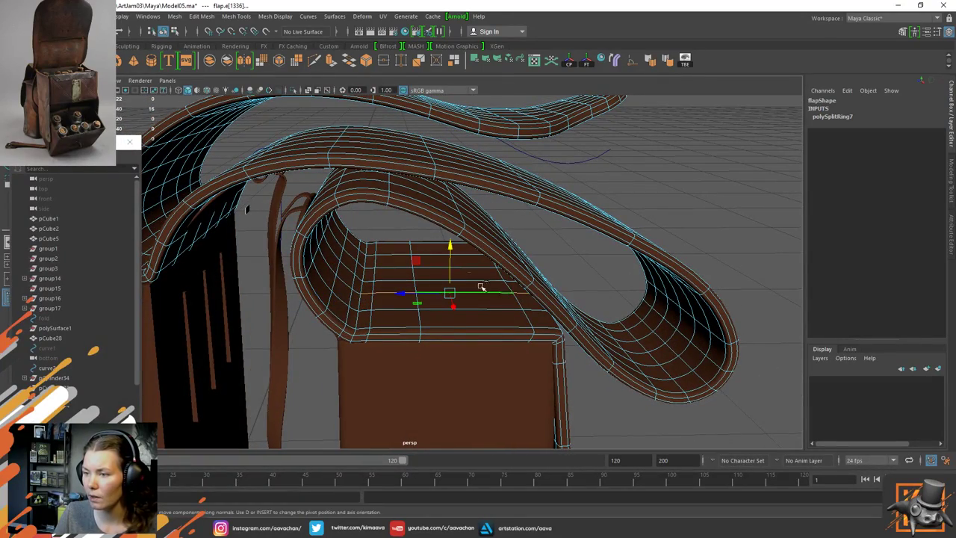
drag(449, 252, 449, 258)
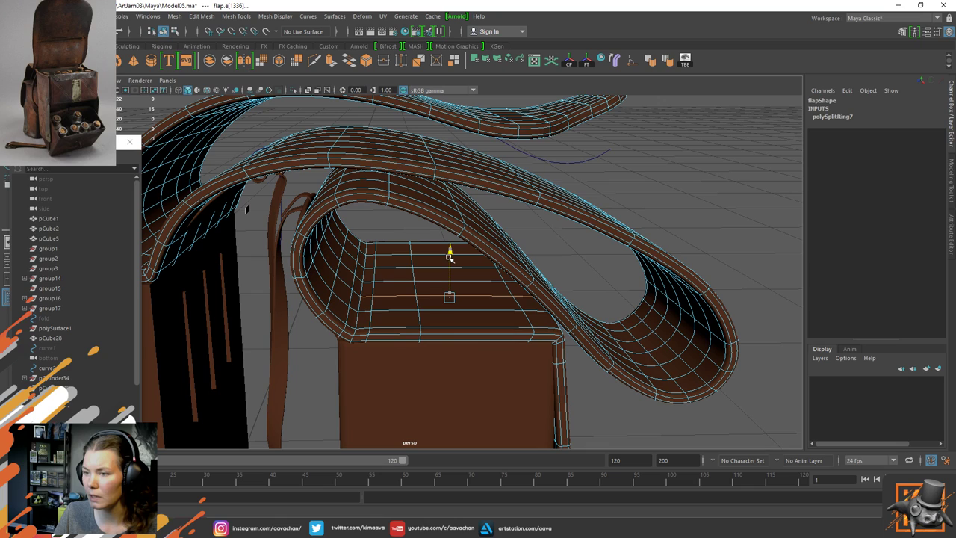
Select the edge row closest to the flat section's side border and adjust its position
click(363, 310)
double_click(532, 312)
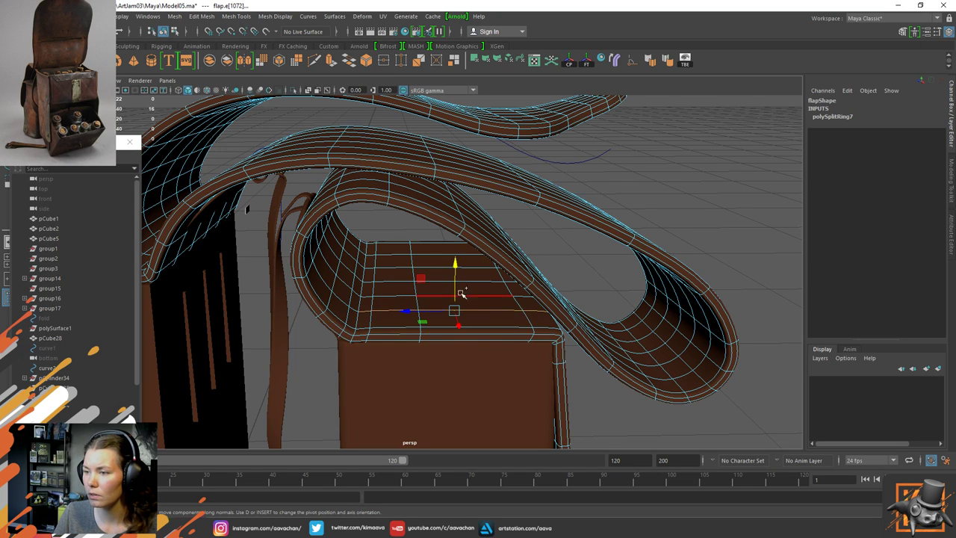
alt+drag(453, 277, 486, 268)
double_click(432, 319)
key(d)
click(418, 317)
drag(419, 282, 402, 260)
click(425, 299)
ctrl+right_drag(448, 281, 449, 267)
Lower the middle faces of the flat section's side border slightly and raise the corner face at each end a little
click(439, 346)
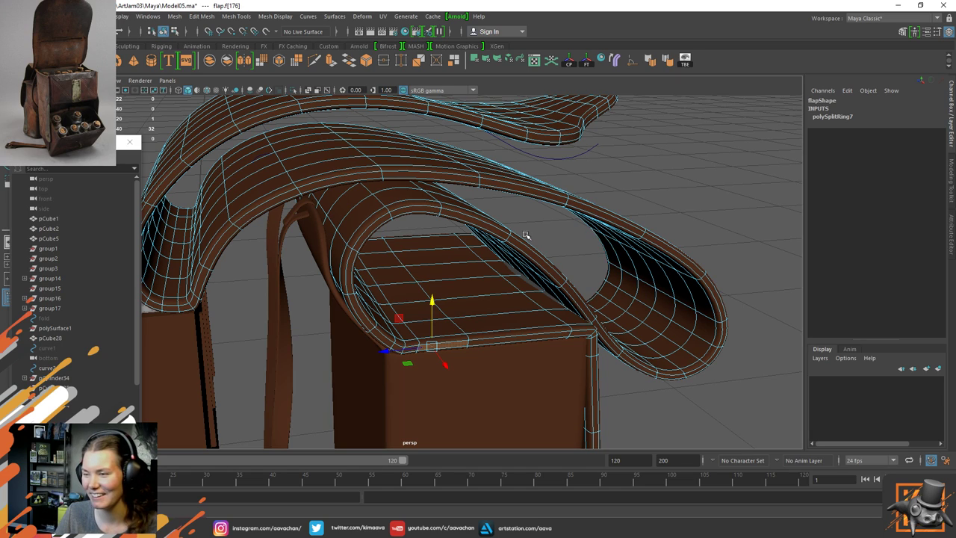
shift+click(506, 293)
drag(507, 293, 508, 296)
click(411, 347)
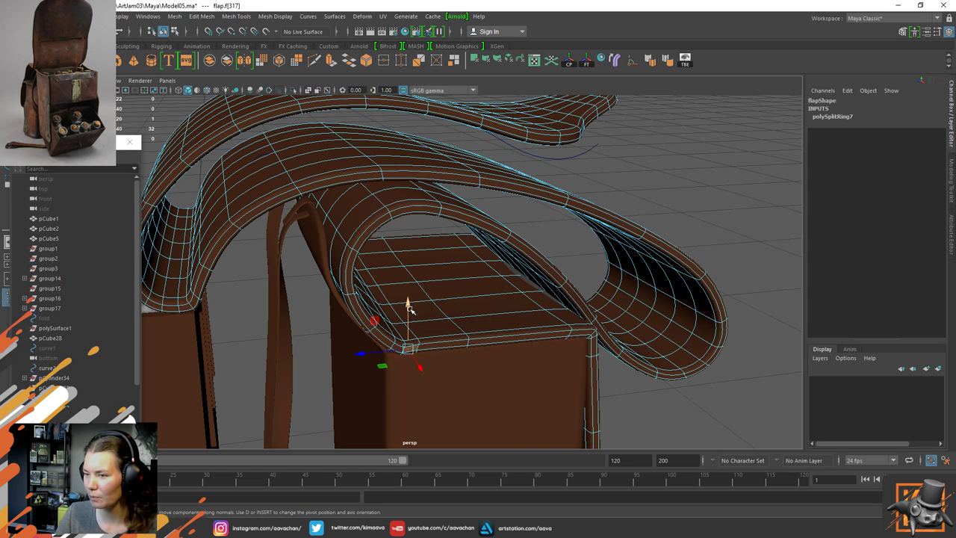
drag(408, 309, 409, 308)
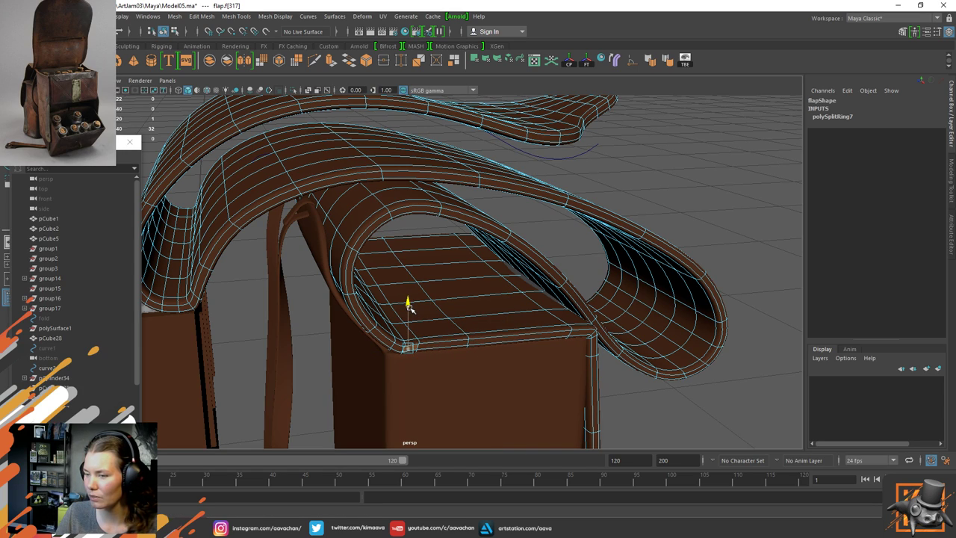
click(578, 330)
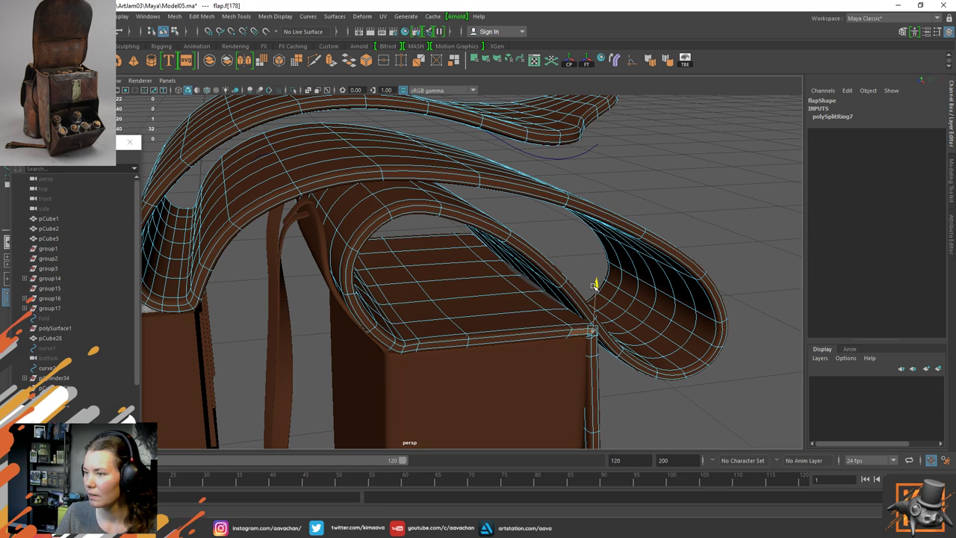
drag(593, 285, 590, 283)
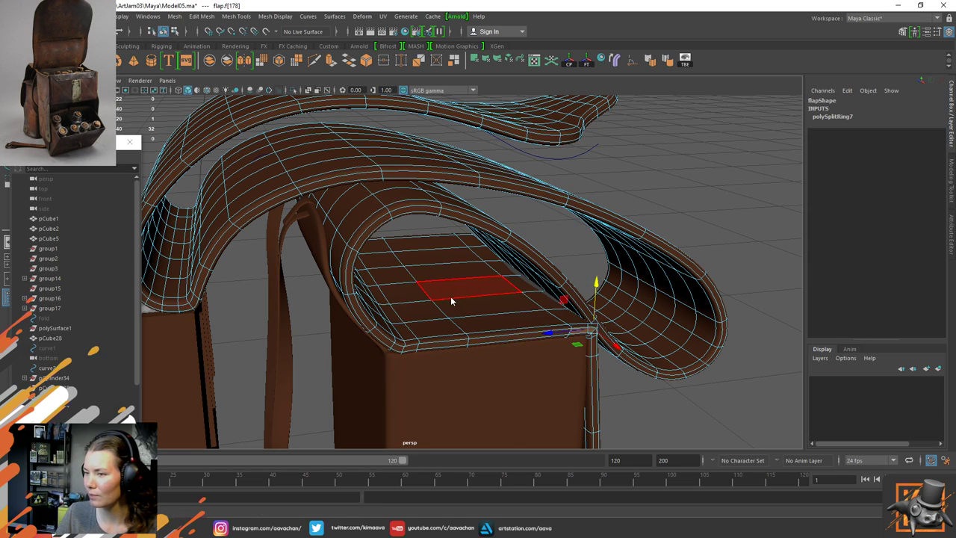
Return the flap to object mode, deselect it and inspect the smoothed folds from the other side of the bag
right_drag(450, 297, 569, 212)
click(681, 210)
click(463, 321)
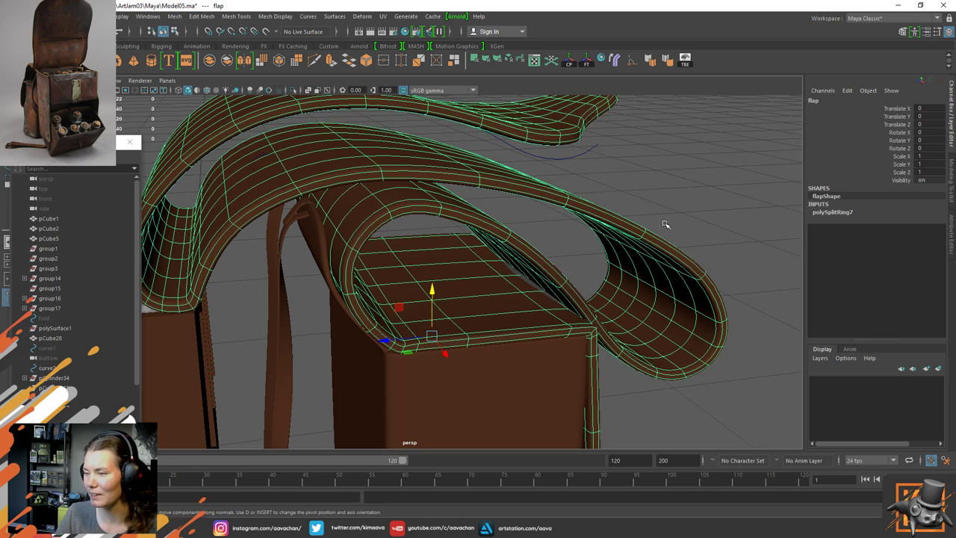
click(662, 188)
alt+drag(616, 311, 565, 253)
alt+middle_drag(517, 213, 437, 277)
scroll(469, 286, up, 3)
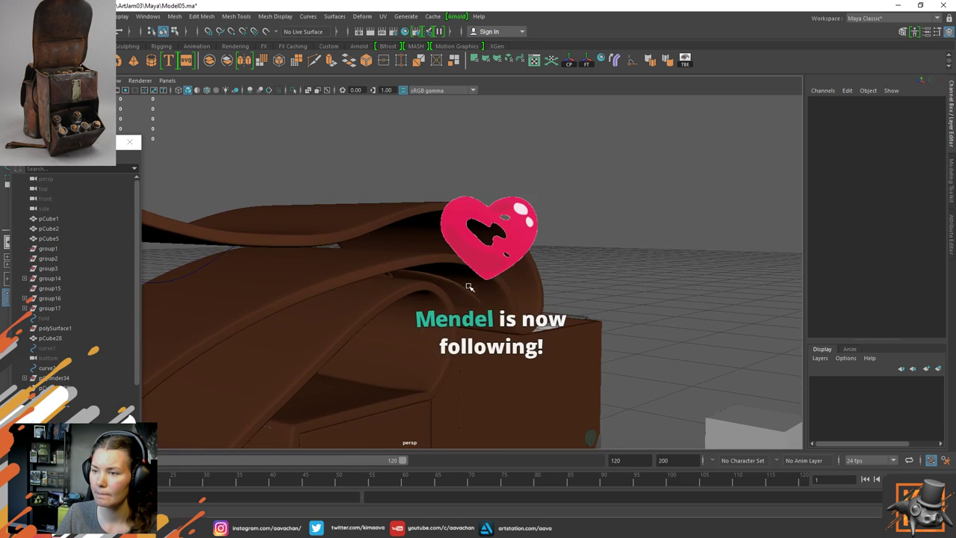
Select the flap, switch it to edge selection and pick an edge inside the folds, seen from the side
click(468, 287)
alt+drag(374, 265, 459, 239)
right_click(461, 239)
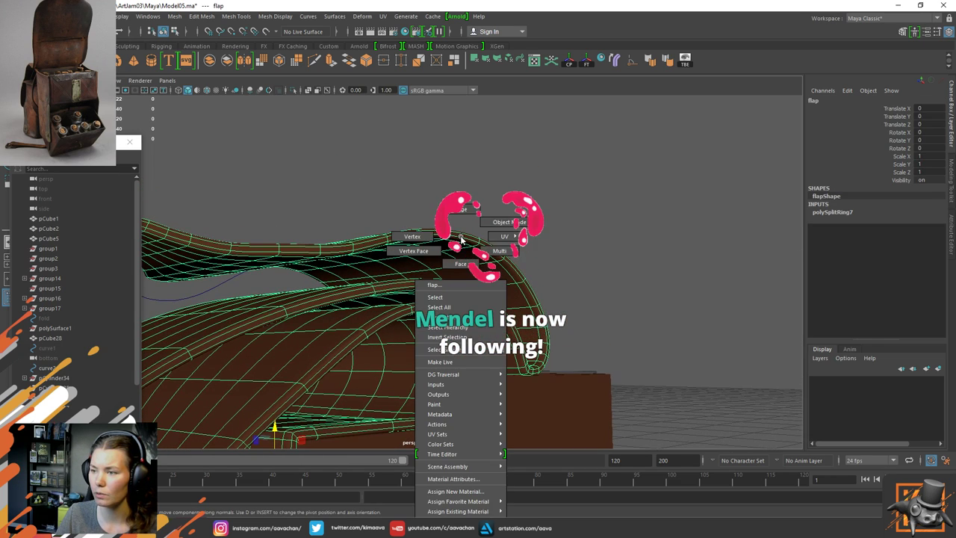
right_drag(461, 239, 463, 187)
click(475, 278)
alt+drag(416, 273, 341, 278)
click(403, 276)
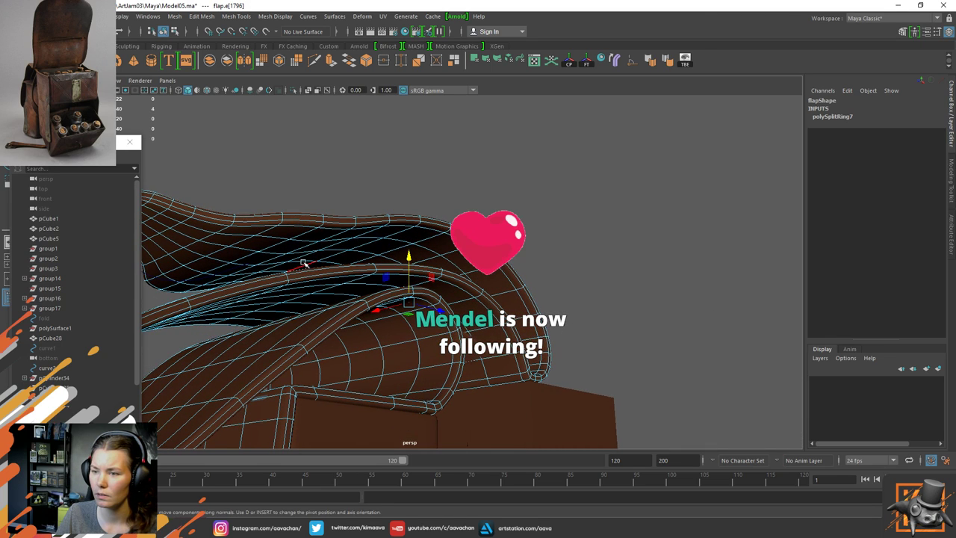
Select an edge row across the flap's top fold from its underside and nudge its height slightly, undoing the first move
click(302, 261)
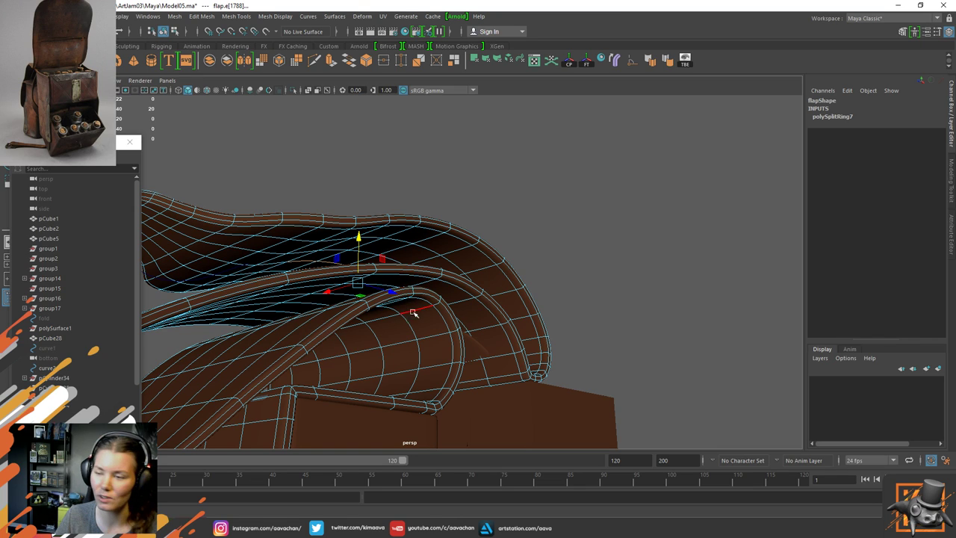
alt+drag(434, 222, 434, 224)
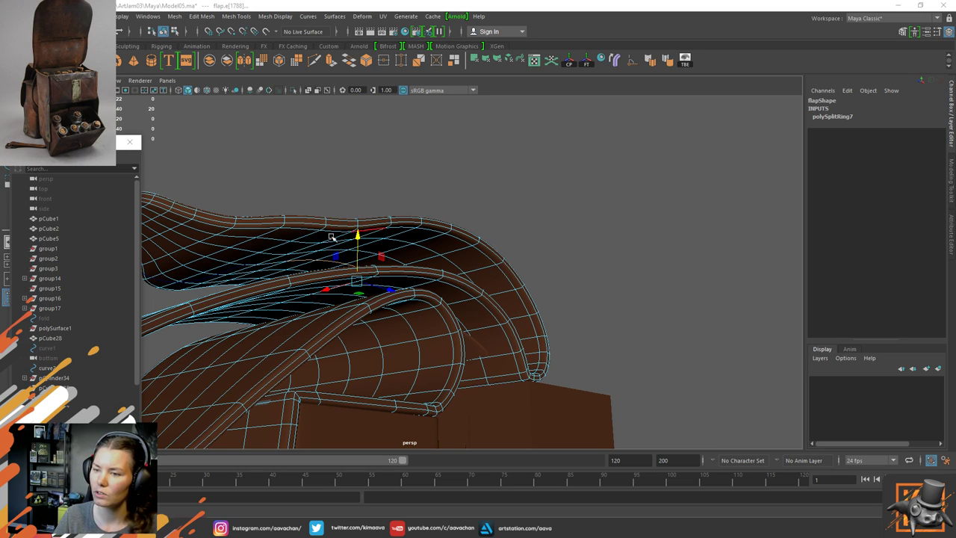
shift+double_click(268, 264)
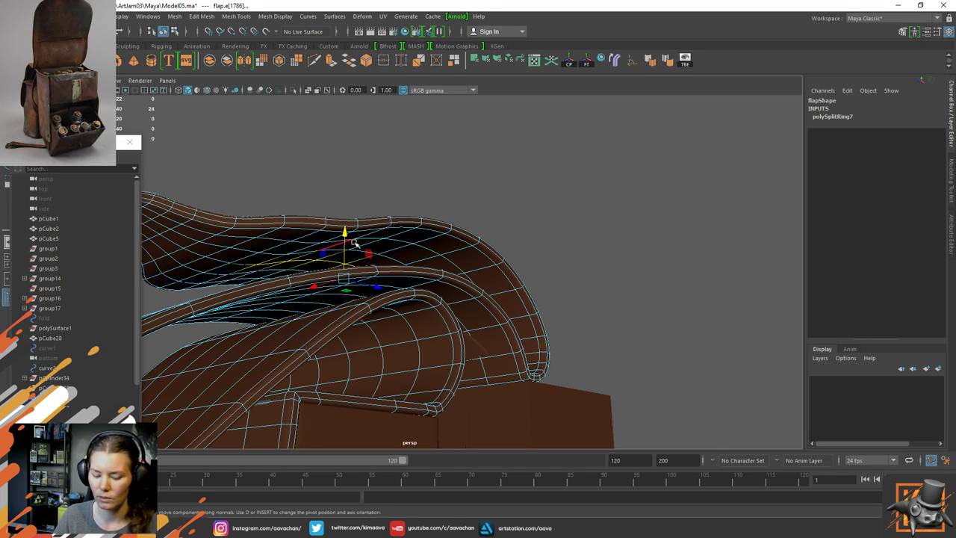
key(b)
drag(354, 242, 421, 226)
key(ctrl+z)
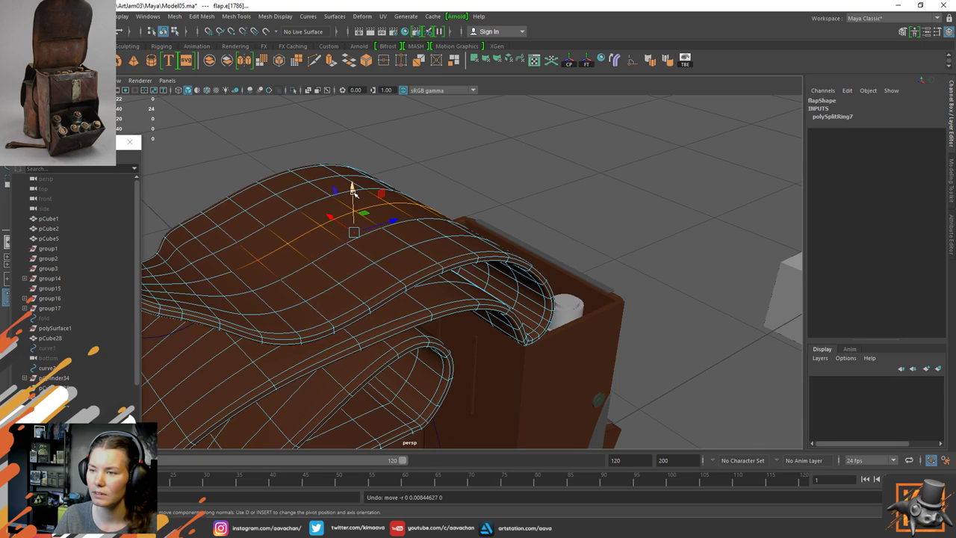
drag(352, 191, 353, 191)
Select two parallel edge rows across the top of the flap, leaving one row between them, and adjust their height together
click(514, 177)
double_click(403, 226)
click(518, 165)
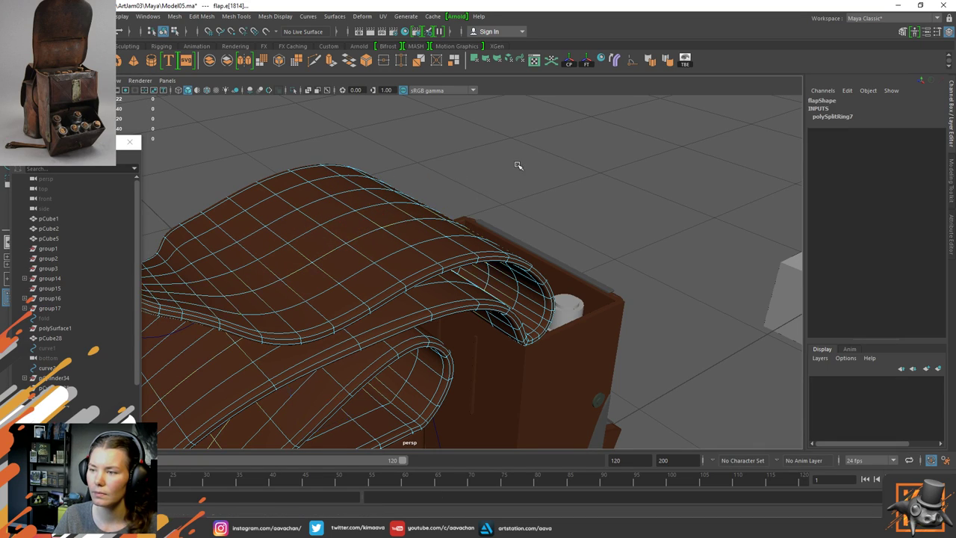
alt+drag(517, 165, 501, 235)
double_click(501, 235)
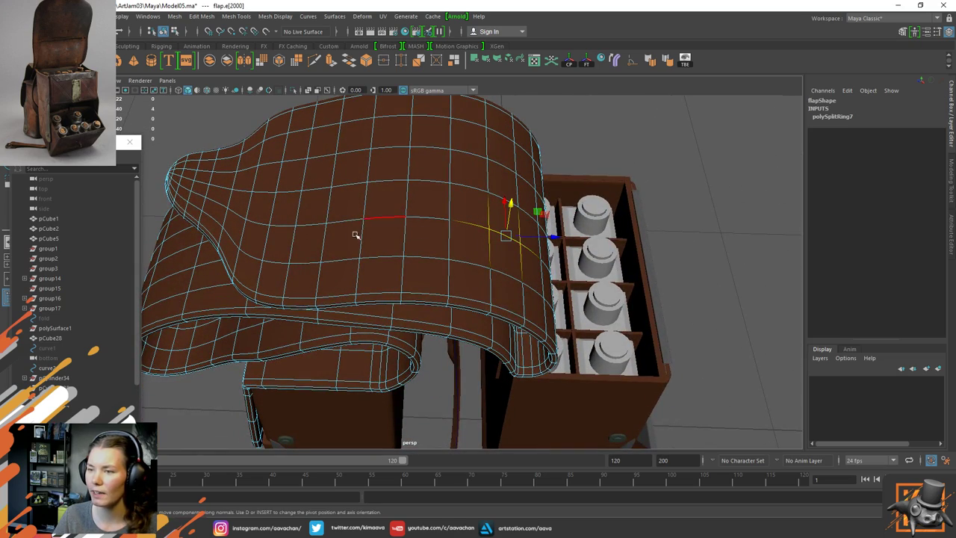
double_click(311, 227)
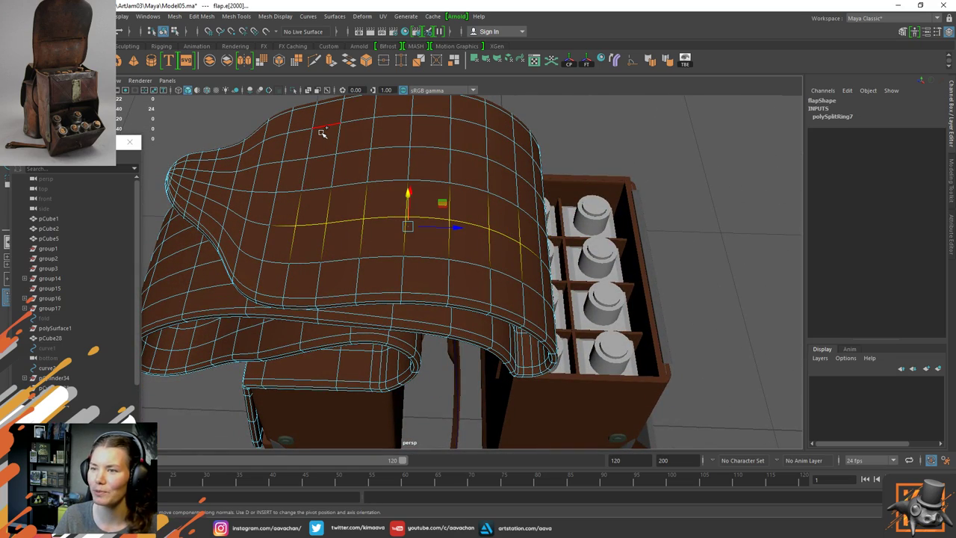
alt+drag(293, 211, 405, 189)
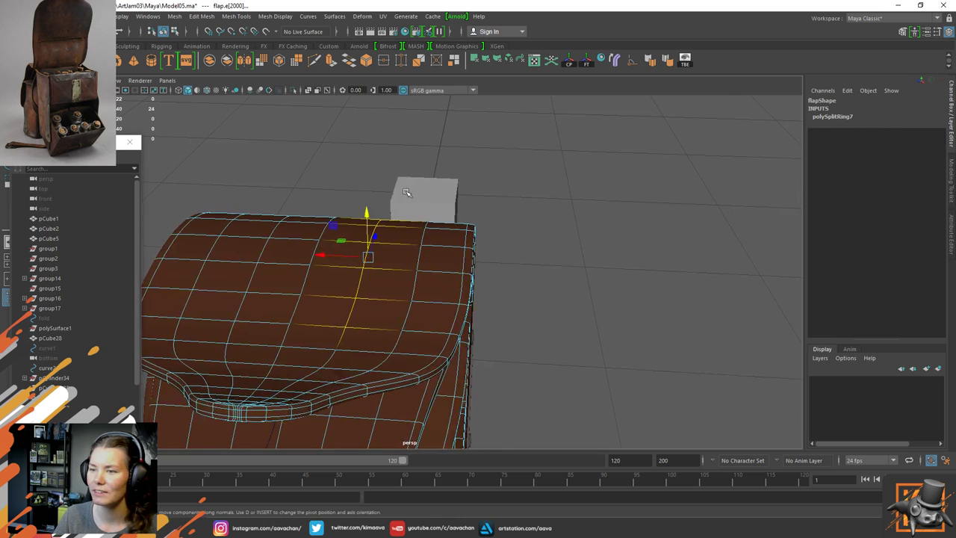
shift+click(244, 304)
alt+drag(326, 208, 355, 174)
shift+double_click(410, 170)
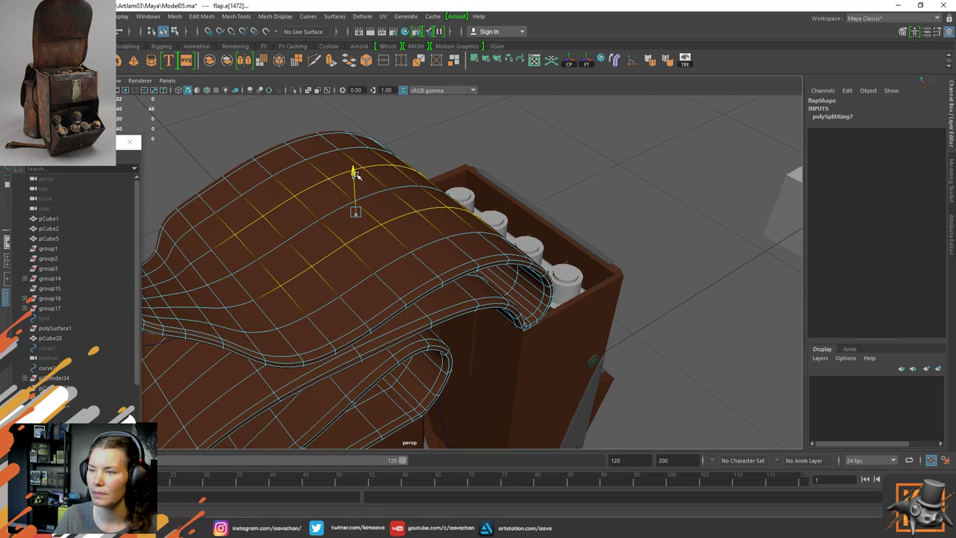
Check the edge row between them, return the flap to object mode and inspect the smoothed folds down to the box corner
double_click(250, 267)
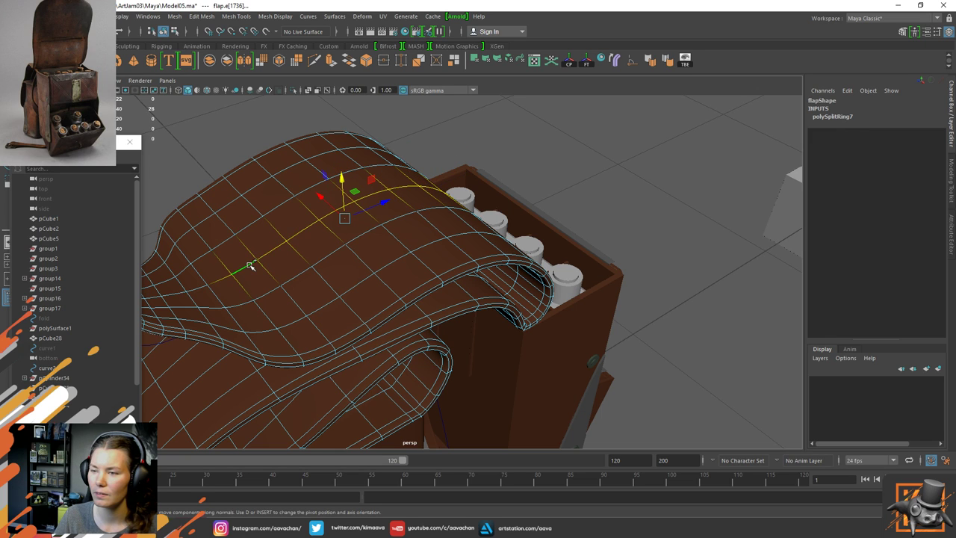
alt+drag(380, 207, 415, 184)
click(460, 261)
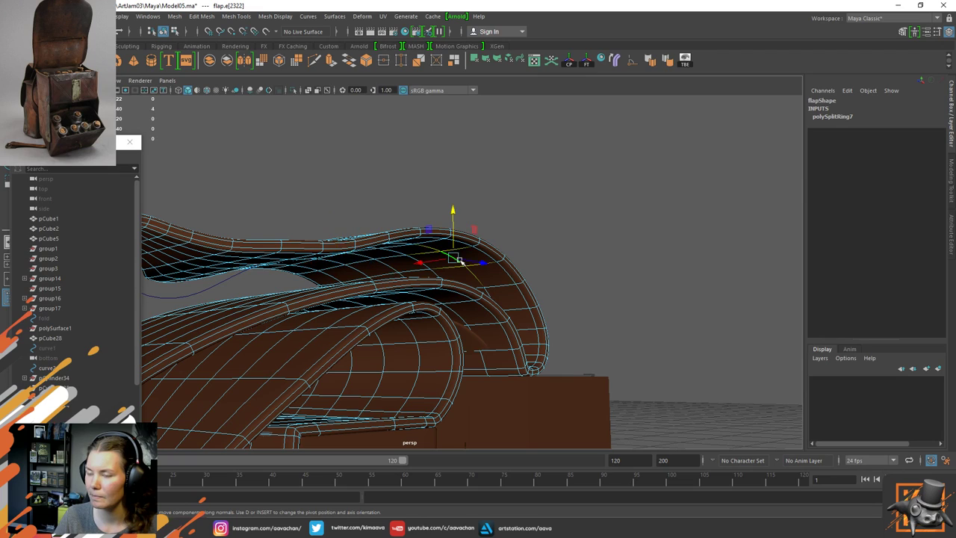
right_drag(400, 244, 534, 210)
click(533, 209)
scroll(466, 244, down, 4)
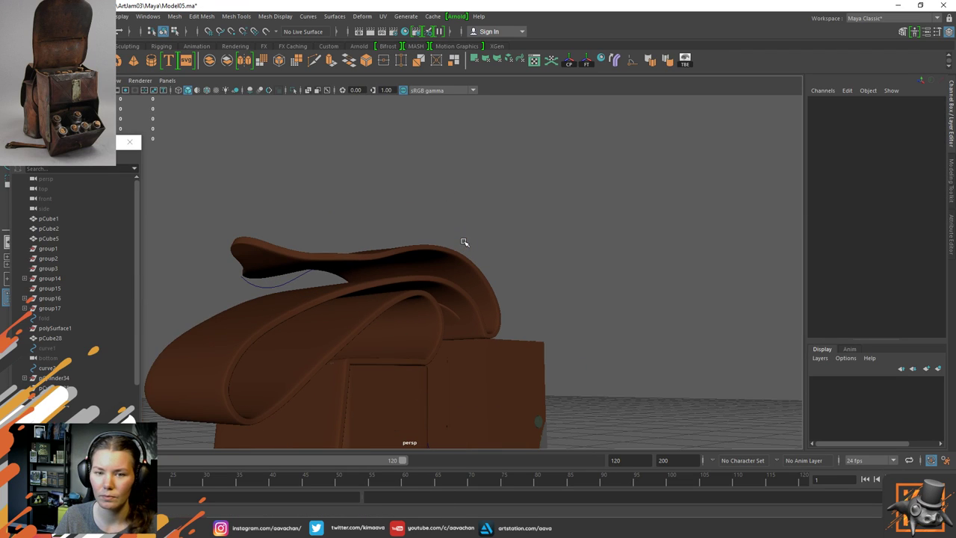
alt+middle_drag(395, 329, 403, 239)
scroll(403, 239, up, 4)
scroll(403, 239, down, 3)
alt+drag(418, 217, 346, 284)
scroll(331, 260, up, 5)
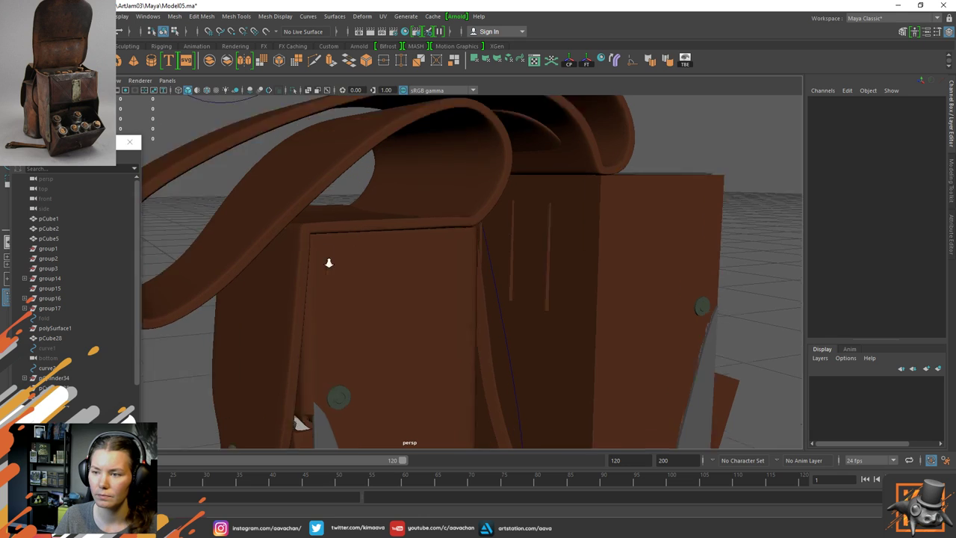
Select the flap's edge loop on the box top nearest the corner and shift it away from the corner with soft selection off
click(249, 209)
alt+drag(251, 221, 352, 263)
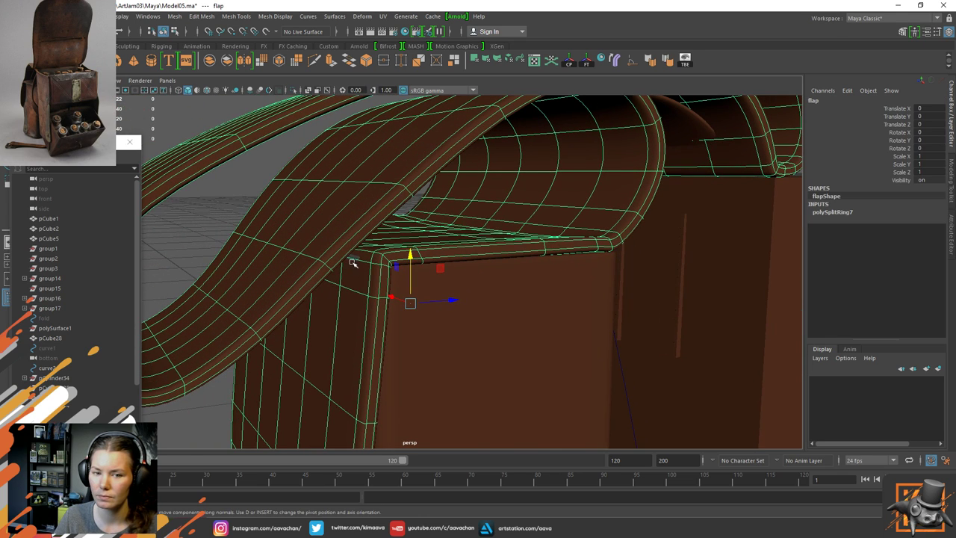
right_drag(374, 271, 364, 224)
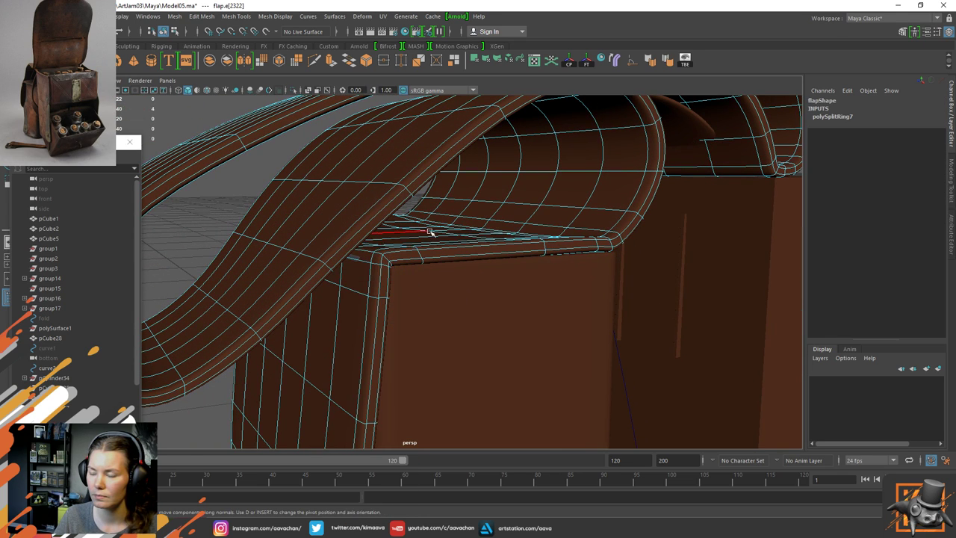
alt+drag(427, 231, 409, 236)
double_click(333, 269)
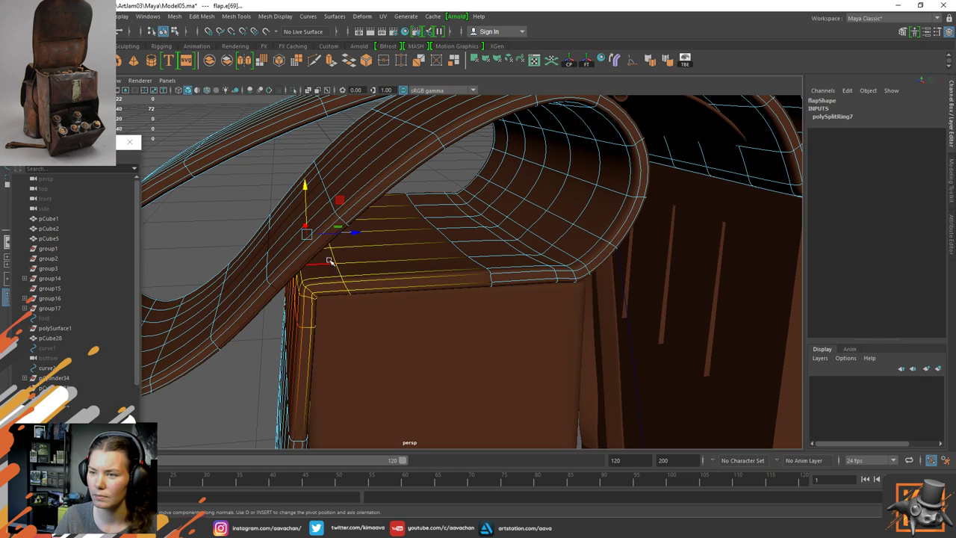
key(b)
drag(355, 232, 341, 233)
key(1)
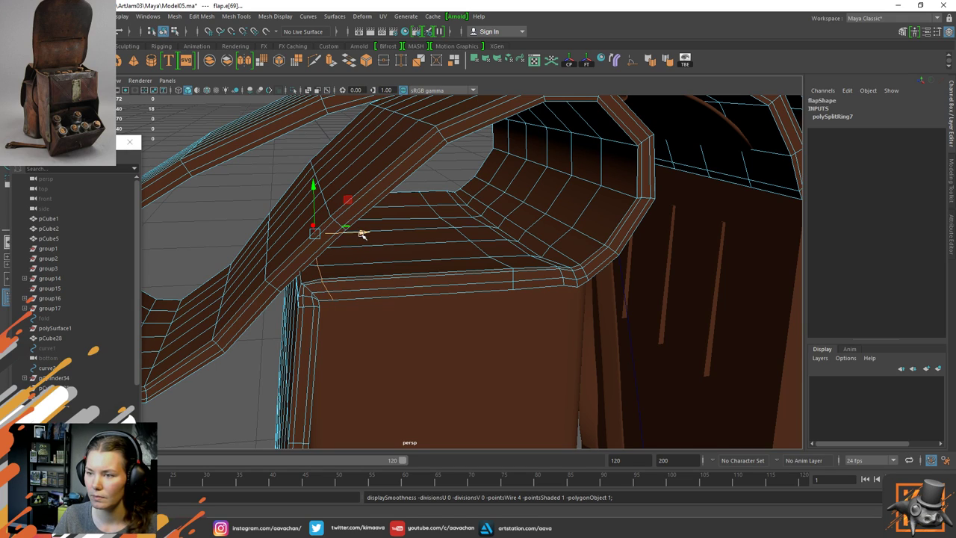
drag(364, 232, 374, 234)
Insert a new edge loop between the shifted loop and the box corner
click(326, 284)
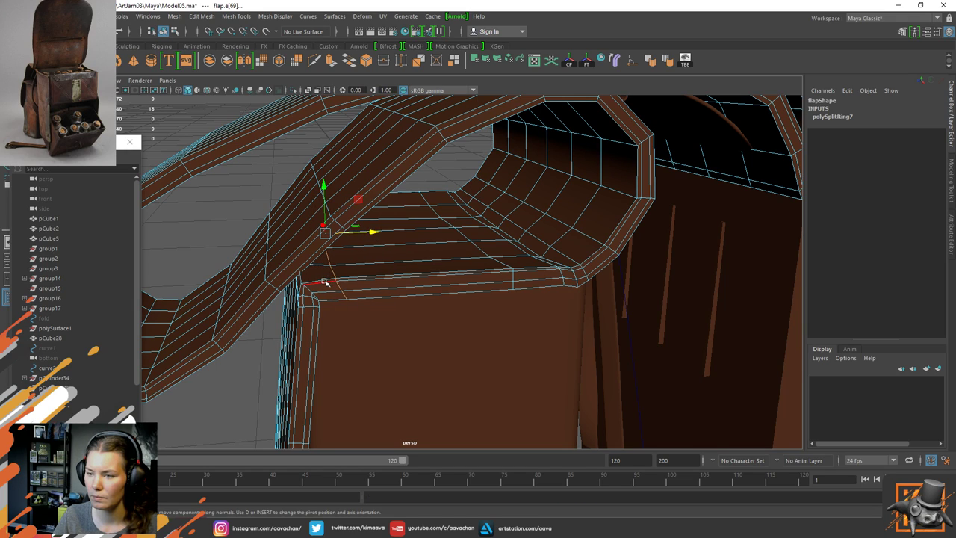
double_click(328, 290)
shift+right_drag(329, 294, 330, 264)
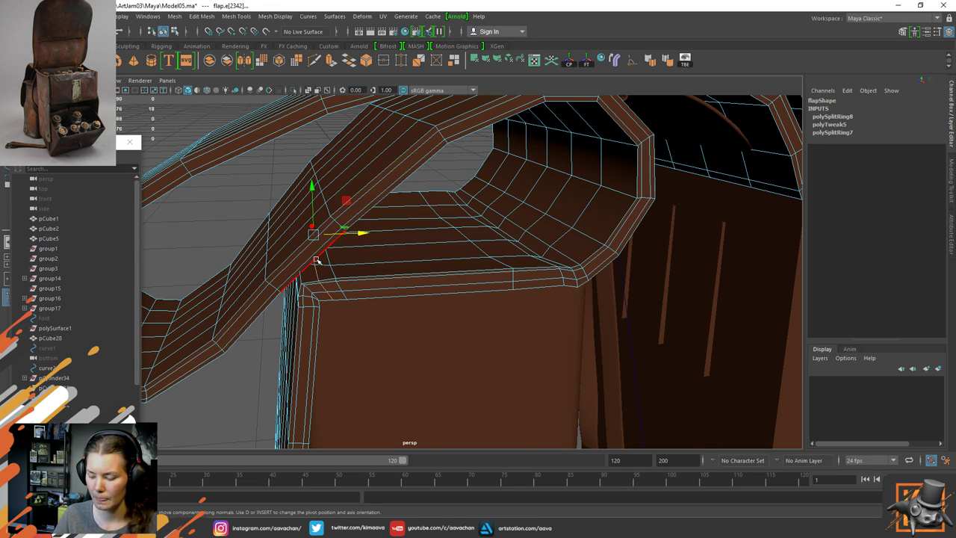
Restore the smooth preview, raise the new edge loop slightly and lower the neighbouring loop a little
key(3)
drag(313, 202, 310, 191)
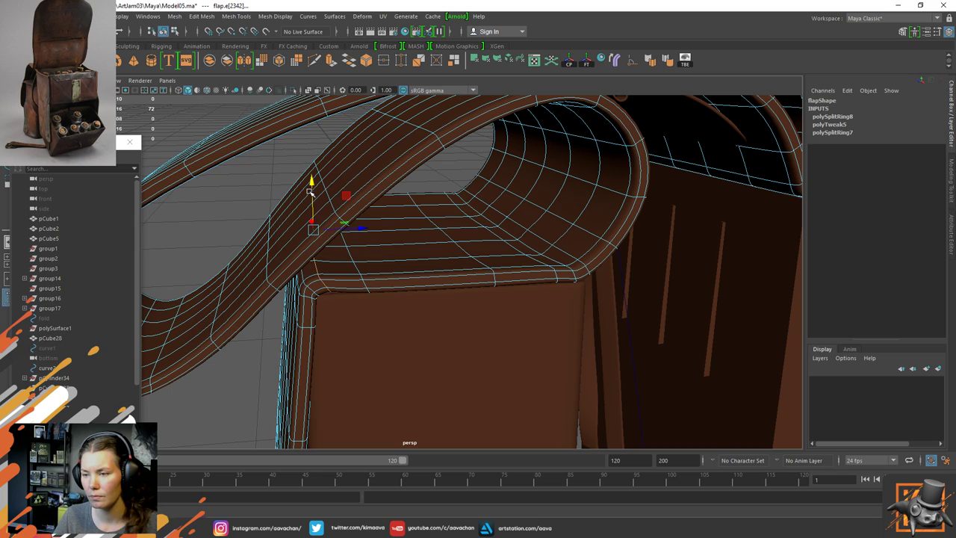
double_click(348, 249)
drag(323, 185, 323, 188)
Shift the flap's edge loop at the box corner slightly outward and lower the loop next to it
double_click(310, 287)
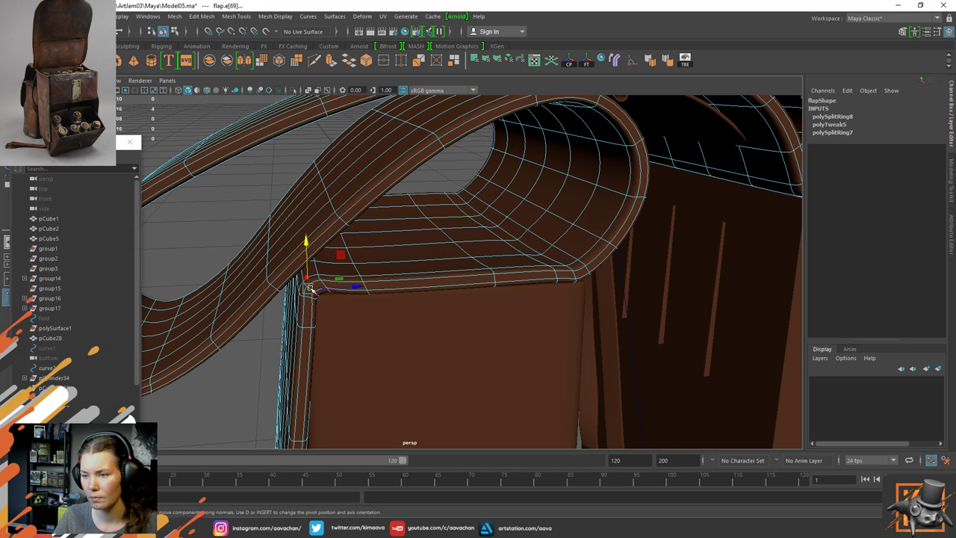
drag(349, 234, 345, 235)
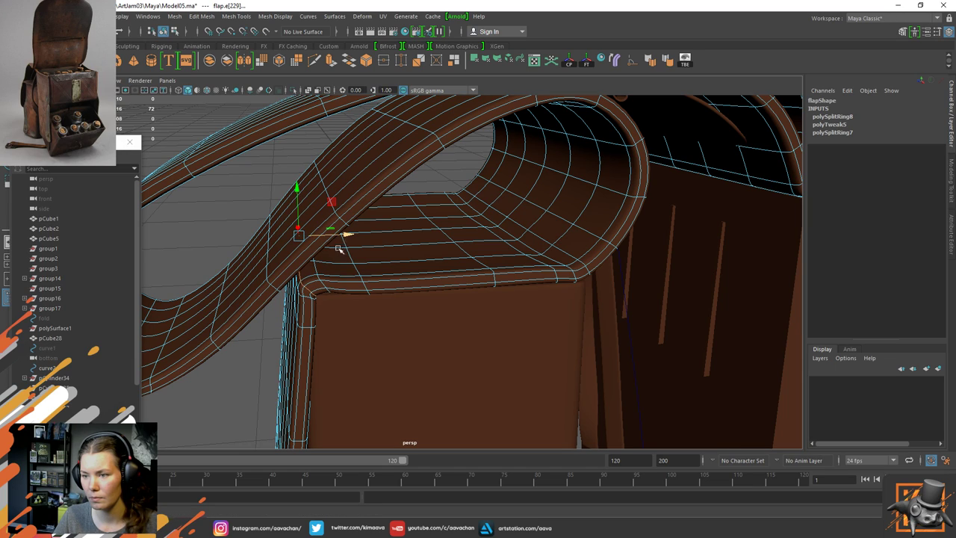
double_click(309, 298)
drag(298, 192, 299, 208)
Try shifting the edge loop just below the box corner sideways and undo the move
drag(333, 251, 350, 304)
double_click(313, 330)
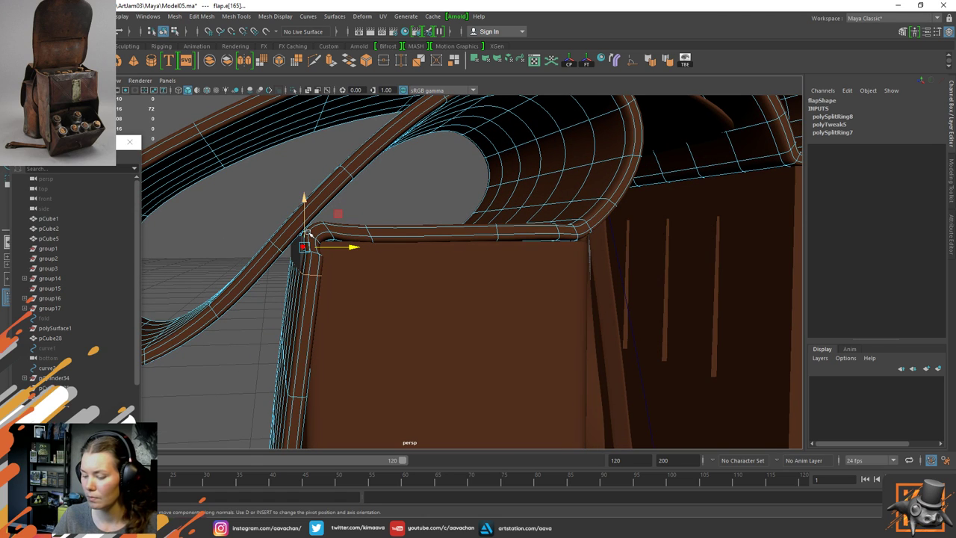
key(1)
alt+right_drag(354, 230, 350, 246)
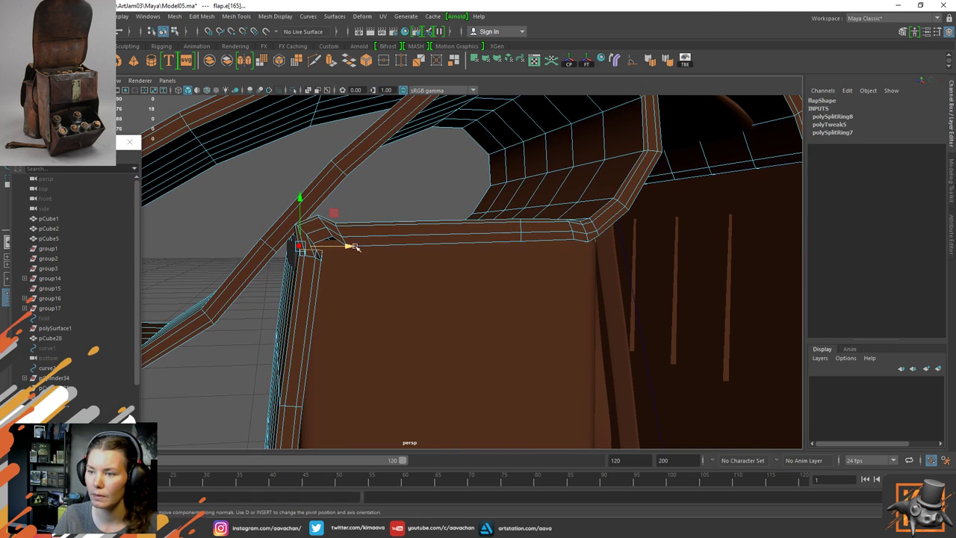
key(ctrl+z)
key(ctrl+z)
key(ctrl+z)
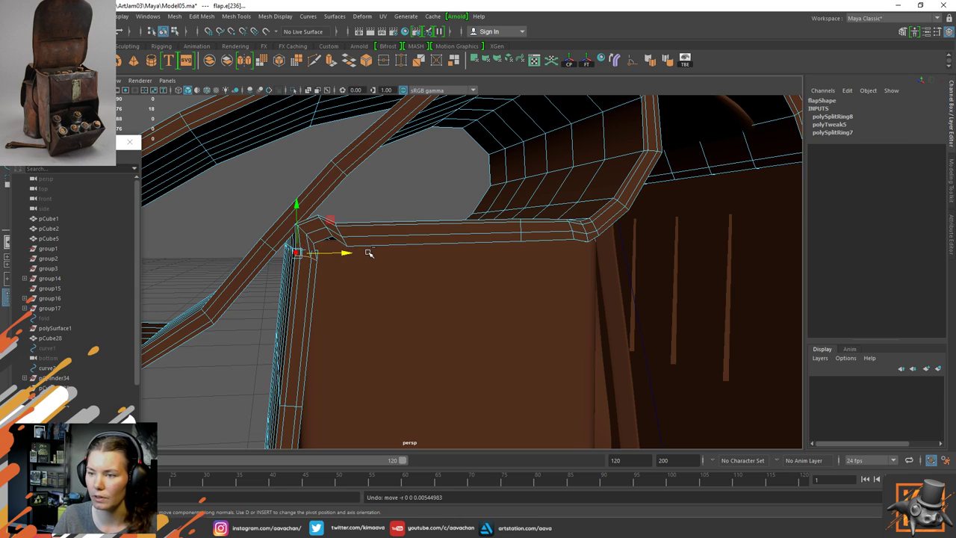
Lower the two edge loops just below the box corner slightly and turn the smooth preview back on
click(311, 251)
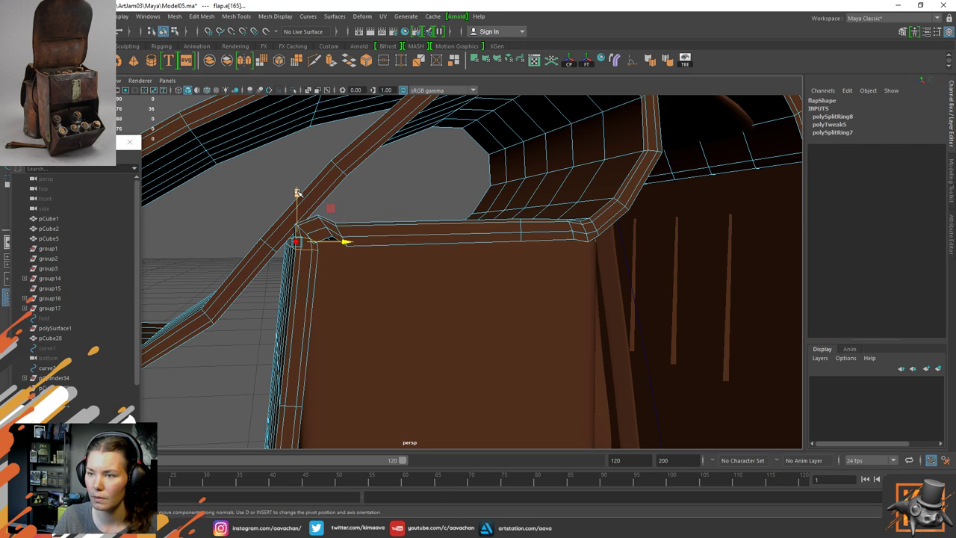
drag(297, 193, 299, 203)
key(3)
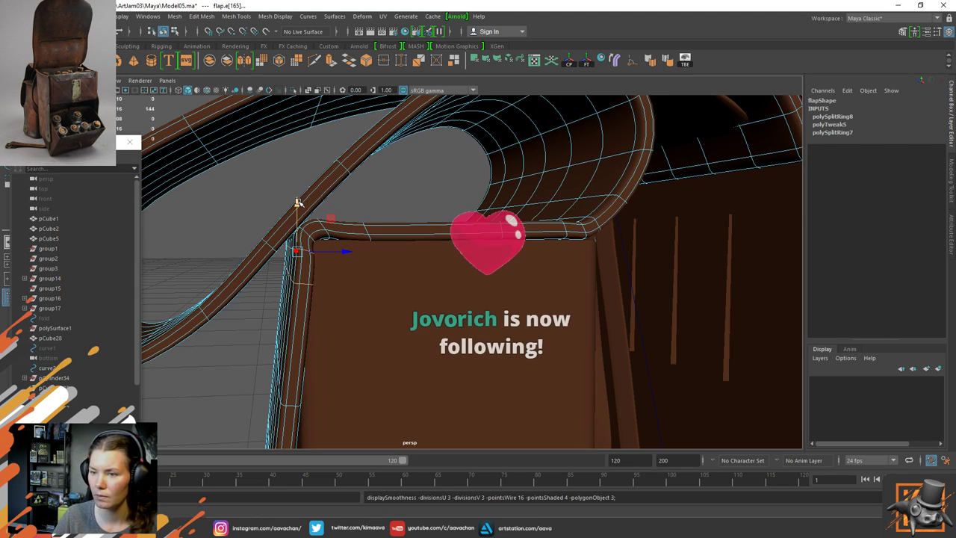
Adjust the corner edge loop slightly sideways, then return the flap to object mode and deselect it
click(366, 213)
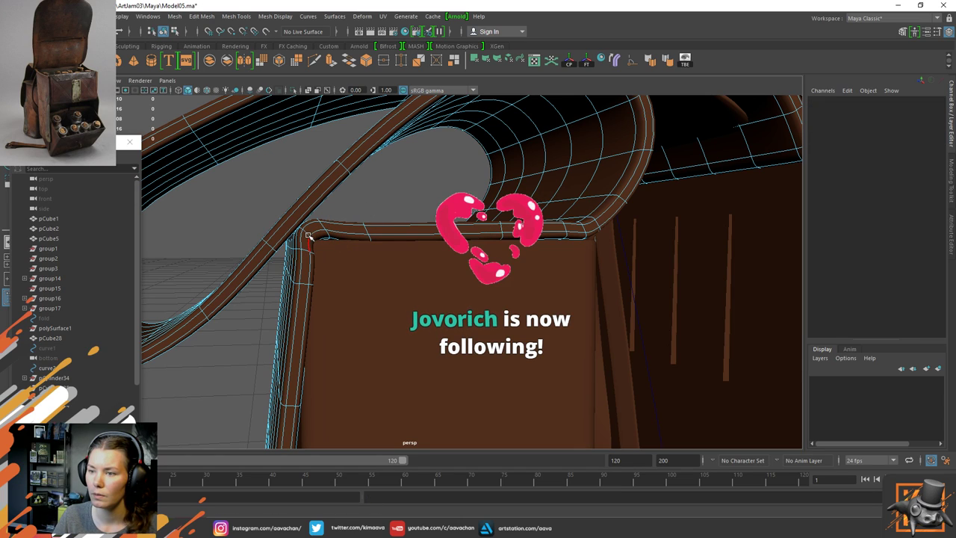
click(324, 232)
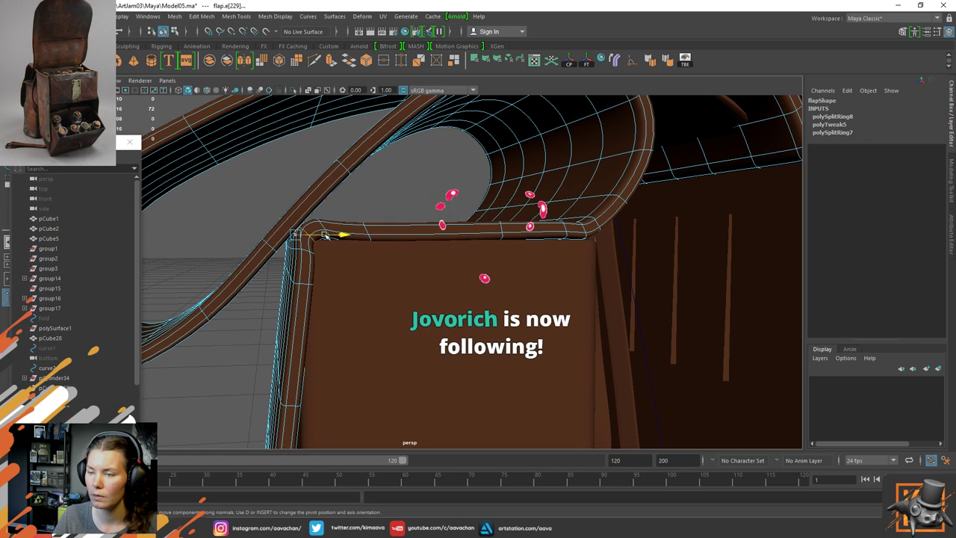
right_drag(334, 227, 389, 203)
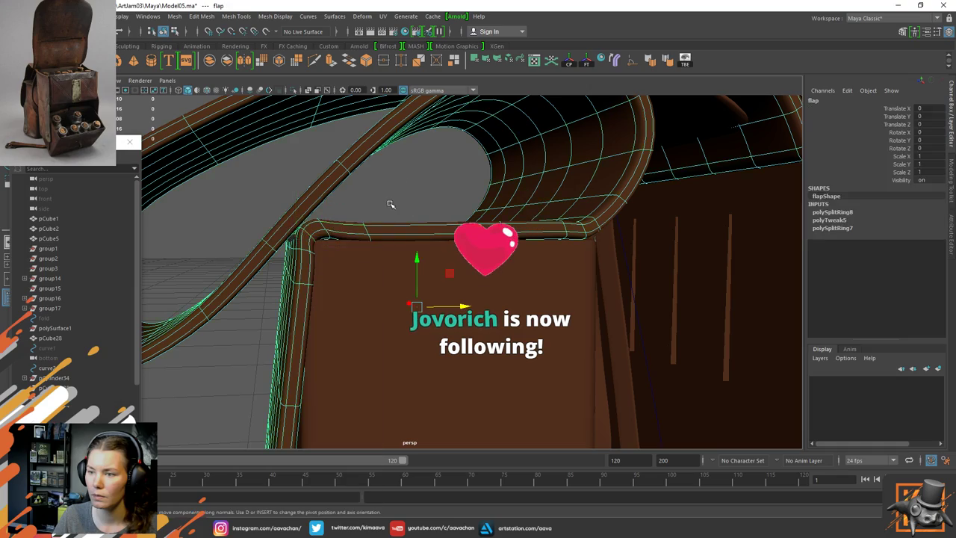
click(390, 212)
Return the flap to edge selection, select the three edge loops around the box corner and lower them slightly
click(309, 230)
mouse_move(310, 232)
alt+mouse_down()
mouse_move(341, 231)
mouse_move(341, 243)
mouse_move(319, 231)
mouse_move(341, 228)
mouse_move(293, 235)
mouse_move(316, 228)
alt+mouse_up()
right_drag(314, 228, 314, 167)
shift+double_click(310, 225)
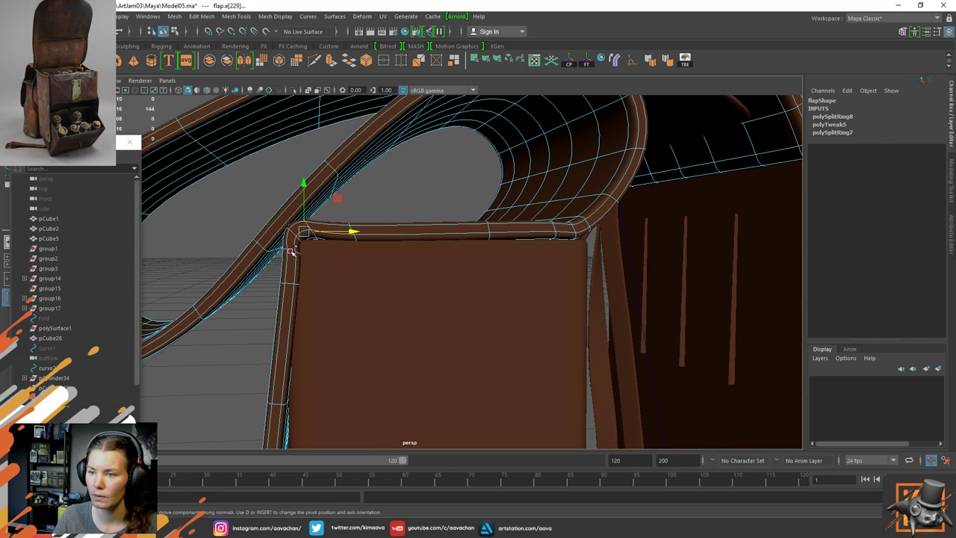
shift+double_click(292, 250)
drag(304, 193, 305, 195)
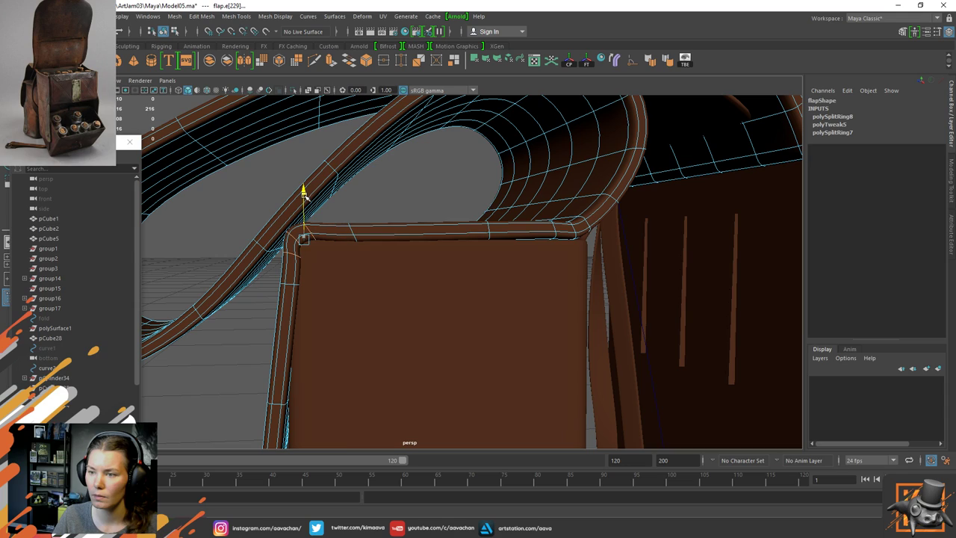
Select only the inserted edge loop on top beside the corner and lower it slightly
click(380, 202)
double_click(309, 230)
drag(311, 179, 312, 182)
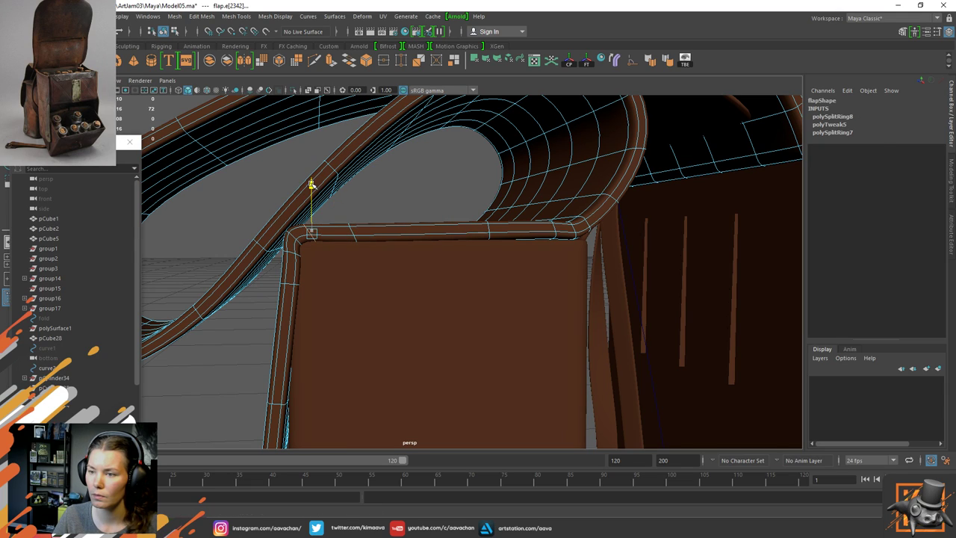
Select the edge loop farther along the flap's top, past the box corner, lower it slightly and clear the selection
click(372, 203)
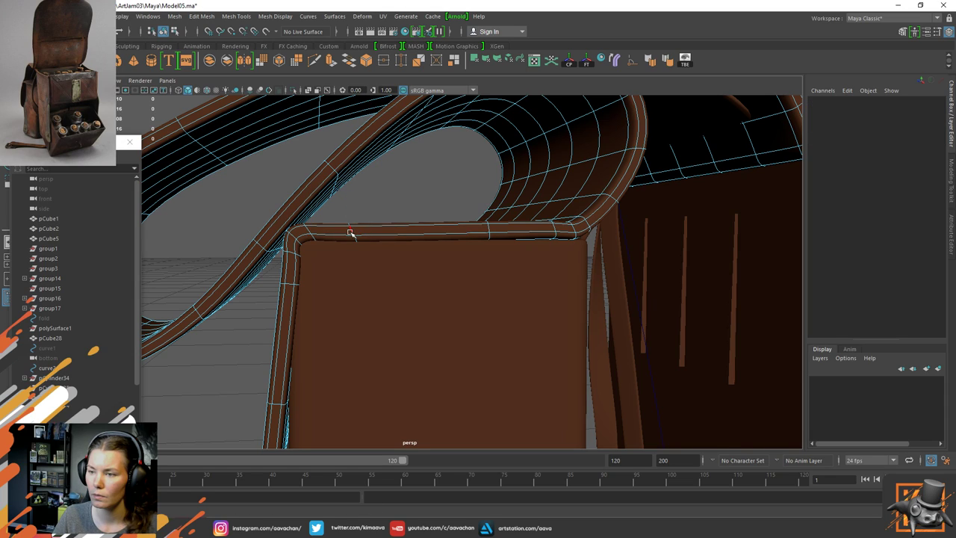
double_click(350, 230)
drag(324, 185, 323, 188)
click(392, 195)
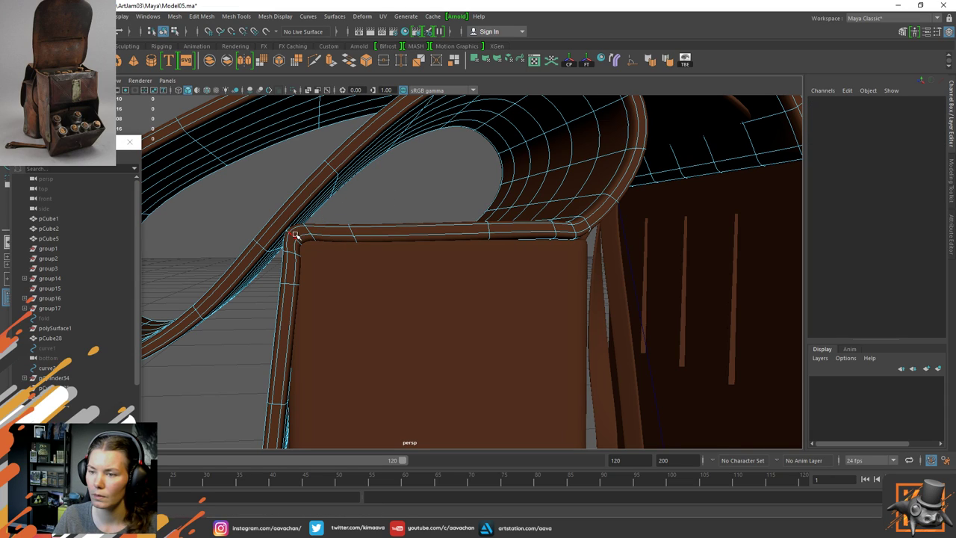
With the smooth preview off, lower the edge loop beside the corner slightly, then restore smoothing and deselect the flap in object mode
click(296, 233)
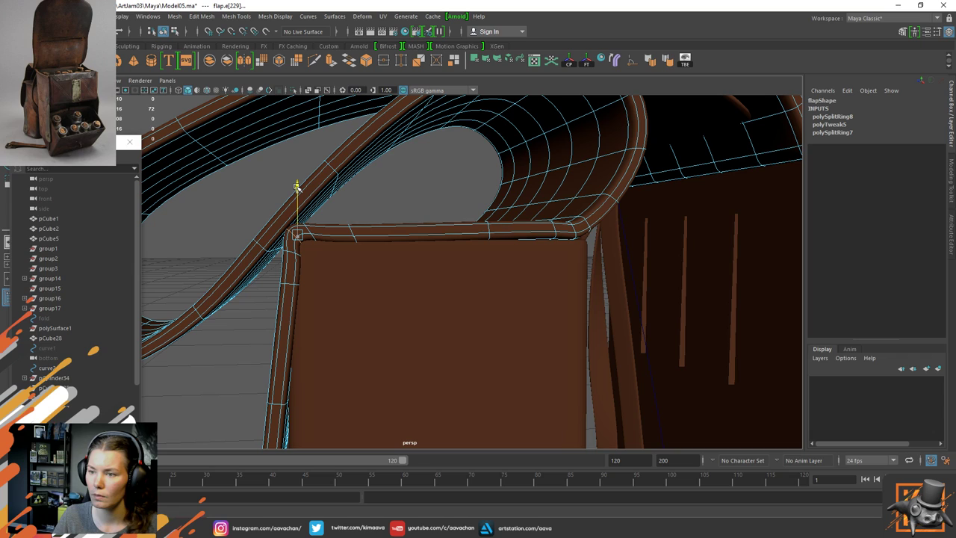
key(1)
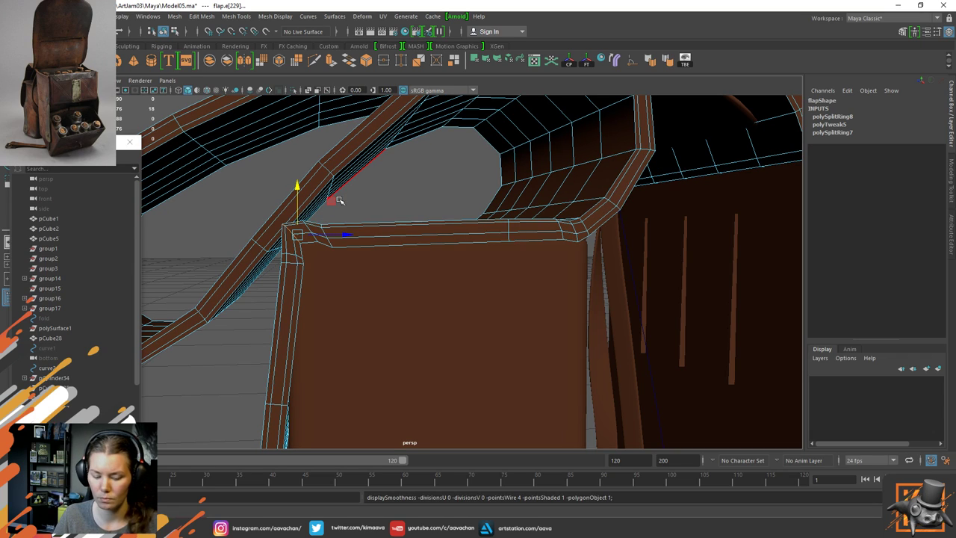
key(e)
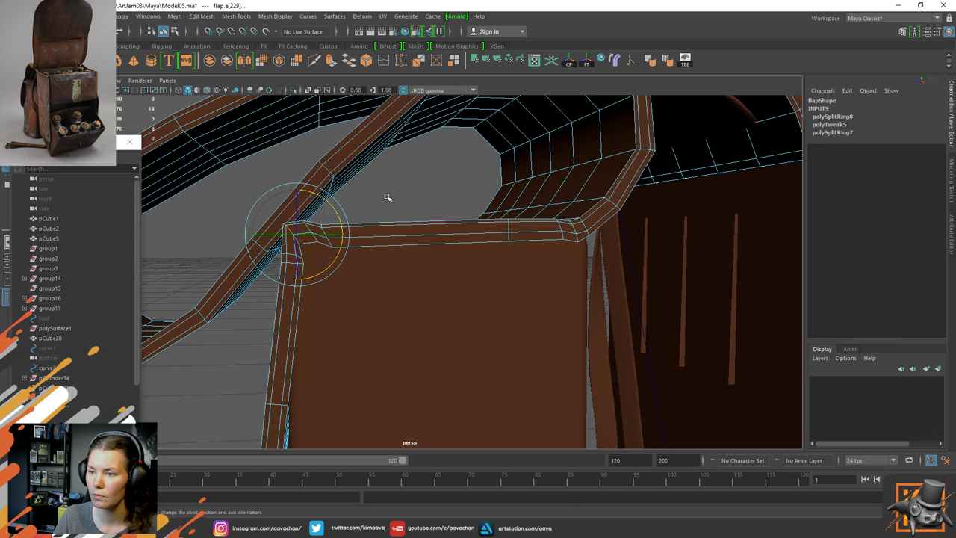
click(387, 197)
click(309, 228)
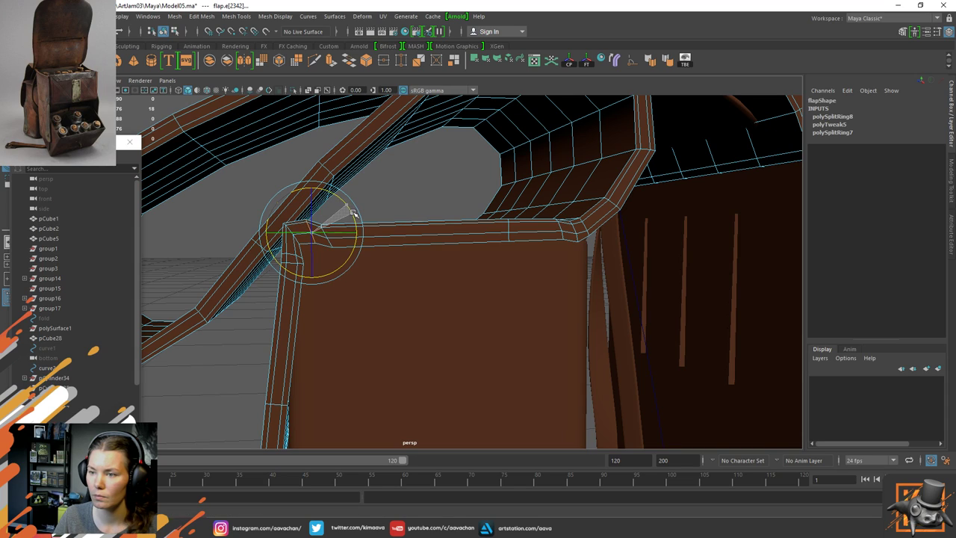
key(r)
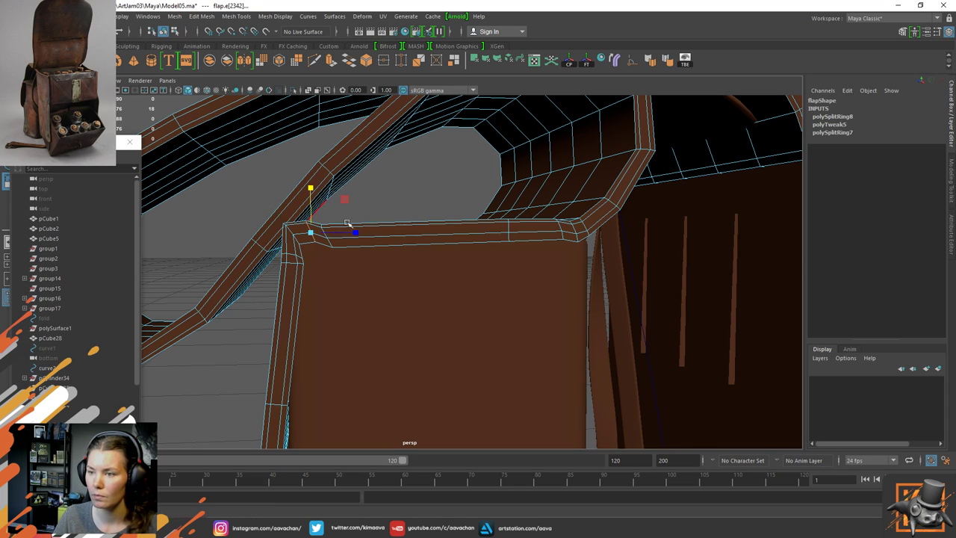
key(w)
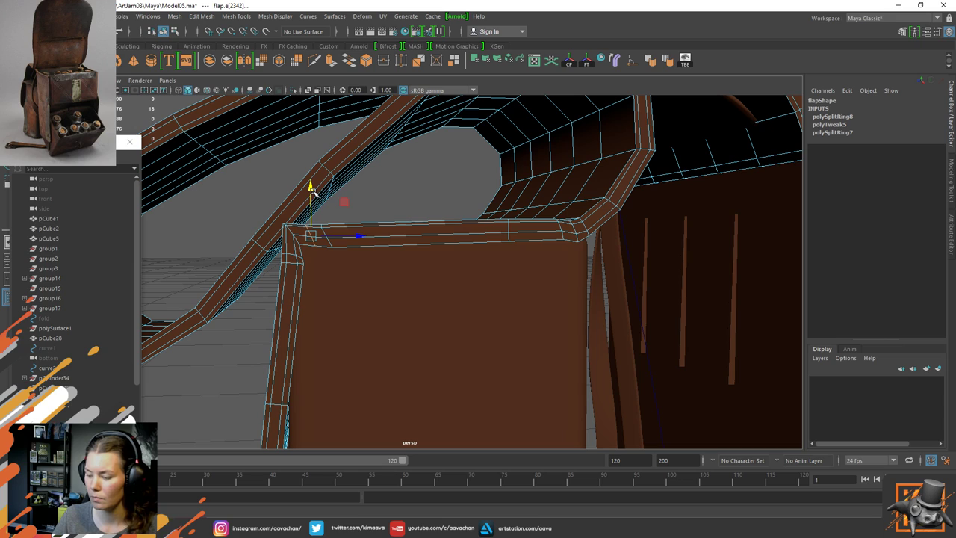
key(3)
right_drag(314, 187, 404, 180)
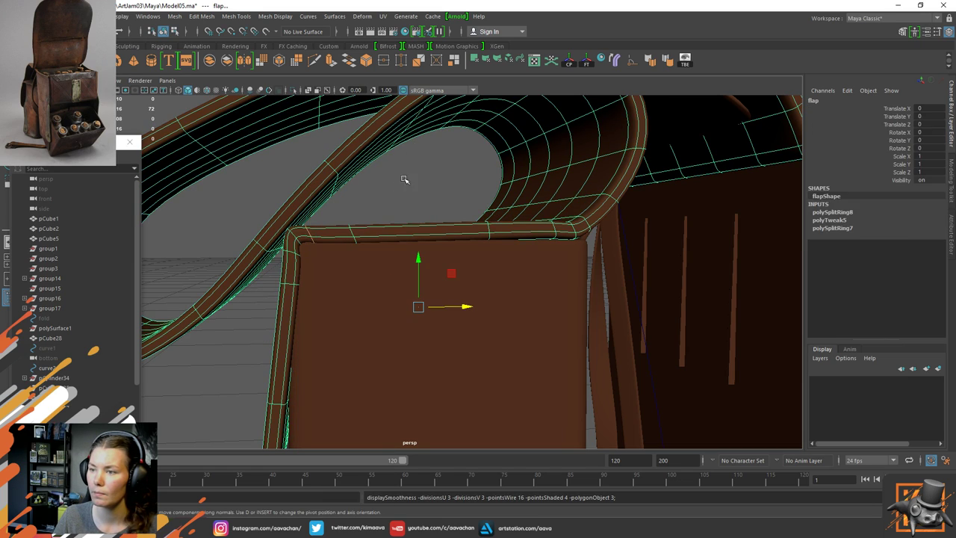
click(403, 179)
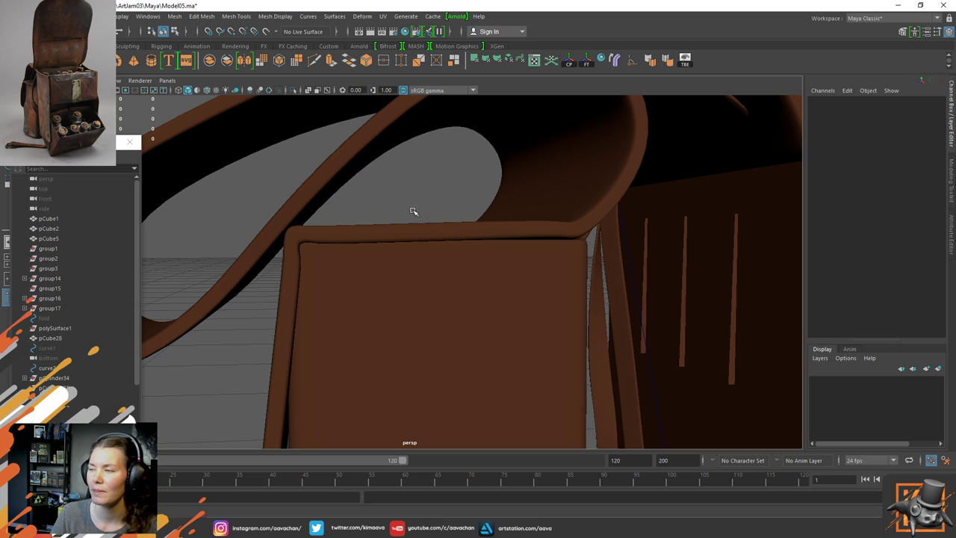
Examine the folded flap around the box corner and its overall fit on both saddlebag boxes
click(306, 232)
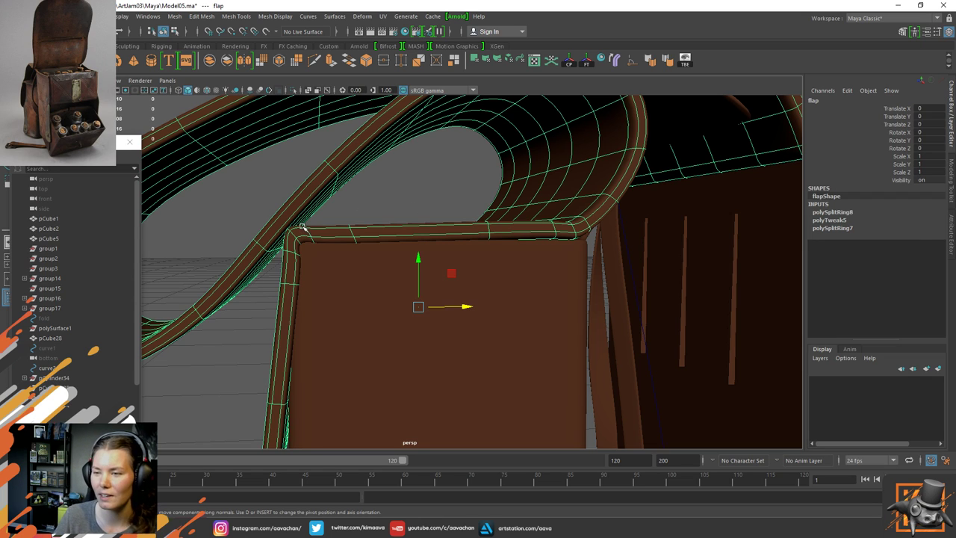
key(f)
scroll(372, 237, down, 3)
right_drag(385, 232, 426, 203)
click(551, 147)
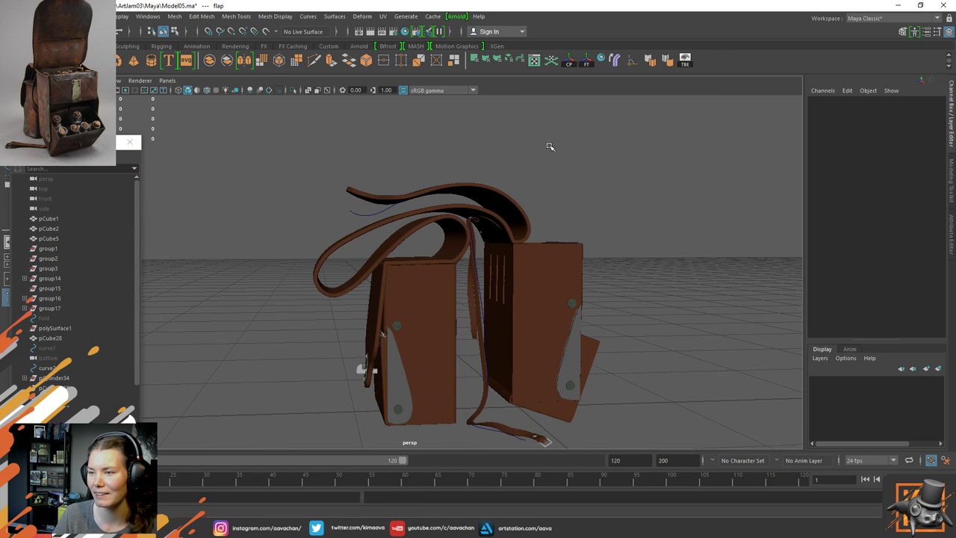
scroll(408, 260, up, 1)
alt+drag(407, 262, 438, 252)
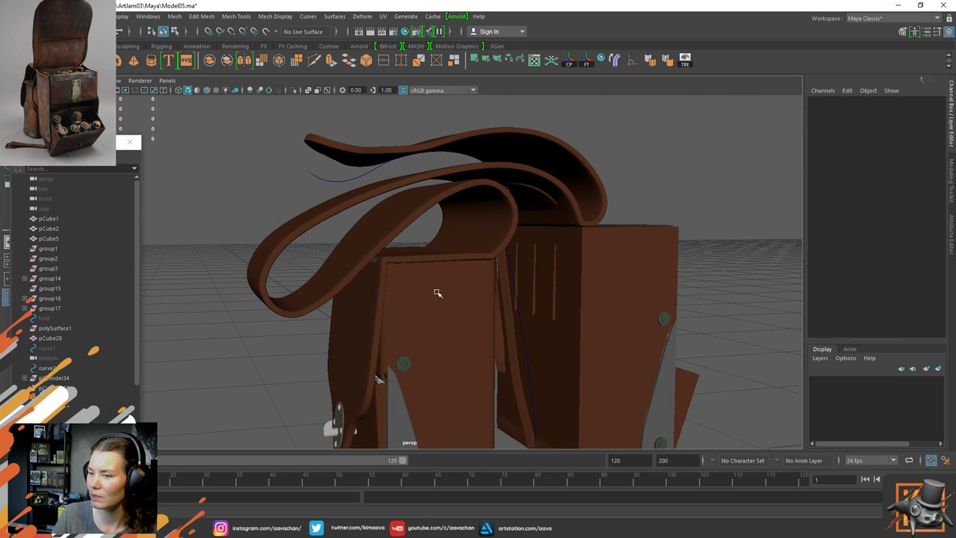
scroll(445, 247, up, 3)
Export only the flap in OBJ format, overwriting the existing toZbrush_top.obj file
click(493, 178)
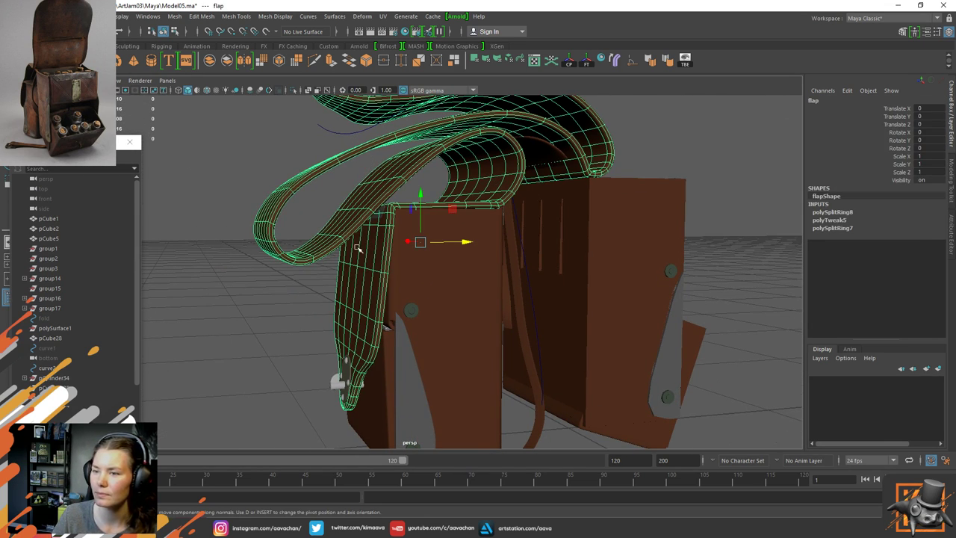
alt+drag(348, 162, 382, 222)
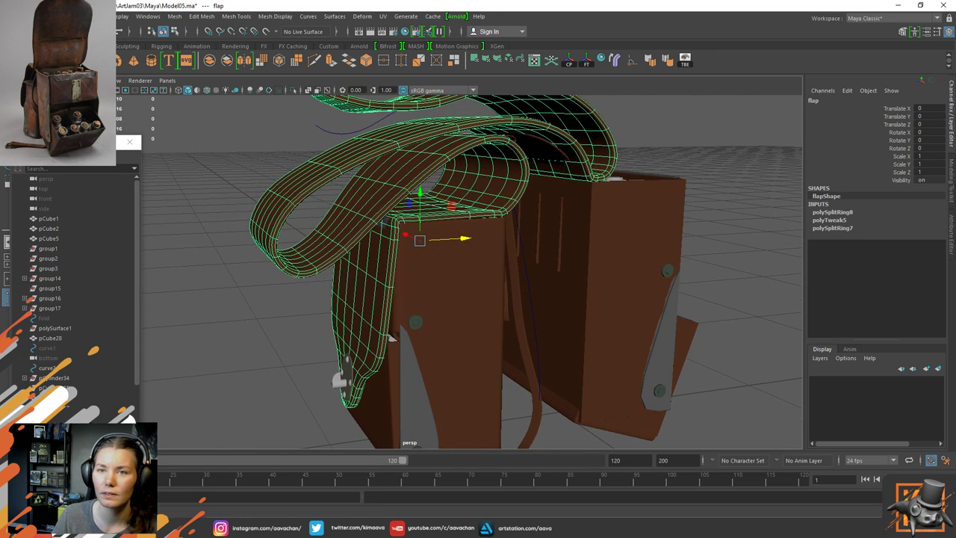
click(12, 16)
click(39, 149)
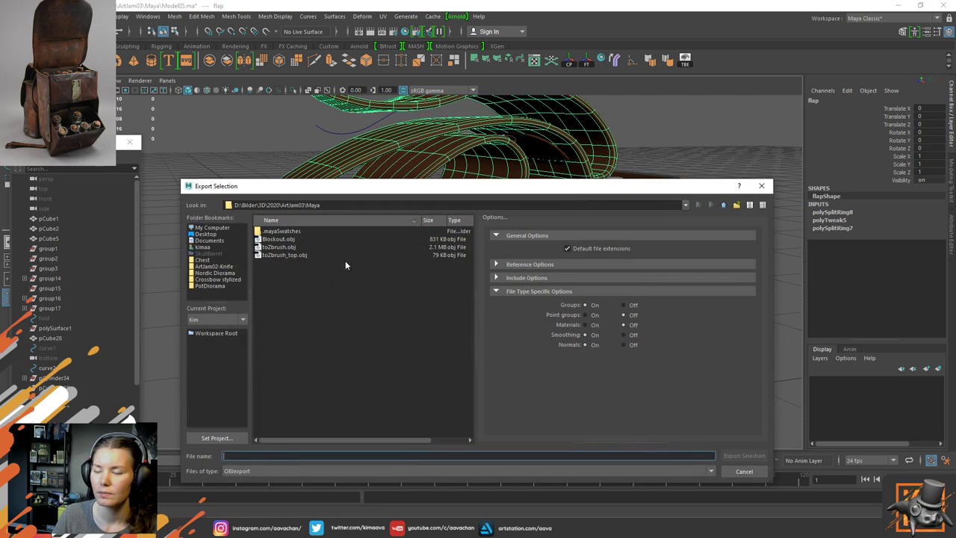
click(287, 254)
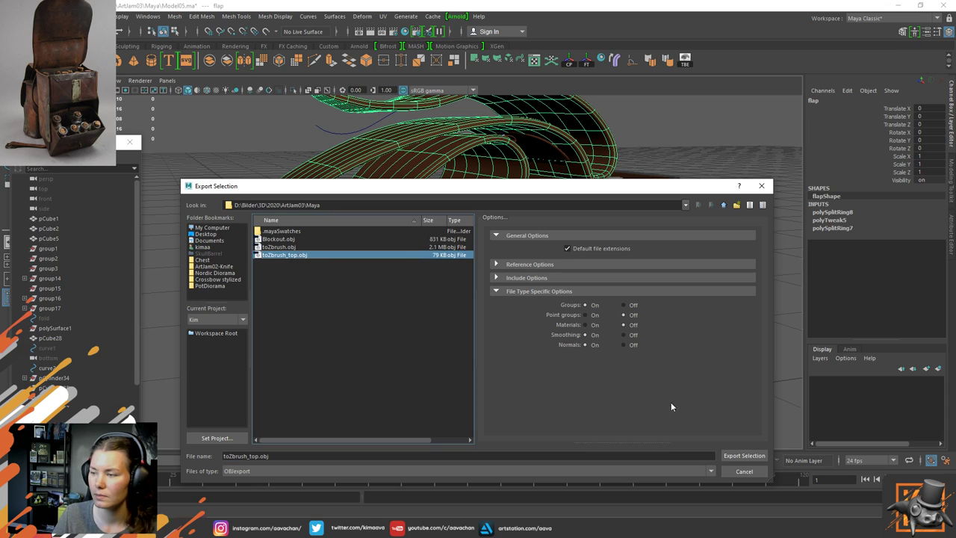
click(744, 455)
click(464, 348)
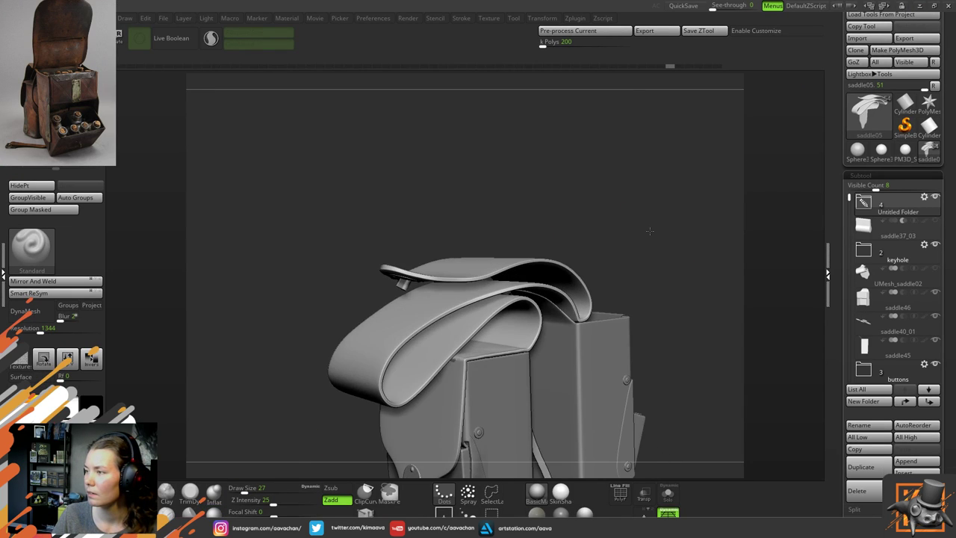
In ZBrush, expand the untitled subtool folder and append a cylinder as a placeholder subtool
click(864, 204)
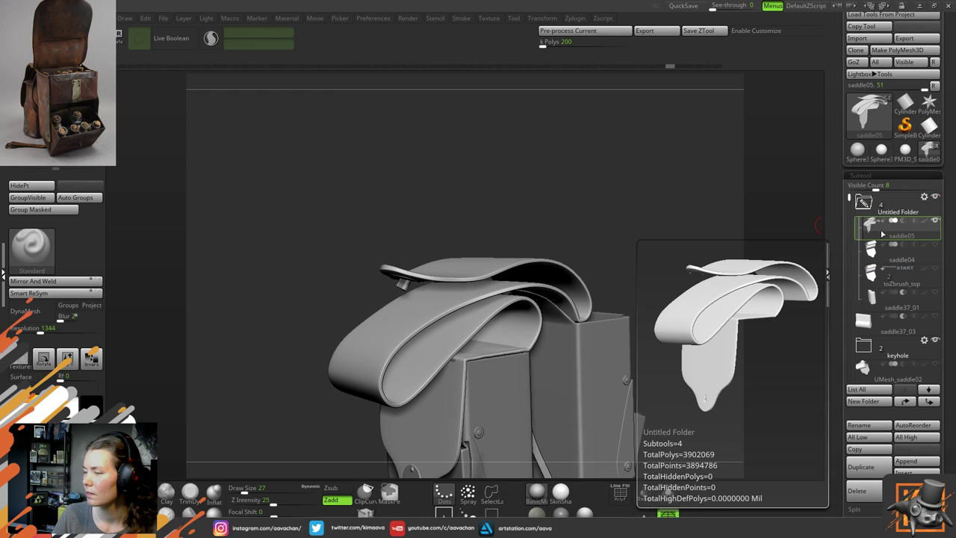
click(917, 461)
click(572, 308)
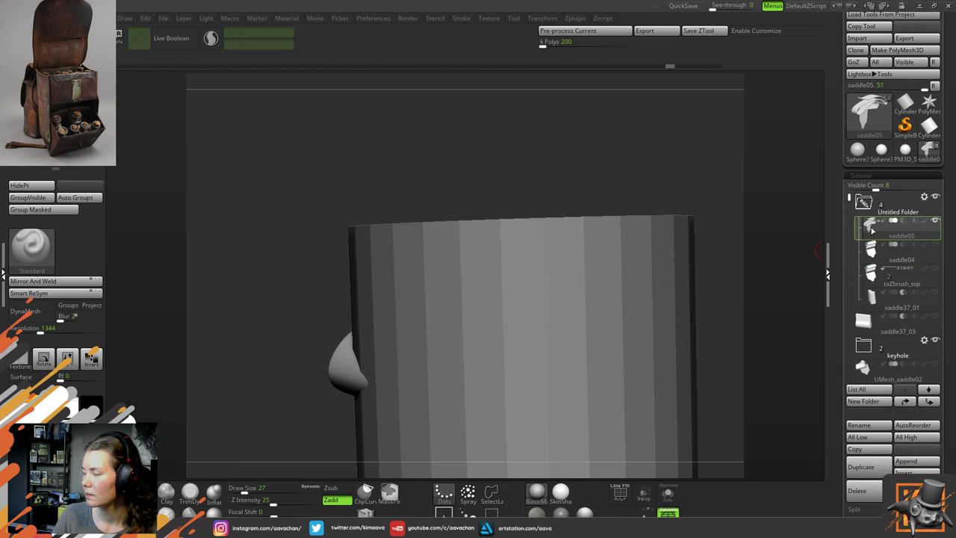
Select the appended PM3D_Cylinder3D_4 at the end of the subtool list and replace it by importing toZbrush_top.obj
mouse_move(887, 270)
click(863, 202)
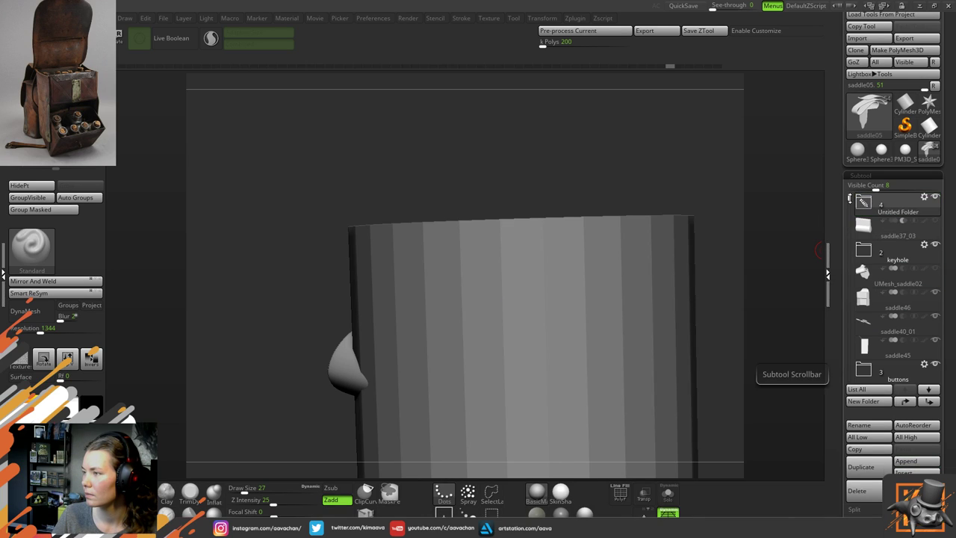
drag(850, 199, 866, 352)
click(896, 299)
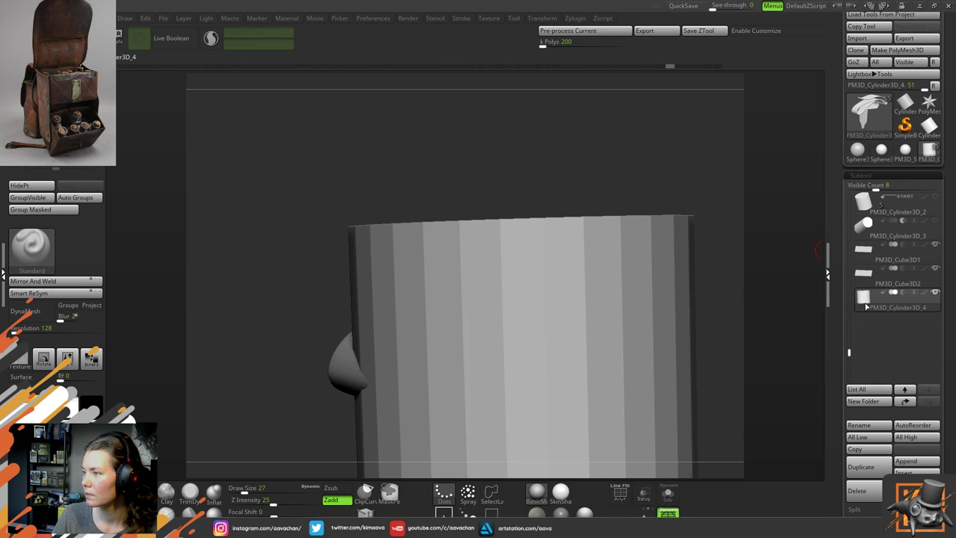
click(866, 38)
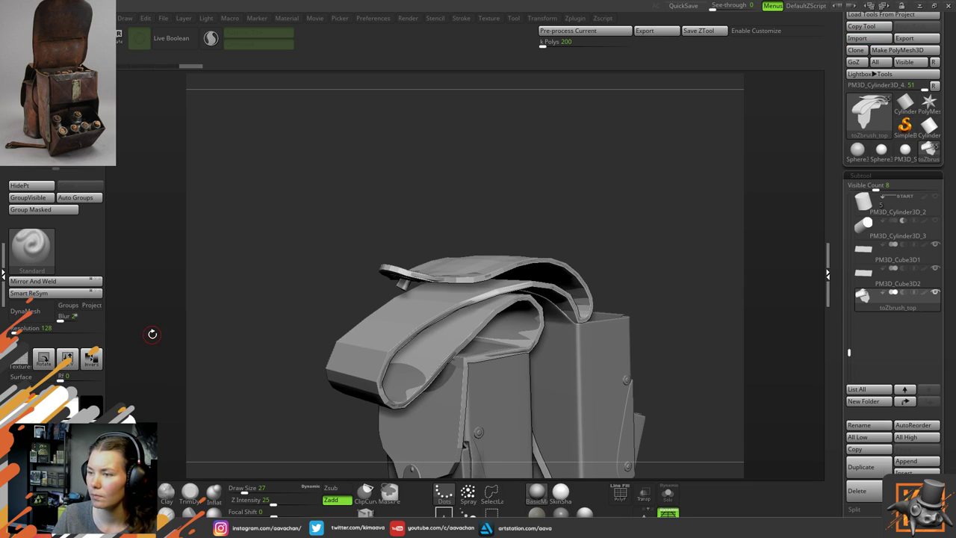
Move the imported toZbrush_top subtool up to the start of the list and into the untitled folder above saddle05
click(905, 402)
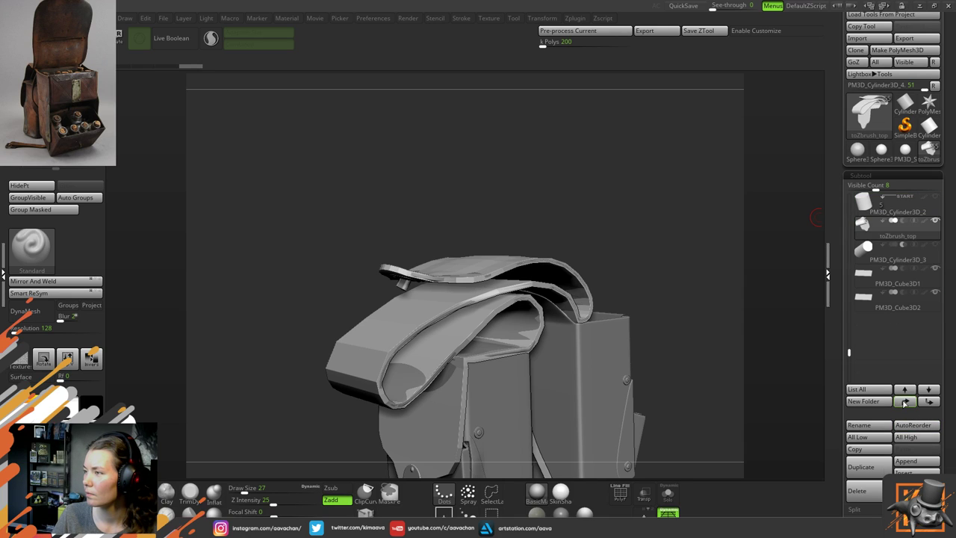
click(903, 403)
click(903, 403)
click(903, 403)
click(903, 403)
click(904, 403)
click(903, 403)
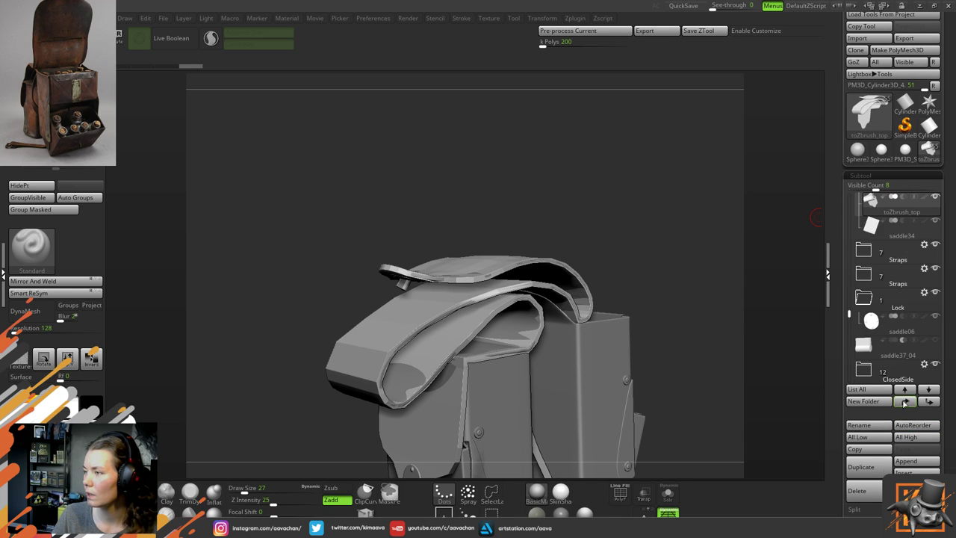
click(904, 403)
click(903, 404)
click(904, 402)
click(905, 402)
click(904, 402)
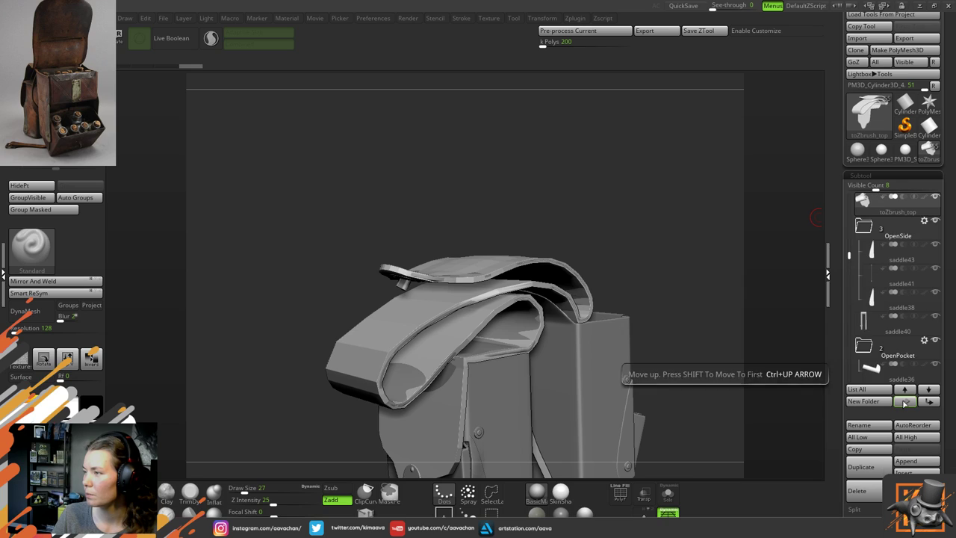
click(904, 402)
click(904, 402)
click(904, 402)
click(905, 402)
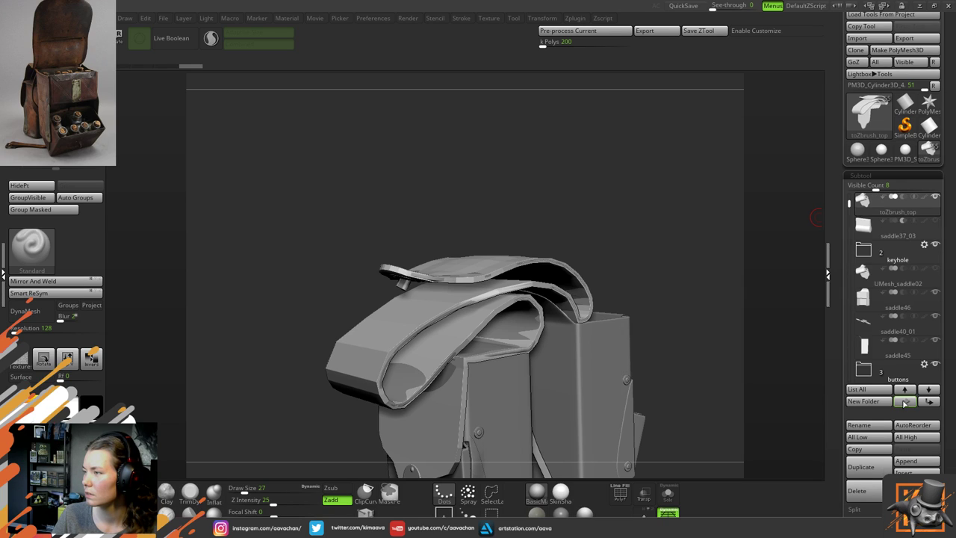
click(904, 402)
click(866, 227)
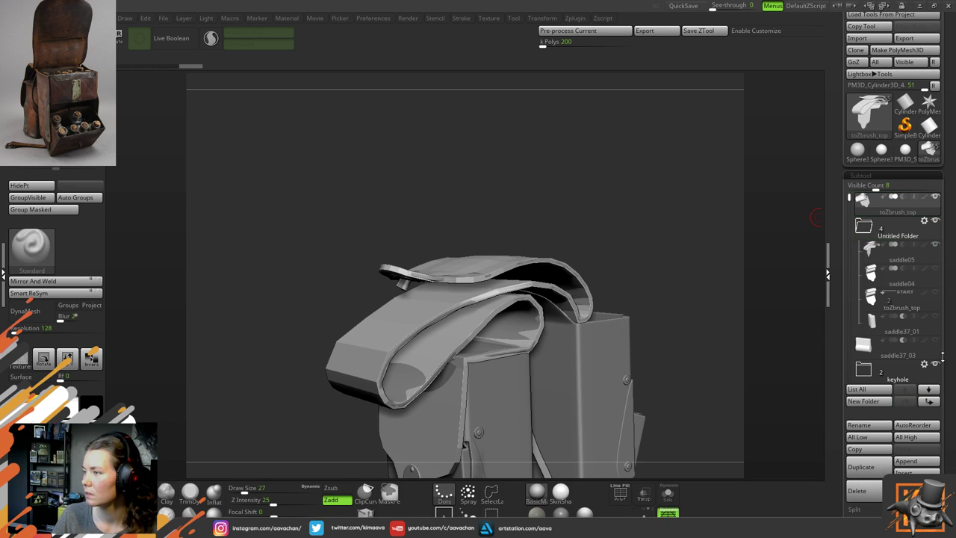
click(929, 402)
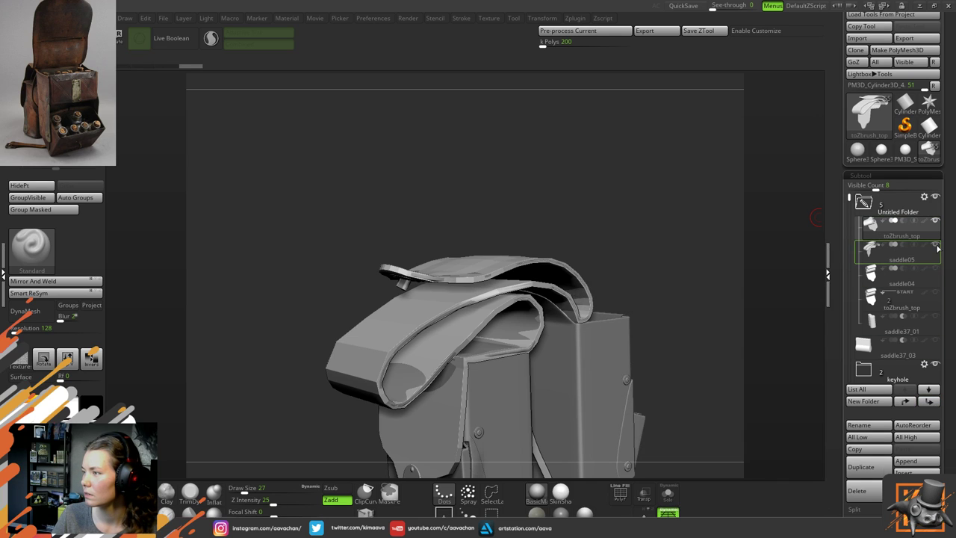
Subdivide the imported toZbrush_top flap several times to smooth its surface
drag(606, 226, 625, 231)
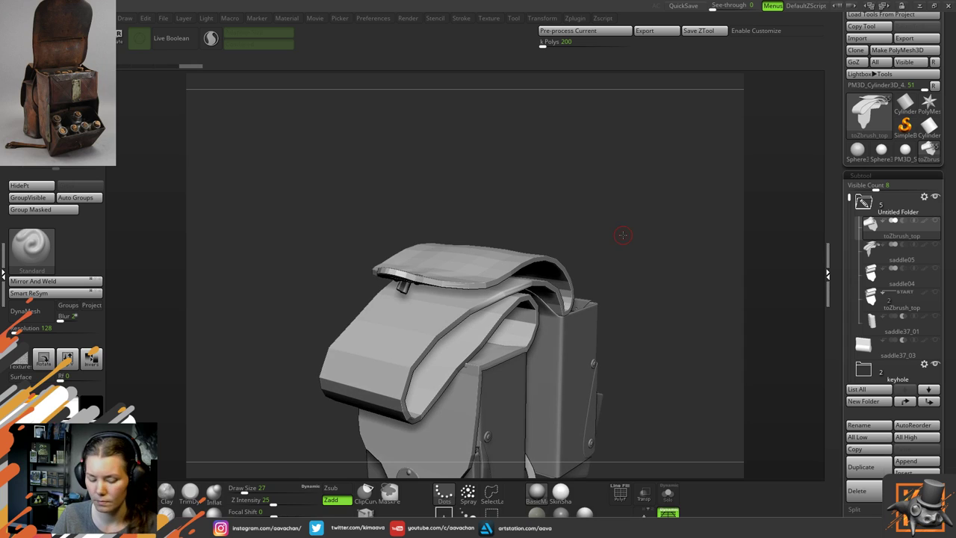
mouse_move(654, 318)
mouse_down()
mouse_move(638, 294)
mouse_move(647, 292)
mouse_up()
drag(653, 255, 656, 270)
key(ctrl)
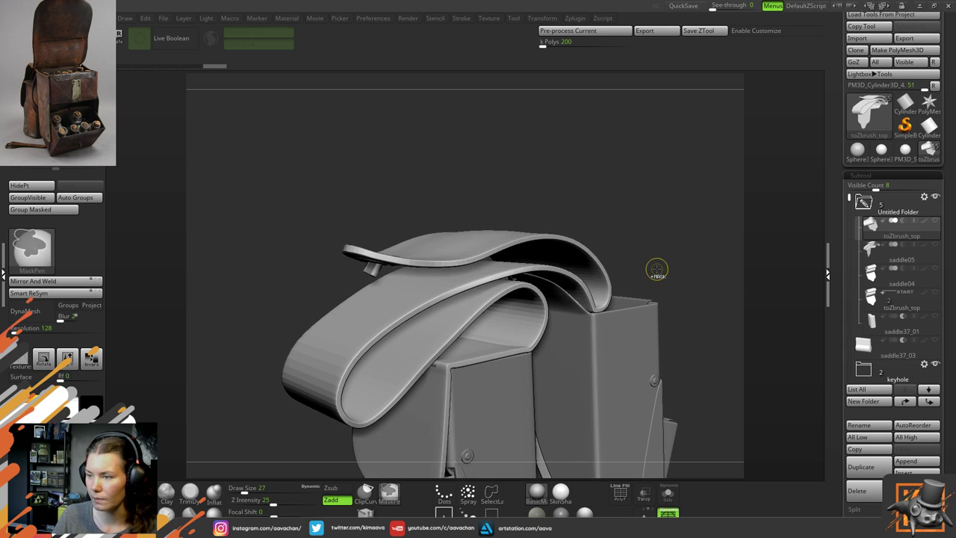
ctrl+click(653, 267)
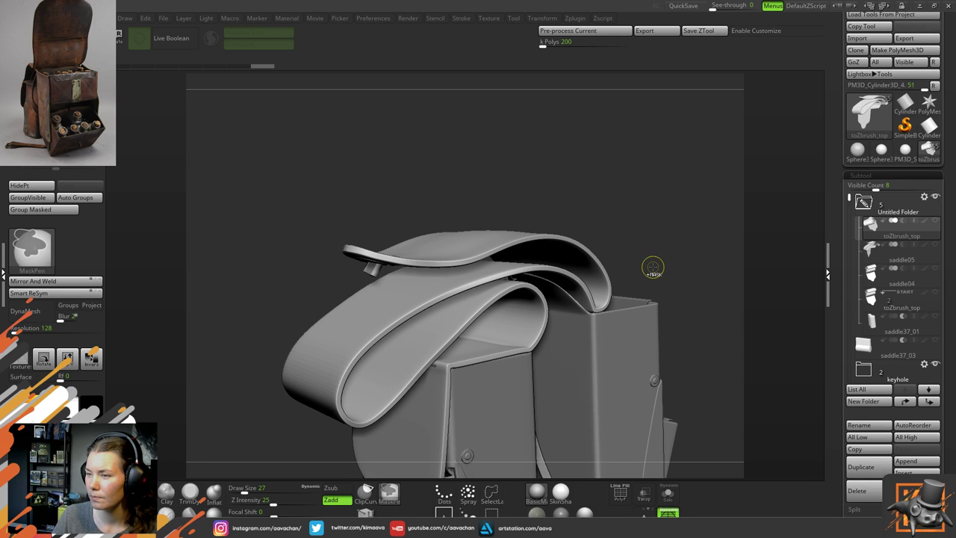
key(ctrl+d)
Inspect the subdivided flap from several sides and switch to the sculpted saddle05 flap for comparison
mouse_move(642, 229)
mouse_down()
mouse_move(571, 254)
mouse_move(634, 206)
mouse_up()
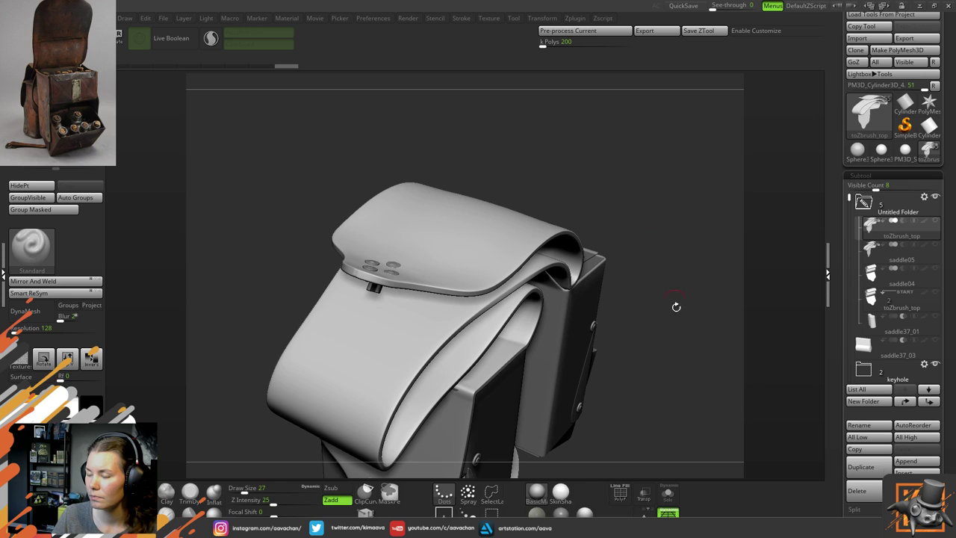
drag(676, 307, 580, 179)
drag(349, 256, 351, 309)
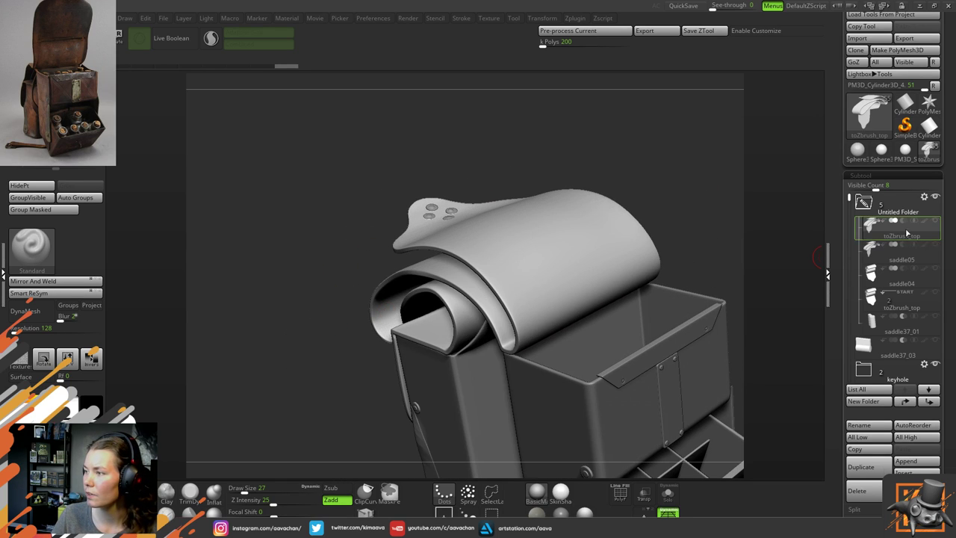
click(911, 248)
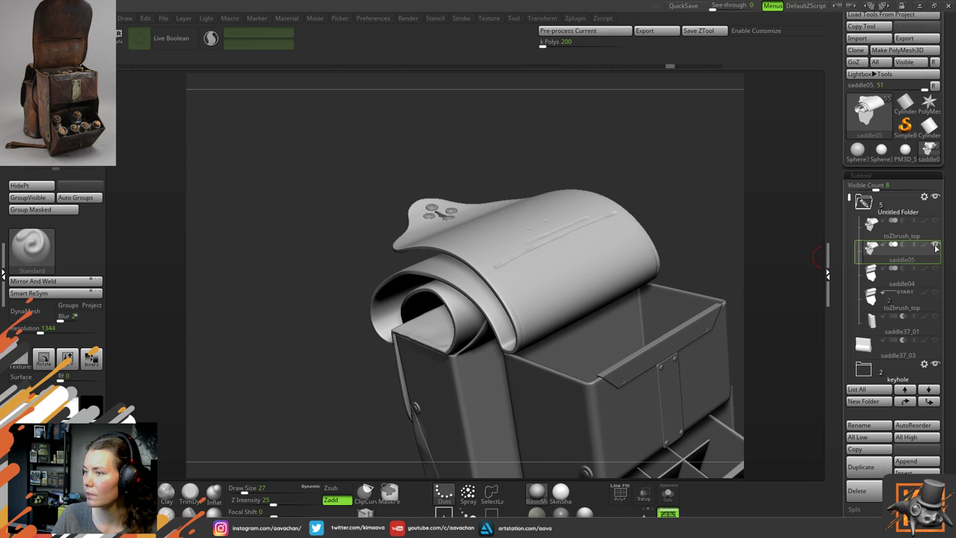
Compare the subdivided toZbrush_top flap with the sculpted saddle05 flap from several angles, alternating between the two subtools
drag(689, 199, 617, 228)
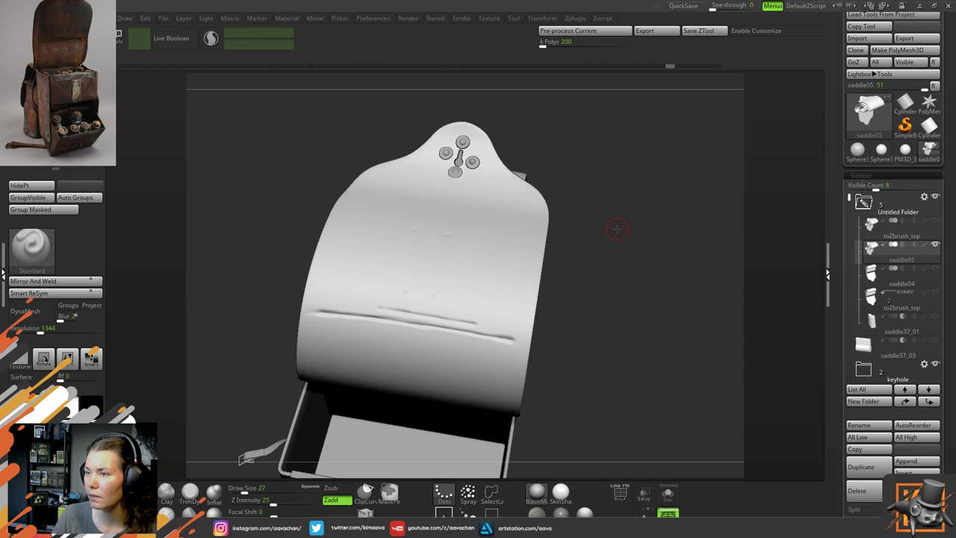
mouse_move(867, 233)
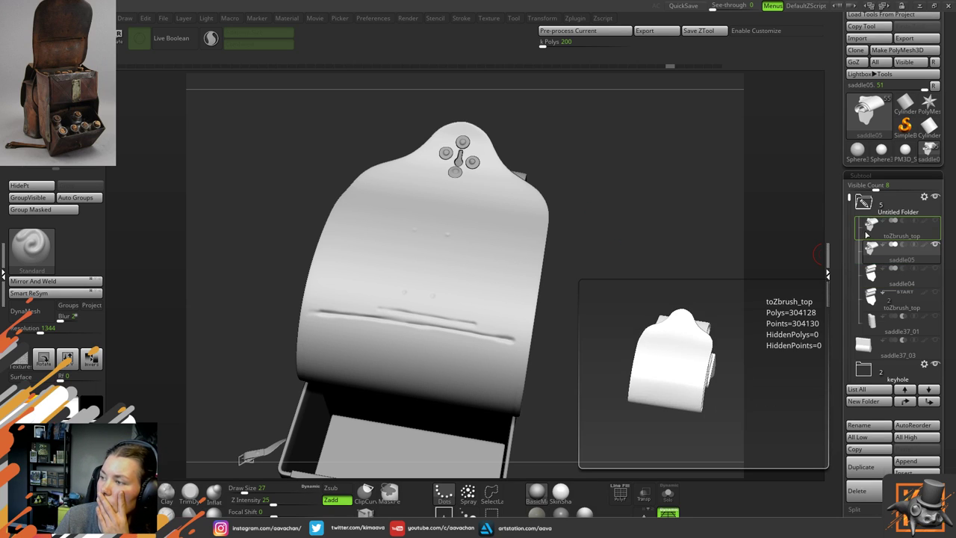
mouse_move(939, 251)
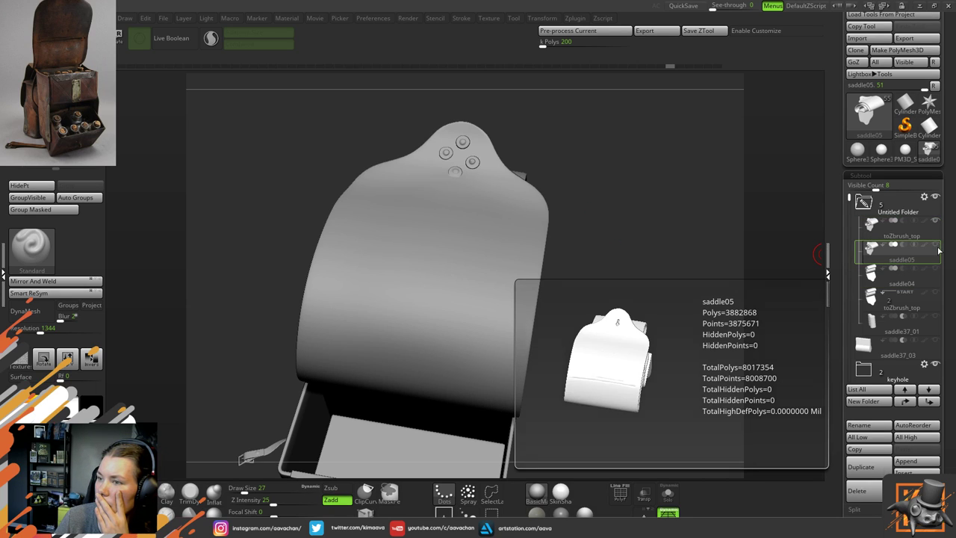
drag(623, 339, 630, 221)
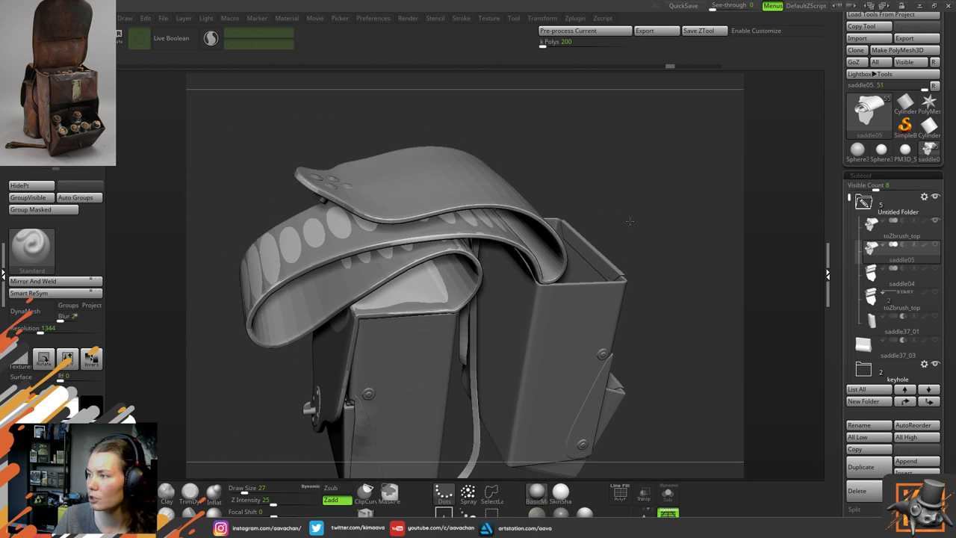
click(936, 224)
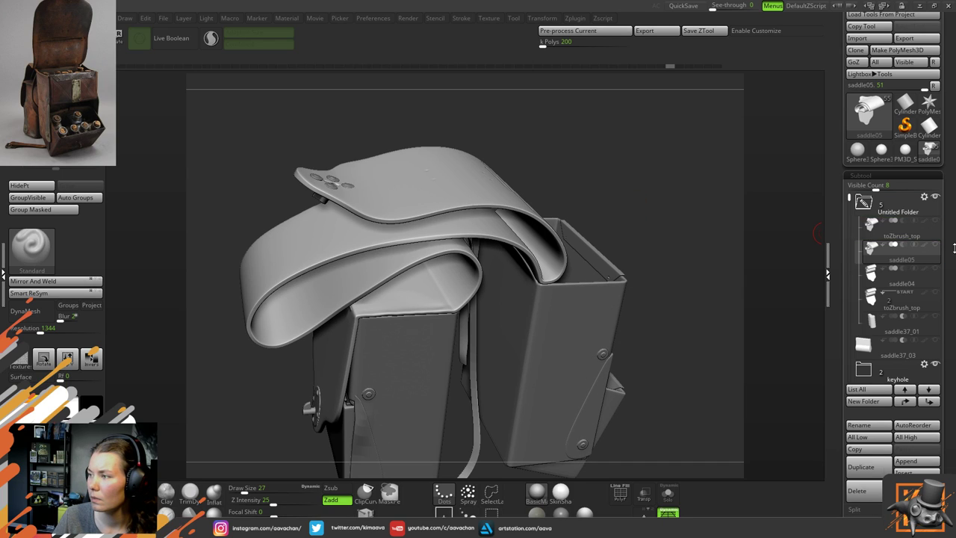
click(932, 230)
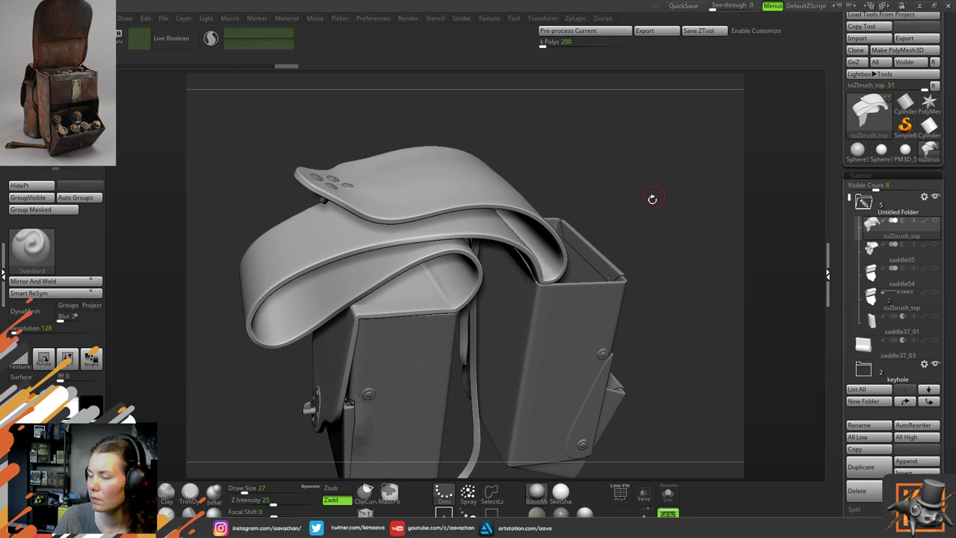
mouse_move(909, 257)
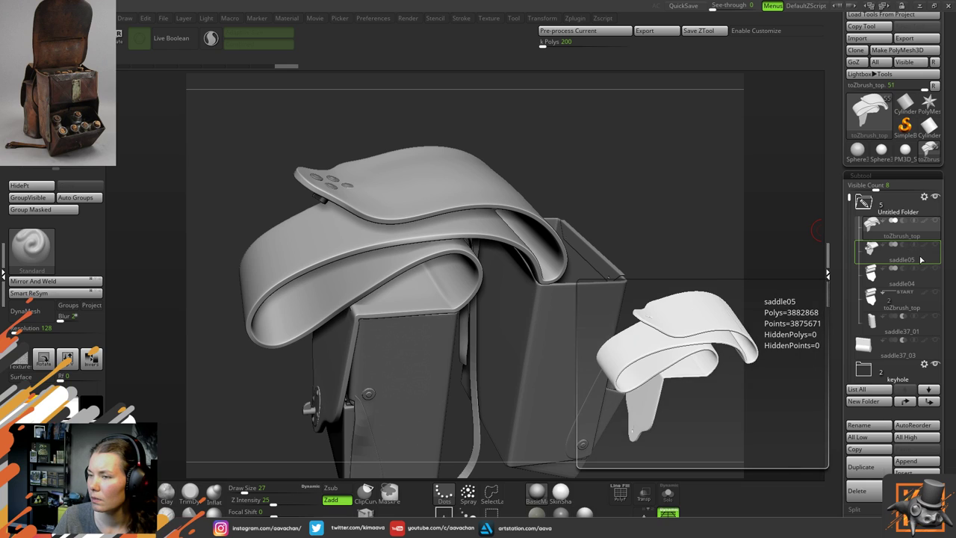
click(920, 259)
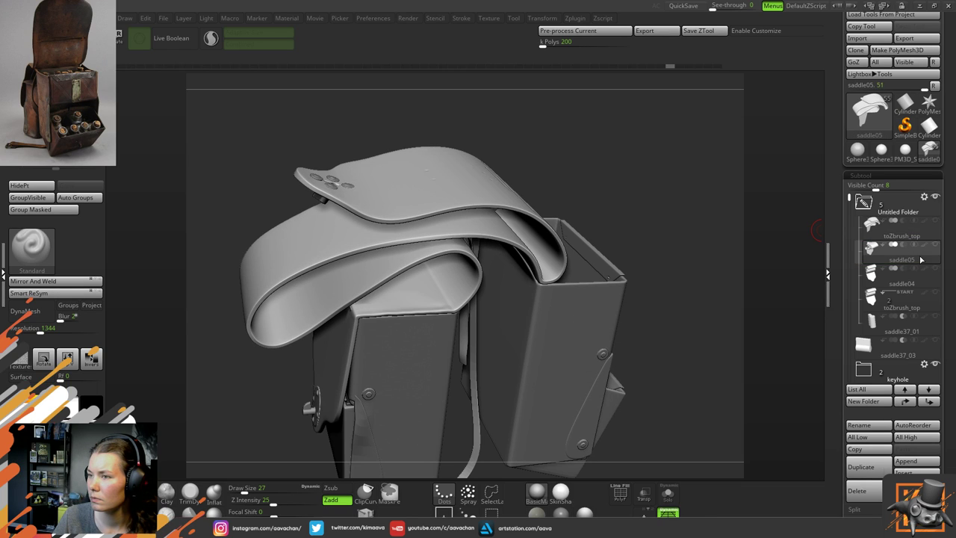
mouse_move(603, 186)
mouse_down()
mouse_move(590, 190)
mouse_move(602, 198)
mouse_up()
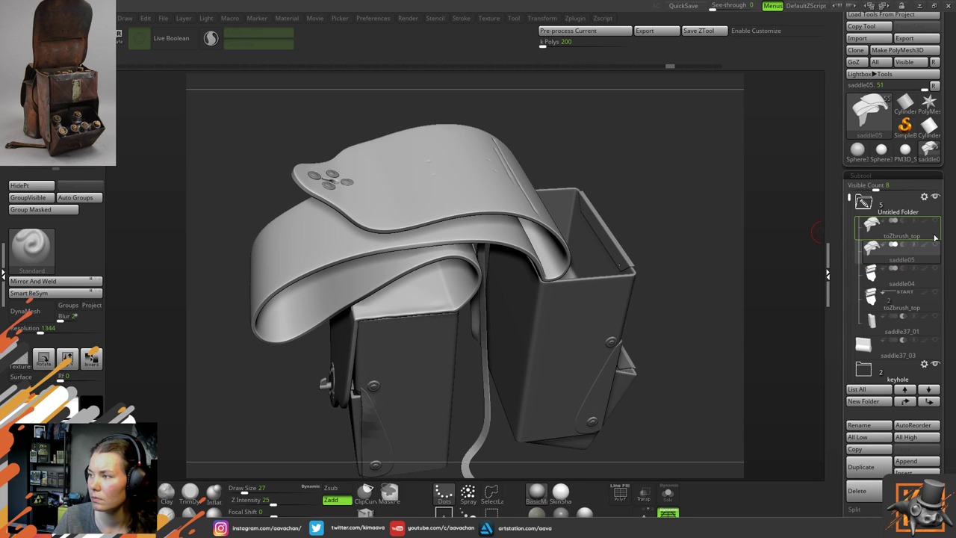
click(936, 233)
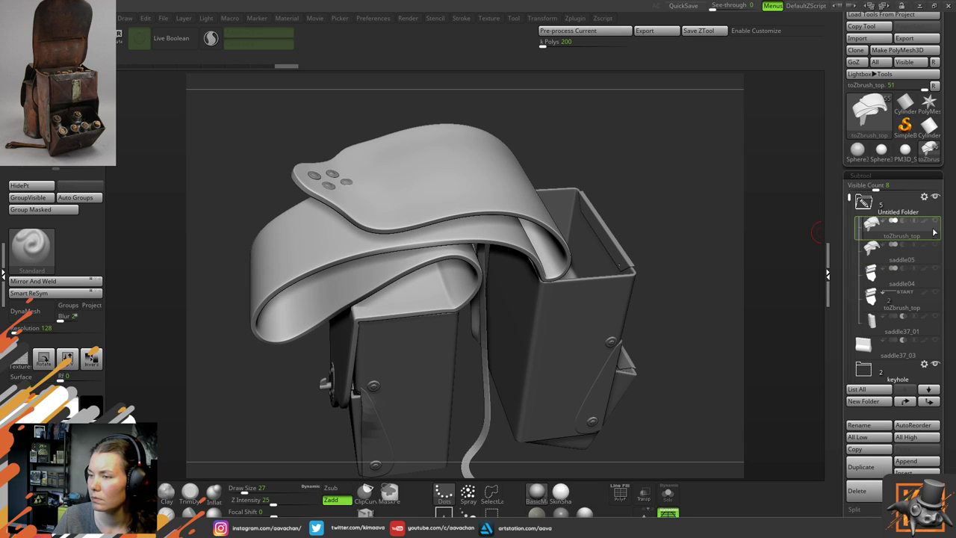
drag(638, 196, 635, 174)
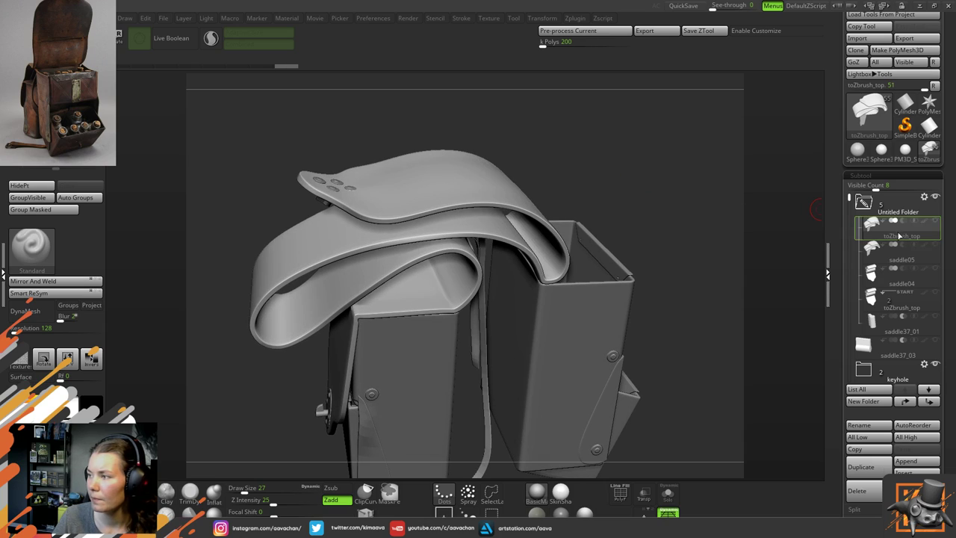
Rename the sculpted saddle05 subtool to Details_to_project
click(899, 248)
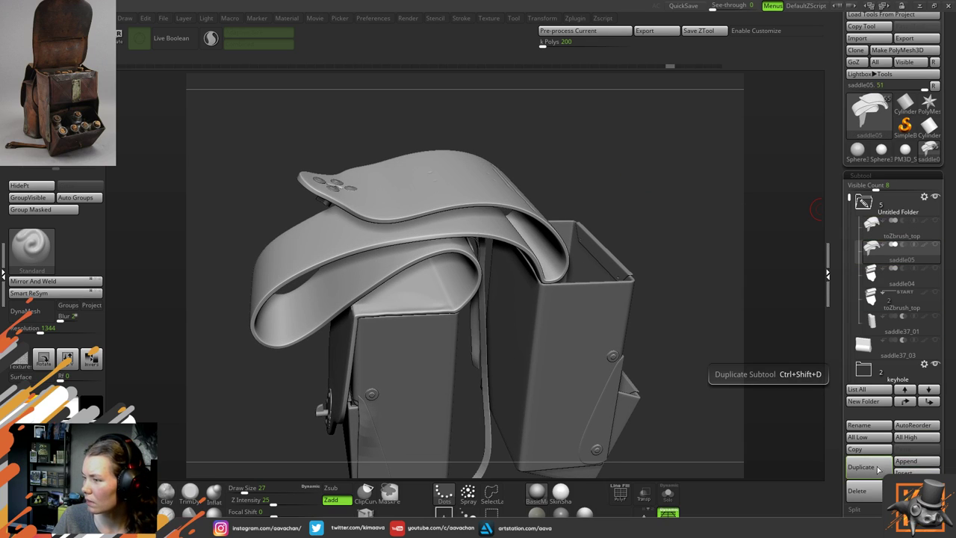
click(876, 430)
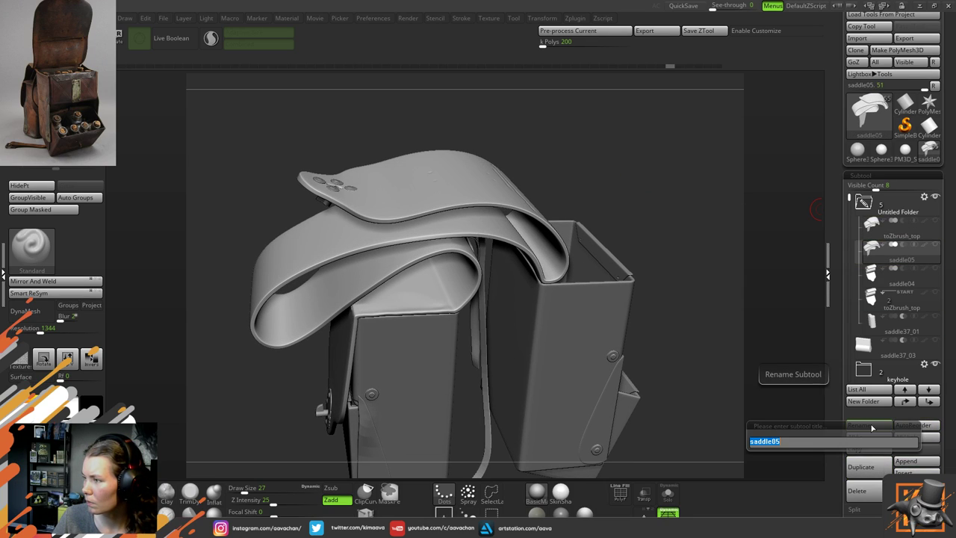
text(Belail)
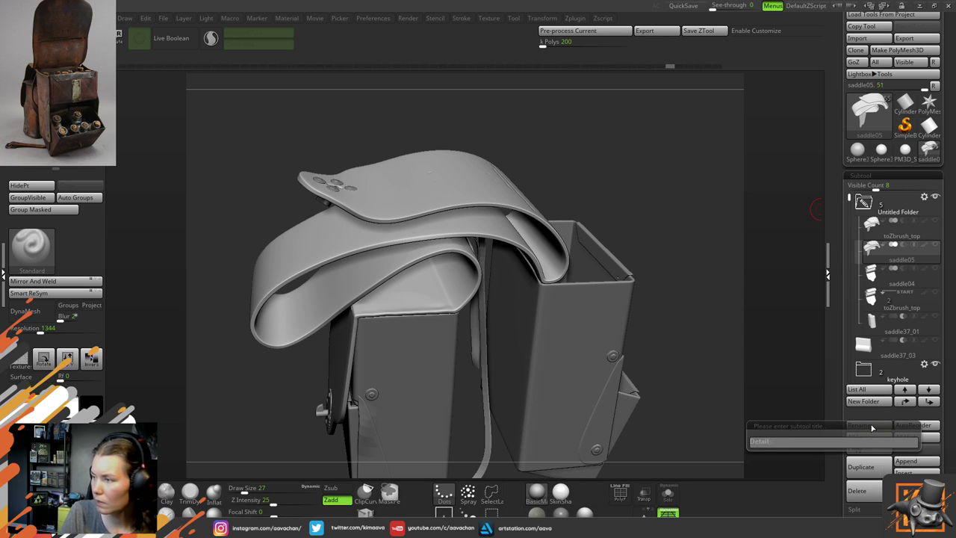
text(s_5)
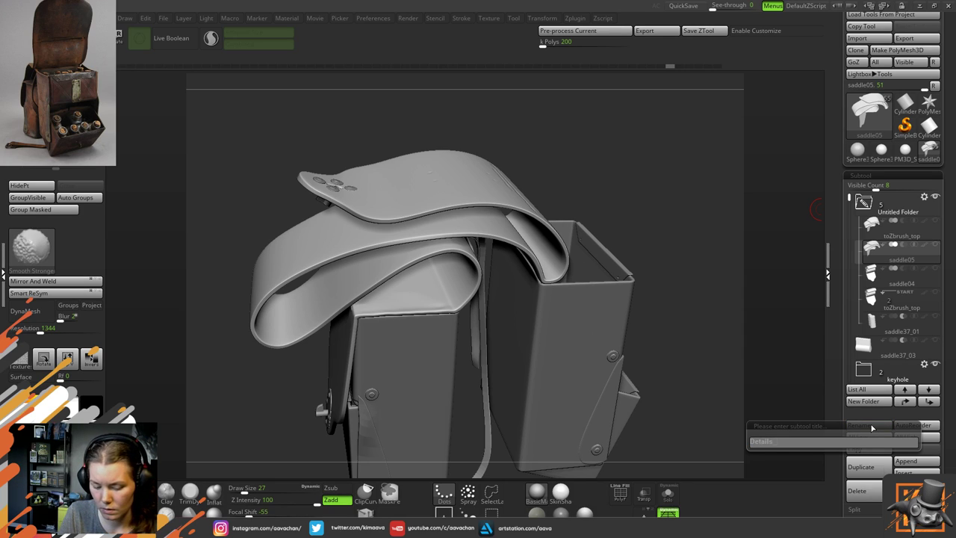
key(BackSpace)
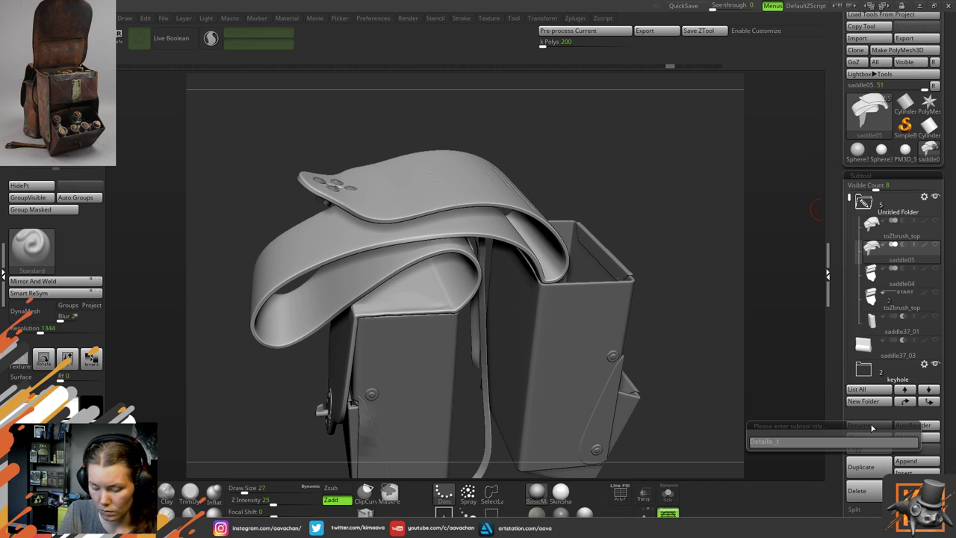
text(o_project)
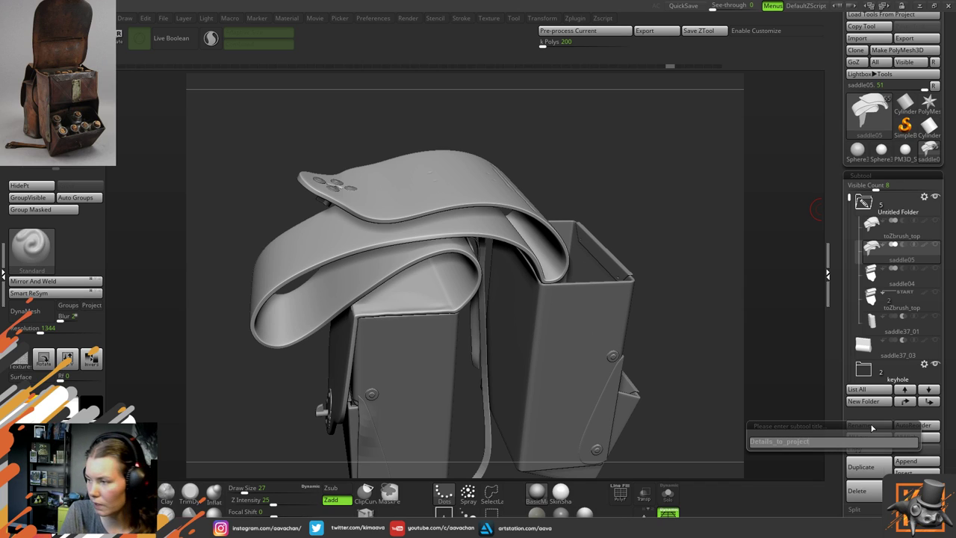
key(Return)
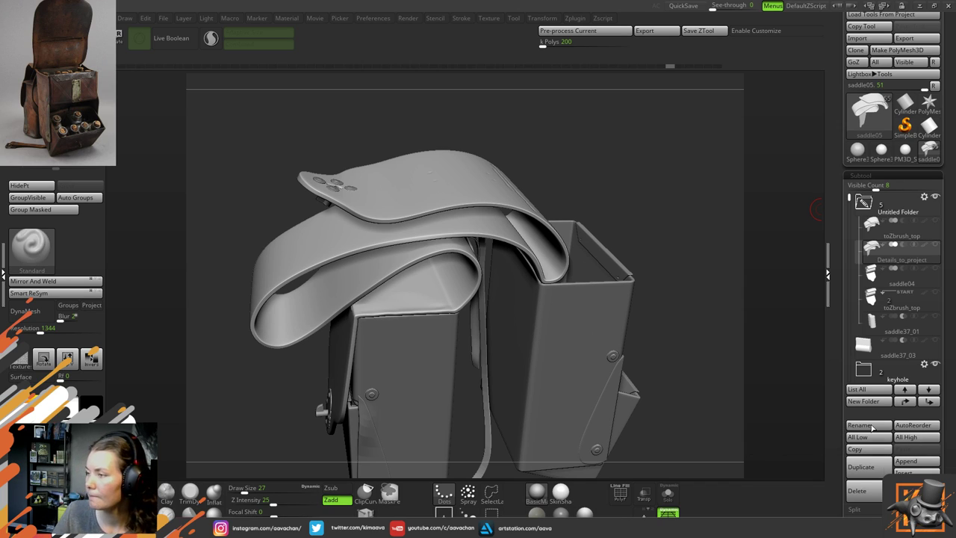
Delete the saddle04 subtool from the untitled folder and accept that the deletion is permanent
click(889, 282)
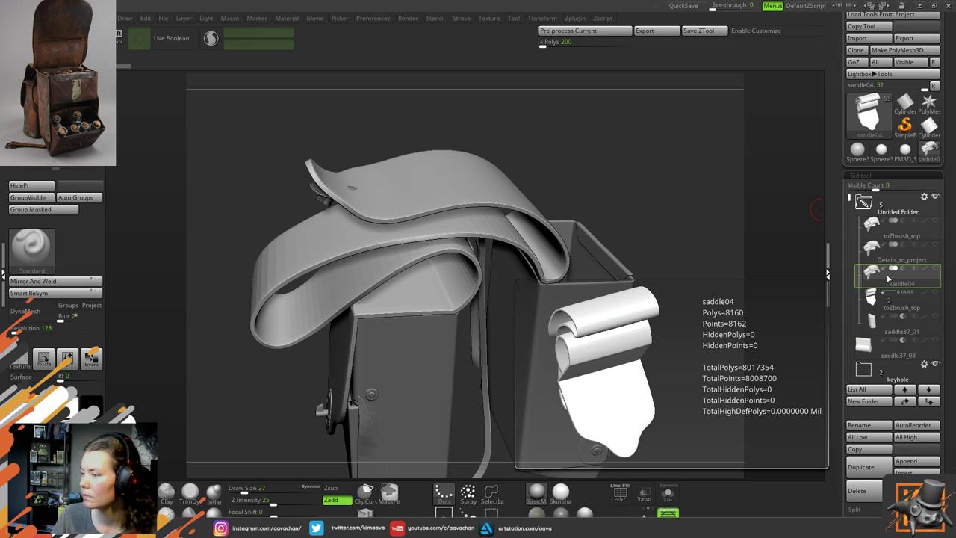
click(857, 491)
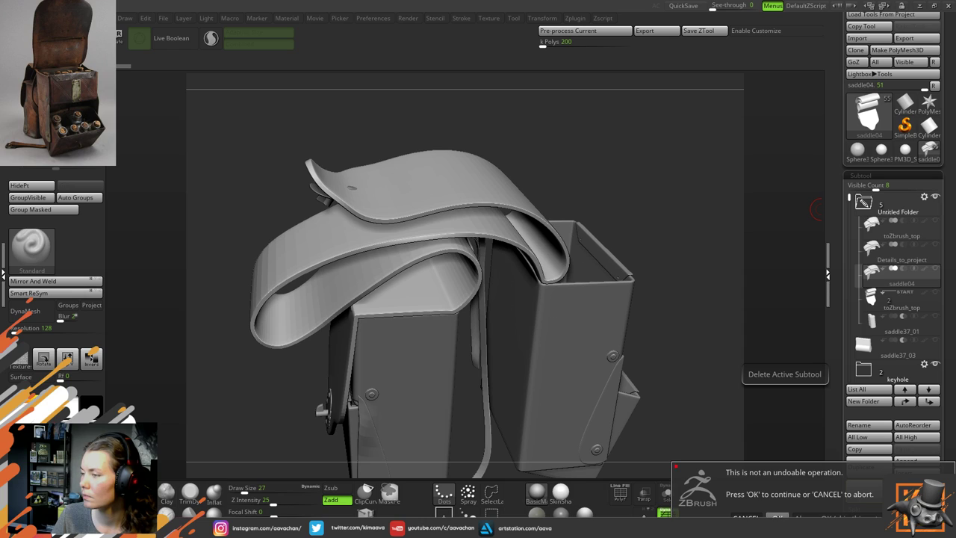
click(777, 517)
mouse_move(898, 280)
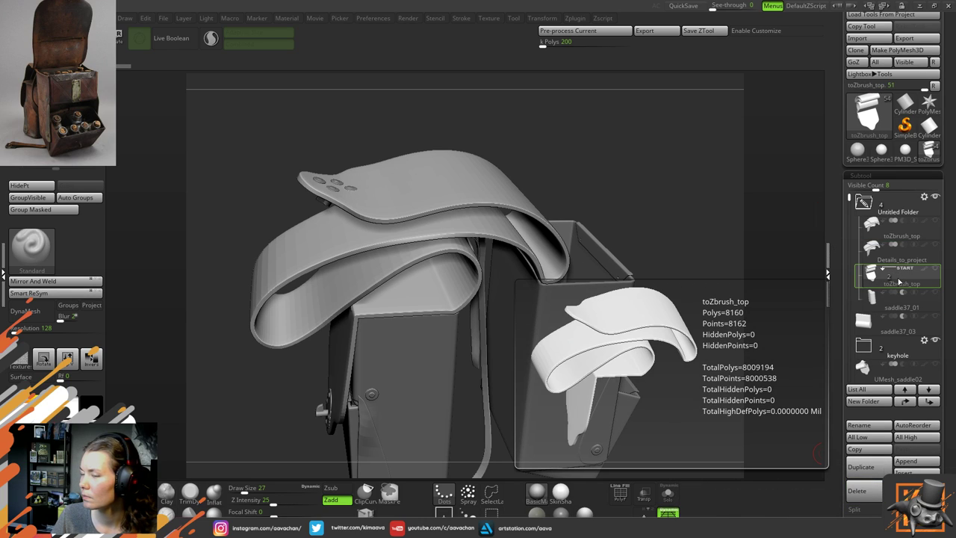
mouse_move(889, 255)
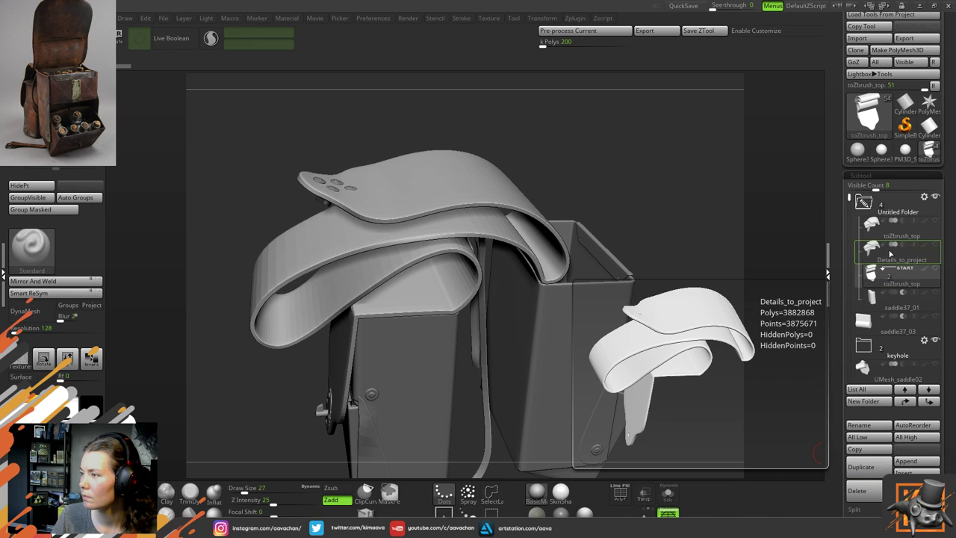
Mark the new toZbrush_top flap as a Boolean start subtool and move saddle37_01 up directly beneath it
click(879, 306)
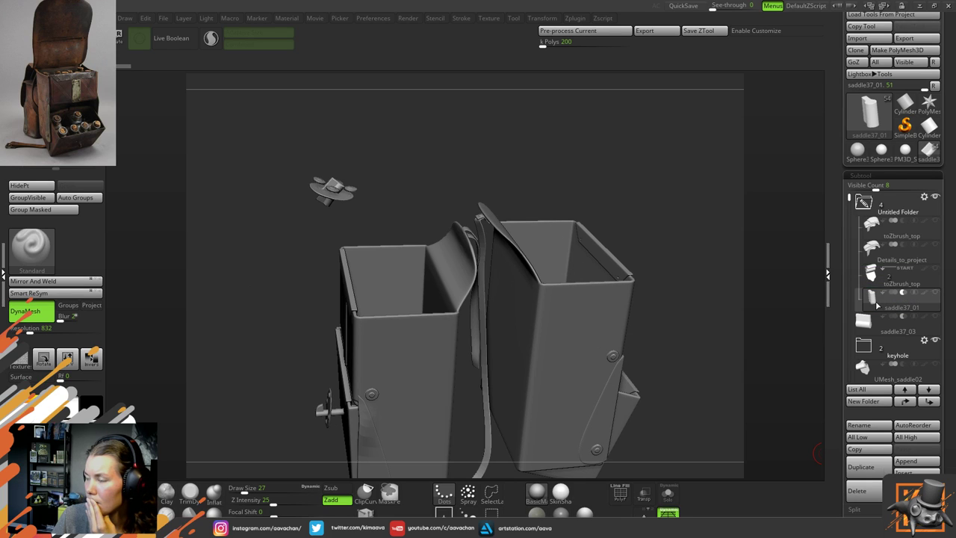
click(924, 278)
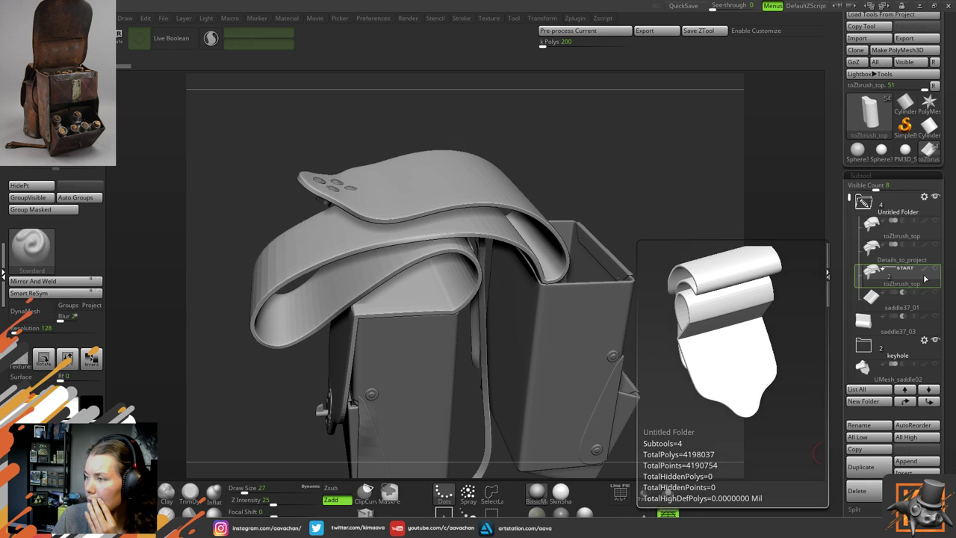
mouse_move(863, 211)
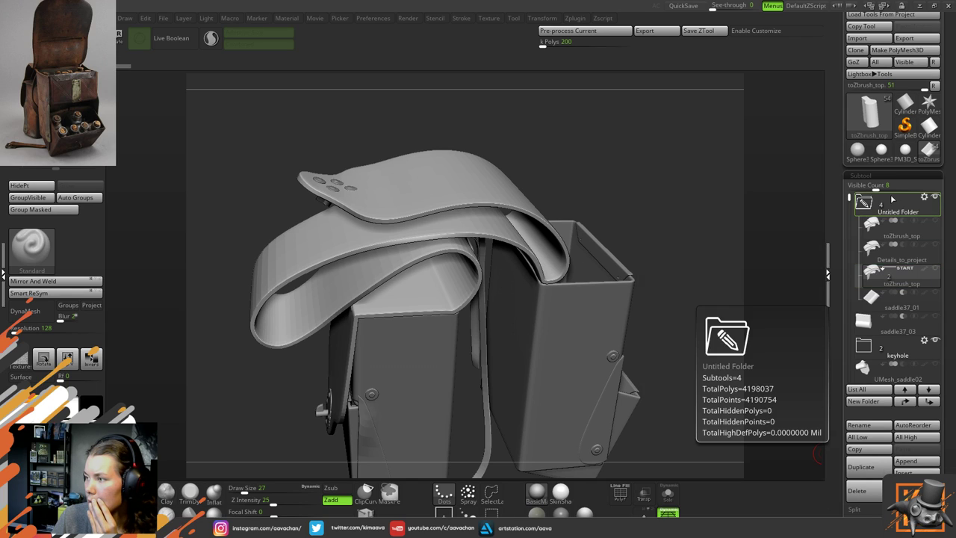
mouse_move(882, 232)
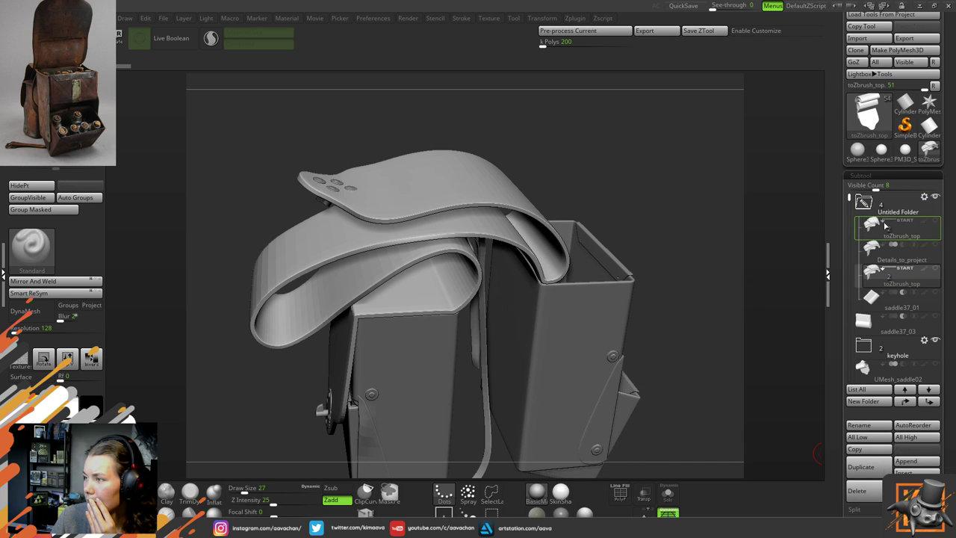
click(871, 299)
click(906, 401)
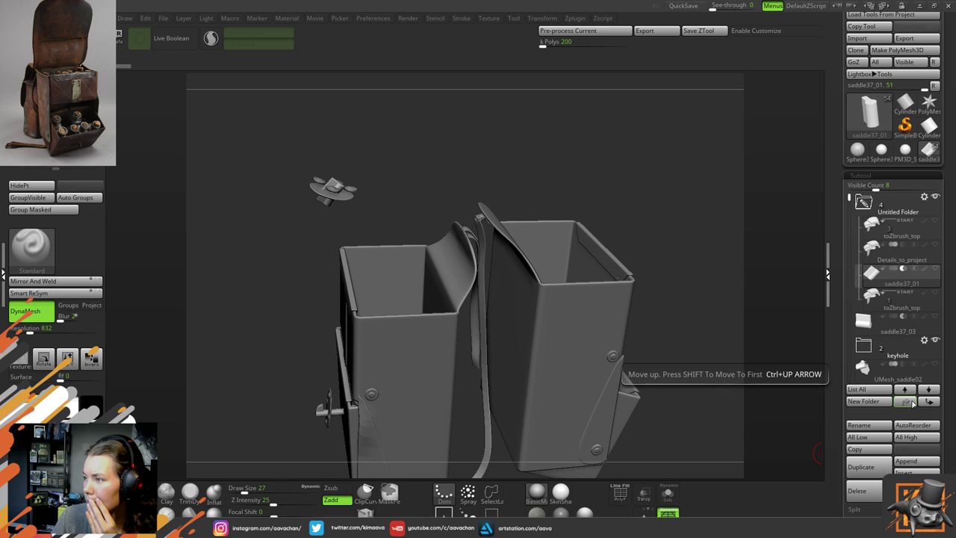
click(906, 401)
mouse_move(875, 224)
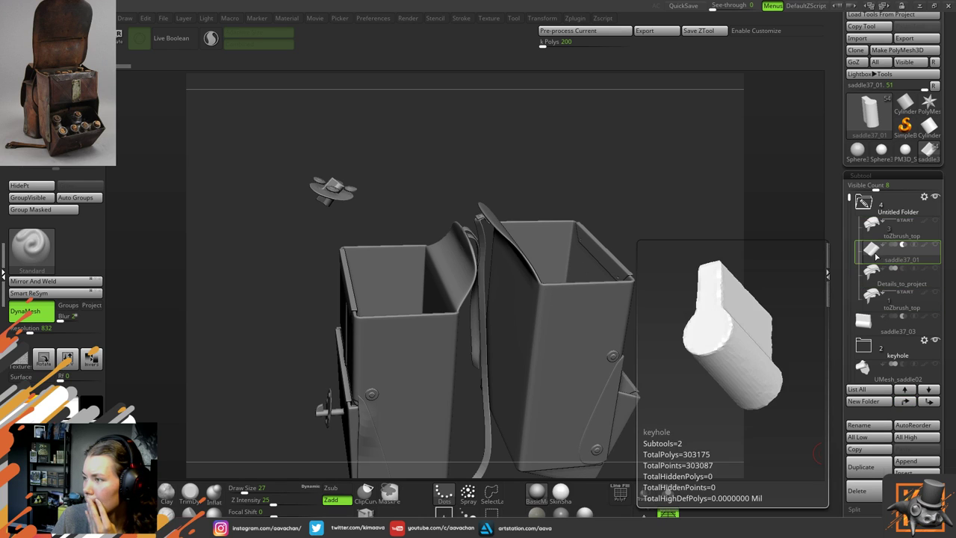
Move Details_to_project to the first position inside the untitled folder, above the new toZbrush_top flap
click(869, 277)
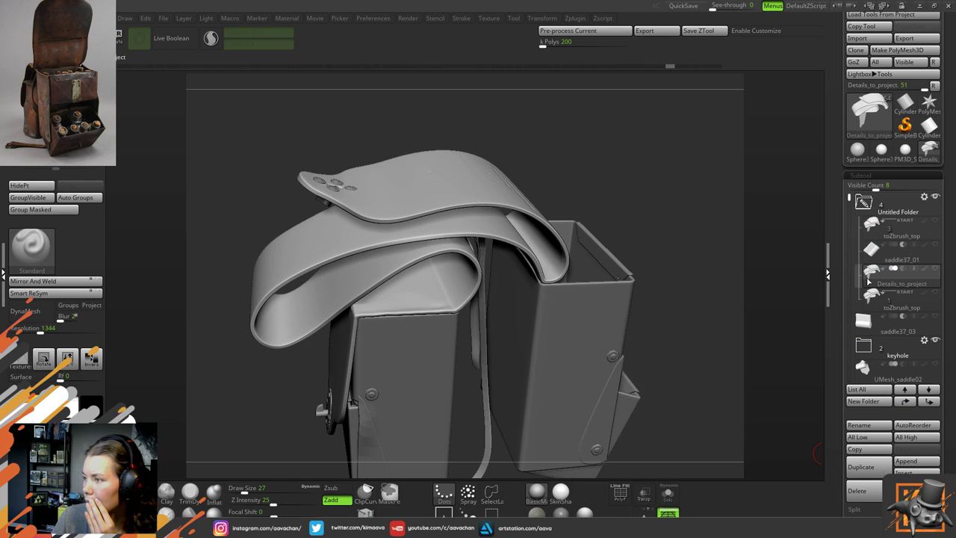
click(905, 402)
click(906, 402)
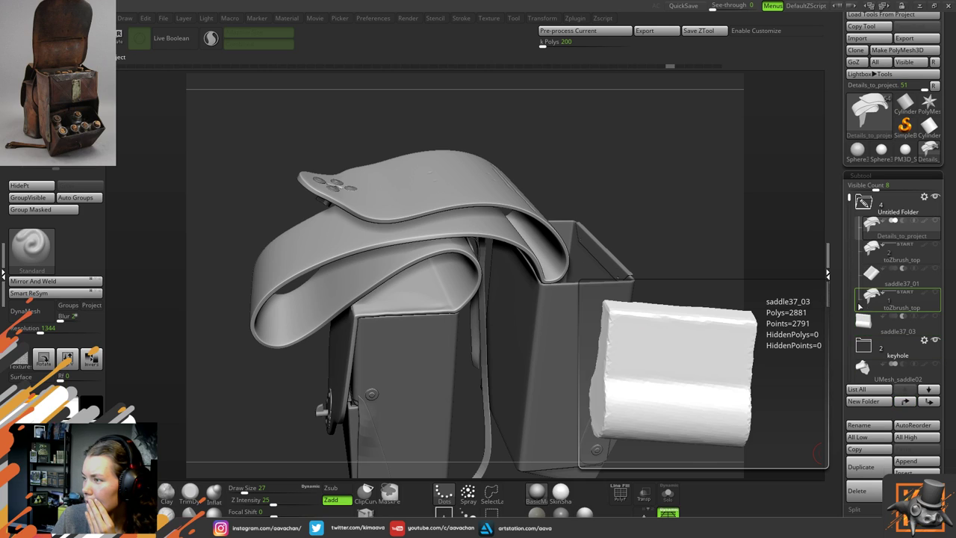
click(906, 402)
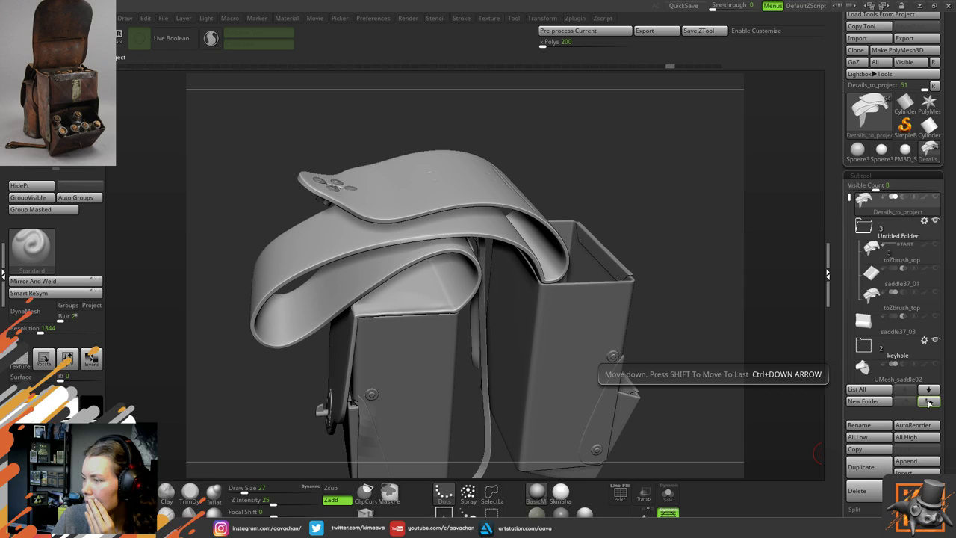
click(906, 402)
Permanently delete the old low-poly toZbrush_top at the end of the untitled folder and show the Details_to_project subtool
click(872, 299)
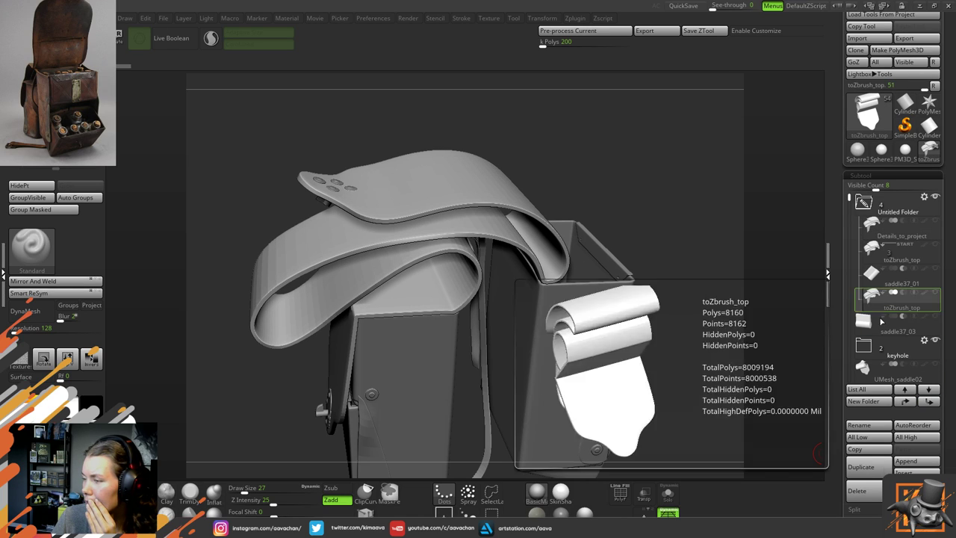
click(876, 498)
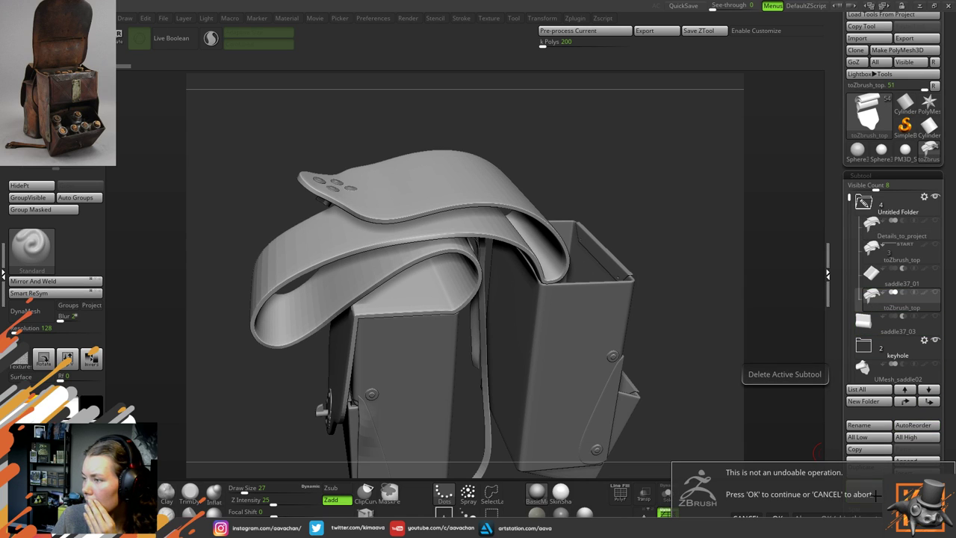
click(777, 517)
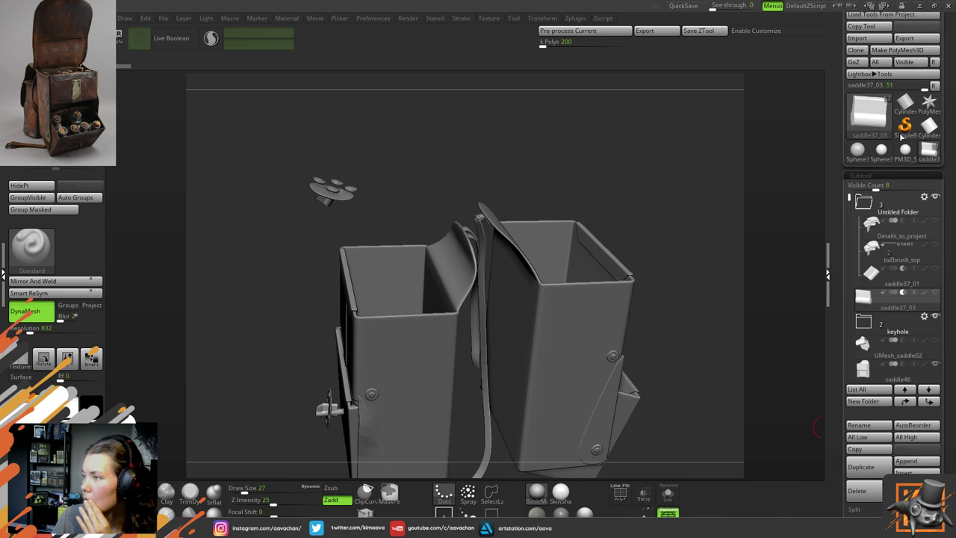
click(936, 222)
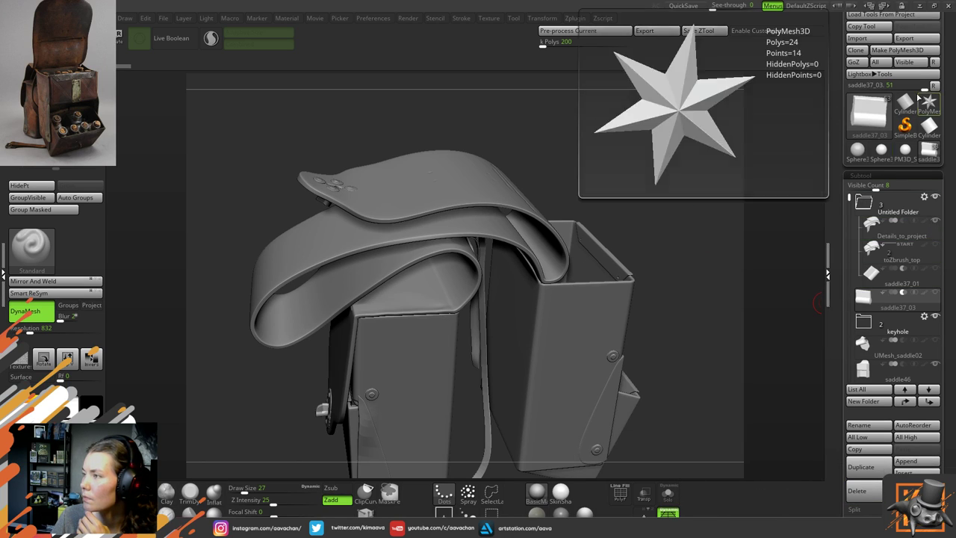
Select the new toZbrush_top flap subtool and save the whole tool as saddle06
click(910, 259)
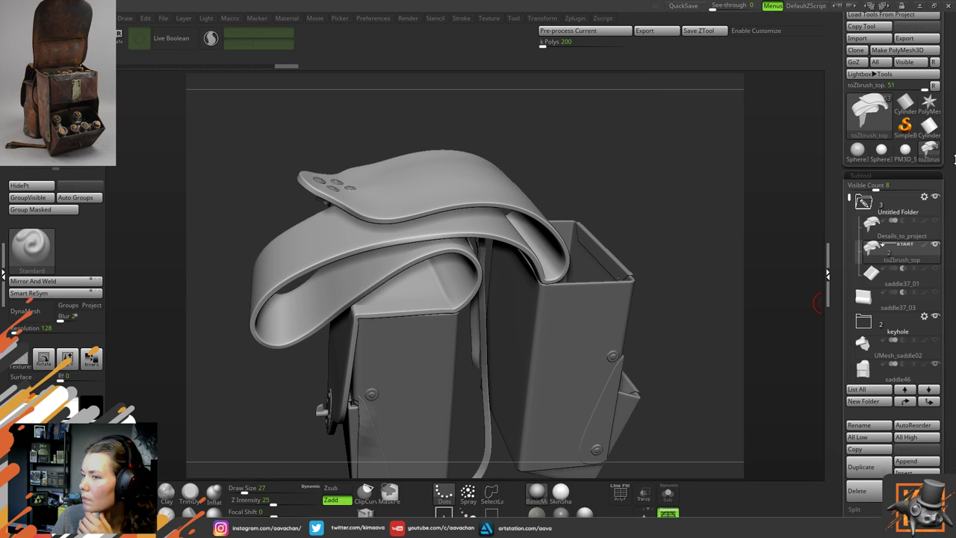
scroll(926, 149, up, 3)
click(917, 58)
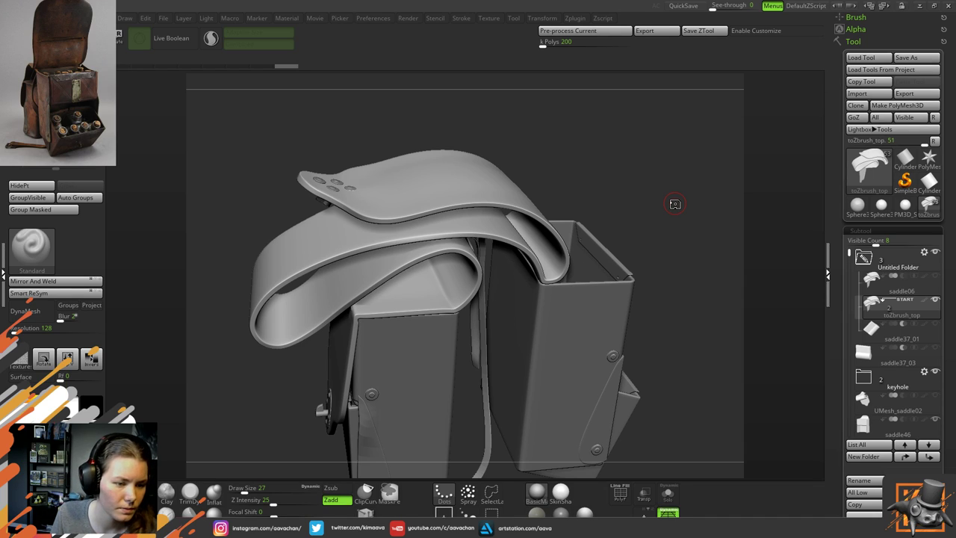
Examine the closed pocket's side and lower corner, with the saddle15 side gusset selected
drag(592, 180, 562, 204)
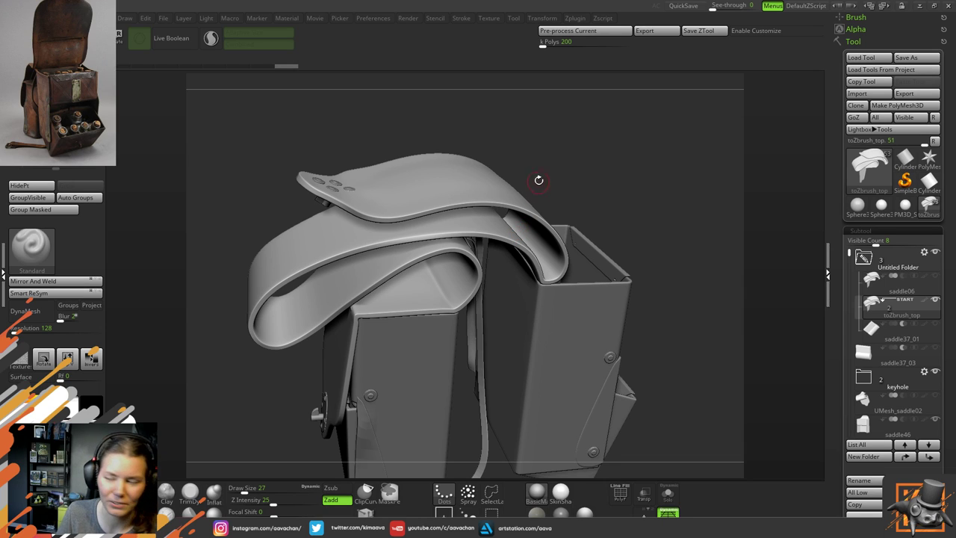
drag(655, 326, 640, 171)
drag(351, 392, 401, 418)
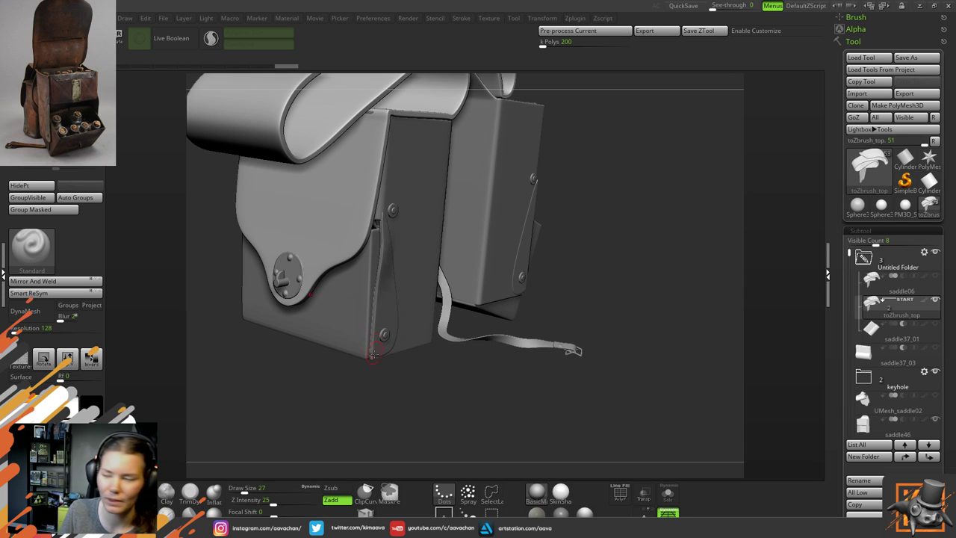
drag(372, 353, 451, 306)
ctrl+right_drag(403, 288, 463, 303)
alt+click(452, 323)
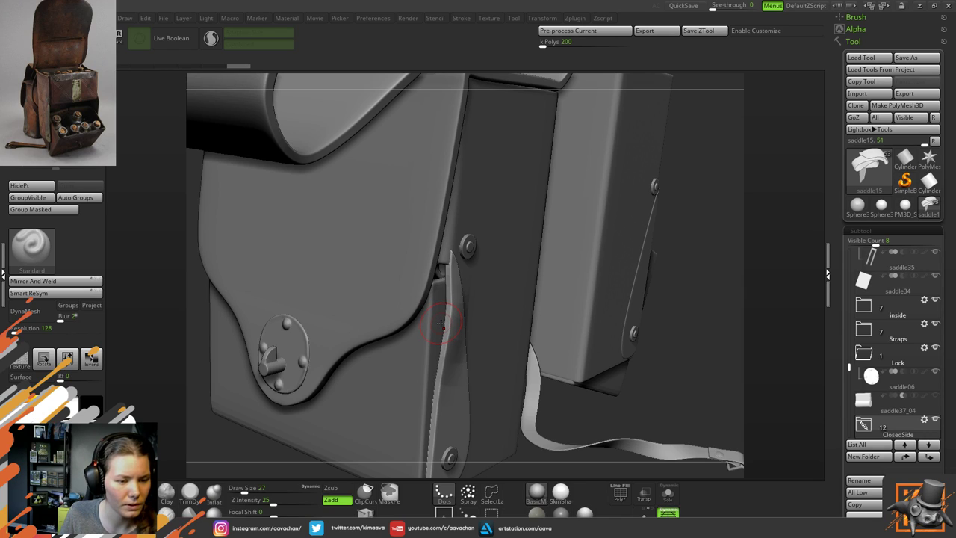
alt+click(441, 323)
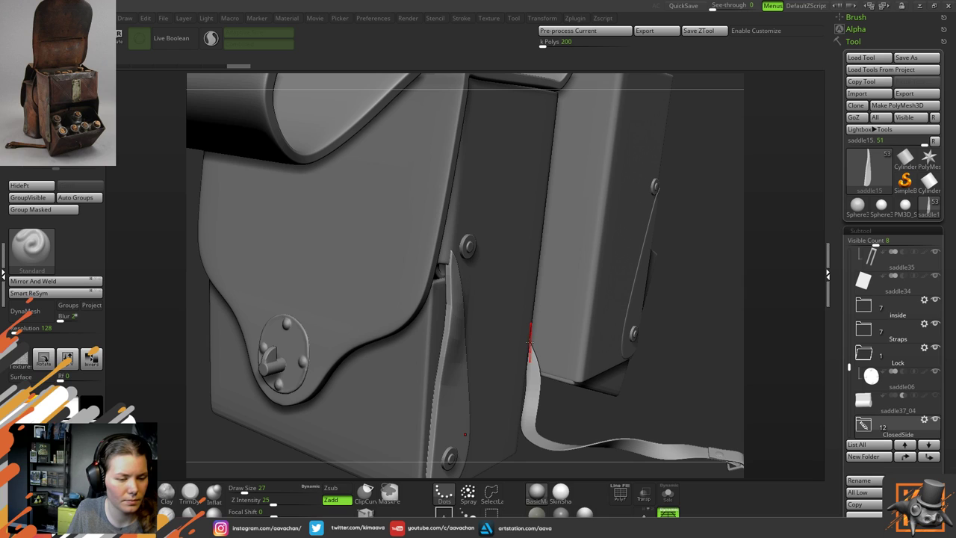
drag(694, 257, 687, 284)
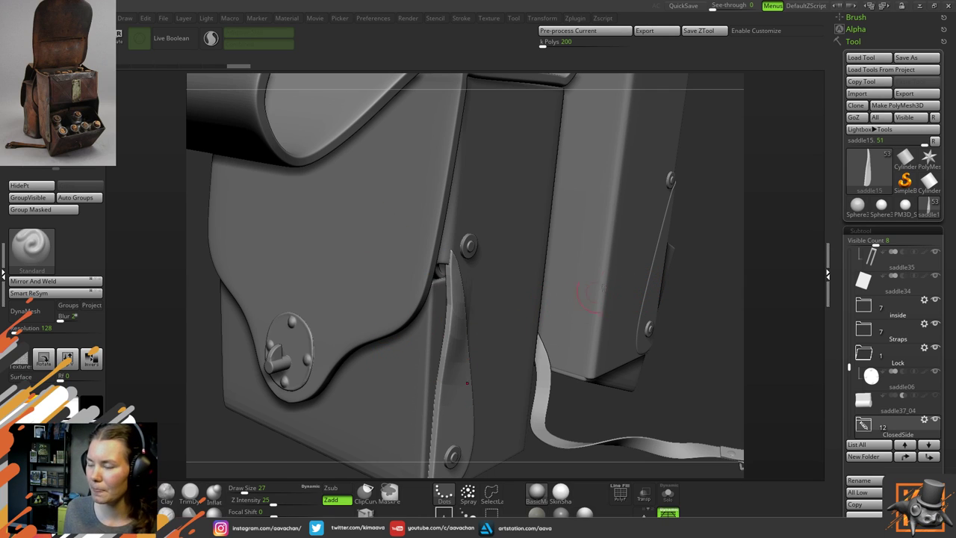
drag(693, 348, 635, 276)
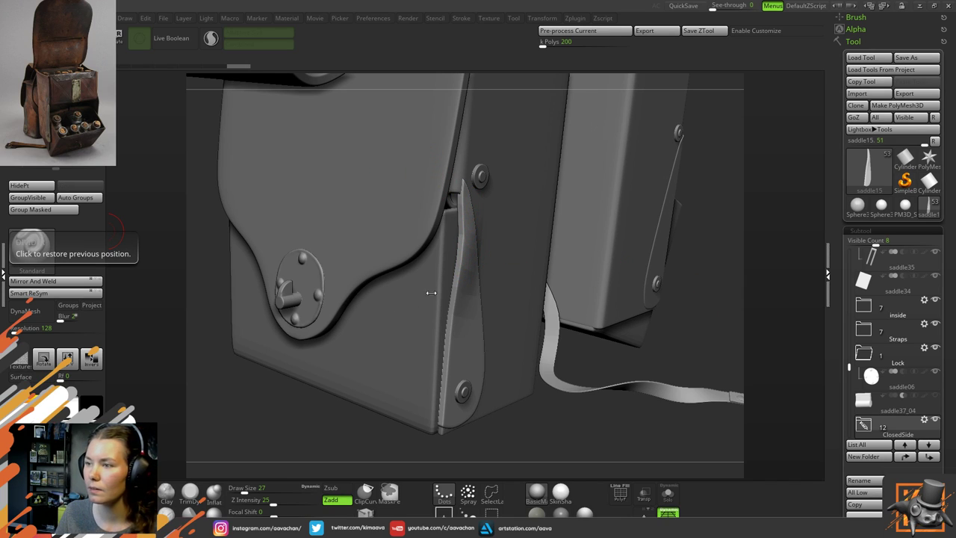
mouse_move(313, 408)
mouse_down()
mouse_move(308, 437)
mouse_move(313, 411)
mouse_up()
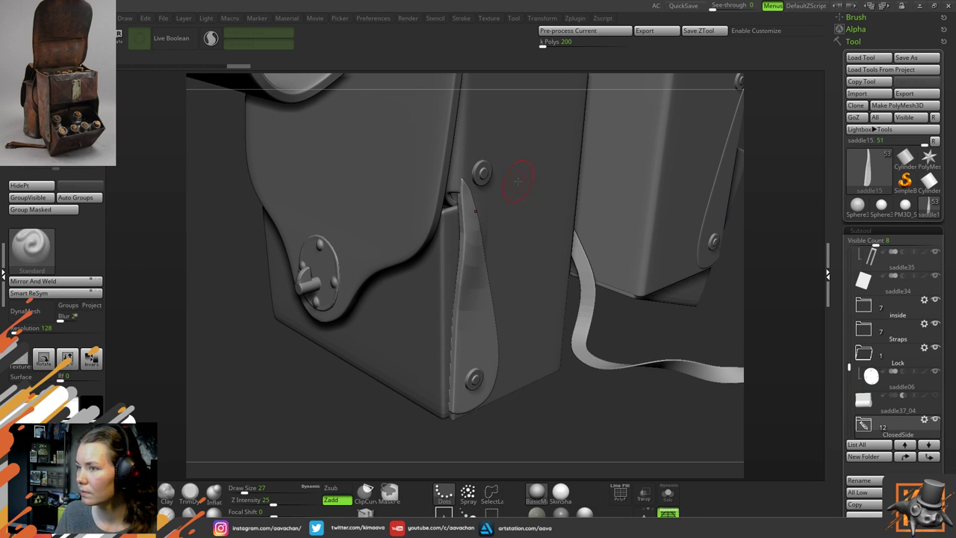
Compare the closed pocket's side rivets with the saddle42 rivets on the open pocket
alt+click(481, 172)
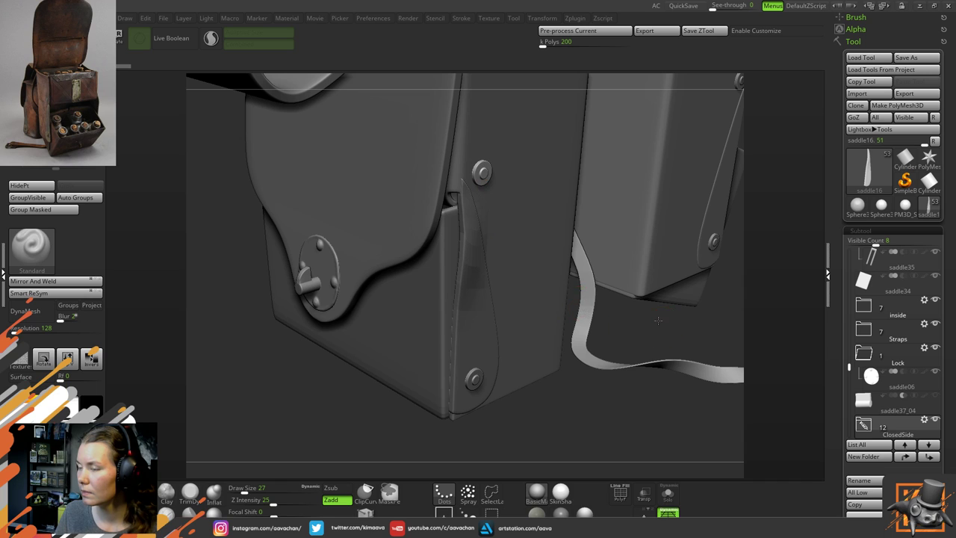
drag(661, 323, 717, 285)
alt+drag(715, 318, 736, 94)
alt+click(397, 246)
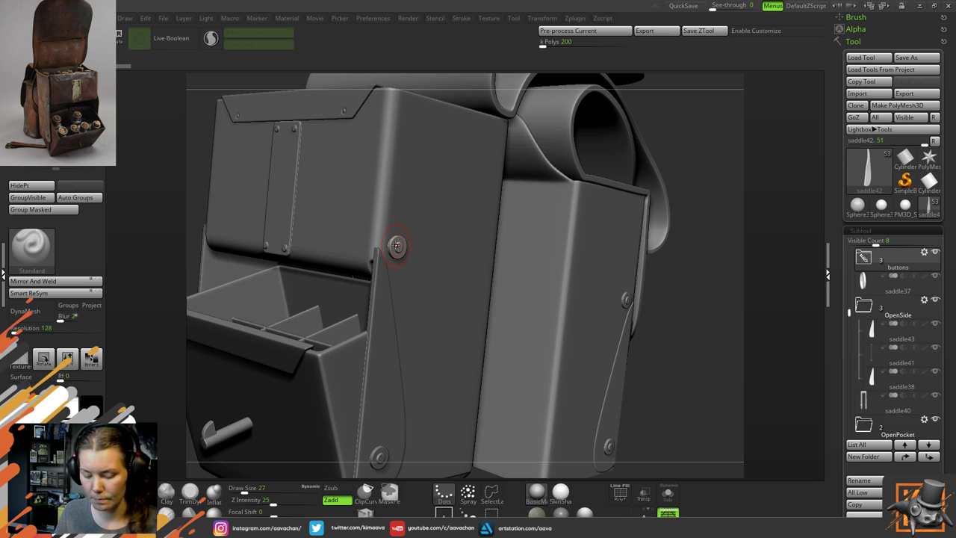
key(f)
alt+drag(772, 327, 302, 57)
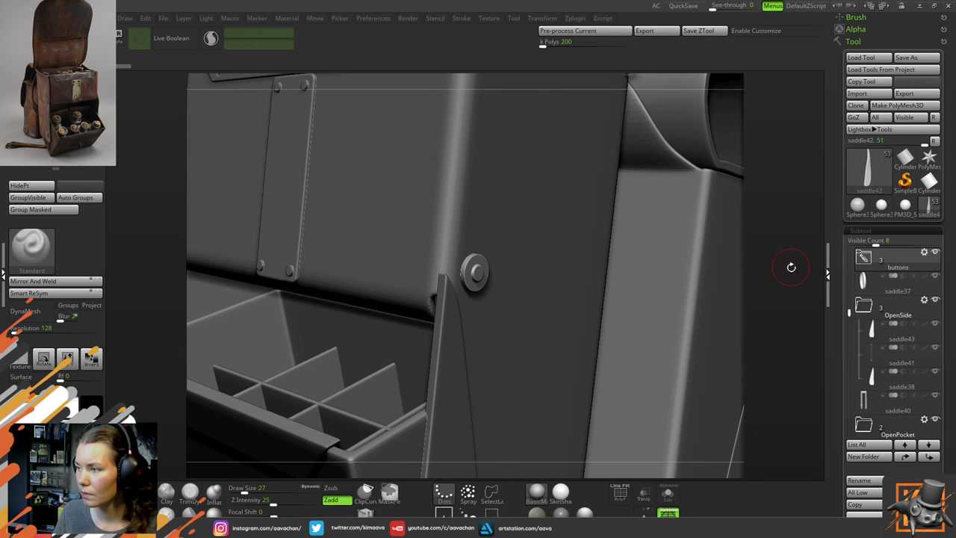
alt+drag(791, 267, 426, 192)
drag(288, 177, 418, 209)
alt+drag(593, 224, 563, 279)
key(f)
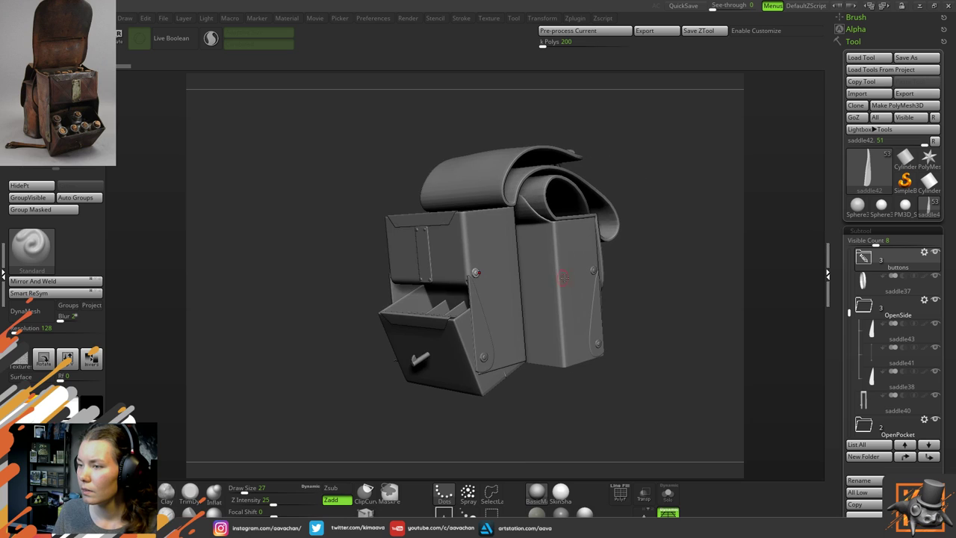
alt+drag(654, 260, 457, 288)
Select the saddle16 rivets on the closed pocket's side and isolate them with Solo
alt+click(463, 281)
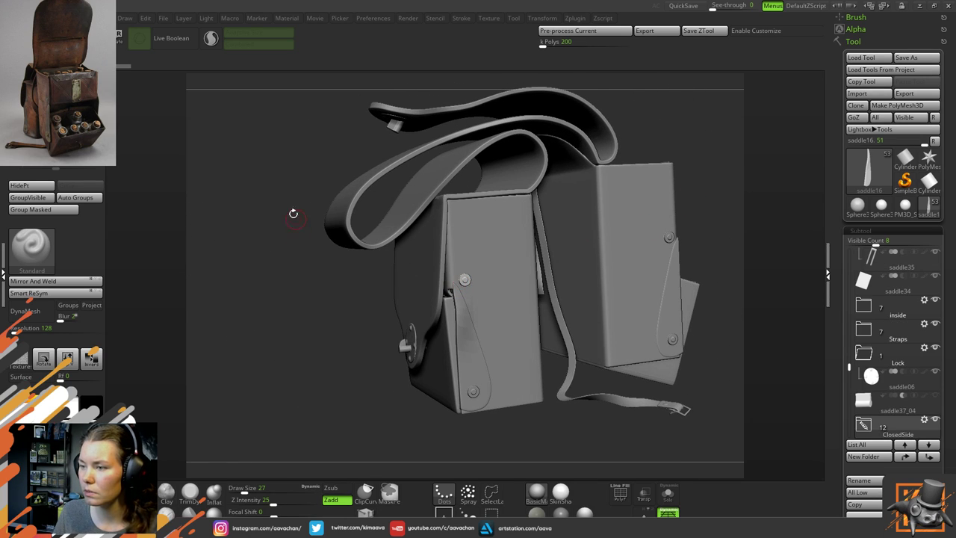
drag(292, 214, 324, 232)
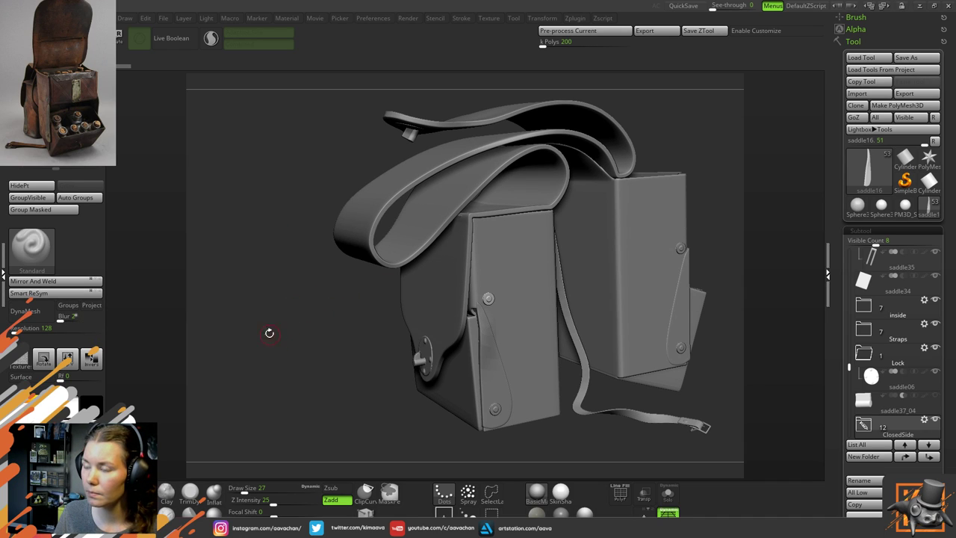
alt+drag(261, 326, 249, 351)
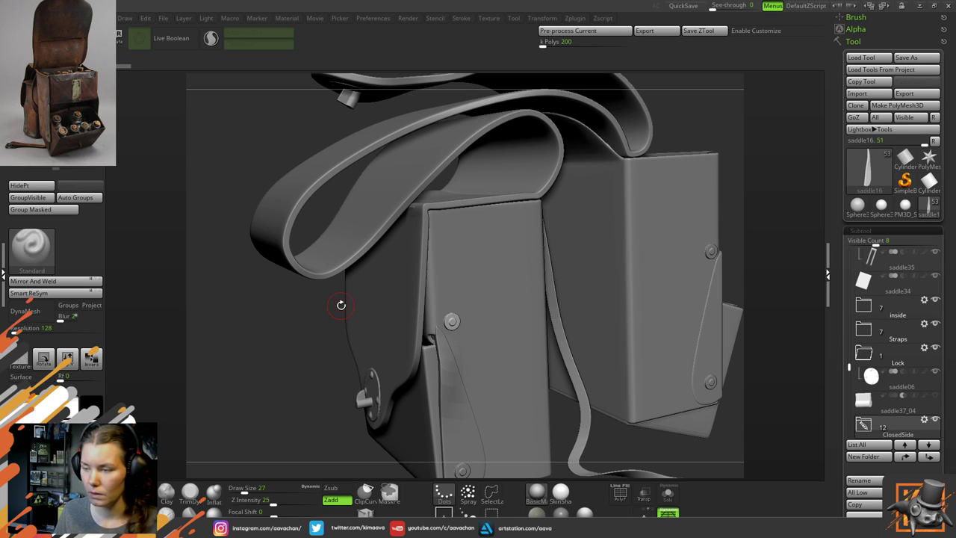
drag(272, 314, 271, 309)
key(f)
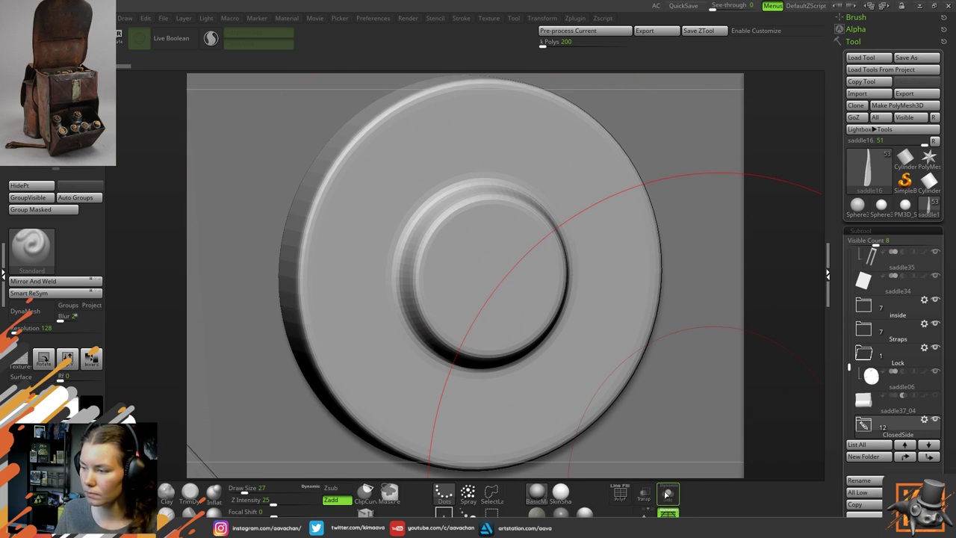
click(667, 494)
Trim the upper-left stretch of the rivet's outer rim using the TrimDynamic brush at draw size 6
key(space)
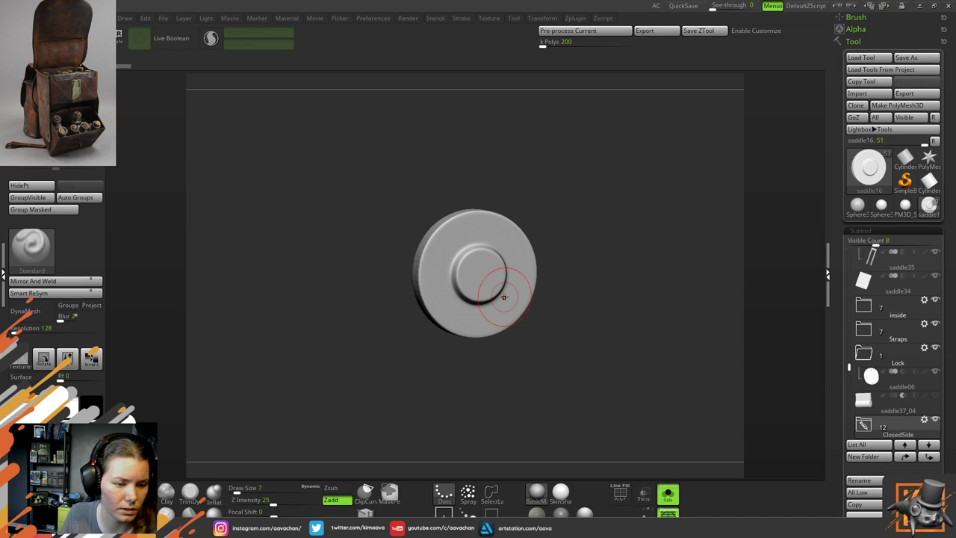
drag(503, 198, 545, 193)
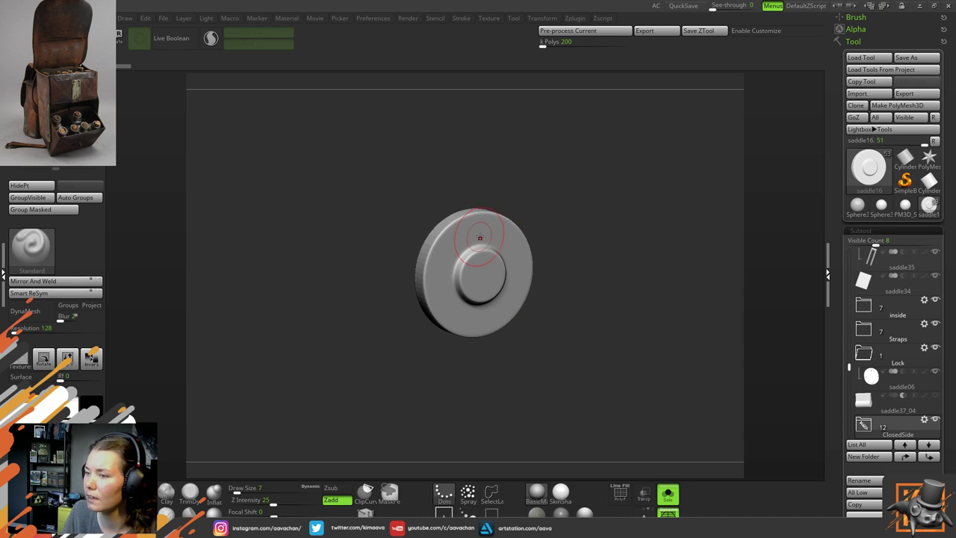
key(space)
drag(476, 240, 471, 240)
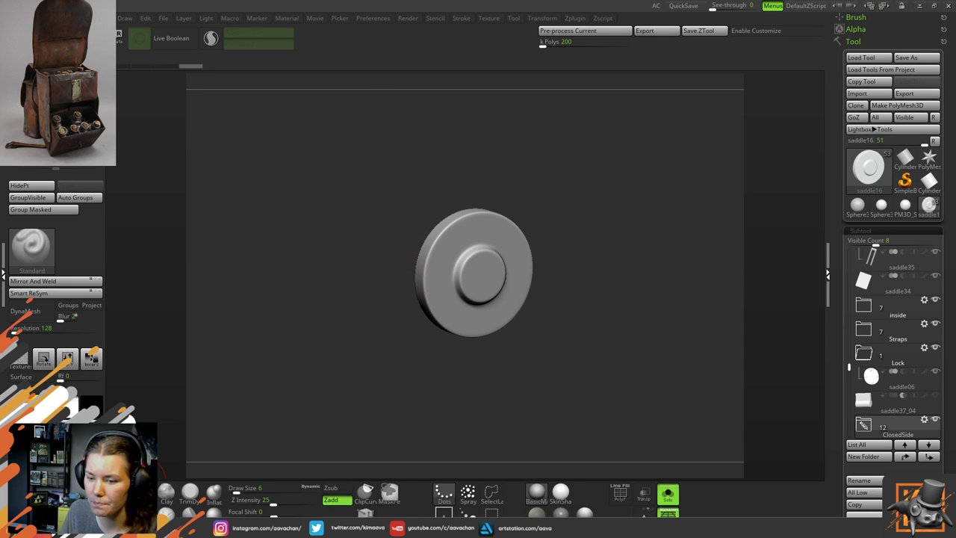
click(190, 493)
click(438, 236)
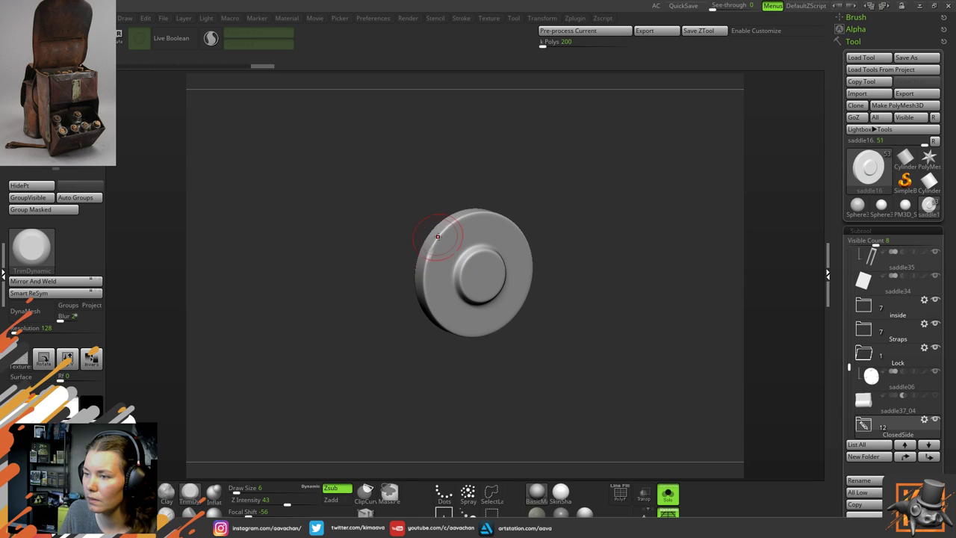
drag(434, 240, 454, 233)
Reduce the draw size to 4 and chip small wear marks into both sides of the rivet's outer rim
key(space)
mouse_move(537, 224)
ctrl+right_down()
mouse_move(537, 203)
mouse_move(544, 235)
ctrl+right_up()
drag(417, 324, 415, 314)
drag(437, 277, 470, 263)
right_drag(570, 252, 536, 299)
mouse_move(537, 299)
mouse_down()
mouse_move(525, 321)
mouse_move(528, 300)
mouse_move(508, 275)
mouse_up()
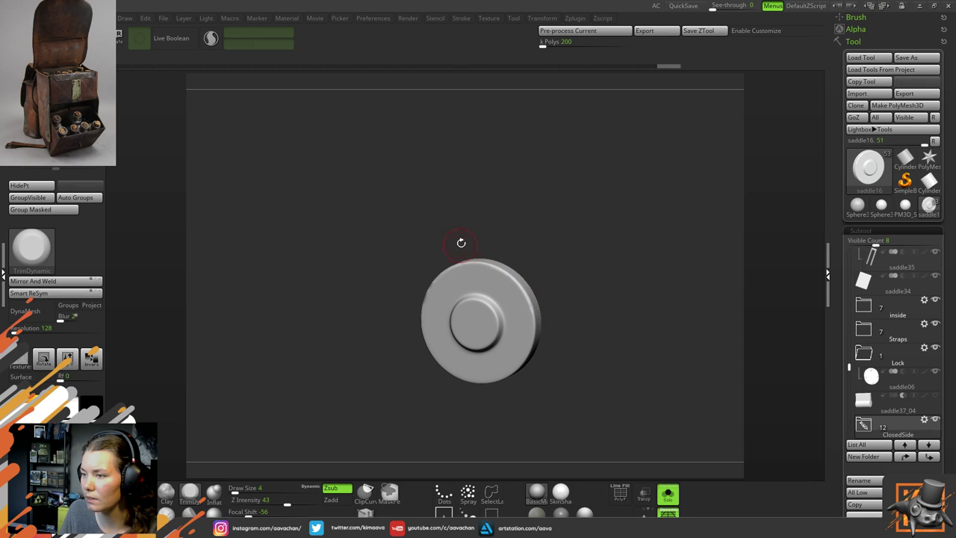
drag(461, 244, 484, 262)
key(ctrl+shift+z)
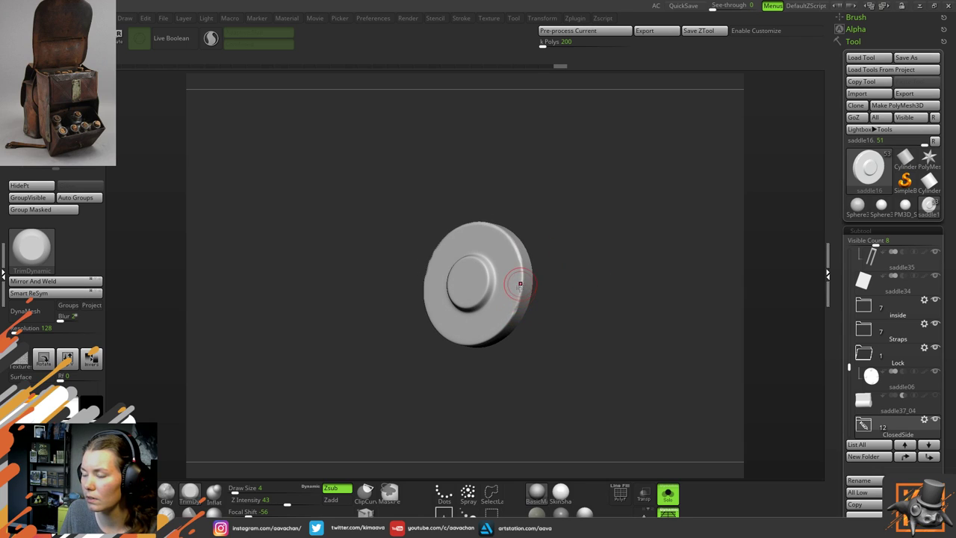
key(ctrl+shift+z)
key(ctrl+shift+z)
key(ctrl+shift+z)
key(ctrl+shift+z)
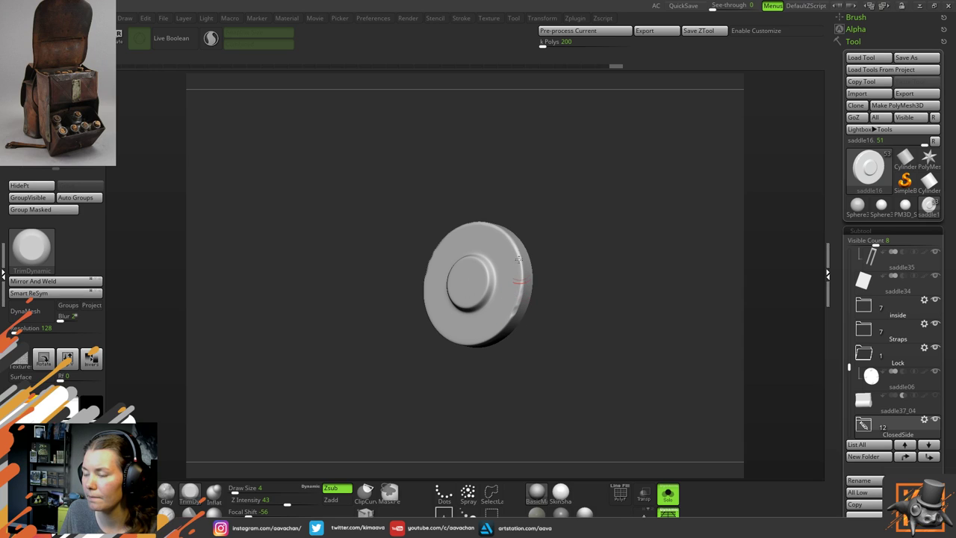
Trim irregular wear into the front and left stretch of the rivet's outer rim with TrimDynamic
drag(599, 312, 481, 283)
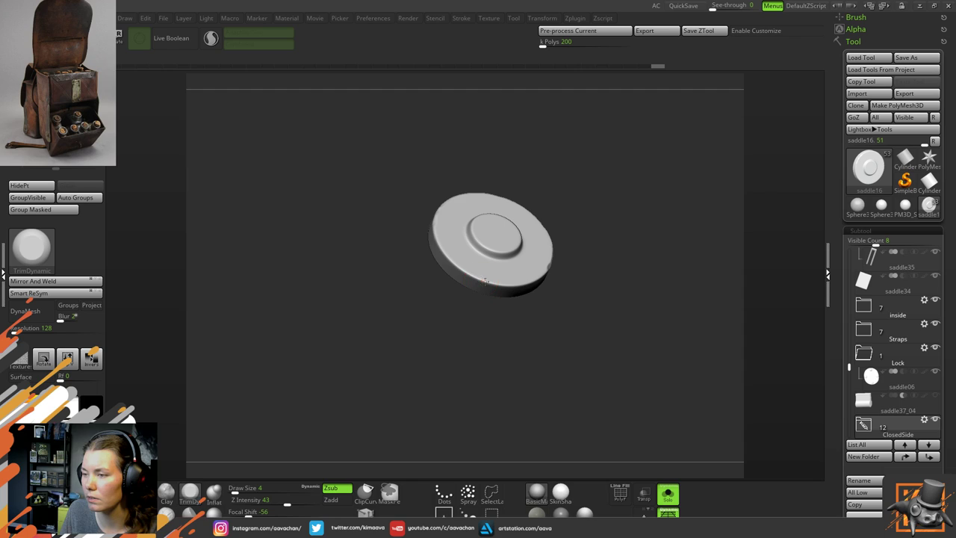
key(ctrl+shift+z)
key(ctrl+shift+z)
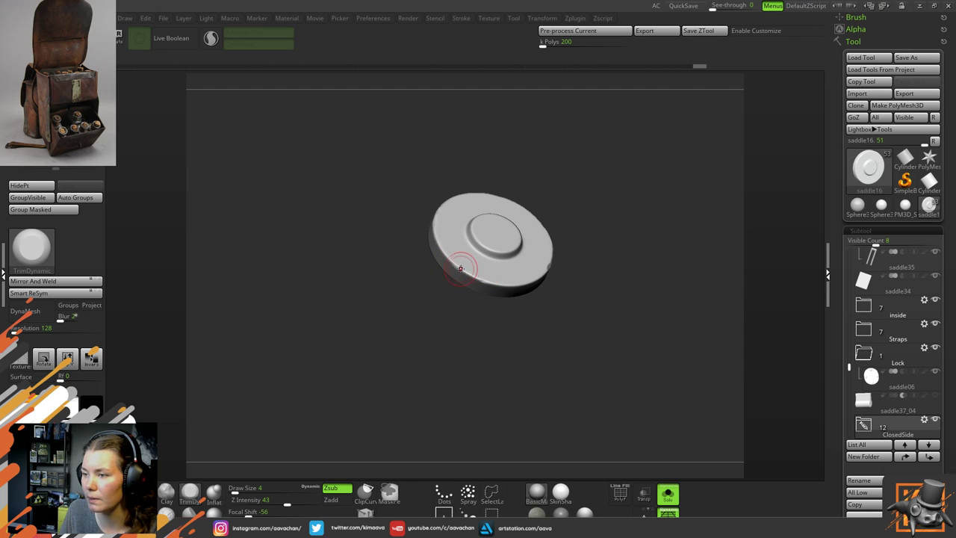
key(ctrl+shift+z)
key(ctrl+shift+z)
key(ctrl+shift+z)
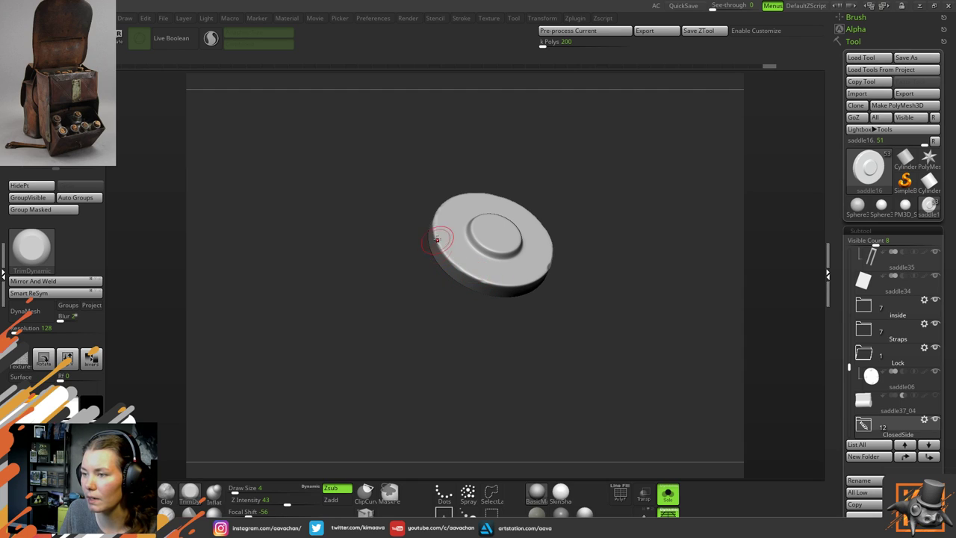
key(ctrl+shift+z)
Trim further dents into the lower-right stretch of the rivet's outer rim with TrimDynamic
drag(430, 233, 577, 250)
key(ctrl+shift+z)
key(ctrl+shift+z)
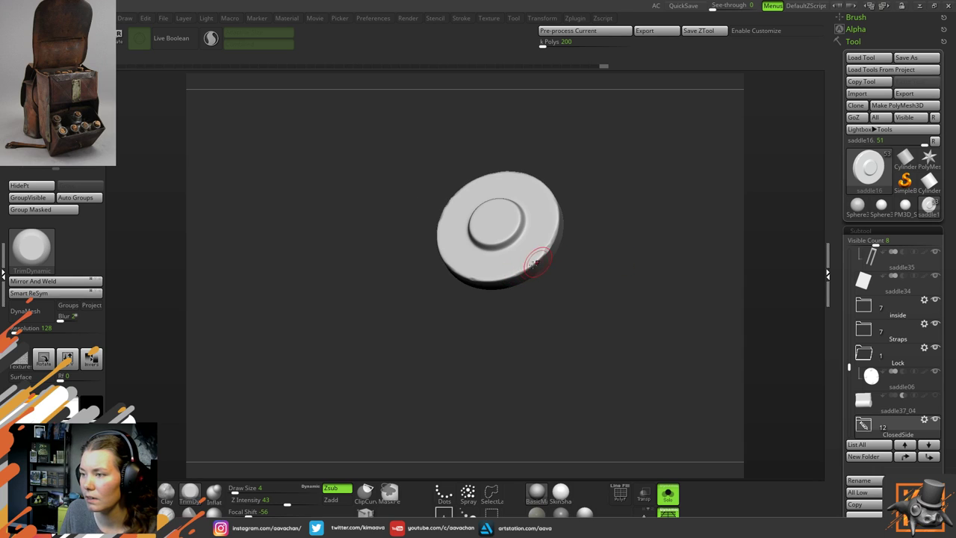
key(ctrl+shift+z)
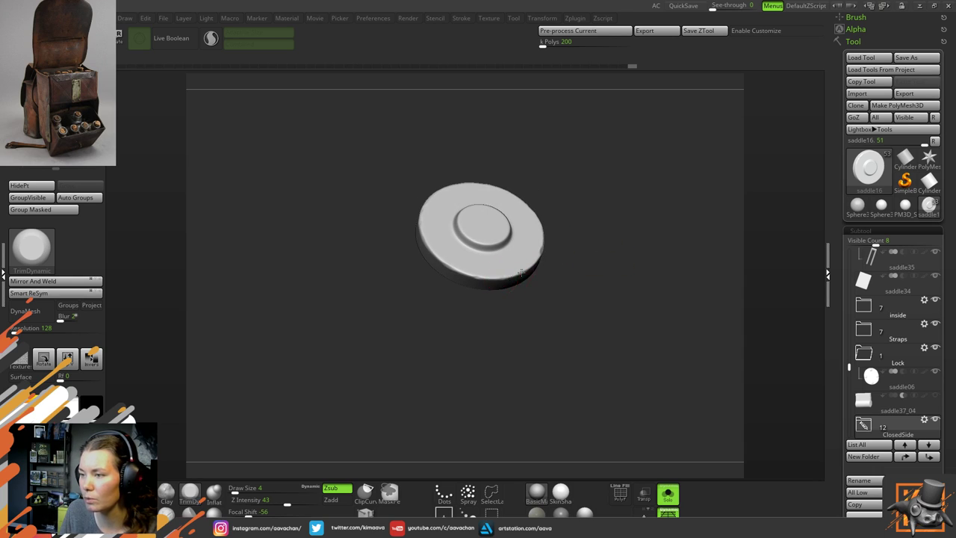
key(ctrl+shift+z)
key(ctrl+shift+z)
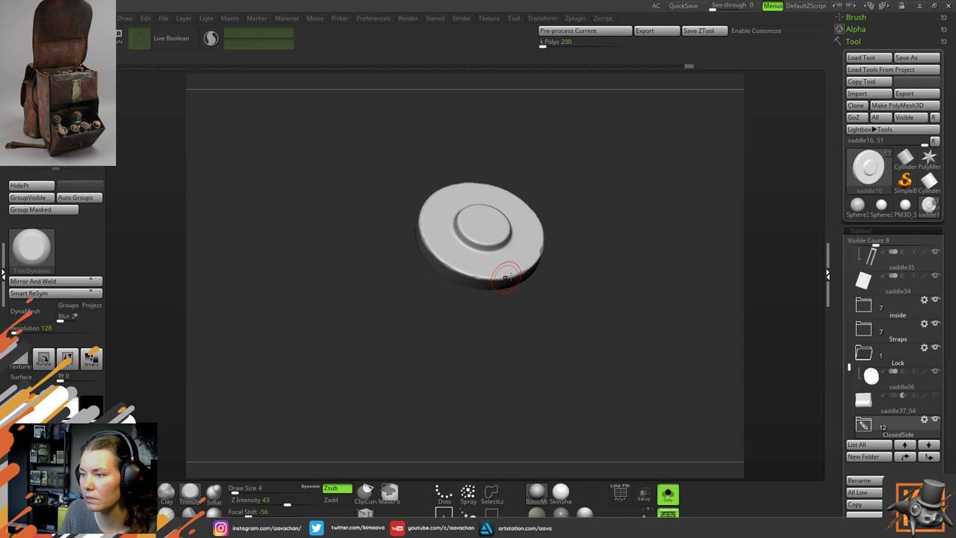
Flatten the top and right side of the rivet's raised centre edge with short TrimDynamic strokes
mouse_move(586, 247)
mouse_down()
mouse_move(548, 292)
mouse_move(567, 214)
mouse_up()
drag(611, 166, 612, 231)
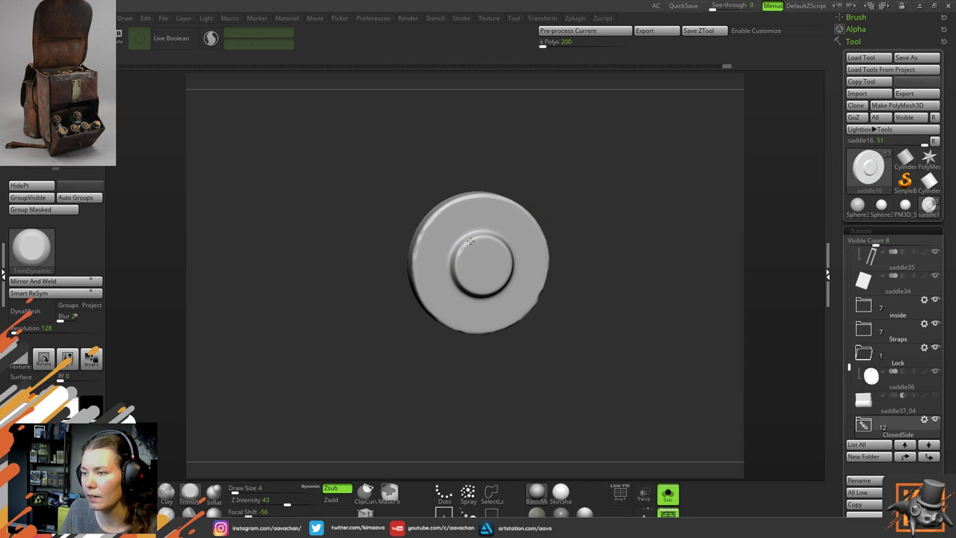
mouse_move(470, 241)
mouse_down()
mouse_move(489, 250)
mouse_move(468, 265)
mouse_move(457, 251)
mouse_move(463, 280)
mouse_move(470, 244)
mouse_up()
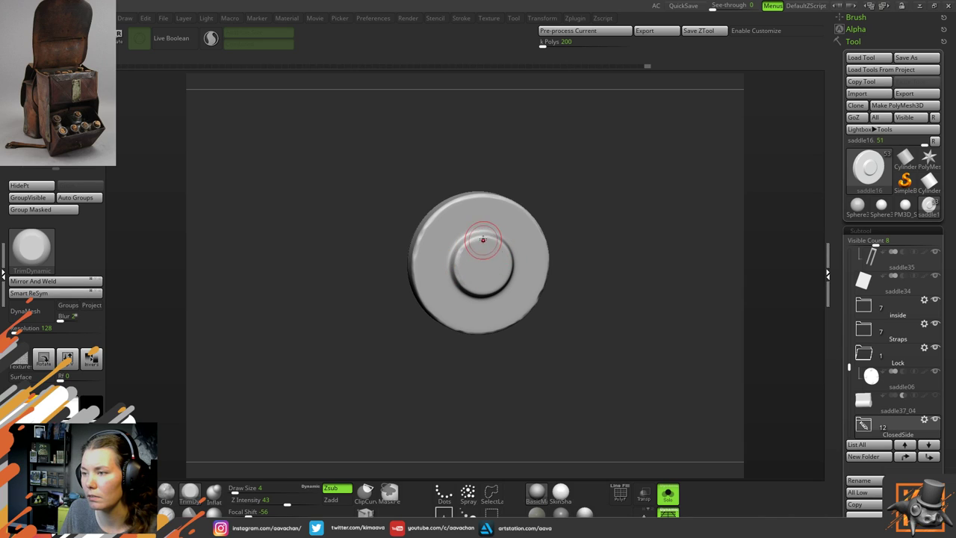
drag(619, 230, 521, 228)
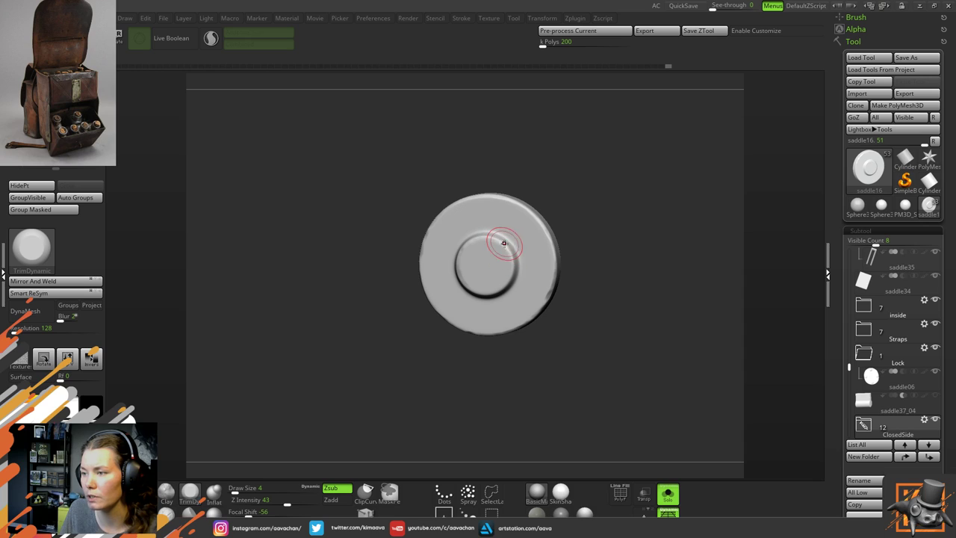
drag(508, 275, 512, 256)
drag(603, 229, 601, 253)
mouse_move(511, 281)
mouse_down()
mouse_move(476, 293)
mouse_move(512, 273)
mouse_up()
Wear down the left and upper-right edges of the rivet's raised centre with TrimDynamic
drag(603, 197, 652, 259)
drag(614, 177, 629, 179)
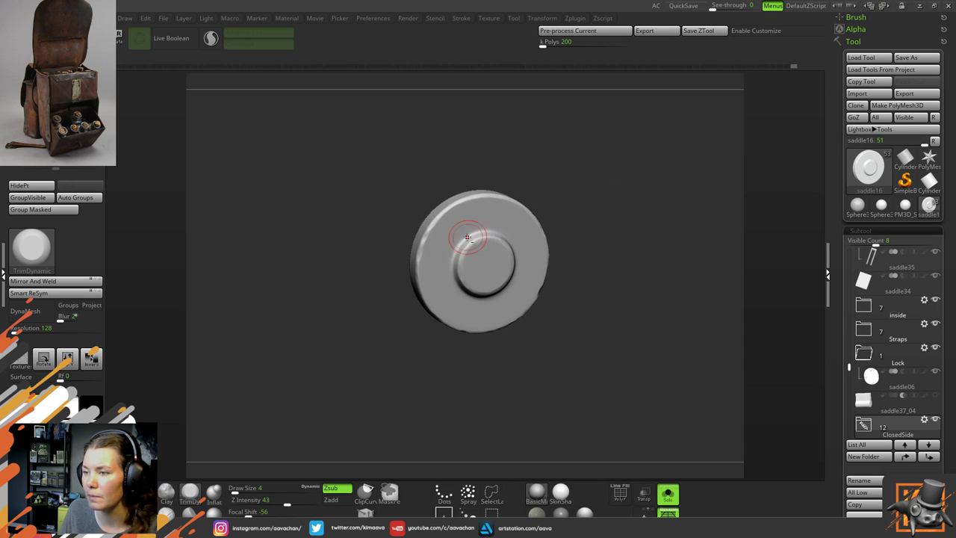
mouse_move(457, 247)
mouse_down()
mouse_move(475, 234)
mouse_move(457, 246)
mouse_move(459, 277)
mouse_up()
drag(628, 217, 560, 224)
mouse_move(489, 231)
mouse_down()
mouse_move(515, 256)
mouse_move(508, 243)
mouse_up()
mouse_move(612, 213)
mouse_down()
mouse_move(617, 175)
mouse_move(540, 118)
mouse_up()
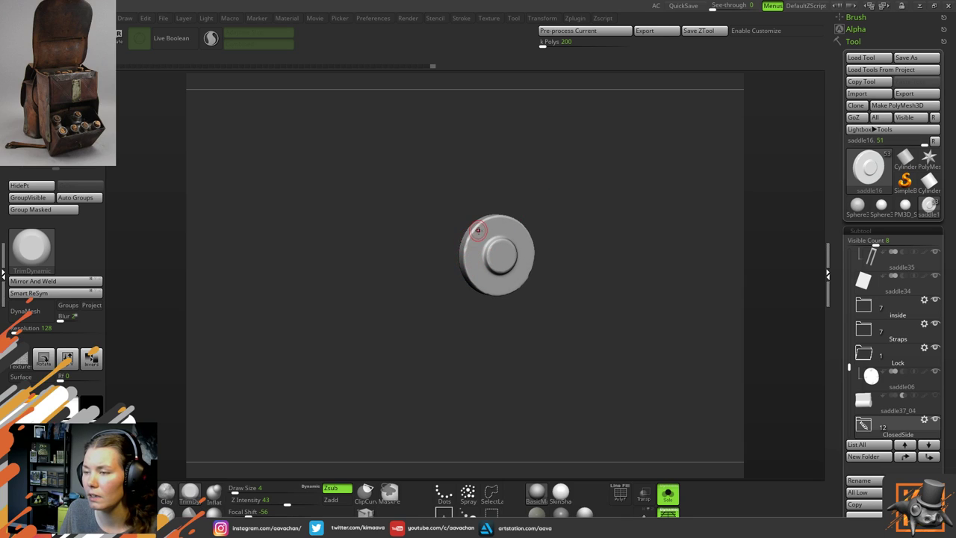
Wear down the left side of the rivet's outer rim and the left and lower edges of its raised centre with TrimDynamic
key(ctrl+shift+z)
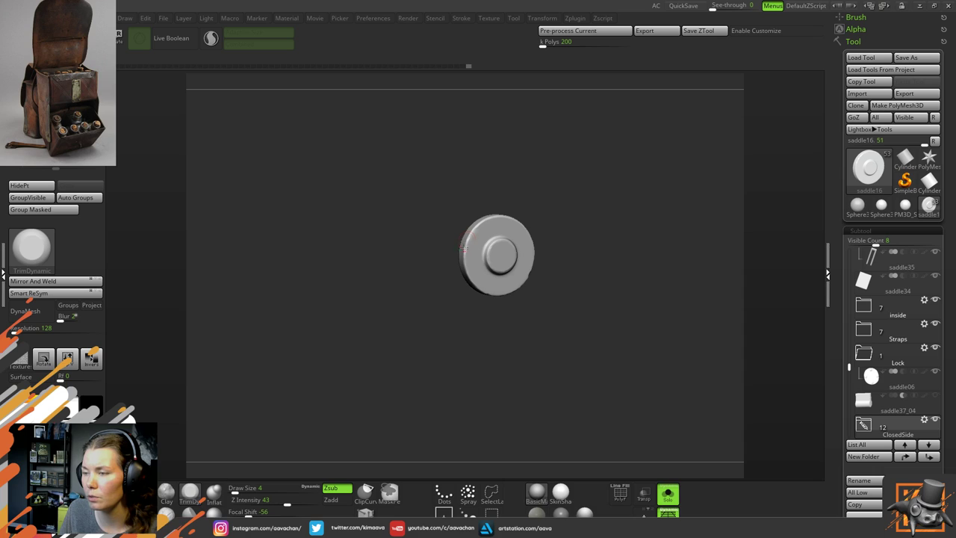
key(ctrl+shift+z)
key(ctrl+shift+z)
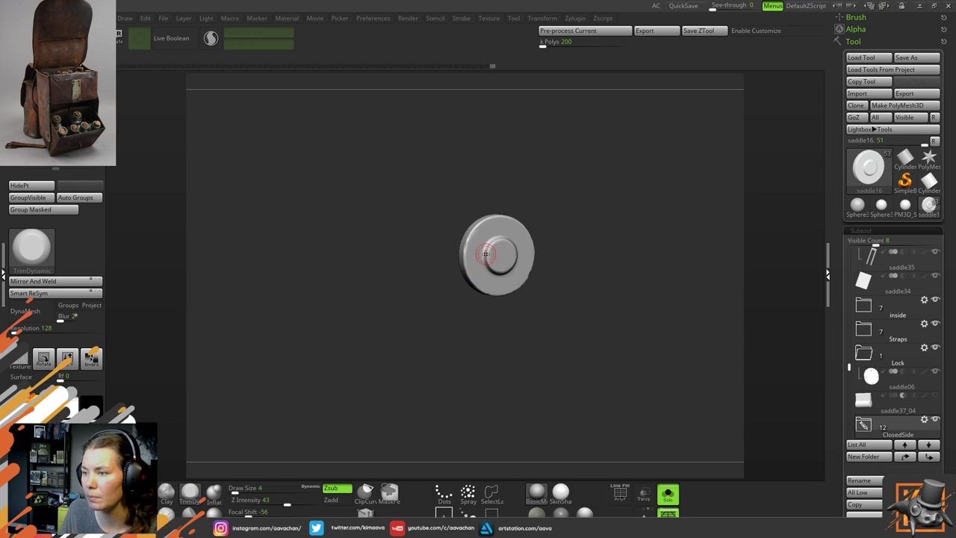
alt+drag(578, 205, 555, 215)
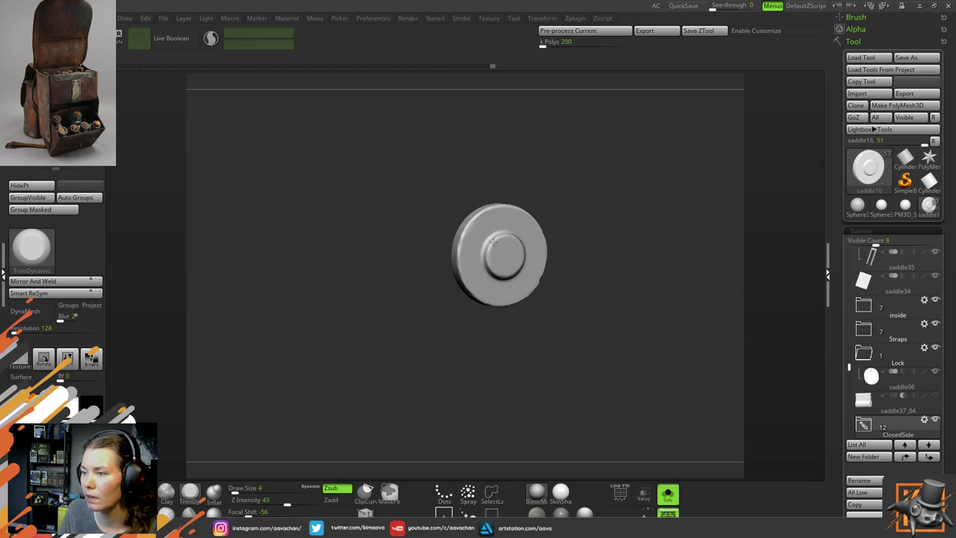
key(ctrl+shift+z)
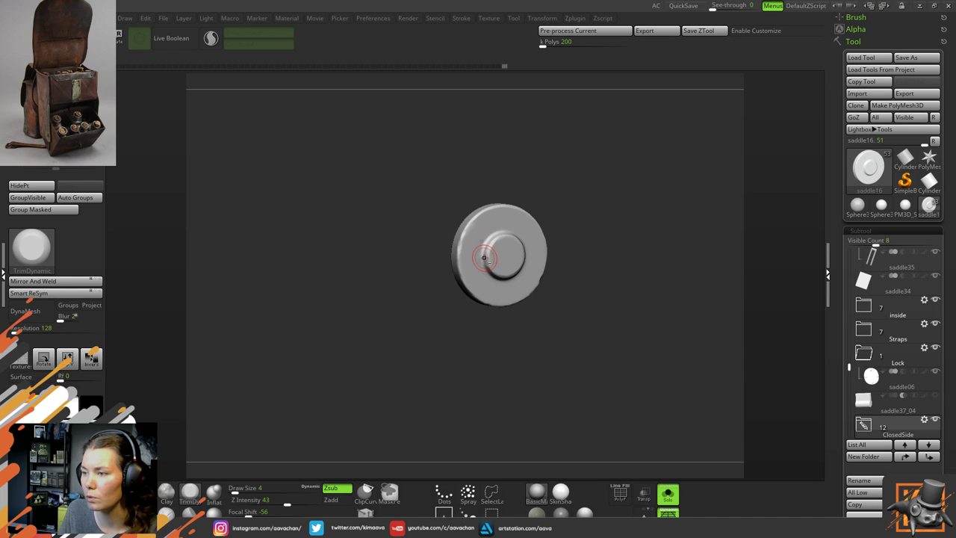
key(ctrl+shift+z)
key(ctrl+shift+z)
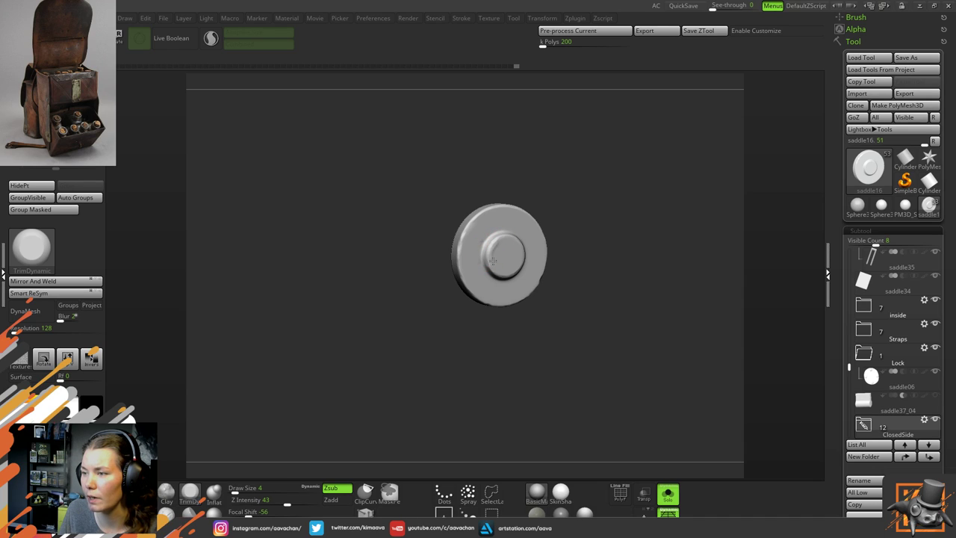
key(ctrl+shift+z)
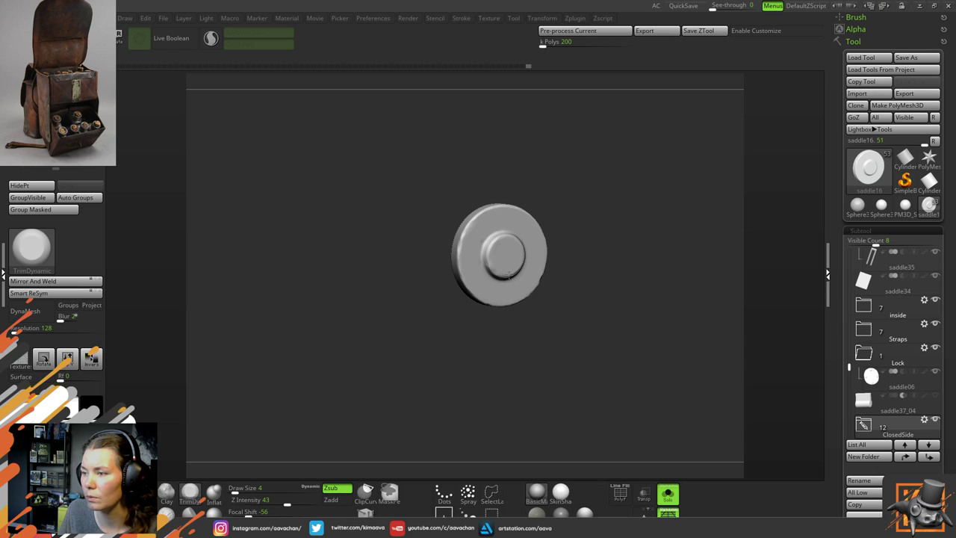
Trim the right edge of the rivet's raised centre and the face above it with TrimDynamic
mouse_move(607, 221)
shift+mouse_down()
mouse_move(515, 269)
mouse_move(533, 258)
shift+mouse_up()
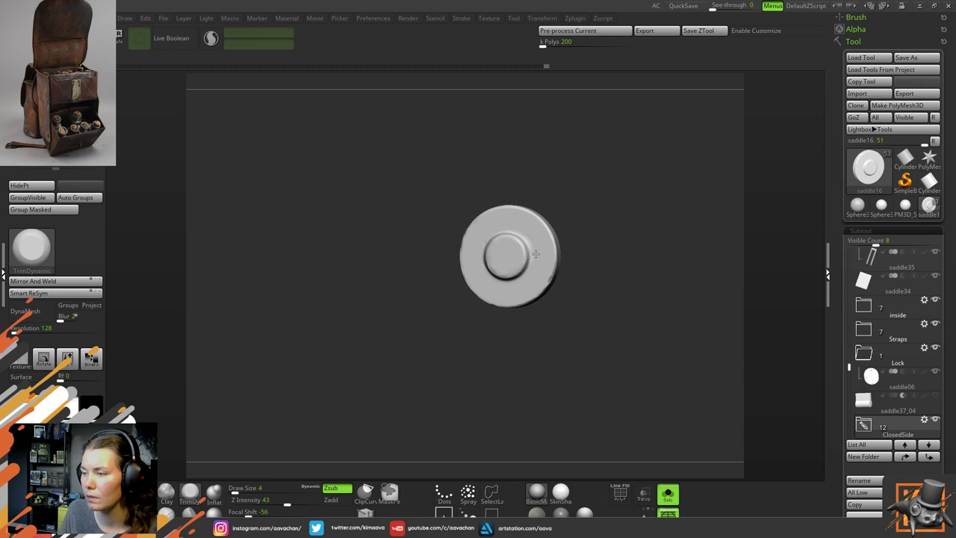
drag(529, 265, 526, 275)
drag(522, 231, 501, 218)
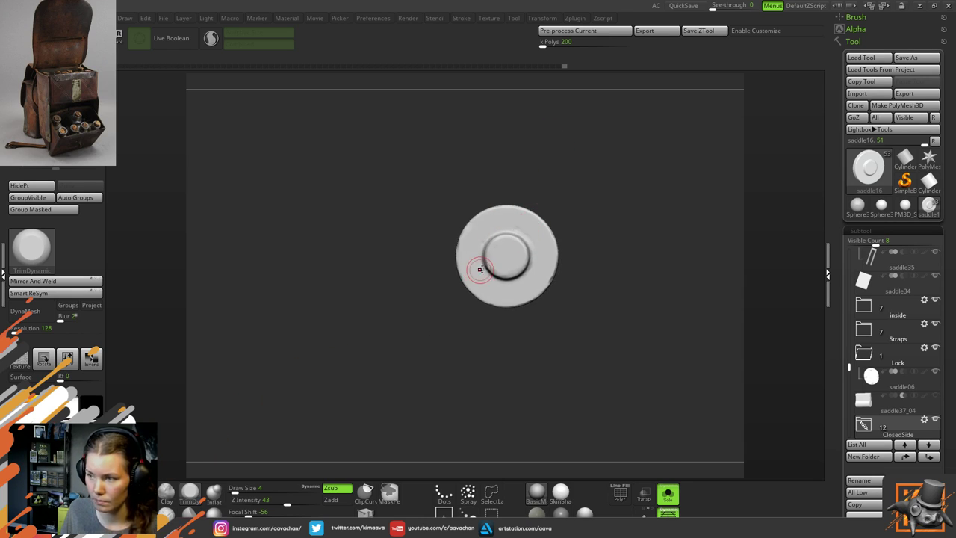
Nudge the rivet's raised centre slightly out of shape with the Move brush, reducing the draw size to 5
key(space)
drag(506, 261, 506, 261)
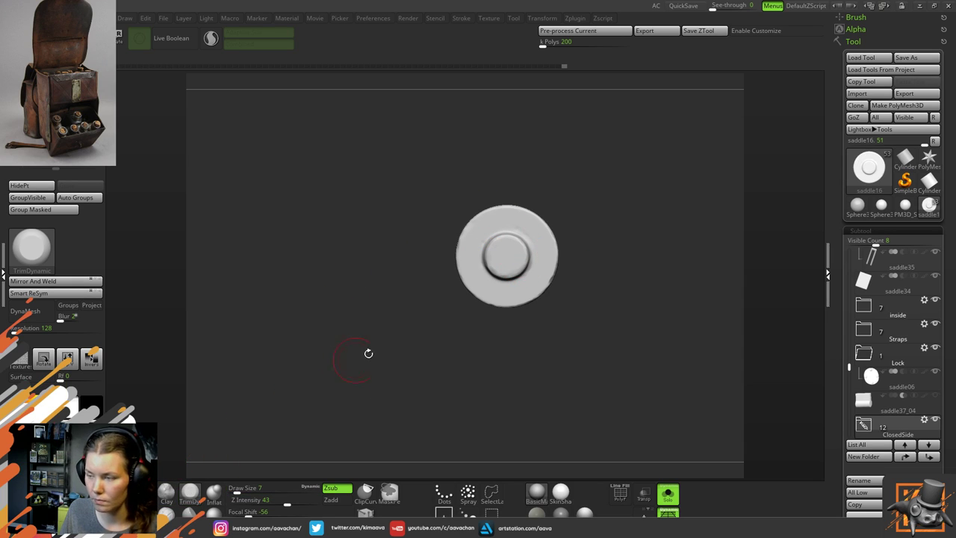
key(b)
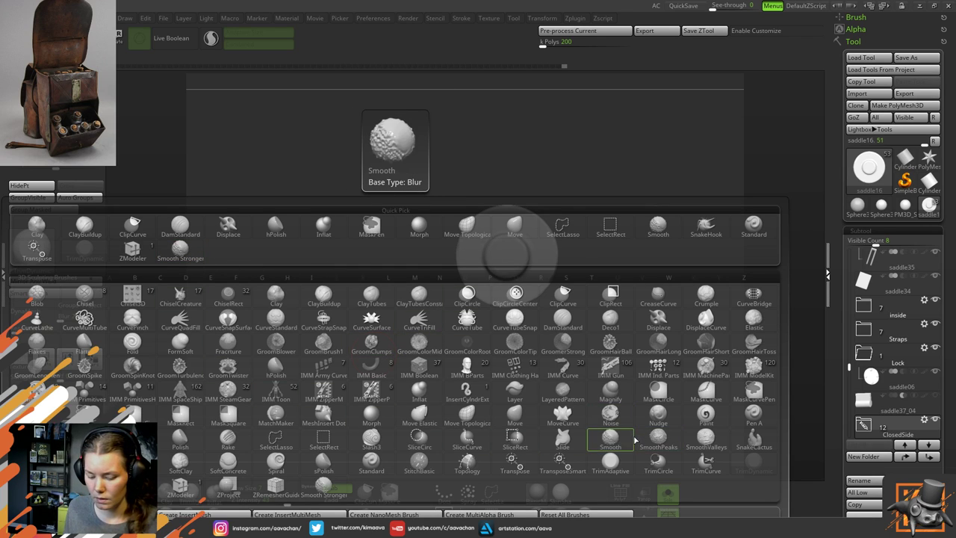
key(m)
key(v)
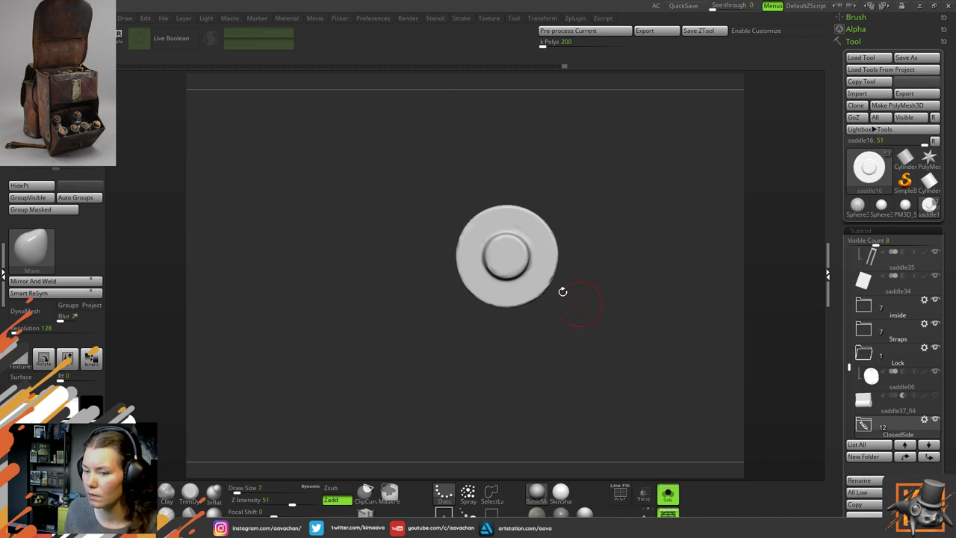
mouse_move(514, 241)
mouse_down()
mouse_move(494, 236)
mouse_move(495, 263)
mouse_up()
key(space)
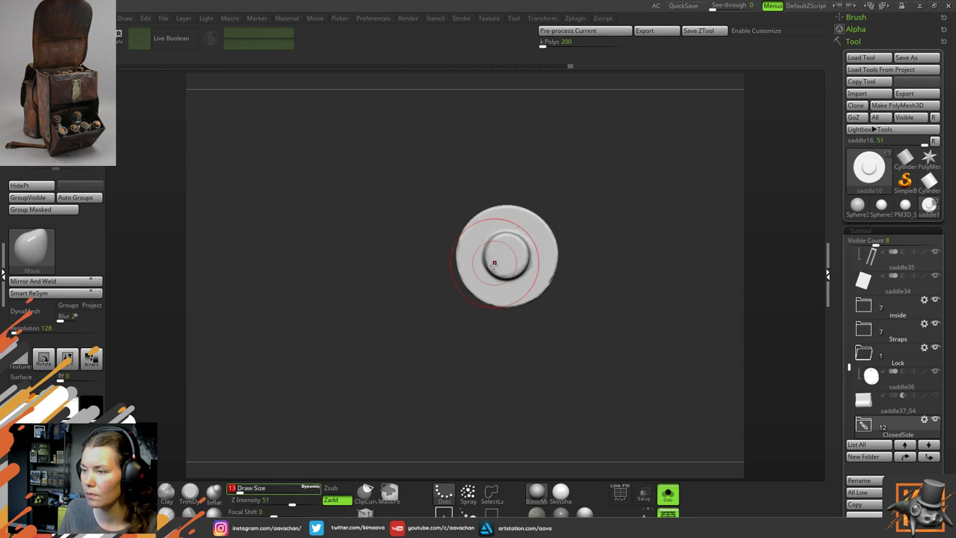
mouse_move(507, 276)
mouse_down()
mouse_move(492, 263)
mouse_move(509, 254)
mouse_up()
key(space)
drag(614, 207, 617, 209)
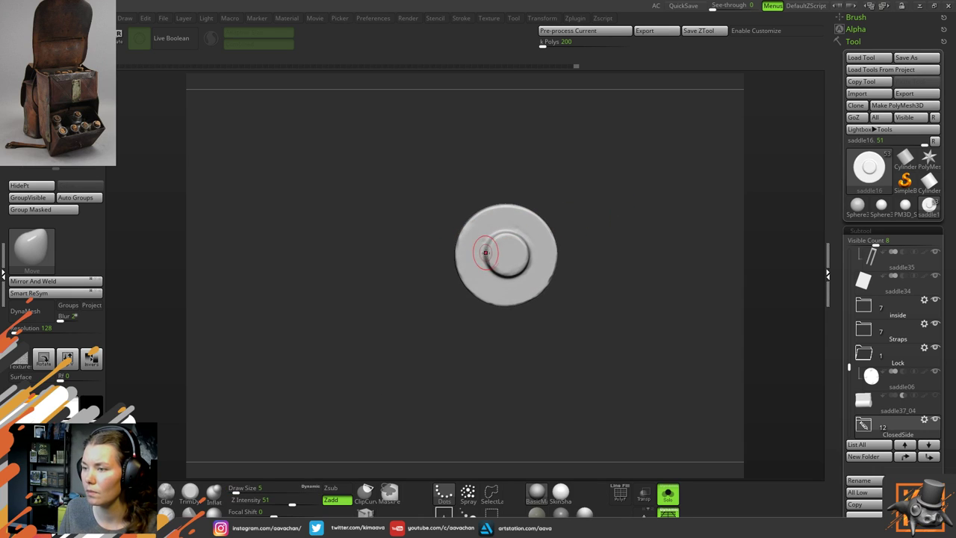
Flatten the left edge of the rivet's raised centre with TrimDynamic, reducing the draw size to 4
click(189, 491)
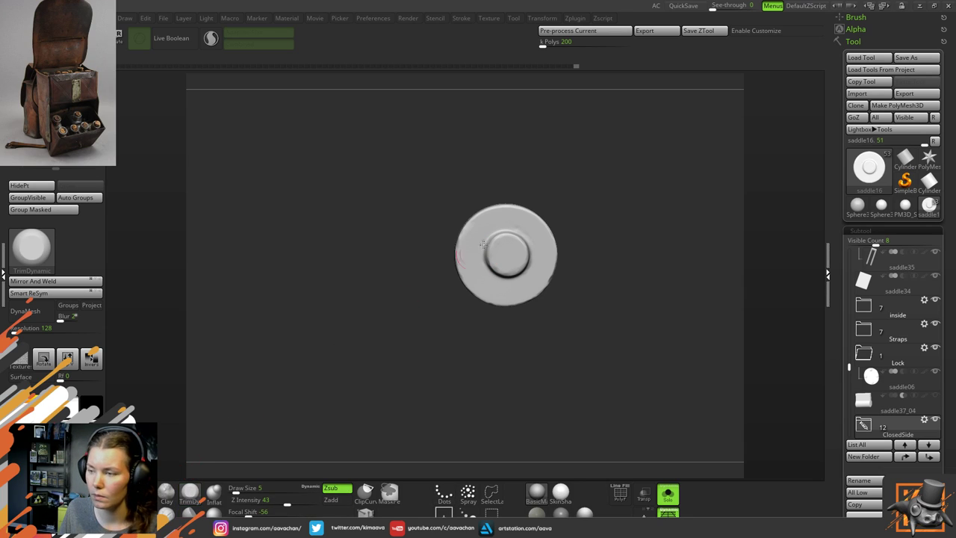
mouse_move(491, 239)
mouse_down()
mouse_move(484, 260)
mouse_move(497, 271)
mouse_up()
key(space)
right_drag(532, 253, 547, 254)
drag(490, 263, 495, 261)
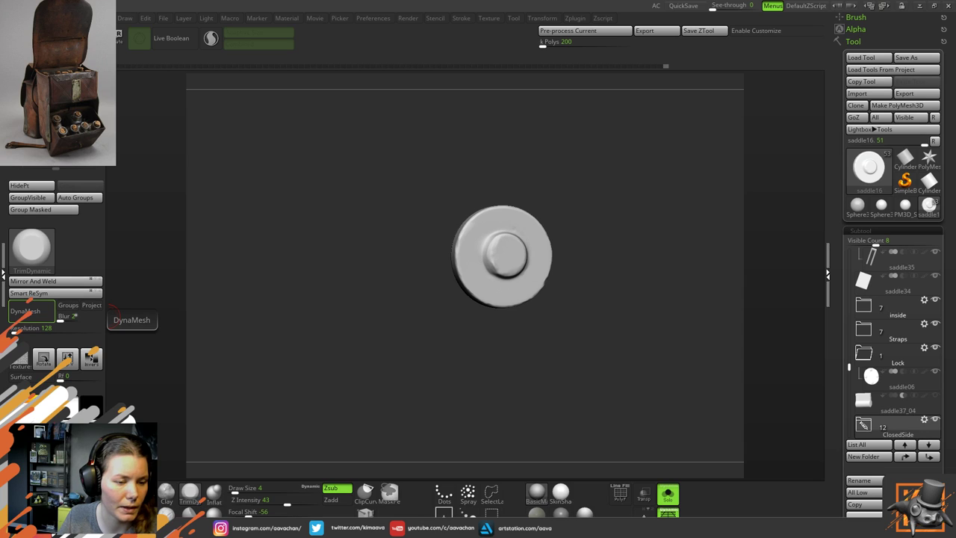
Turn off Solo to show the whole saddlebag and save the project
shift+drag(720, 292, 666, 286)
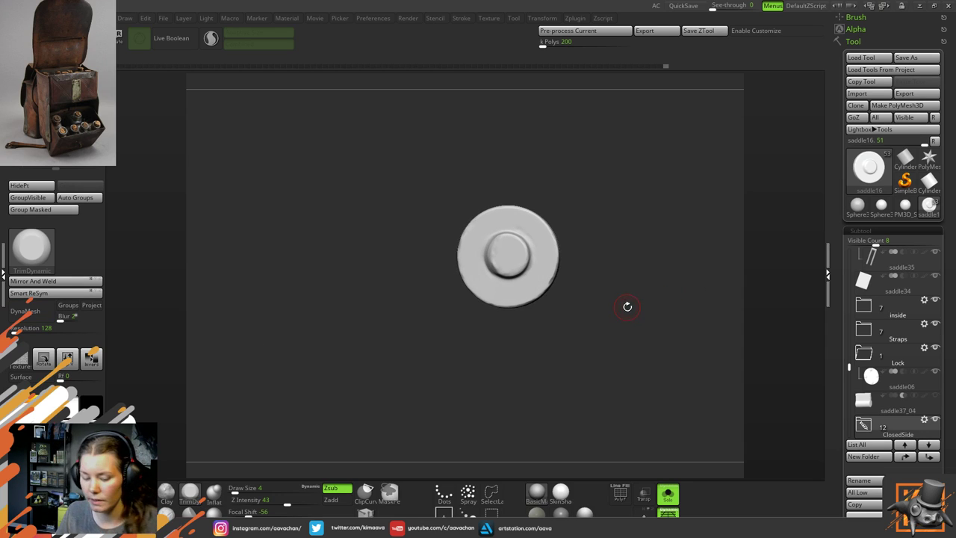
click(667, 494)
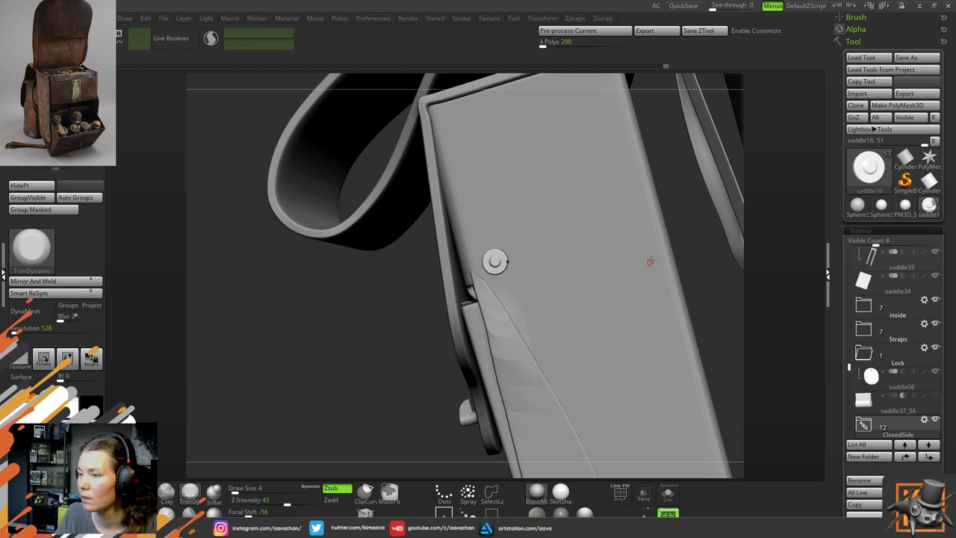
drag(309, 352, 250, 366)
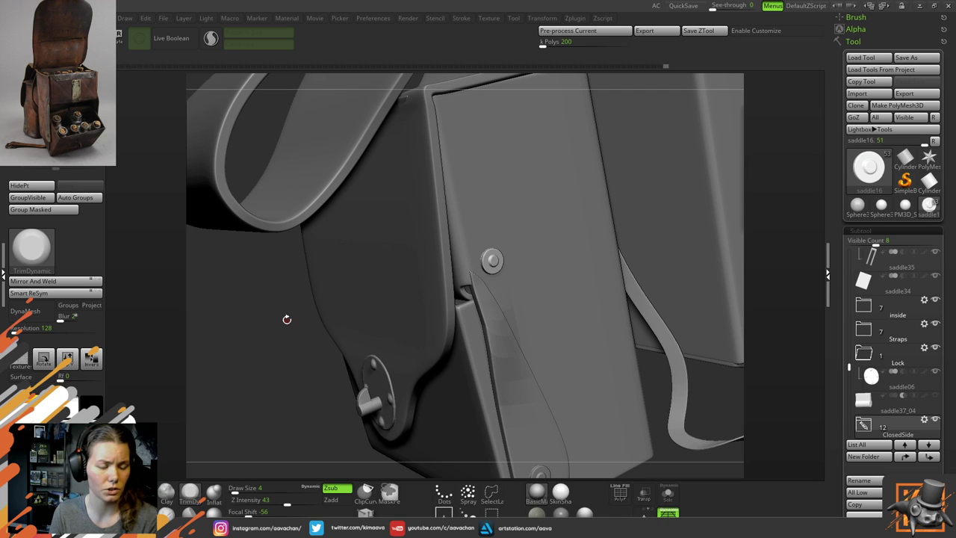
key(ctrl+s)
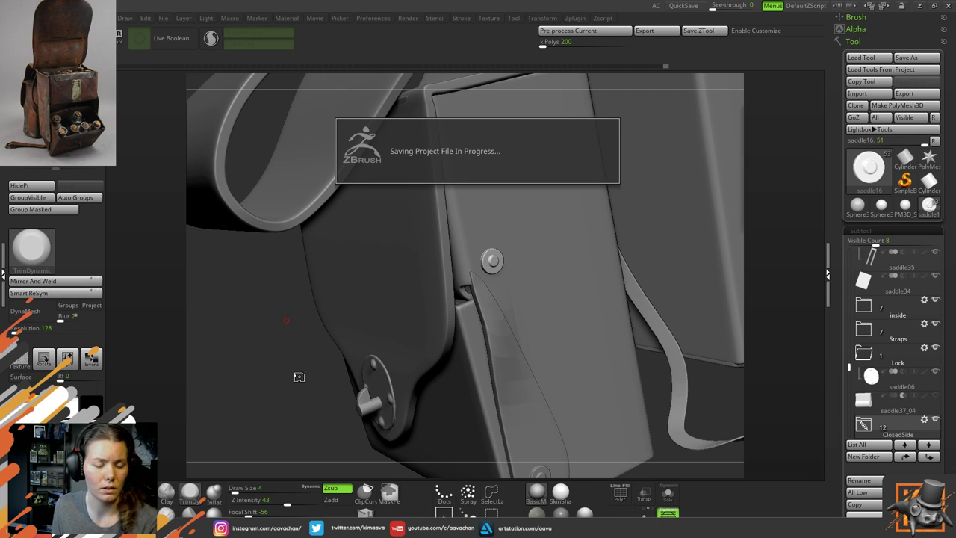
drag(299, 384, 294, 380)
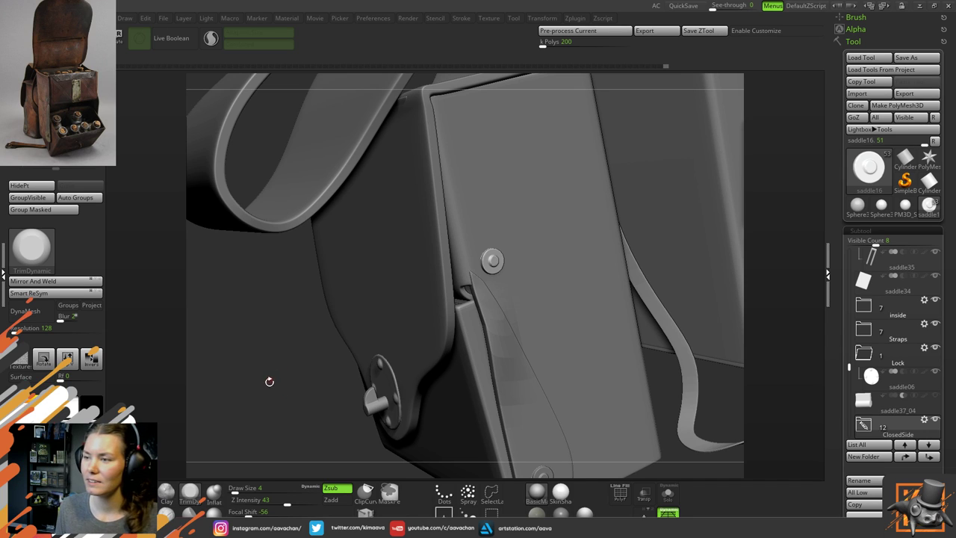
drag(269, 382, 277, 388)
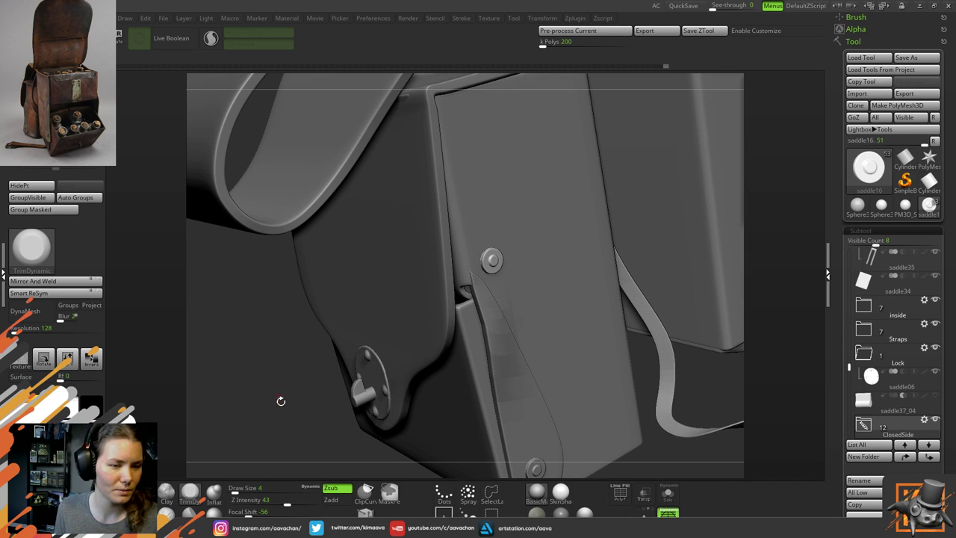
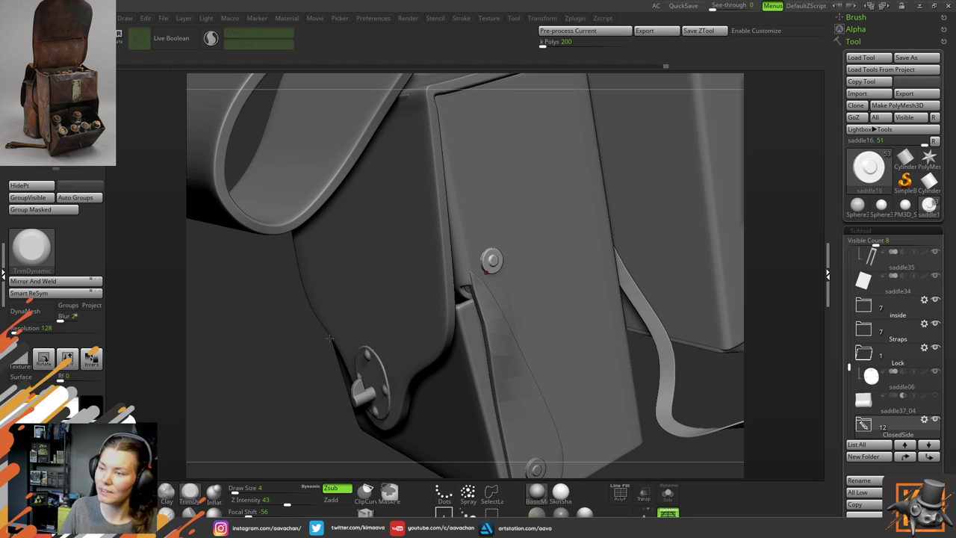
Activate the transform gizmo and centre it on the worn rivet at the closed pocket's side
mouse_move(272, 364)
mouse_down()
mouse_move(280, 320)
mouse_move(259, 367)
mouse_up()
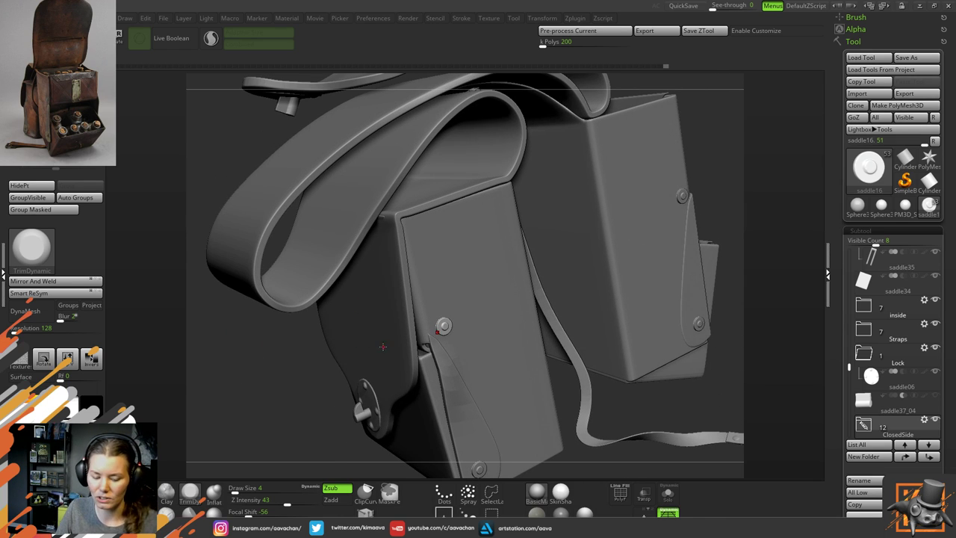
key(w)
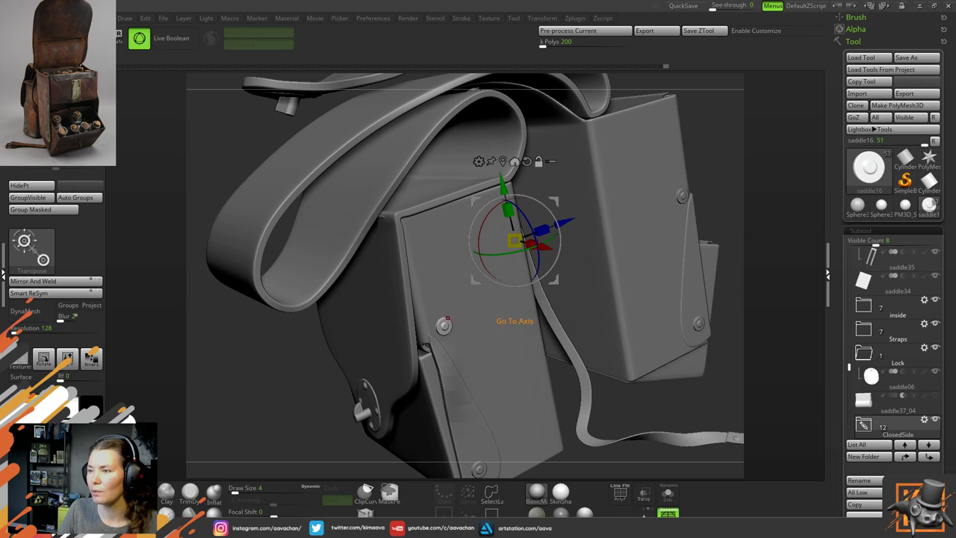
click(445, 326)
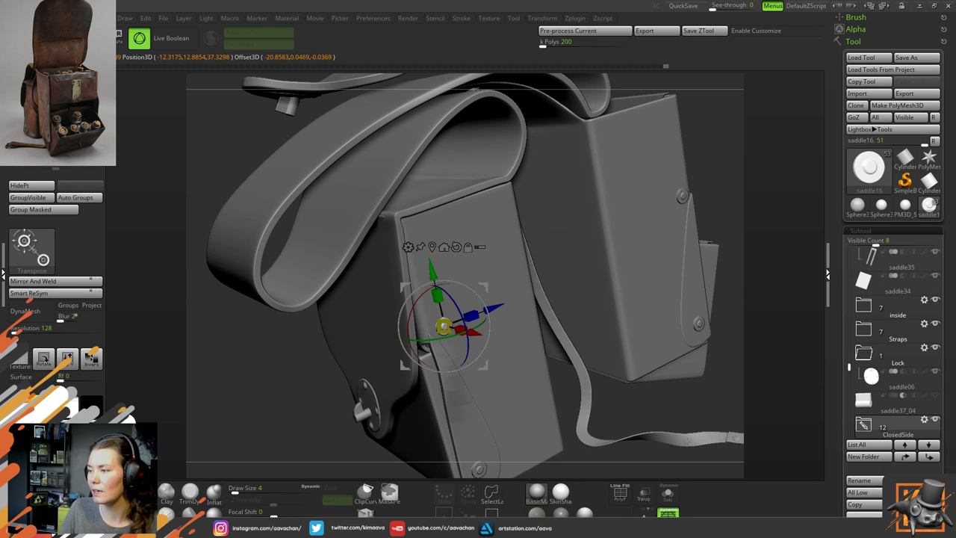
Expand the ClosedSide folder and move the rivet subtool saddle16 up to the folder's first place
click(868, 424)
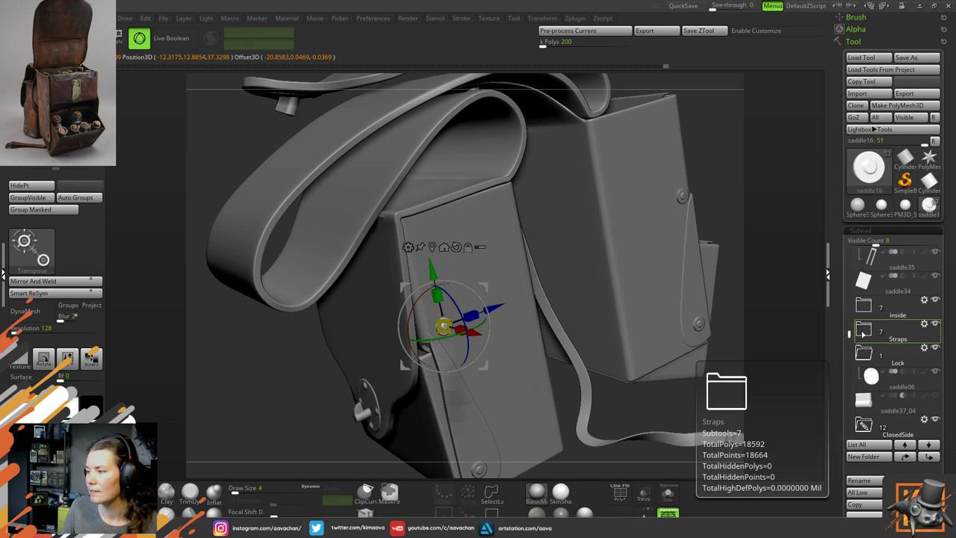
drag(850, 343, 849, 363)
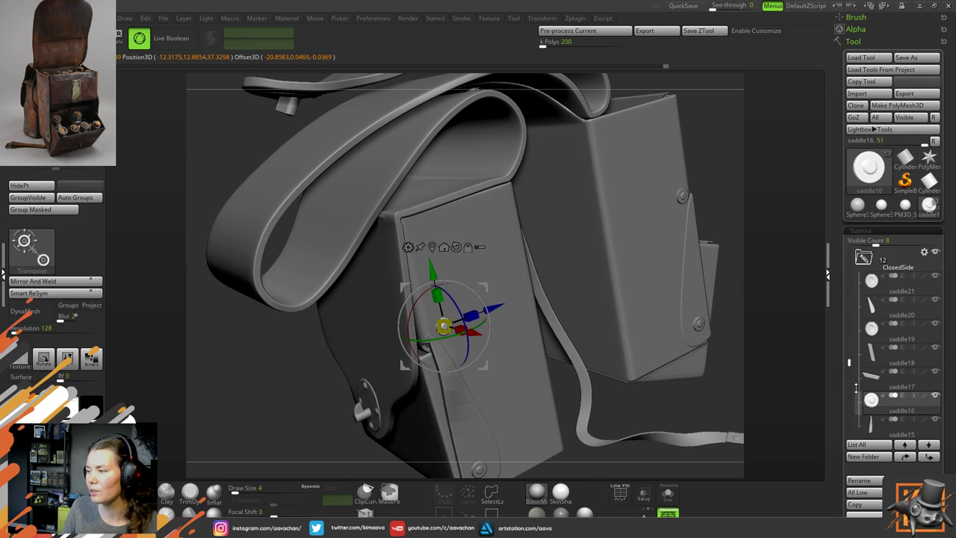
click(906, 457)
click(909, 457)
click(909, 457)
click(908, 457)
click(908, 457)
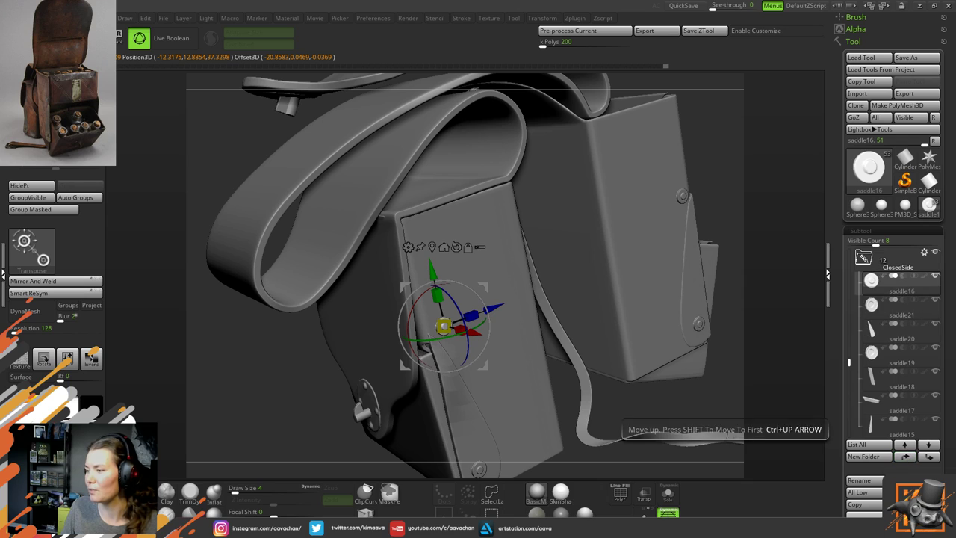
Duplicate the rivet, raise the copy to the closed pocket's top edge and rotate it to lie flat
click(864, 515)
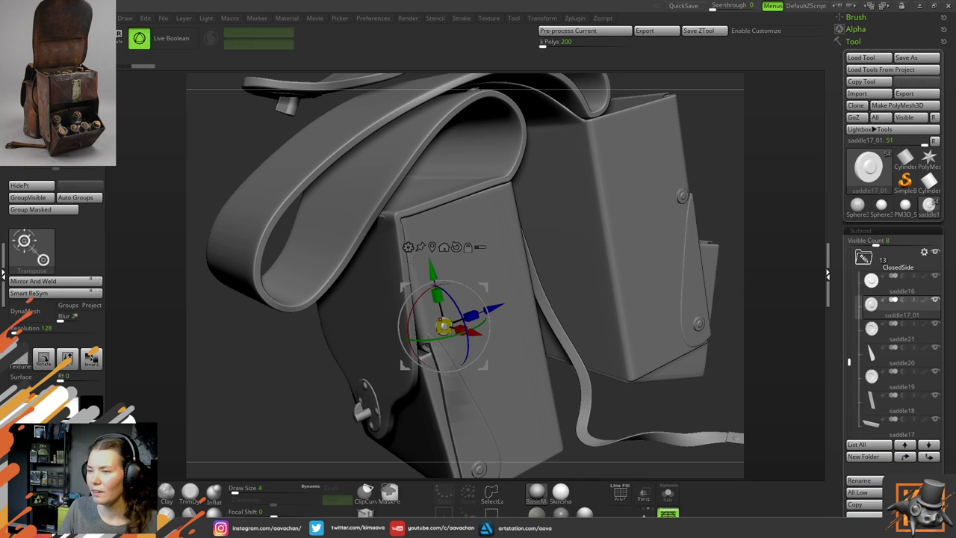
drag(433, 266, 408, 135)
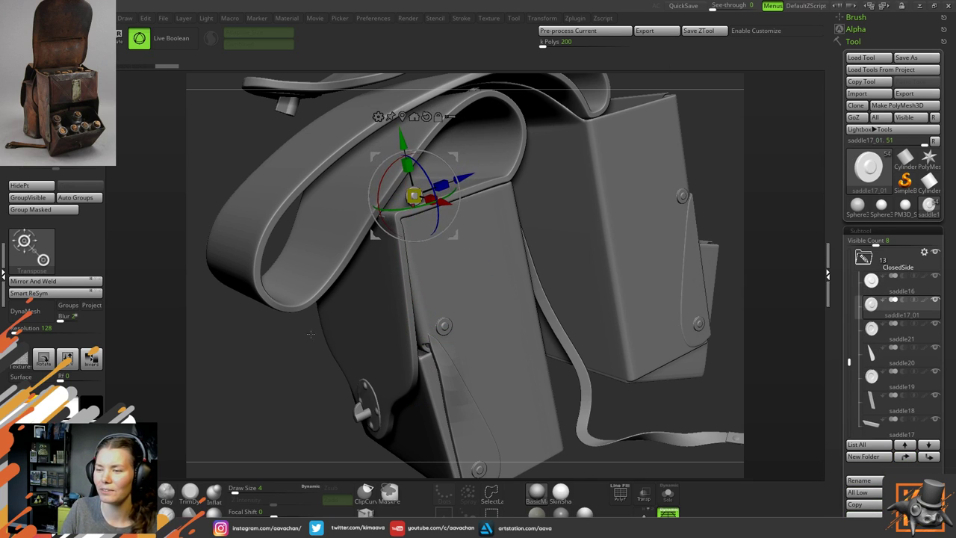
drag(317, 367, 291, 212)
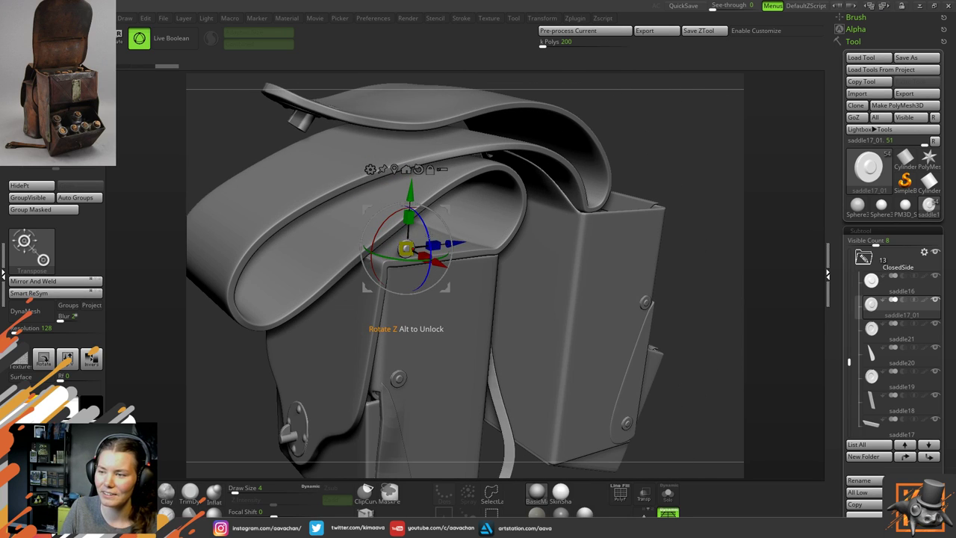
drag(428, 239, 371, 156)
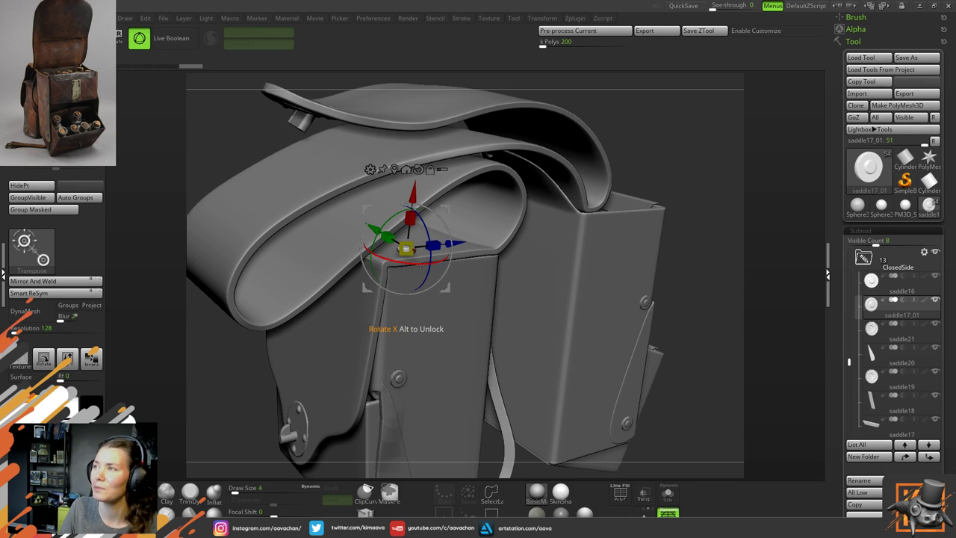
Slide the duplicated rivet along the pocket's top edge to the corner inside the curled strap
drag(457, 242, 536, 236)
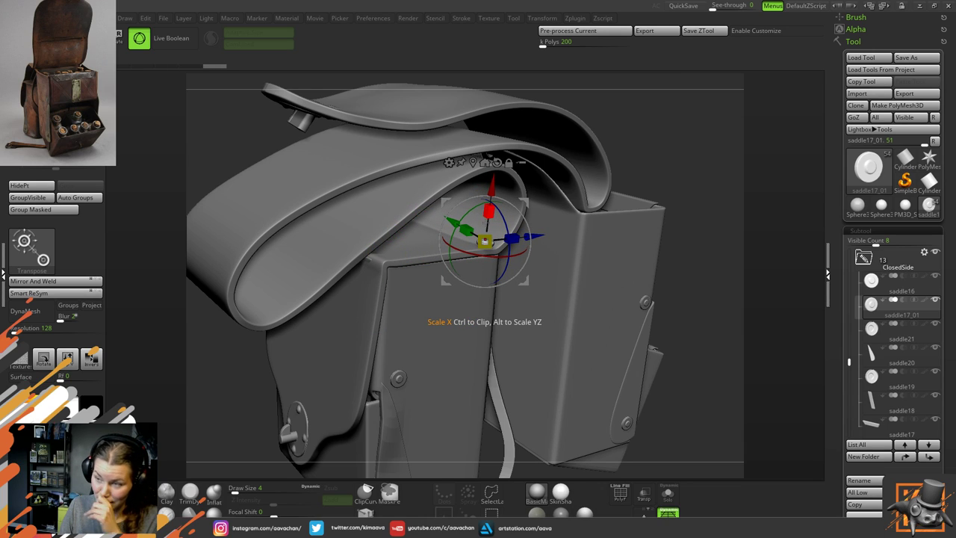
ctrl+right_drag(515, 238, 526, 264)
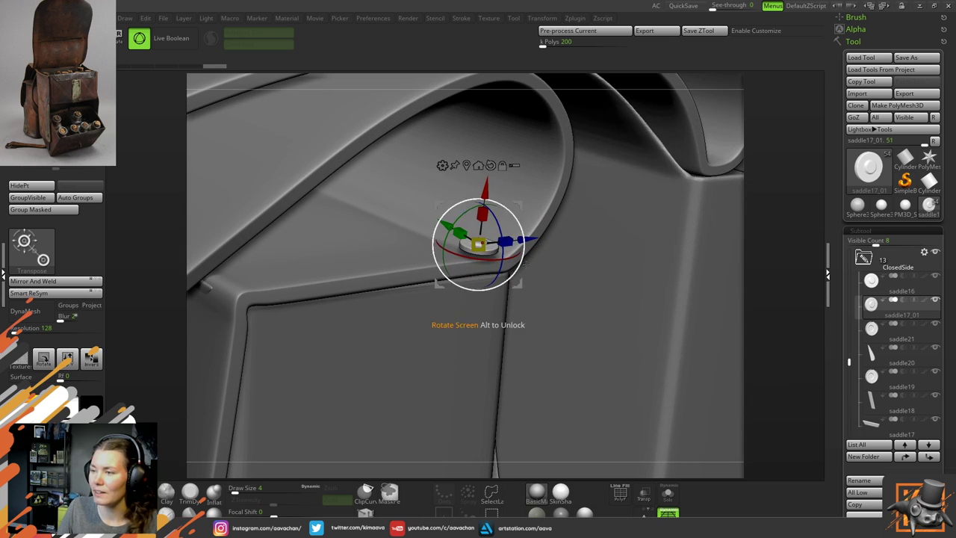
drag(529, 240, 566, 236)
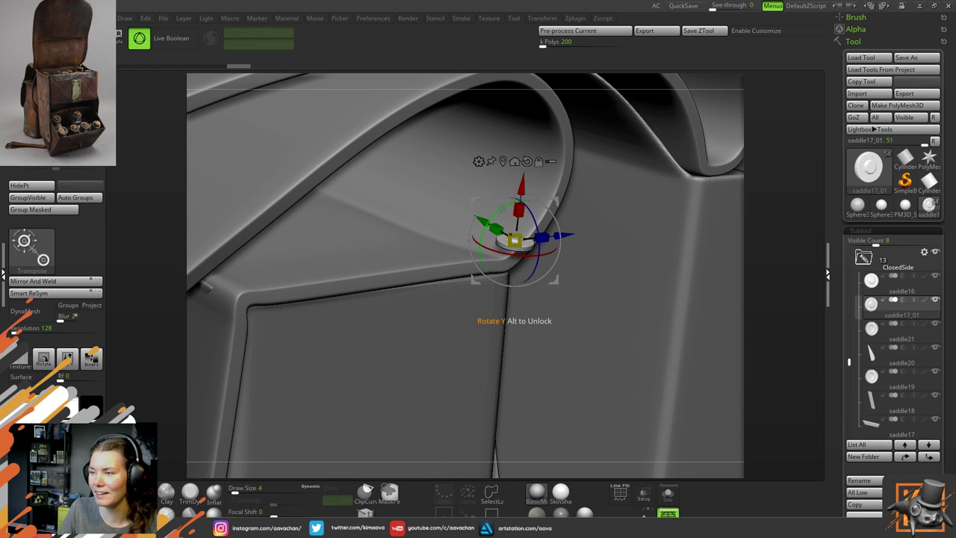
Move the duplicated rivet off the pocket's corner onto the sloped panel inside the curled strap, tilting it to match that surface
drag(501, 209, 425, 166)
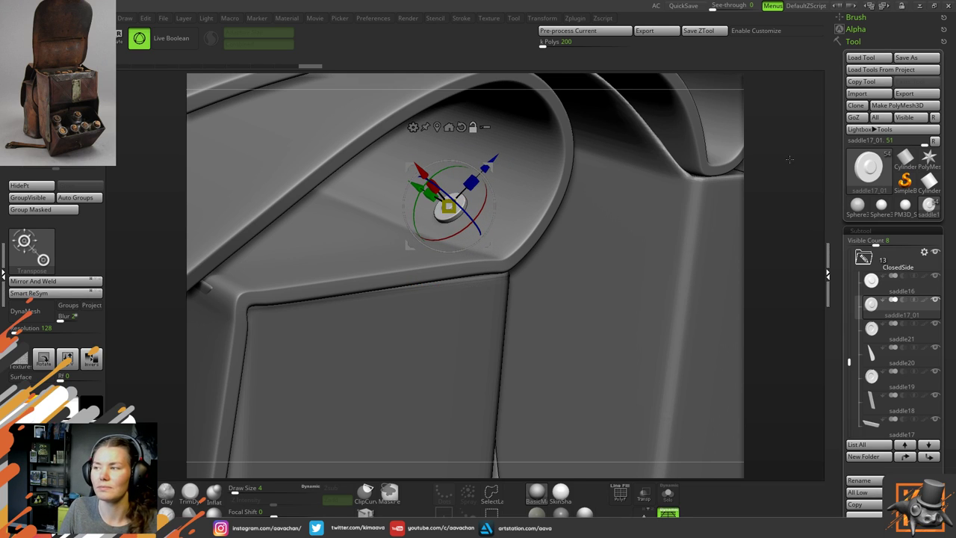
alt+drag(790, 159, 755, 233)
drag(384, 258, 396, 266)
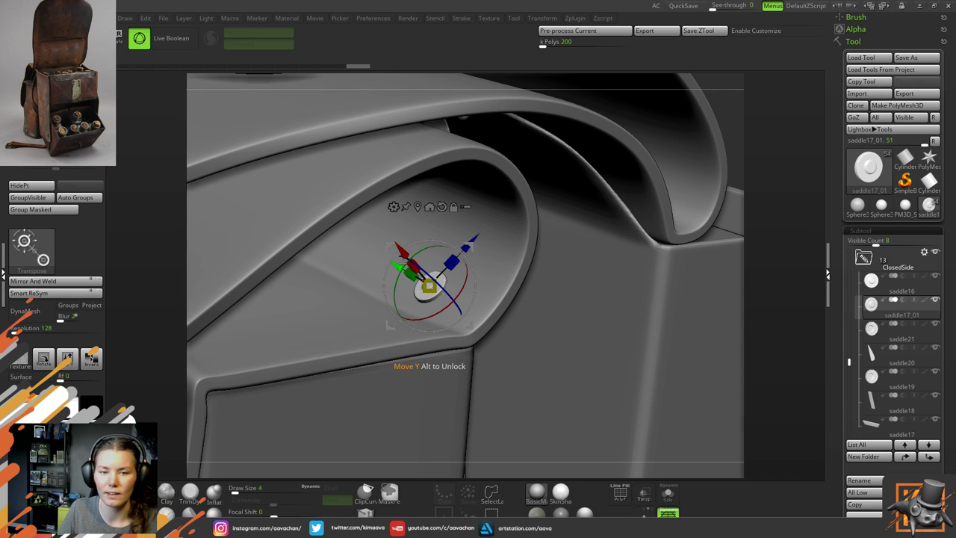
Nudge the tilted rivet in small amounts to seat it against the panel inside the strap's curl
ctrl+right_drag(440, 403, 435, 363)
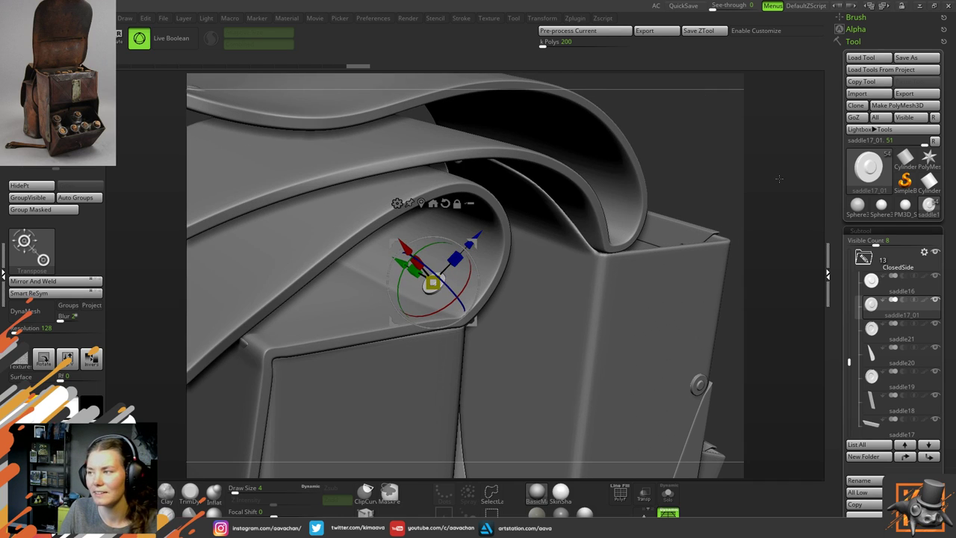
drag(778, 178, 738, 175)
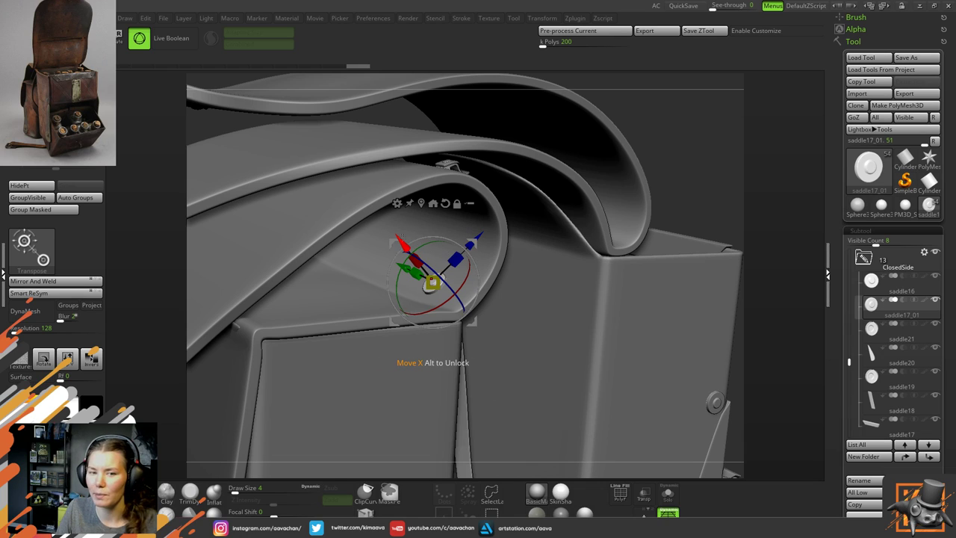
drag(432, 282, 433, 284)
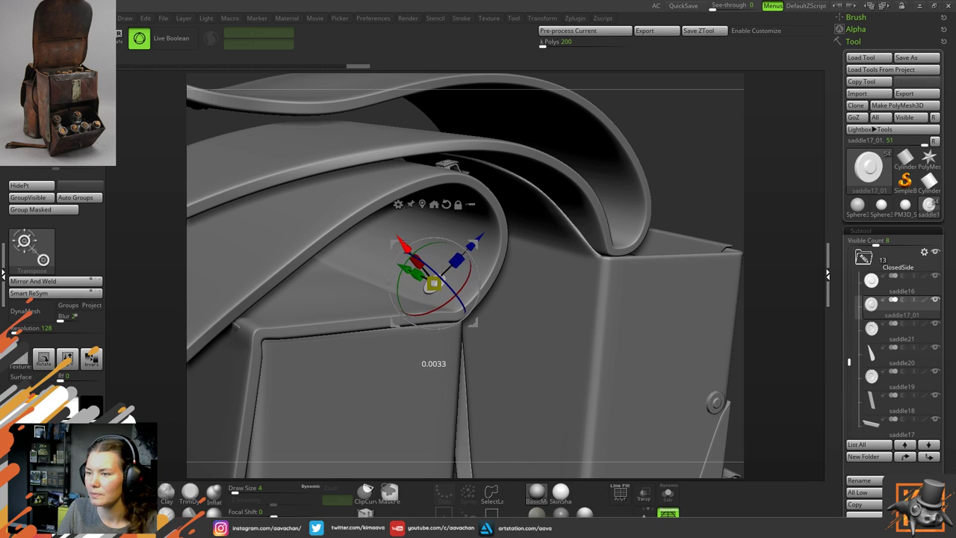
drag(405, 240, 406, 241)
drag(702, 172, 657, 176)
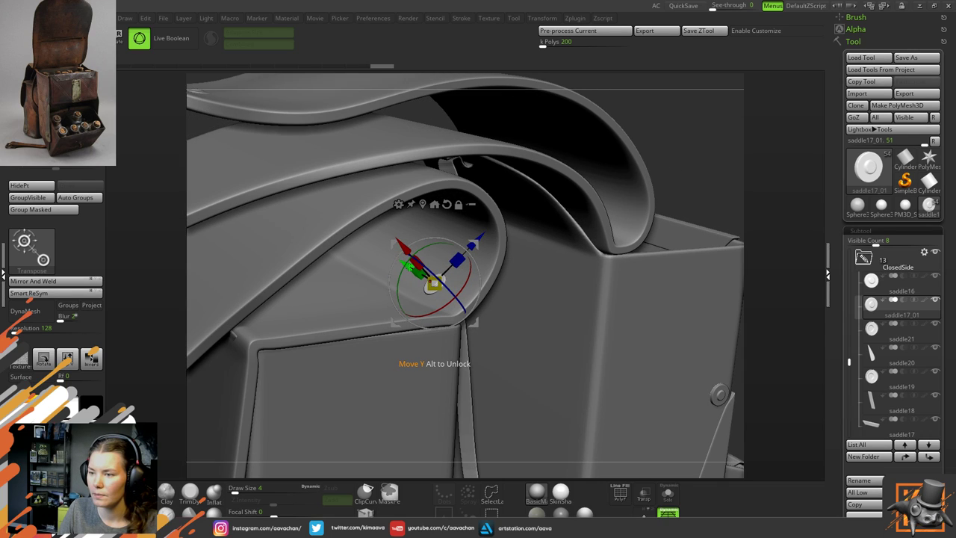
Duplicate the rivet along the inside of the pouch's folded flap and move the copy onto the leather surface
drag(408, 266, 406, 262)
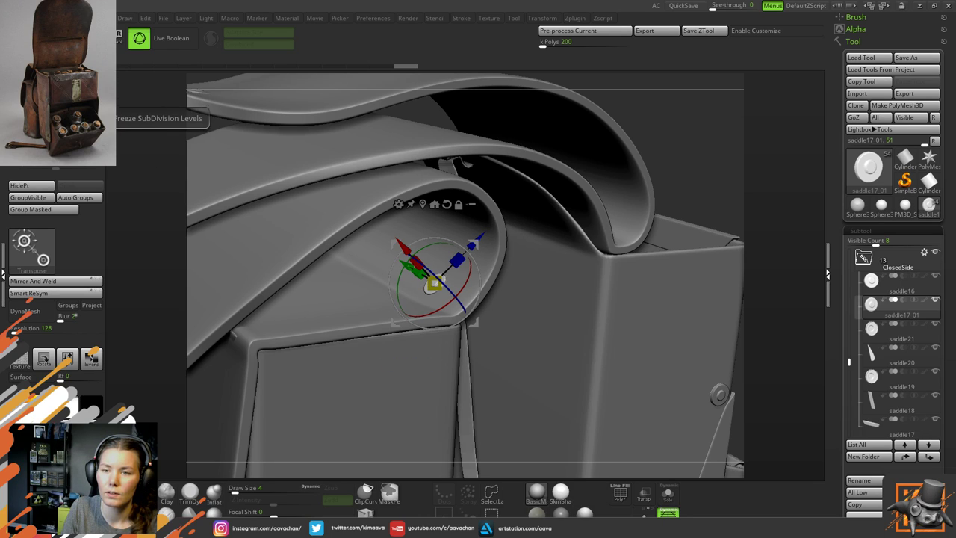
mouse_move(408, 266)
mouse_down()
mouse_move(356, 229)
mouse_move(339, 234)
mouse_up()
mouse_move(659, 167)
mouse_down()
mouse_move(676, 149)
mouse_move(648, 170)
mouse_up()
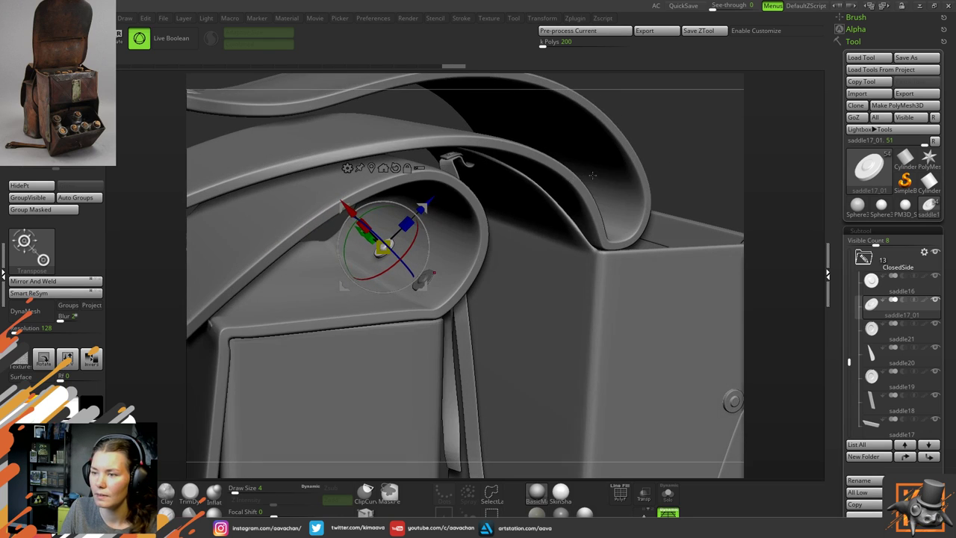
drag(350, 212, 352, 218)
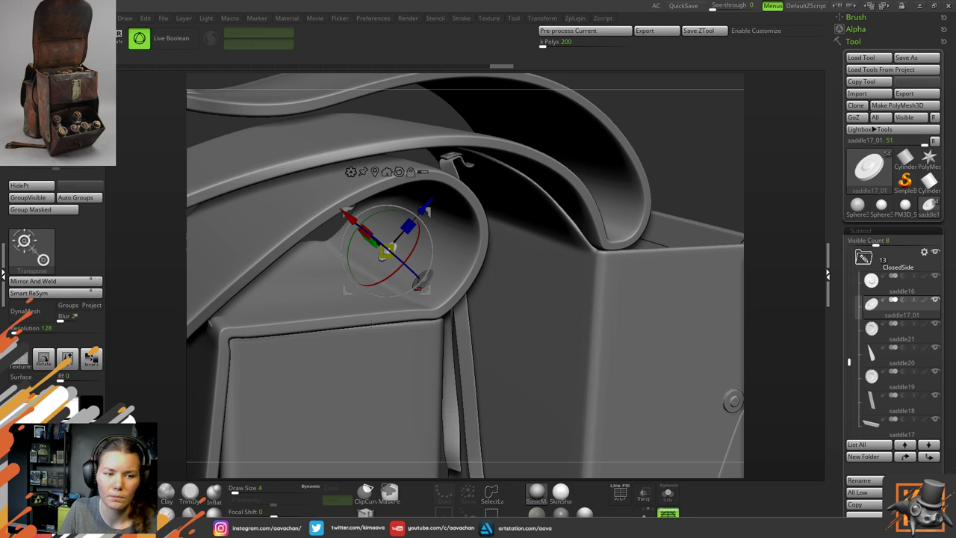
alt+right_drag(527, 196, 483, 220)
key(q)
drag(482, 222, 406, 263)
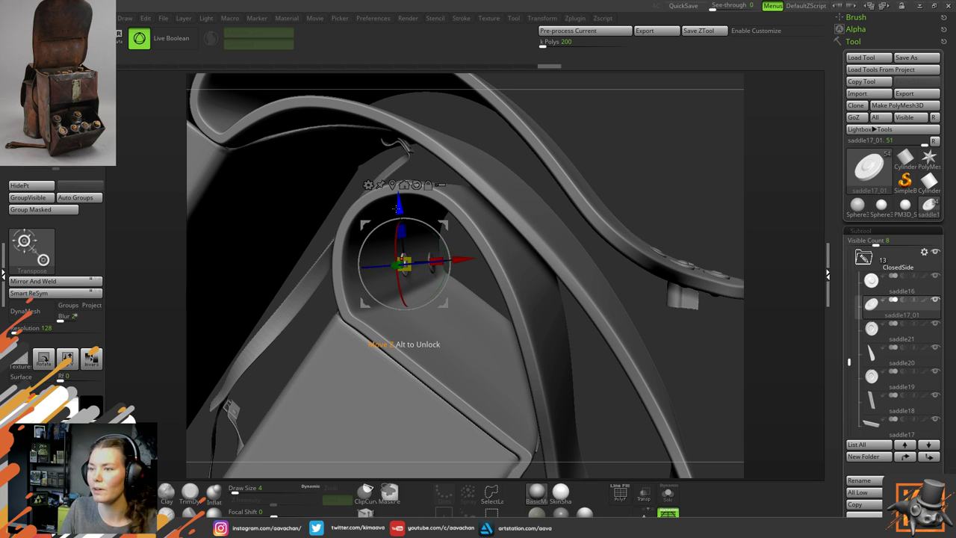
drag(399, 209, 400, 219)
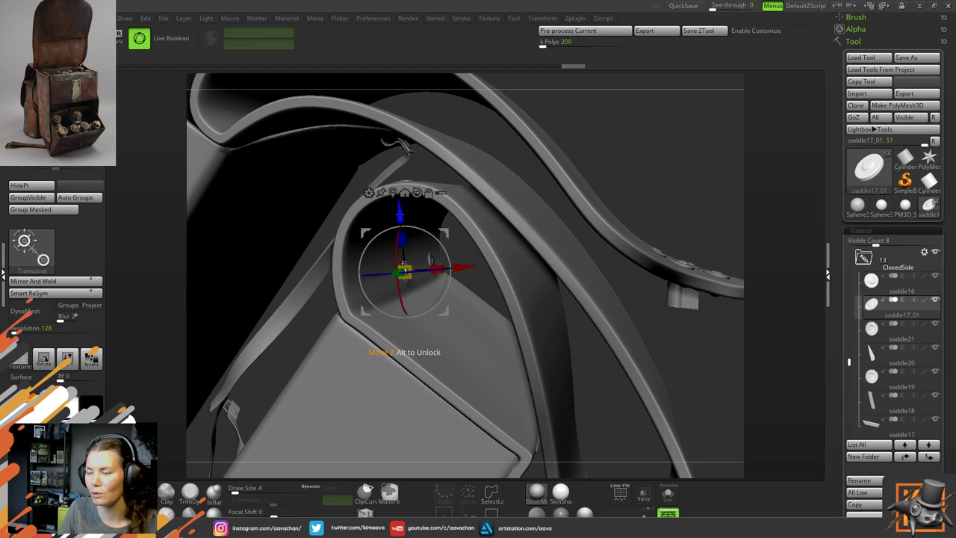
Duplicate a third rivet about 0.027 units further along the row, using transparency, and fit it against the flap's inner surface
mouse_move(618, 155)
mouse_down()
mouse_move(610, 147)
mouse_move(586, 156)
mouse_up()
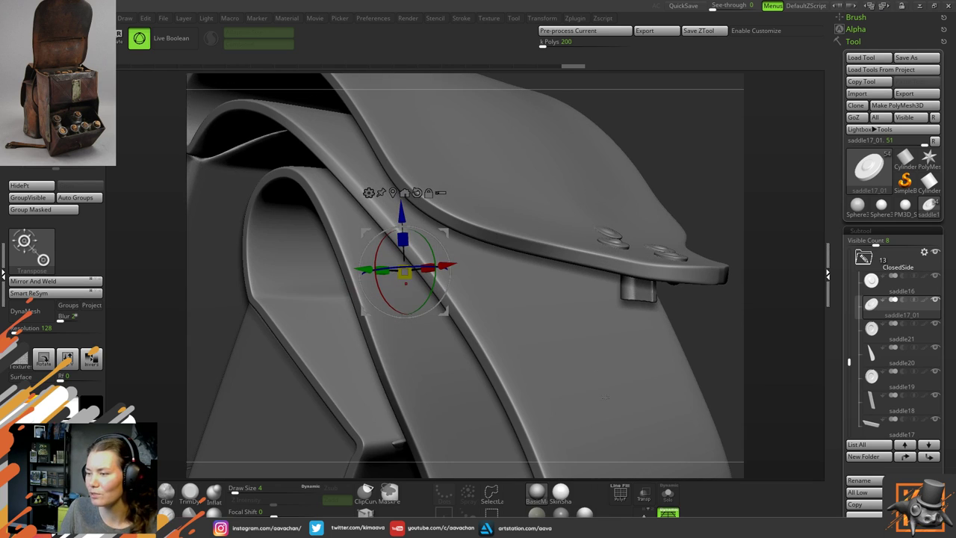
click(645, 491)
drag(724, 351, 676, 342)
ctrl+drag(345, 272, 229, 257)
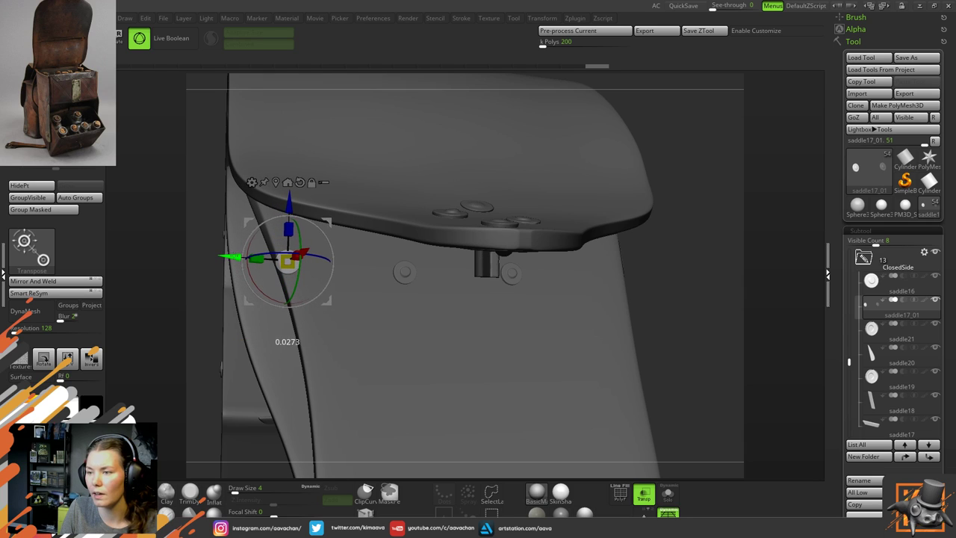
click(644, 492)
drag(674, 294, 506, 253)
drag(280, 202, 302, 228)
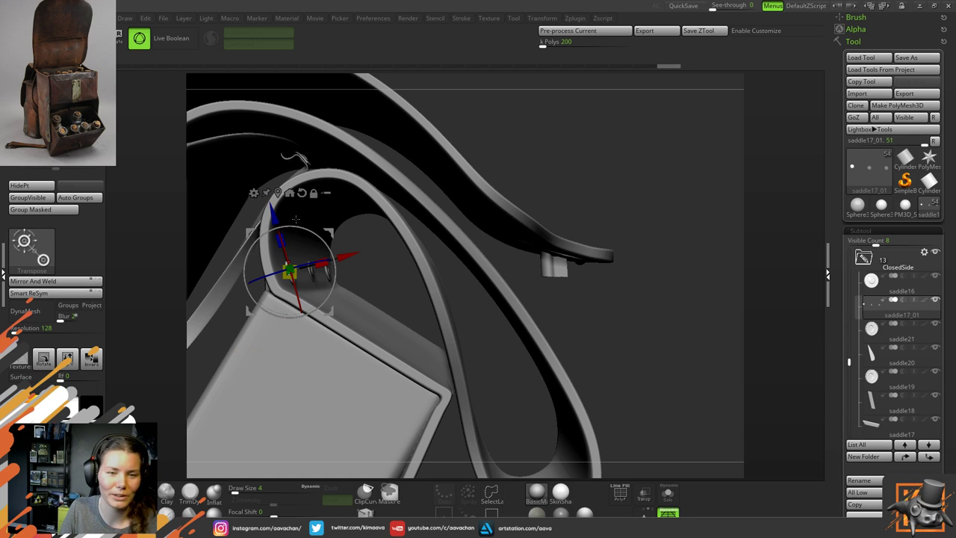
drag(579, 121, 502, 172)
drag(327, 243, 328, 244)
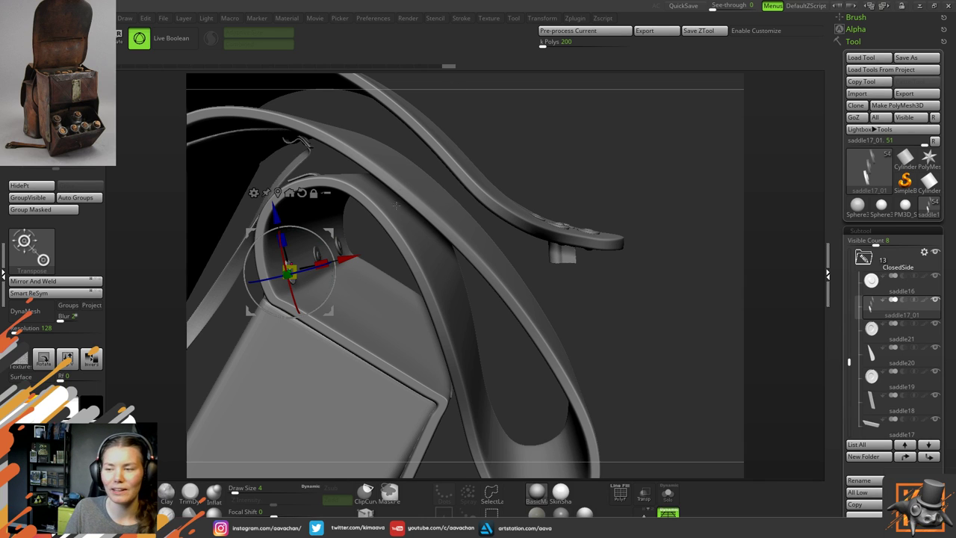
Duplicate the end rivet upward by about 0.027 units and shift the copy between the first two rivets of the lower row
drag(494, 142, 279, 139)
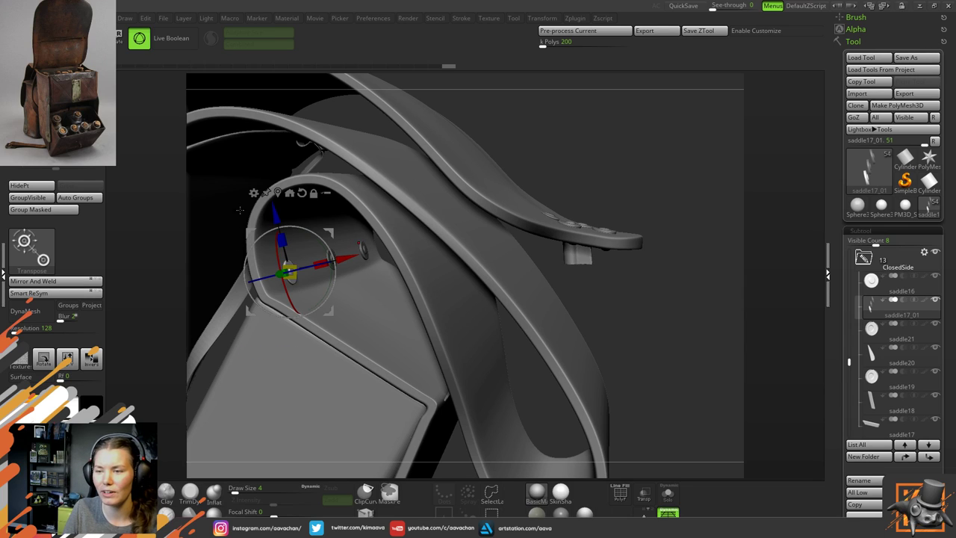
drag(277, 216, 272, 183)
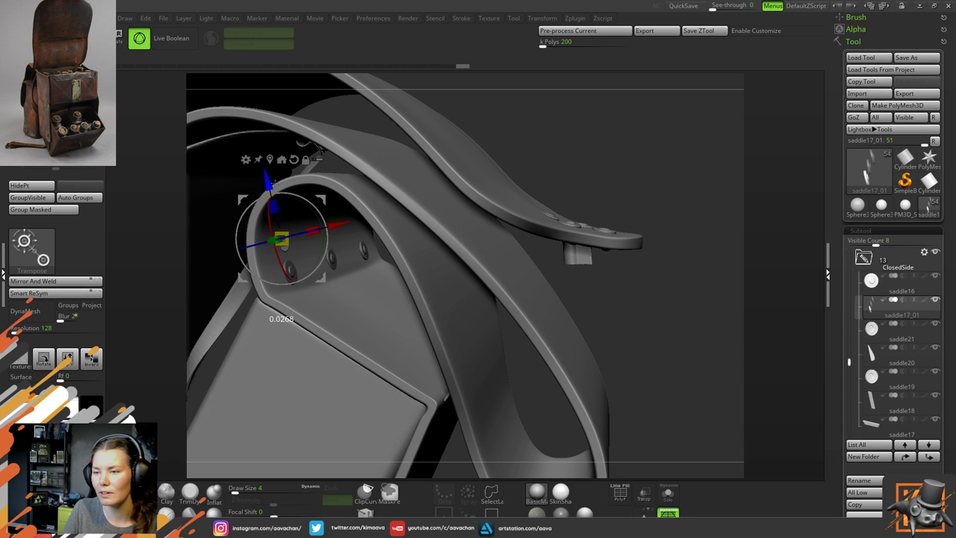
drag(567, 129, 512, 141)
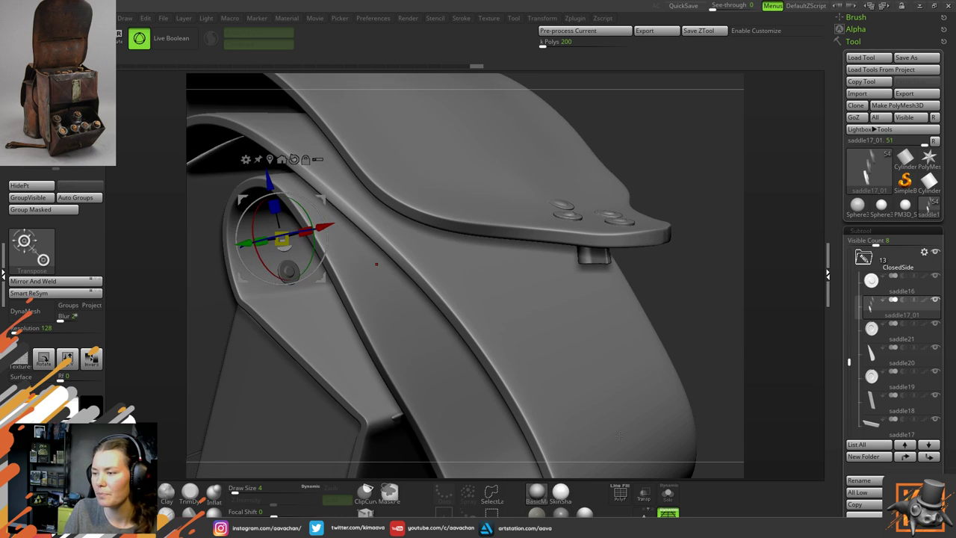
click(644, 493)
drag(630, 142, 597, 176)
drag(234, 247, 281, 239)
drag(317, 175, 315, 163)
drag(327, 218, 291, 218)
drag(637, 340, 668, 345)
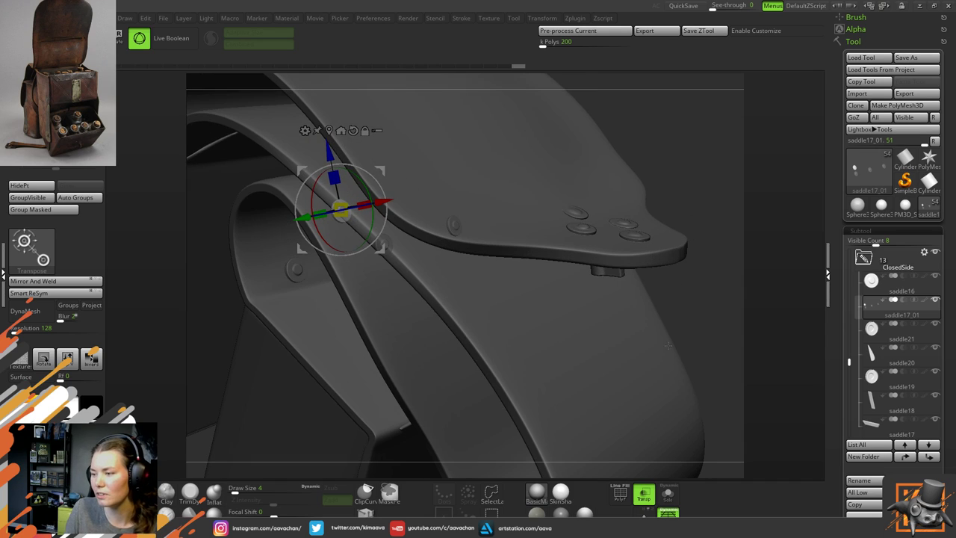
Turn off transparency and tilt the upper rivet to follow the curve inside the folded flap
click(644, 494)
drag(677, 213, 709, 199)
mouse_move(391, 237)
mouse_down()
mouse_move(400, 235)
mouse_move(368, 269)
mouse_move(401, 256)
mouse_move(375, 270)
mouse_up()
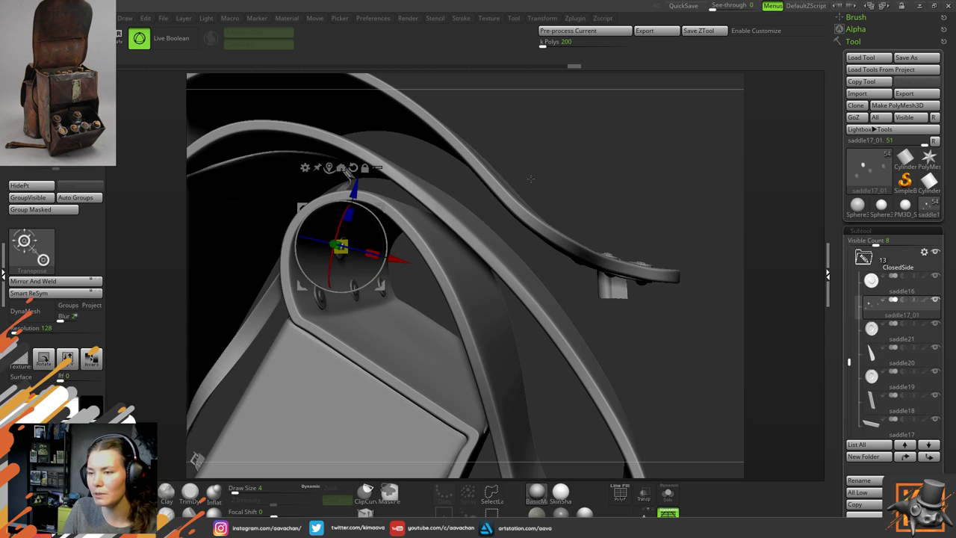
Duplicate the upper rivet sideways and align the copy between the other two lower rivets, with transparency on
drag(530, 178, 502, 186)
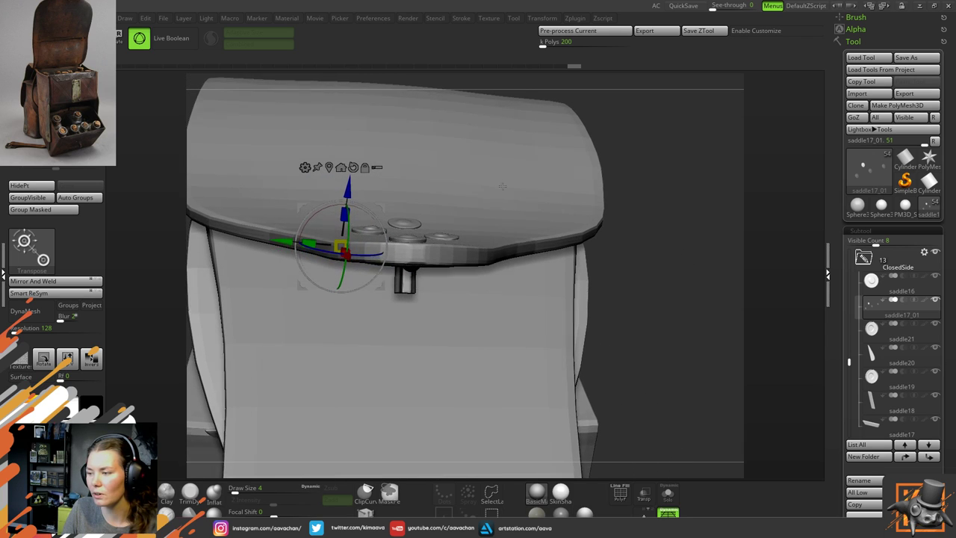
click(668, 493)
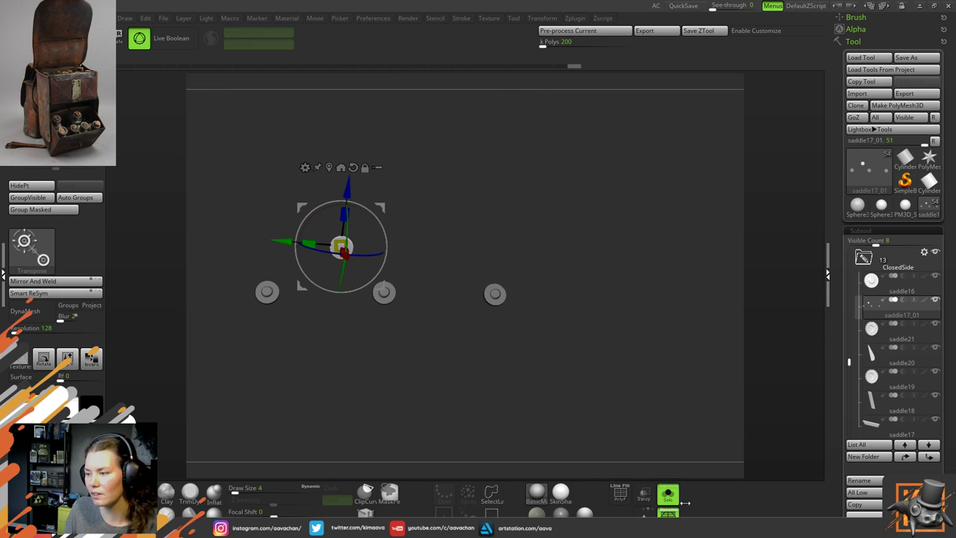
click(668, 493)
click(644, 493)
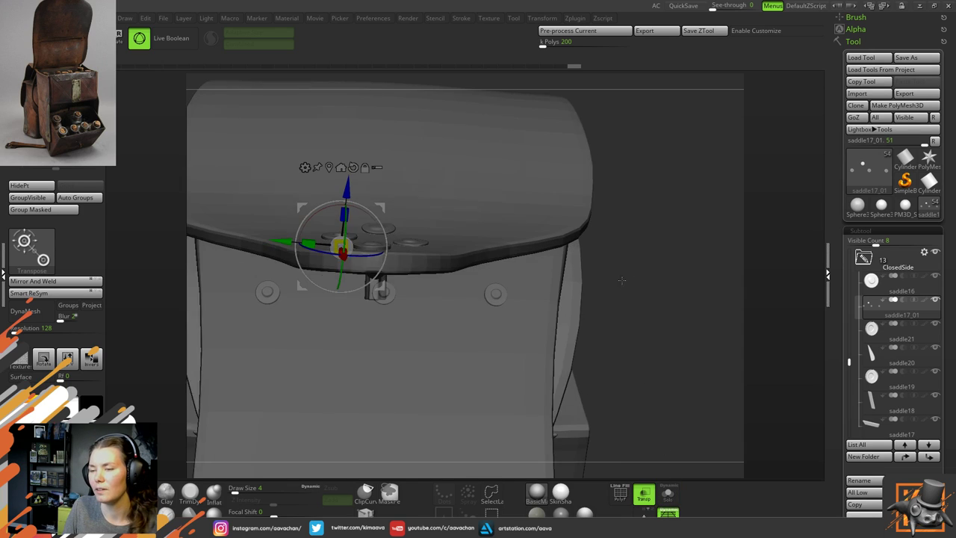
drag(621, 280, 560, 277)
mouse_move(281, 242)
mouse_down()
mouse_move(261, 240)
mouse_move(386, 252)
mouse_up()
drag(453, 203, 455, 194)
drag(448, 249, 449, 248)
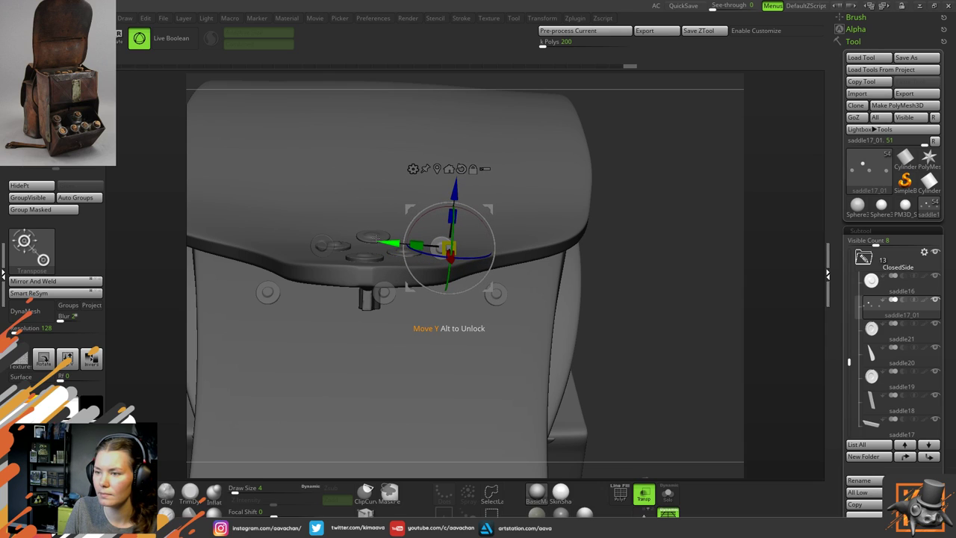
drag(389, 243, 376, 241)
drag(436, 246, 438, 239)
Turn off transparency, tilt the second upper rivet to match the flap's curve, and clear the mask from the rivets
click(644, 493)
drag(658, 449, 781, 428)
drag(474, 257, 462, 275)
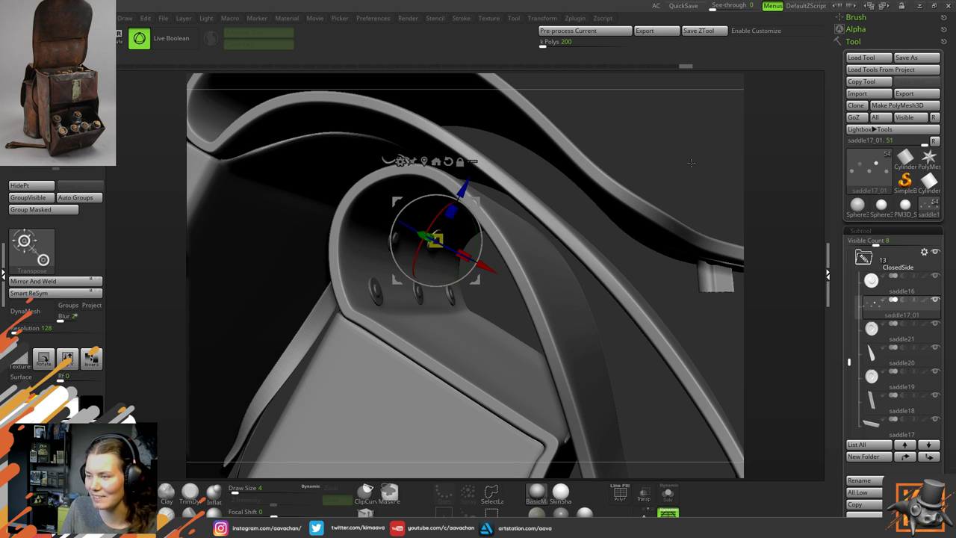
mouse_move(691, 162)
mouse_down()
mouse_move(661, 175)
mouse_move(677, 166)
mouse_up()
ctrl+click(663, 175)
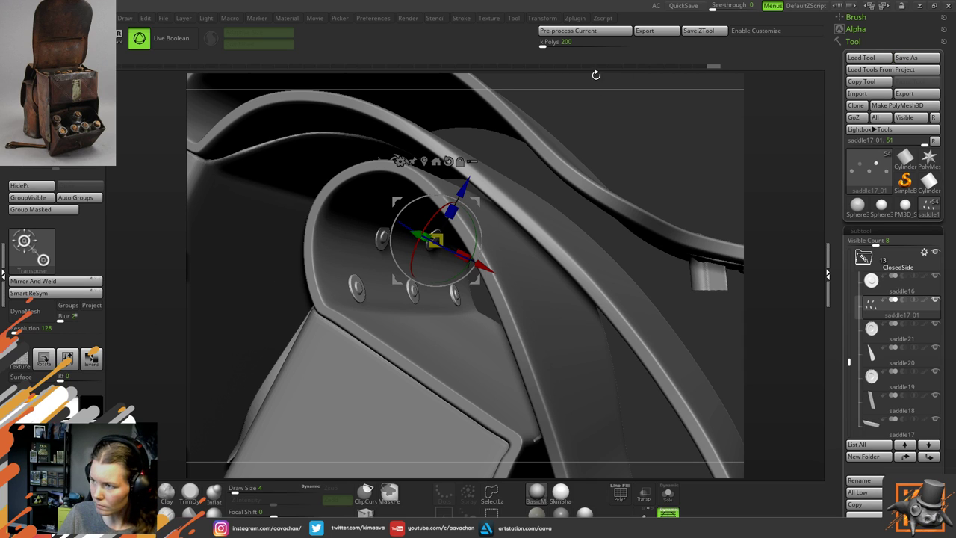
drag(687, 189, 680, 186)
right_drag(679, 186, 653, 171)
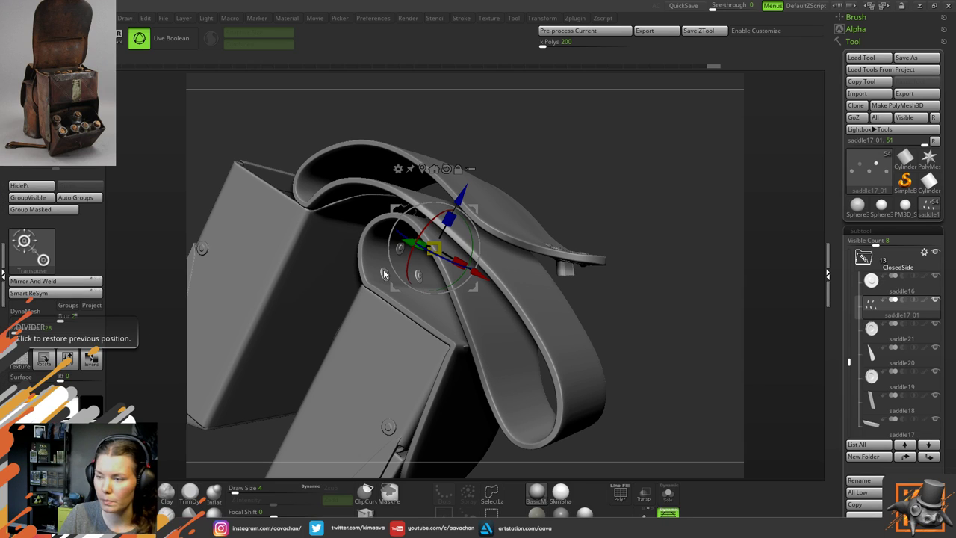
Switch to Discord and open the art server's feedback-critique channel
key(alt+Tab)
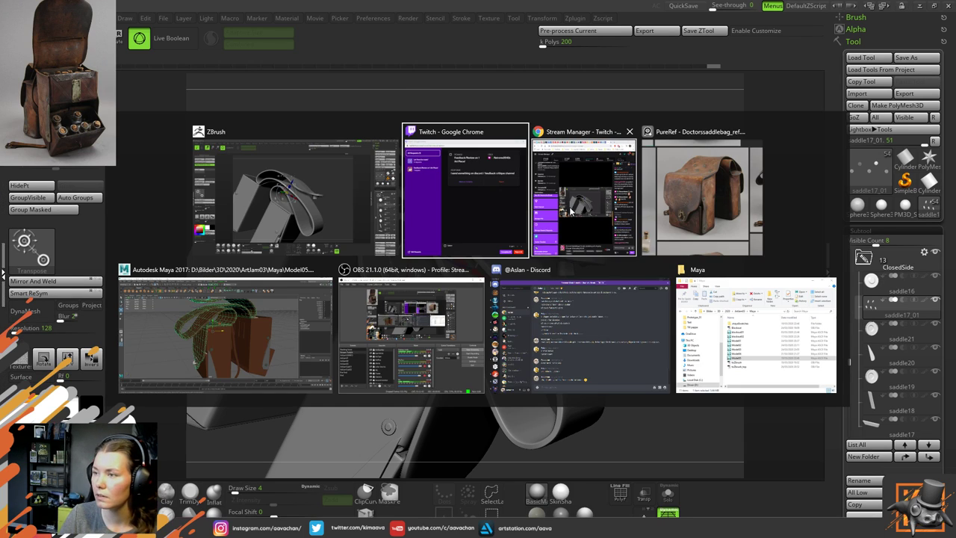
click(595, 323)
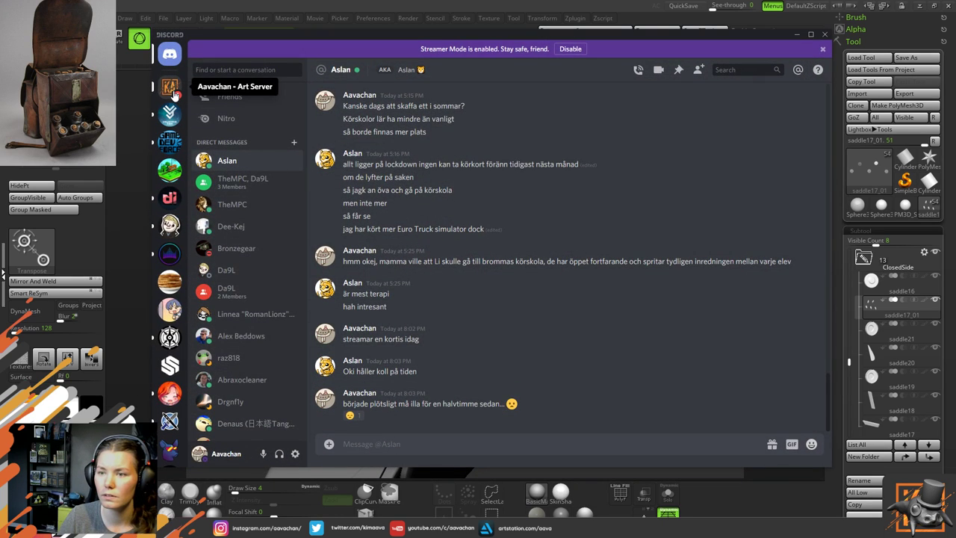
click(173, 91)
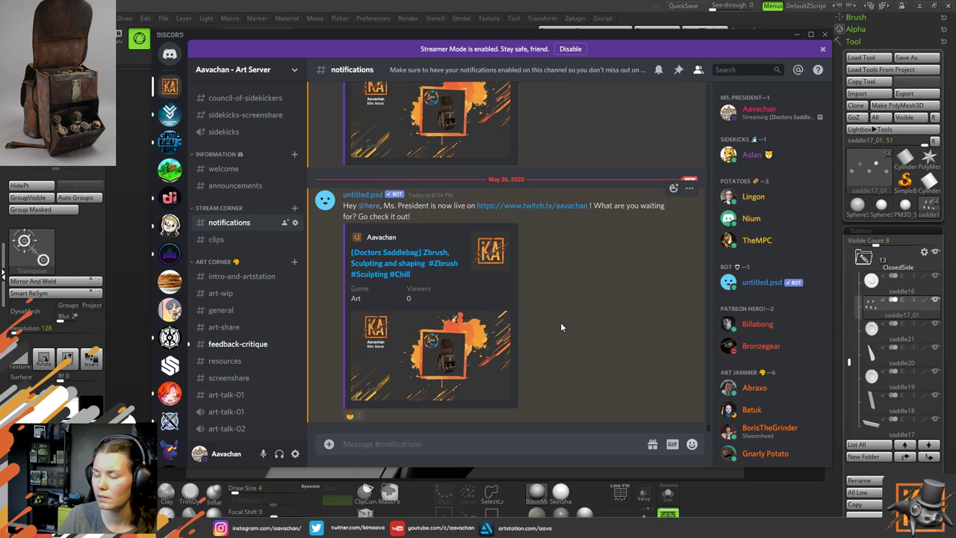
click(235, 344)
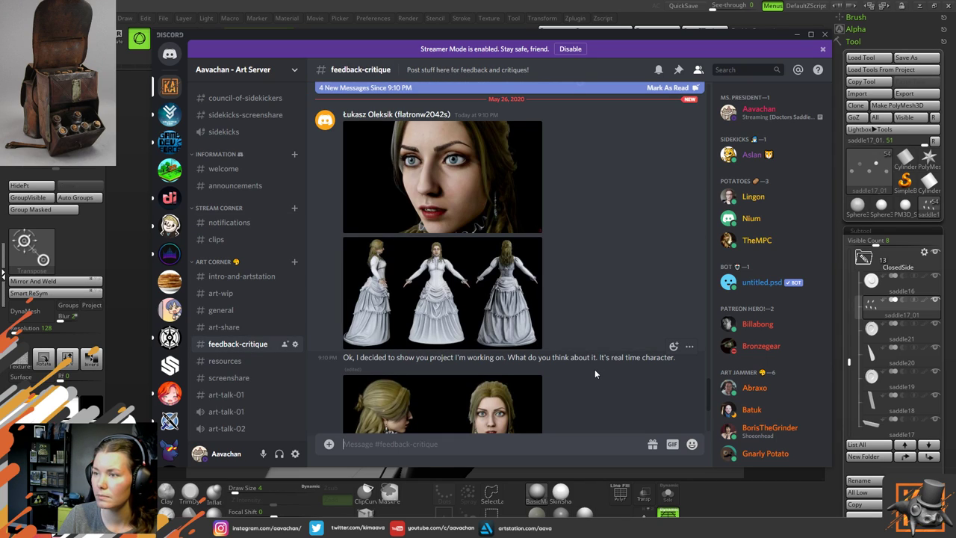
Look through the real-time character images and the message posted for feedback
scroll(594, 369, down, 3)
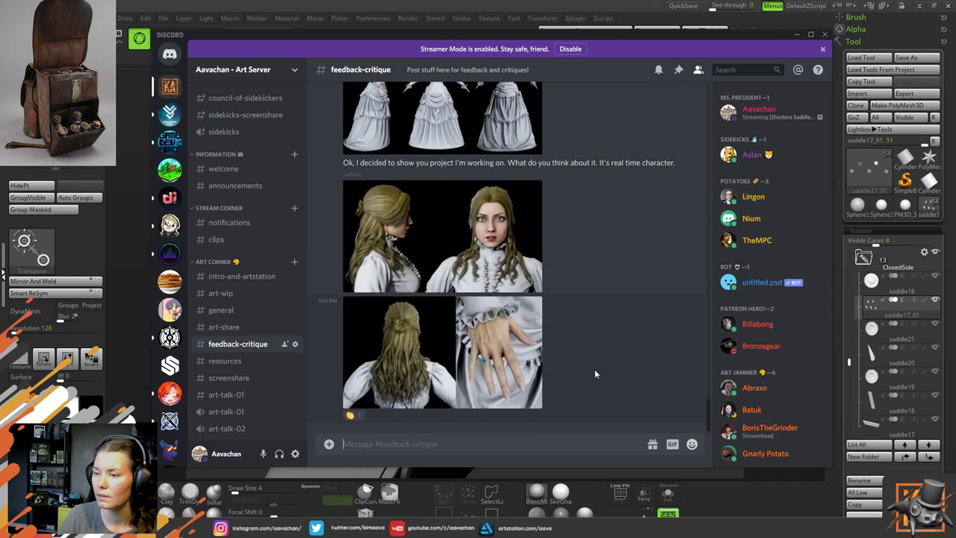
scroll(594, 369, up, 4)
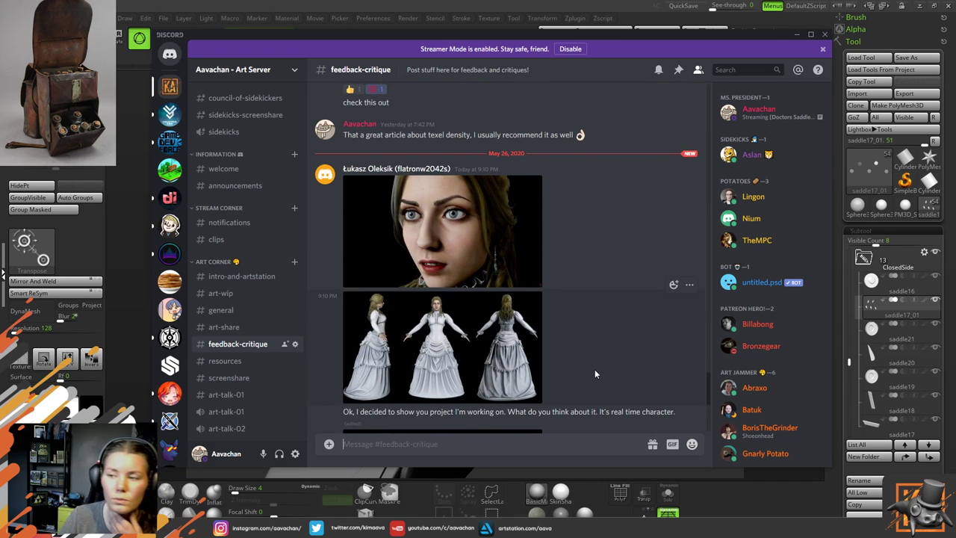
scroll(592, 374, down, 3)
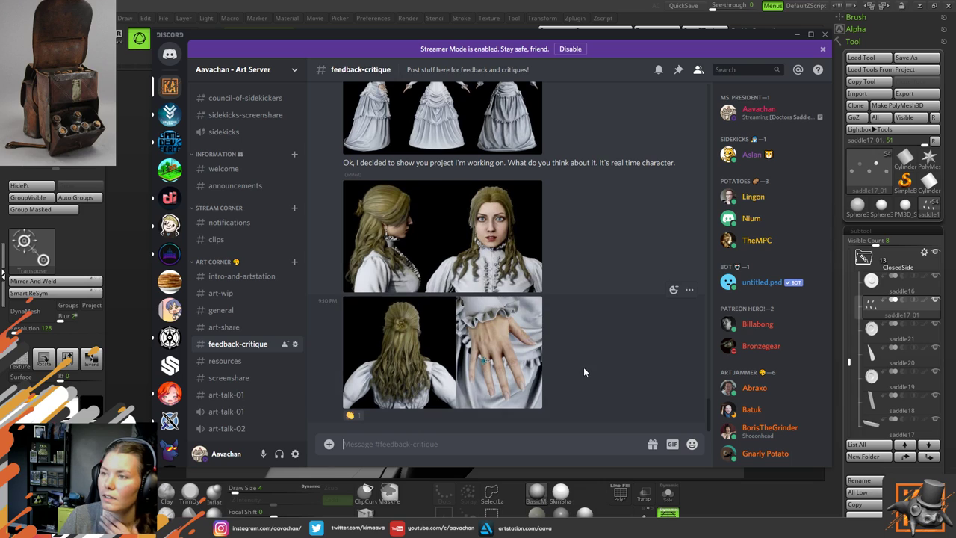
scroll(584, 371, up, 1)
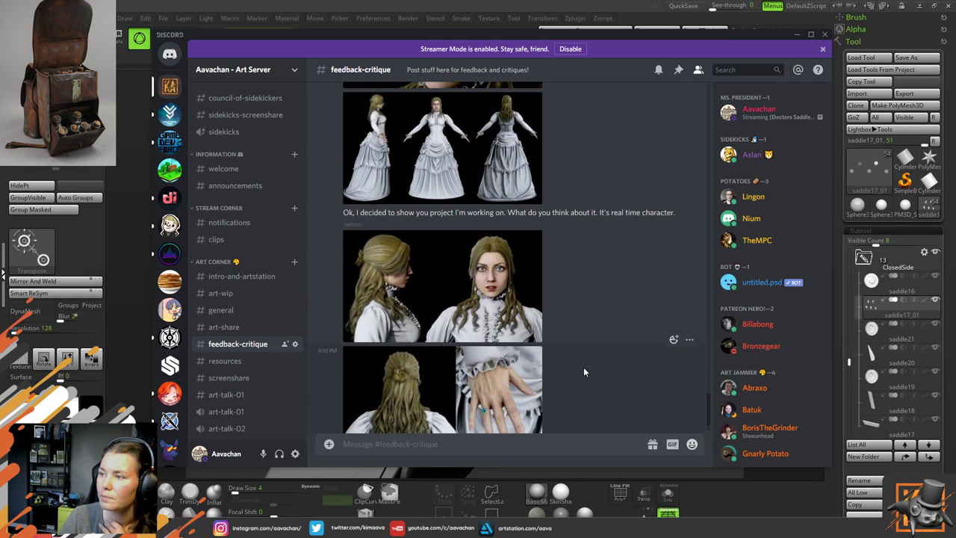
scroll(583, 367, up, 3)
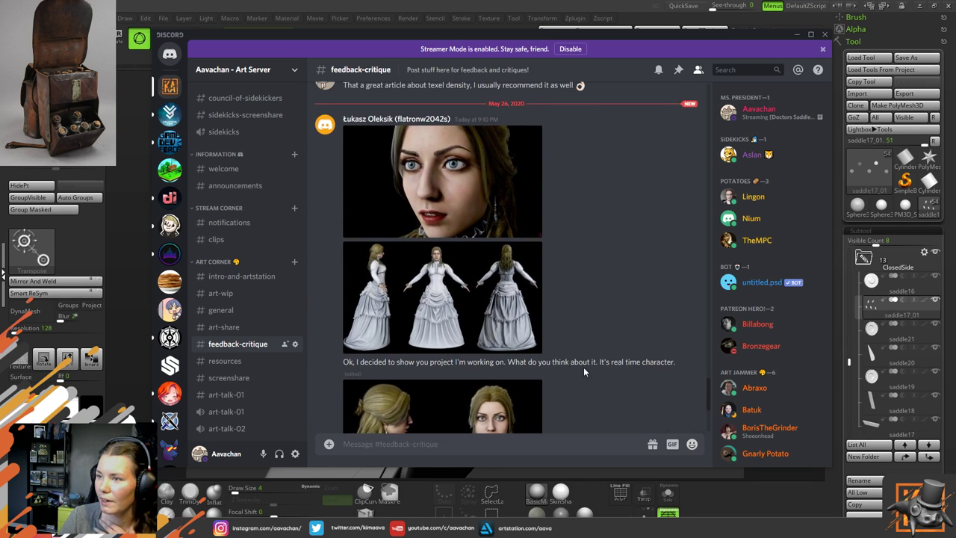
scroll(583, 367, up, 2)
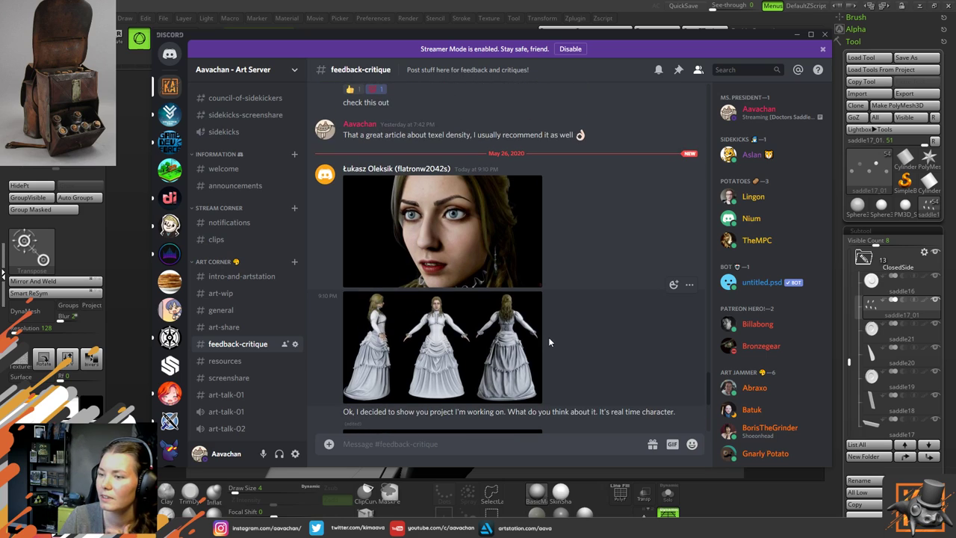
Enlarge the full-body dress views and the face close-up one after the other to critique the character
click(459, 336)
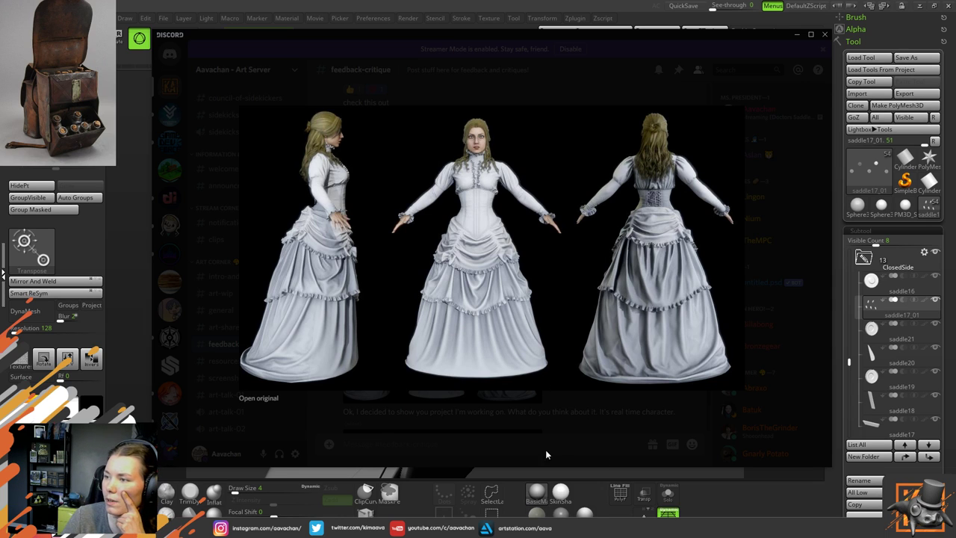
click(578, 424)
click(448, 231)
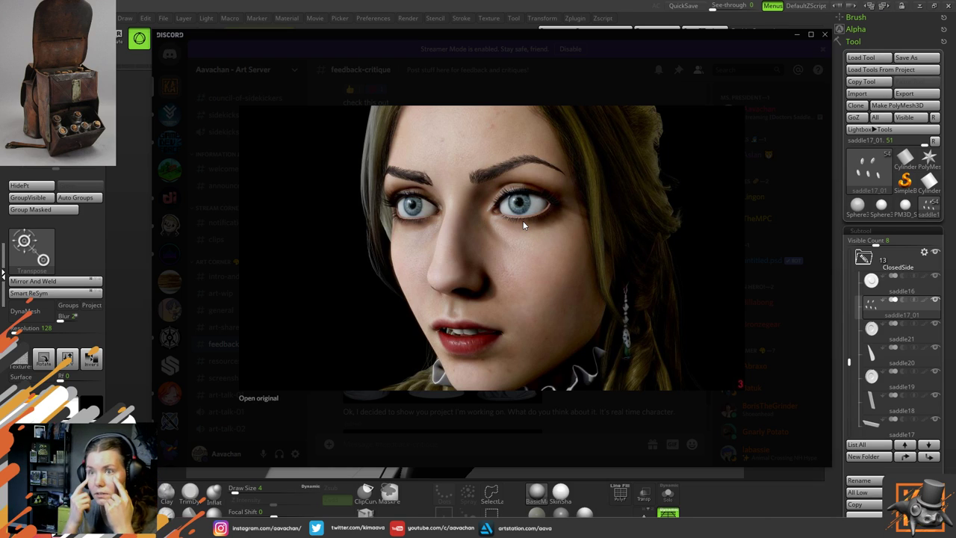
click(547, 426)
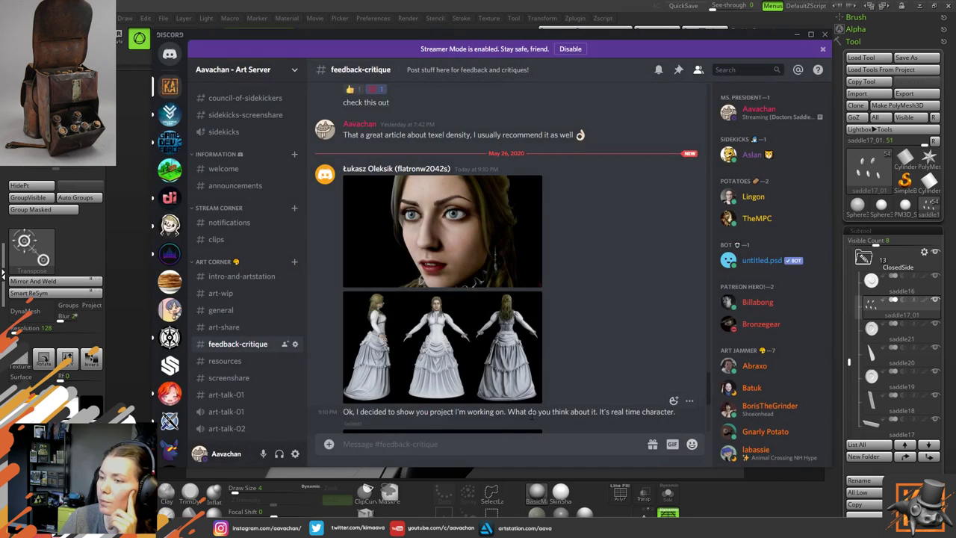
scroll(571, 368, down, 3)
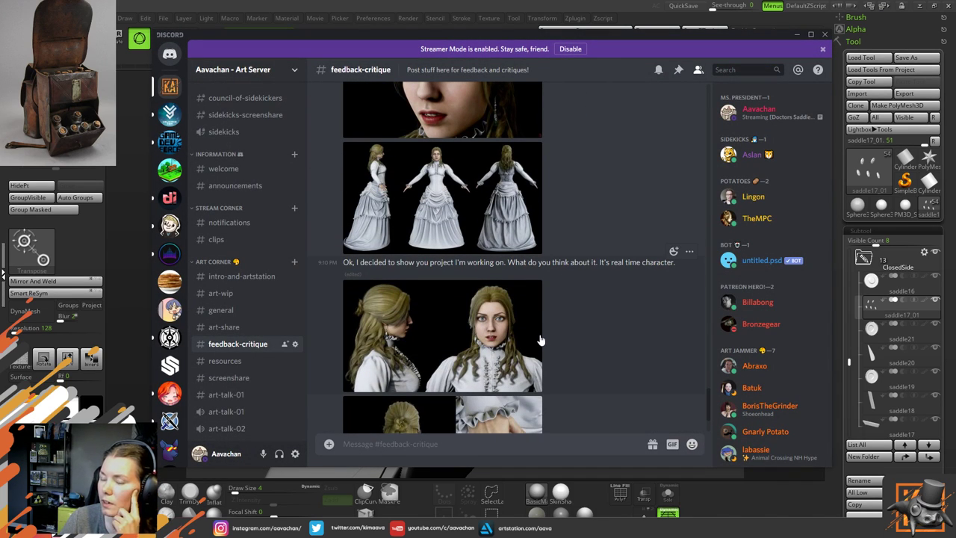
Enlarge the side and front portraits, and then the rear hair and hand image, to critique the character
click(475, 323)
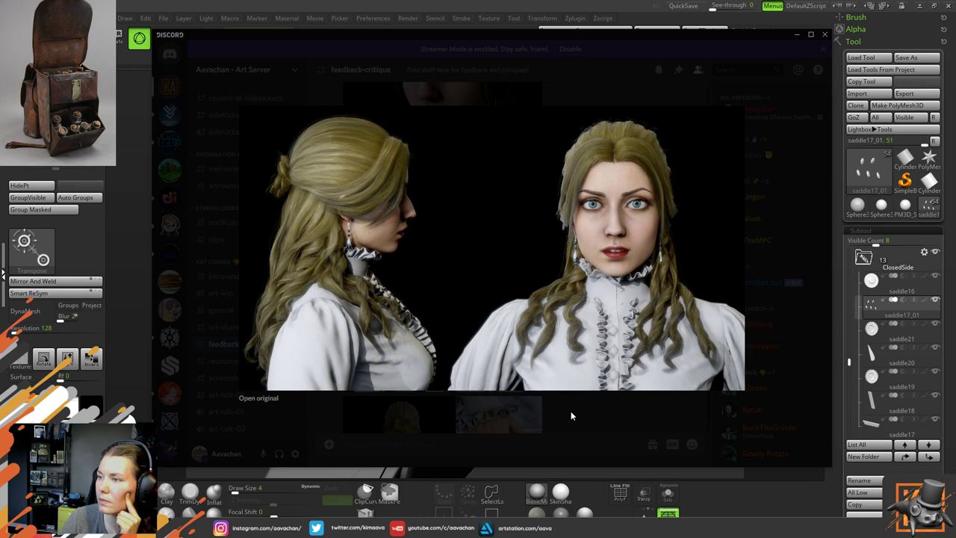
click(571, 412)
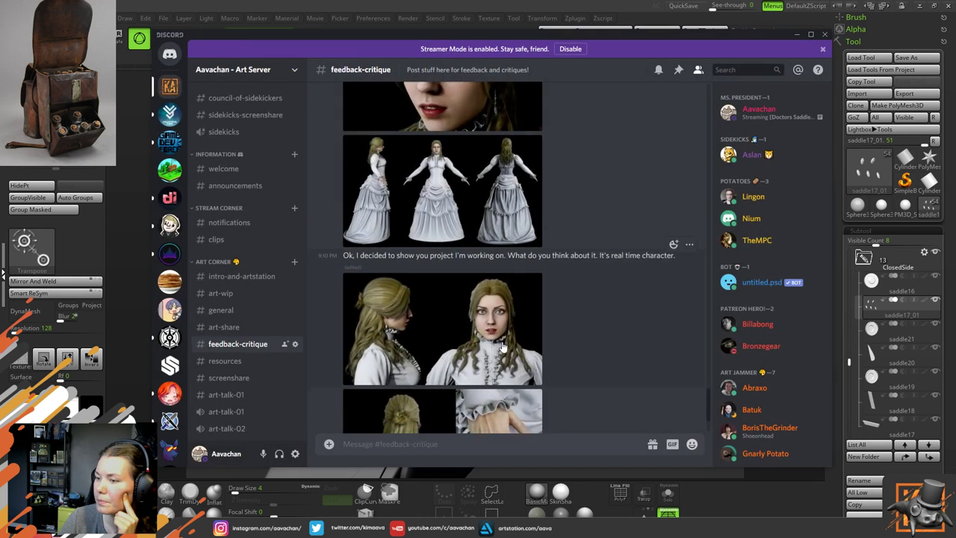
scroll(488, 336, down, 3)
click(488, 336)
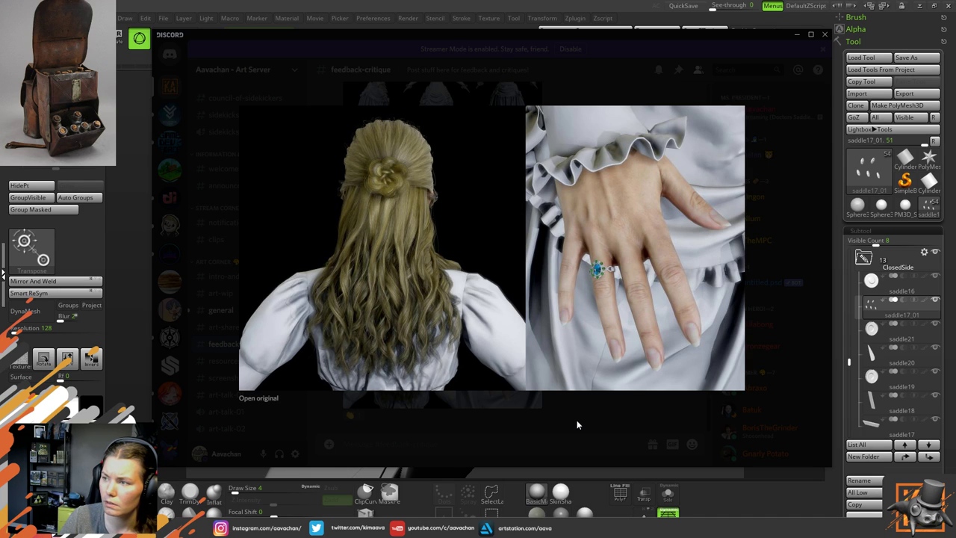
click(572, 430)
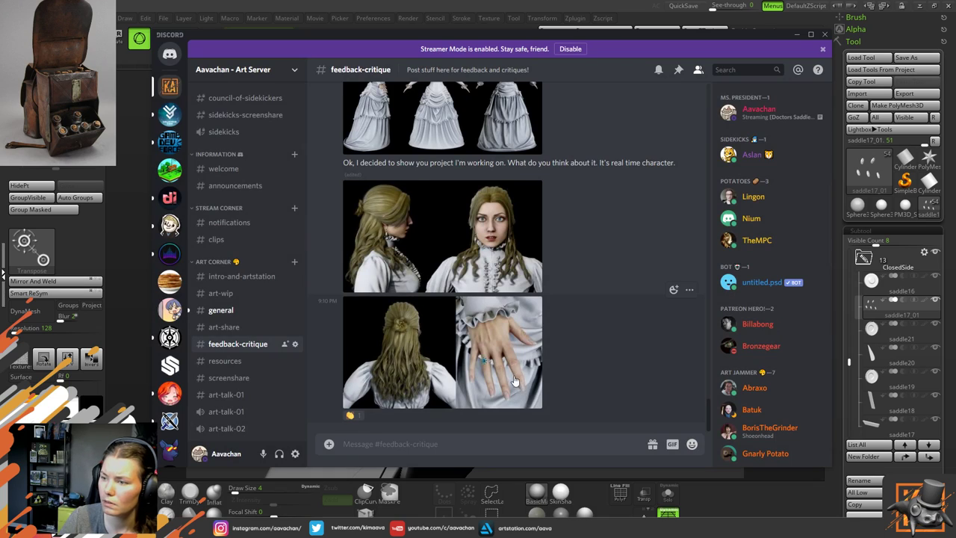
Revisit the face close-up and the full-body dress views at enlarged size for further critique
scroll(541, 404, up, 5)
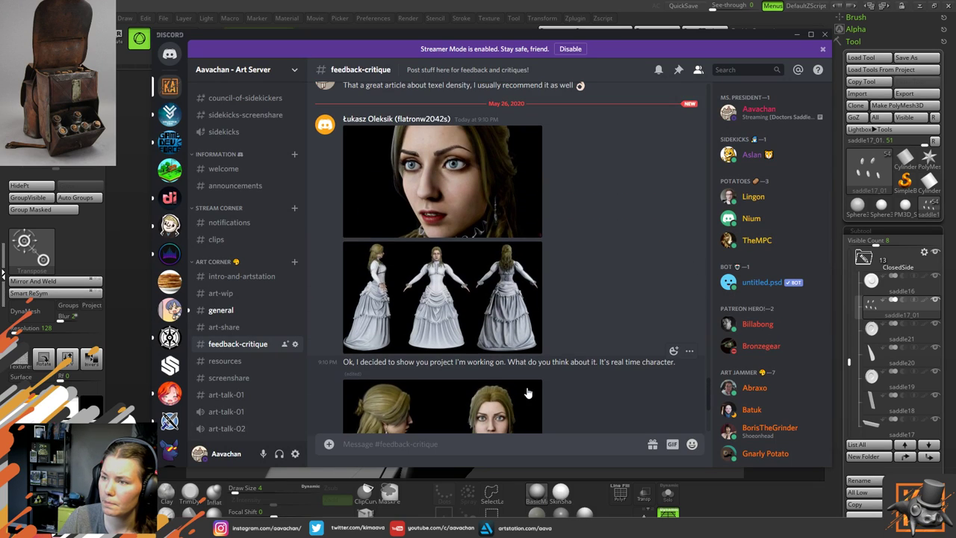
click(487, 226)
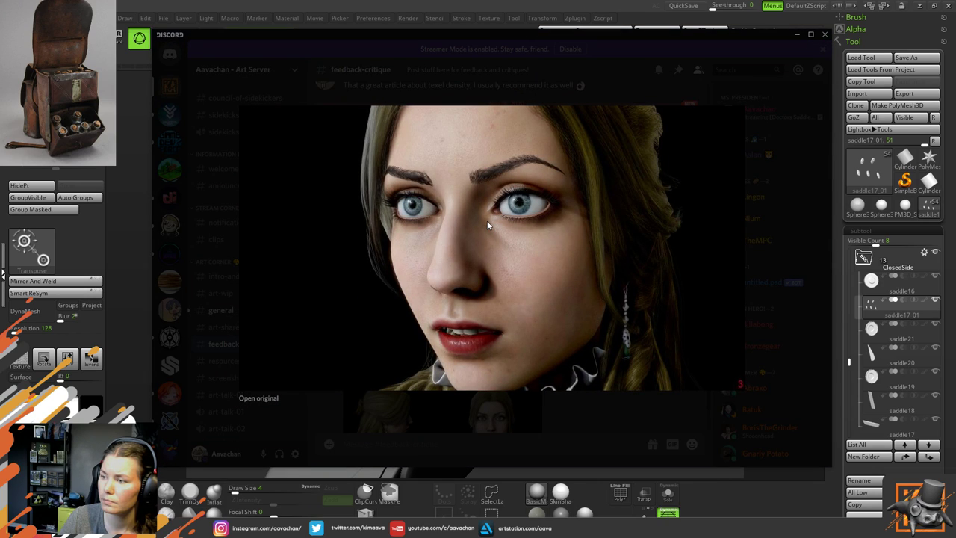
click(576, 422)
click(488, 316)
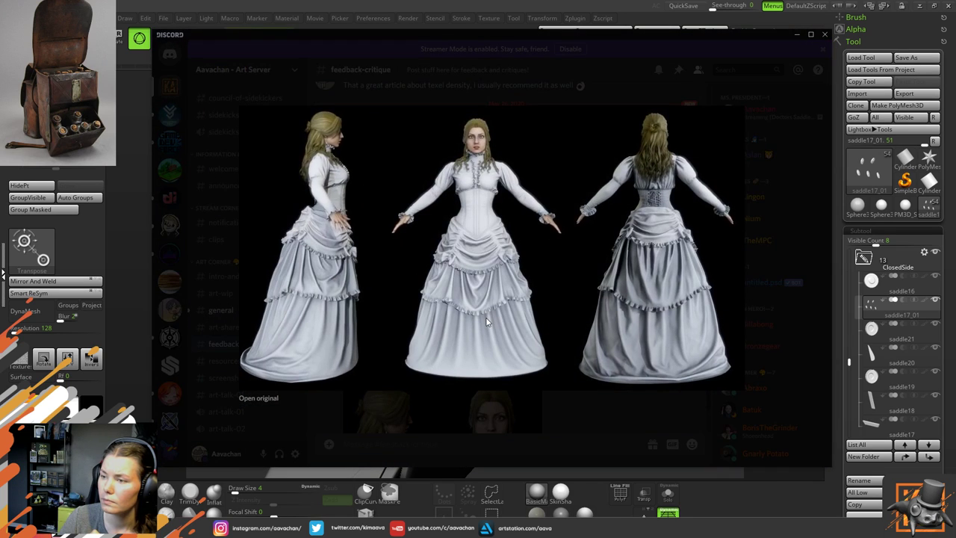
click(580, 410)
scroll(562, 400, down, 3)
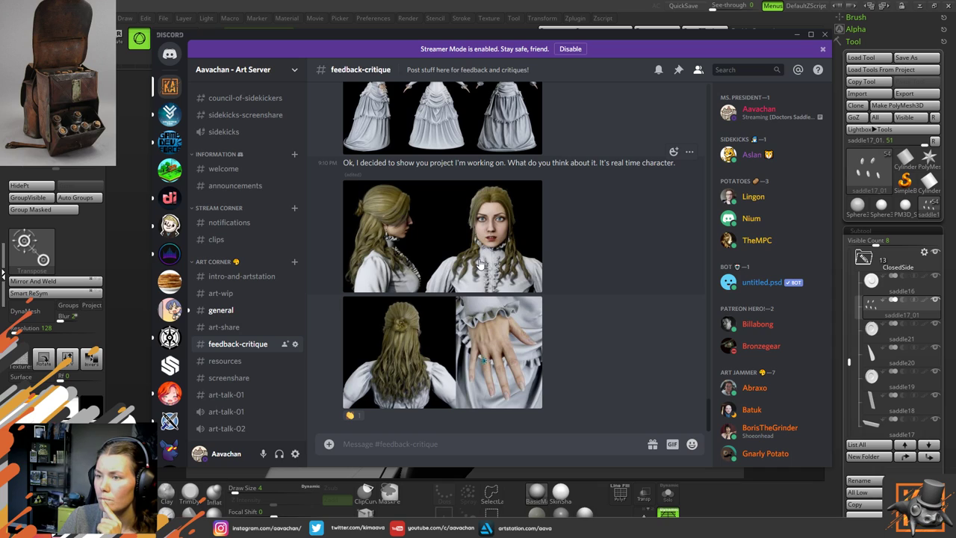
Look over the posted images and enlarge the rear hair and hand image again to examine the hair
scroll(480, 264, up, 3)
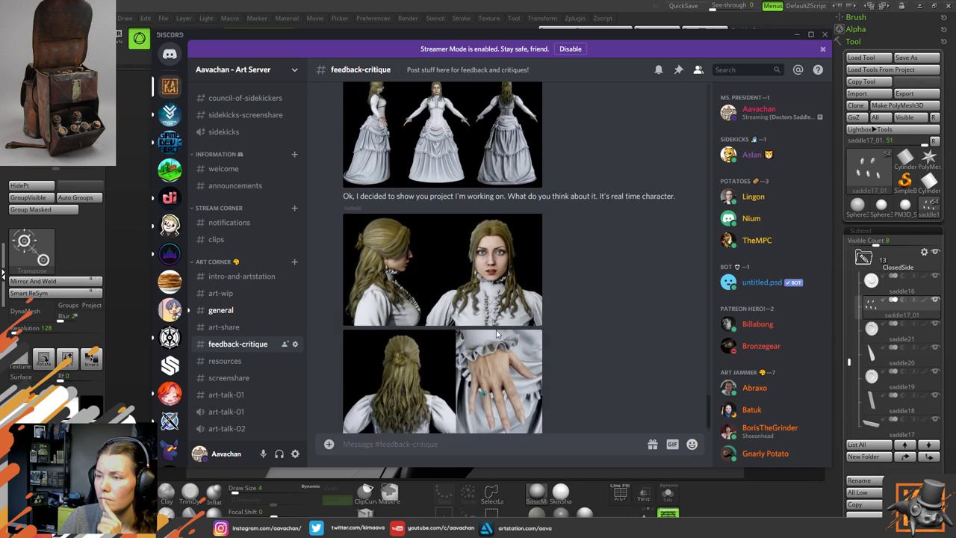
scroll(486, 339, down, 3)
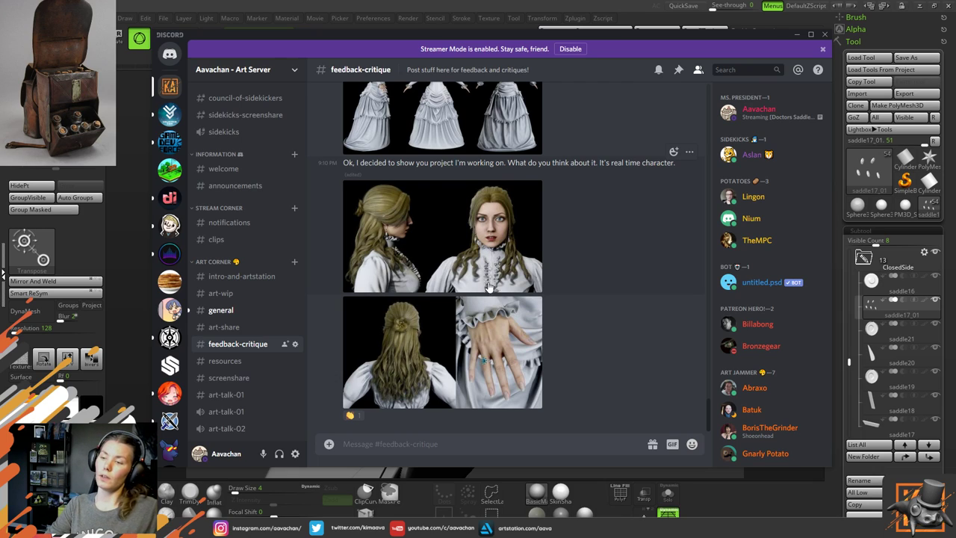
click(489, 345)
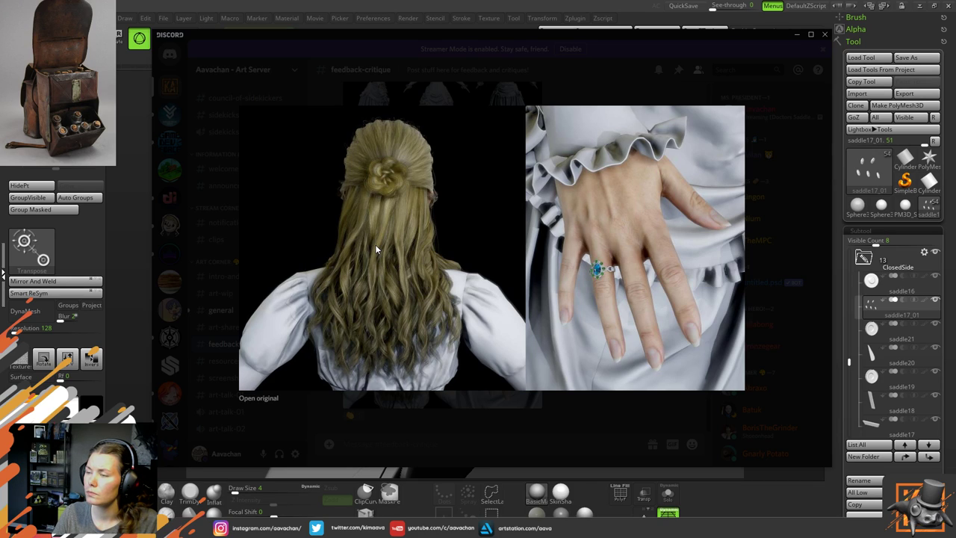
click(612, 394)
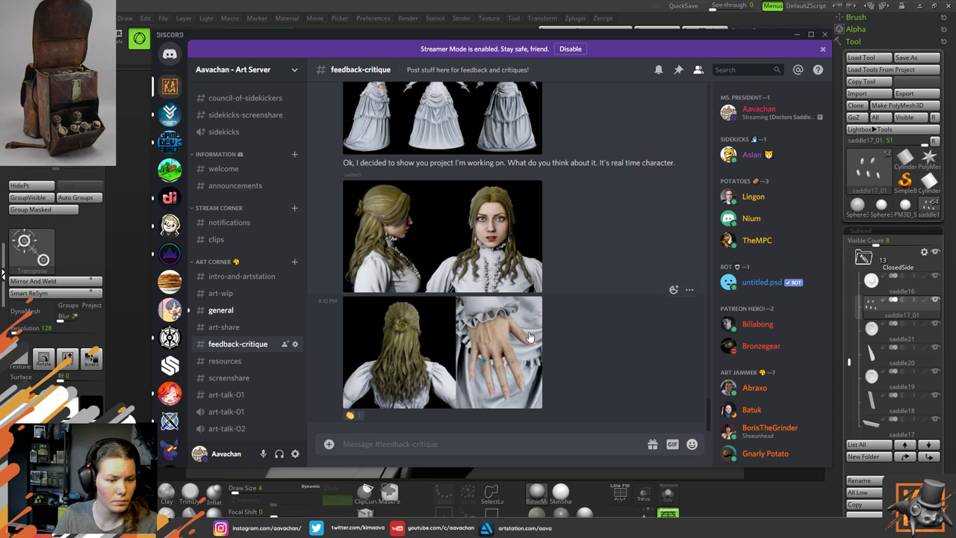
Compare the enlarged full-body dress views with the rear hair and hand image
scroll(484, 321, up, 1)
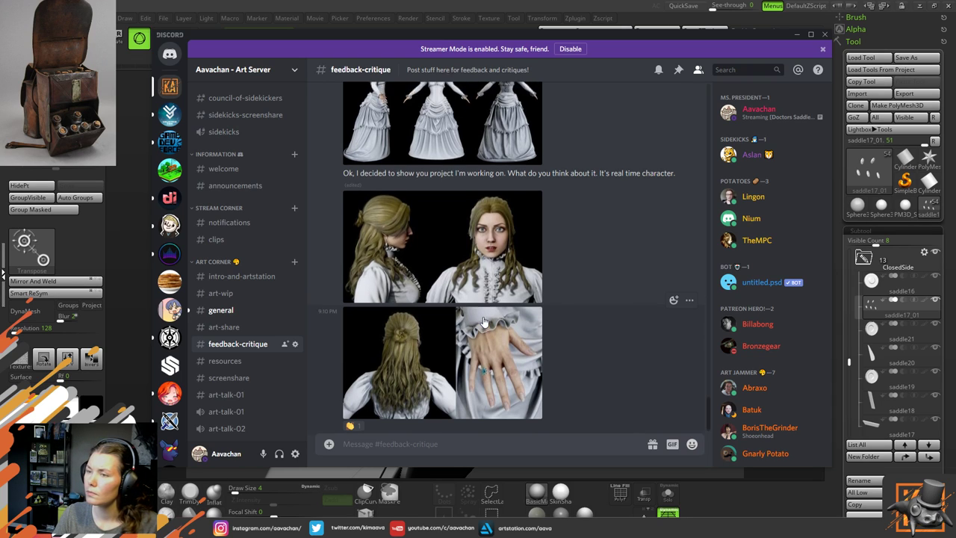
scroll(484, 321, up, 3)
click(409, 237)
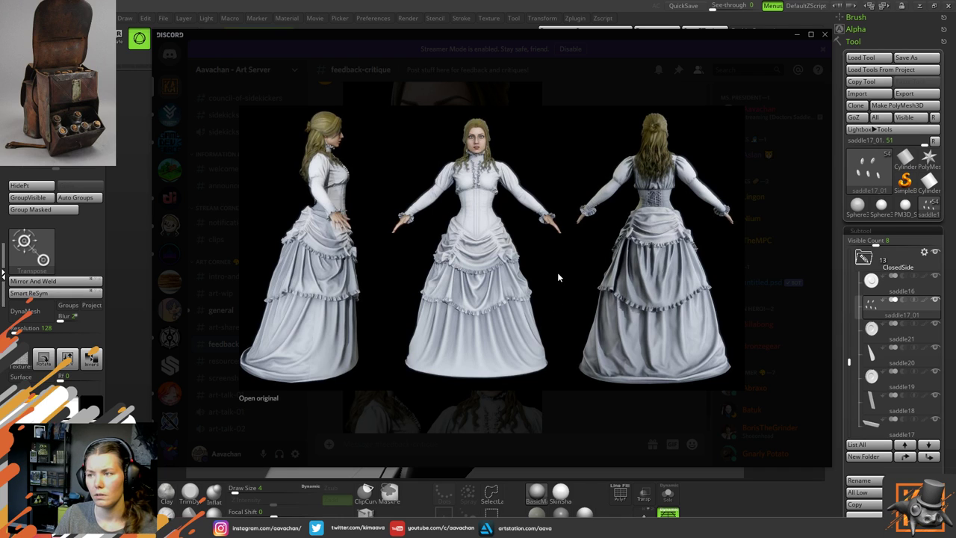
click(586, 452)
scroll(527, 390, down, 4)
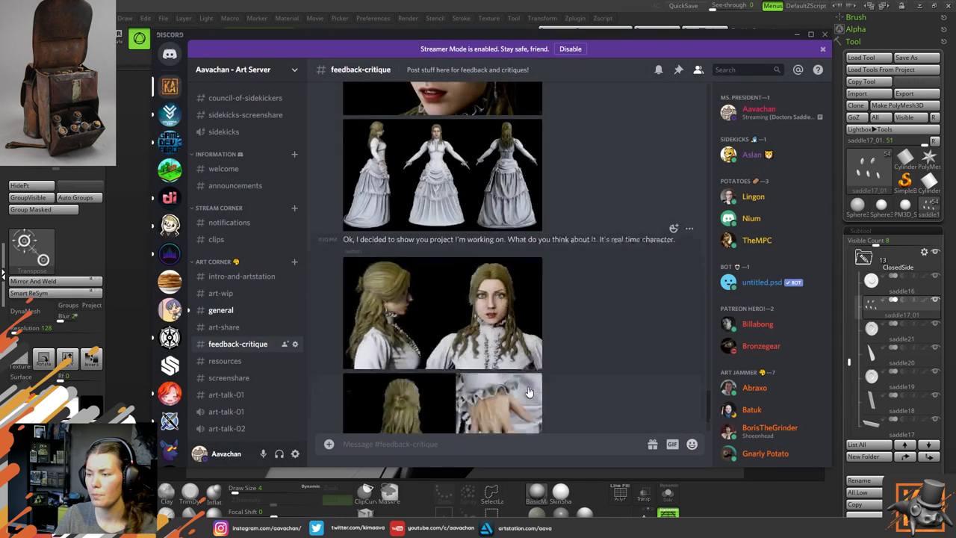
click(399, 383)
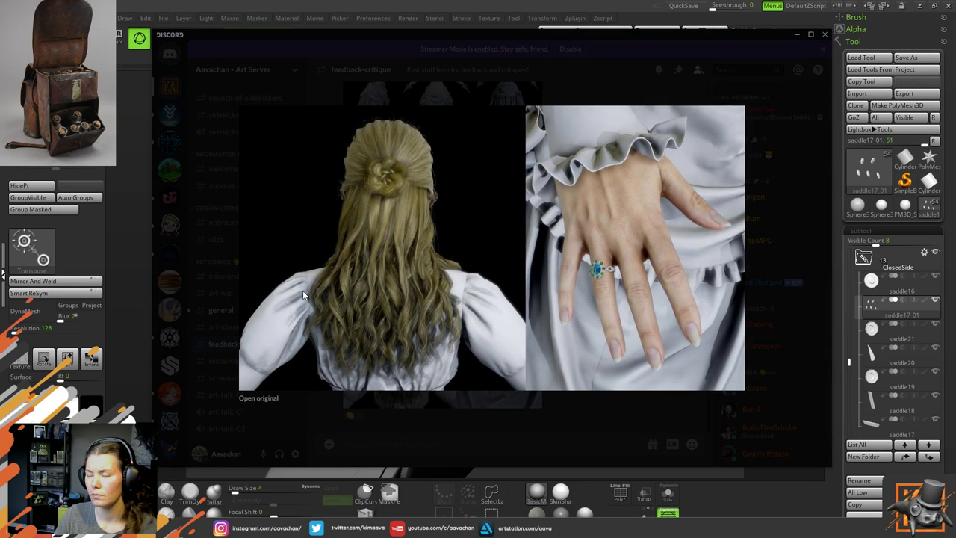
click(601, 410)
Examine the enlarged face close-up once more and look back through the remaining posted images
scroll(572, 377, up, 5)
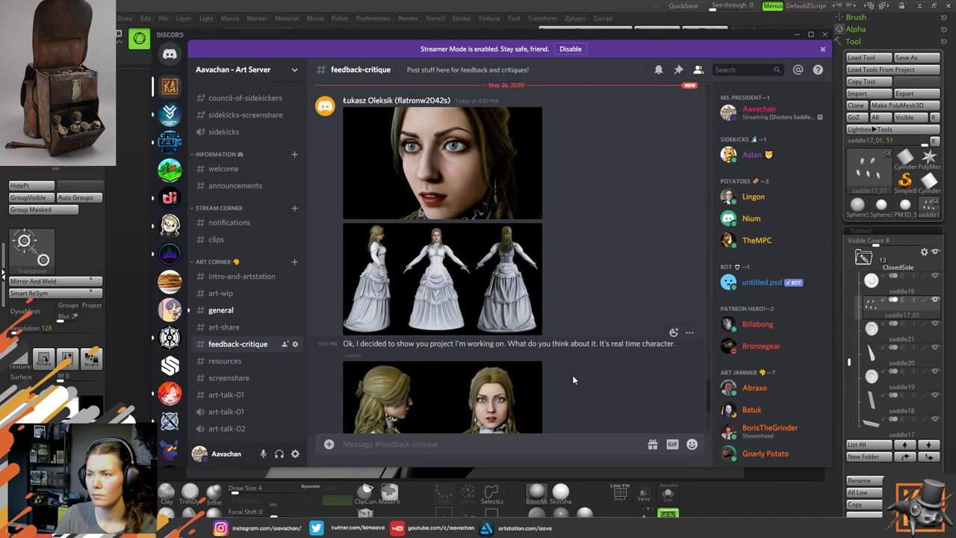
scroll(572, 380, up, 1)
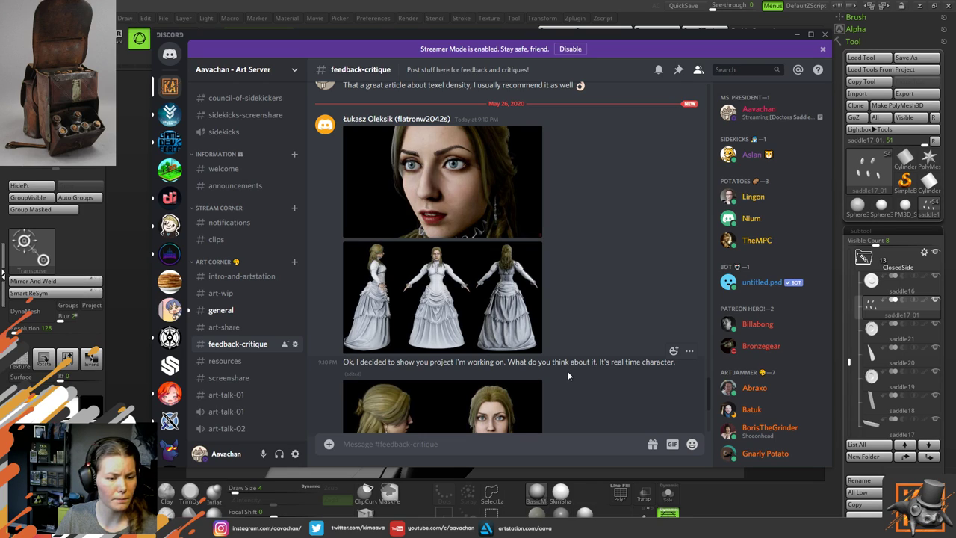
click(449, 217)
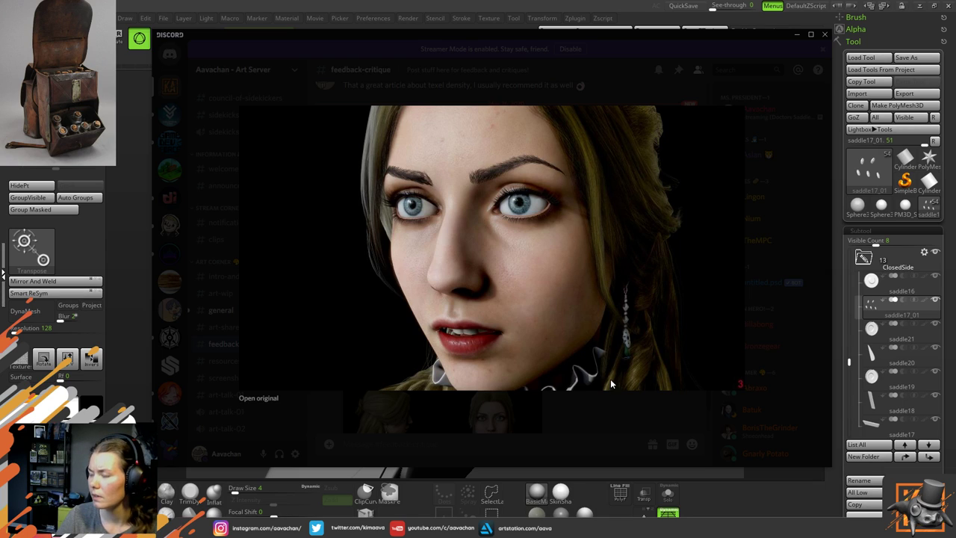
click(585, 412)
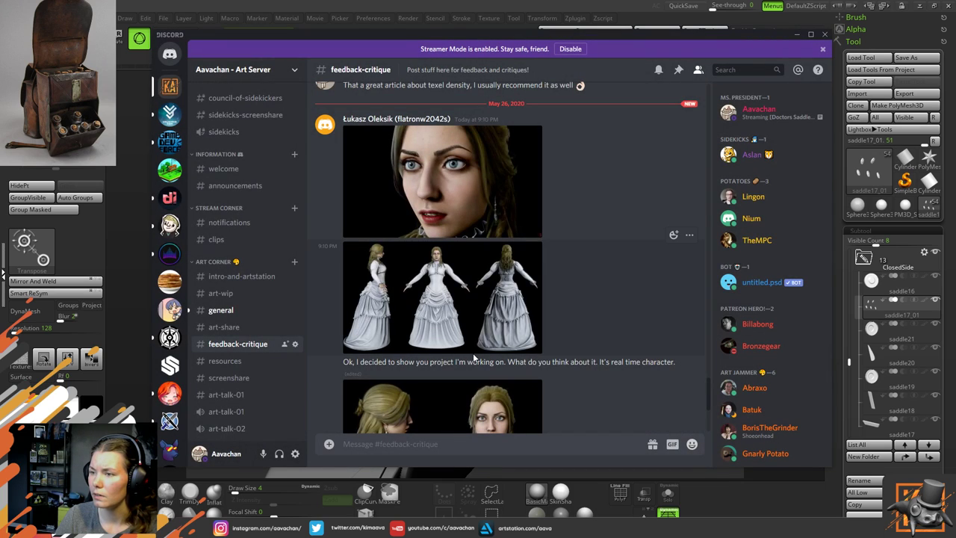
scroll(472, 356, down, 3)
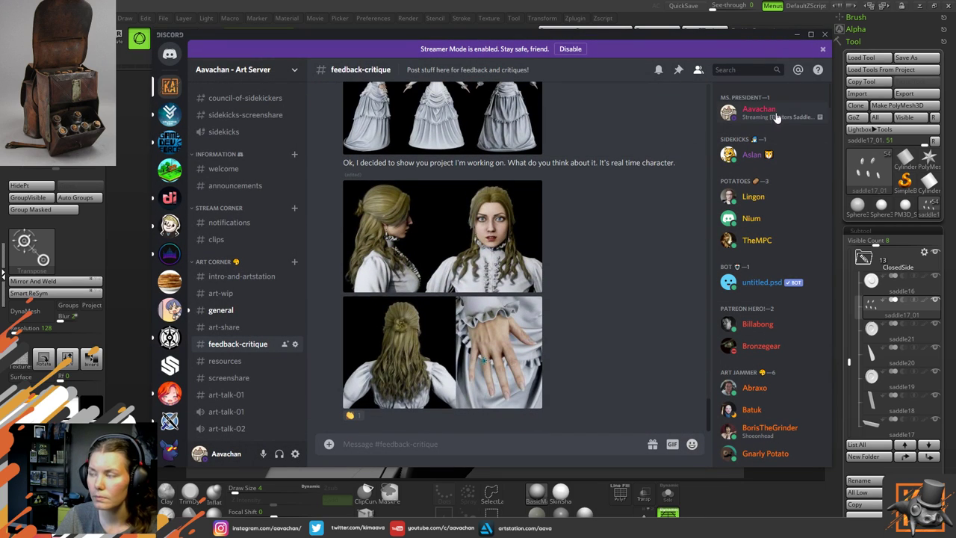
Return to ZBrush and make the leather flap subtool behind the inner rivets, toZbrush_top, active
click(796, 35)
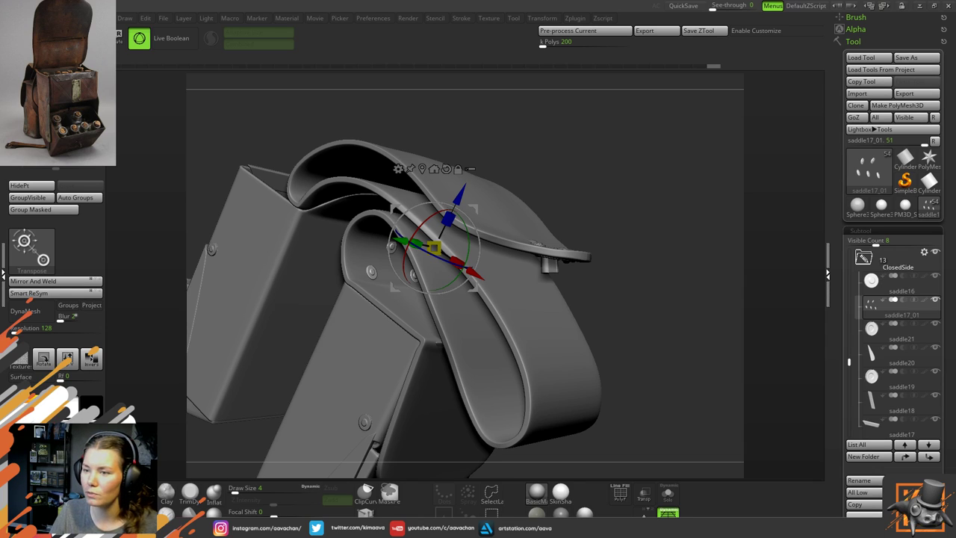
drag(596, 191, 632, 165)
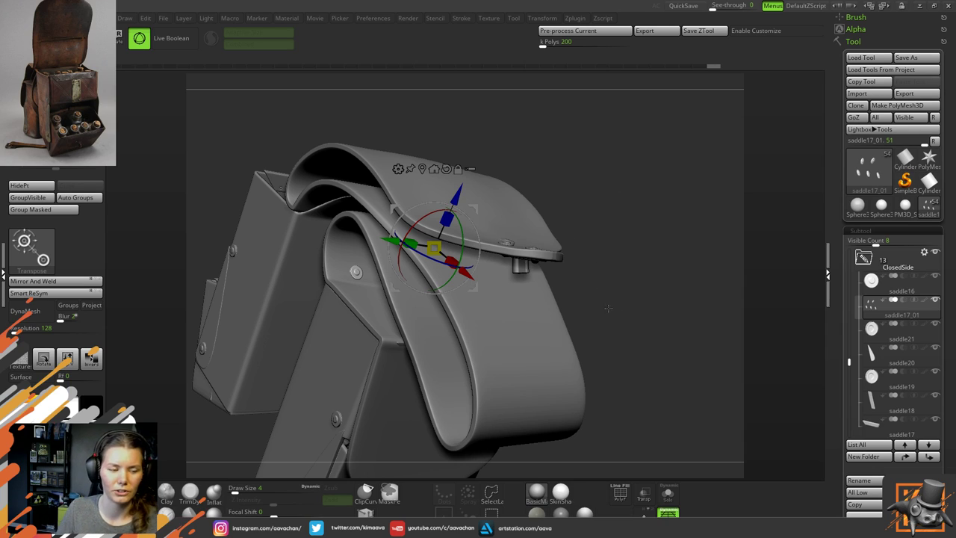
mouse_move(637, 348)
mouse_down()
mouse_move(628, 395)
mouse_move(614, 269)
mouse_move(629, 275)
mouse_move(623, 351)
mouse_up()
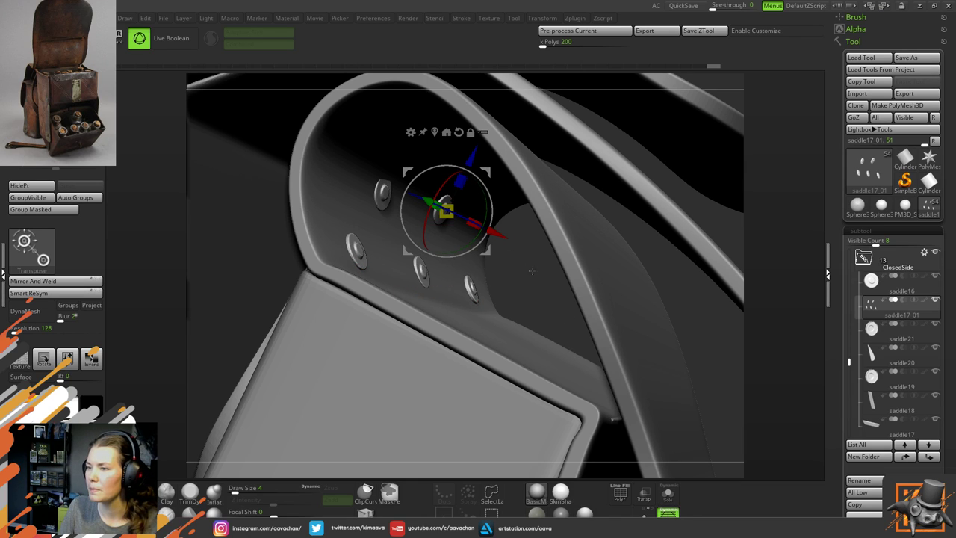
drag(494, 177, 430, 217)
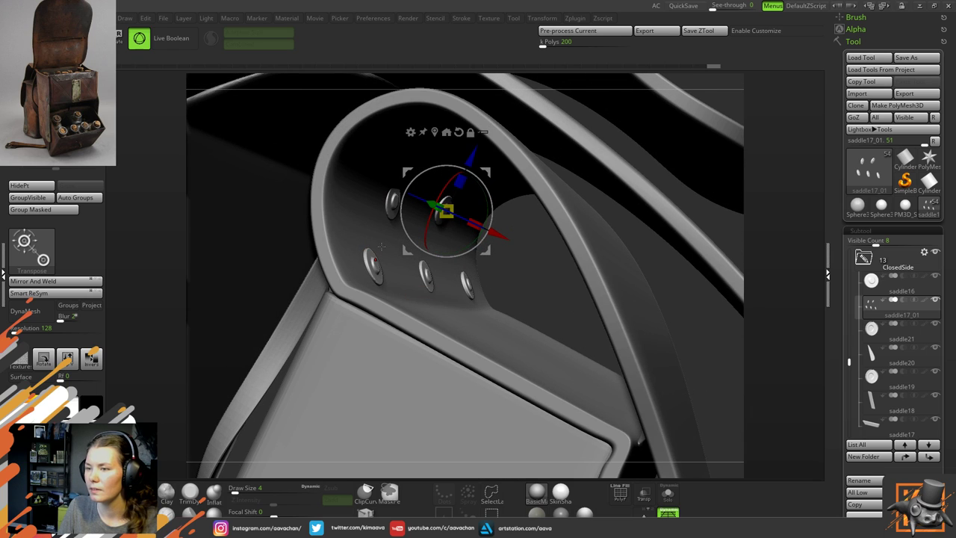
alt+click(385, 238)
Switch from the transform gizmo to draw mode and choose the Move brush for the flap
mouse_move(518, 253)
mouse_down()
mouse_move(470, 255)
mouse_move(517, 259)
mouse_move(490, 248)
mouse_up()
key(d)
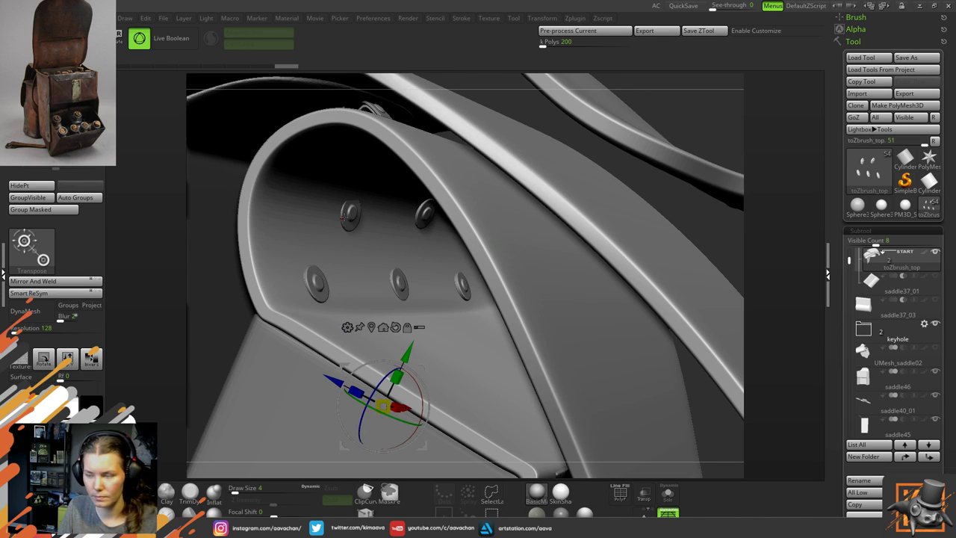
key(b)
click(342, 221)
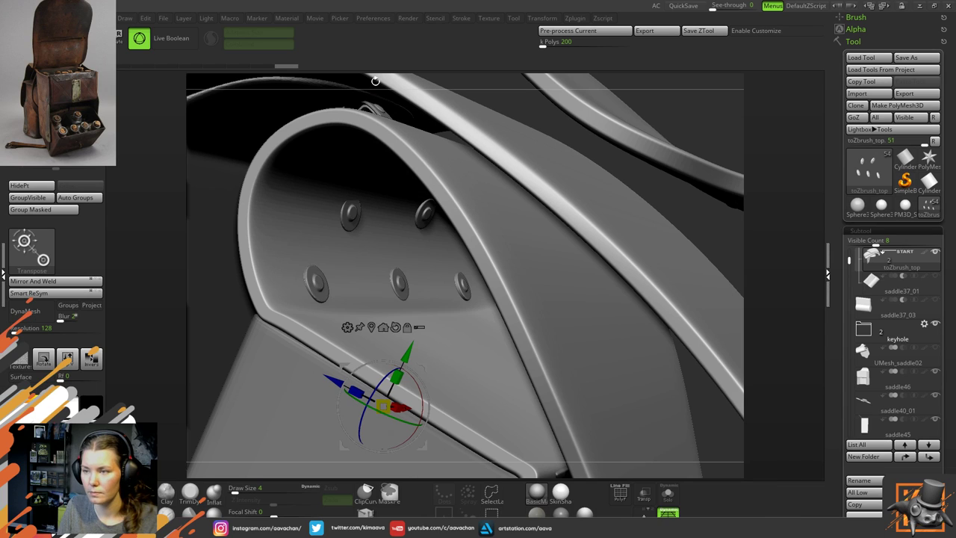
key(q)
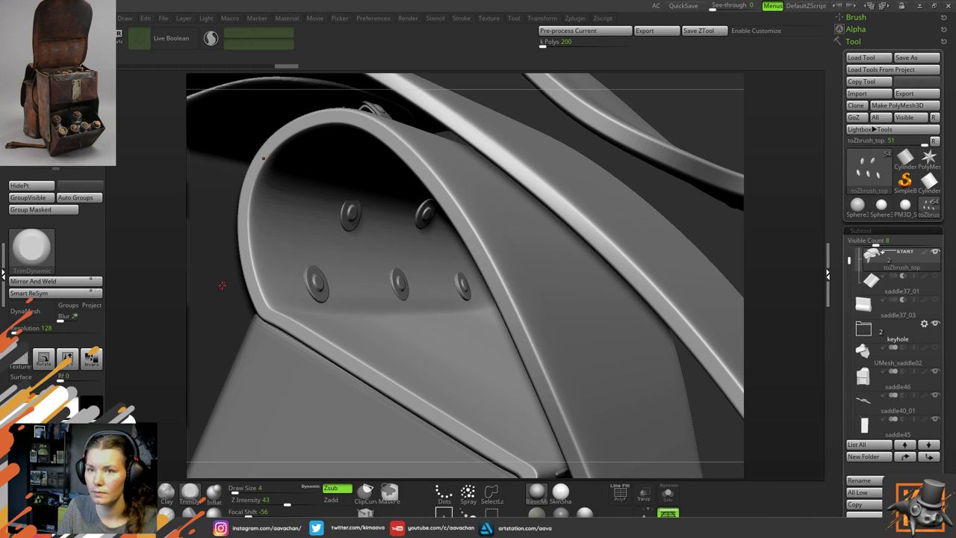
key(b)
key(m)
key(v)
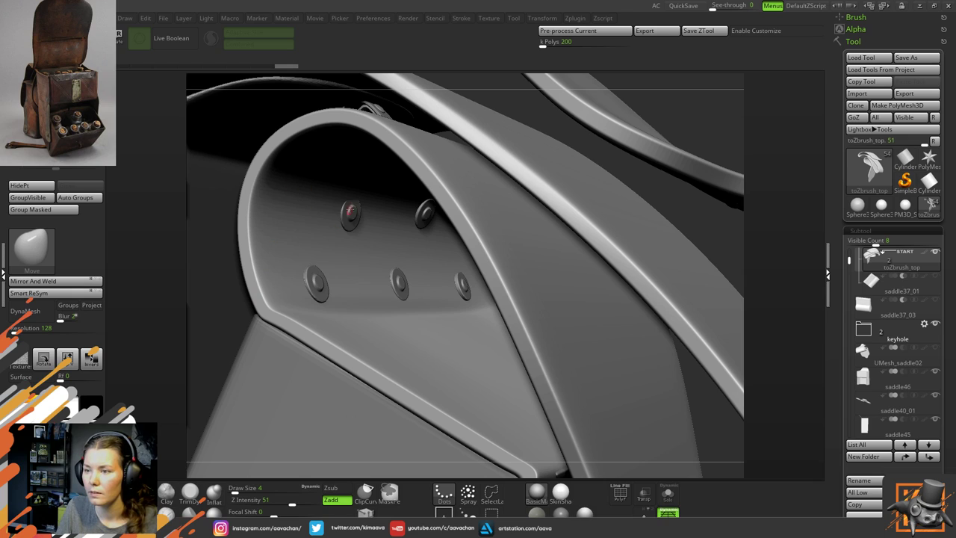
Set the draw size to 23 and nudge the inner flap surface around the rivets to meet them
key(space)
drag(351, 207, 356, 207)
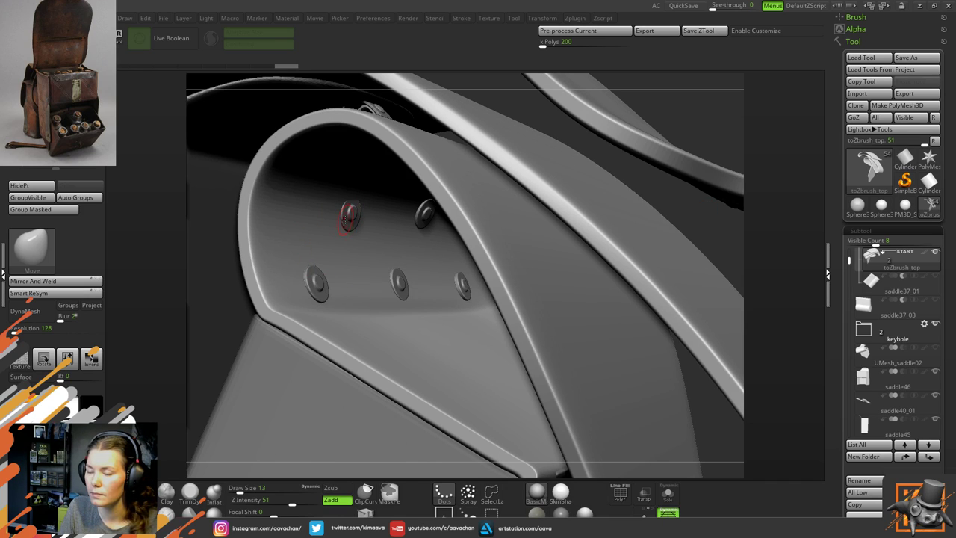
key(space)
drag(345, 219, 353, 214)
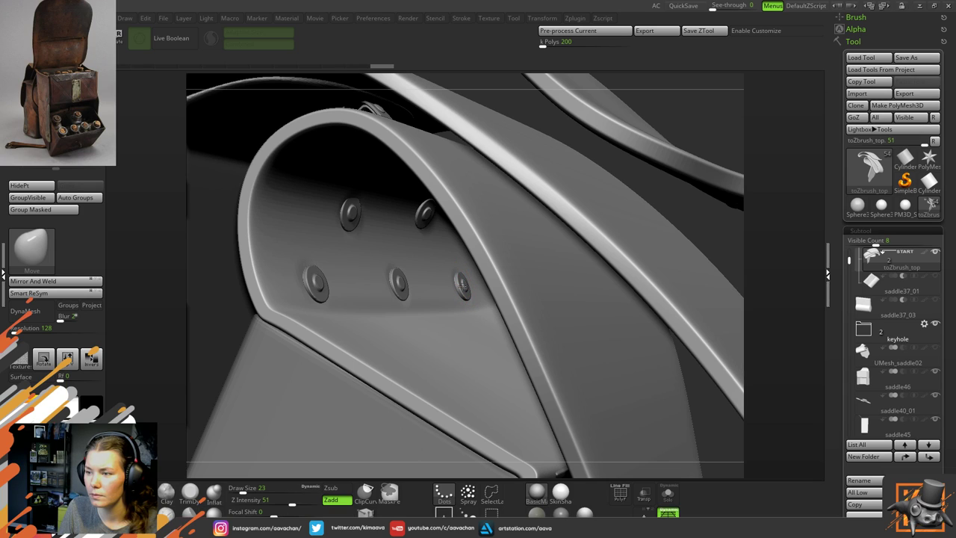
click(424, 215)
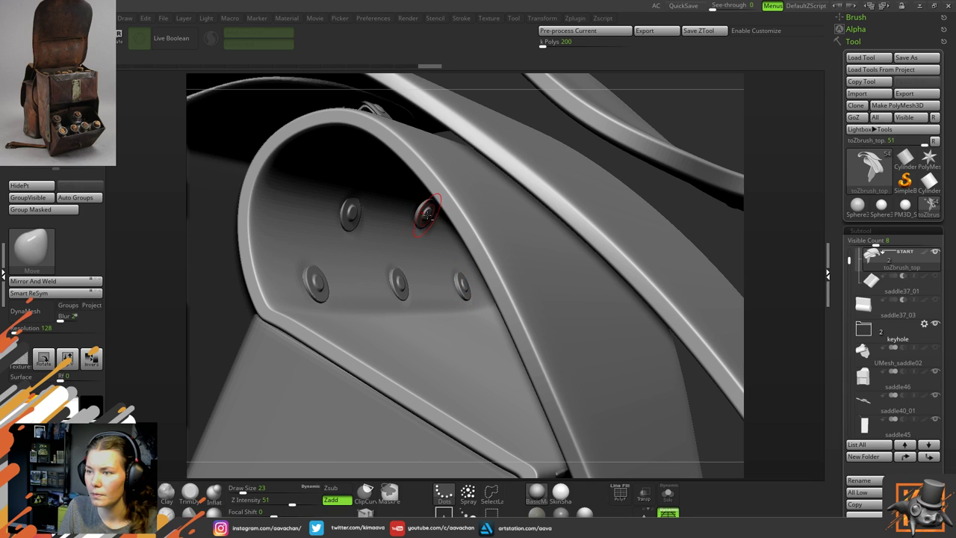
click(350, 216)
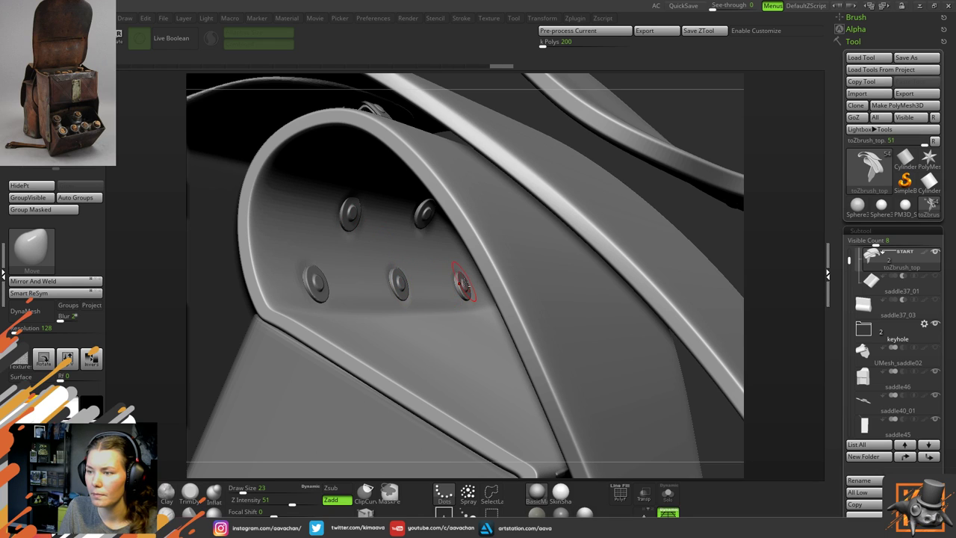
click(304, 295)
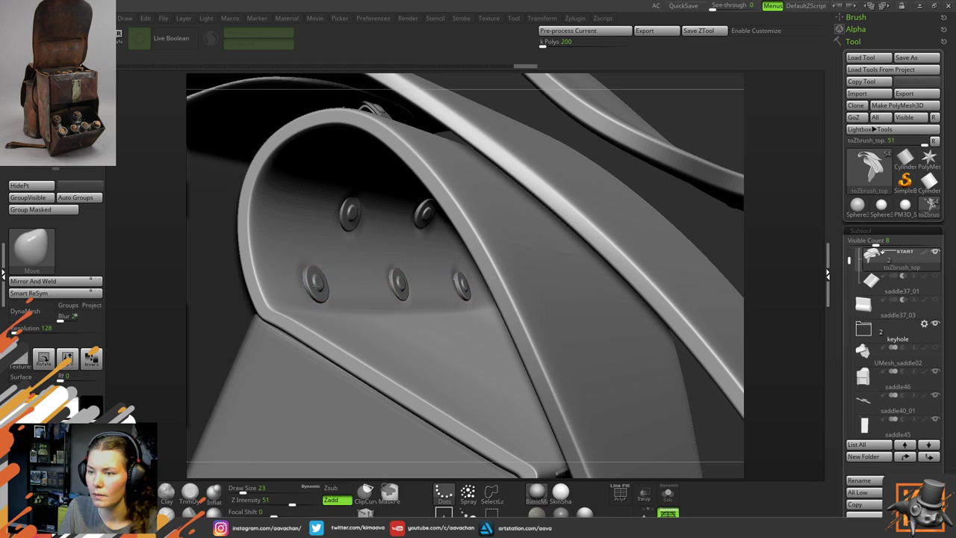
ctrl+right_drag(422, 289, 341, 162)
right_drag(554, 301, 483, 222)
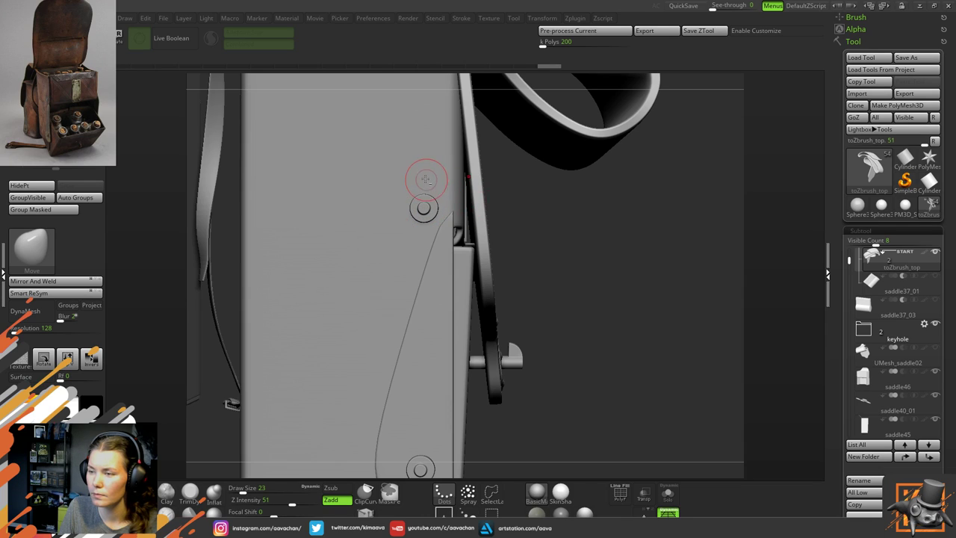
Make the bag body subtool, saddle46, active and nudge its leather around the side rivets with the Move brush
alt+click(423, 207)
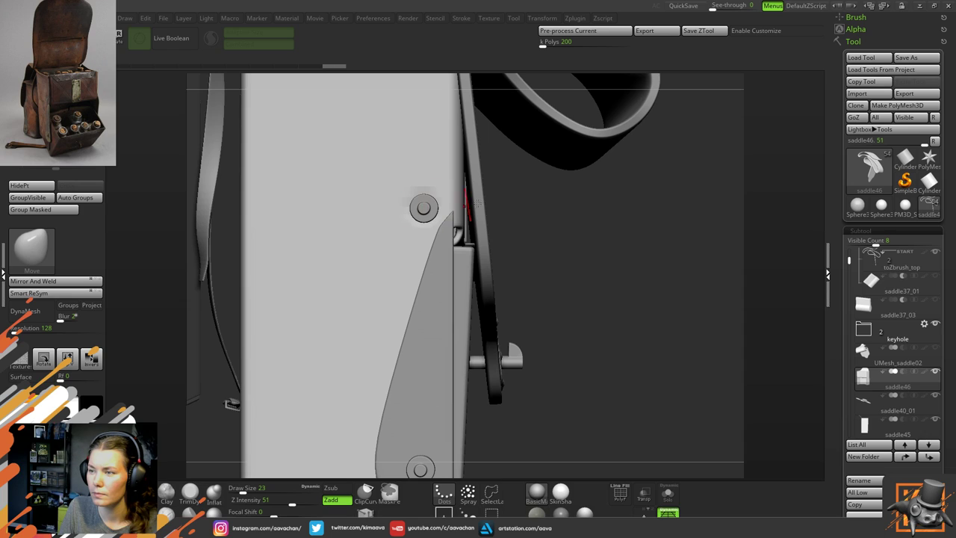
right_drag(477, 203, 540, 204)
key(ctrl+z)
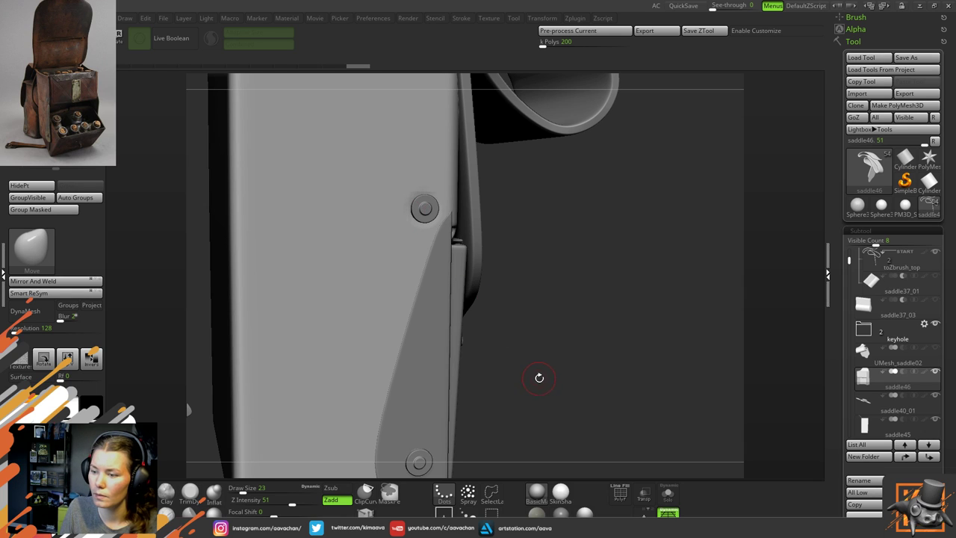
drag(538, 380, 498, 314)
drag(329, 314, 339, 288)
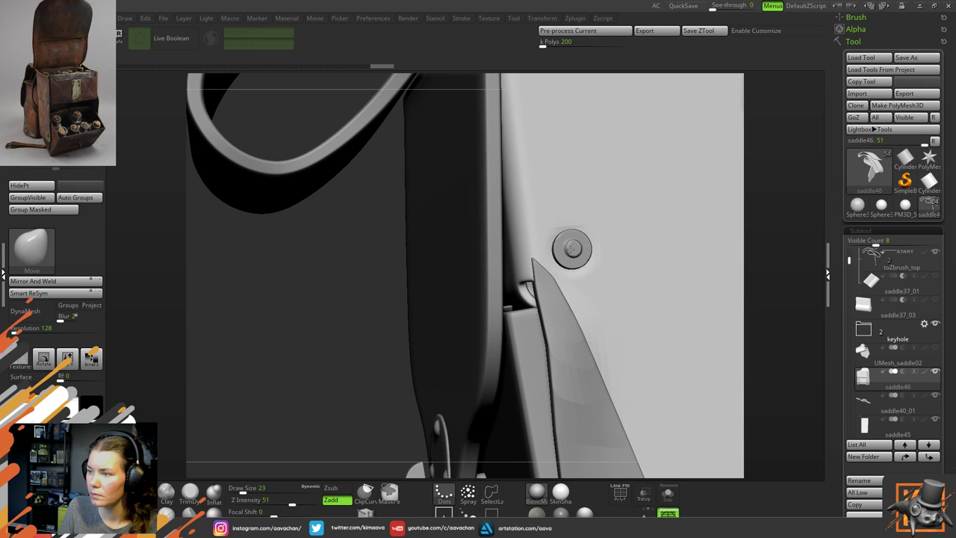
ctrl+right_drag(573, 251, 622, 89)
drag(378, 306, 487, 230)
ctrl+right_drag(487, 230, 515, 366)
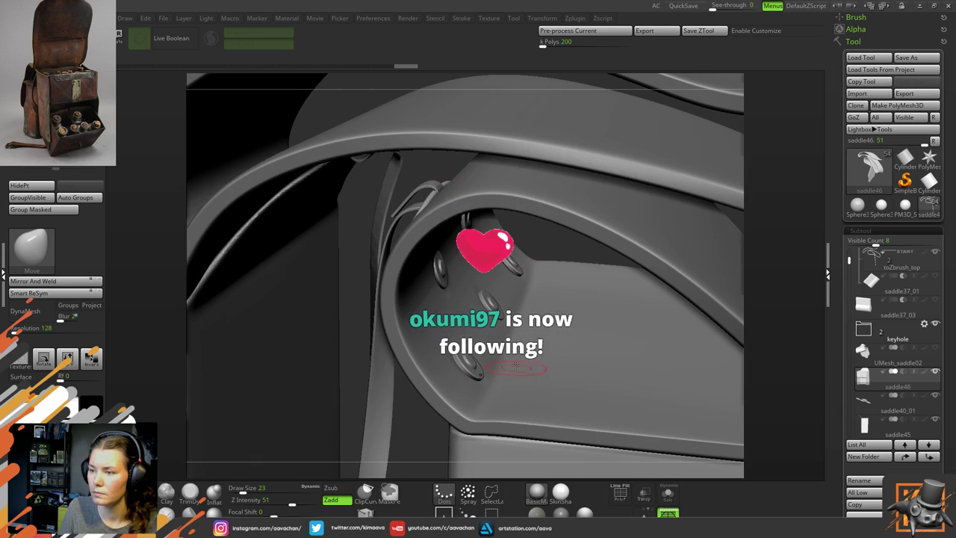
Make the inner flap rivets, saddle17_01, active, isolate them in Solo mode and set the draw size to 14
alt+click(488, 231)
right_drag(540, 239, 539, 283)
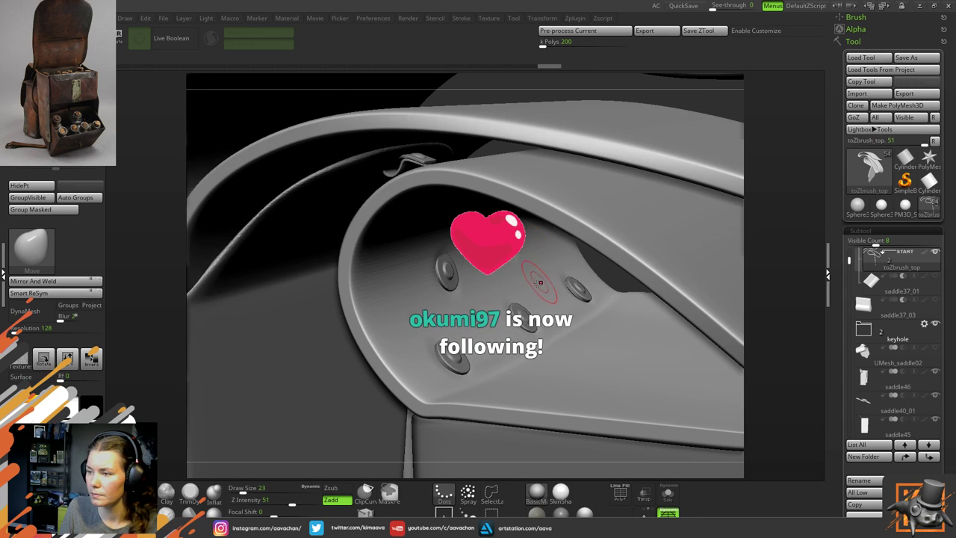
alt+click(448, 274)
click(668, 493)
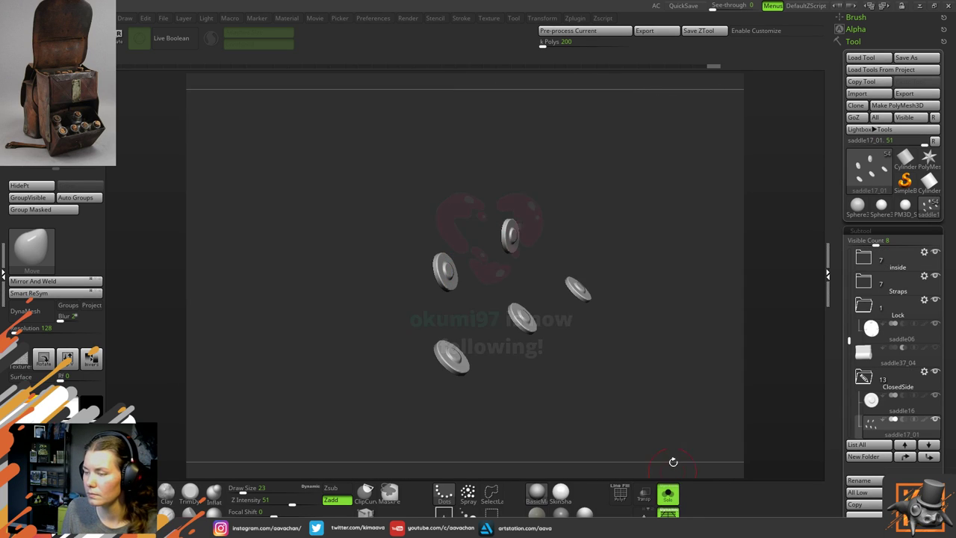
right_drag(691, 299, 508, 358)
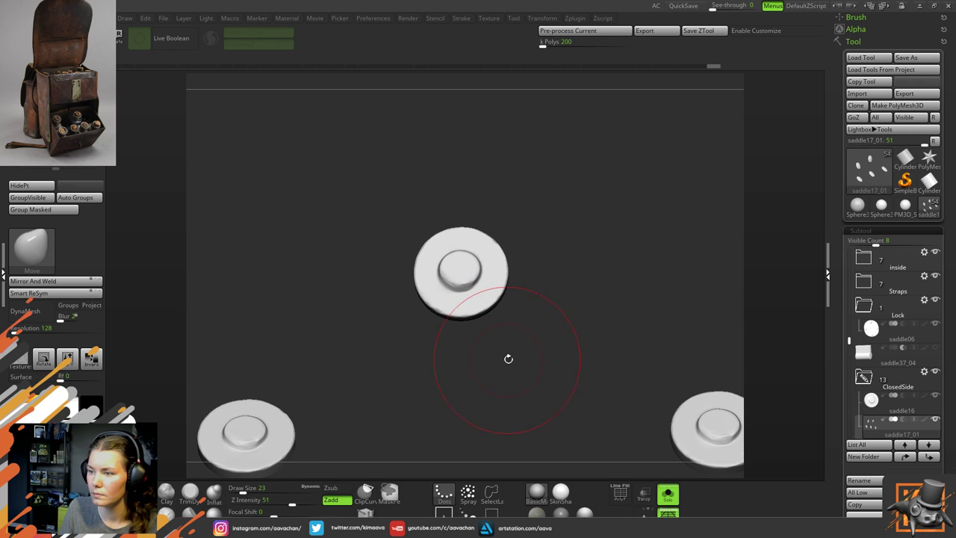
drag(507, 358, 458, 274)
key(space)
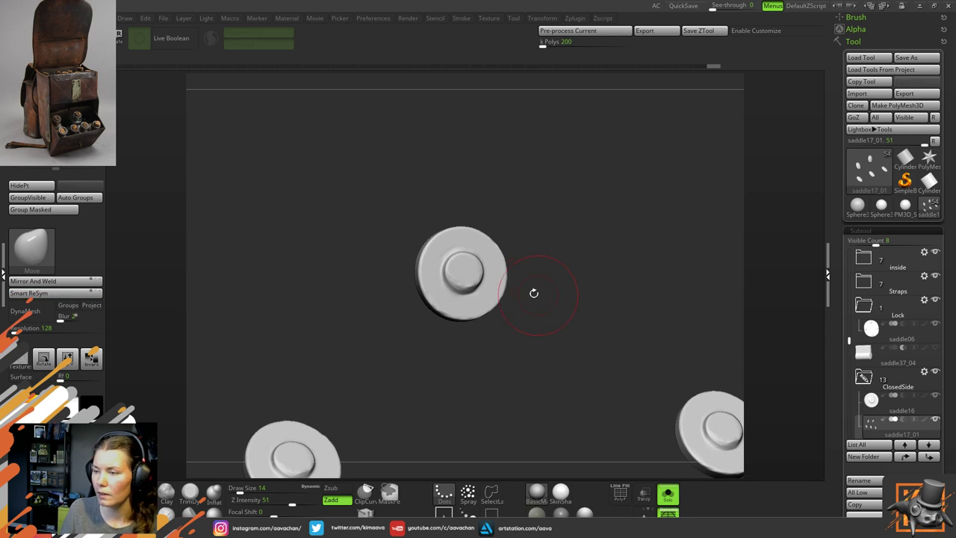
Show the whole bag again, set the draw size to 20 and nudge the upper inner rivet's raised centre into place
click(667, 494)
click(667, 494)
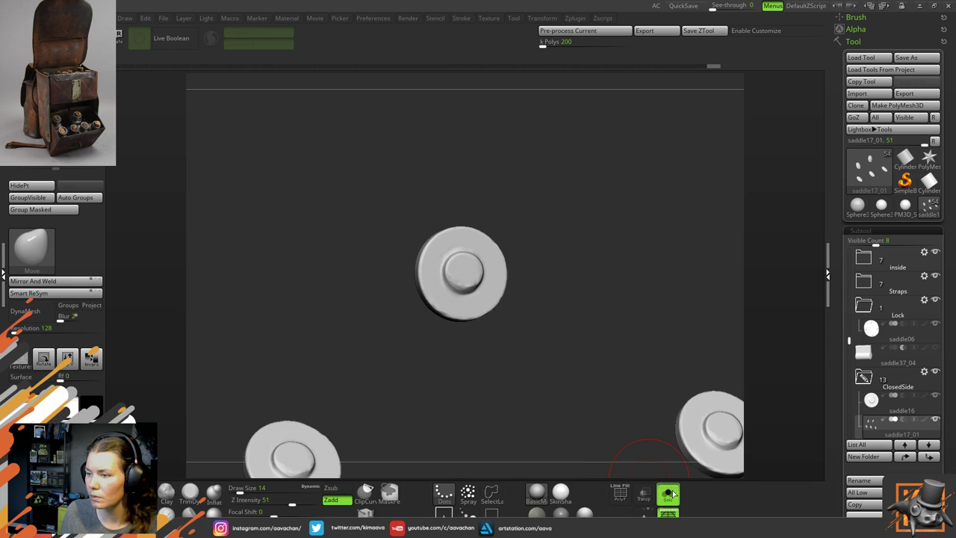
click(668, 493)
drag(762, 418, 702, 362)
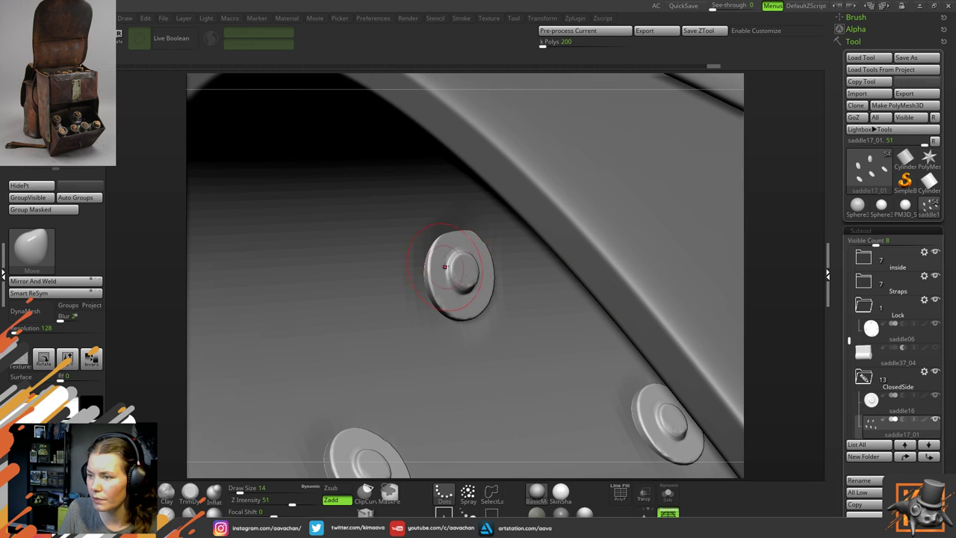
key(space)
drag(459, 273, 466, 273)
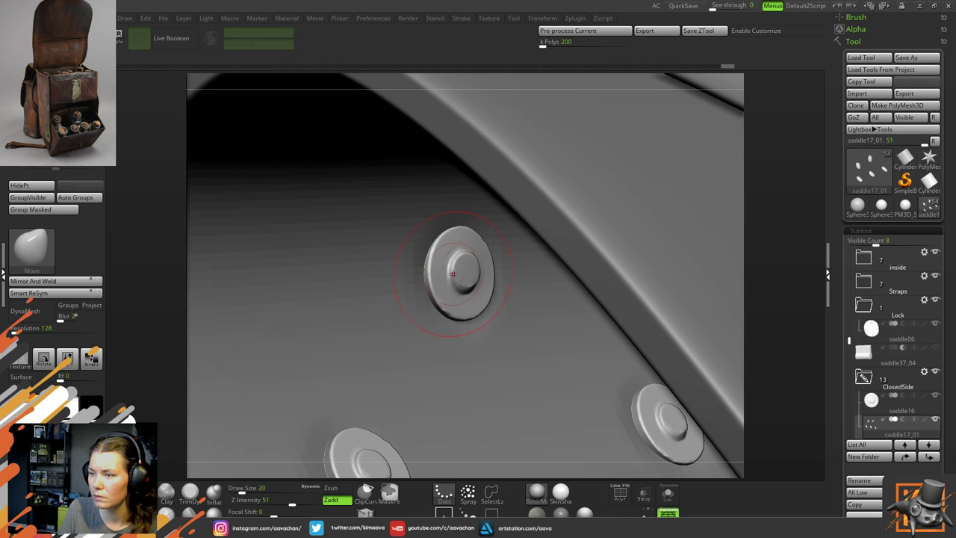
mouse_move(453, 274)
mouse_down()
mouse_move(455, 287)
mouse_move(466, 273)
mouse_up()
key(ctrl+z)
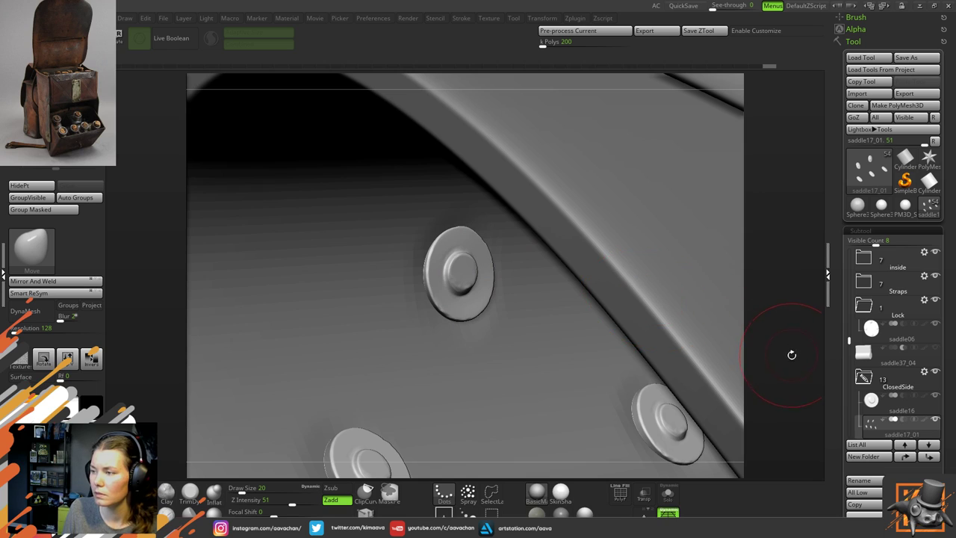
drag(791, 355, 793, 313)
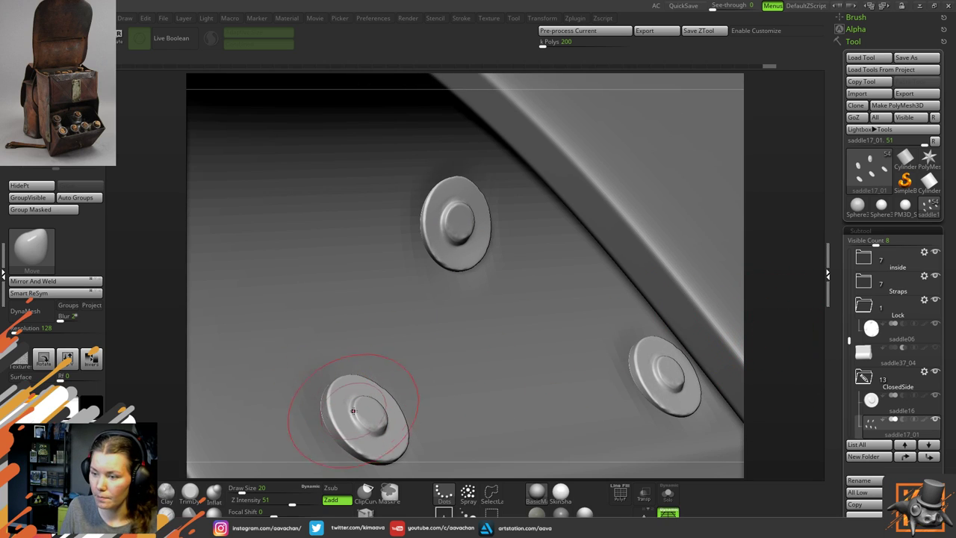
Nudge the raised centre of the lower inner rivet with the Move brush, undo the latest strokes and nudge it again
drag(345, 420, 347, 419)
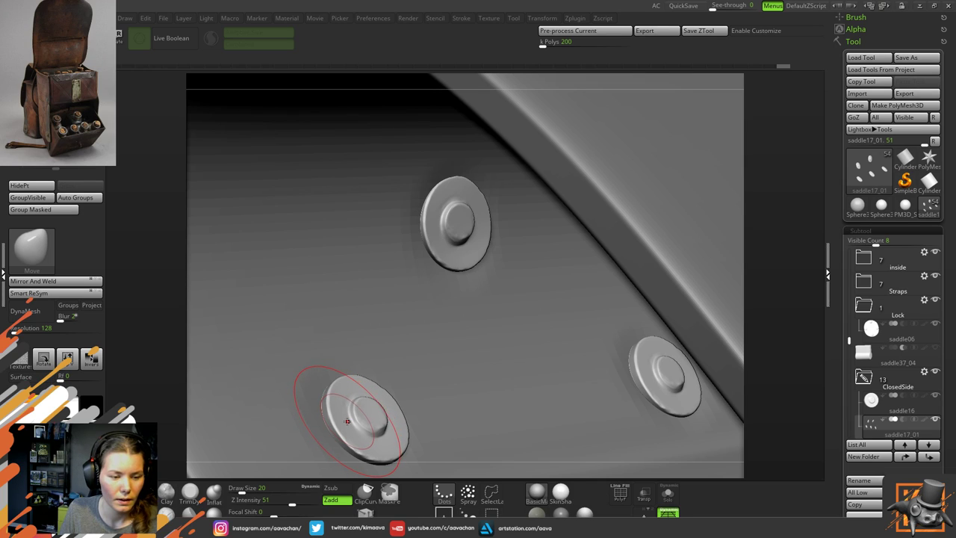
key(ctrl+z)
key(ctrl+z)
key(ctrl+z)
key(ctrl+z)
key(ctrl+z)
key(ctrl+z)
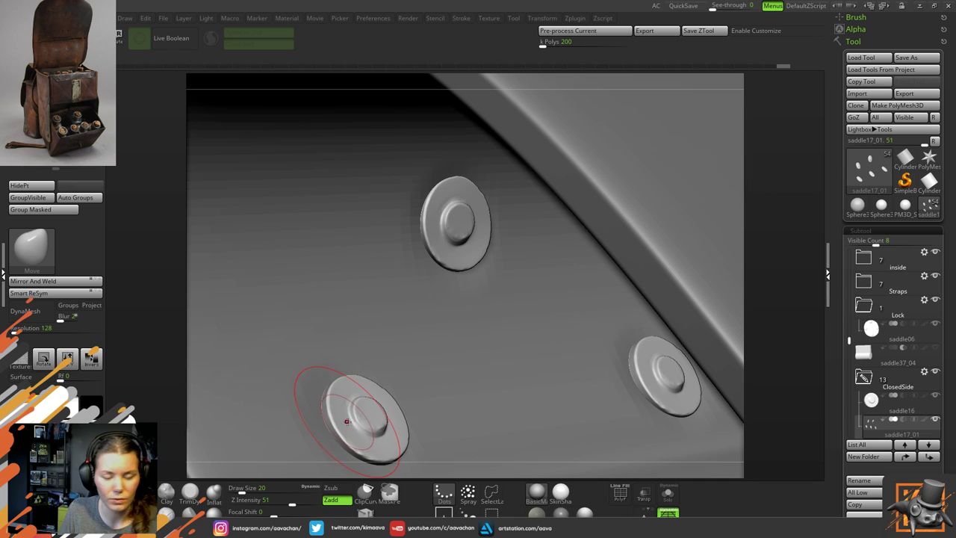
drag(338, 415, 392, 418)
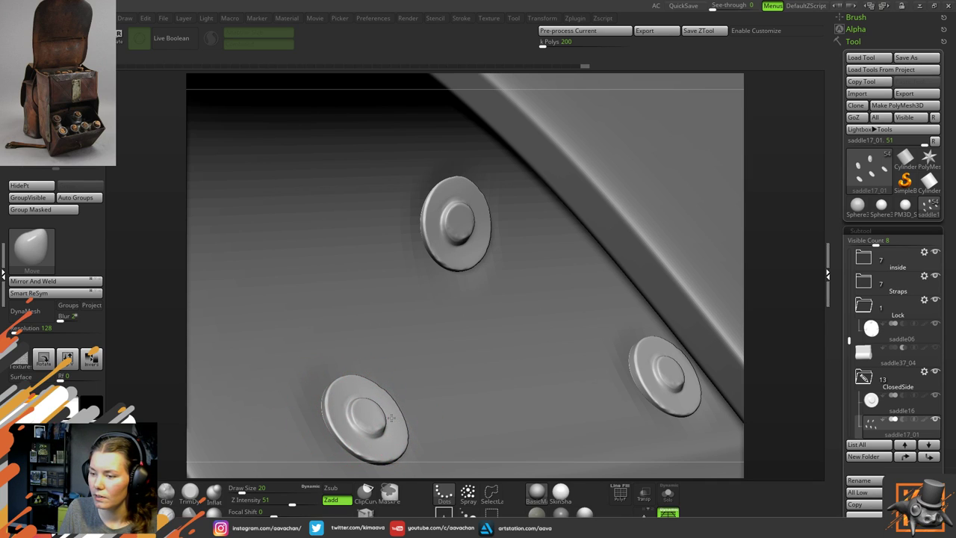
Redo the undone Move brush adjustments on the inner flap rivets
key(ctrl+shift+z)
key(ctrl+shift+z)
key(ctrl+shift+z)
key(ctrl+shift+z)
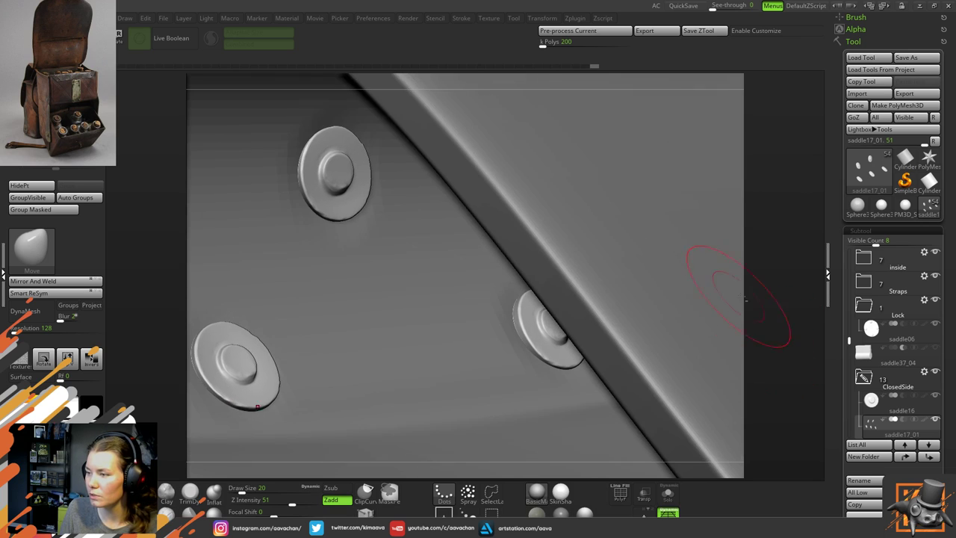
drag(764, 290, 821, 283)
key(ctrl+shift+z)
key(ctrl+shift+z)
key(ctrl+shift+z)
key(ctrl+shift+z)
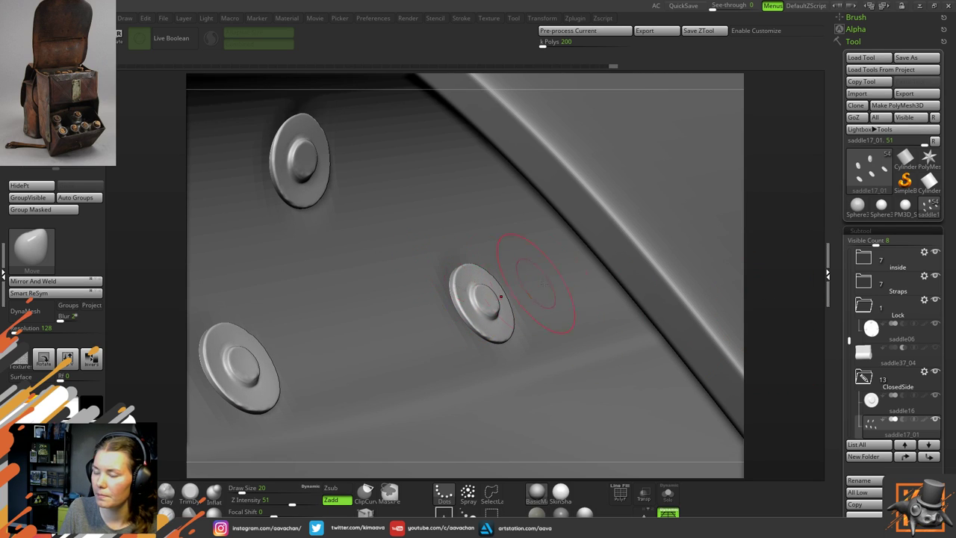
From the opposite side of the folded flap, nudge the raised centres of the upper rivet and the rivet nearest the fold's edge
alt+drag(769, 291, 682, 249)
drag(781, 270, 739, 283)
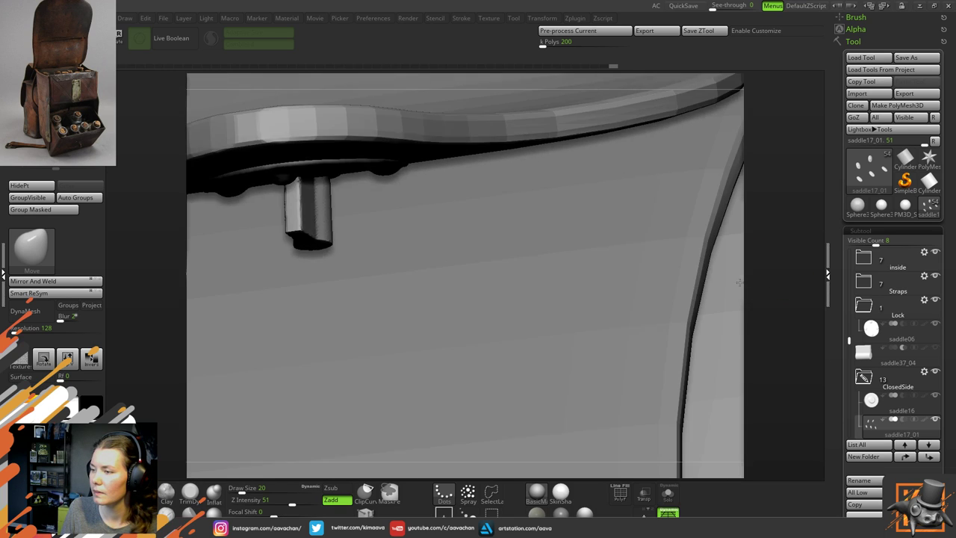
mouse_move(740, 282)
right_down()
mouse_move(695, 269)
mouse_move(664, 283)
mouse_move(676, 306)
right_up()
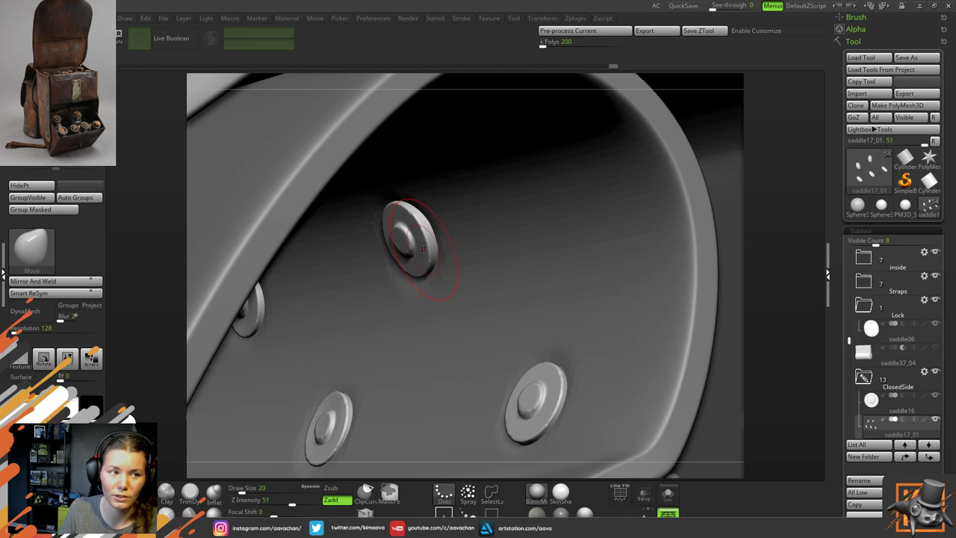
mouse_move(411, 238)
mouse_down()
mouse_move(430, 232)
mouse_move(410, 239)
mouse_up()
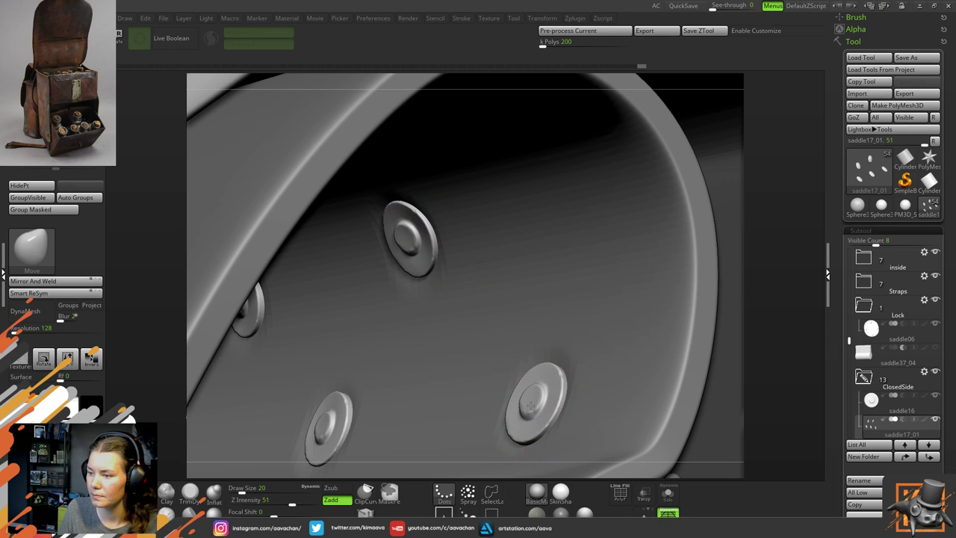
mouse_move(530, 405)
mouse_down()
mouse_move(517, 400)
mouse_move(533, 400)
mouse_up()
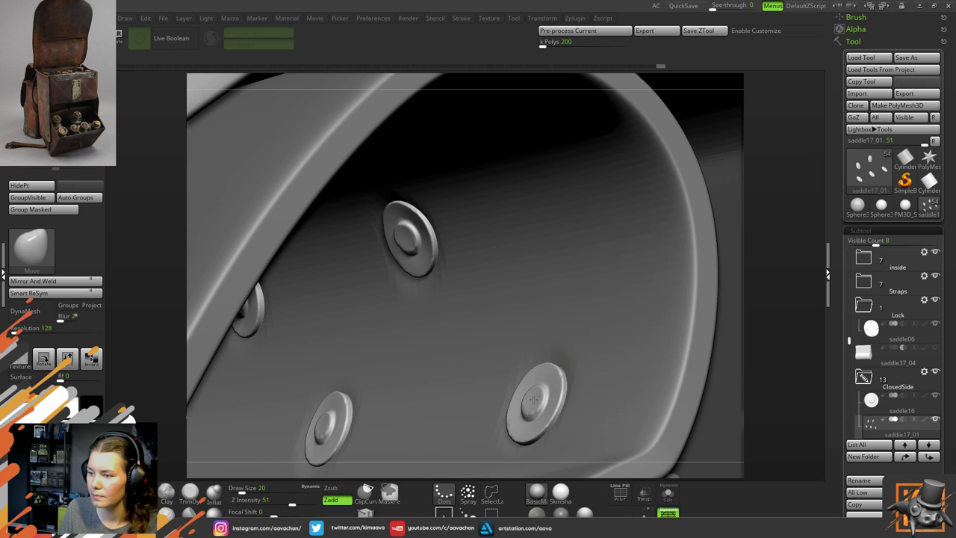
Isolate the rivets in Solo mode, set the draw size to 13 and shift the lower rivet's raised centre toward its disc's middle
click(667, 492)
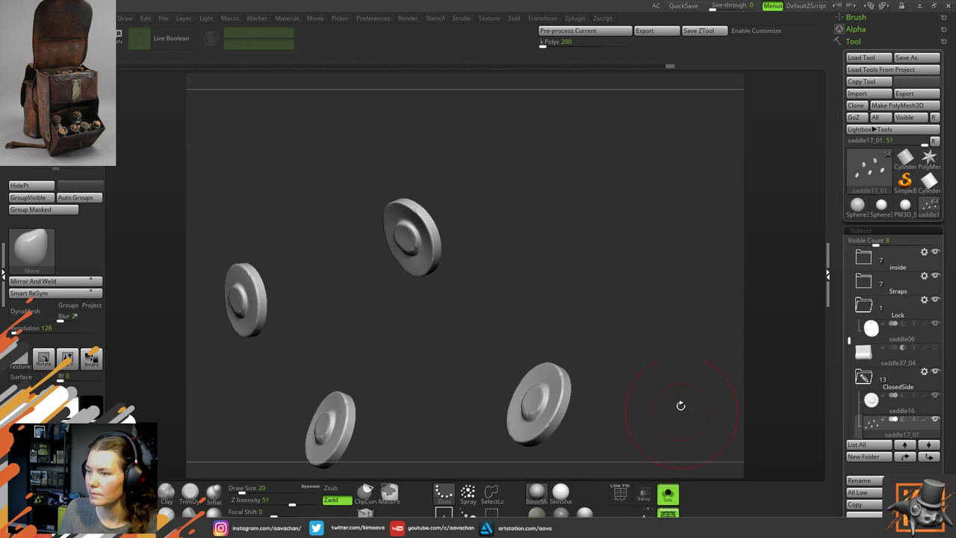
drag(542, 274, 561, 268)
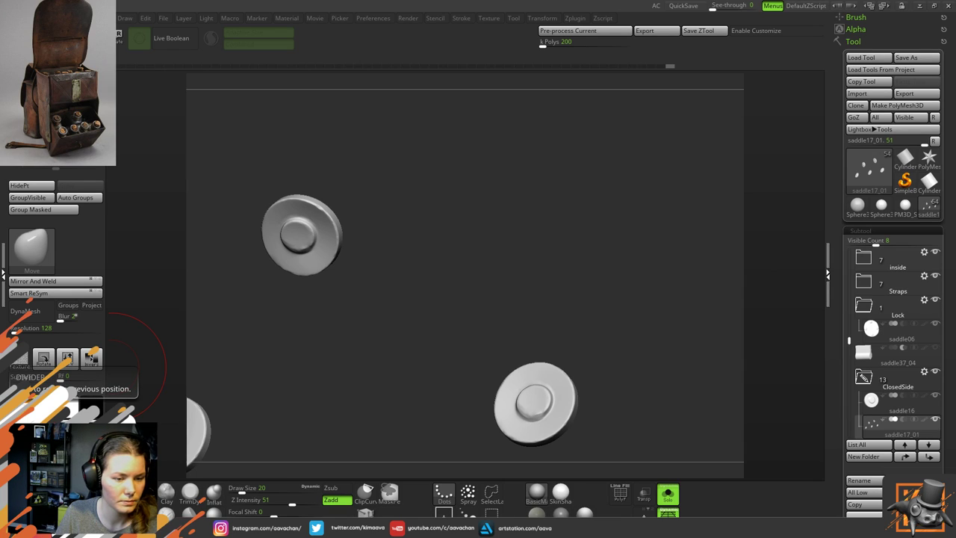
drag(313, 280, 404, 295)
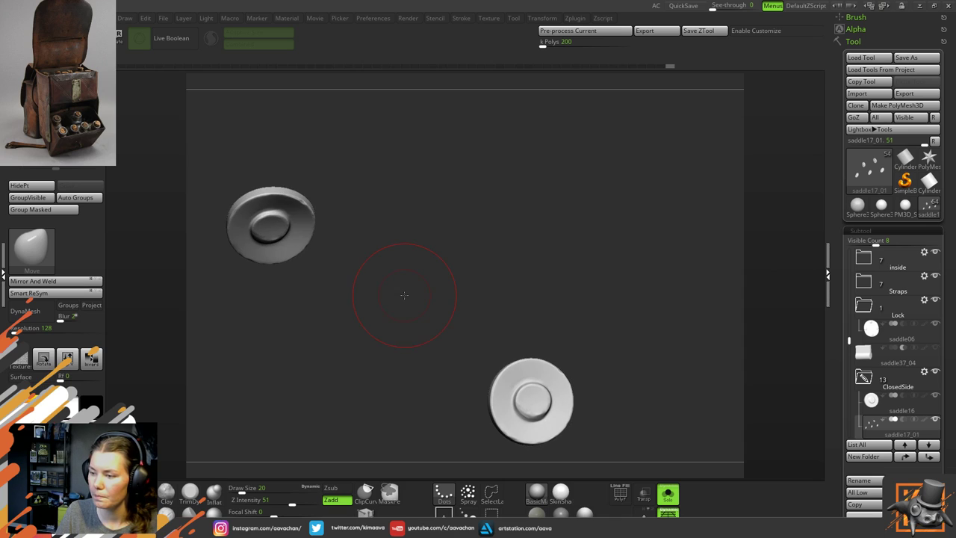
key(space)
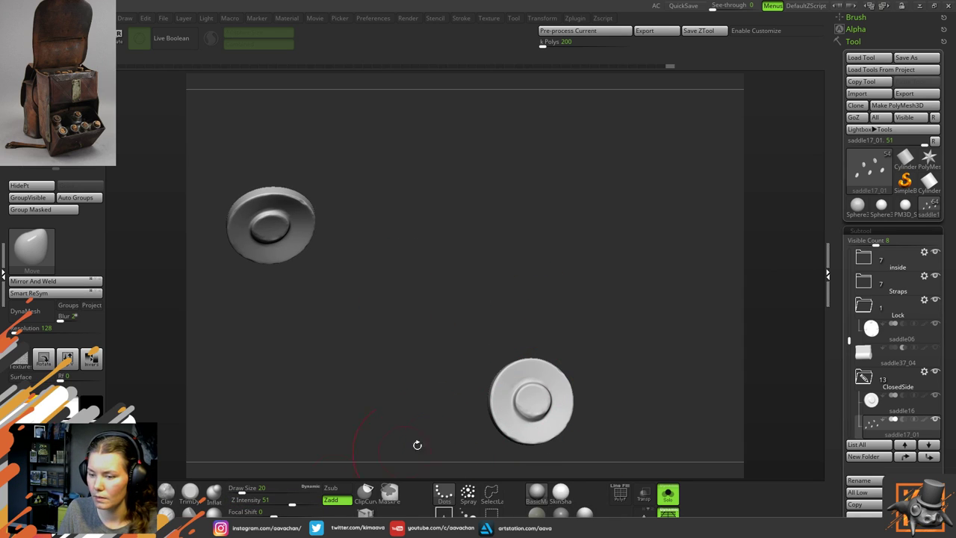
key(space)
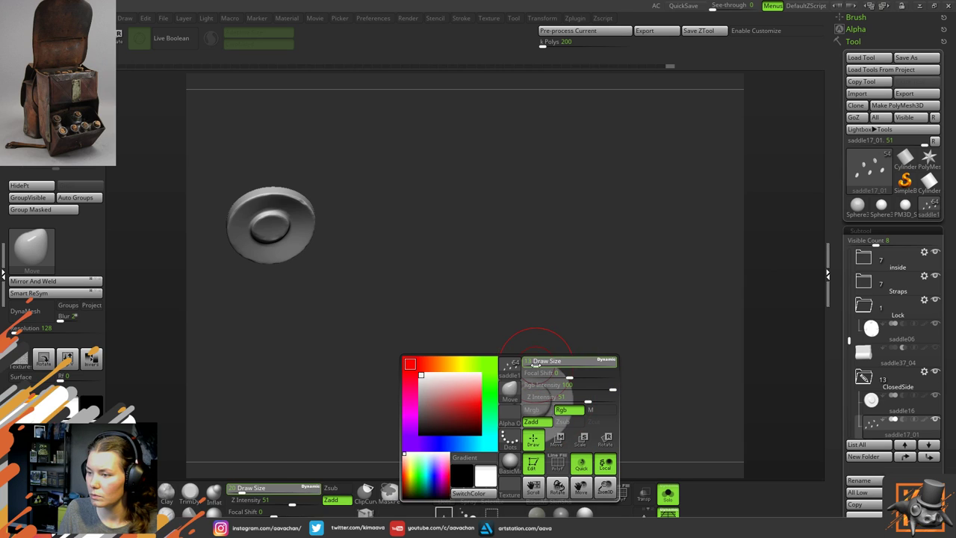
drag(536, 364, 537, 365)
drag(526, 402, 544, 399)
Centre the raised caps of the two neighbouring rivets on their discs with short Move brush strokes
mouse_move(324, 366)
mouse_down()
mouse_move(439, 371)
mouse_move(432, 365)
mouse_up()
mouse_move(354, 397)
mouse_down()
mouse_move(442, 356)
mouse_move(391, 311)
mouse_move(469, 291)
mouse_move(423, 280)
mouse_up()
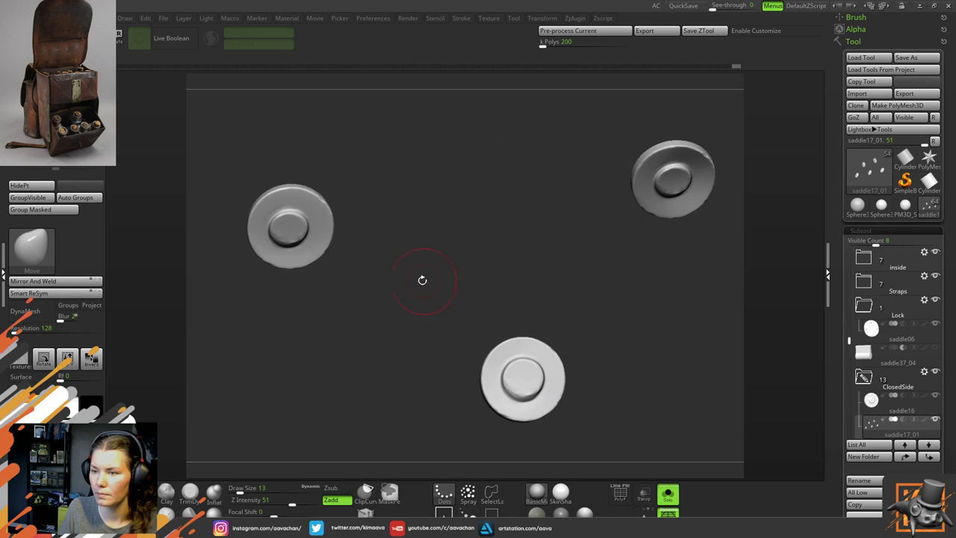
mouse_move(287, 214)
mouse_down()
mouse_move(294, 208)
mouse_move(288, 231)
mouse_move(302, 217)
mouse_move(280, 222)
mouse_move(301, 233)
mouse_up()
alt+drag(356, 383, 551, 284)
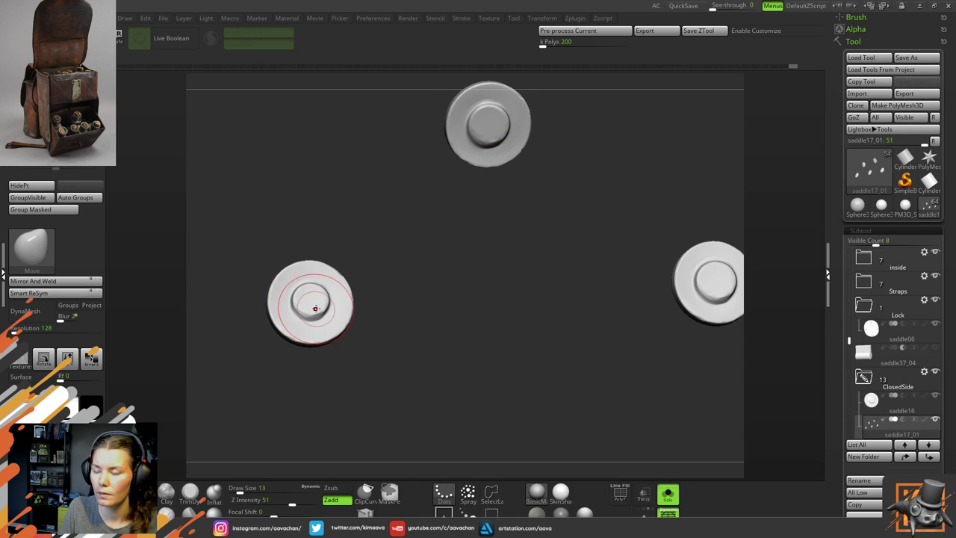
drag(316, 309, 321, 304)
mouse_move(321, 299)
mouse_down()
mouse_move(306, 291)
mouse_move(318, 297)
mouse_move(306, 310)
mouse_move(311, 303)
mouse_up()
Turn off Solo mode to show the whole bag around the rivets and set the draw size to 18
key(space)
drag(425, 317, 455, 276)
alt+drag(533, 276, 434, 200)
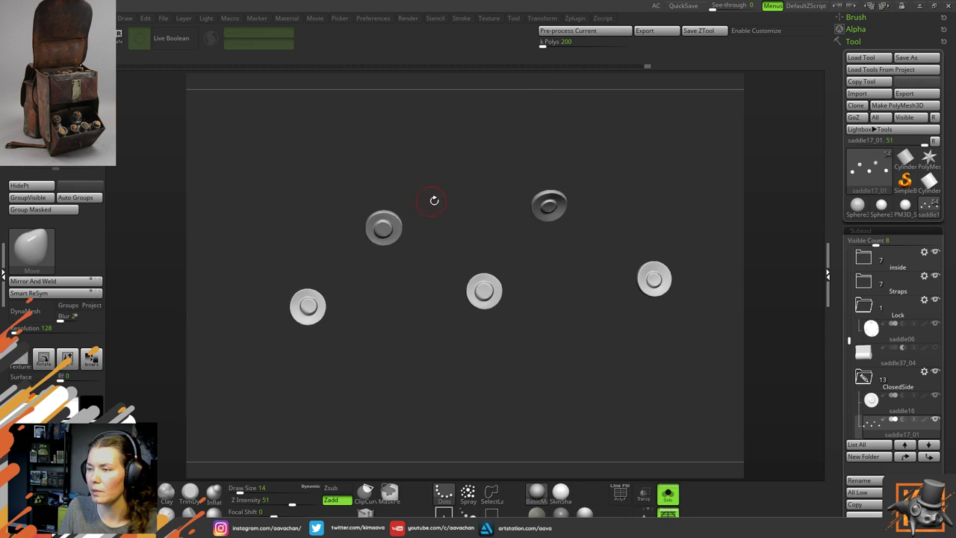
mouse_move(475, 238)
mouse_down()
mouse_move(458, 222)
mouse_move(463, 214)
mouse_move(468, 229)
mouse_move(452, 239)
mouse_up()
alt+drag(286, 261, 373, 288)
click(668, 493)
ctrl+right_drag(623, 394, 634, 277)
drag(793, 283, 549, 320)
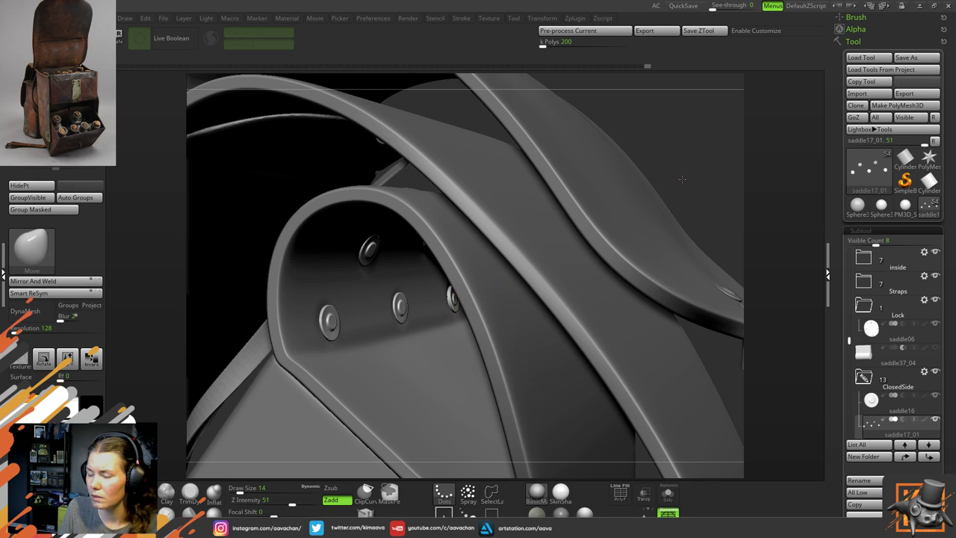
drag(682, 179, 673, 183)
key(space)
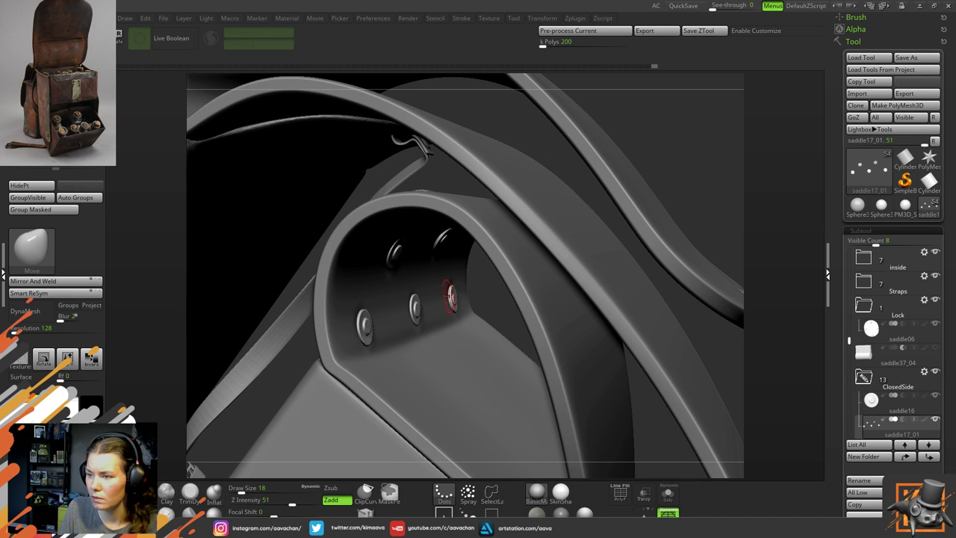
Mask every inner rivet except the far one in the lower row and centre the transform gizmo on that unmasked rivet
key(ctrl)
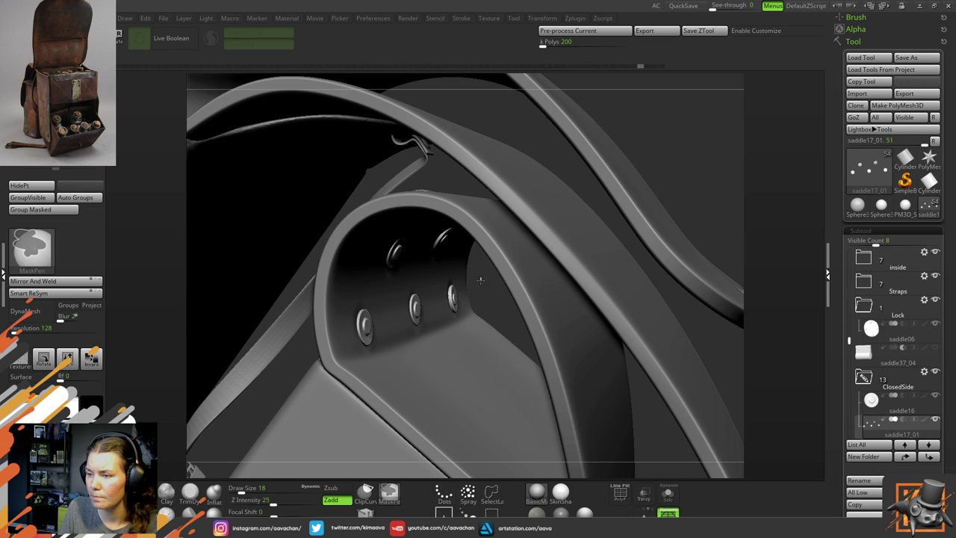
ctrl+drag(480, 279, 437, 323)
ctrl+click(486, 296)
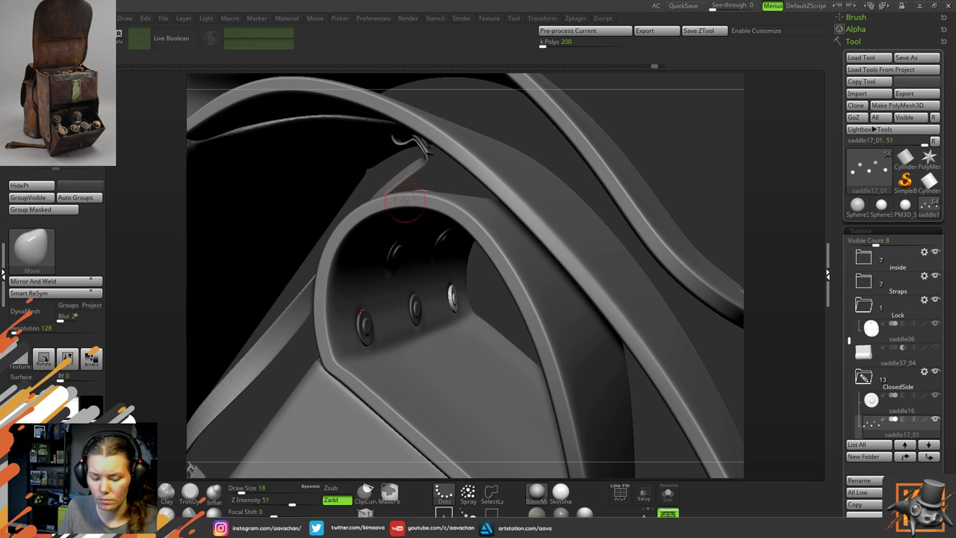
key(w)
click(433, 159)
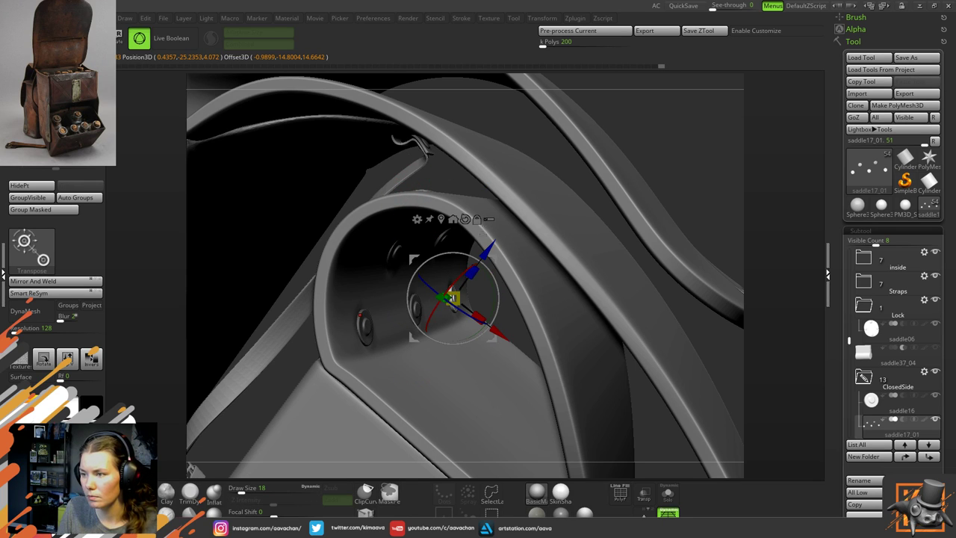
Adjust the orientation of the unmasked far rivet with the transform gizmo and clear the mask from the other rivets
mouse_move(494, 294)
mouse_down()
mouse_move(483, 259)
mouse_move(490, 273)
mouse_move(462, 295)
mouse_move(507, 292)
mouse_up()
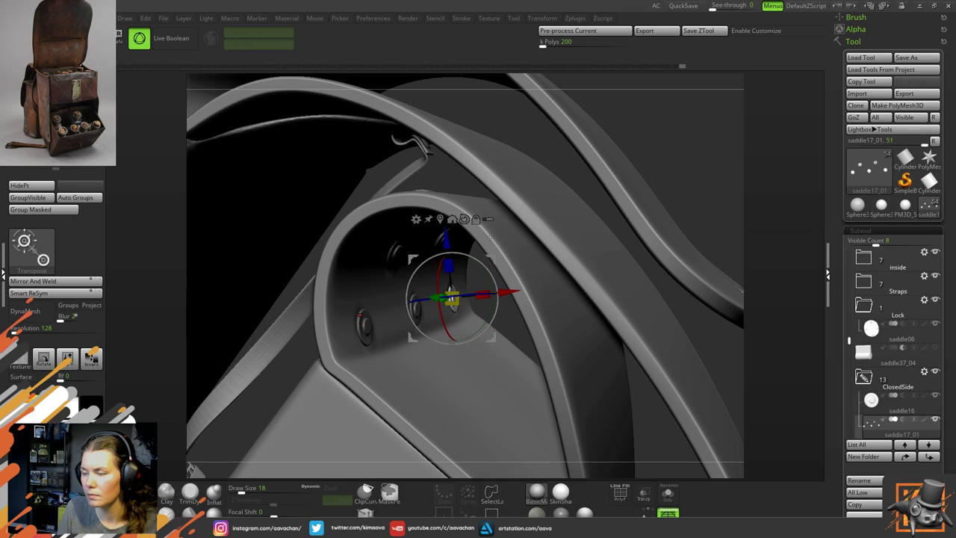
key(ctrl)
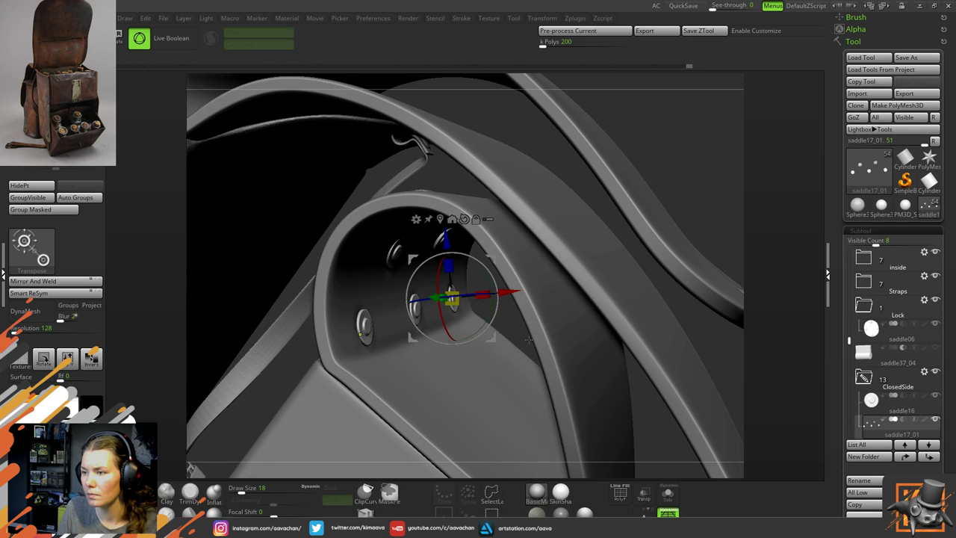
key(shift+d)
drag(681, 174, 476, 191)
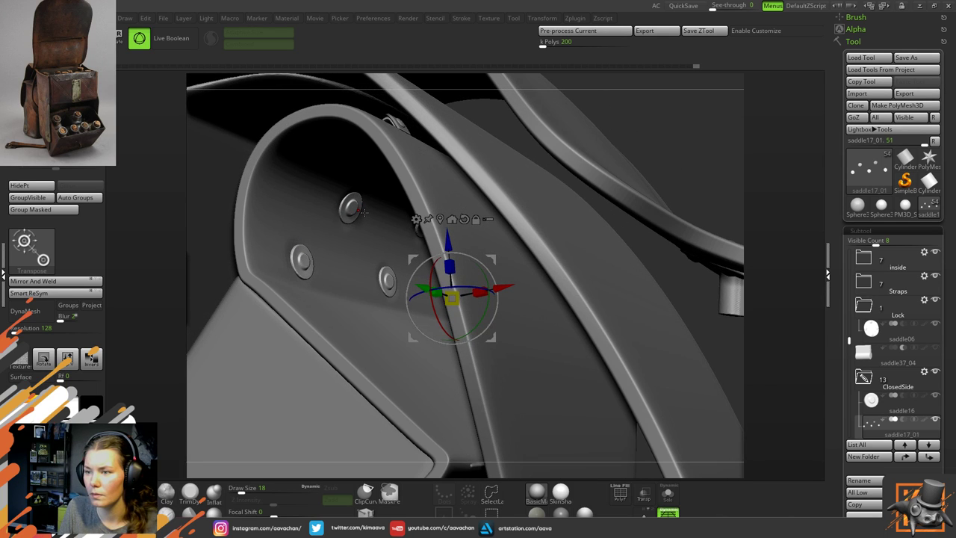
Return to Draw mode with a draw size of 7, isolate the rivets in Solo mode and choose the TrimDynamic brush
key(q)
right_drag(463, 275, 473, 307)
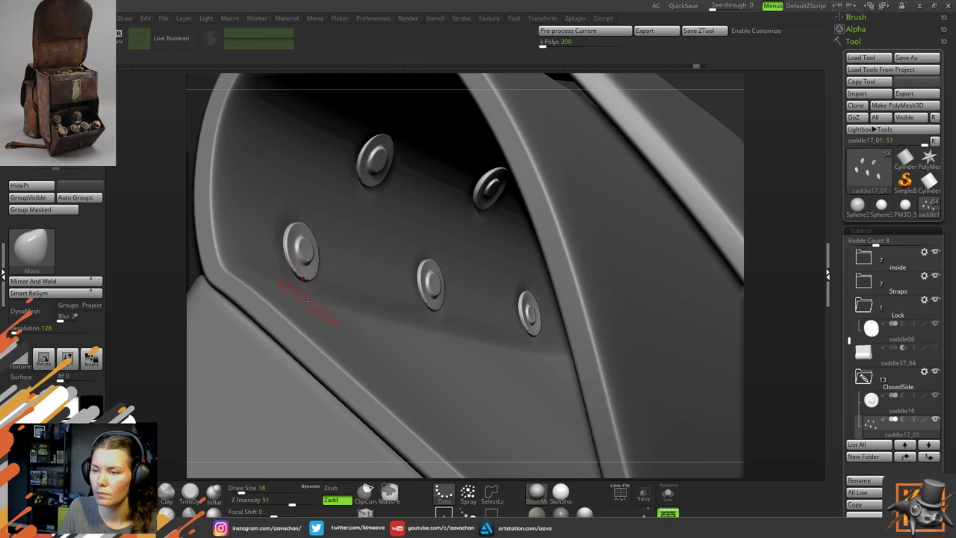
key(space)
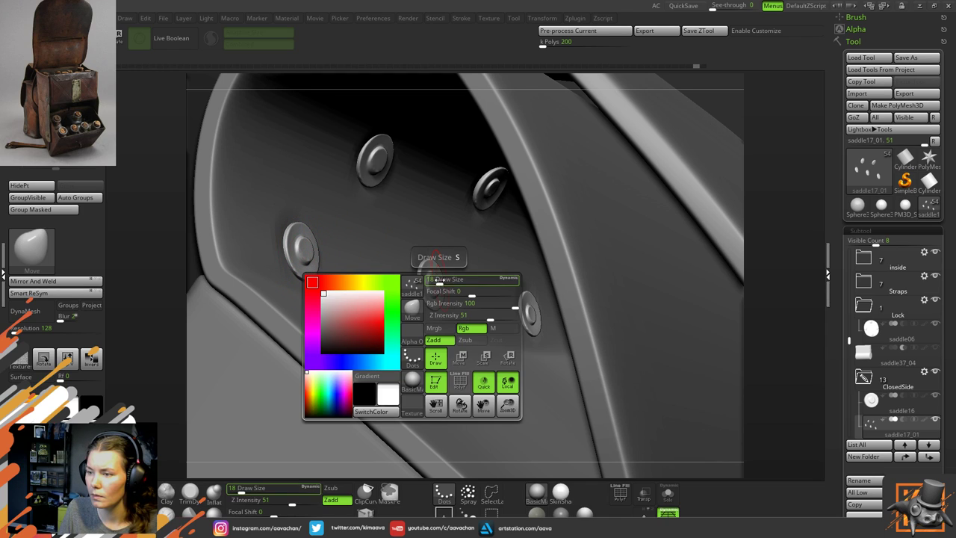
drag(433, 280, 431, 280)
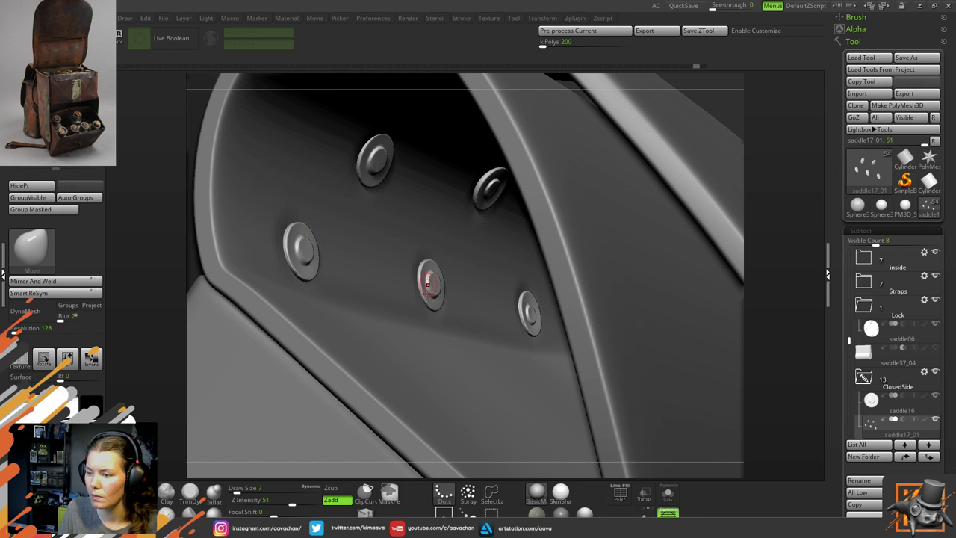
click(667, 493)
mouse_move(606, 379)
mouse_down()
mouse_move(595, 260)
mouse_move(565, 202)
mouse_move(386, 279)
mouse_move(474, 299)
mouse_move(242, 274)
mouse_up()
click(189, 494)
alt+drag(470, 344, 388, 343)
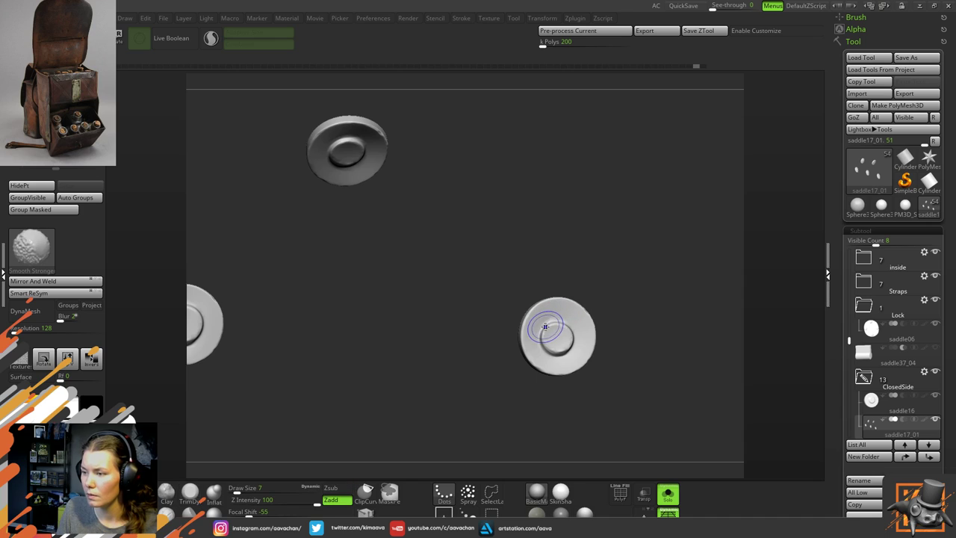
Smooth the edge of the lower row's end rivet cap and wear it down with short TrimDynamic strokes
mouse_move(545, 327)
shift+mouse_down()
mouse_move(543, 341)
mouse_move(554, 326)
mouse_move(546, 342)
mouse_move(545, 328)
shift+mouse_up()
drag(545, 329, 546, 345)
mouse_move(546, 346)
mouse_down()
mouse_move(572, 325)
mouse_move(543, 327)
mouse_move(547, 349)
mouse_move(547, 335)
mouse_move(557, 350)
mouse_up()
drag(557, 350, 565, 345)
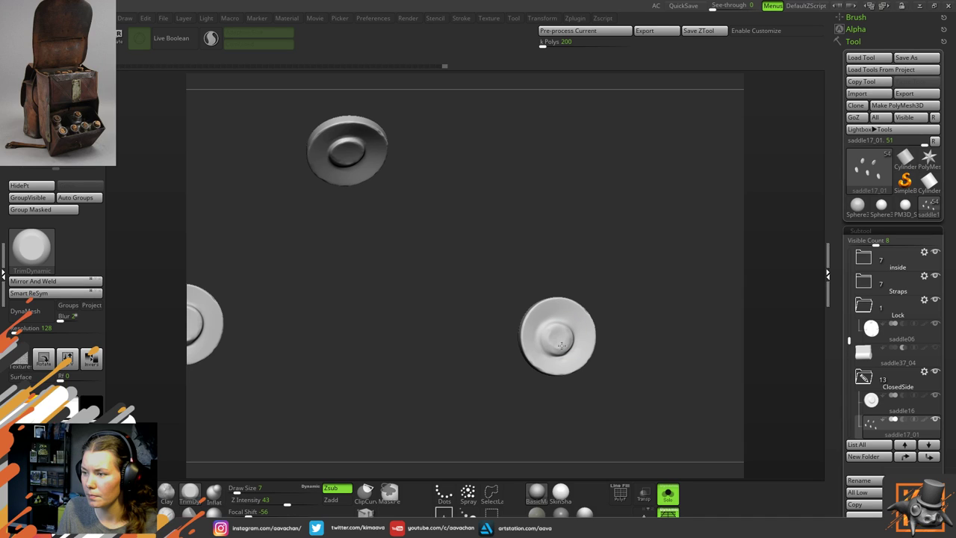
Trim the outer disc of the lower row's end rivet with TrimDynamic strokes along its rim
drag(562, 341, 522, 336)
mouse_move(525, 331)
mouse_down()
mouse_move(522, 346)
mouse_move(559, 372)
mouse_move(566, 365)
mouse_move(519, 348)
mouse_move(526, 342)
mouse_move(539, 365)
mouse_up()
drag(539, 364, 542, 312)
mouse_move(615, 327)
mouse_down()
mouse_move(628, 312)
mouse_move(593, 346)
mouse_up()
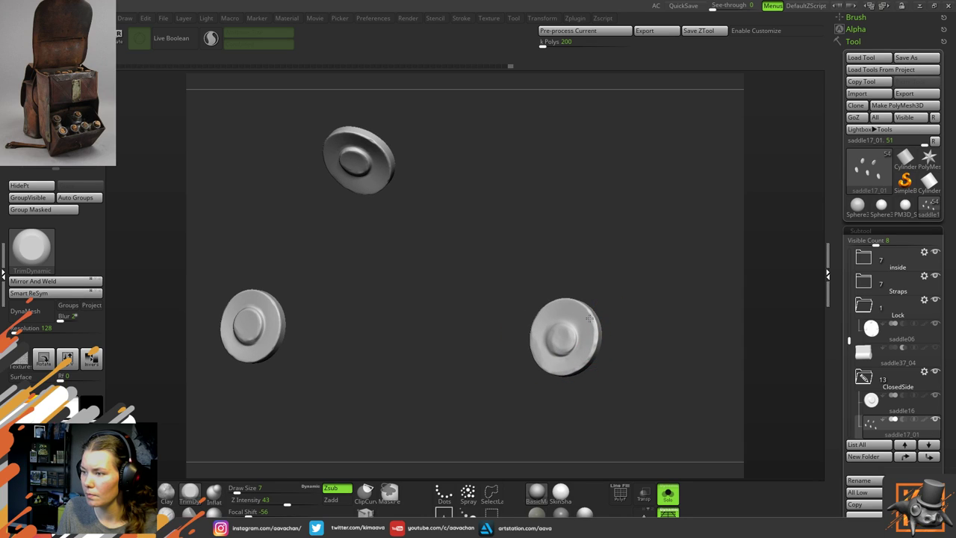
Turn off Solo mode and chip uneven wear all around the end rivet's rim with the TrimDynamic brush
click(668, 493)
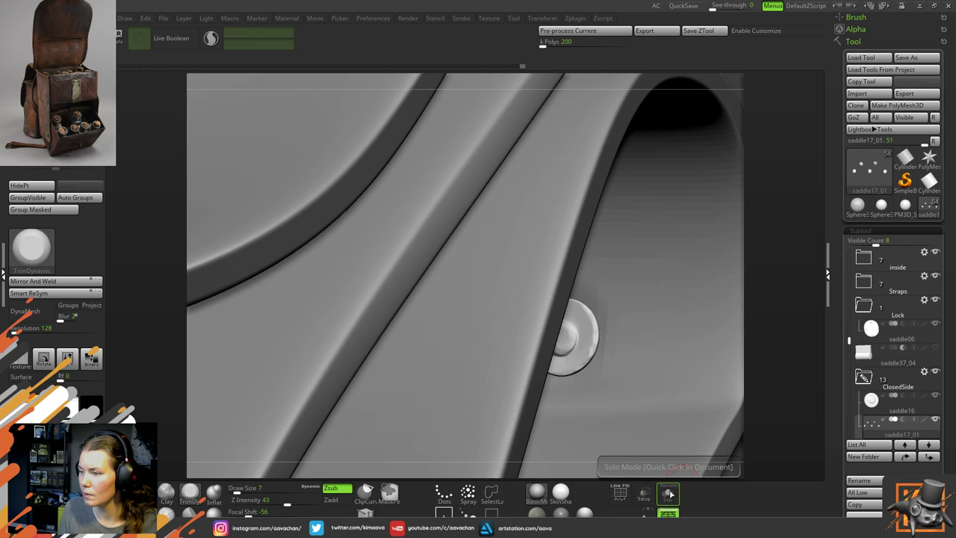
drag(782, 396, 634, 333)
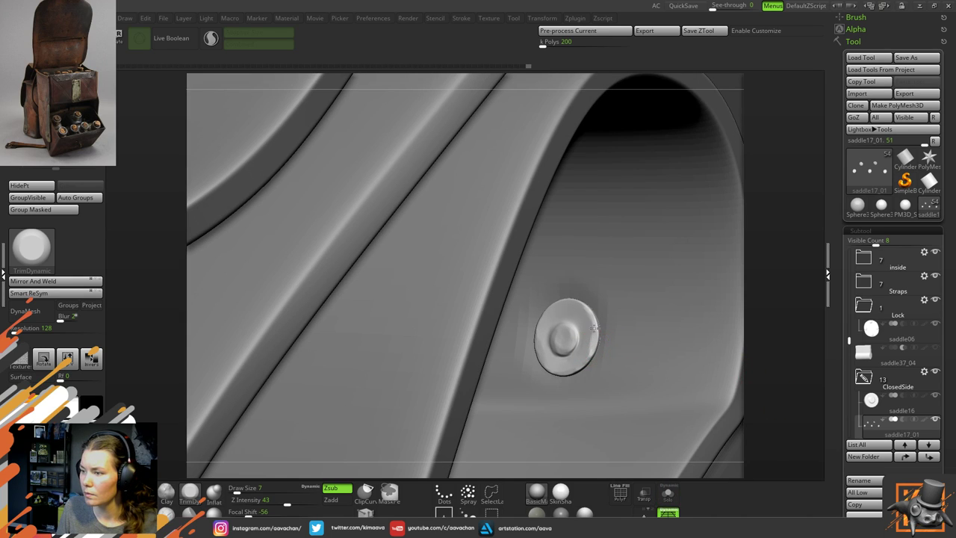
mouse_move(594, 316)
mouse_down()
mouse_move(584, 362)
mouse_move(545, 365)
mouse_up()
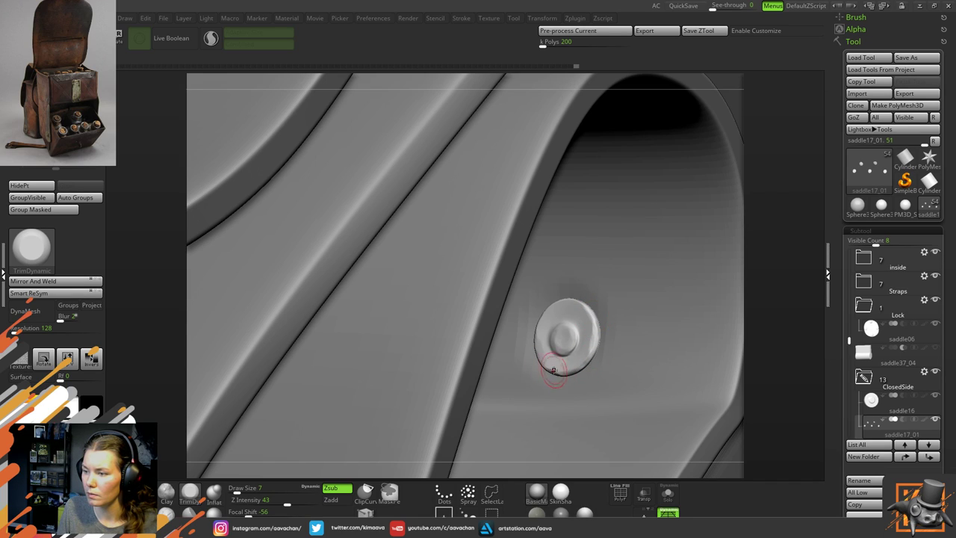
click(556, 367)
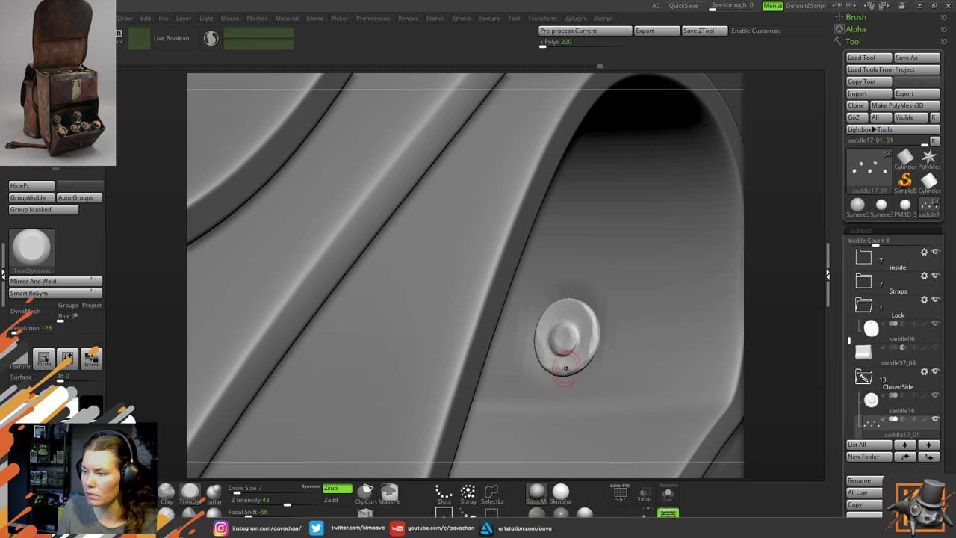
mouse_move(577, 365)
mouse_down()
mouse_move(550, 367)
mouse_move(539, 348)
mouse_up()
drag(567, 307, 582, 320)
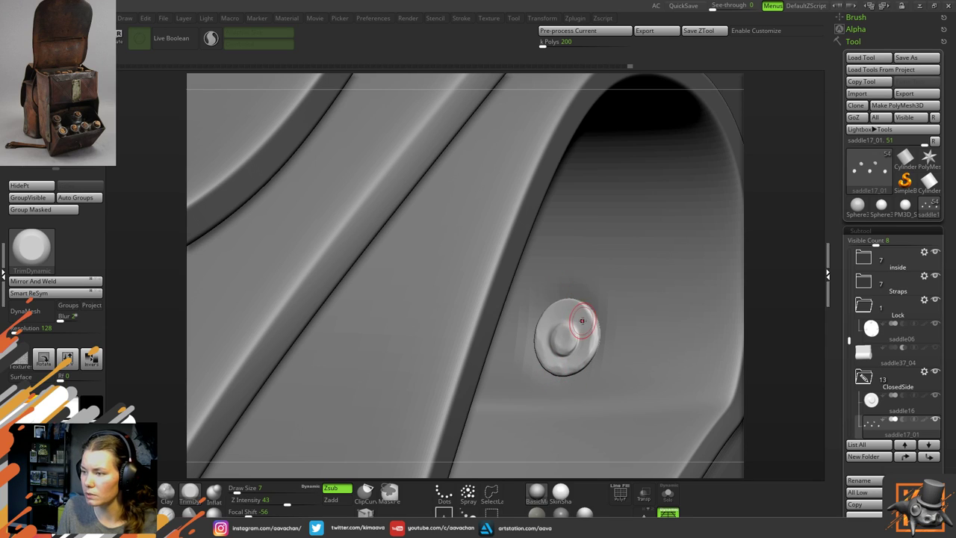
click(558, 304)
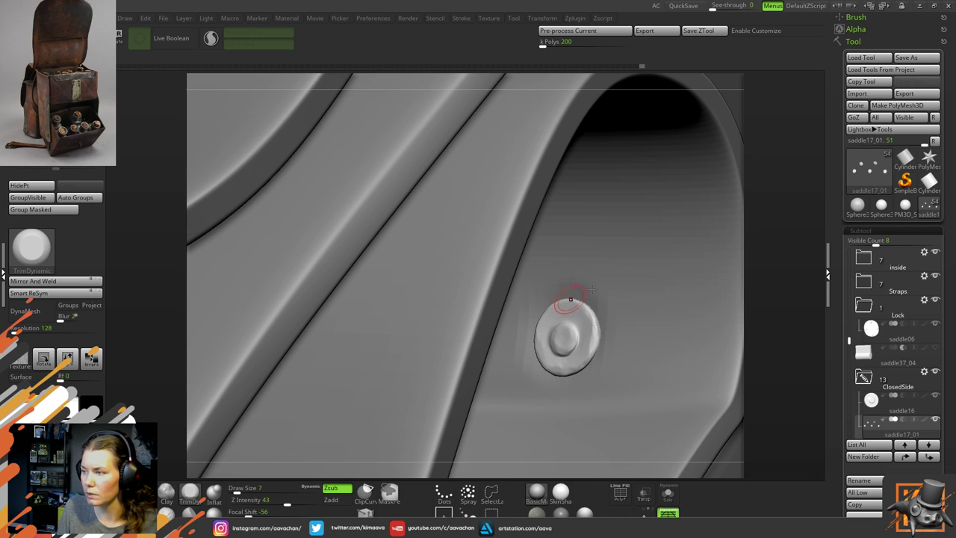
mouse_move(809, 239)
mouse_down()
mouse_move(804, 256)
mouse_move(807, 243)
mouse_up()
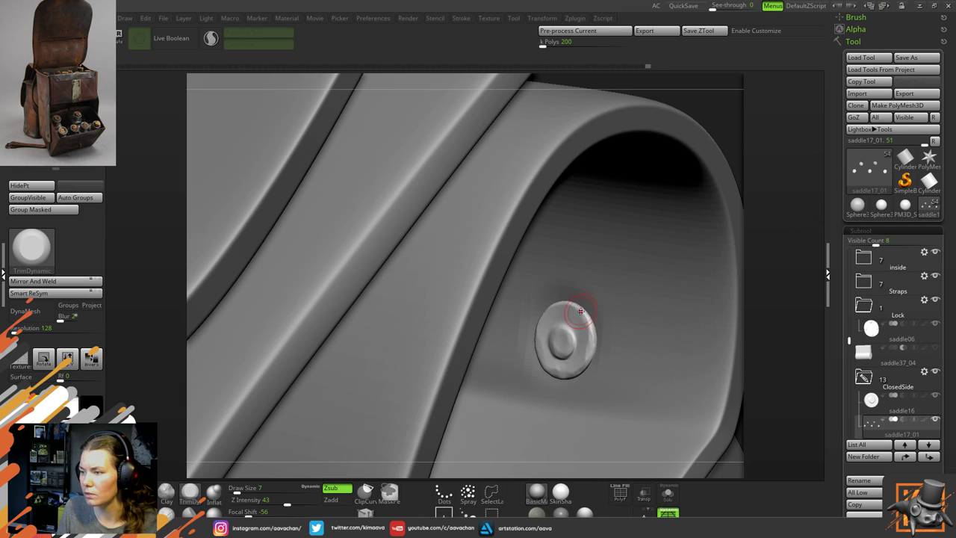
drag(586, 332, 589, 325)
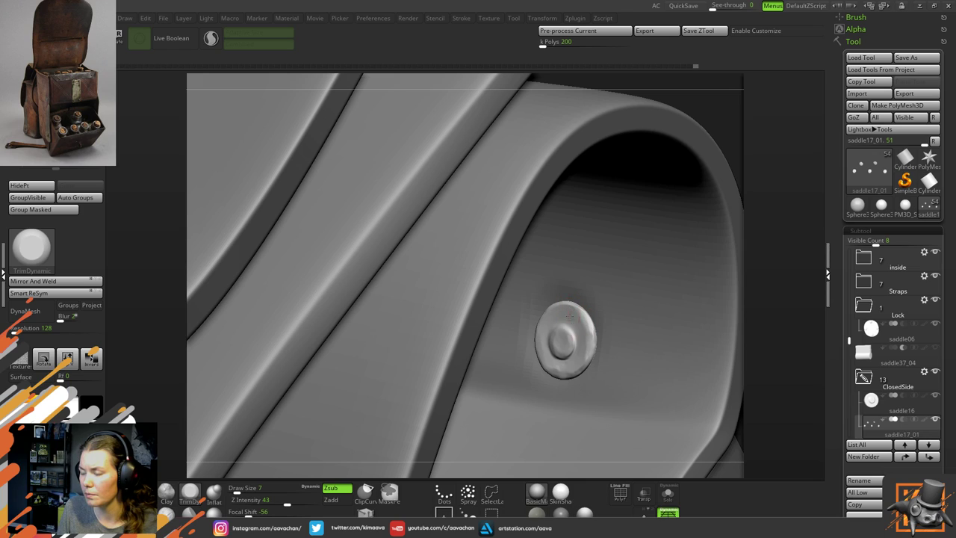
mouse_move(583, 322)
mouse_down()
mouse_move(586, 340)
mouse_move(565, 320)
mouse_up()
Add uneven relief to the end rivet's disc with the Standard brush, smoothing it and undoing the unwanted last stroke
key(b)
key(s)
key(t)
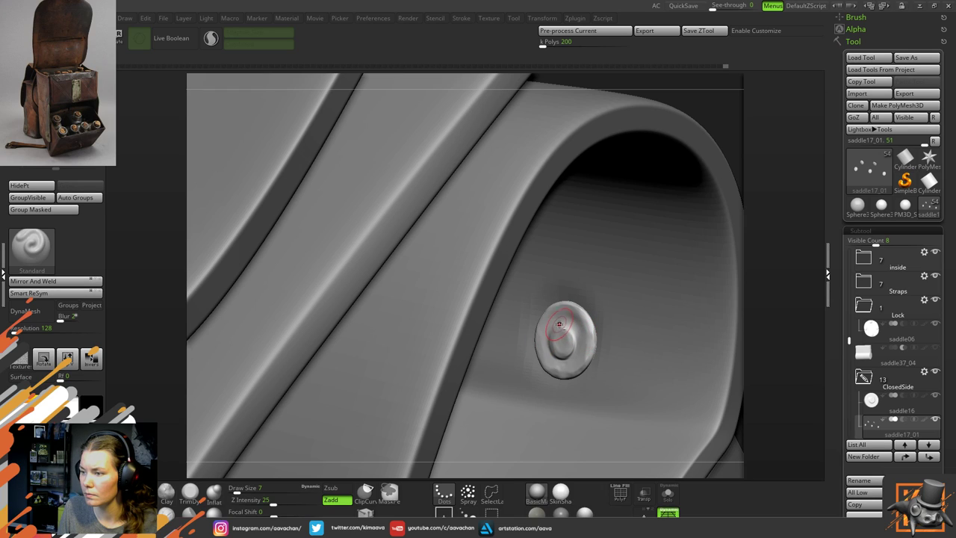
drag(554, 318, 560, 329)
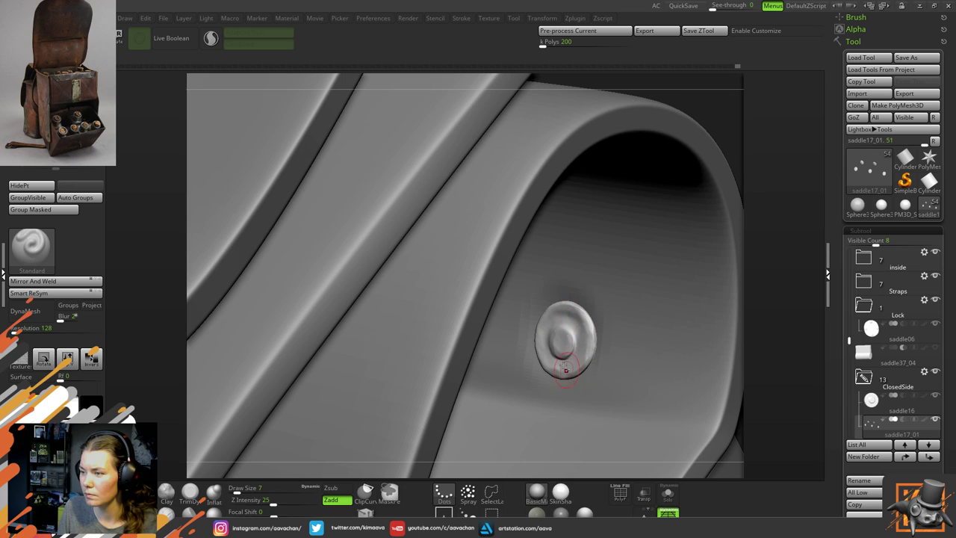
key(shift)
key(ctrl+z)
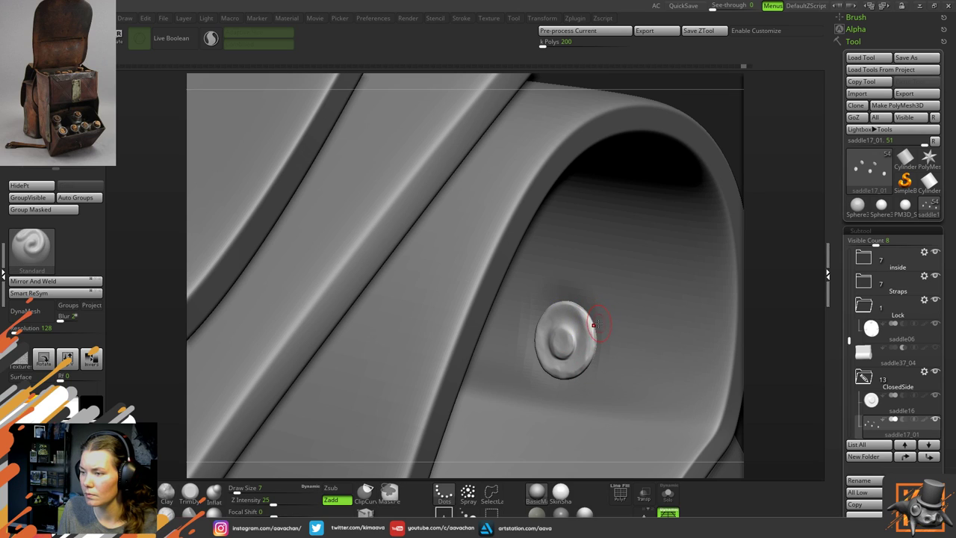
key(shift)
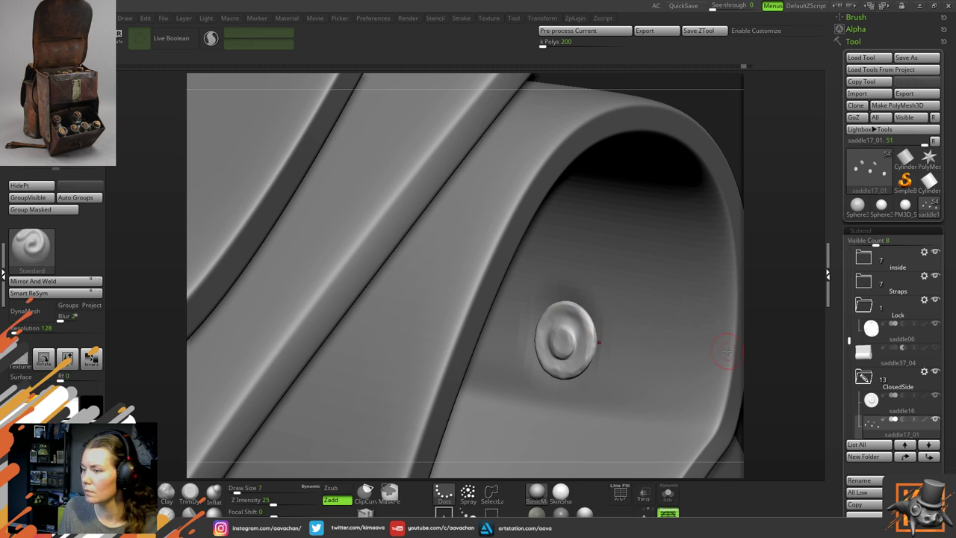
Isolate the rivets in Solo mode again and frame the upper-row rivet up close
mouse_move(746, 331)
alt+mouse_down()
mouse_move(730, 289)
mouse_move(689, 287)
alt+mouse_up()
drag(780, 326, 669, 494)
click(669, 493)
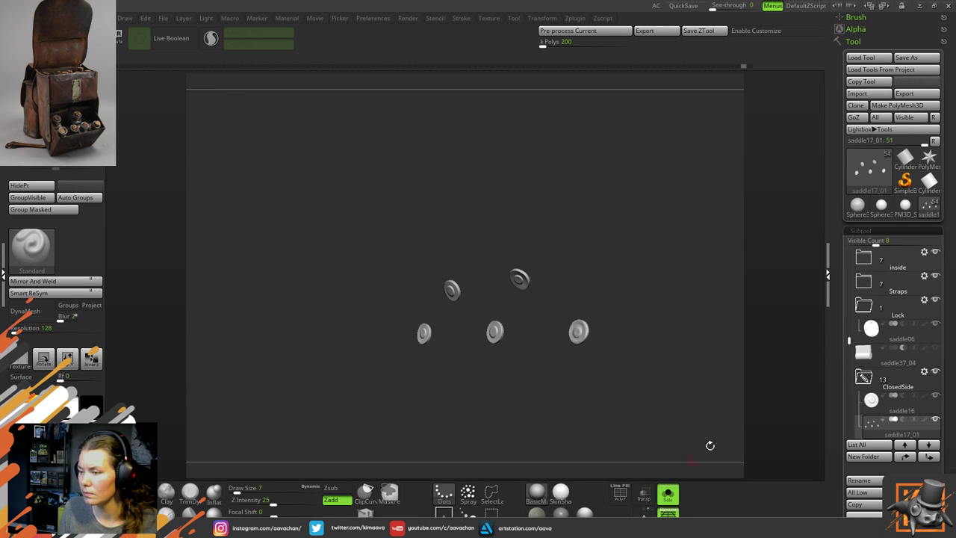
click(668, 493)
drag(706, 401, 681, 325)
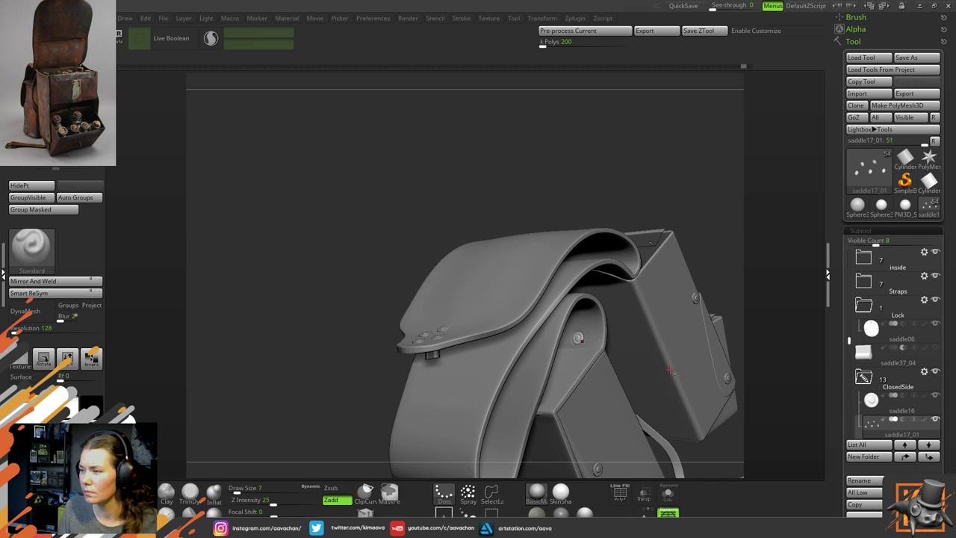
click(668, 493)
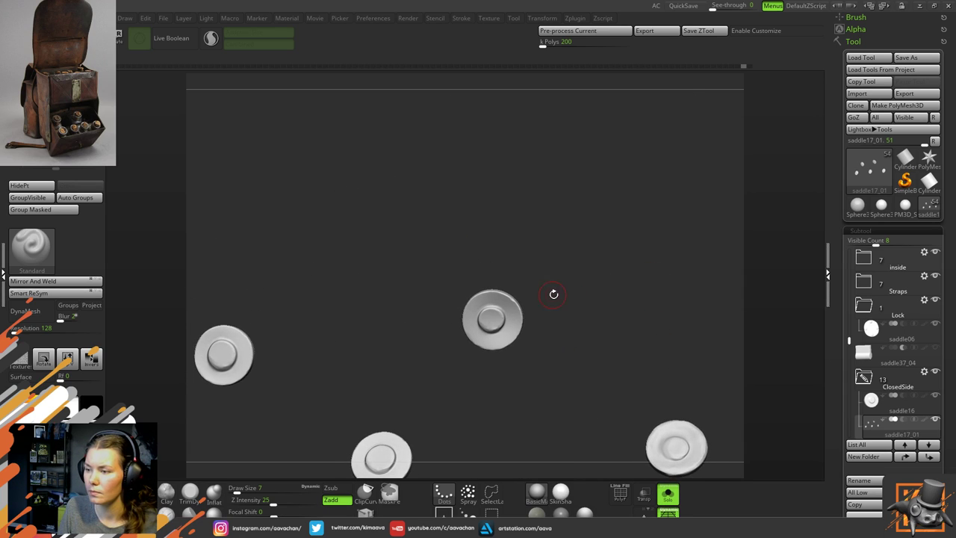
alt+drag(553, 295, 548, 326)
alt+drag(515, 232, 553, 272)
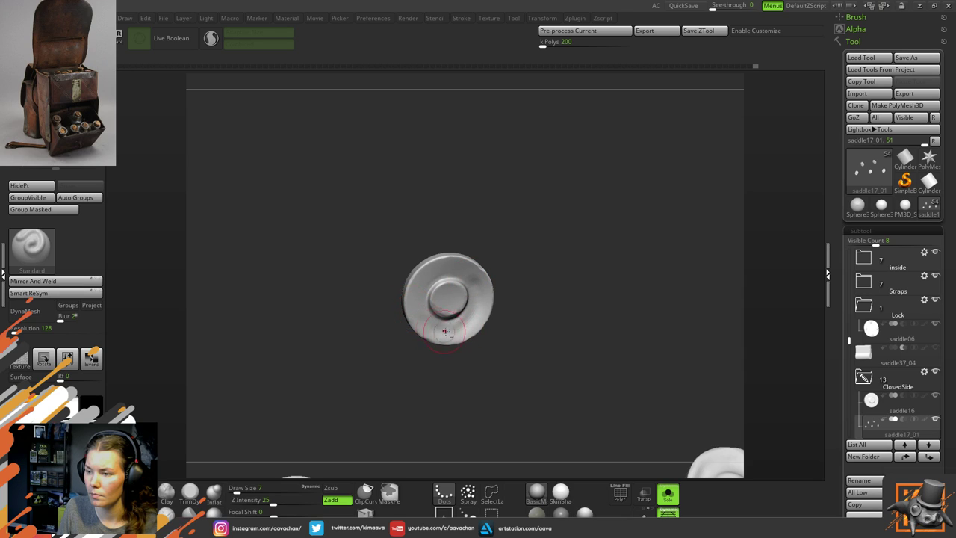
Set the Smooth Stronger brush's intensity to 35 and sculpt uneven relief around the upper rivet's cap with the Standard brush
shift+click(289, 500)
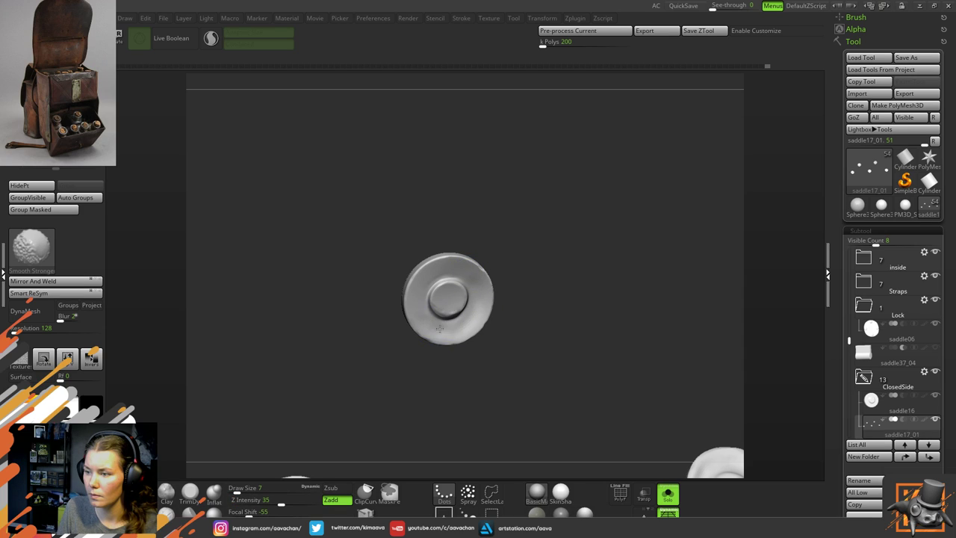
key(ctrl+z)
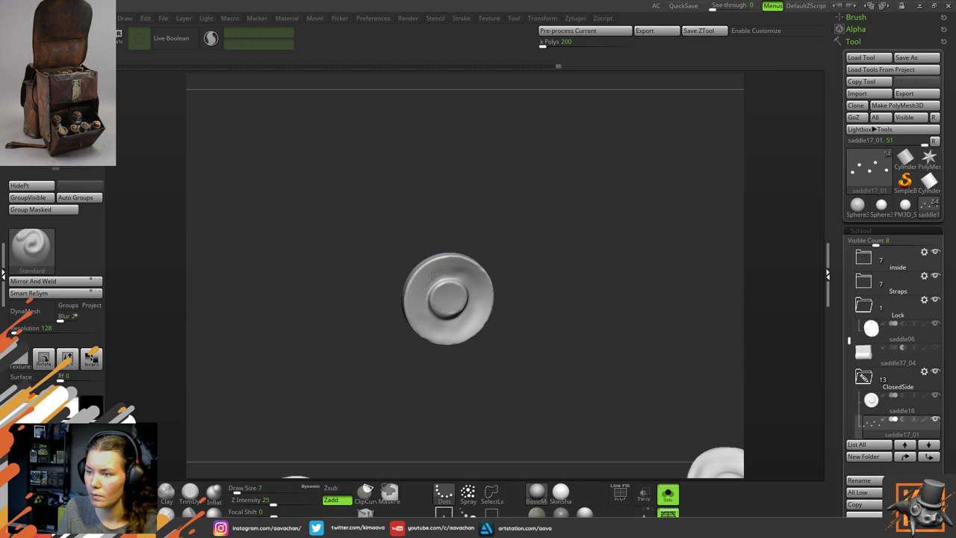
drag(478, 284, 479, 296)
mouse_move(436, 273)
mouse_down()
mouse_move(480, 289)
mouse_move(463, 288)
mouse_move(475, 302)
mouse_up()
drag(514, 261, 535, 258)
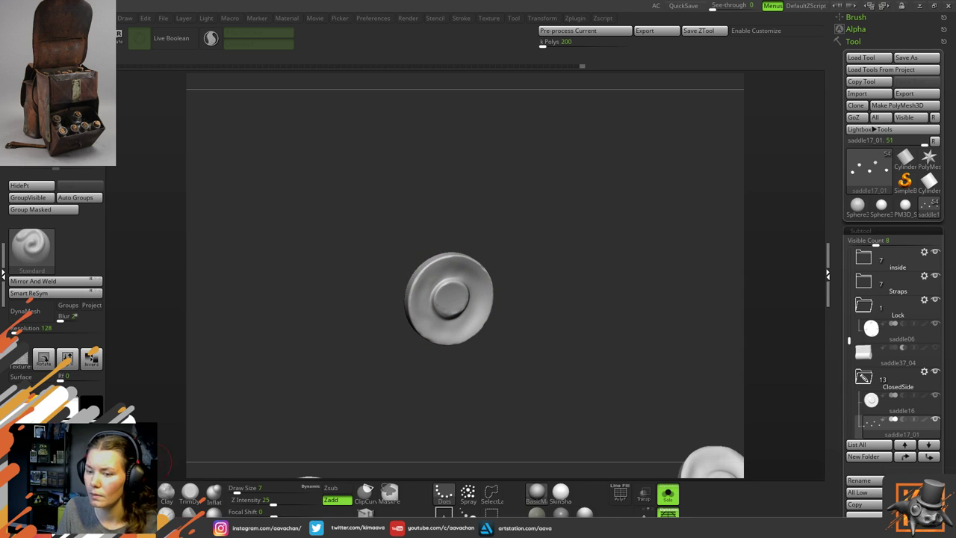
Switch to TrimDynamic, turn off Solo mode and trim the outer disc of the upper rivet
click(190, 490)
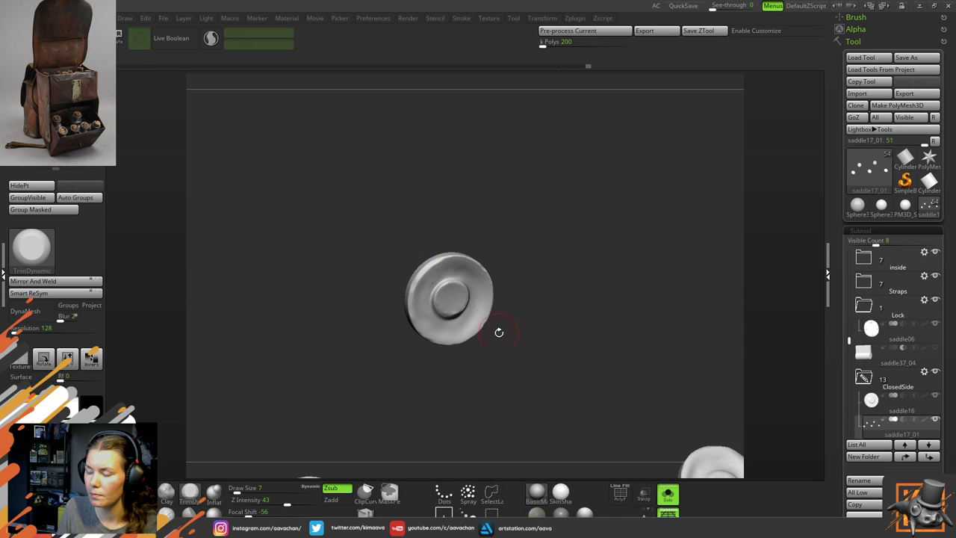
click(667, 494)
drag(796, 379, 747, 380)
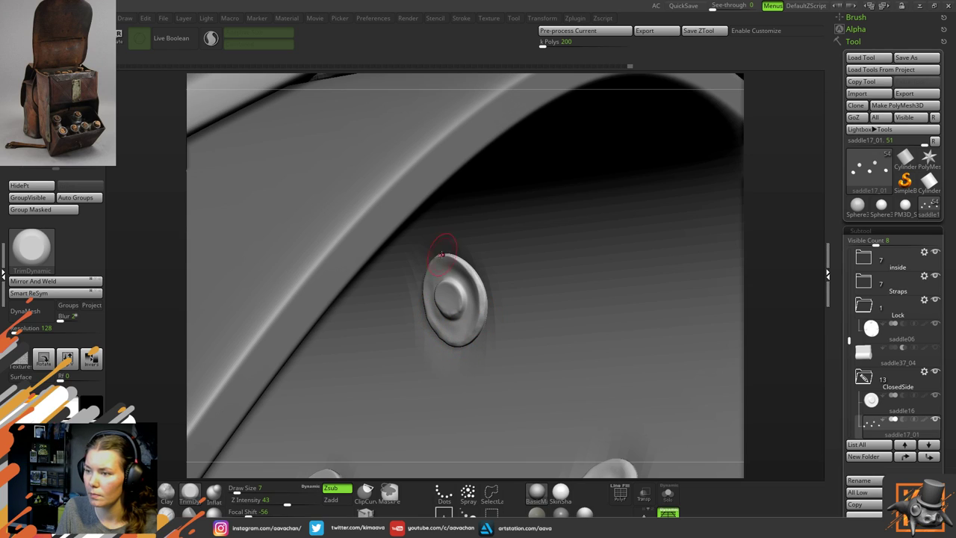
drag(479, 290, 480, 309)
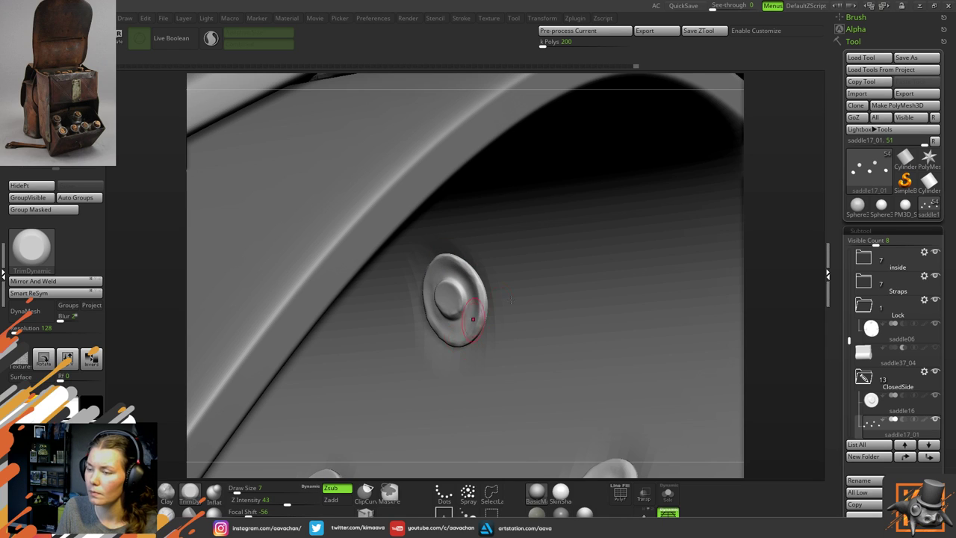
drag(769, 271, 744, 275)
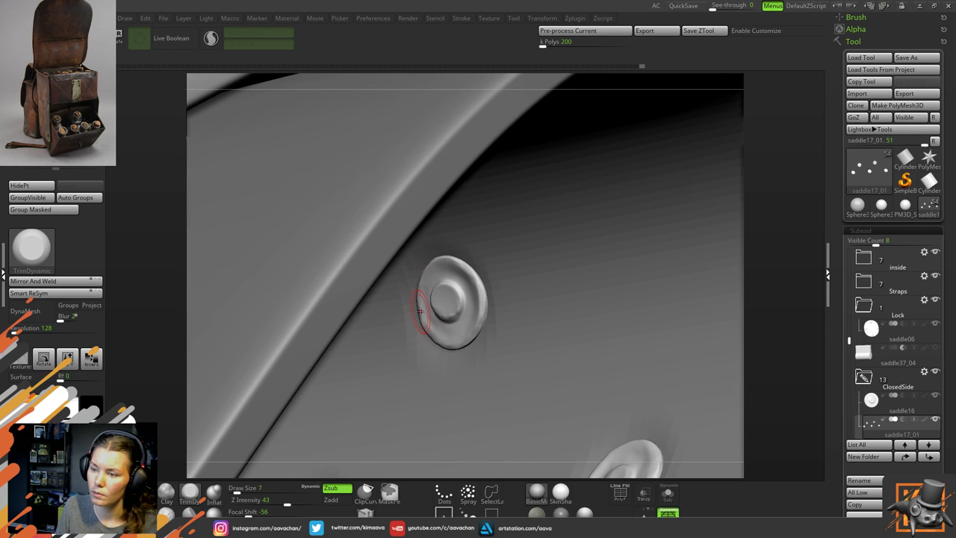
Trim the outer disc and central cap of the framed upper-row rivet with the TrimDynamic brush
mouse_move(480, 319)
mouse_down()
mouse_move(456, 305)
mouse_move(455, 289)
mouse_move(454, 315)
mouse_up()
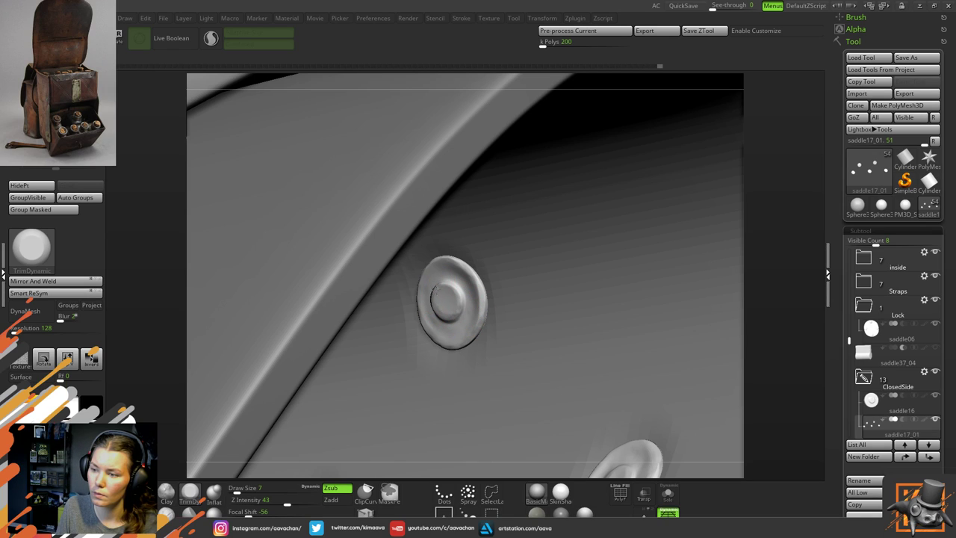
mouse_move(459, 291)
mouse_down()
mouse_move(444, 309)
mouse_move(452, 297)
mouse_move(455, 307)
mouse_move(444, 303)
mouse_up()
click(167, 493)
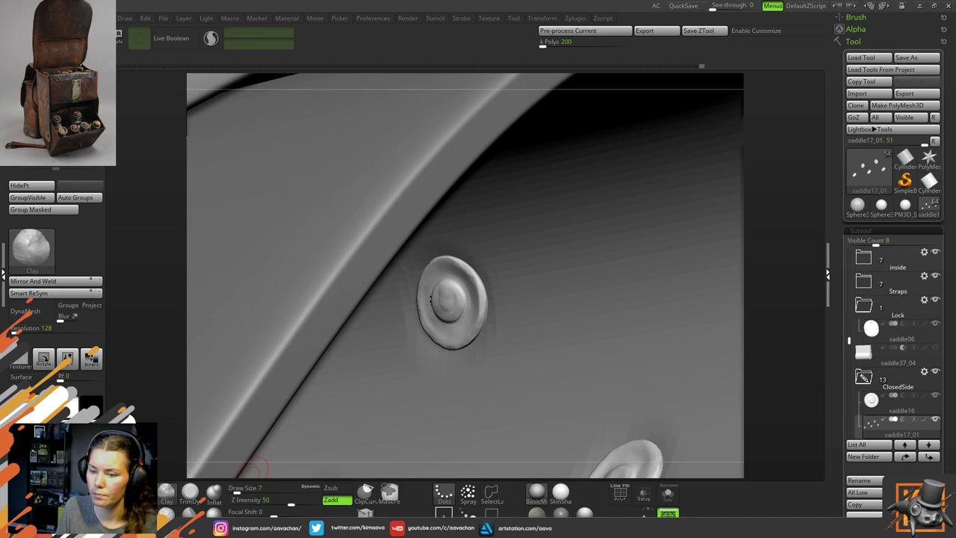
click(189, 496)
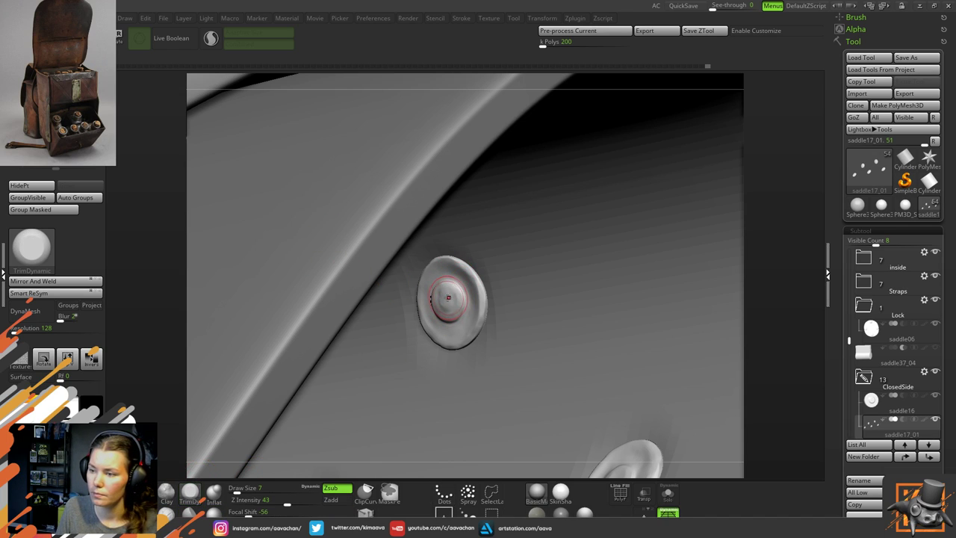
Trim and smooth the disc and cap of the other upper-row rivet with TrimDynamic
alt+drag(597, 283, 702, 189)
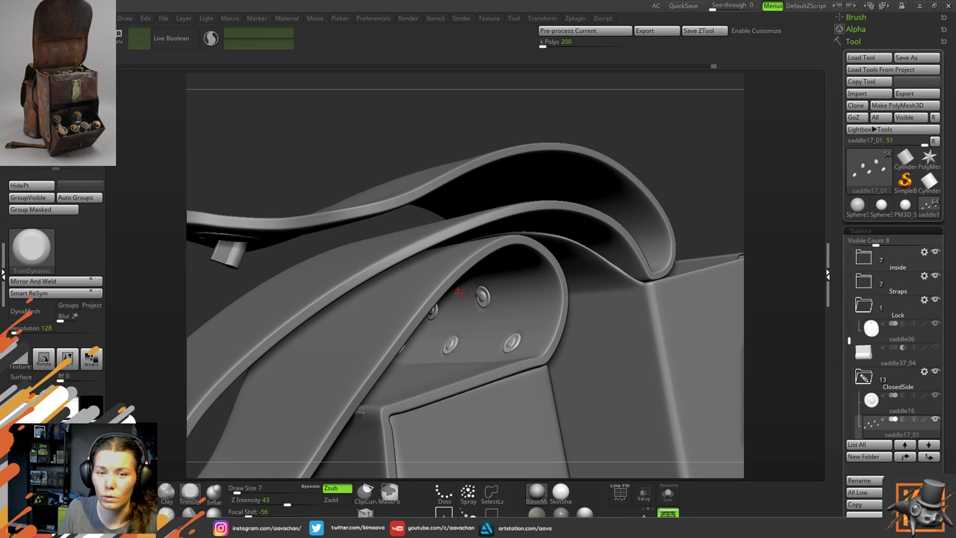
mouse_move(466, 139)
mouse_down()
mouse_move(527, 120)
mouse_move(443, 328)
mouse_move(445, 378)
mouse_up()
ctrl+right_drag(439, 289, 454, 348)
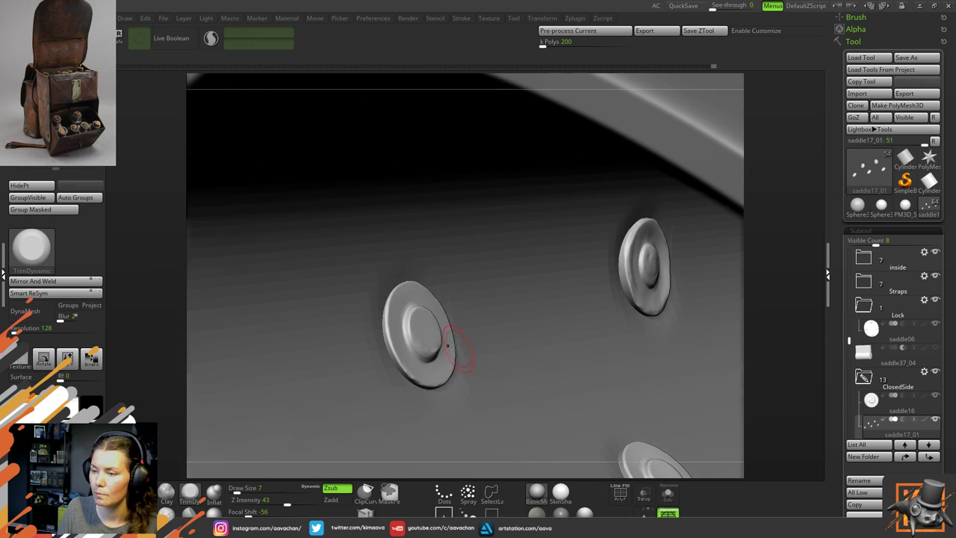
drag(390, 321, 395, 353)
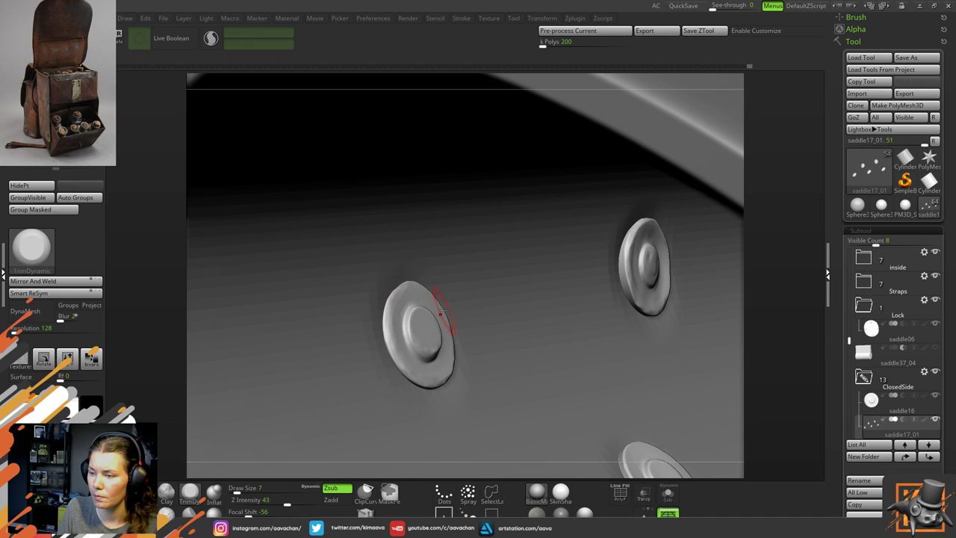
key(shift)
mouse_move(411, 324)
mouse_down()
mouse_move(410, 335)
mouse_move(415, 313)
mouse_move(424, 328)
mouse_up()
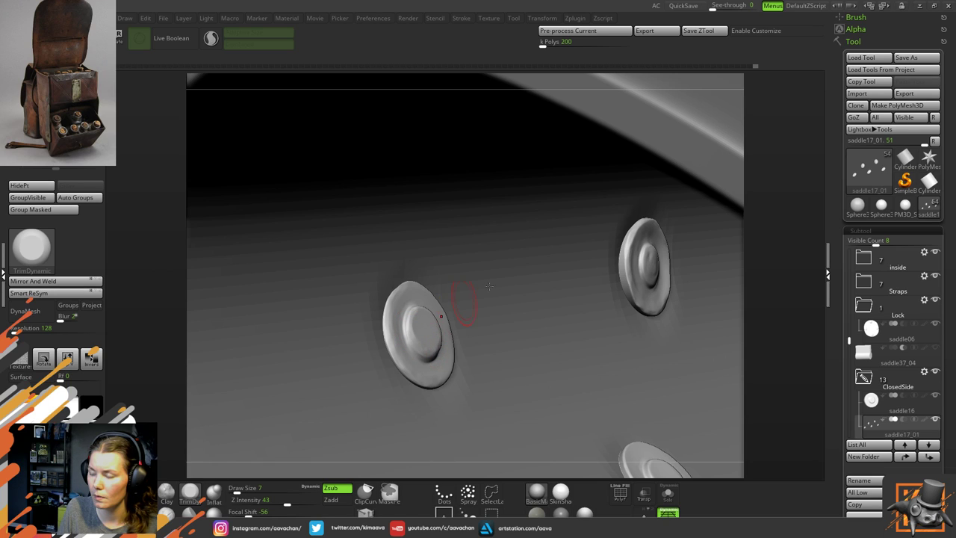
drag(764, 309, 694, 305)
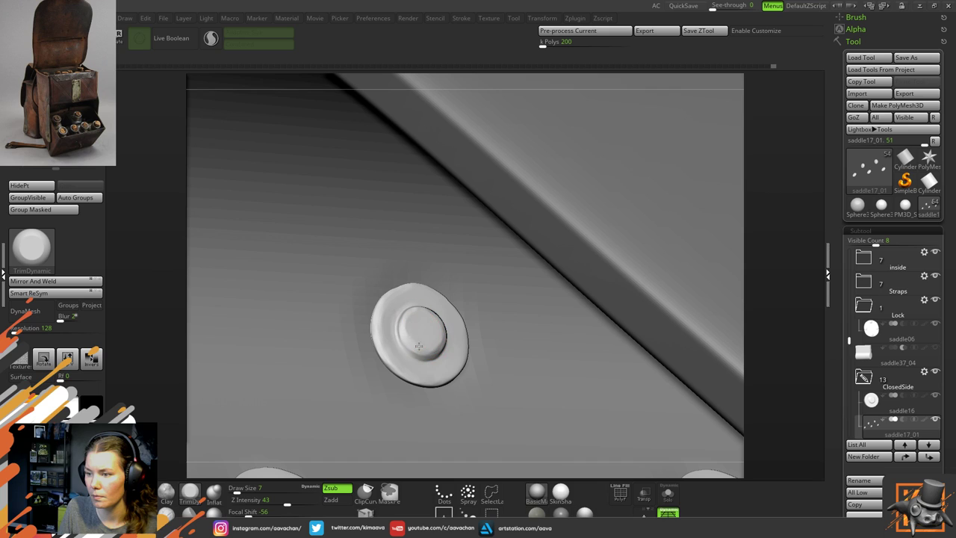
mouse_move(408, 339)
mouse_down()
mouse_move(405, 321)
mouse_move(437, 343)
mouse_move(442, 336)
mouse_up()
Undo the last trim stroke and trim the rim of the lower row's middle rivet with TrimDynamic
ctrl+right_drag(461, 284, 418, 320)
mouse_move(790, 258)
right_down()
mouse_move(794, 279)
mouse_move(755, 216)
mouse_move(599, 261)
right_up()
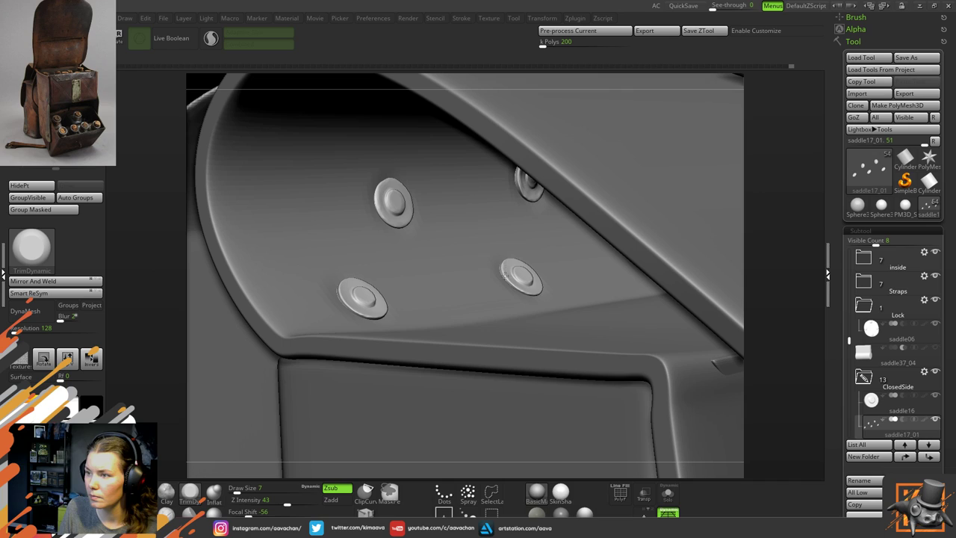
right_drag(729, 158, 667, 166)
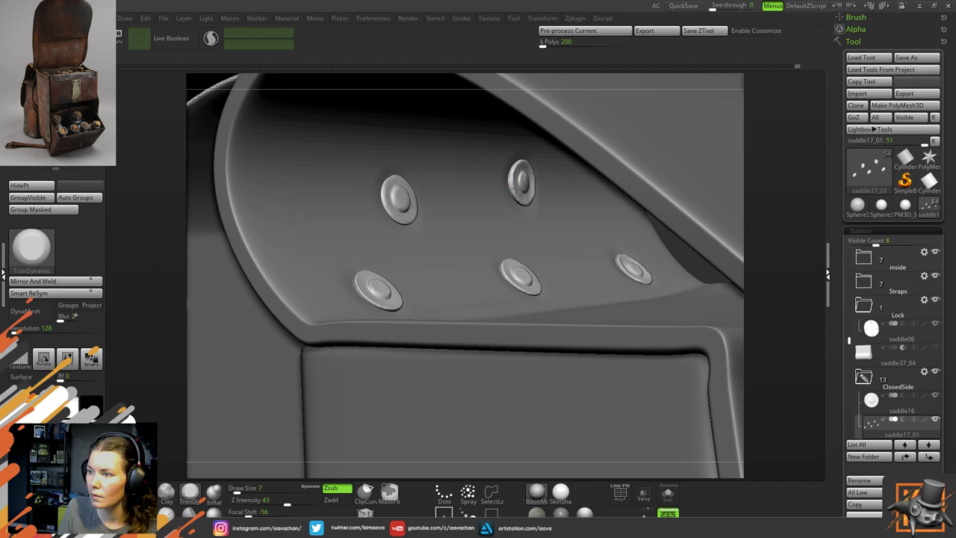
key(ctrl+z)
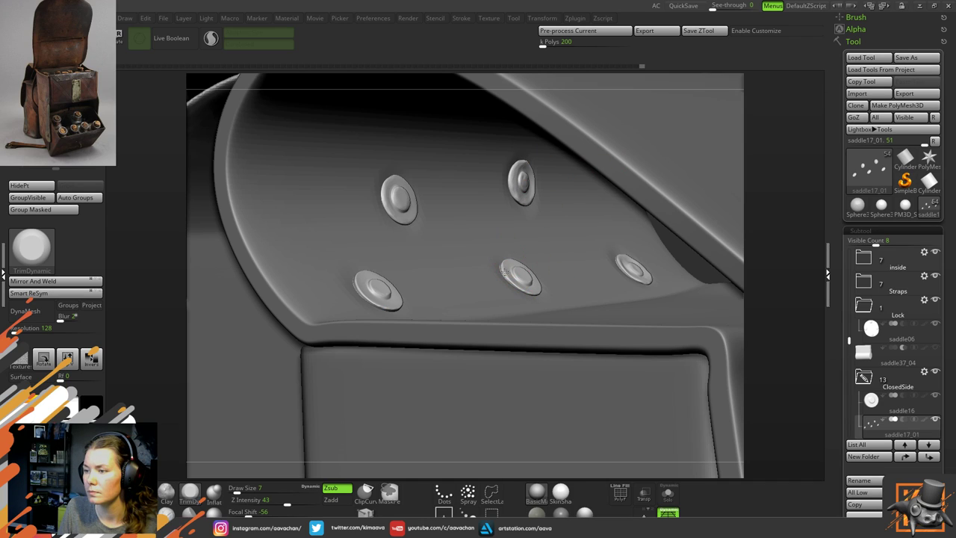
drag(510, 281, 520, 288)
drag(787, 221, 776, 247)
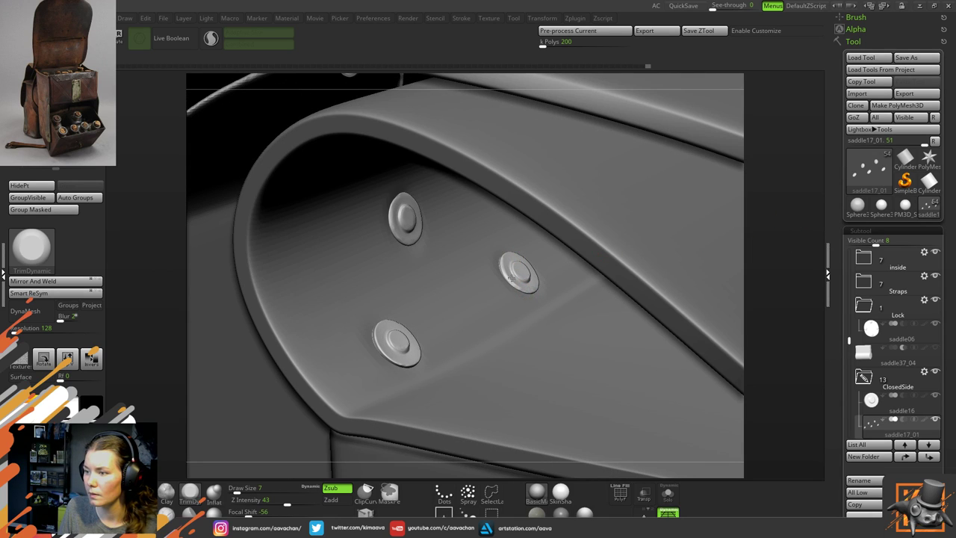
drag(511, 278, 521, 286)
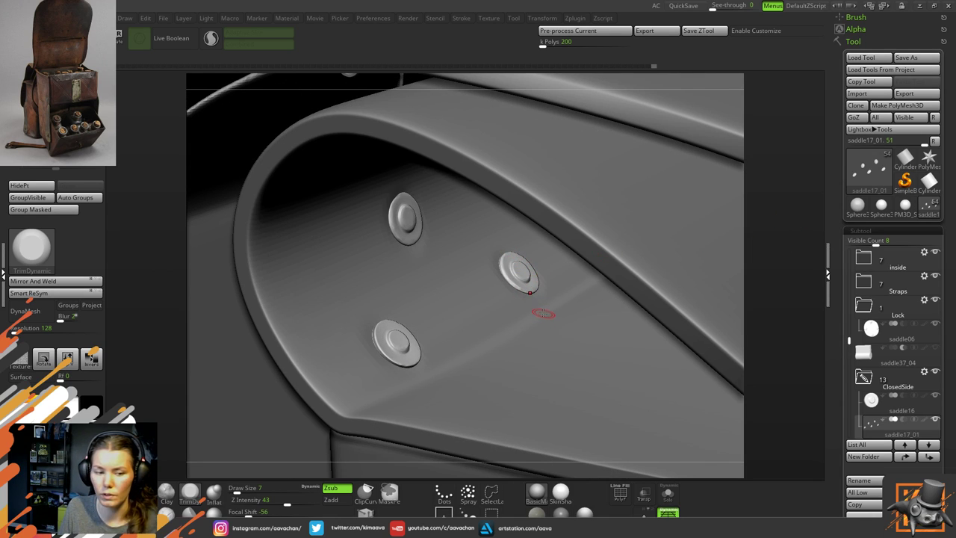
Isolate the rivets in Solo mode and sculpt uneven relief on one rivet's disc with the Standard brush at draw size 4
drag(790, 236, 602, 235)
mouse_move(777, 231)
mouse_down()
mouse_move(747, 229)
mouse_move(804, 227)
mouse_move(492, 230)
mouse_up()
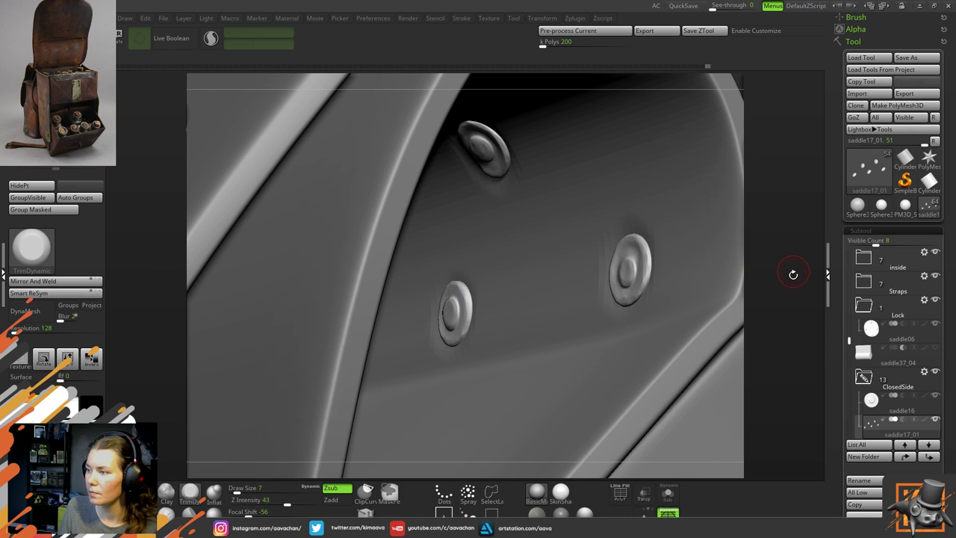
click(668, 493)
drag(774, 294, 783, 300)
alt+drag(546, 286, 515, 343)
click(153, 494)
key(space)
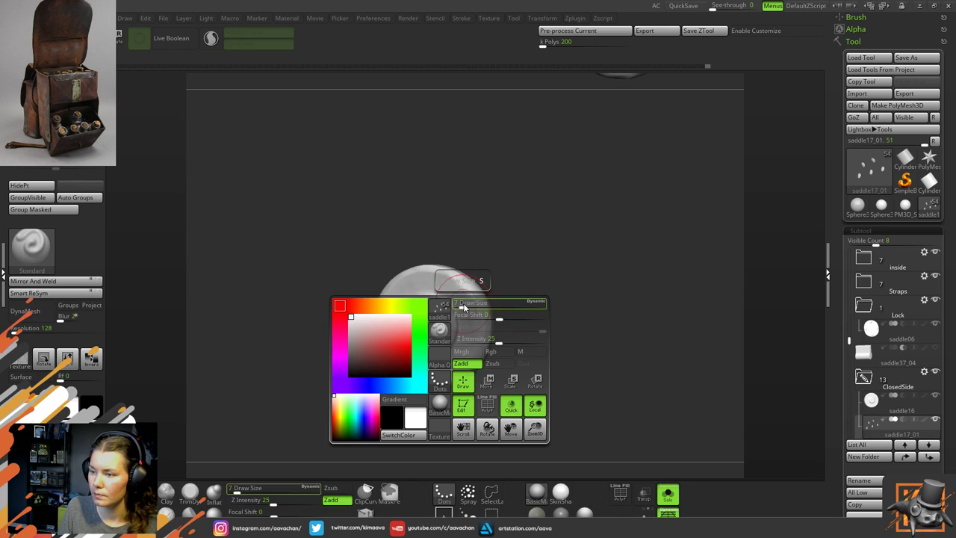
drag(461, 305, 459, 305)
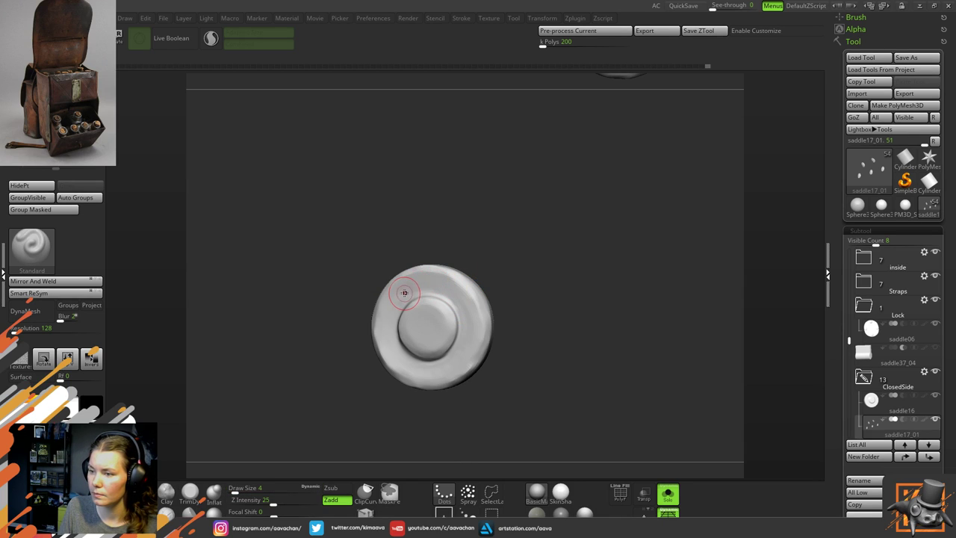
drag(406, 292, 454, 294)
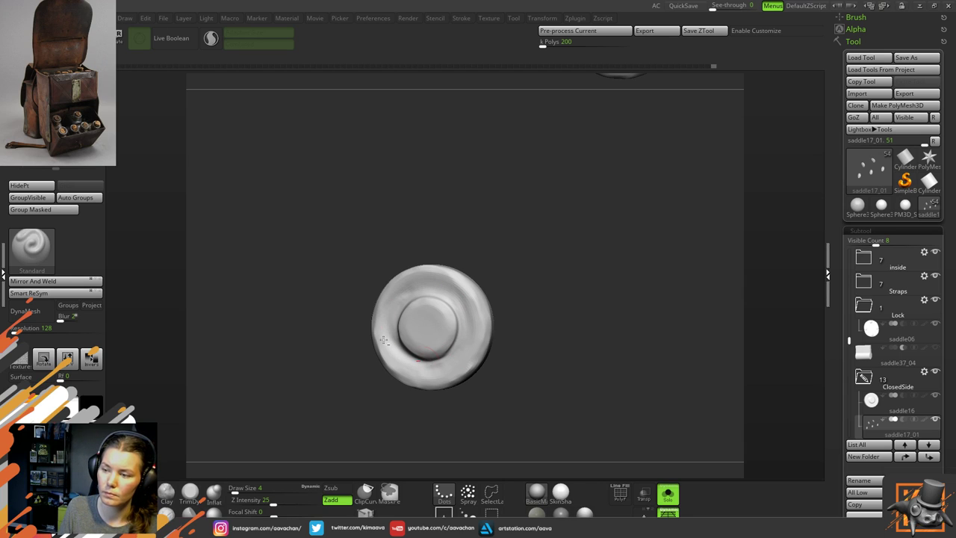
Switch to TrimDynamic and turn off Solo mode to bring back the whole saddlebag
click(189, 491)
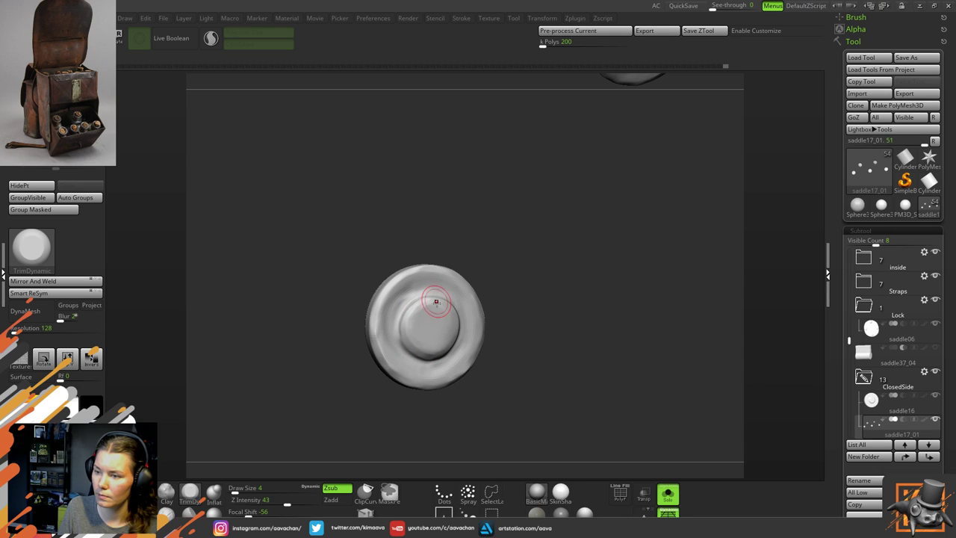
key(f)
click(668, 492)
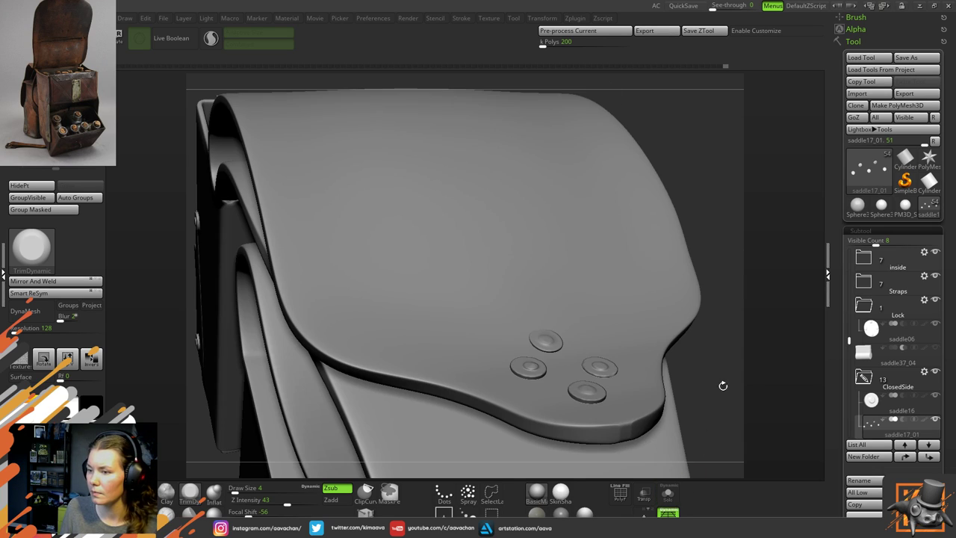
Reshape the disc of the lower-row rivet nearest the strap's edge with the Move brush at draw size 16
drag(717, 237, 570, 83)
drag(634, 260, 602, 279)
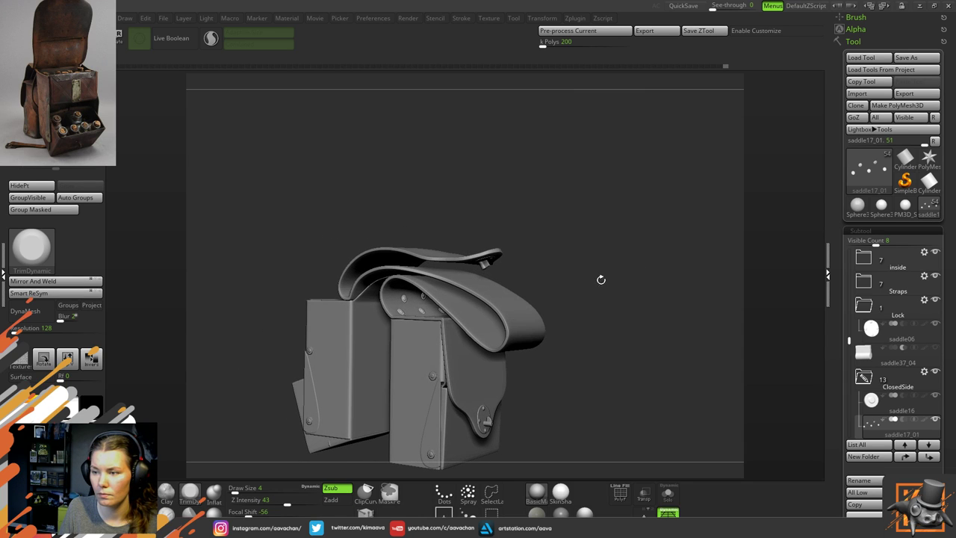
alt+drag(575, 217, 657, 328)
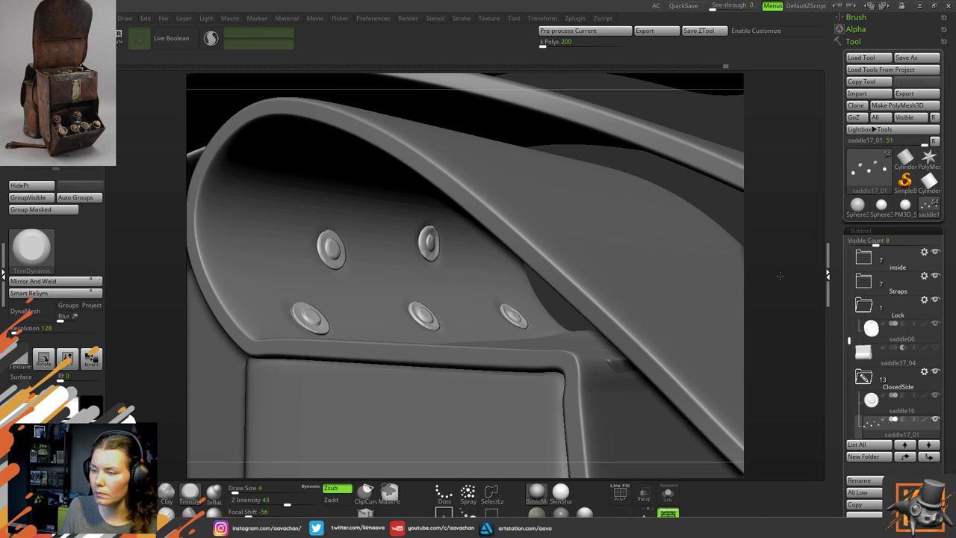
drag(780, 276, 835, 269)
ctrl+right_drag(356, 316, 381, 342)
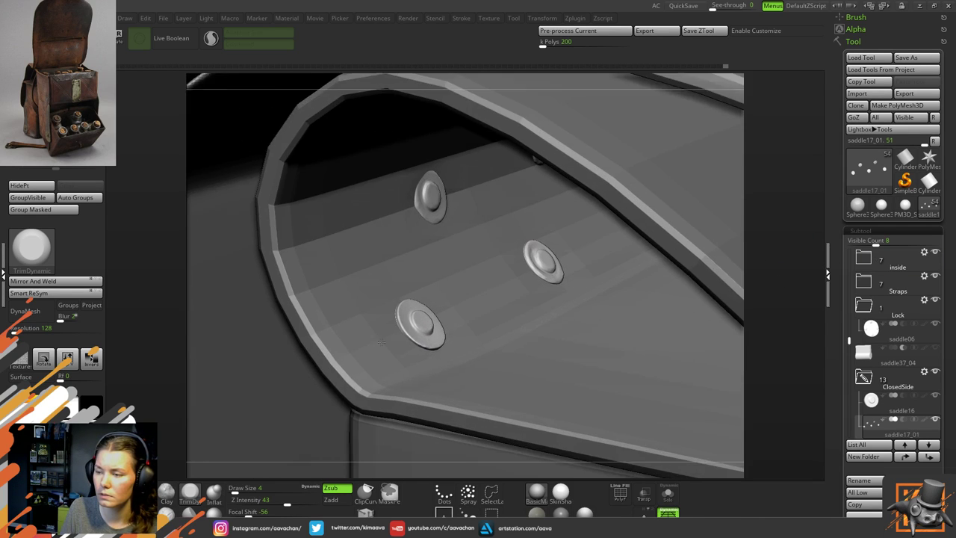
drag(381, 341, 340, 341)
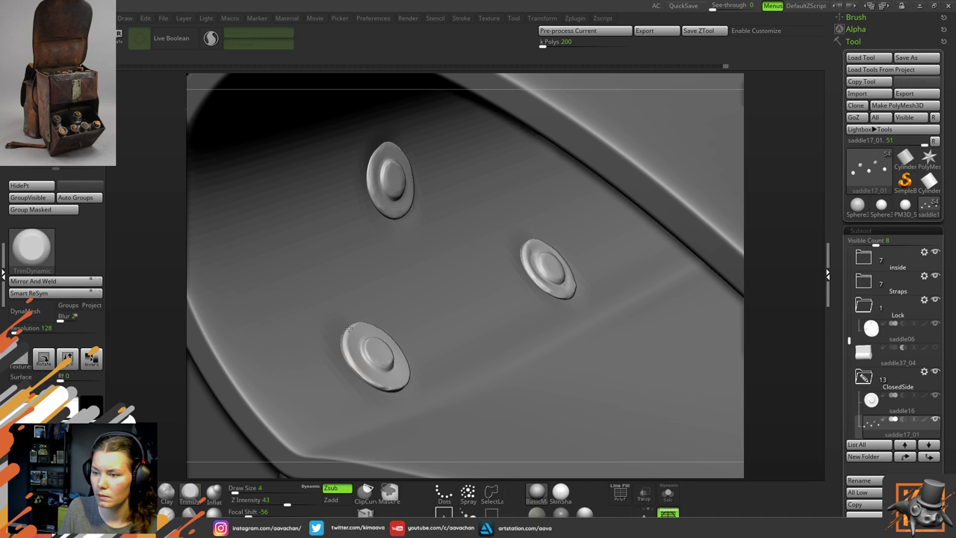
click(166, 513)
key(space)
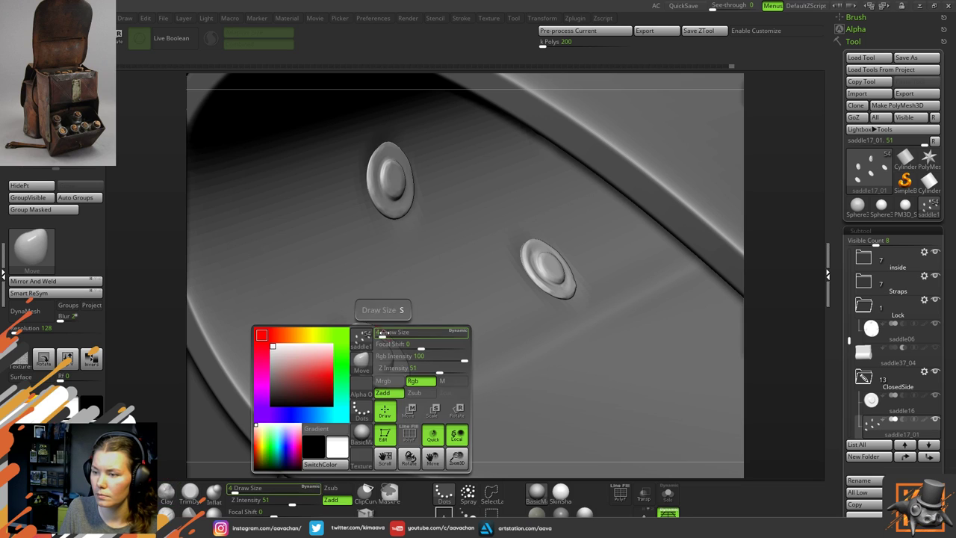
drag(380, 335, 390, 335)
right_drag(485, 306, 708, 278)
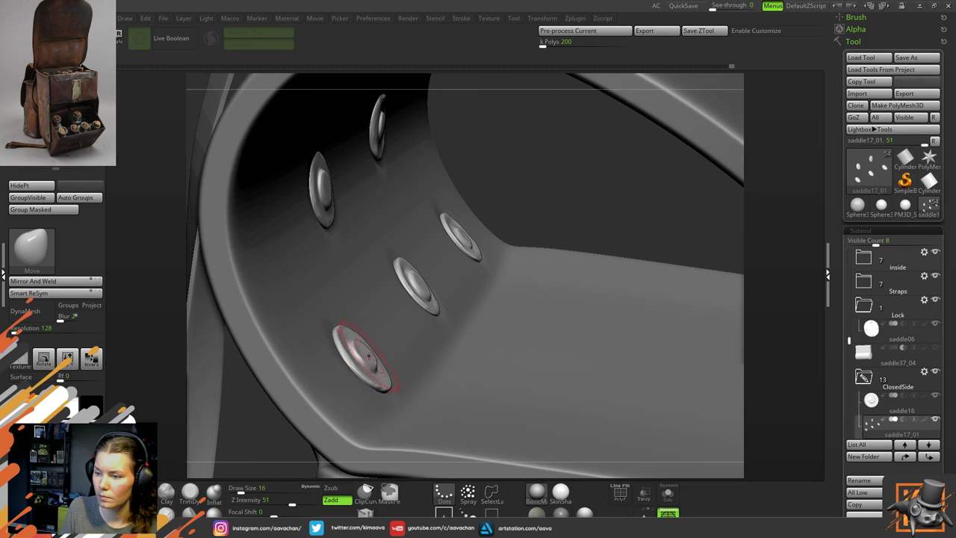
drag(368, 356, 367, 356)
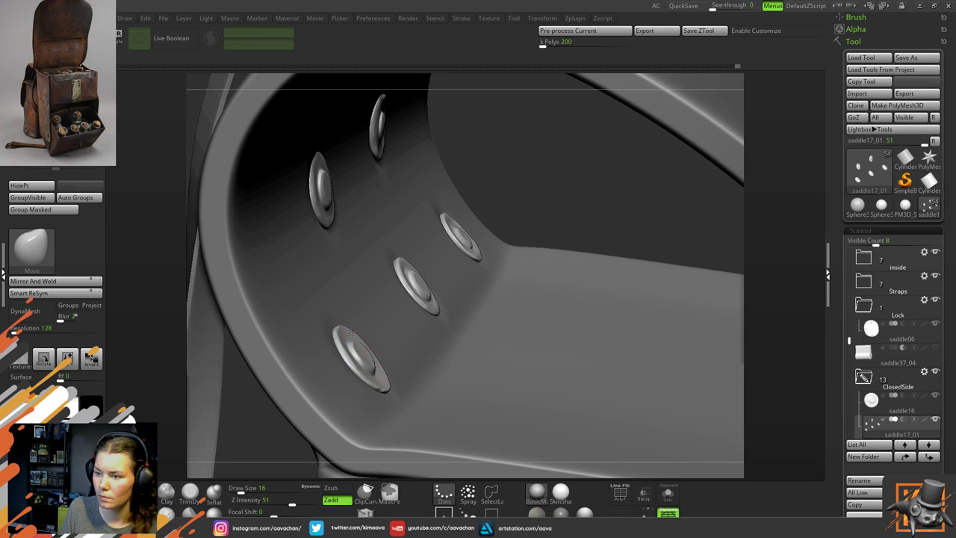
drag(352, 347, 338, 346)
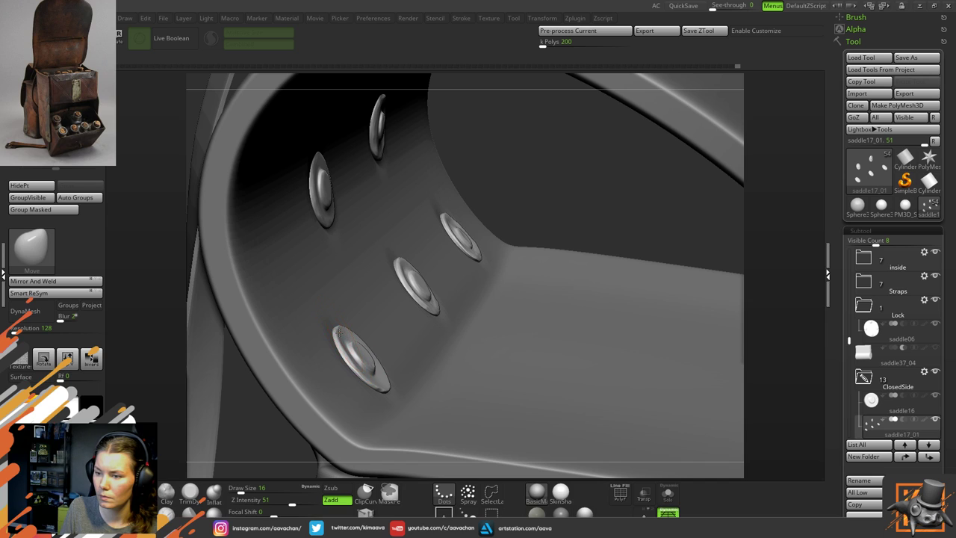
Return to the TrimDynamic brush and set its draw size to 4
click(189, 492)
drag(805, 267, 636, 293)
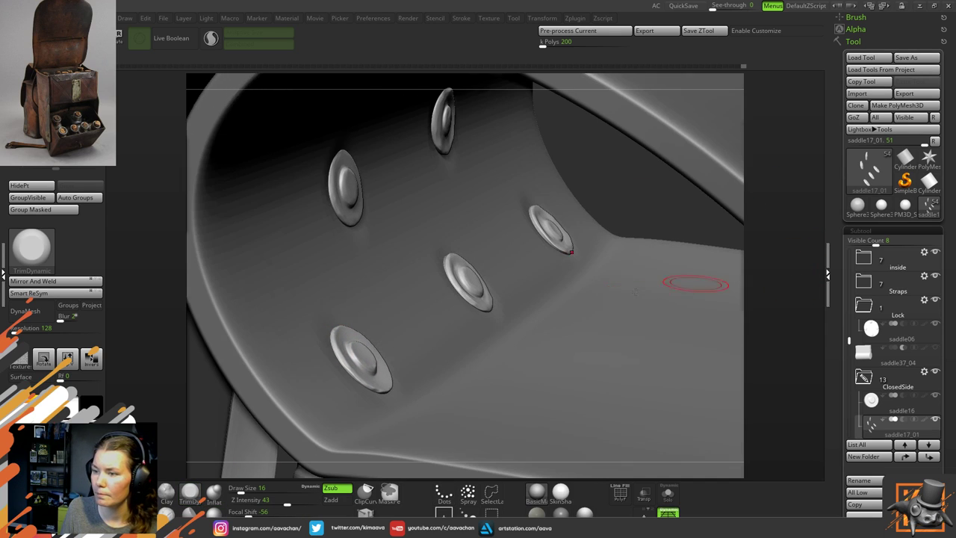
key(space)
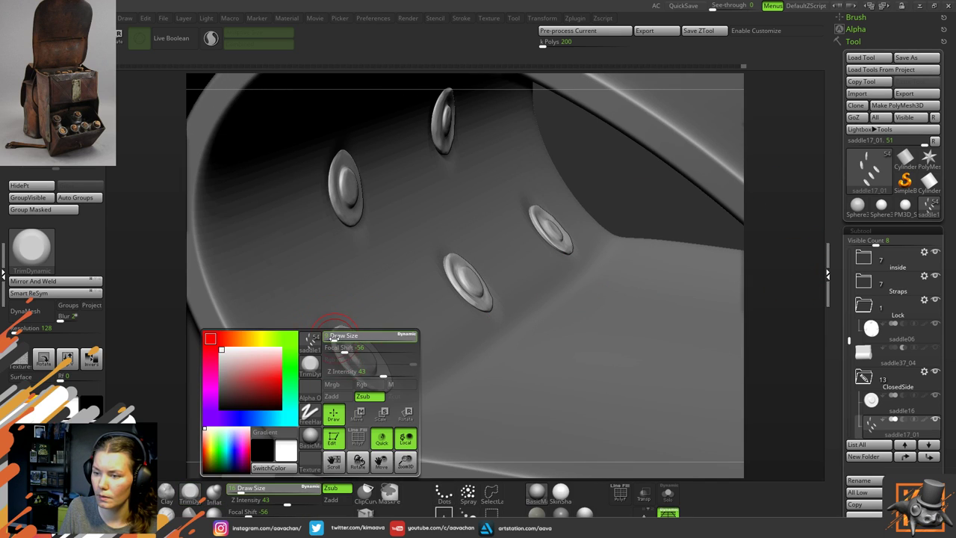
drag(331, 340, 330, 339)
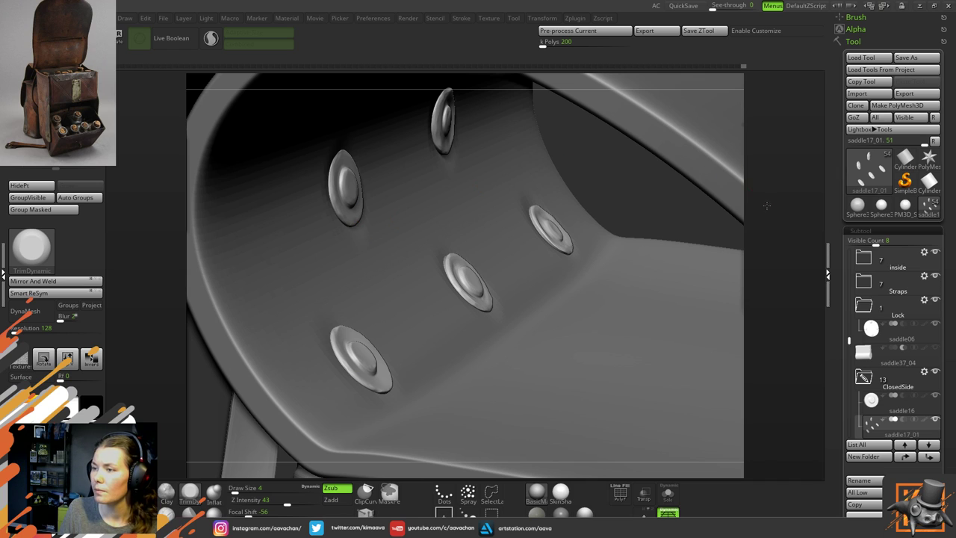
Examine the saddlebag's folded flap, strap loop and inner rivets from several angles
drag(759, 198, 492, 338)
drag(623, 152, 417, 254)
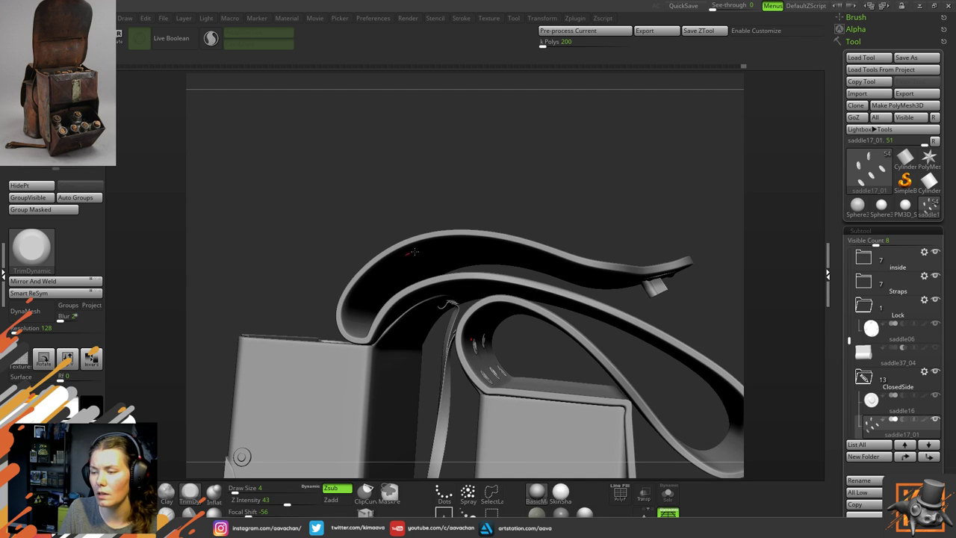
drag(375, 288, 399, 288)
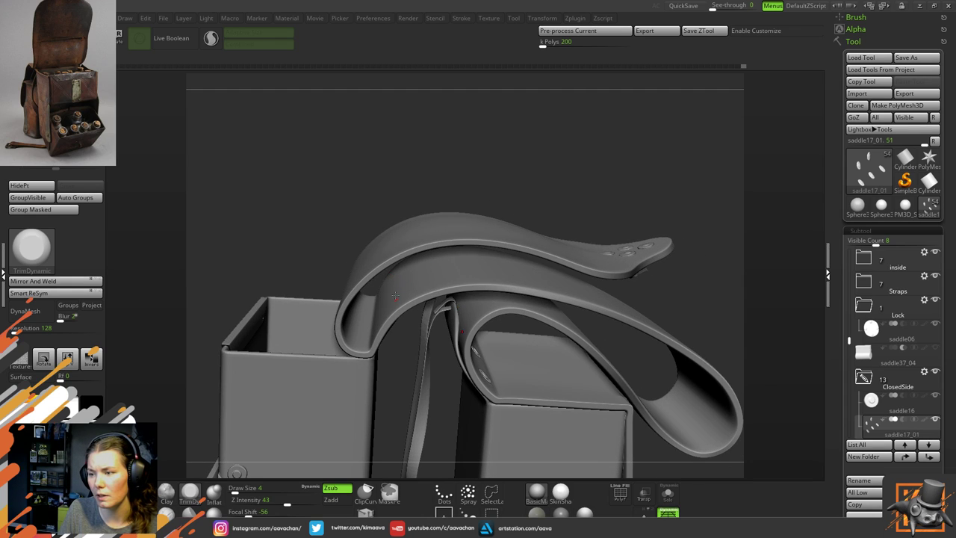
drag(425, 238, 519, 283)
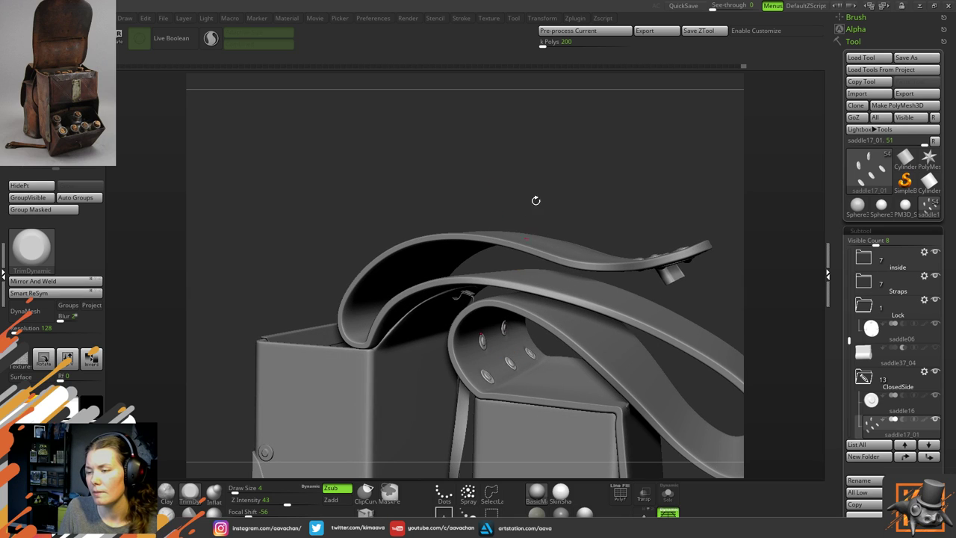
drag(535, 200, 404, 290)
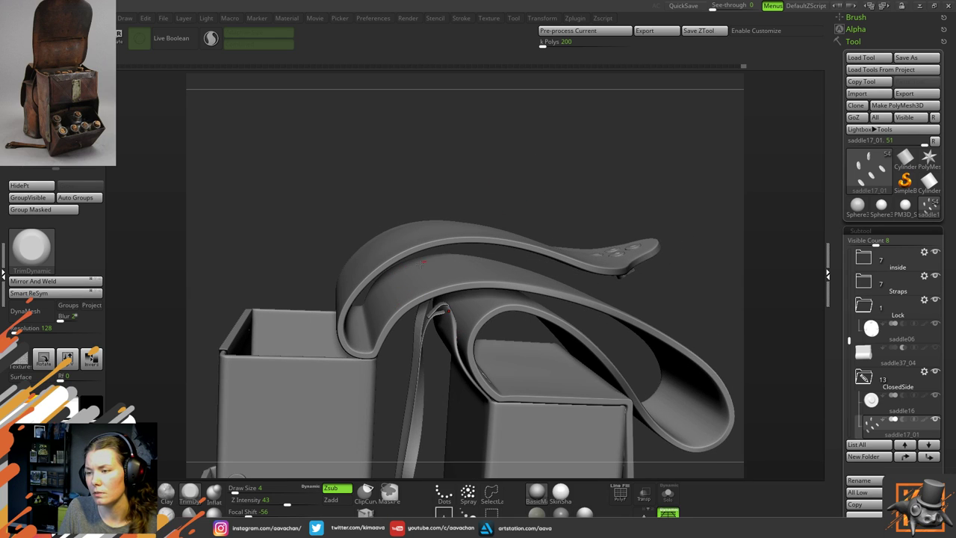
drag(557, 171, 502, 163)
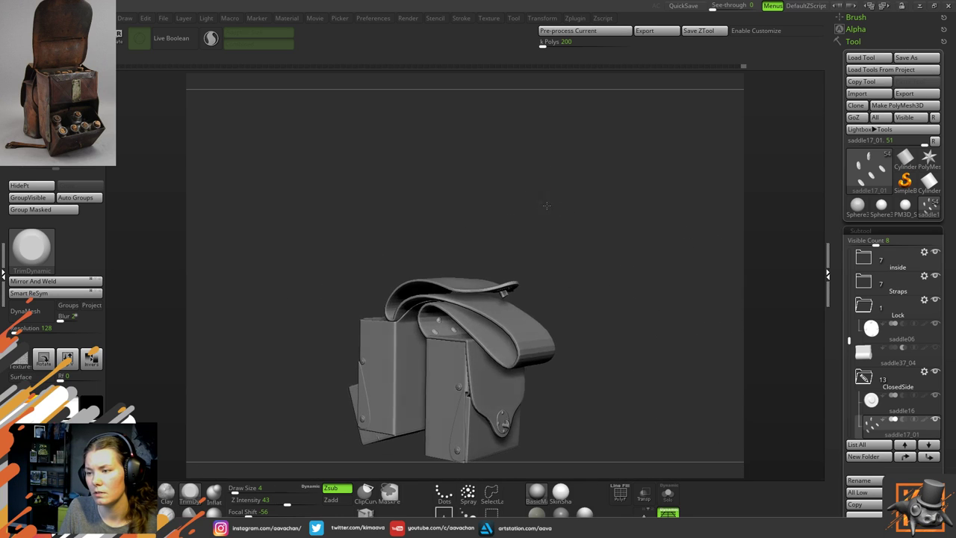
Isolate the inner rivets of the saddlebag's folded flap in Solo mode
drag(546, 205, 606, 296)
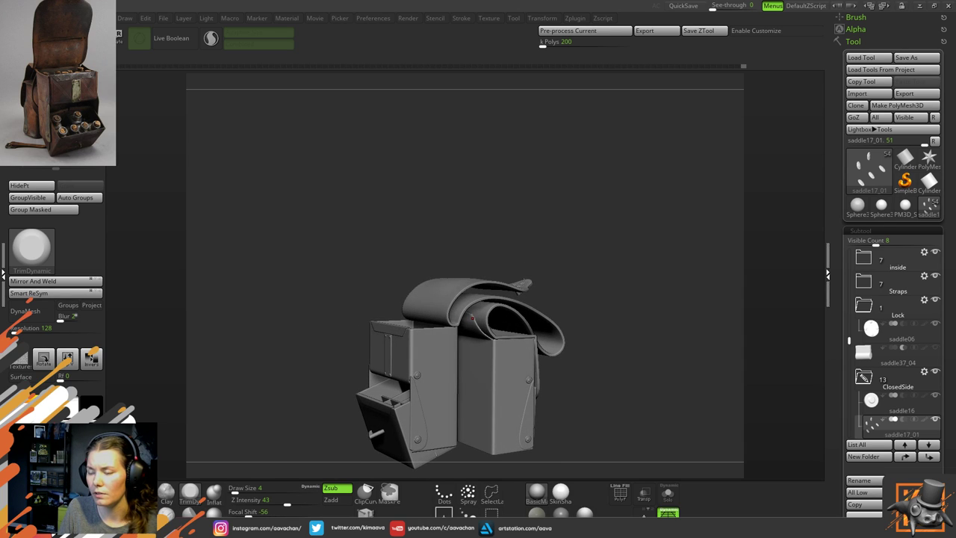
alt+drag(597, 257, 672, 275)
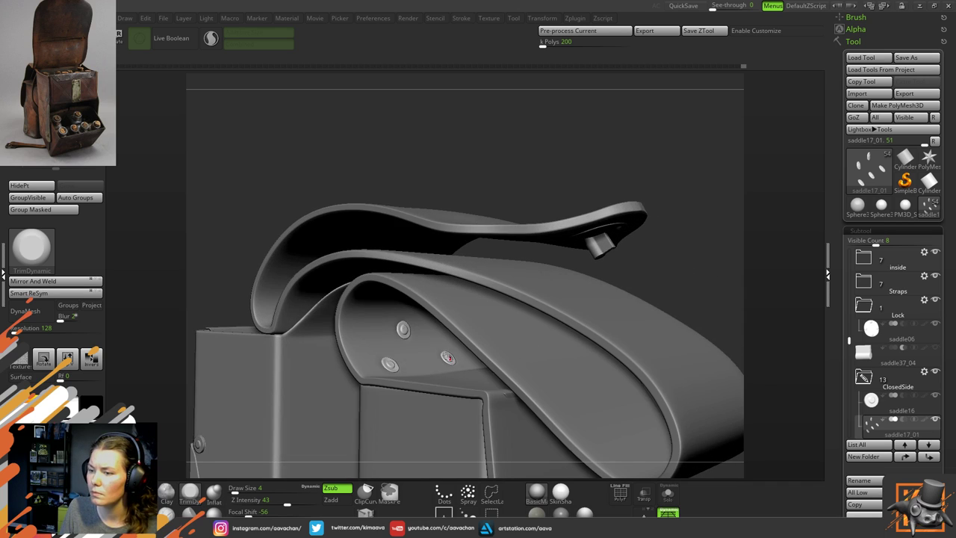
ctrl+right_drag(448, 357, 370, 336)
drag(779, 236, 598, 298)
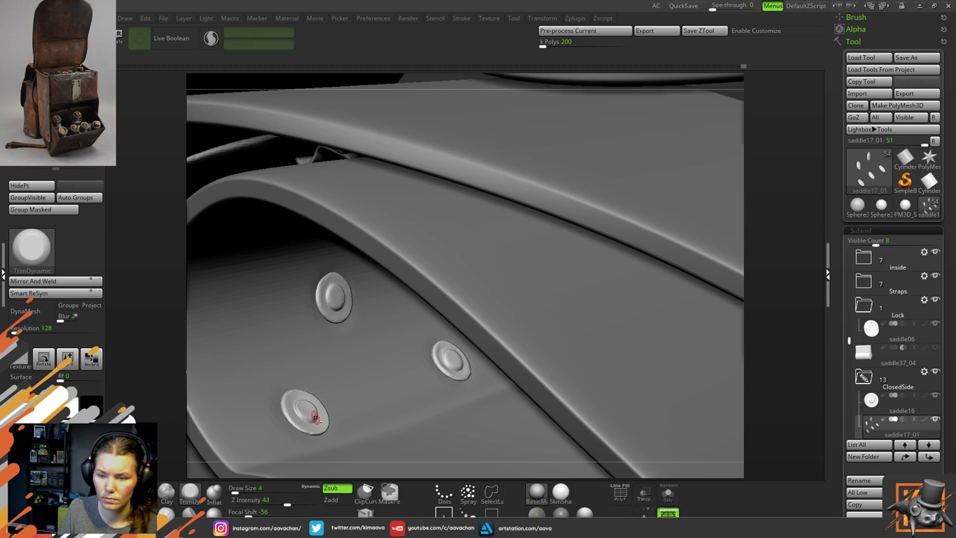
key(f)
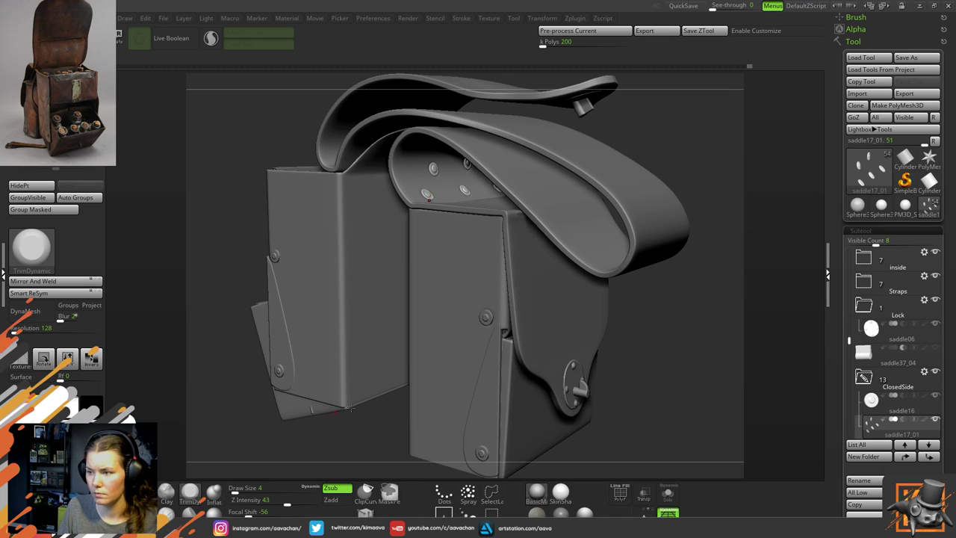
key(f)
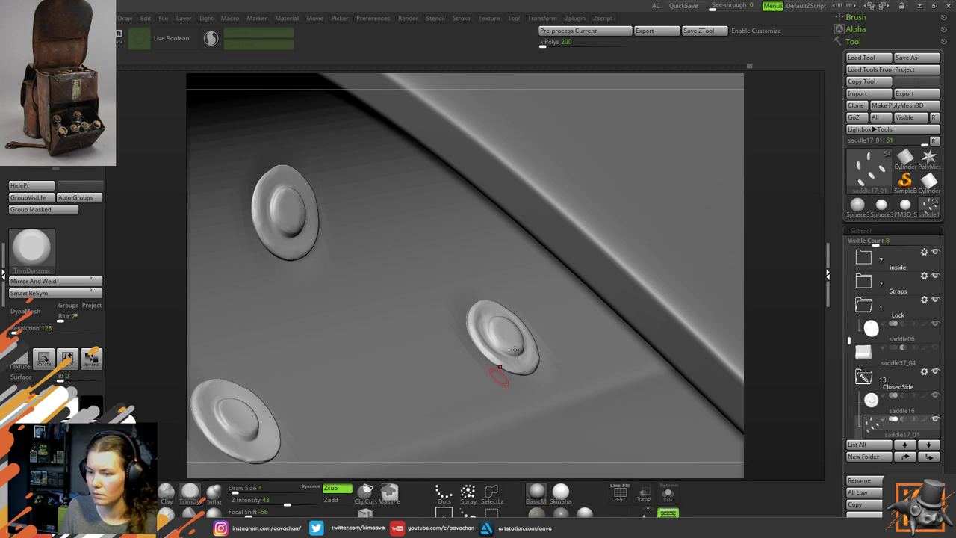
drag(739, 272, 480, 265)
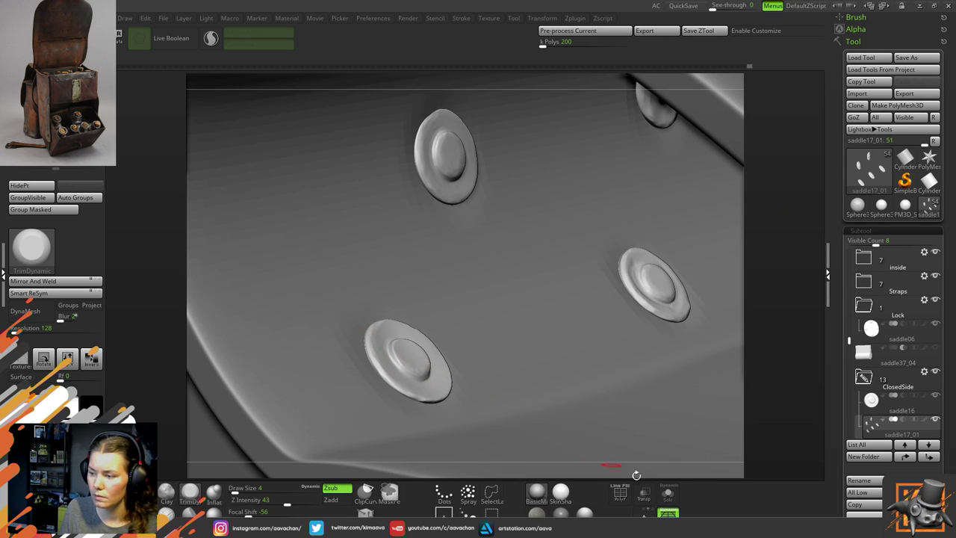
click(667, 493)
Flatten and wear the raised centre of the lower rivet and the ring around it with TrimDynamic at draw size 4
mouse_move(495, 343)
mouse_down()
mouse_move(471, 319)
mouse_move(468, 341)
mouse_up()
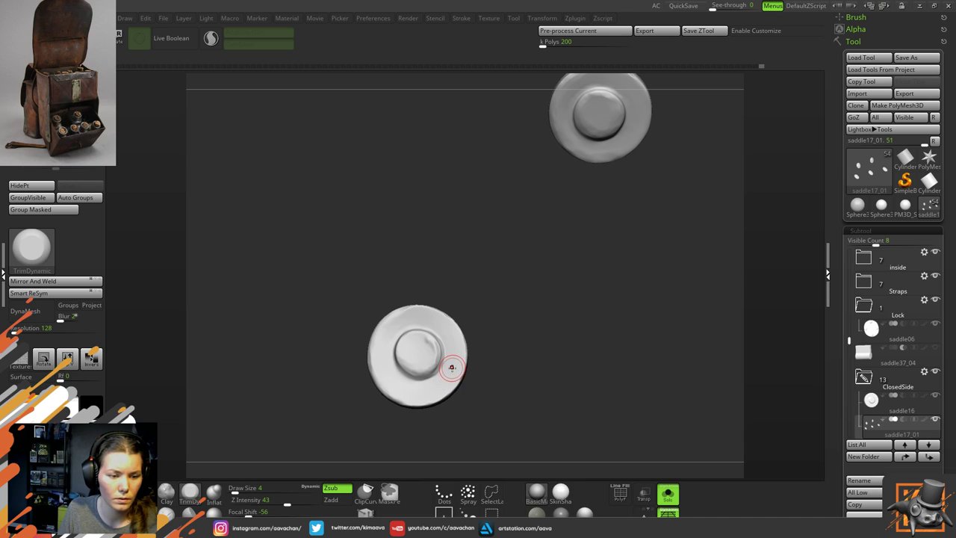
ctrl+right_drag(429, 344, 429, 355)
alt+right_drag(487, 313, 486, 271)
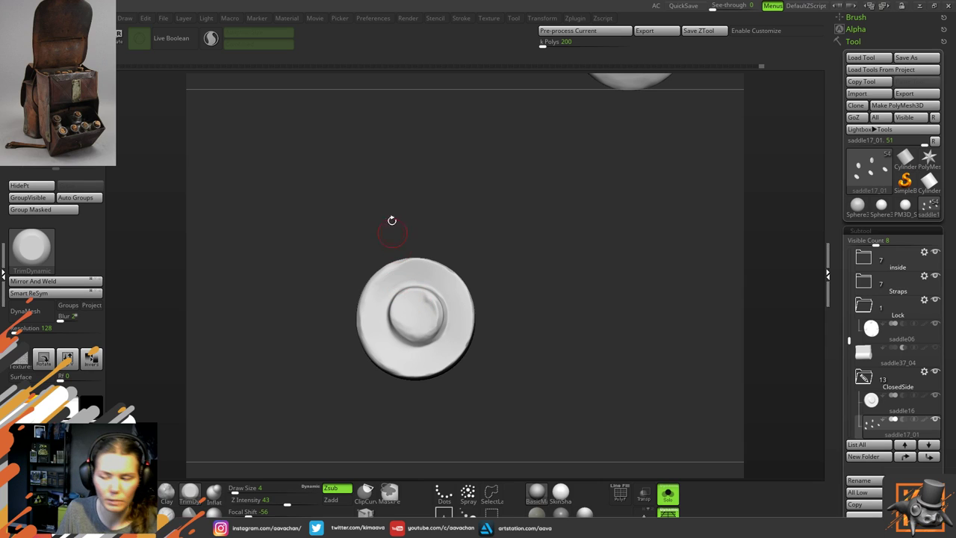
drag(526, 224, 531, 239)
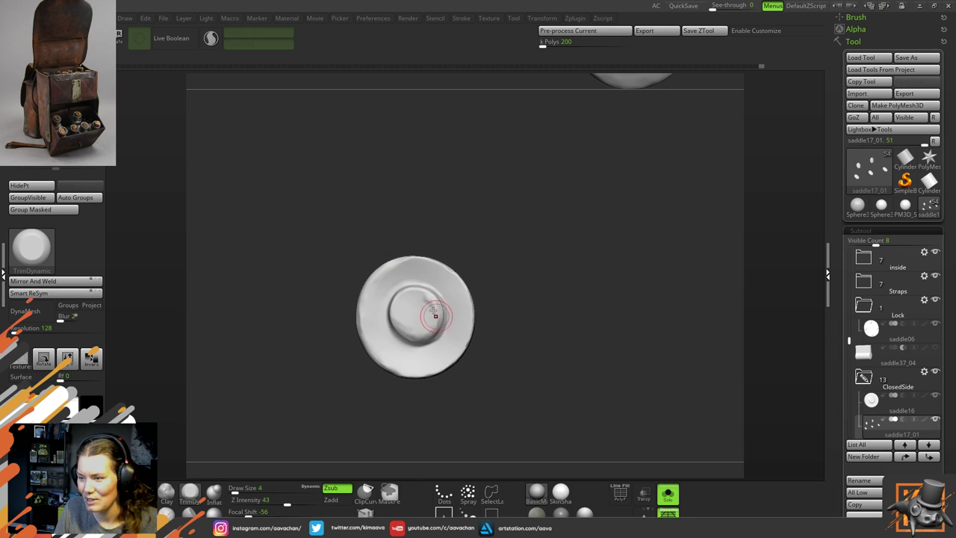
mouse_move(435, 333)
mouse_down()
mouse_move(442, 315)
mouse_move(434, 289)
mouse_up()
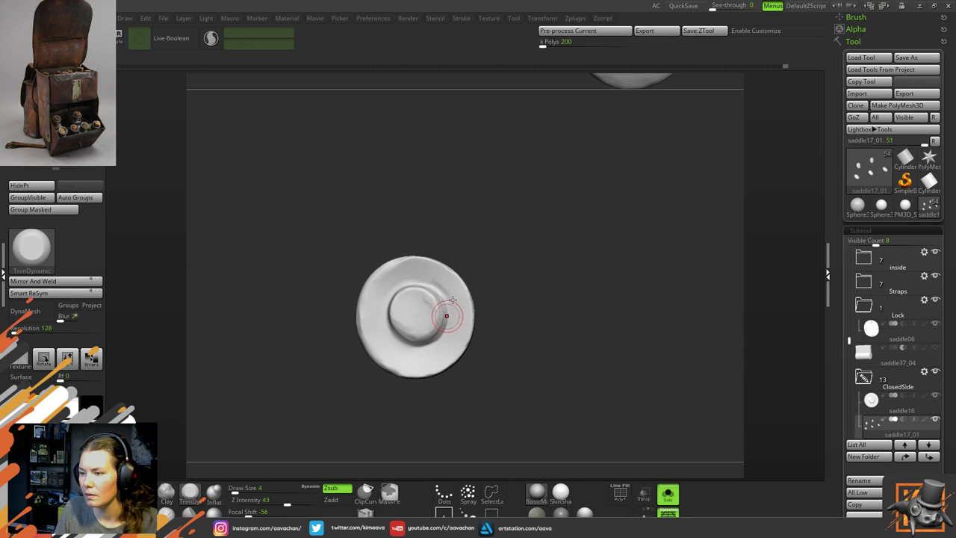
mouse_move(497, 246)
mouse_down()
mouse_move(520, 244)
mouse_move(426, 324)
mouse_up()
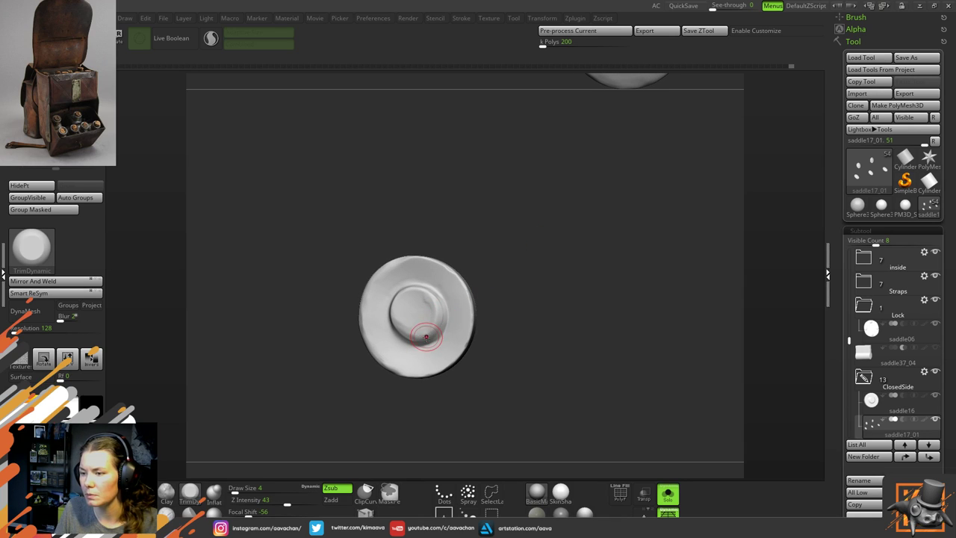
drag(523, 229, 439, 295)
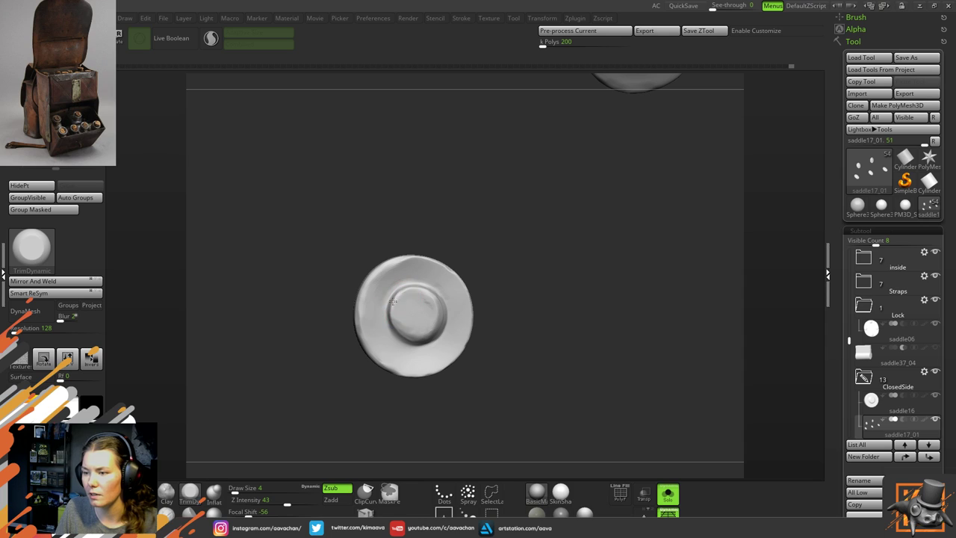
drag(507, 299, 522, 363)
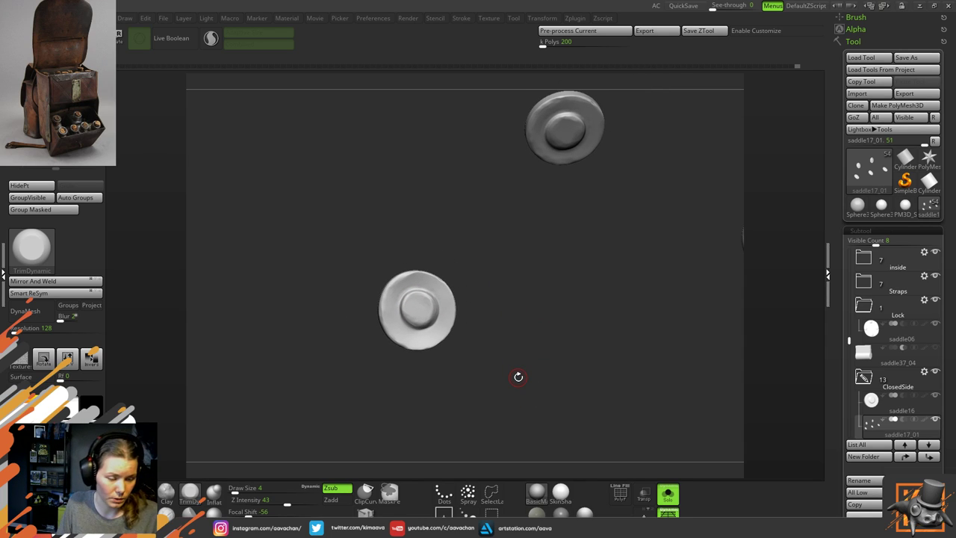
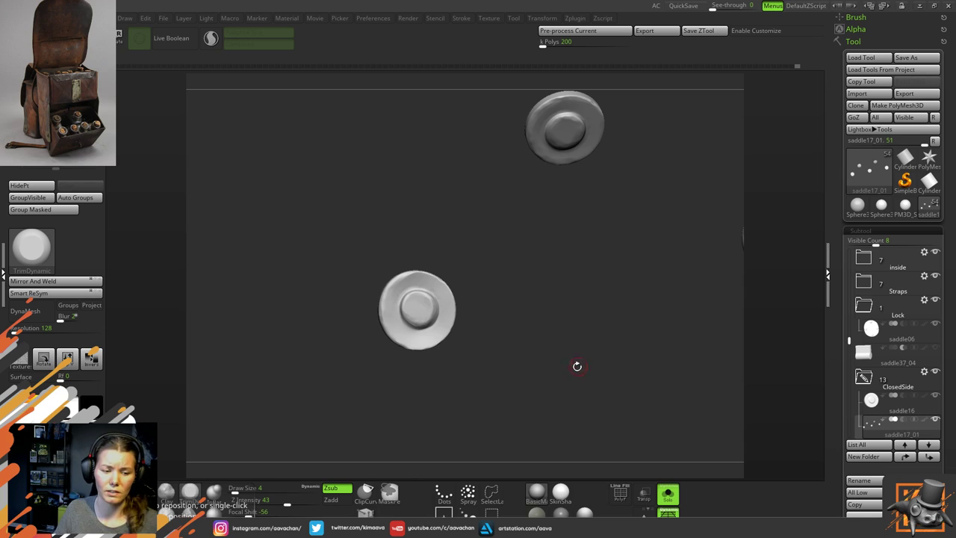
Trim irregularities into the rim of the same rivet's disc and turn off Solo mode to compare it with the leather
drag(454, 248, 416, 271)
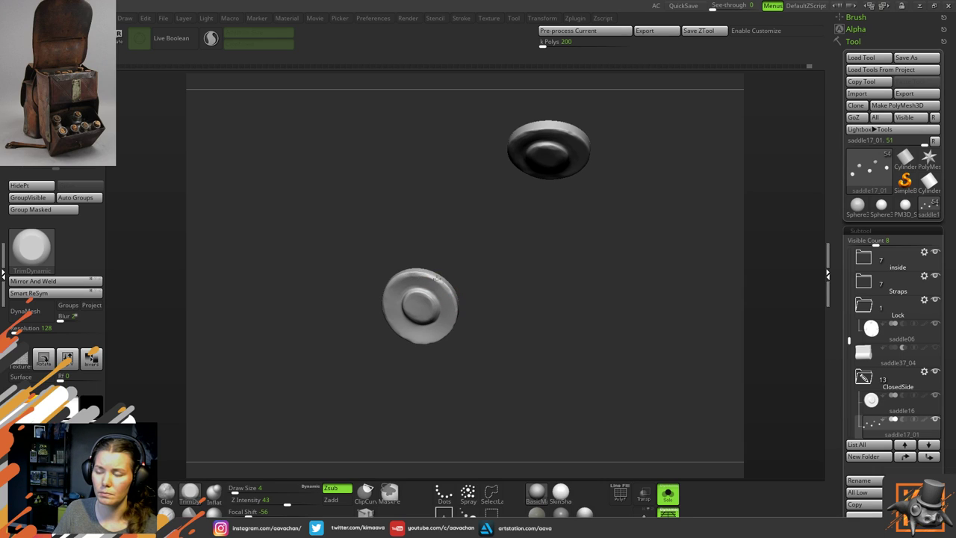
drag(508, 290, 521, 272)
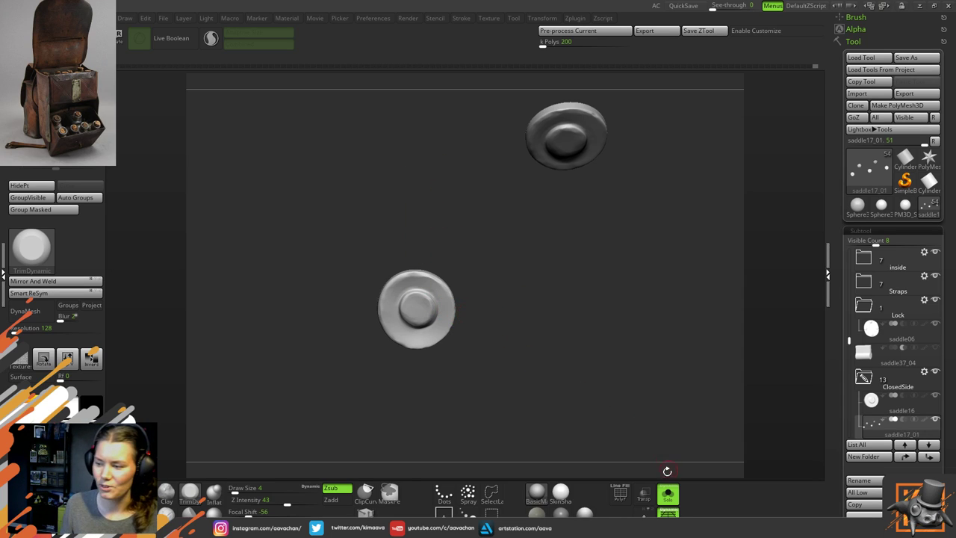
click(667, 493)
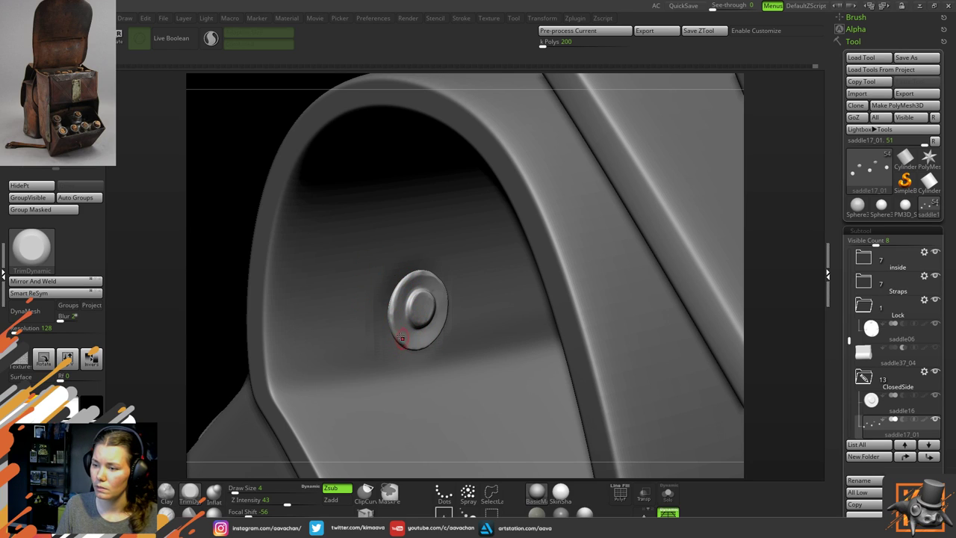
key(ctrl+z)
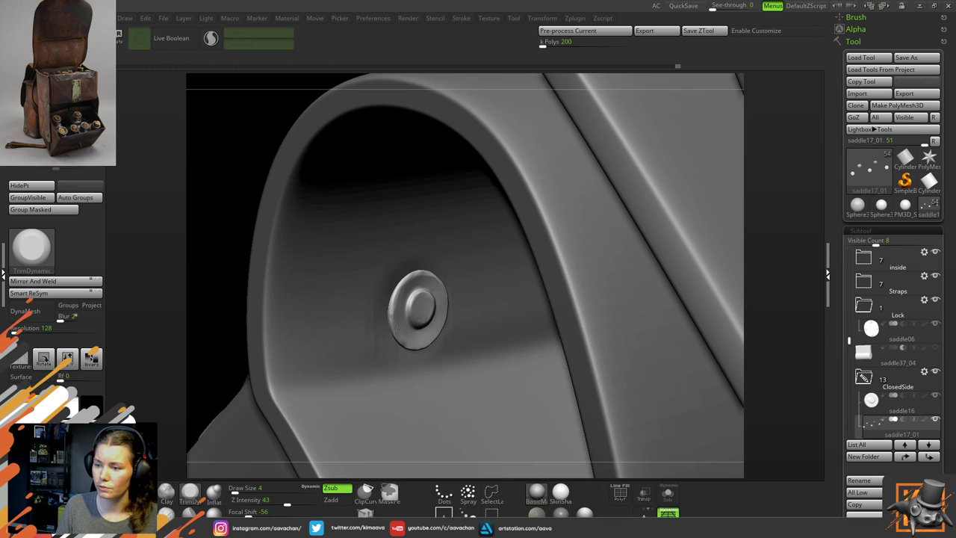
key(ctrl+shift+z)
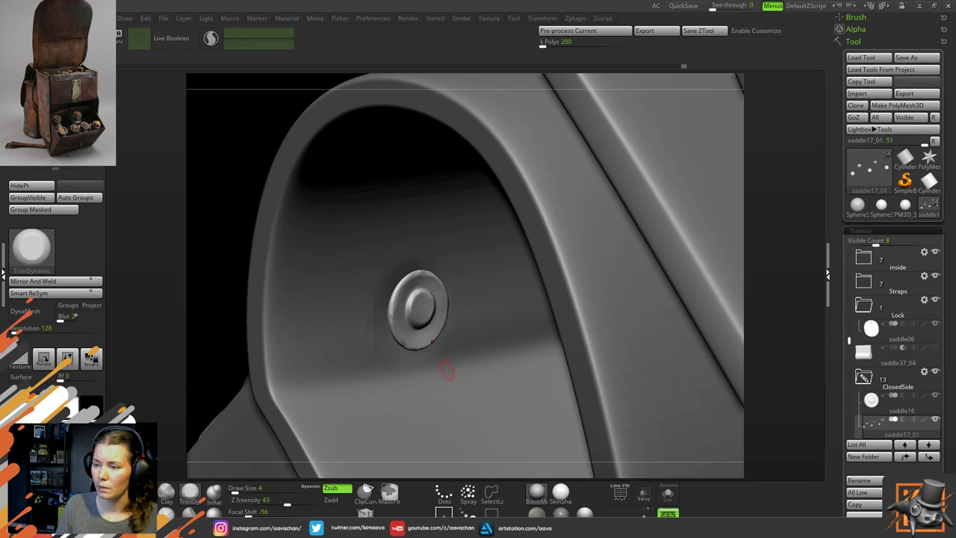
Isolate the rivets again and chip the outer edge of the rivet's disc with further TrimDynamic strokes
click(667, 492)
drag(516, 301, 490, 315)
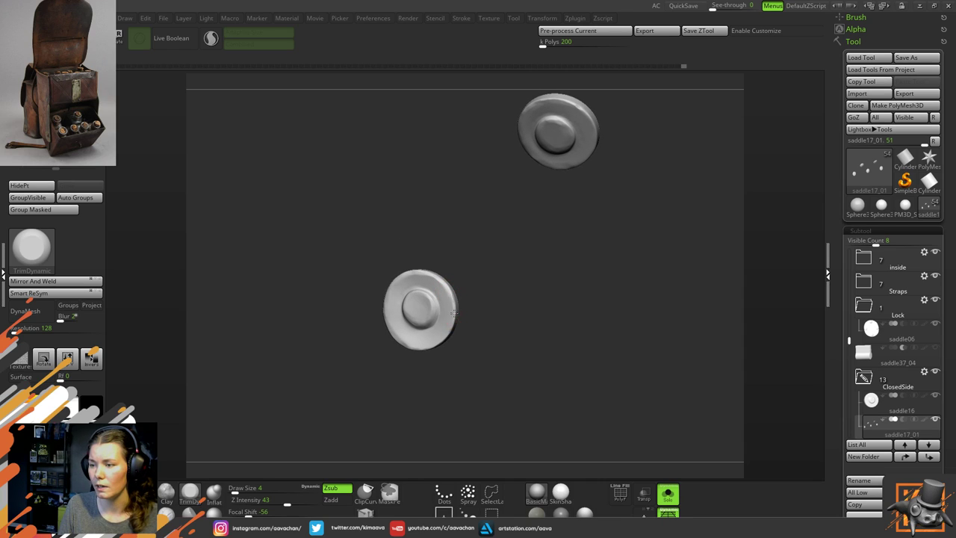
key(ctrl+shift+z)
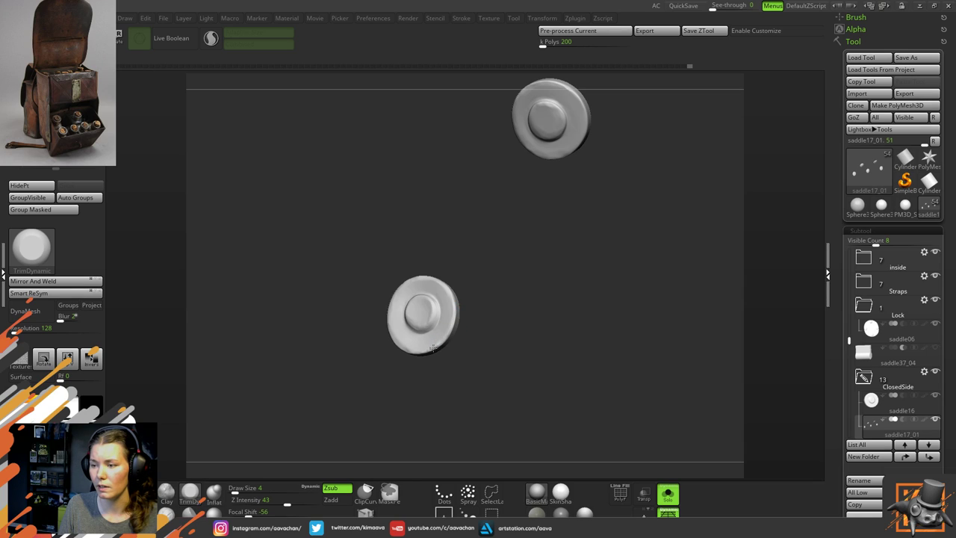
mouse_move(413, 352)
mouse_down()
mouse_move(440, 339)
mouse_move(448, 297)
mouse_up()
key(ctrl+shift+z)
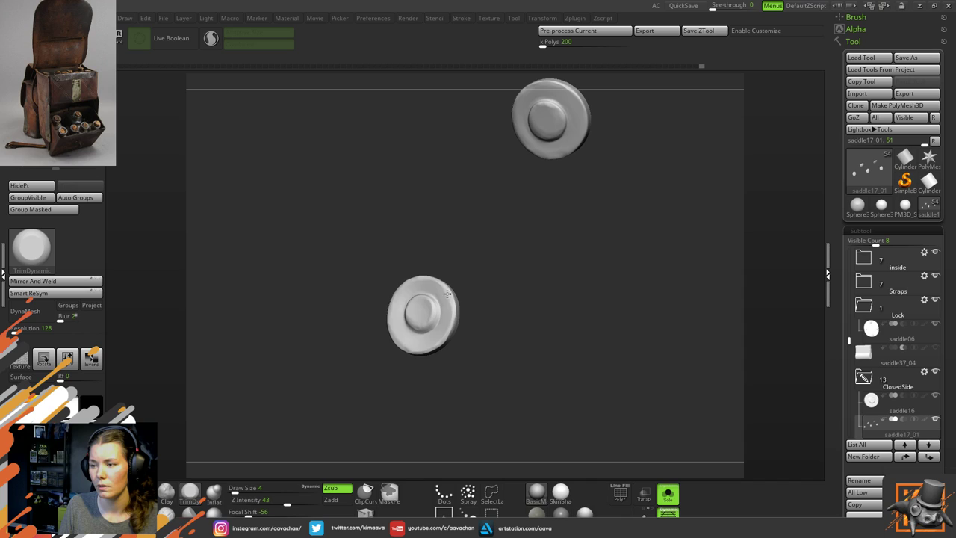
key(ctrl+shift+z)
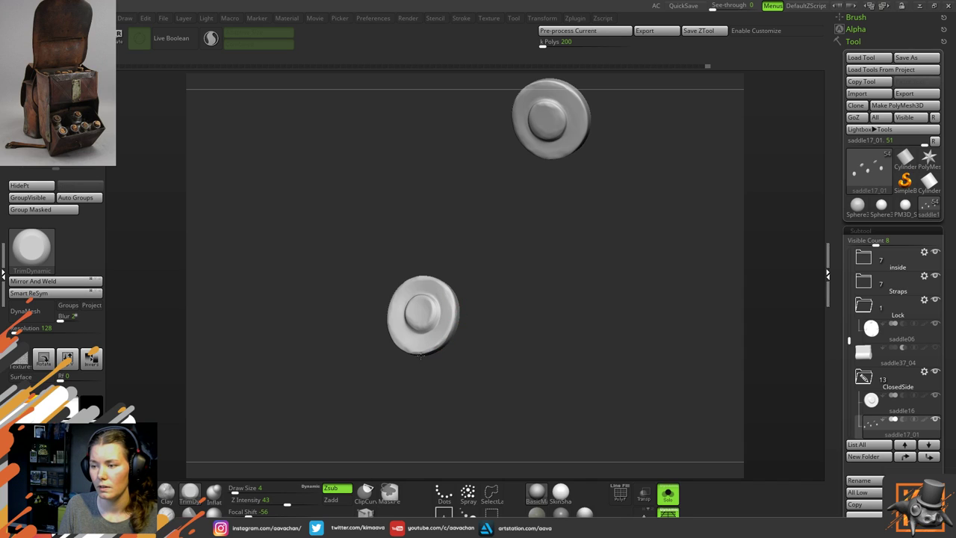
key(ctrl+shift+z)
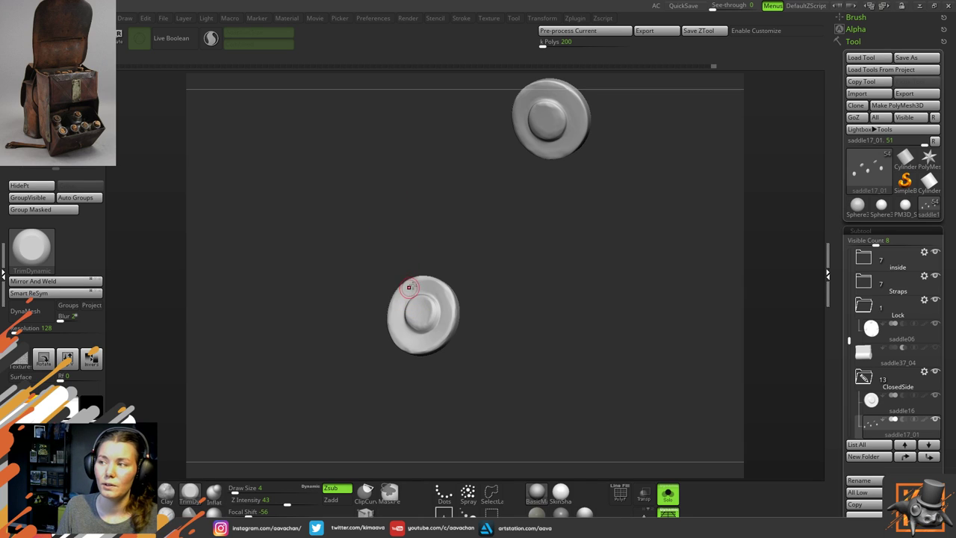
drag(415, 244, 448, 265)
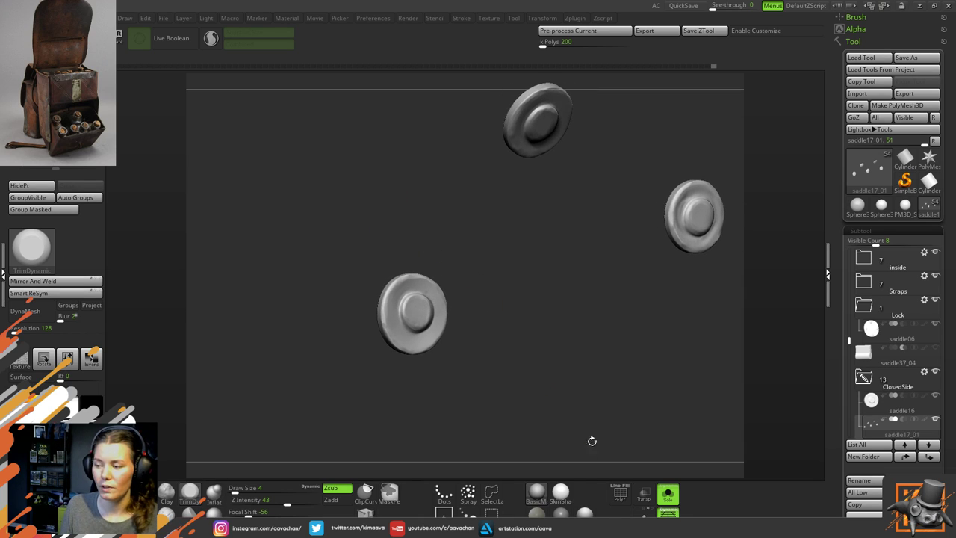
Turn off Solo mode to bring back the whole saddlebag and save the tool
click(670, 494)
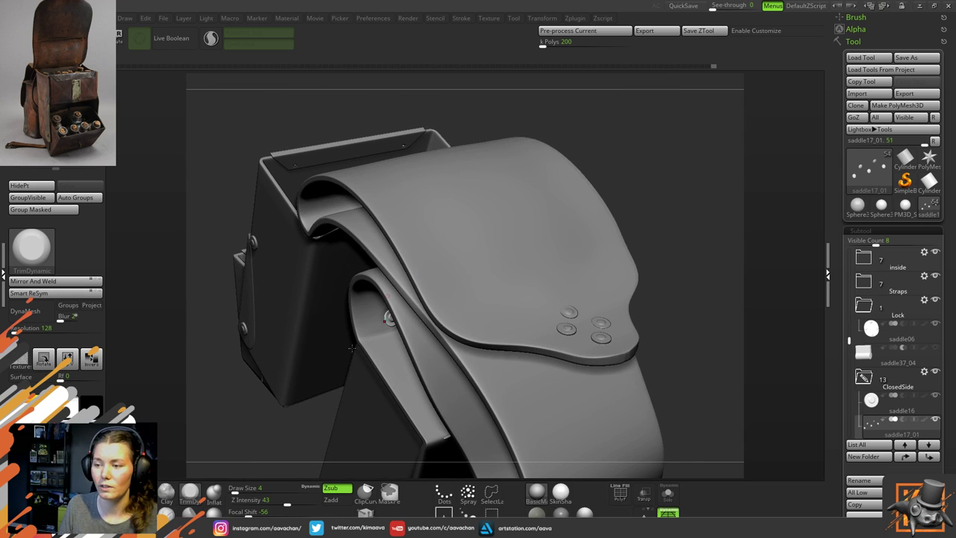
drag(312, 424, 305, 401)
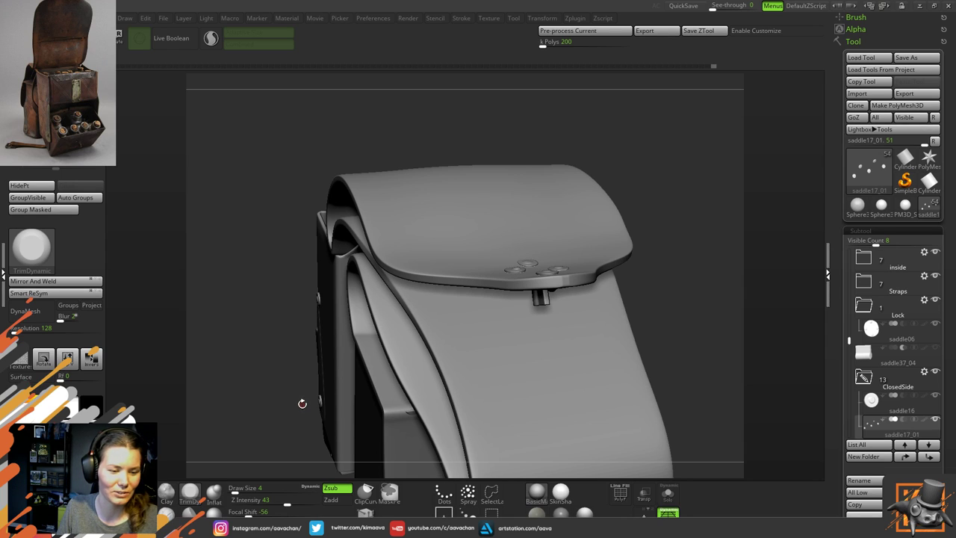
drag(282, 363, 259, 378)
ctrl+right_drag(401, 287, 407, 347)
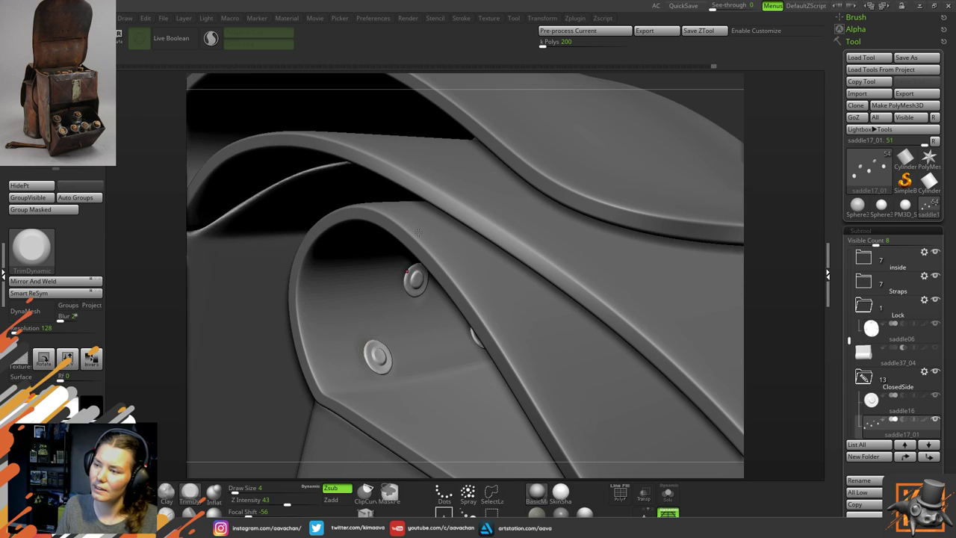
drag(784, 129, 784, 141)
ctrl+right_drag(503, 261, 649, 206)
drag(649, 207, 668, 213)
click(917, 58)
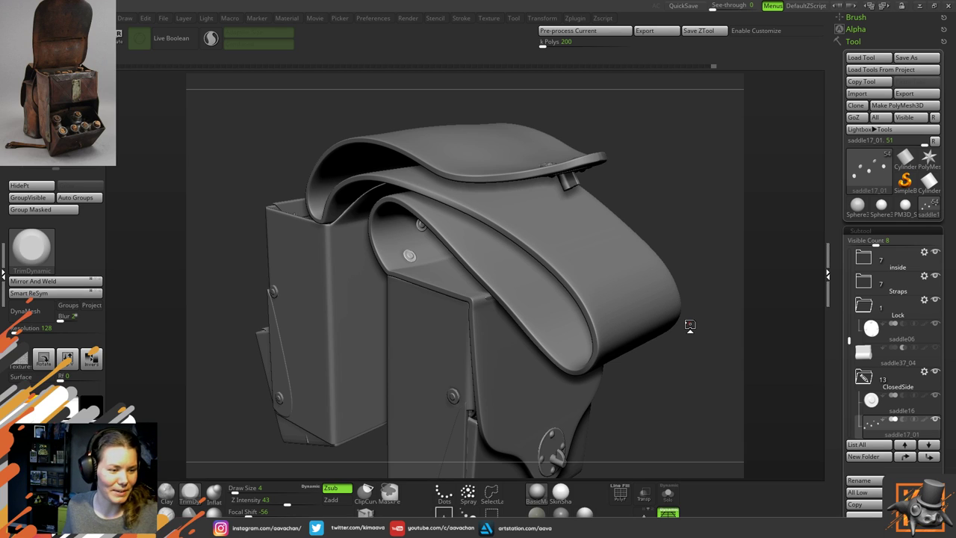
Examine the side boxes, the curved leather flaps and the worn rivets inside the fold from both sides
mouse_move(666, 189)
mouse_down()
mouse_move(672, 173)
mouse_move(663, 195)
mouse_up()
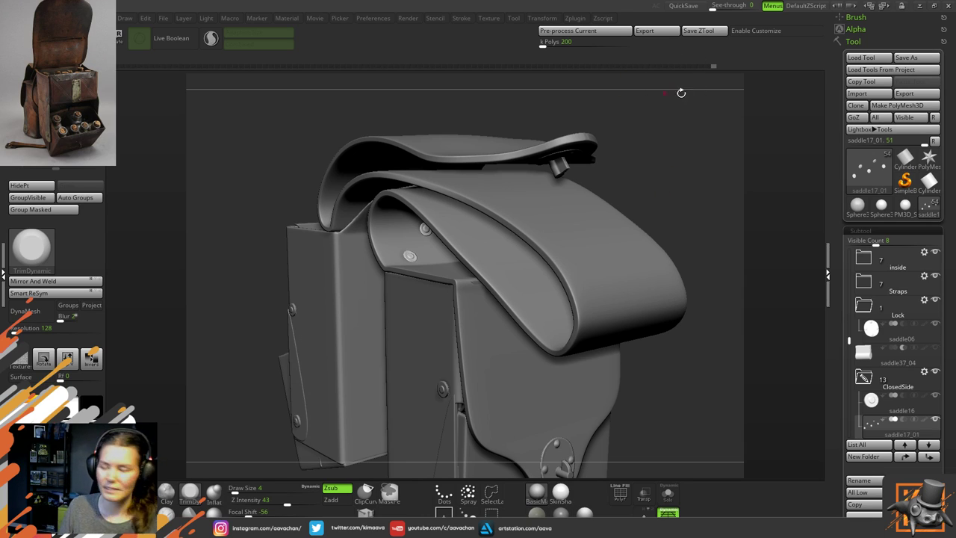
drag(674, 198, 689, 177)
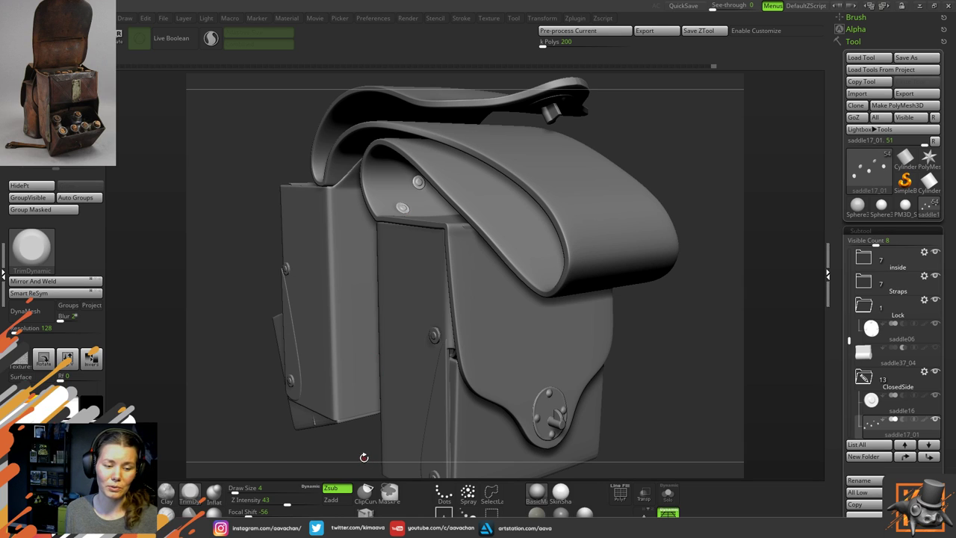
drag(696, 317, 677, 326)
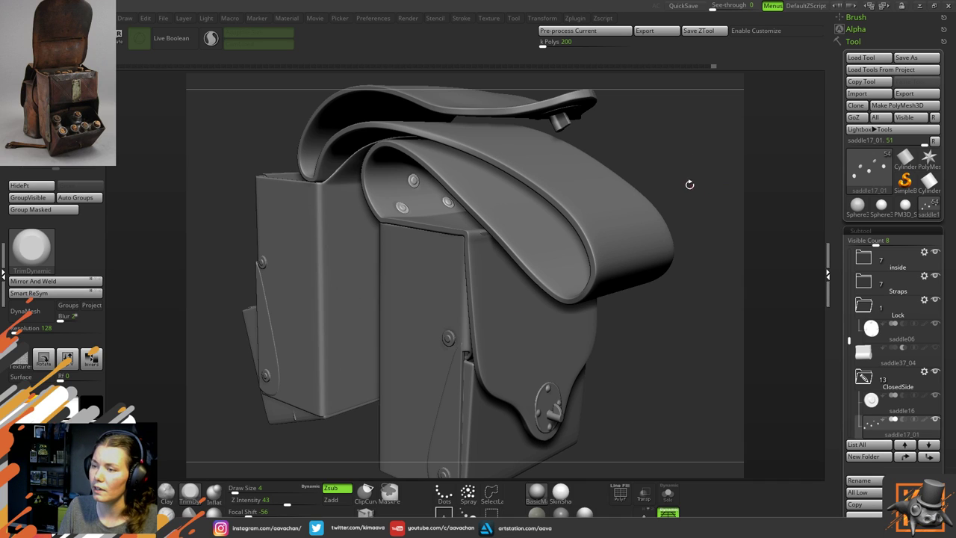
drag(687, 184, 696, 182)
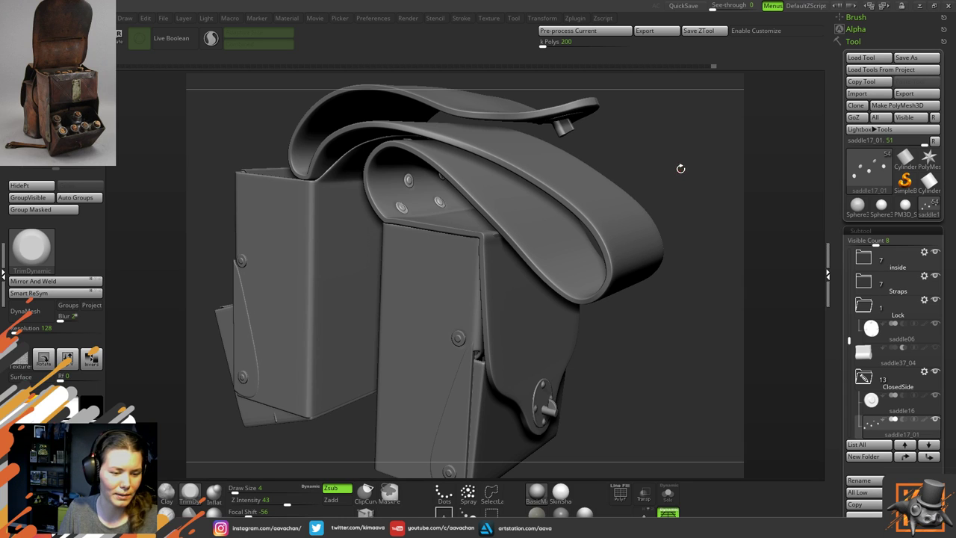
drag(667, 111, 685, 219)
alt+drag(782, 234, 757, 294)
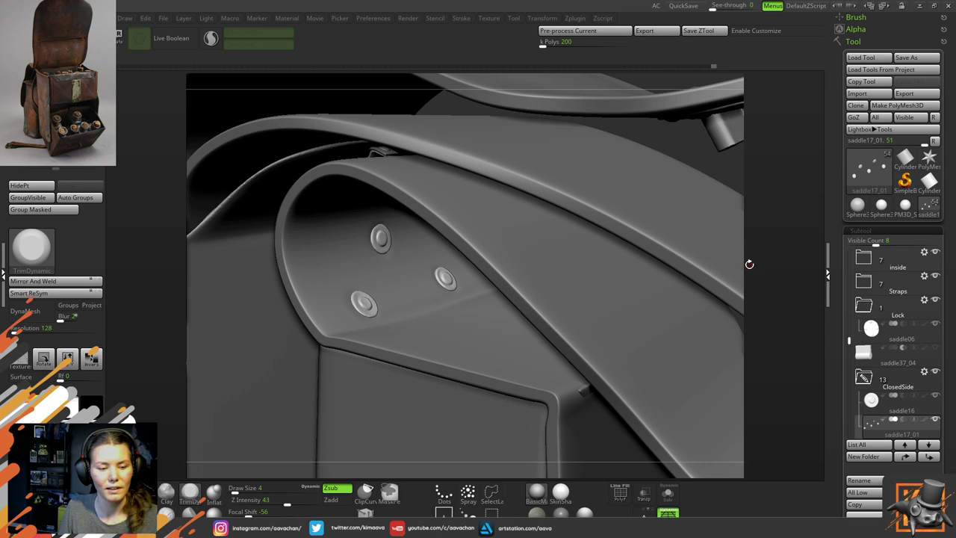
drag(783, 282, 768, 284)
drag(785, 329, 777, 281)
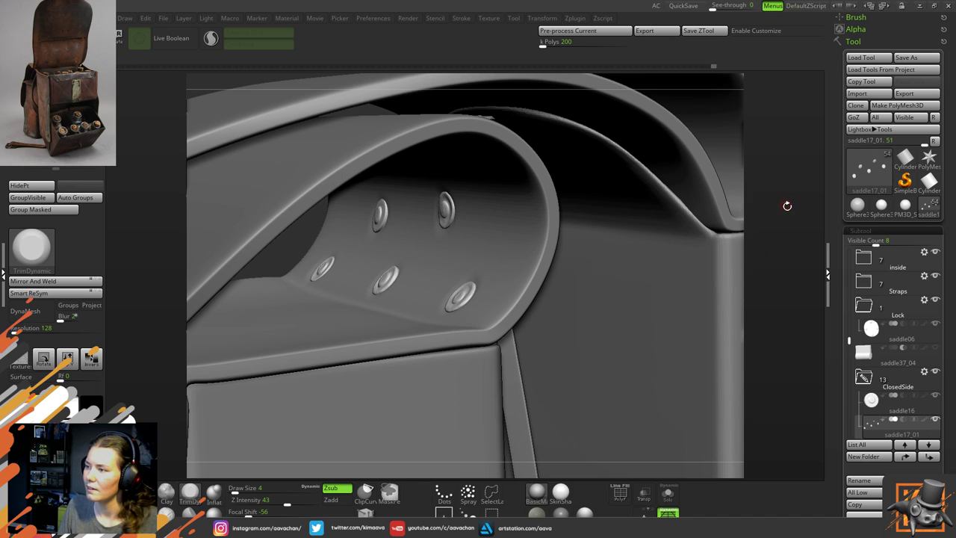
Examine the fold's inner rivets, the closed side panel, its straps and the single rivet above the tapered leather flap
drag(785, 205, 792, 216)
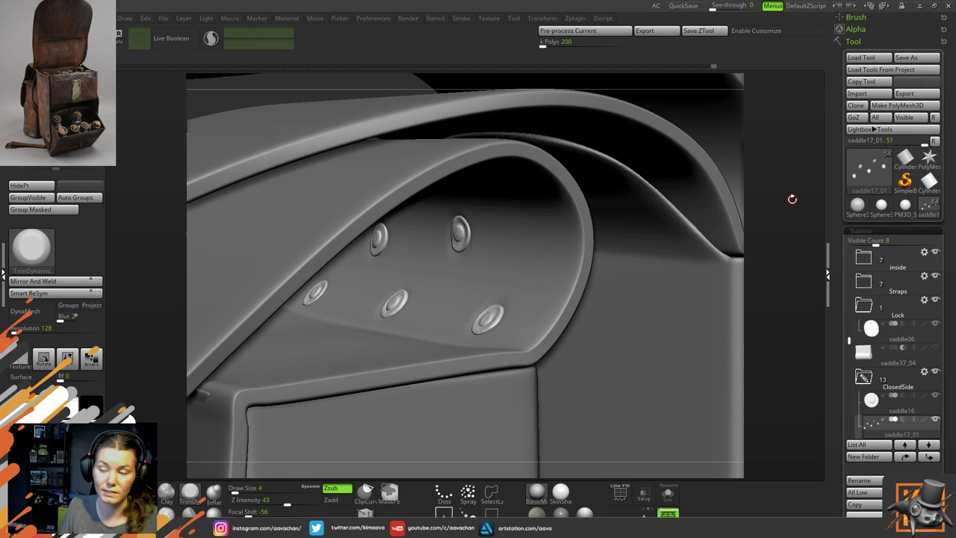
alt+drag(777, 282, 778, 85)
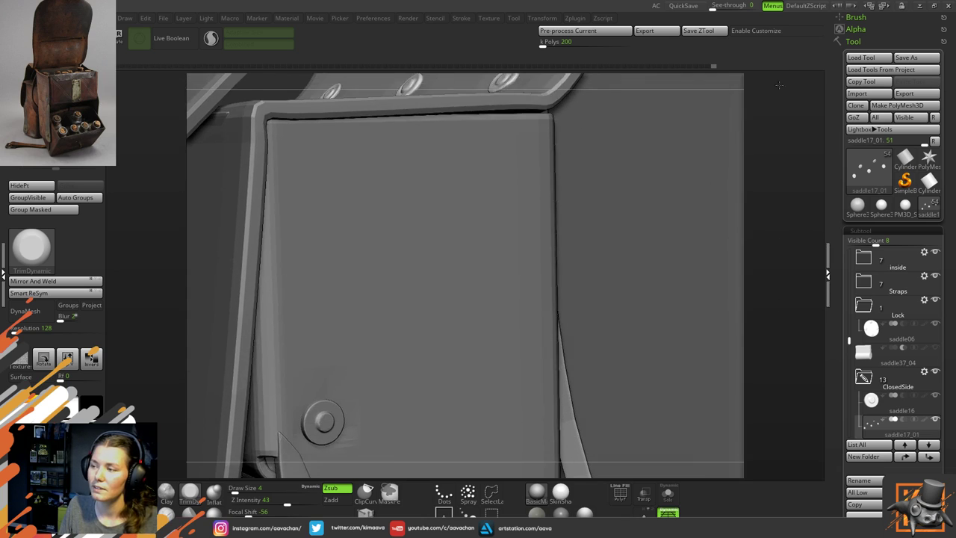
alt+drag(779, 226, 785, 165)
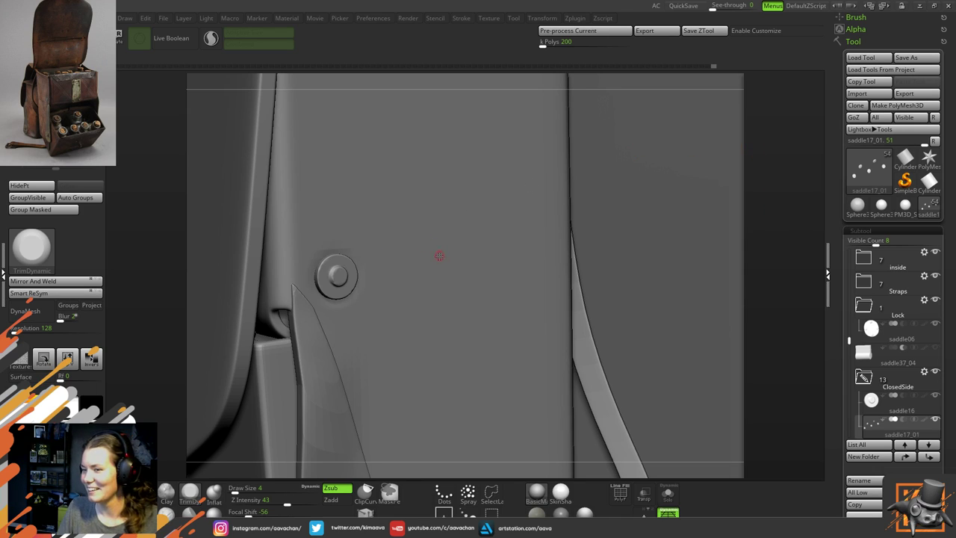
drag(783, 243, 338, 213)
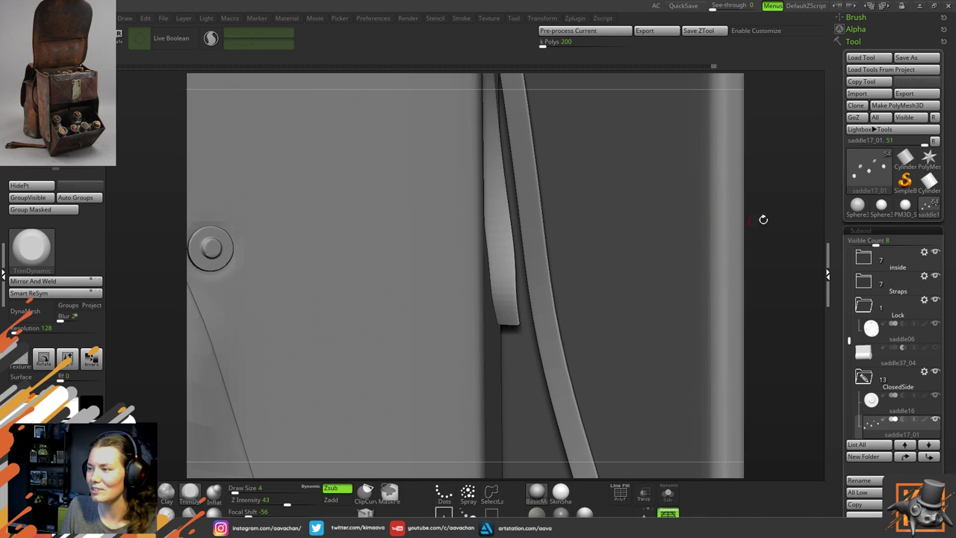
alt+drag(790, 212, 849, 231)
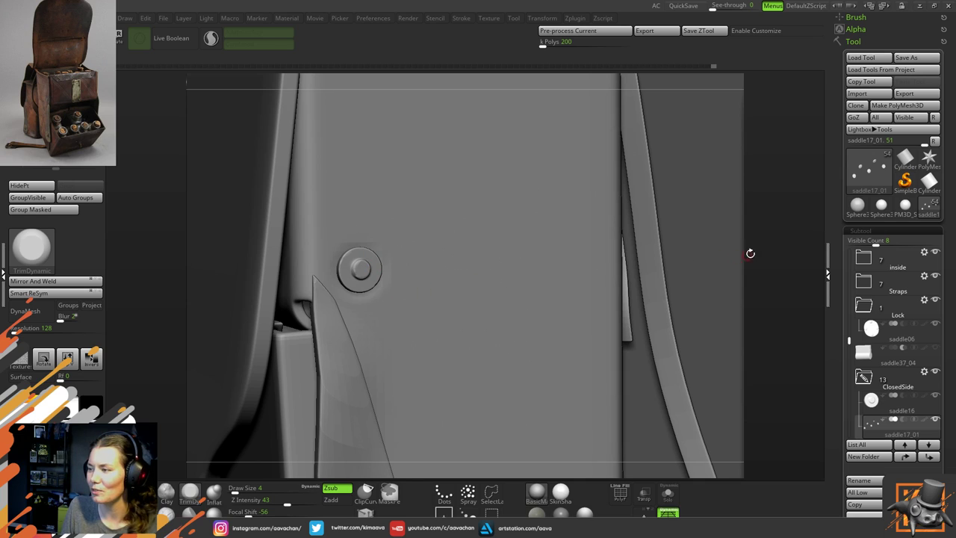
drag(749, 254, 798, 193)
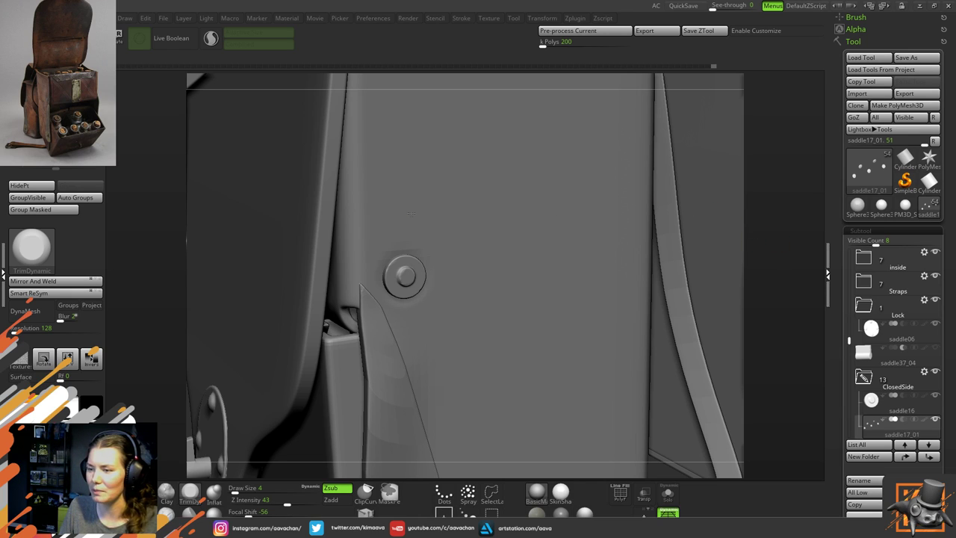
mouse_move(762, 217)
mouse_down()
mouse_move(781, 275)
mouse_move(794, 144)
mouse_move(766, 203)
mouse_up()
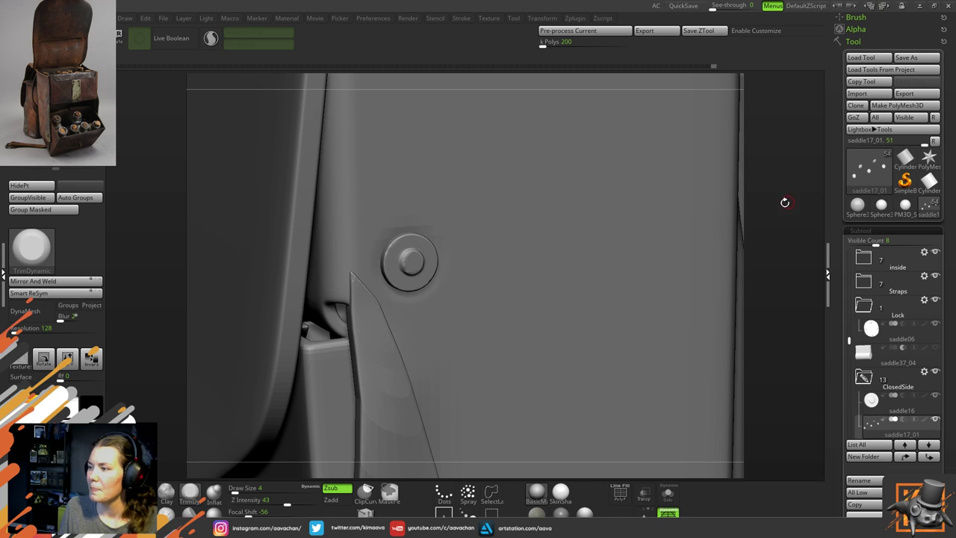
drag(785, 203, 763, 217)
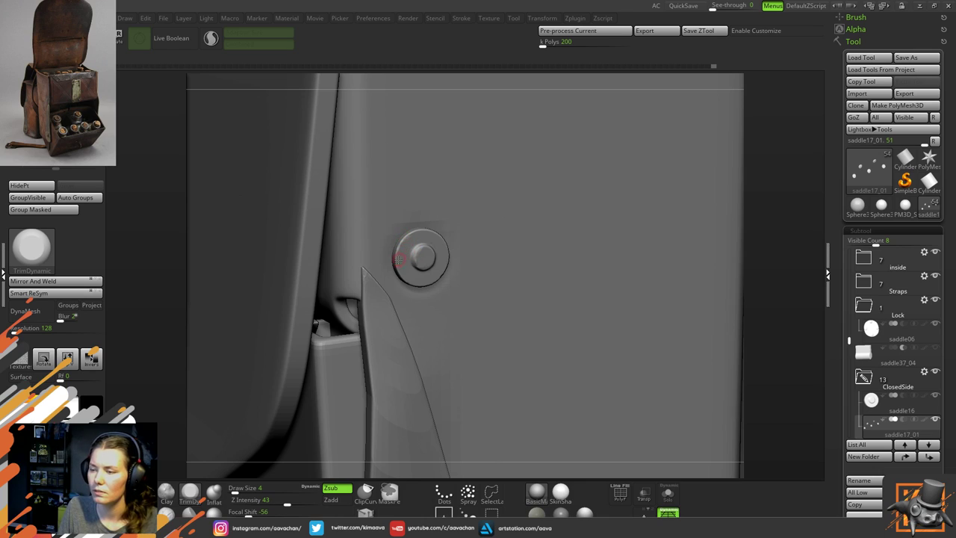
Make the side panel's upper rivet the active subtool and wear down its disc's rim with TrimDynamic at draw size 4
alt+click(420, 260)
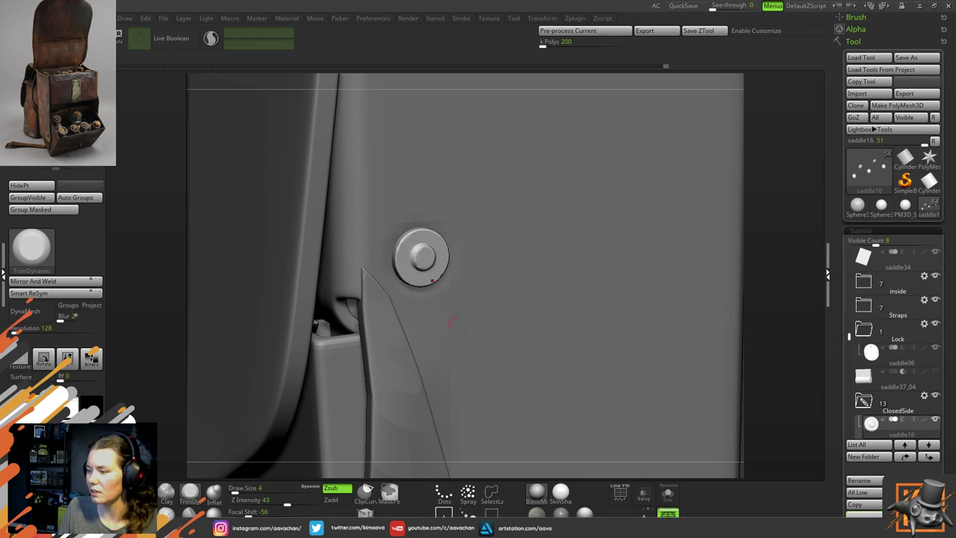
alt+right_drag(486, 272, 498, 305)
drag(770, 260, 791, 240)
key(w)
right_drag(791, 241, 791, 251)
drag(457, 277, 457, 276)
key(q)
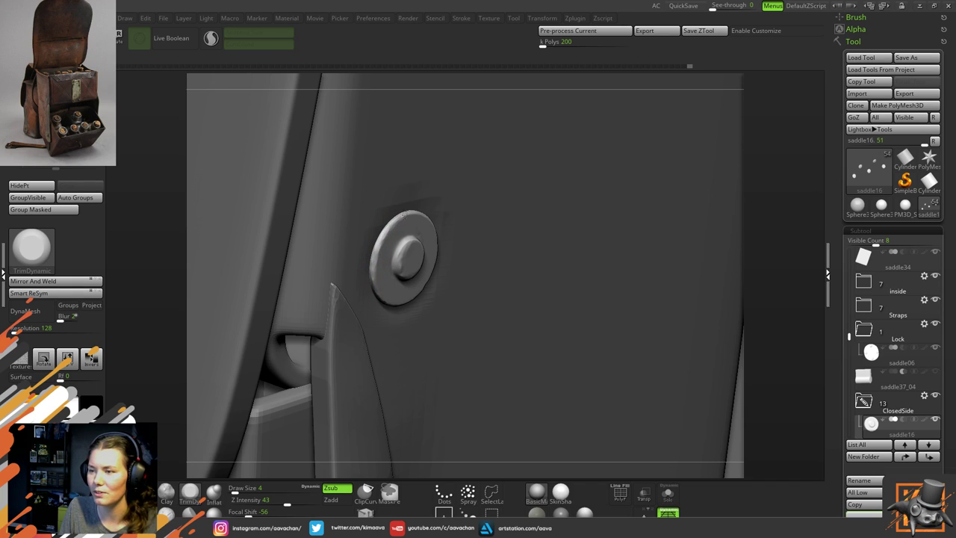
mouse_move(766, 316)
mouse_down()
mouse_move(770, 297)
mouse_move(725, 295)
mouse_up()
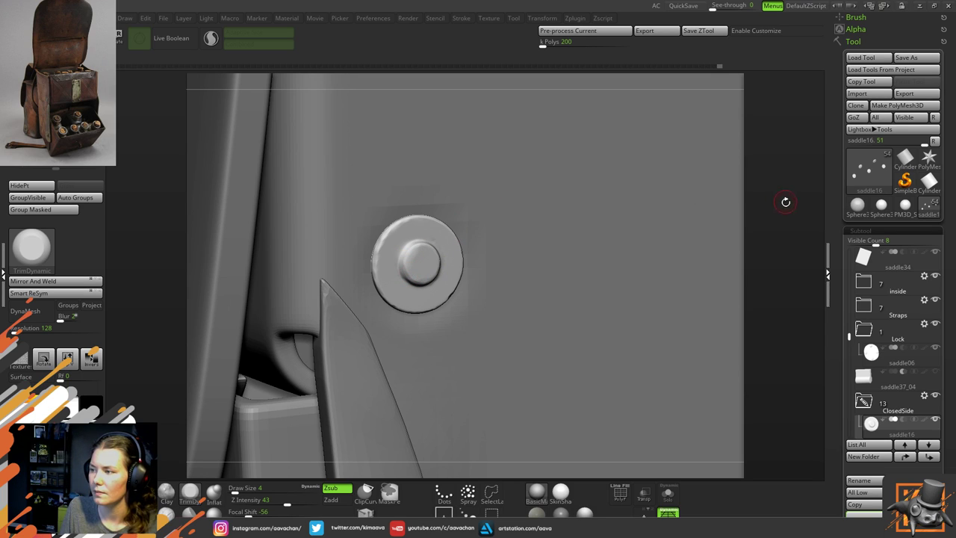
drag(786, 201, 480, 213)
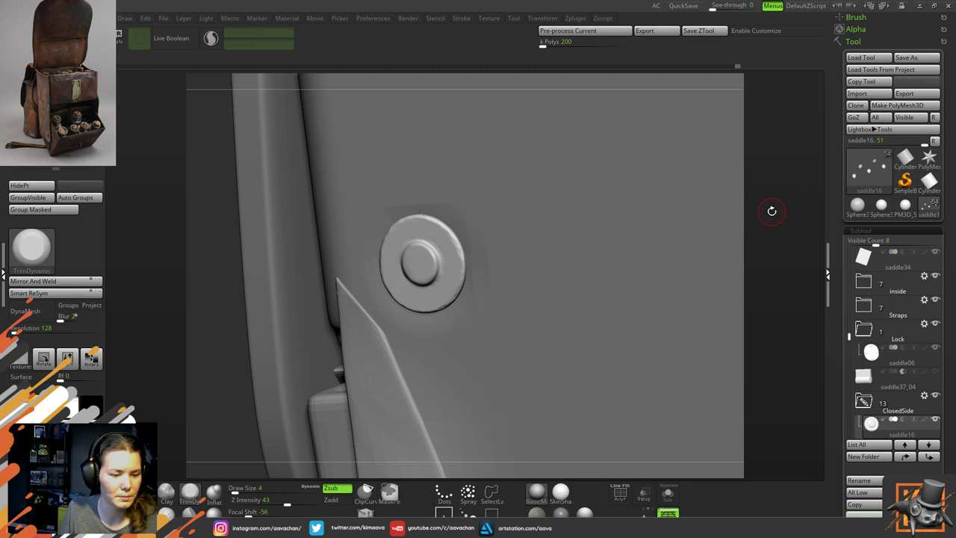
drag(787, 209, 575, 157)
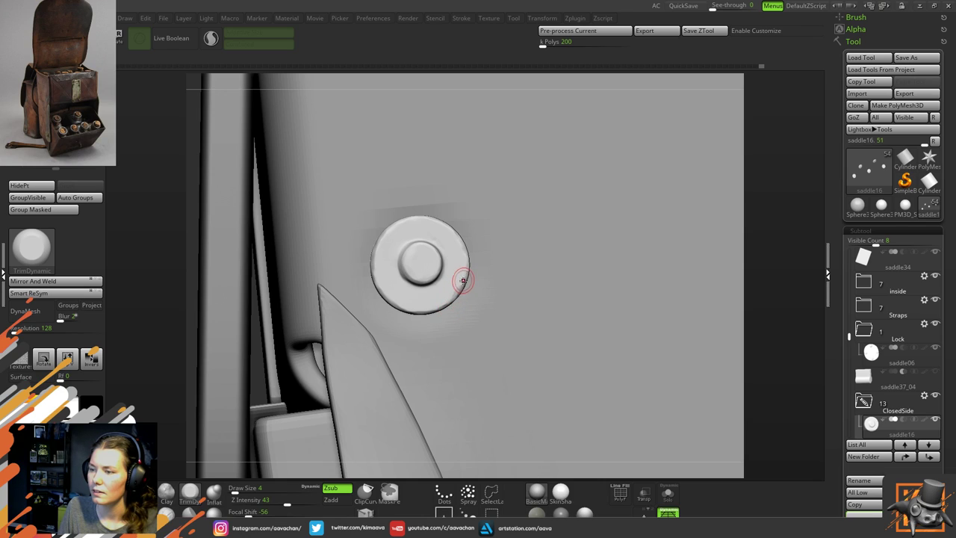
Trim further irregularities into the lower, right and left parts of the same rivet disc's rim
mouse_move(463, 281)
mouse_down()
mouse_move(465, 259)
mouse_move(446, 305)
mouse_up()
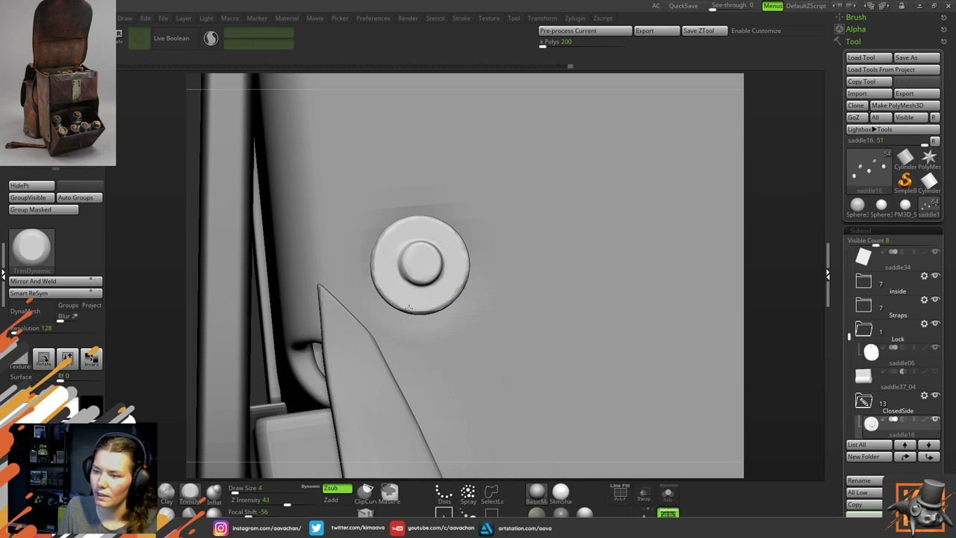
drag(403, 305, 445, 298)
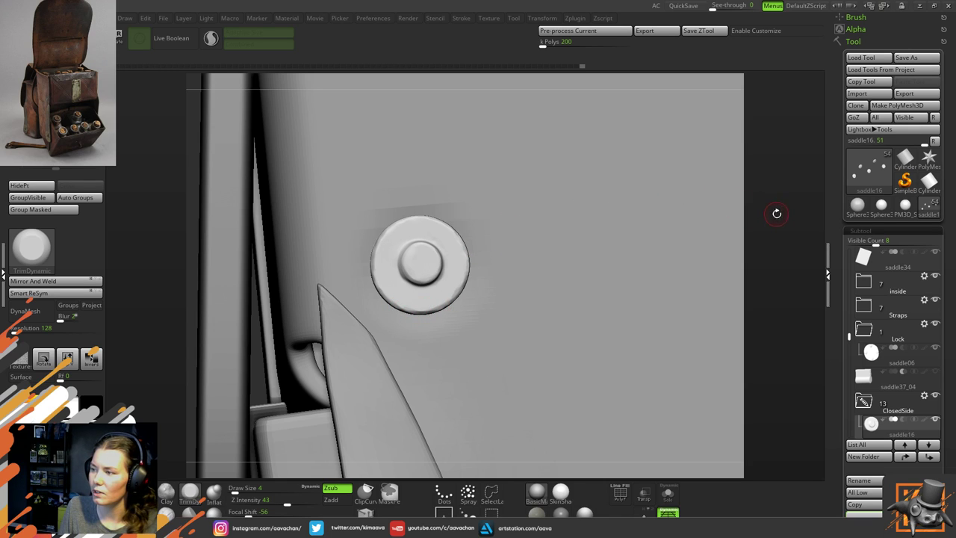
drag(777, 213, 785, 218)
key(d)
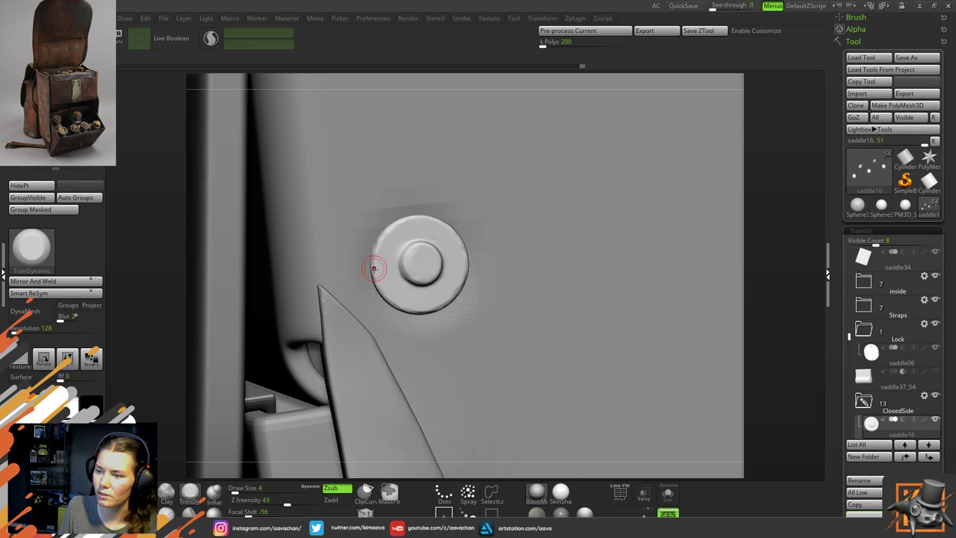
drag(377, 251, 385, 245)
drag(388, 300, 437, 311)
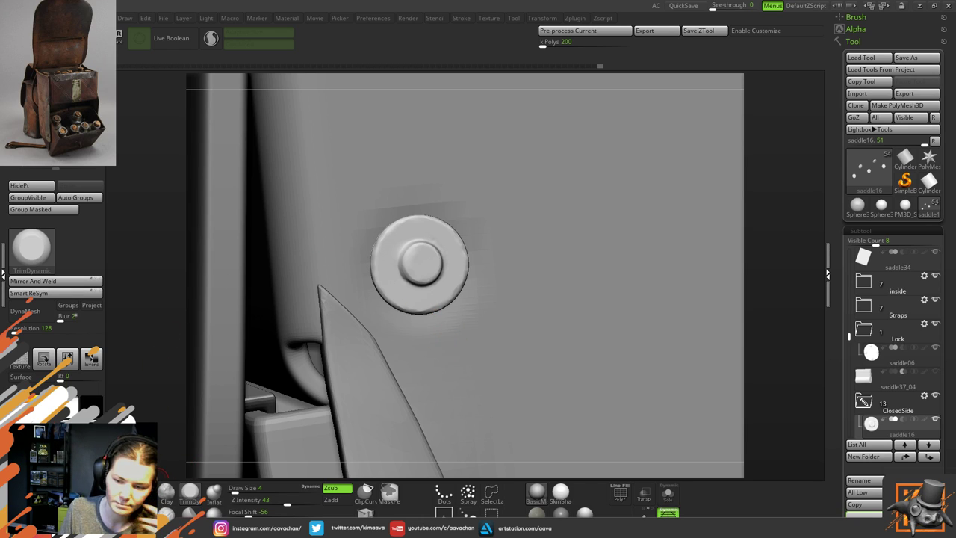
Sculpt soft dents and bumps into the flat face of the rivet's disc with the Standard brush, enlarging it to draw size 7
key(b)
key(s)
key(t)
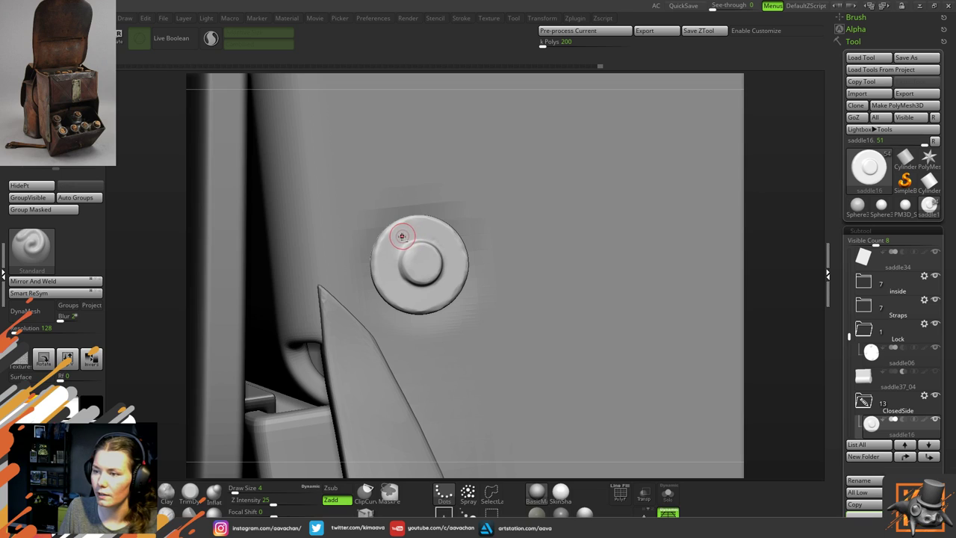
key(ctrl)
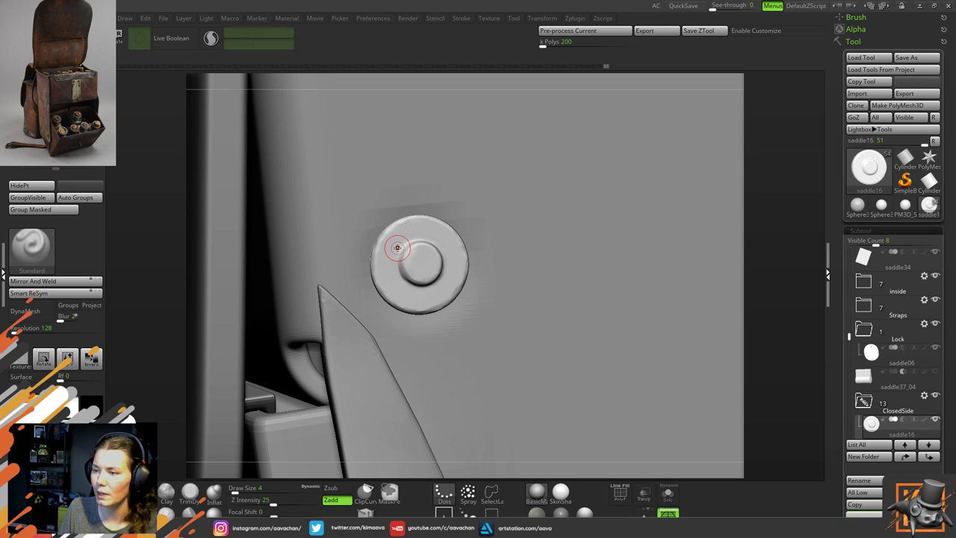
key(space)
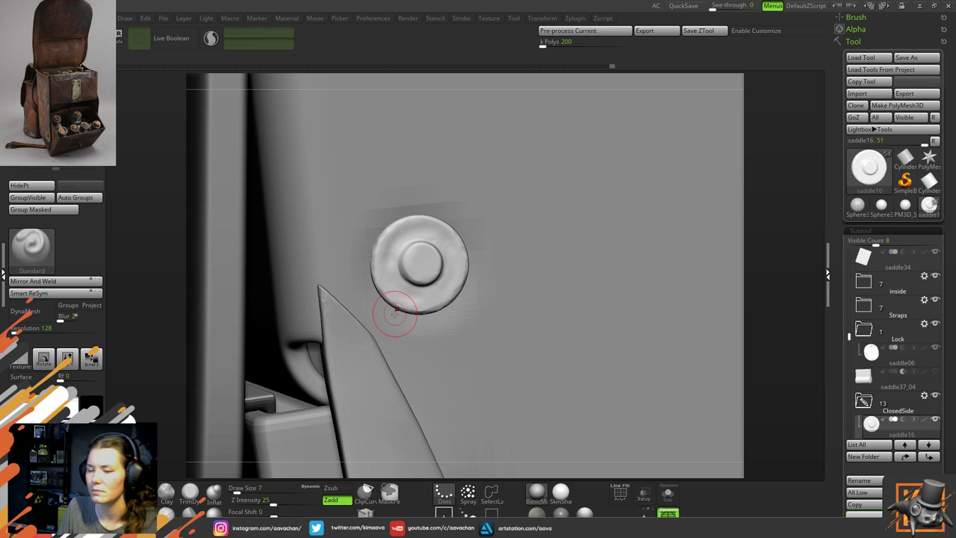
Flatten the rivet disc's edge and its raised center with TrimDynamic at draw size 3
click(190, 493)
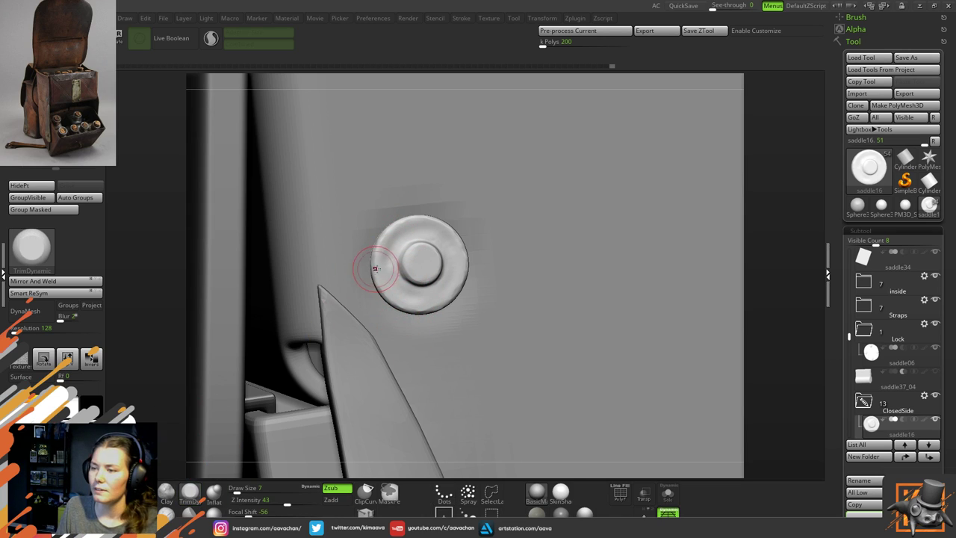
key(space)
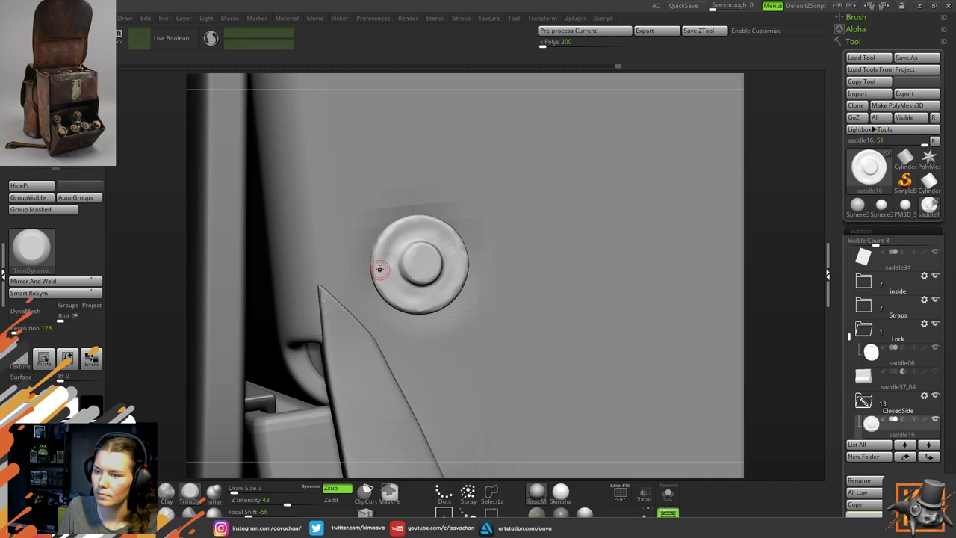
mouse_move(380, 270)
mouse_down()
mouse_move(394, 301)
mouse_move(460, 280)
mouse_move(463, 252)
mouse_up()
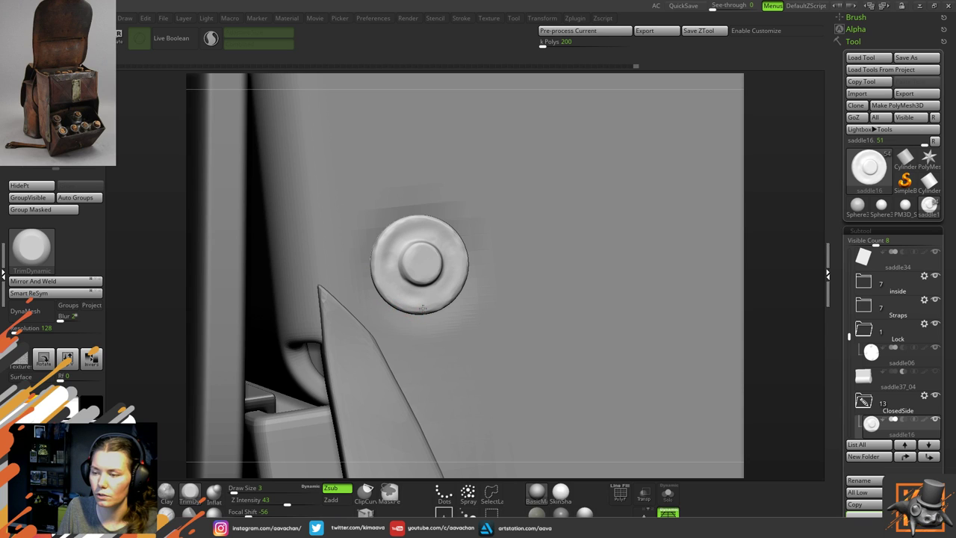
drag(423, 309, 442, 300)
drag(428, 260, 407, 261)
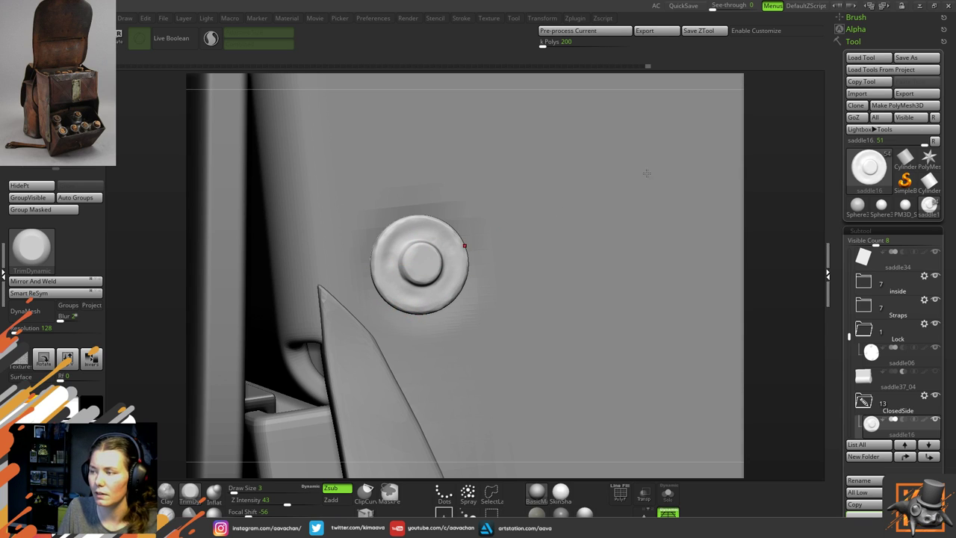
Wear the lower edge of the rivet's central knob with short TrimDynamic strokes from several viewing angles
mouse_move(776, 149)
mouse_down()
mouse_move(759, 152)
mouse_move(783, 154)
mouse_move(774, 156)
mouse_up()
key(shift)
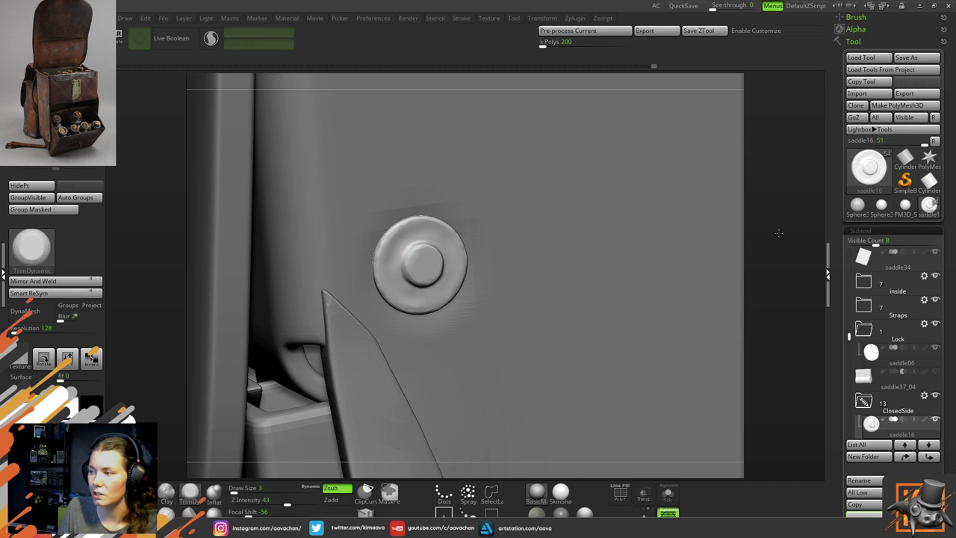
drag(778, 233, 747, 214)
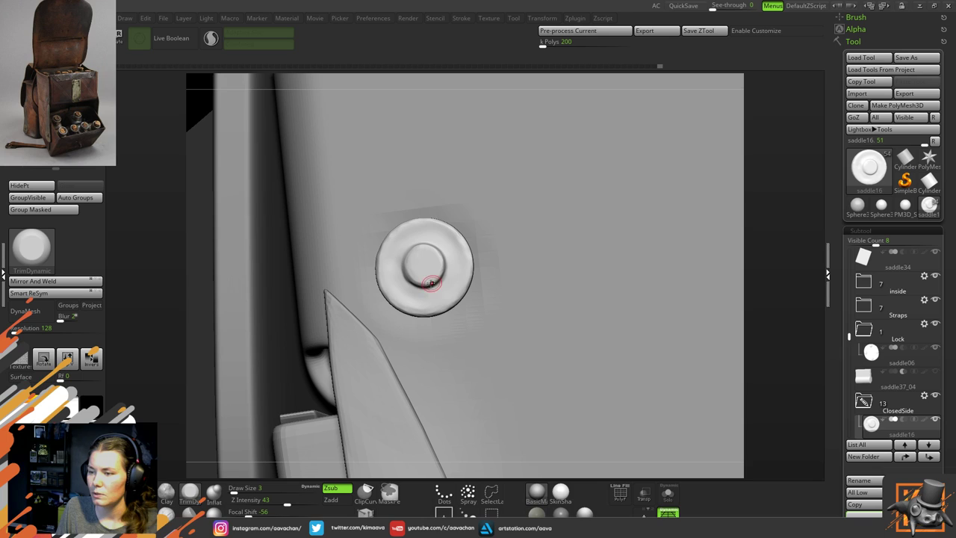
drag(430, 284, 440, 275)
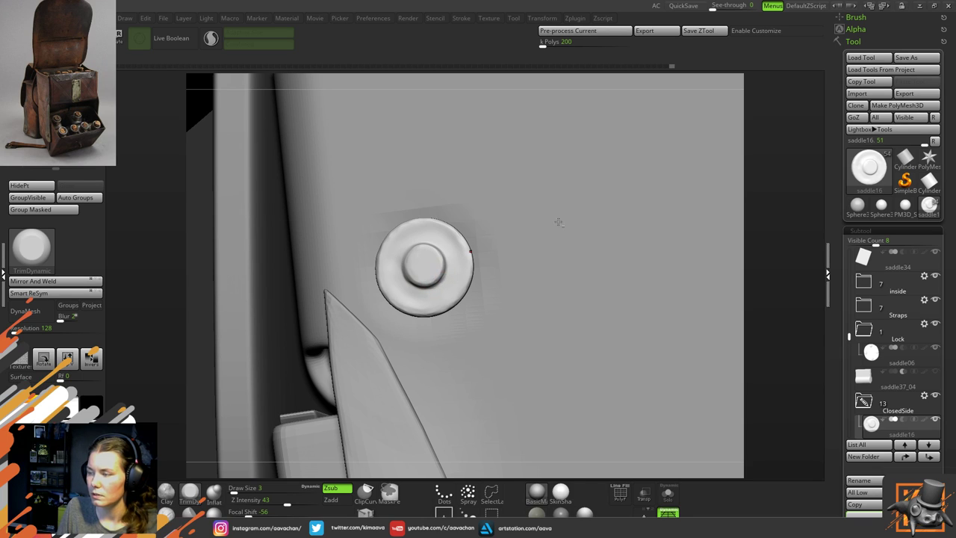
drag(787, 186, 790, 153)
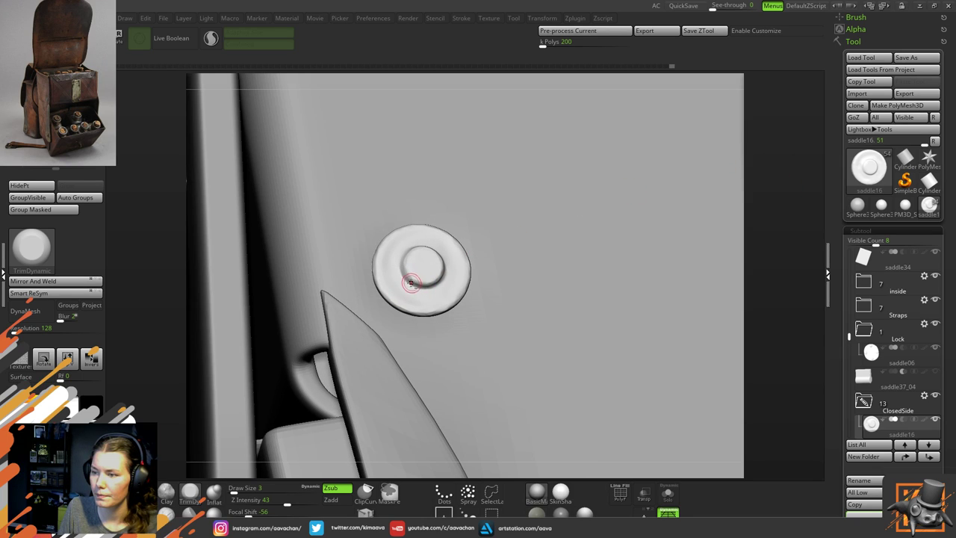
mouse_move(411, 283)
mouse_down()
mouse_move(425, 288)
mouse_move(416, 283)
mouse_up()
mouse_move(416, 283)
mouse_down()
mouse_move(440, 278)
mouse_move(406, 276)
mouse_move(423, 286)
mouse_move(441, 270)
mouse_up()
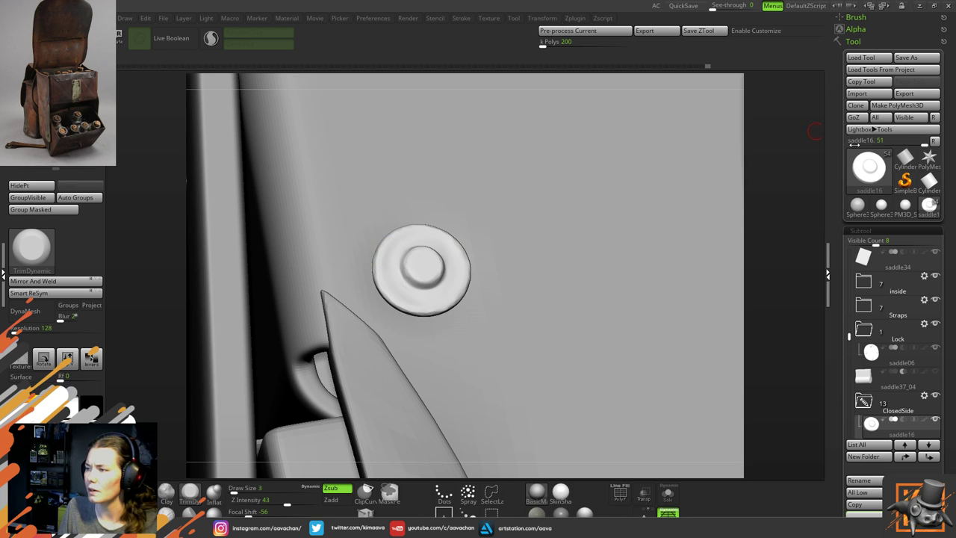
mouse_move(771, 192)
mouse_down()
mouse_move(761, 228)
mouse_move(751, 201)
mouse_up()
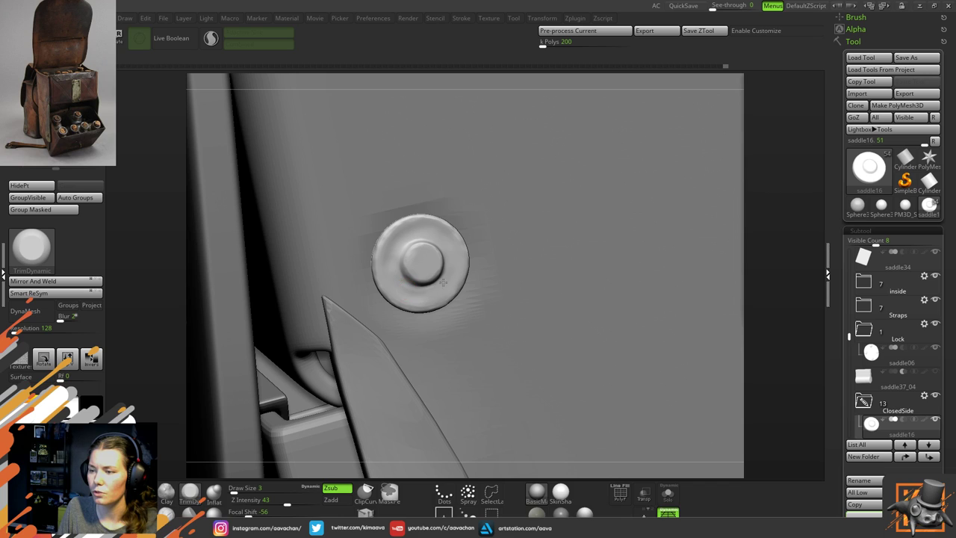
Make the rivet at the tapered flap's rounded lower end the active subtool, switch to the Move gizmo and save the tool
ctrl+right_drag(554, 241, 735, 184)
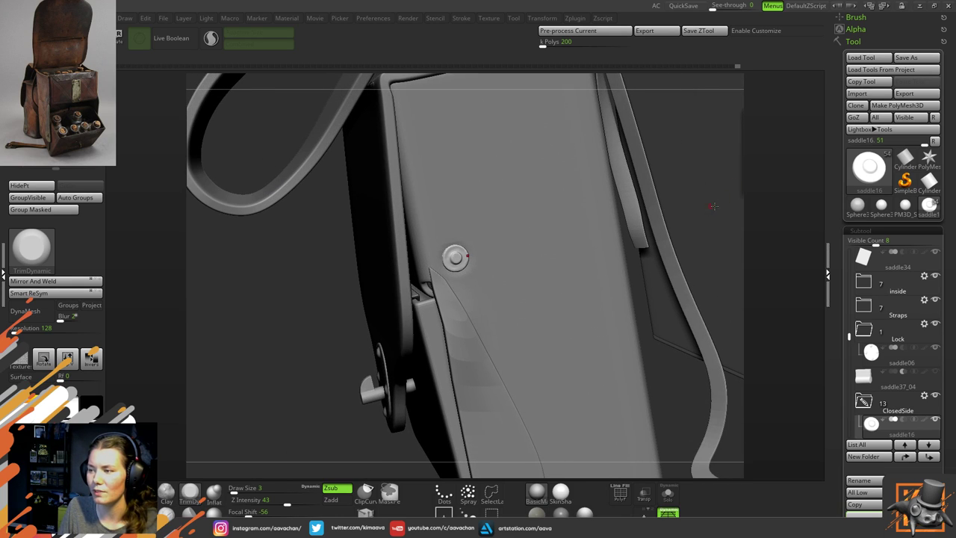
right_drag(778, 258, 792, 252)
alt+drag(781, 324, 471, 308)
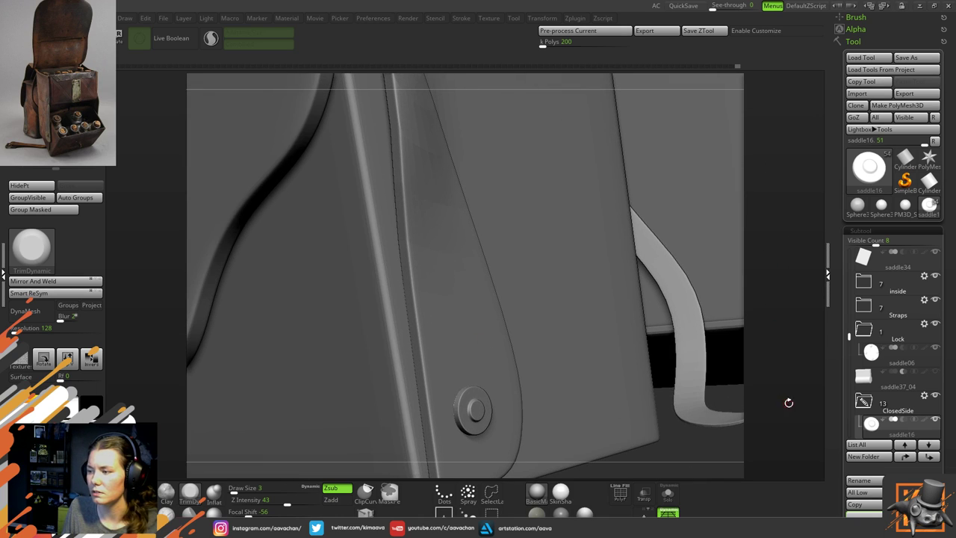
alt+drag(787, 402, 763, 333)
alt+click(445, 358)
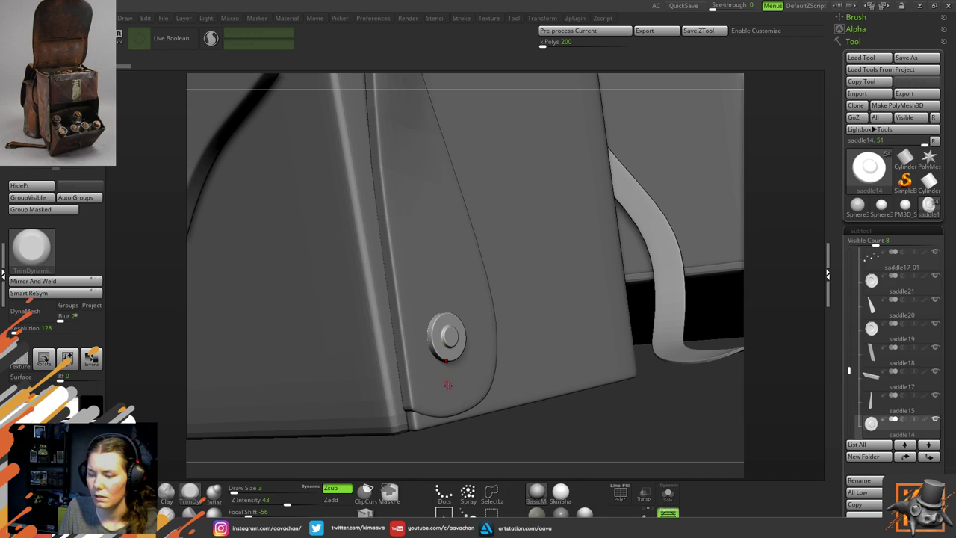
key(w)
key(f)
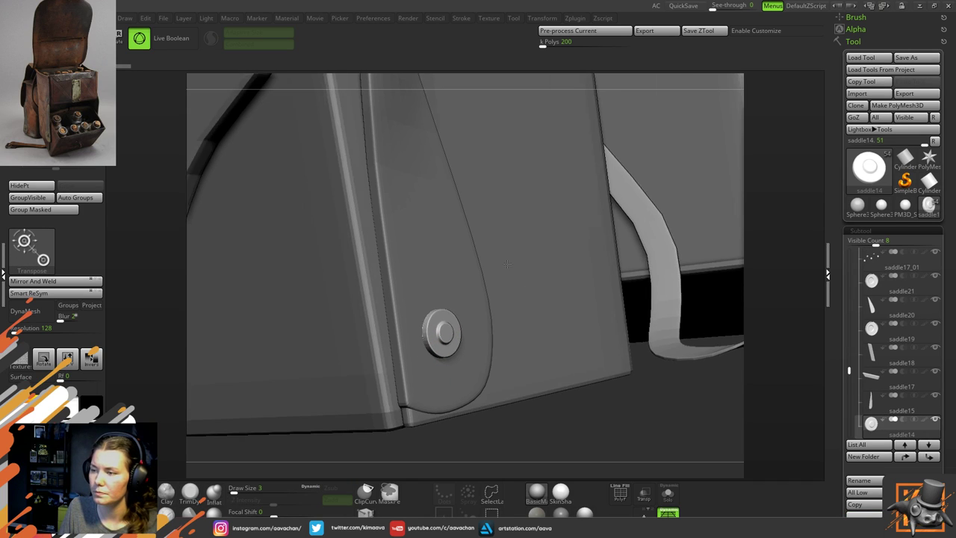
key(ctrl+s)
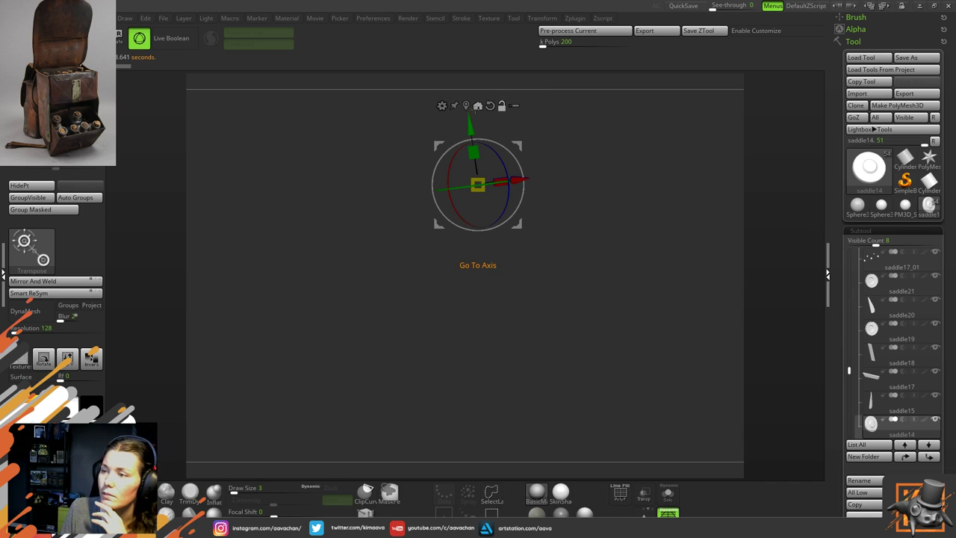
Center the Move gizmo on the rivet at the tapered flap's rounded lower end and sink the rivet into the flap
click(466, 105)
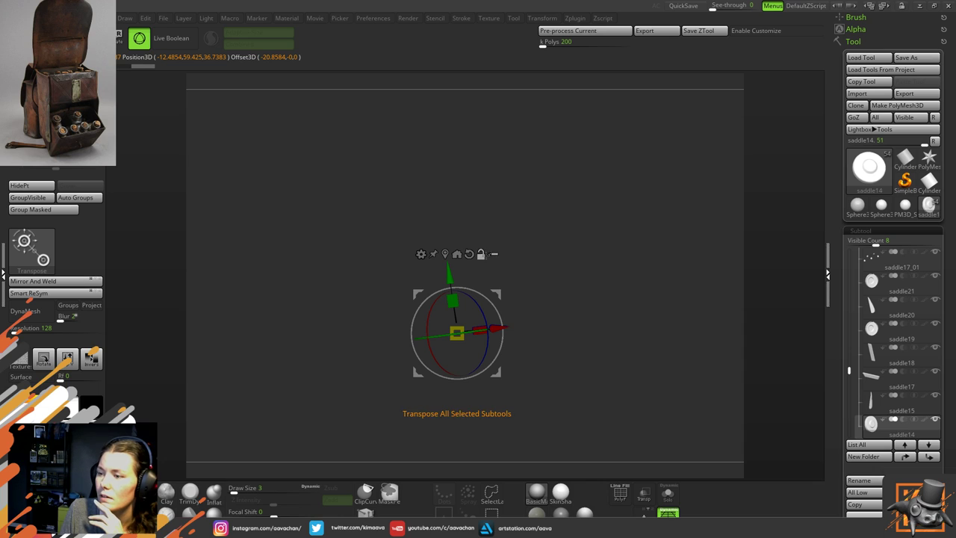
ctrl+right_drag(629, 233, 589, 278)
drag(769, 309, 774, 316)
right_drag(774, 316, 692, 308)
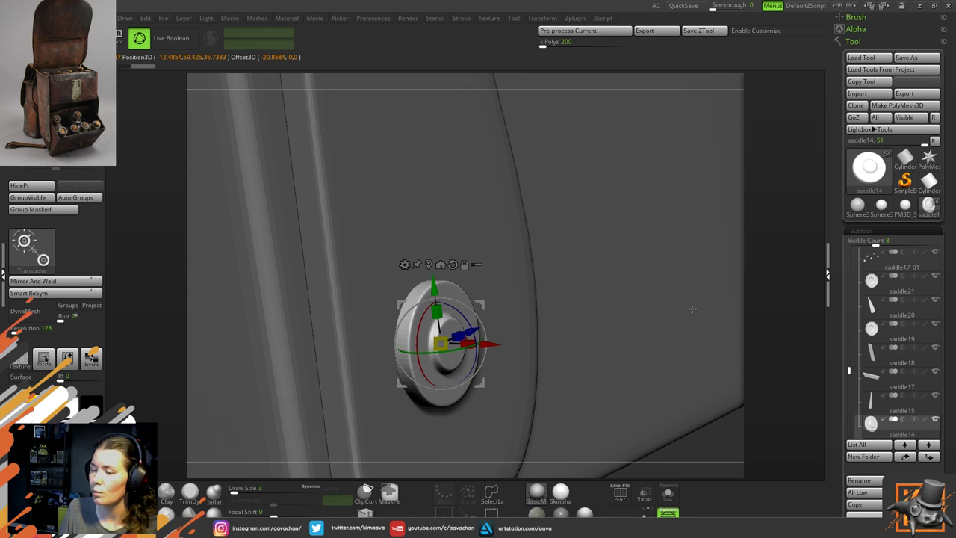
drag(491, 344, 480, 344)
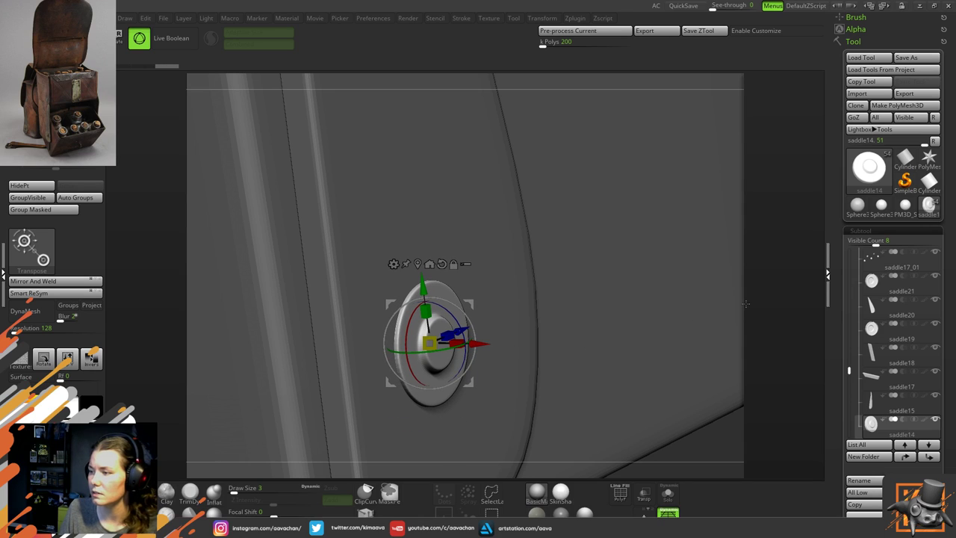
Shift the rivet's central knob slightly out of round with the Move brush at draw size 5
key(q)
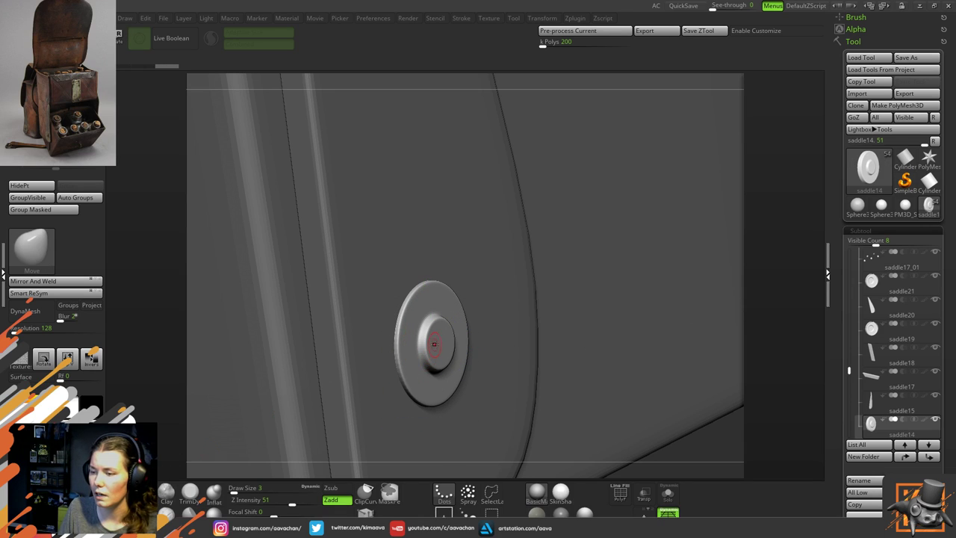
key(space)
drag(435, 344, 441, 349)
key(space)
key(space)
key(space)
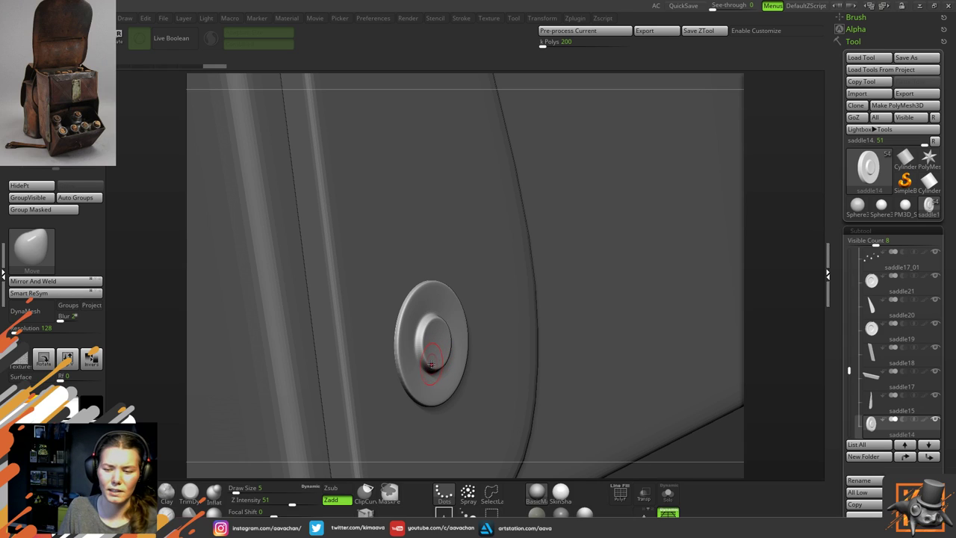
Flatten the face and side of the rivet's central knob with TrimDynamic at draw size 5
click(190, 490)
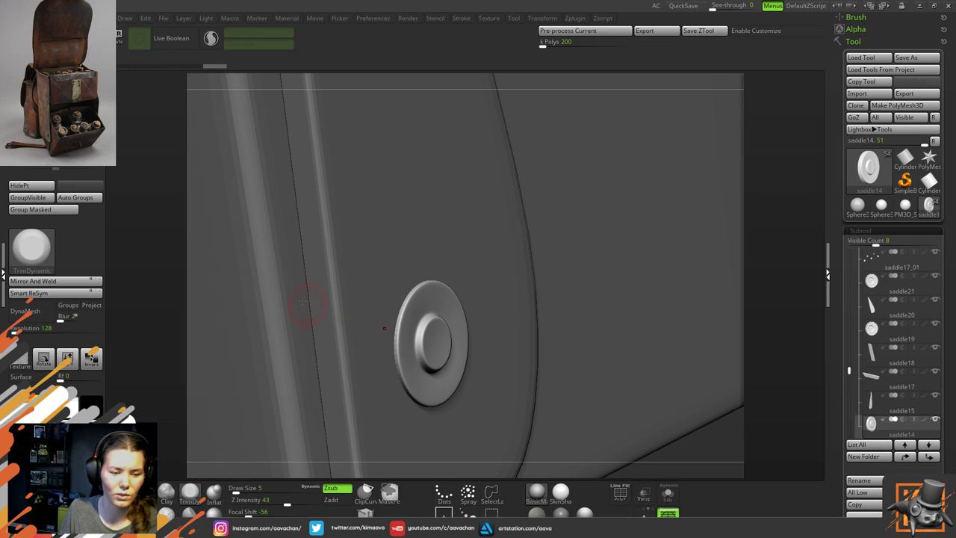
mouse_move(413, 300)
mouse_down()
mouse_move(398, 336)
mouse_move(401, 343)
mouse_move(433, 334)
mouse_move(428, 341)
mouse_up()
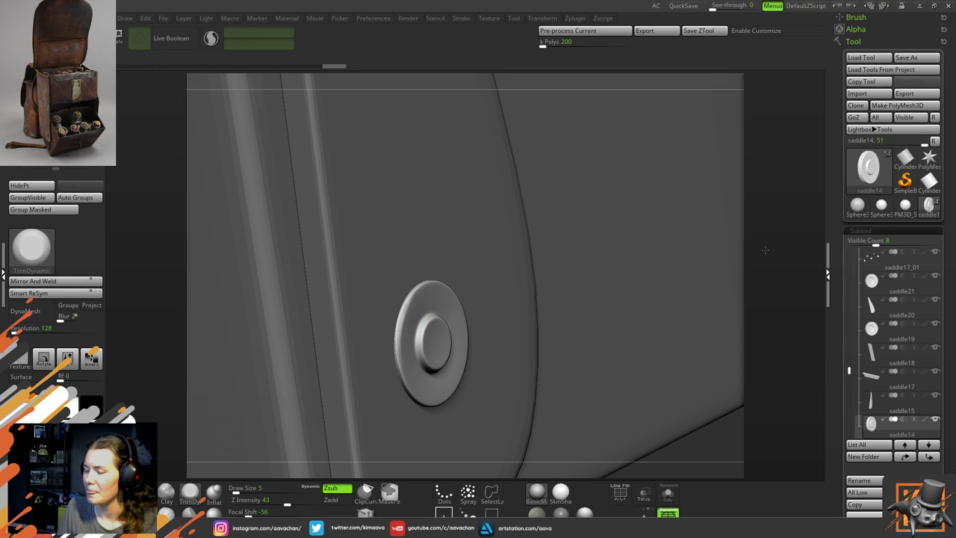
drag(764, 249, 704, 249)
mouse_move(436, 330)
mouse_down()
mouse_move(434, 345)
mouse_move(451, 319)
mouse_move(426, 333)
mouse_move(436, 319)
mouse_move(428, 361)
mouse_move(432, 350)
mouse_up()
drag(785, 258, 735, 266)
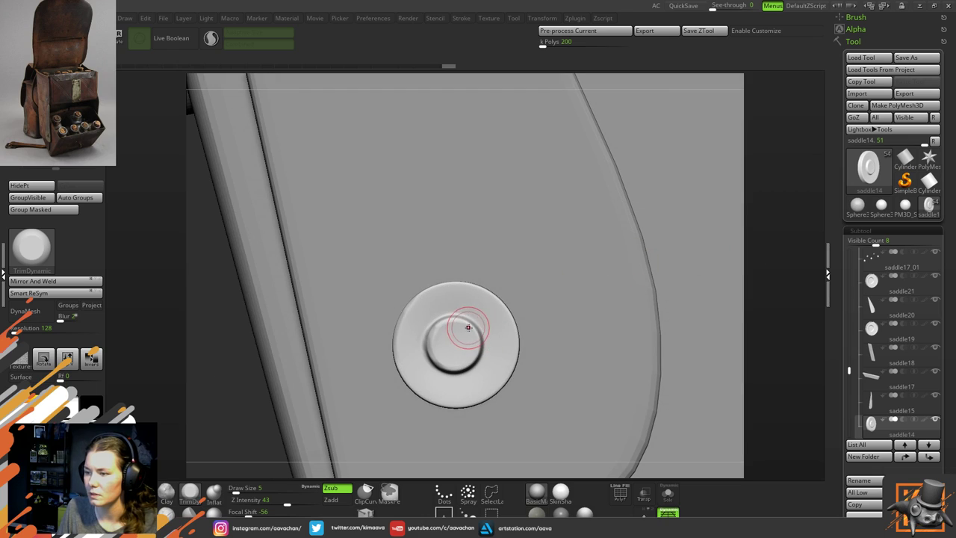
Bevel the central knob's rim unevenly all the way round with short TrimDynamic strokes
drag(475, 334, 480, 345)
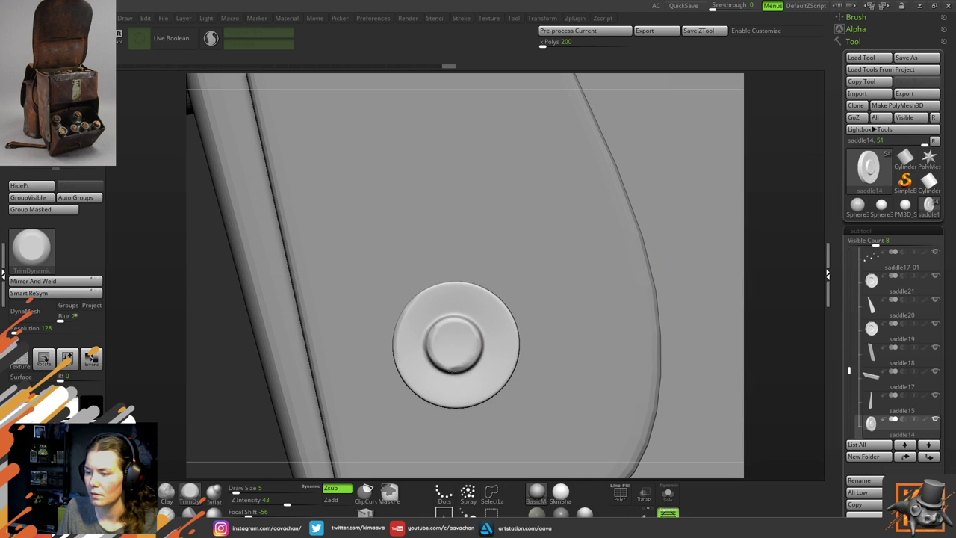
key(ctrl+shift+z)
key(ctrl+shift+z)
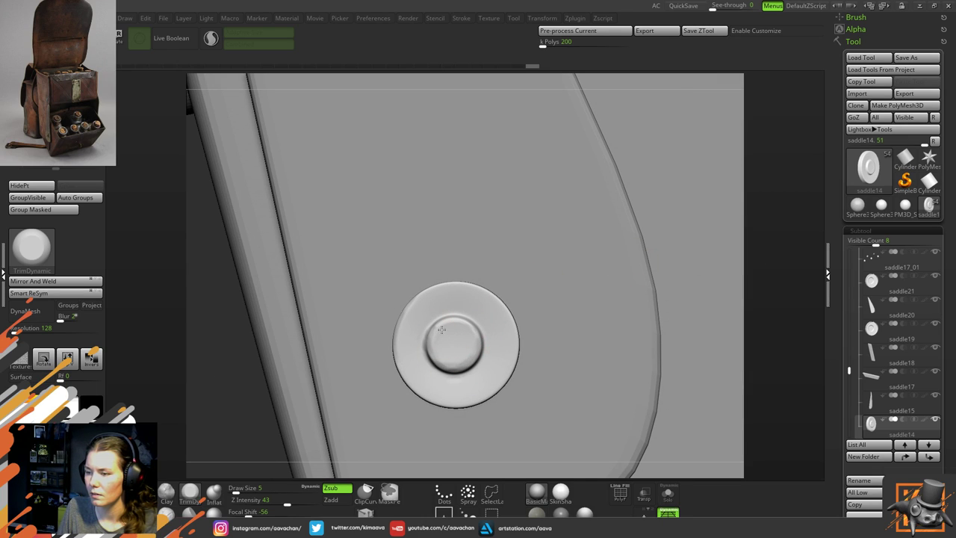
key(ctrl+shift+z)
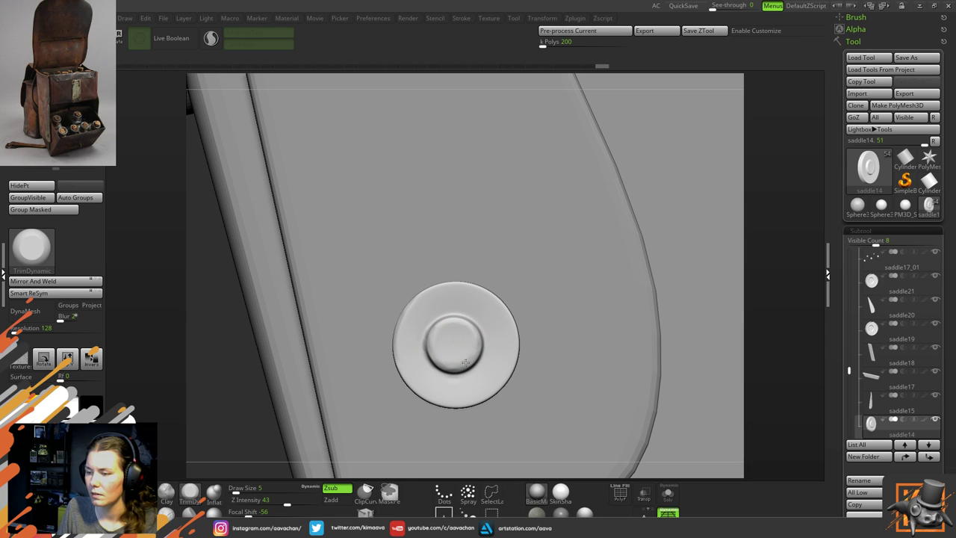
key(ctrl+shift+z)
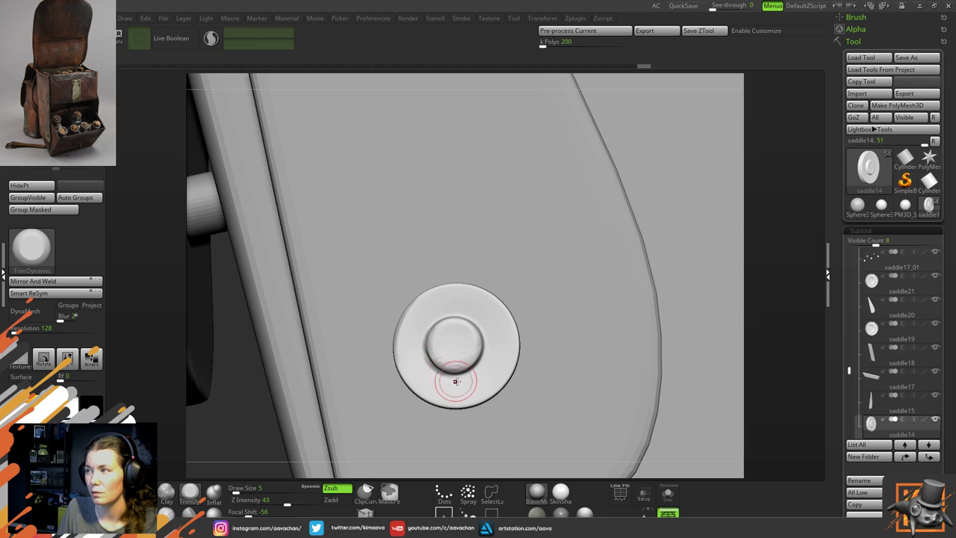
key(ctrl+shift+z)
drag(762, 274, 779, 269)
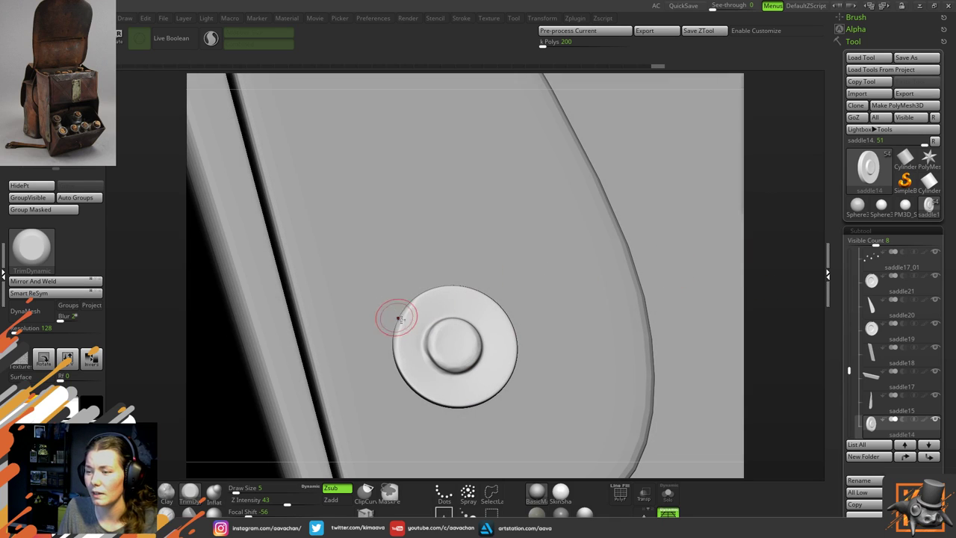
Smooth the crease around the central knob's base and trim the knob's edge from an angled view
key(shift)
mouse_move(427, 355)
shift+mouse_down()
mouse_move(446, 372)
mouse_move(426, 341)
mouse_move(440, 367)
shift+mouse_up()
key(ctrl+z)
key(ctrl+z)
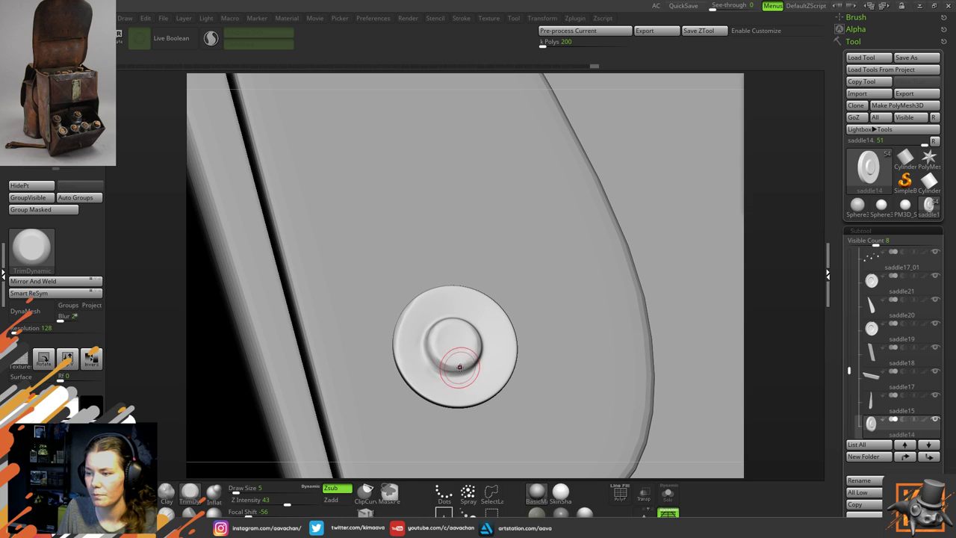
mouse_move(466, 368)
mouse_down()
mouse_move(448, 377)
mouse_move(485, 336)
mouse_up()
drag(810, 224, 687, 266)
mouse_move(437, 336)
shift+mouse_down()
mouse_move(448, 324)
mouse_move(479, 355)
shift+mouse_up()
drag(774, 253, 743, 256)
drag(438, 320, 444, 326)
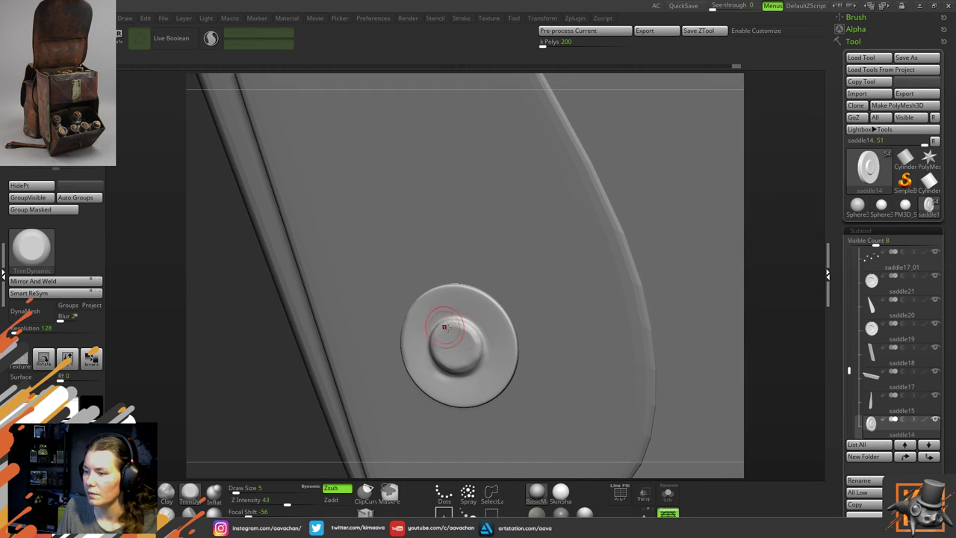
mouse_move(491, 354)
mouse_down()
mouse_move(483, 335)
mouse_move(448, 333)
mouse_up()
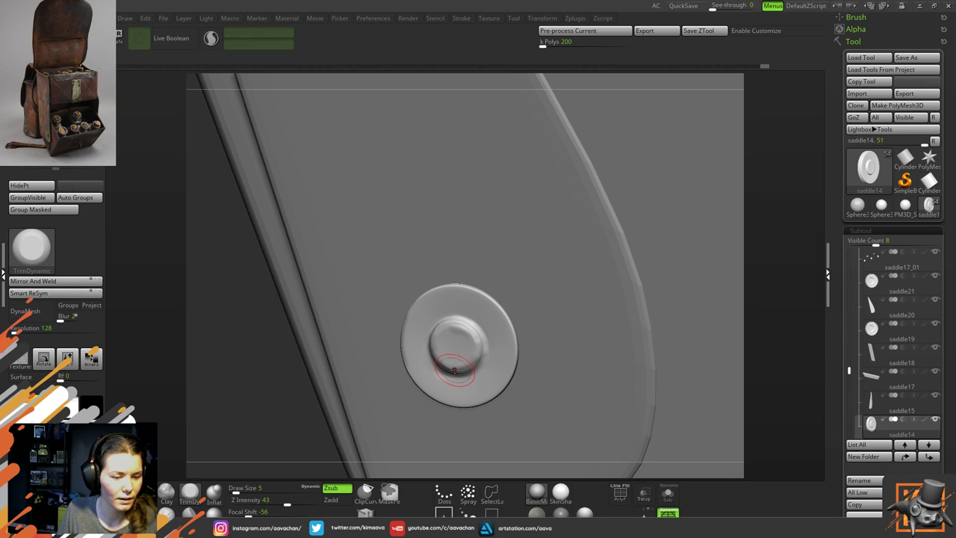
key(ctrl+z)
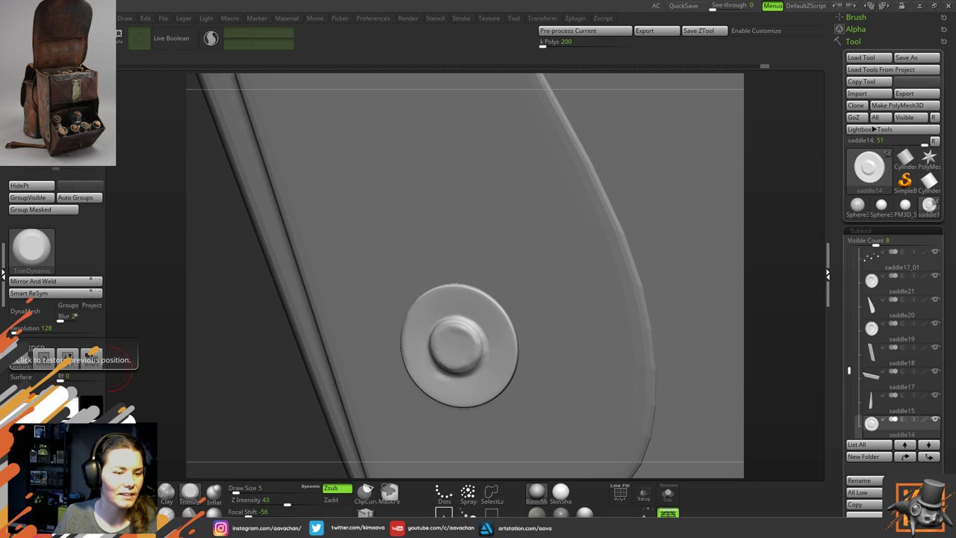
Wear the lower and upper edges of the central knob further with TrimDynamic strokes from several viewing angles
drag(222, 324, 234, 320)
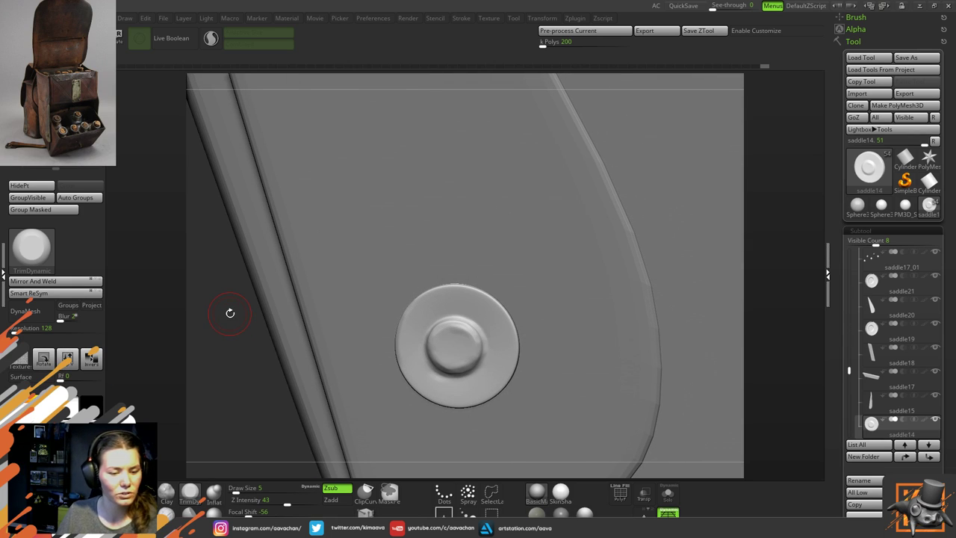
mouse_move(779, 264)
mouse_down()
mouse_move(794, 266)
mouse_move(783, 249)
mouse_up()
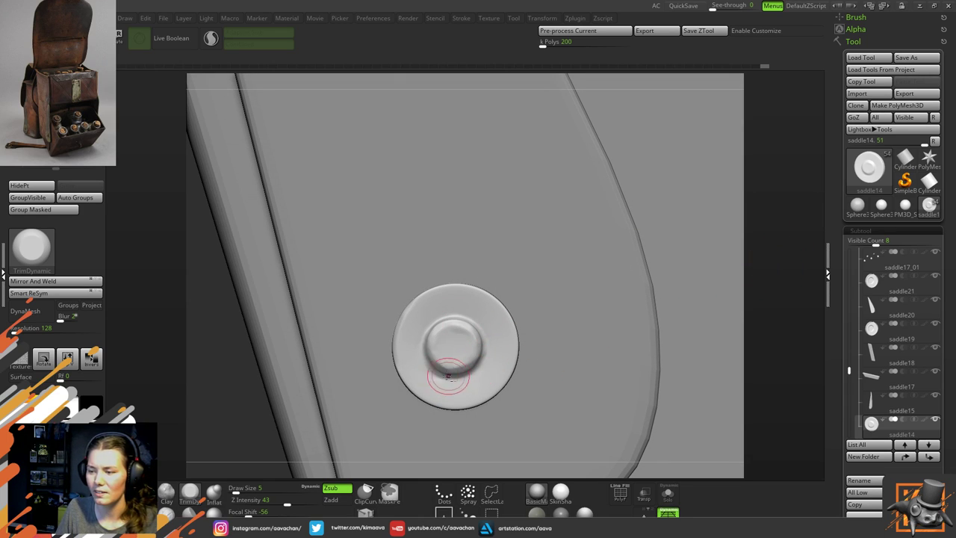
mouse_move(449, 376)
mouse_down()
mouse_move(469, 374)
mouse_move(438, 351)
mouse_move(454, 350)
mouse_move(464, 332)
mouse_up()
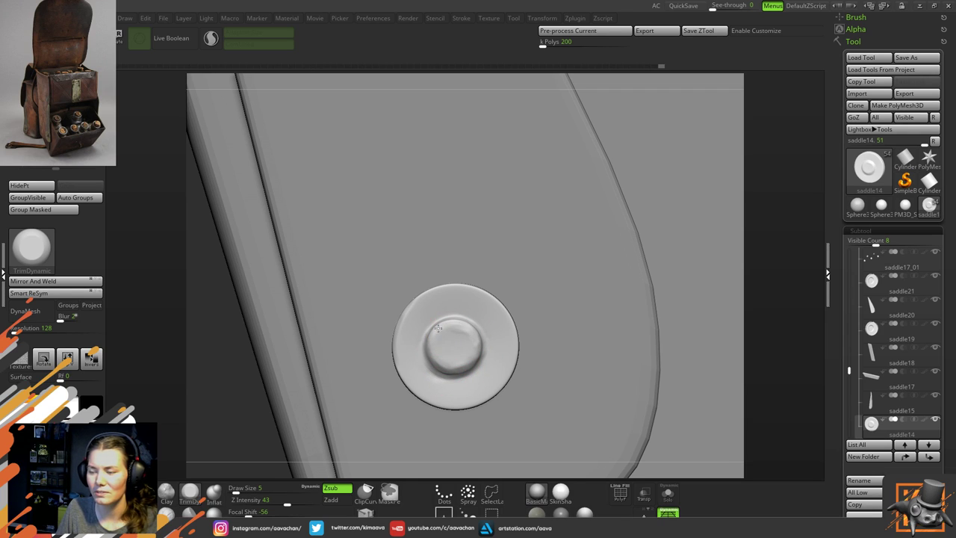
drag(747, 257, 777, 258)
drag(457, 337, 449, 335)
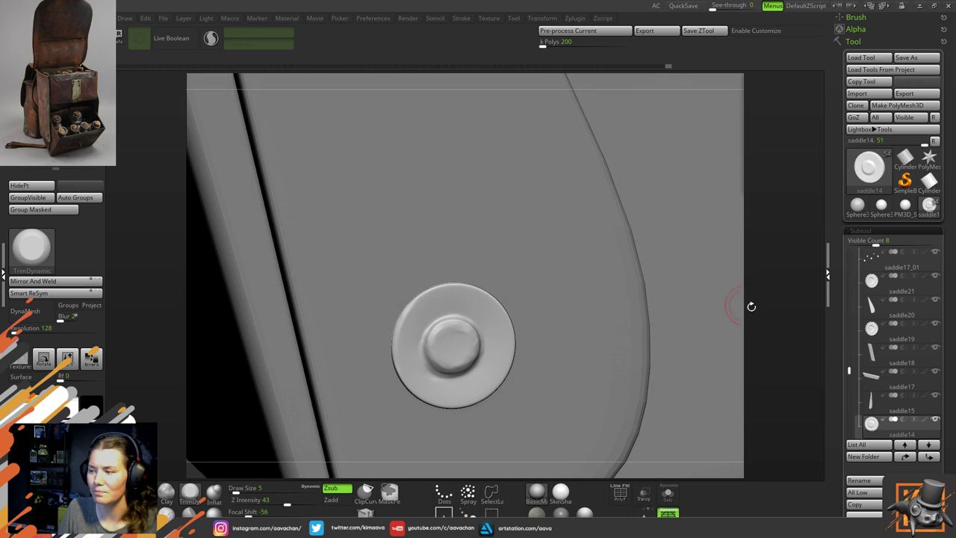
drag(793, 317, 780, 317)
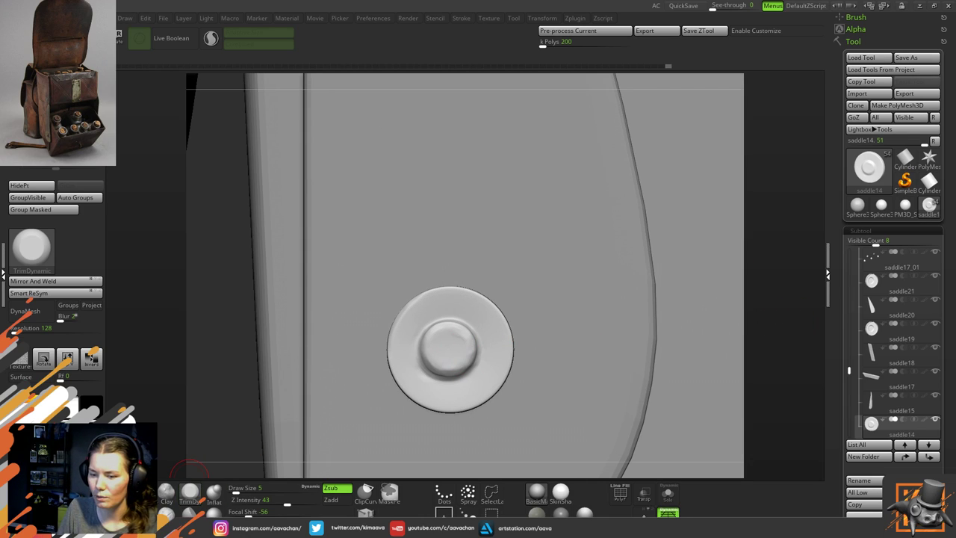
Push the central knob slightly off-center and reshape its outline with the Move brush at draw sizes 17 and 8
key(b)
key(m)
key(v)
key(space)
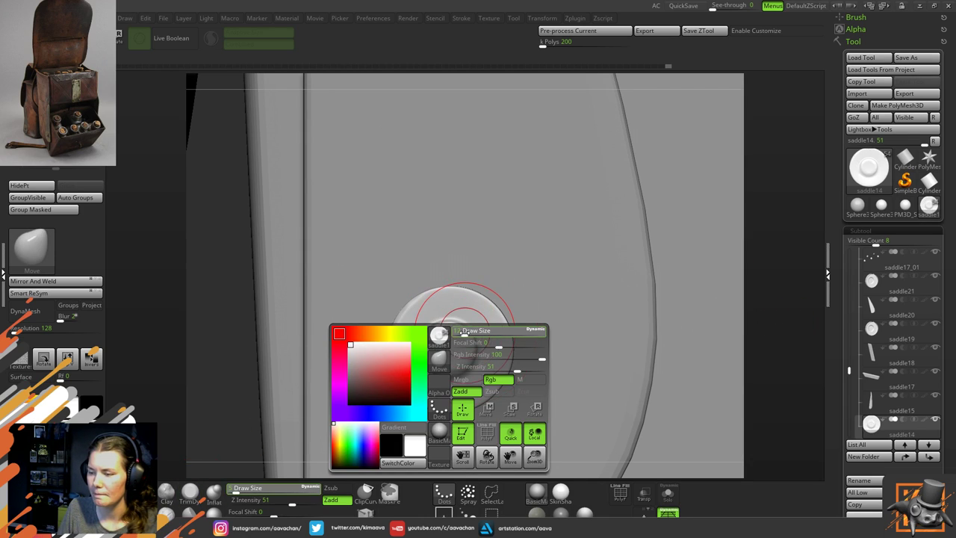
drag(463, 332, 441, 361)
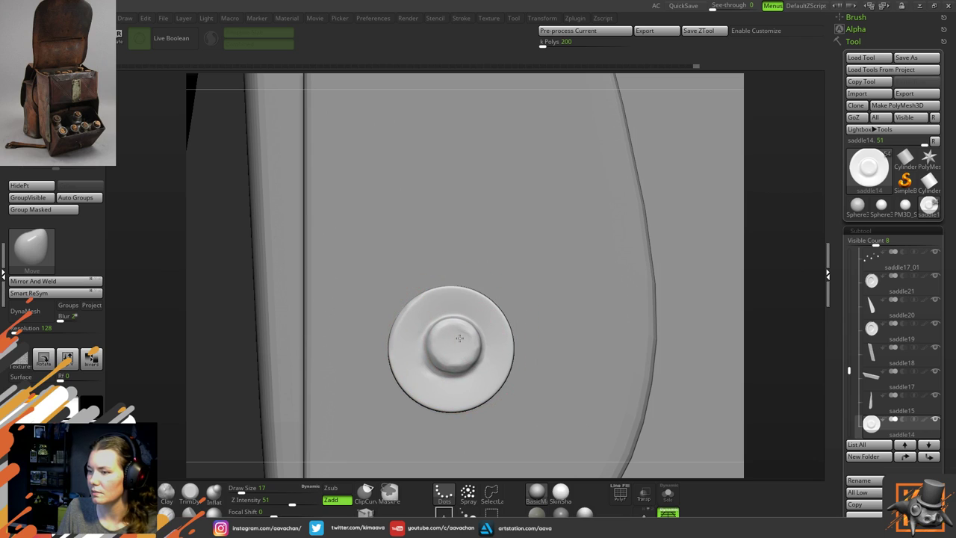
key(space)
drag(445, 337, 441, 337)
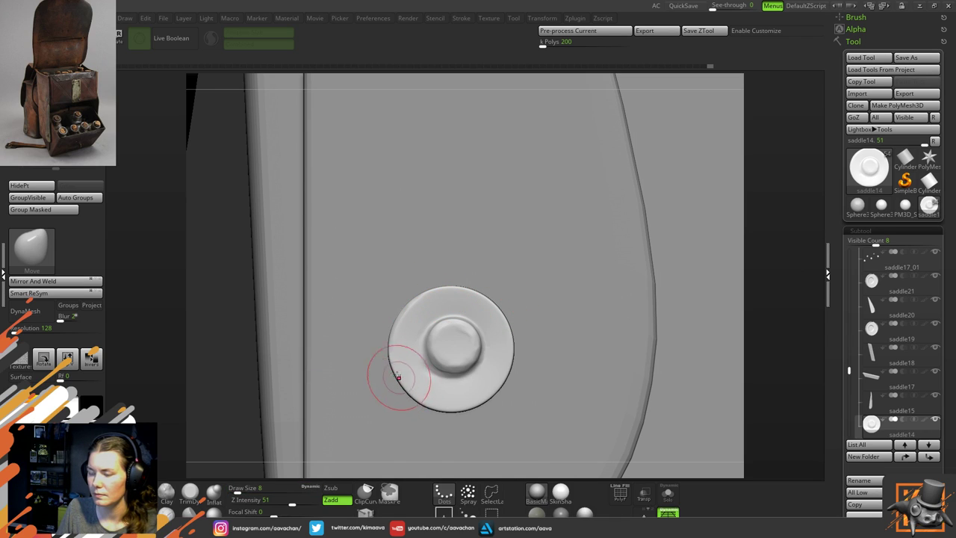
Chip irregular wear into the rivet disc's outer rim with TrimDynamic at draw size 4, working around its whole edge
click(190, 492)
drag(779, 246, 747, 250)
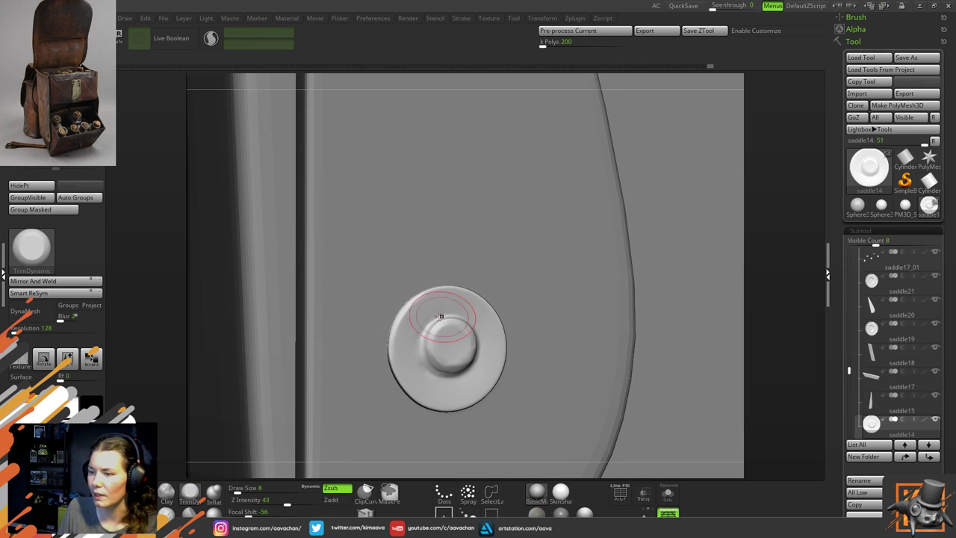
key(space)
drag(408, 340, 402, 340)
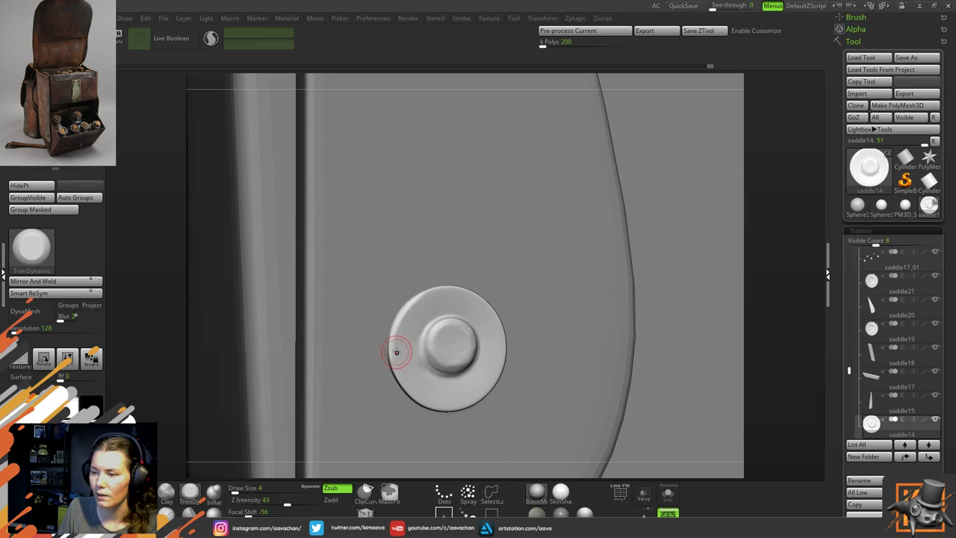
key(space)
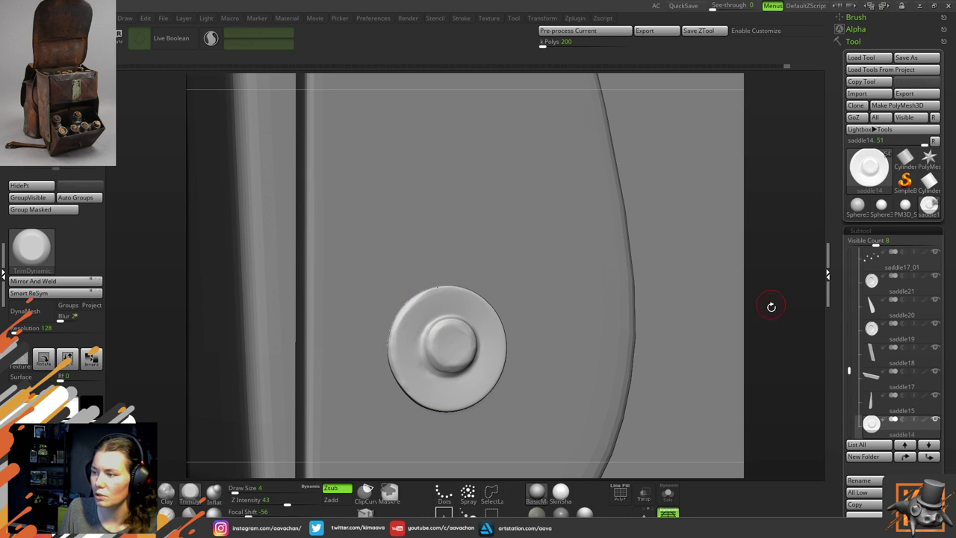
mouse_move(771, 307)
mouse_down()
mouse_move(781, 297)
mouse_move(757, 295)
mouse_move(784, 289)
mouse_up()
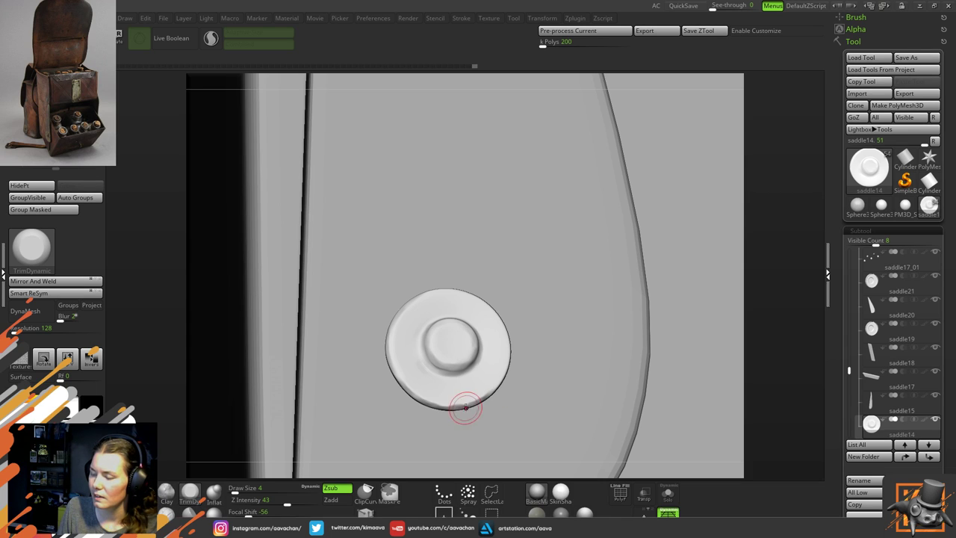
mouse_move(779, 267)
mouse_down()
mouse_move(764, 303)
mouse_move(728, 303)
mouse_up()
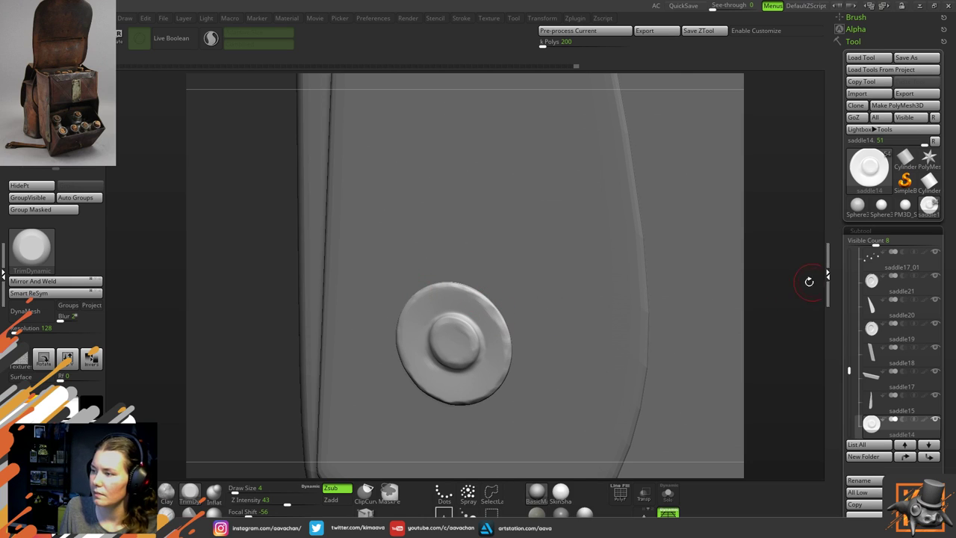
drag(809, 282, 688, 291)
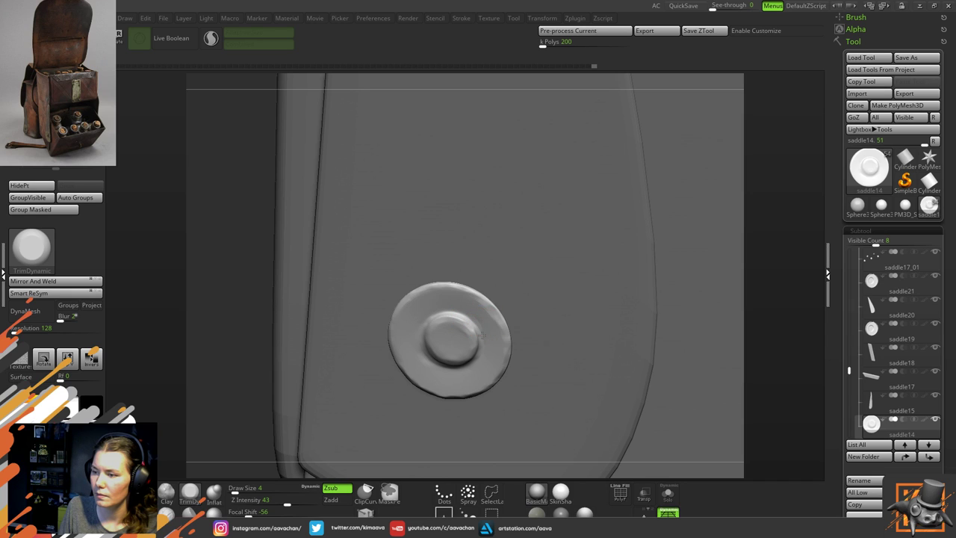
Bring the whole saddlebag into view and save the tool
ctrl+right_drag(525, 331, 256, 162)
drag(256, 162, 341, 326)
alt+right_drag(526, 343, 352, 389)
drag(351, 389, 403, 381)
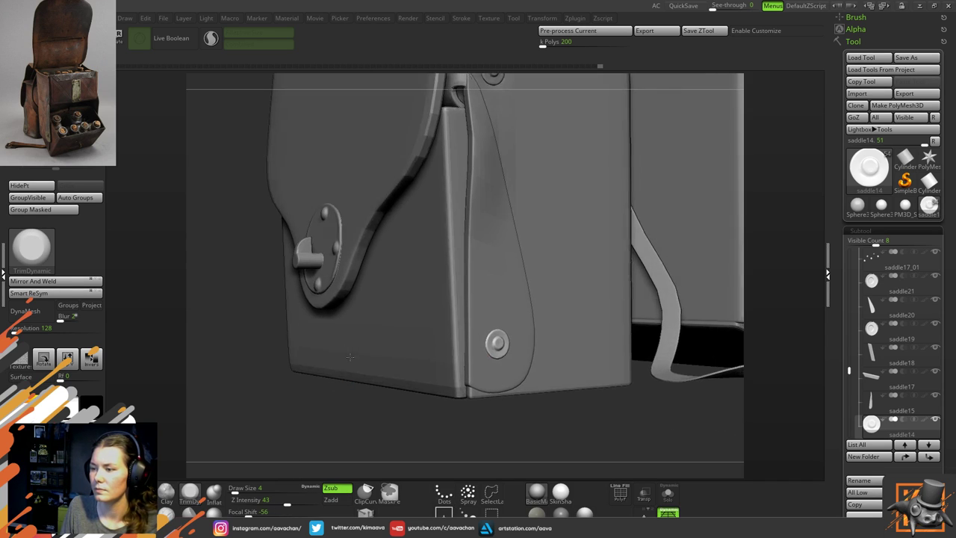
ctrl+right_drag(403, 381, 289, 338)
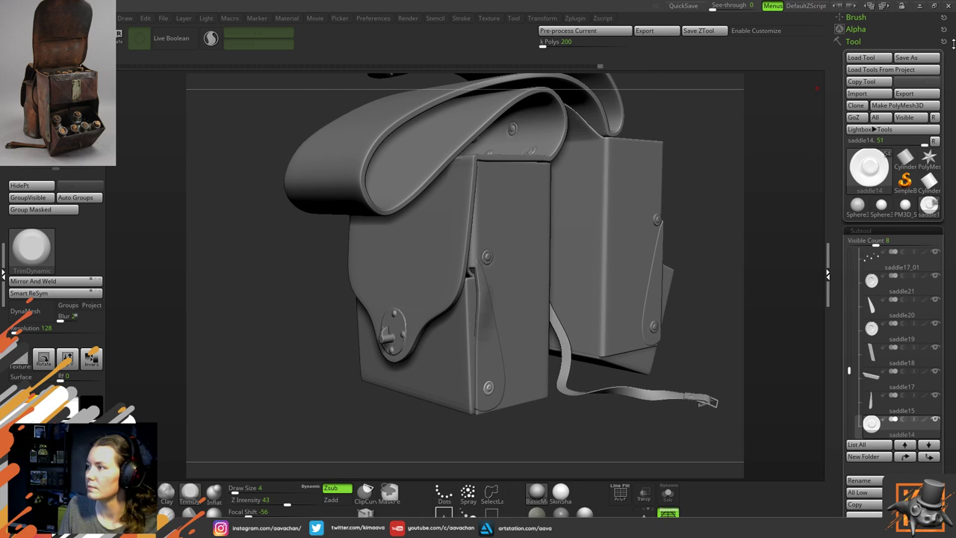
click(919, 59)
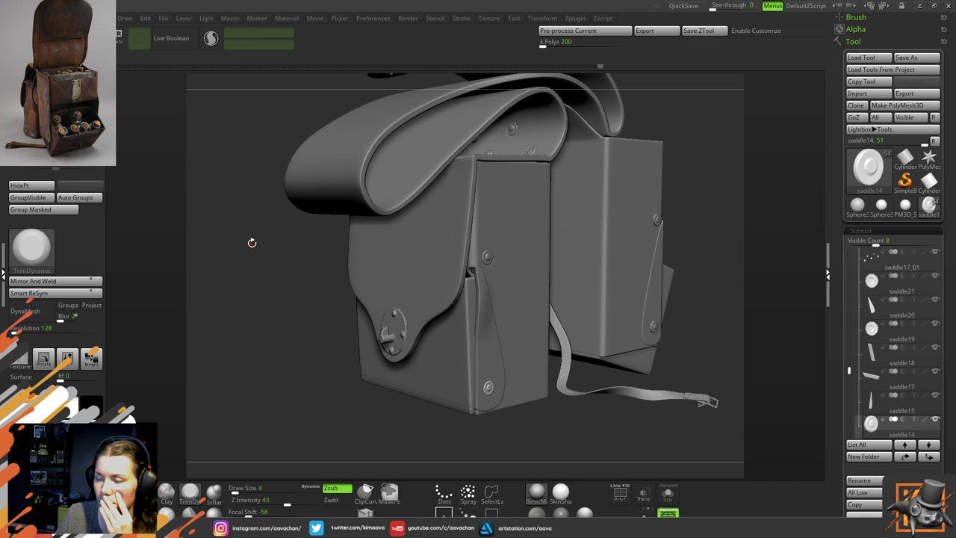
drag(252, 243, 303, 364)
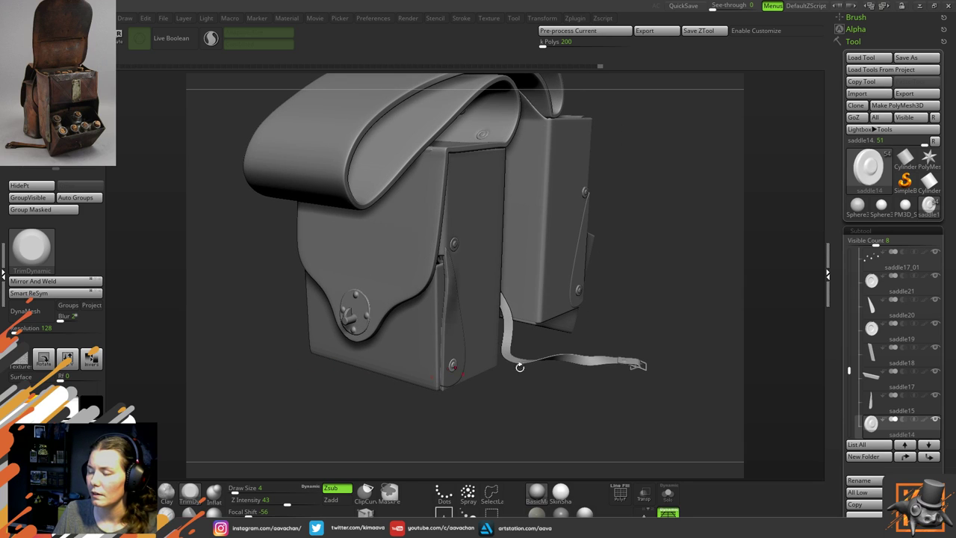
drag(627, 302, 431, 306)
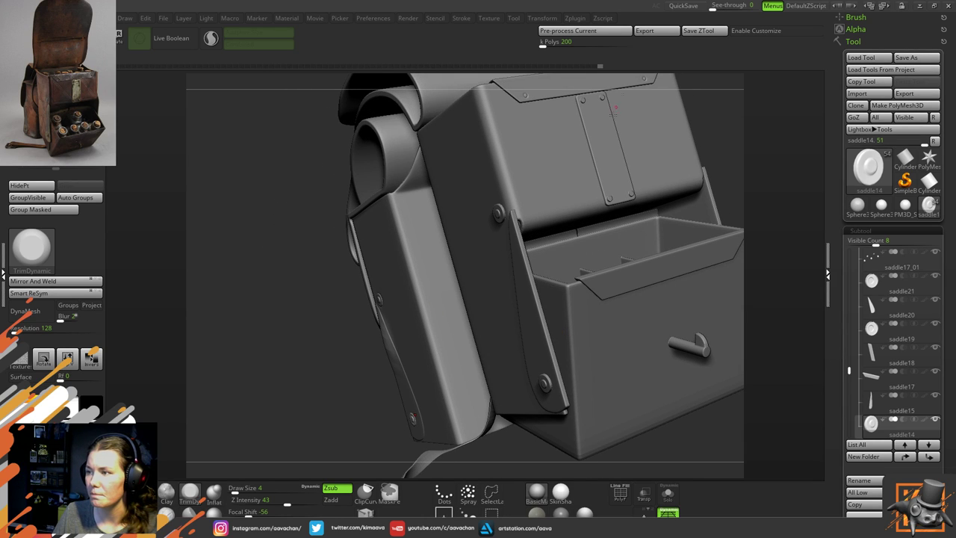
drag(229, 341, 281, 332)
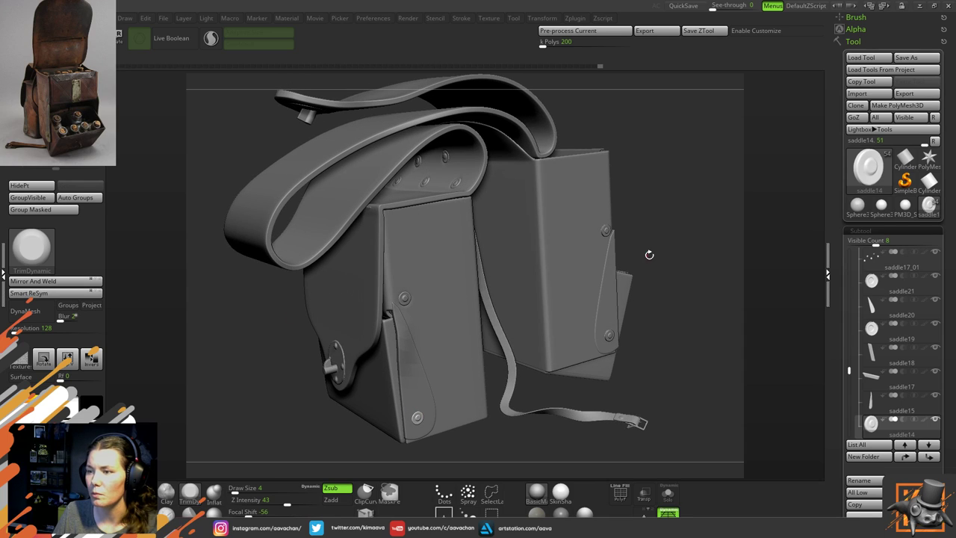
drag(692, 280, 735, 286)
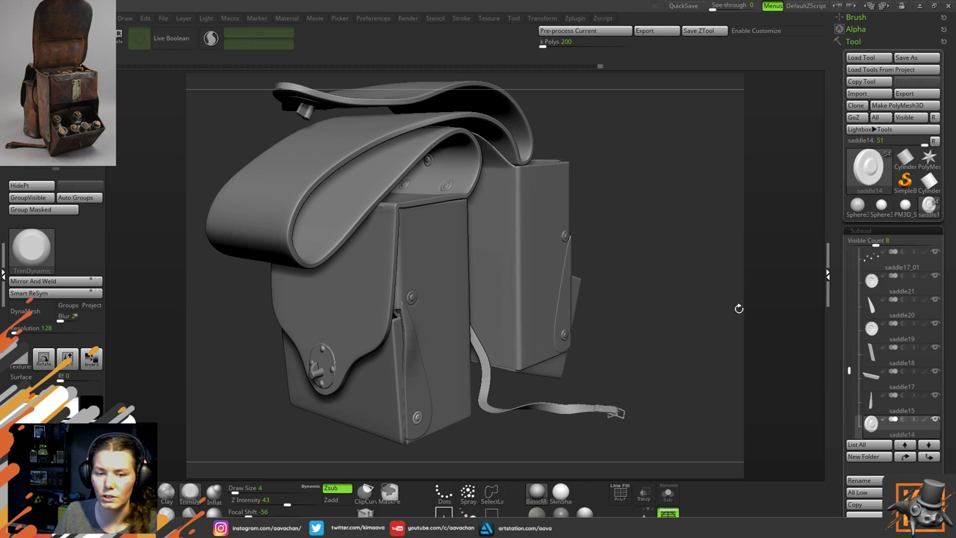
alt+drag(670, 336, 704, 303)
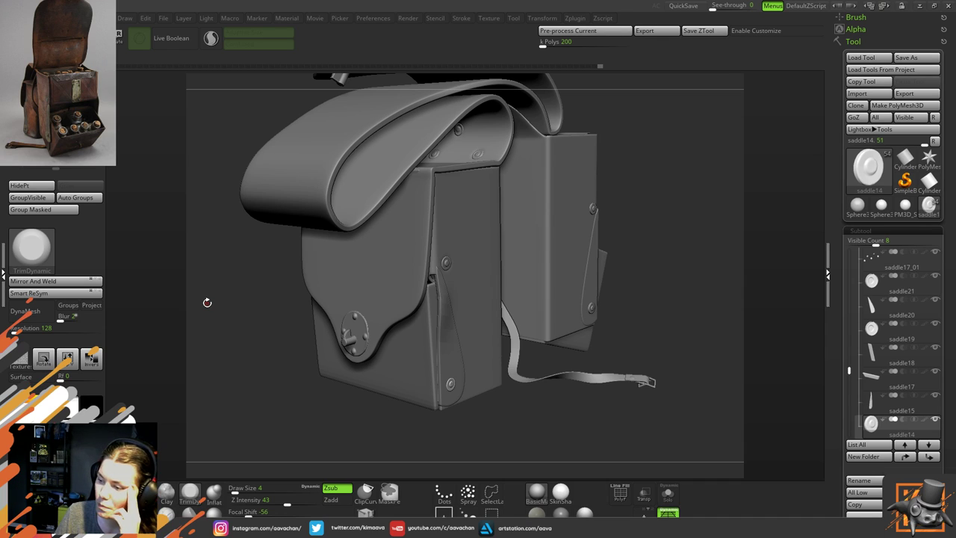
drag(207, 303, 230, 301)
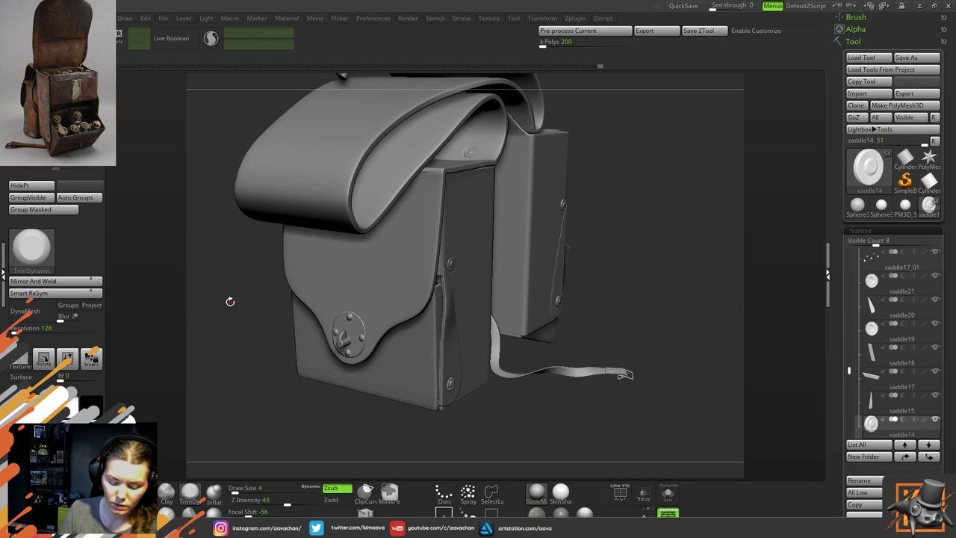